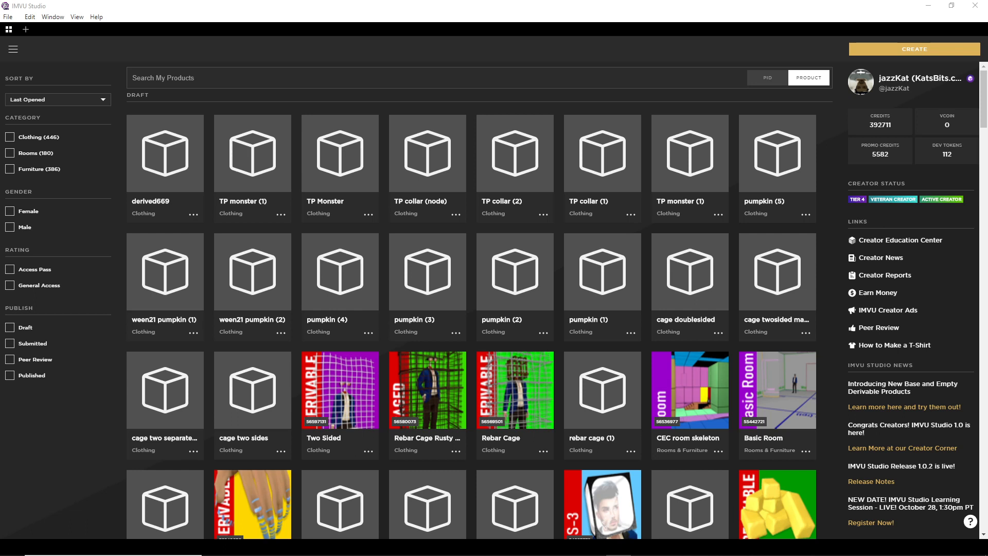
# Open the TP monster (1) clothing draft and frame the collared toilet roll beside the avatar's feet in the viewport
pyautogui.moveTo(255, 167)
pyautogui.click(253, 154)
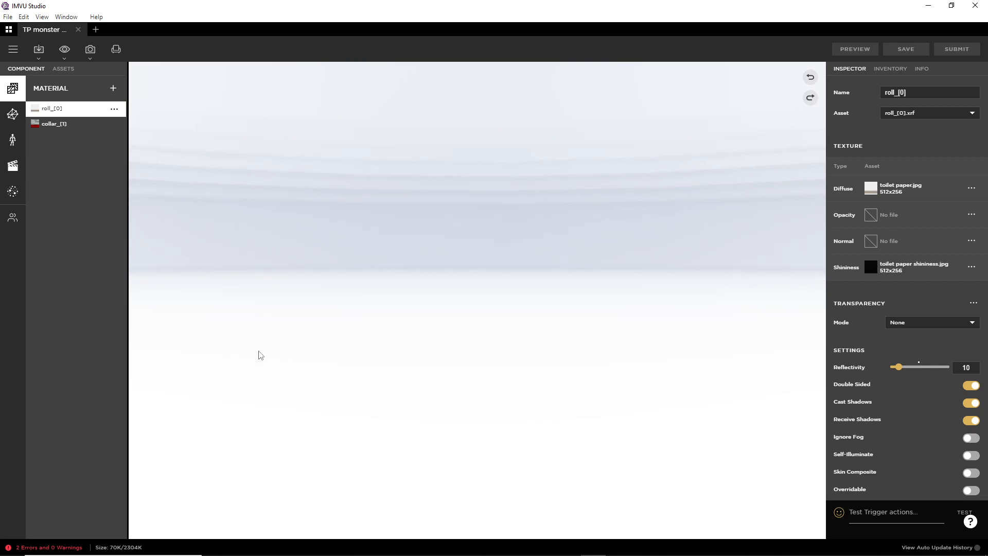
pyautogui.moveTo(333, 449); pyautogui.dragTo(328, 296, button='right')
pyautogui.scroll(5, 308, 395)
pyautogui.moveTo(278, 404); pyautogui.dragTo(406, 384)
pyautogui.scroll(4, 389, 376)
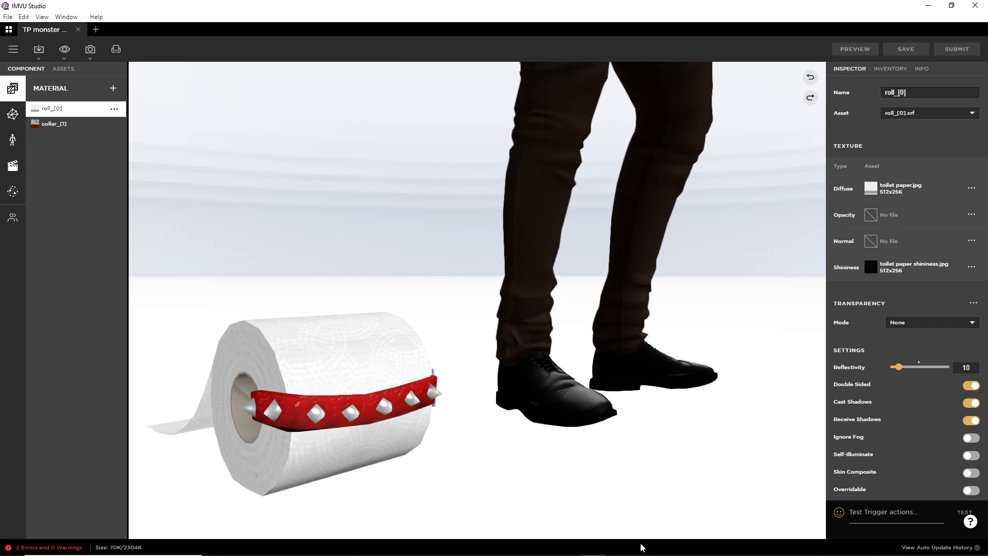
# Switch to Blender to examine how the toilet roll pet's bones relate to the avatar's feet, and return to IMVU Studio
pyautogui.click(544, 547)
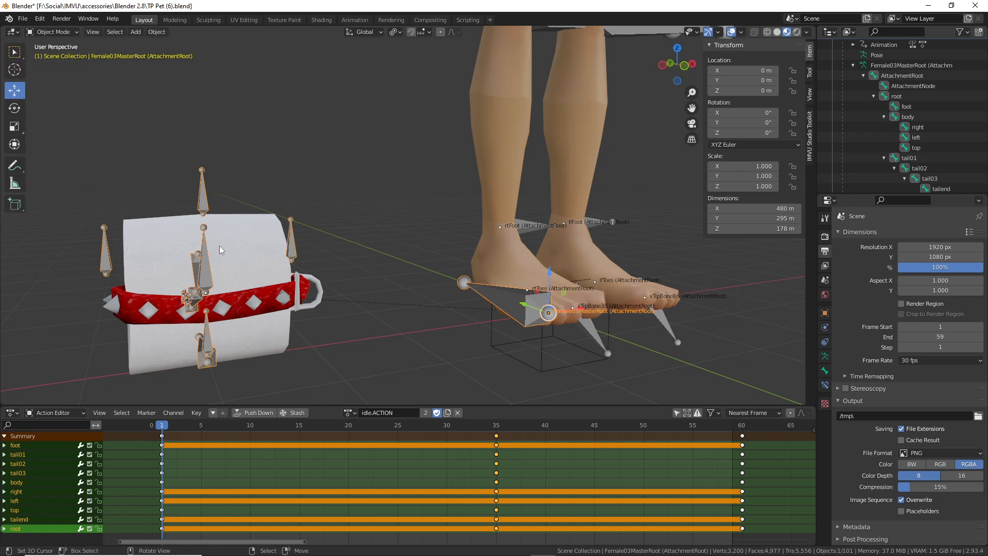
pyautogui.hotkey('ctrl', '2')
pyautogui.moveTo(239, 257); pyautogui.dragTo(233, 321)
pyautogui.moveTo(375, 326)
pyautogui.mouseDown()
pyautogui.moveTo(527, 326)
pyautogui.moveTo(527, 353)
pyautogui.mouseUp()
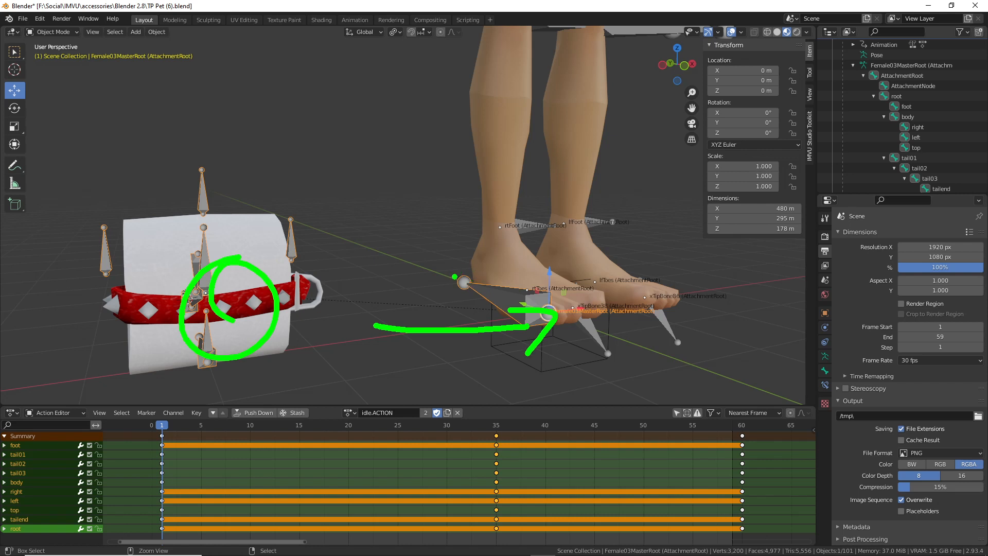
pyautogui.moveTo(448, 254)
pyautogui.mouseDown()
pyautogui.moveTo(433, 284)
pyautogui.moveTo(456, 262)
pyautogui.moveTo(449, 269)
pyautogui.mouseUp()
pyautogui.moveTo(486, 297)
pyautogui.mouseDown()
pyautogui.moveTo(481, 310)
pyautogui.moveTo(540, 308)
pyautogui.mouseUp()
pyautogui.moveTo(441, 250)
pyautogui.mouseDown()
pyautogui.moveTo(366, 168)
pyautogui.moveTo(273, 180)
pyautogui.mouseUp()
pyautogui.moveTo(260, 155)
pyautogui.mouseDown()
pyautogui.moveTo(255, 195)
pyautogui.moveTo(305, 189)
pyautogui.mouseUp()
pyautogui.press('Escape')
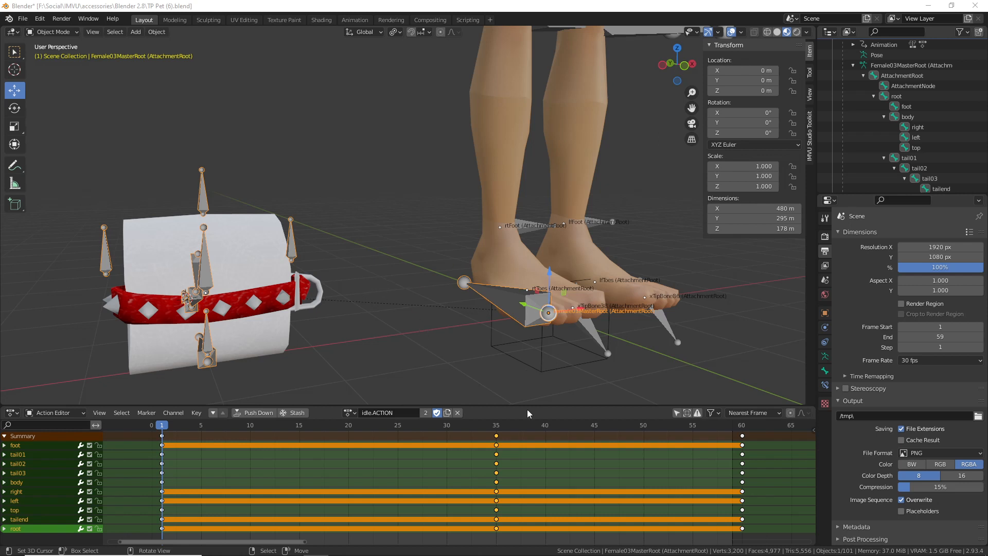
pyautogui.click(593, 545)
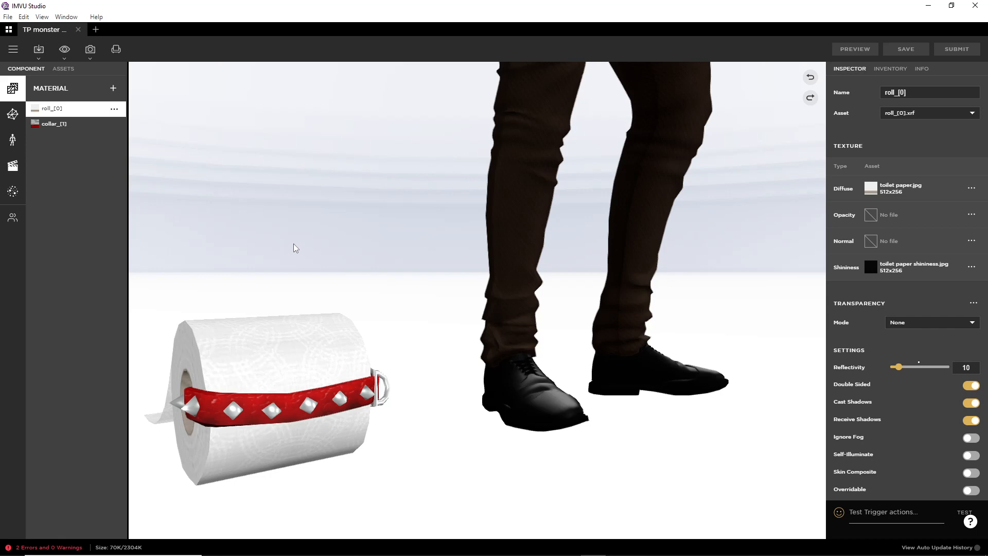
pyautogui.click(39, 49)
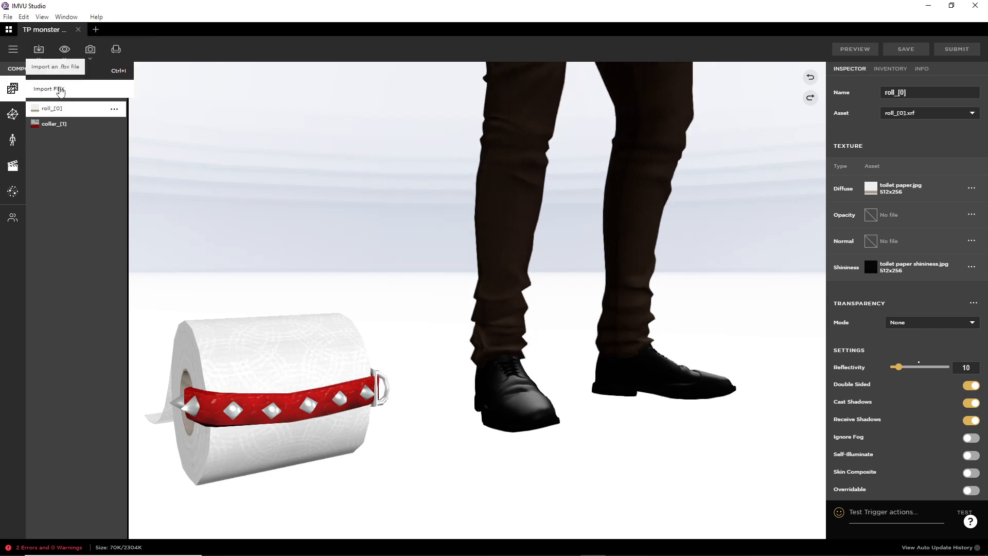
pyautogui.click(50, 89)
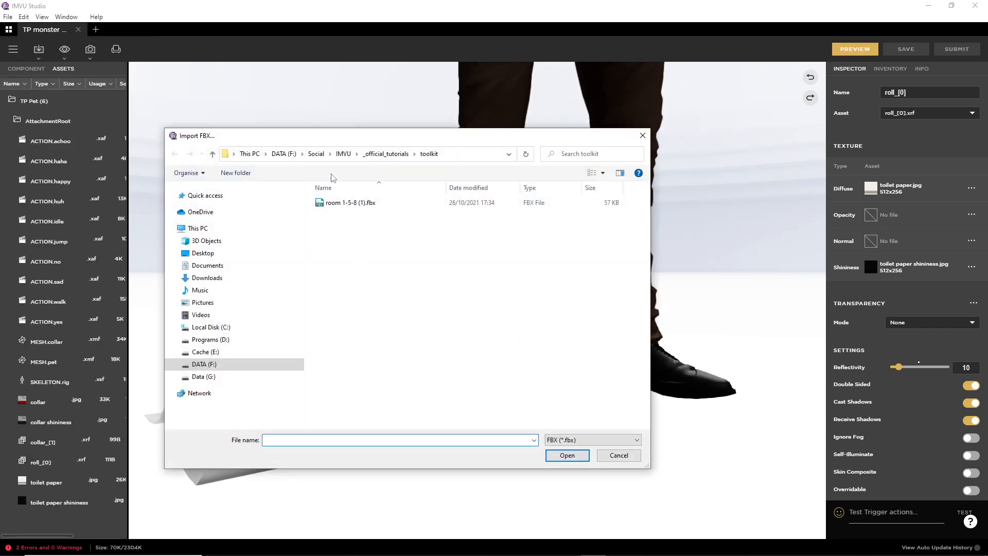
pyautogui.moveTo(326, 144); pyautogui.dragTo(443, 141)
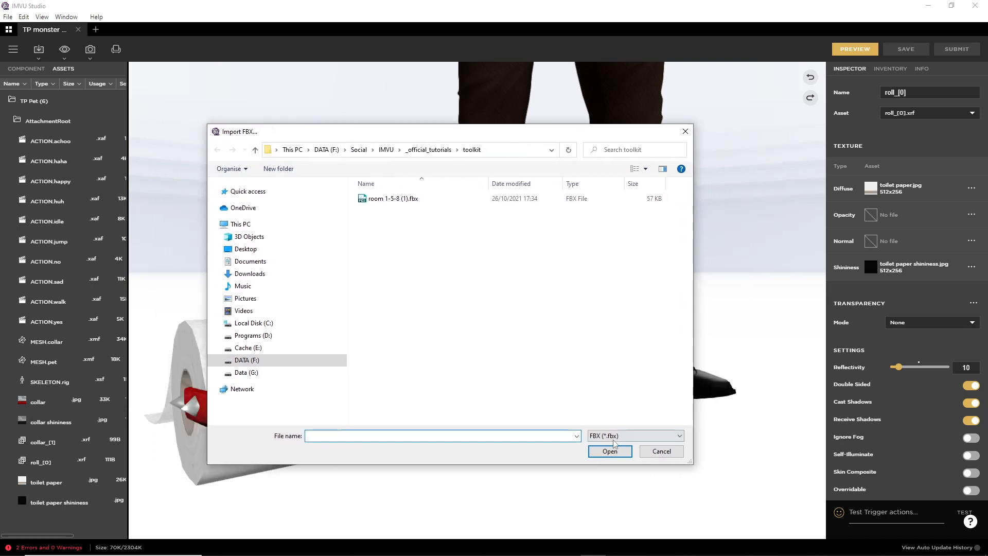
pyautogui.click(743, 457)
pyautogui.click(31, 69)
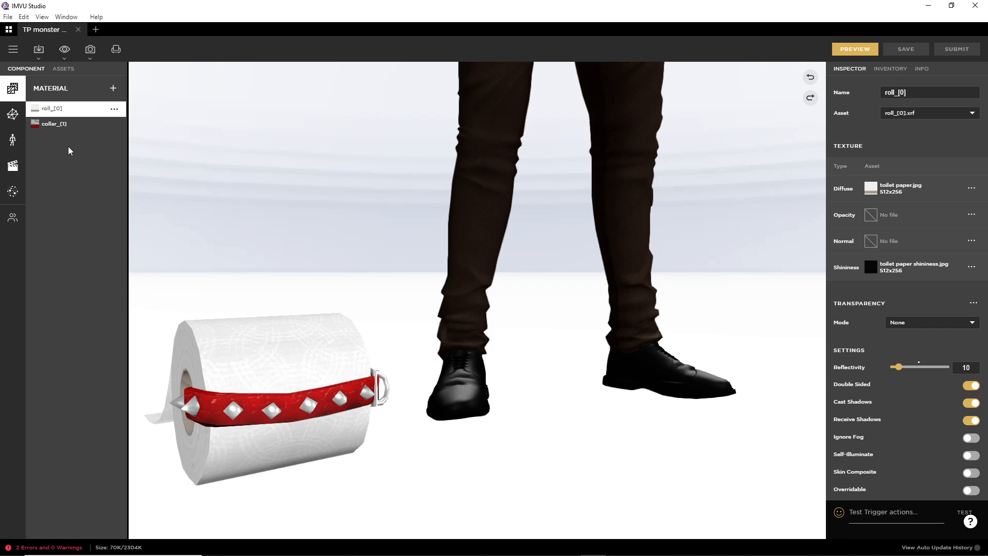
# Start an FBX import and browse to the Blender 2.8 folder inside IMVU's accessories folder
pyautogui.click(39, 50)
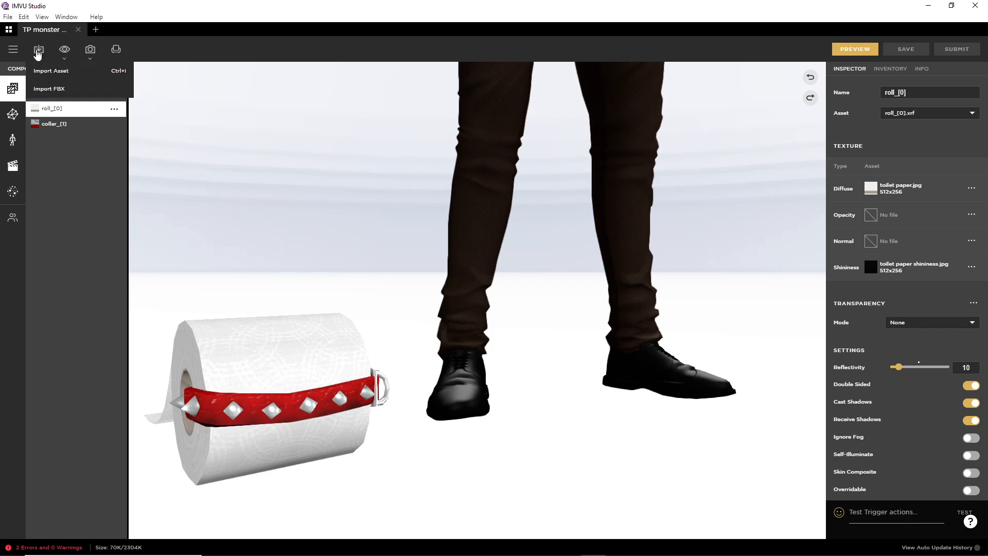
pyautogui.click(45, 89)
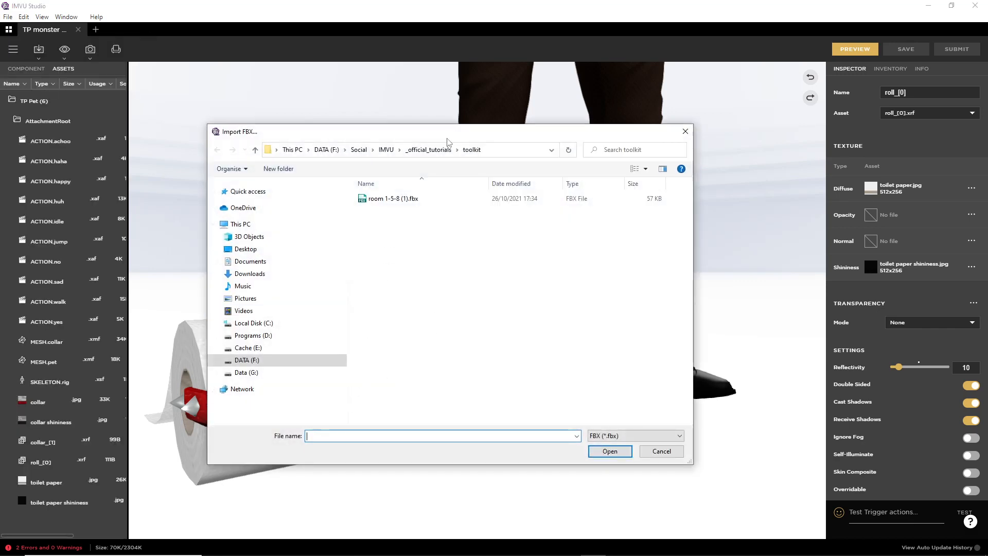
pyautogui.click(399, 149)
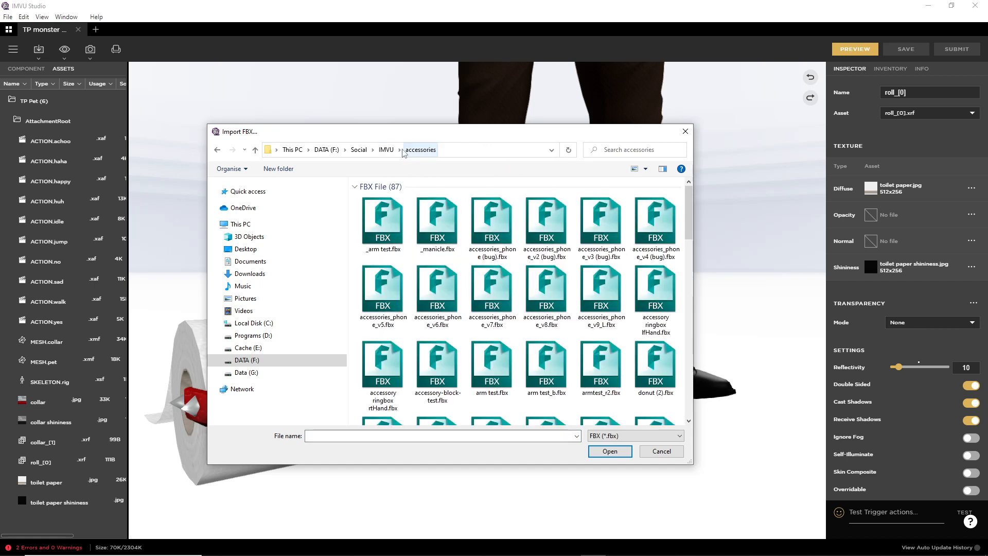
pyautogui.click(441, 149)
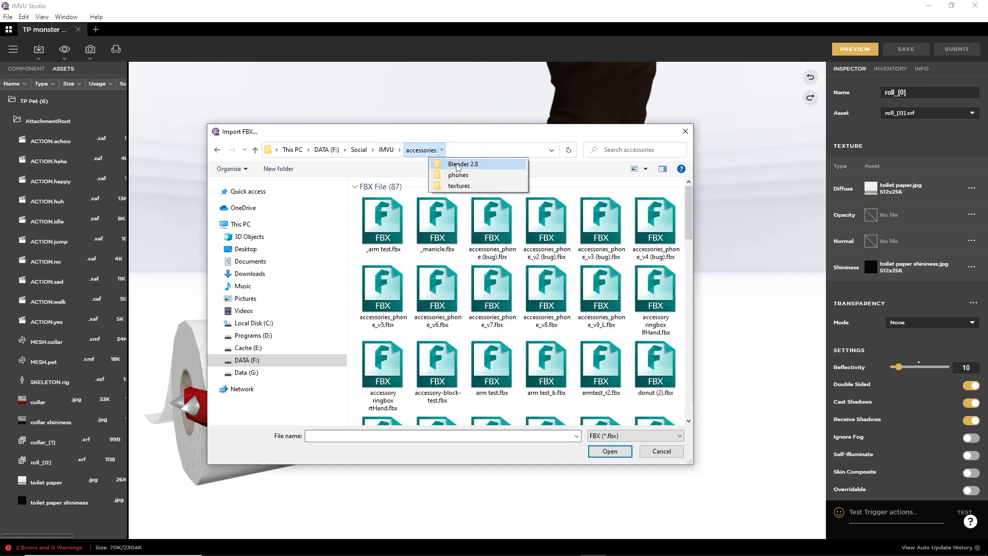
pyautogui.click(462, 164)
# Load TP Pet (6).fbx and proceed to the skeleton and mesh stage of its FBX import setup
pyautogui.scroll(-5, 519, 364)
pyautogui.scroll(-3, 519, 364)
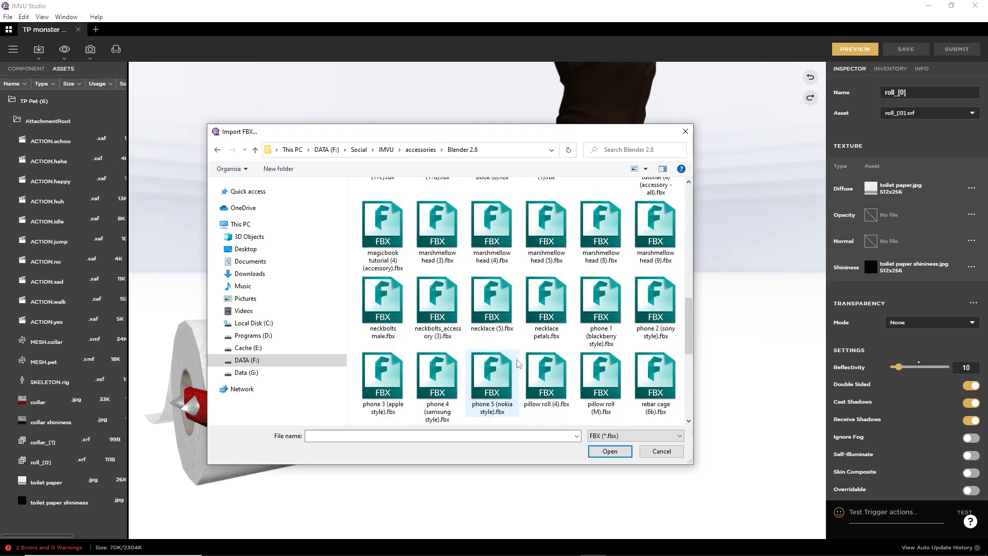
pyautogui.scroll(-3, 517, 364)
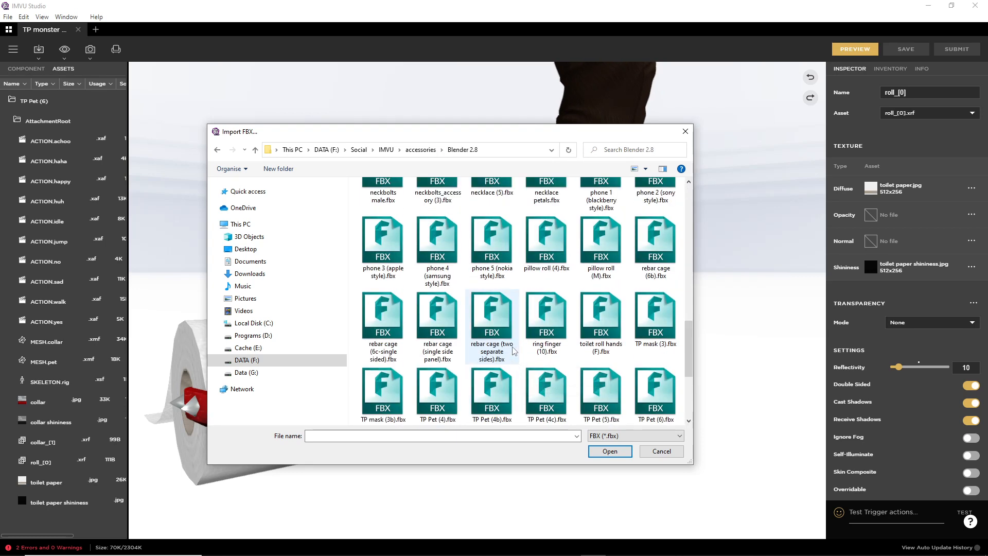
pyautogui.scroll(-3, 512, 348)
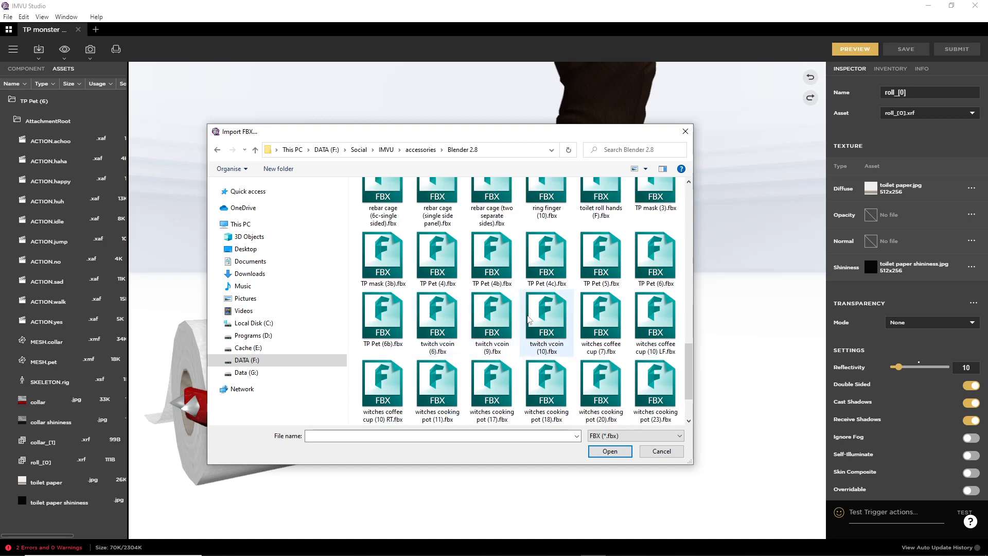
pyautogui.click(655, 257)
pyautogui.click(610, 449)
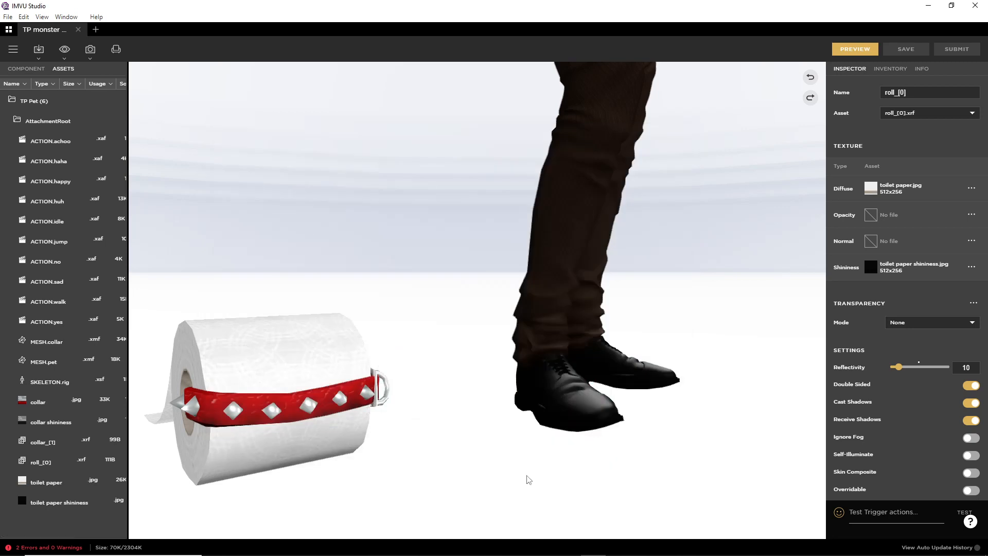
pyautogui.moveTo(290, 546)
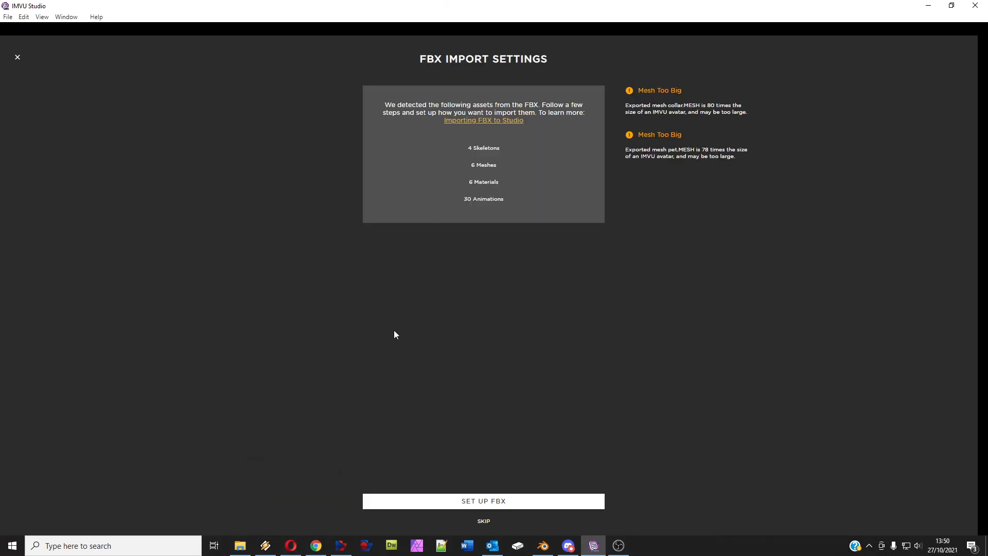
pyautogui.click(489, 501)
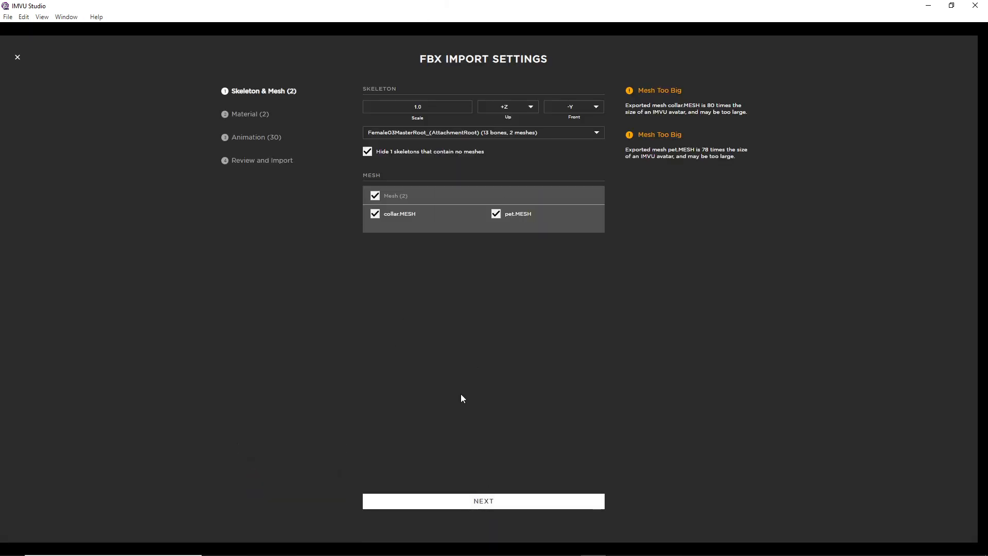
# Switch to Blender to examine the bones around the toilet roll and collar, and return to the import settings in IMVU Studio
pyautogui.click(543, 545)
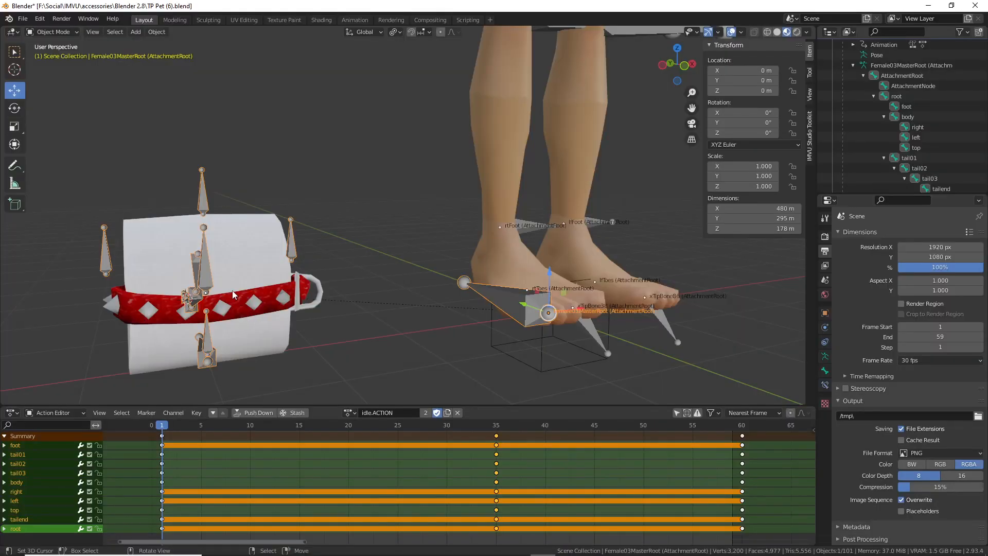
pyautogui.moveTo(194, 229)
pyautogui.mouseDown()
pyautogui.moveTo(123, 334)
pyautogui.moveTo(153, 237)
pyautogui.mouseUp()
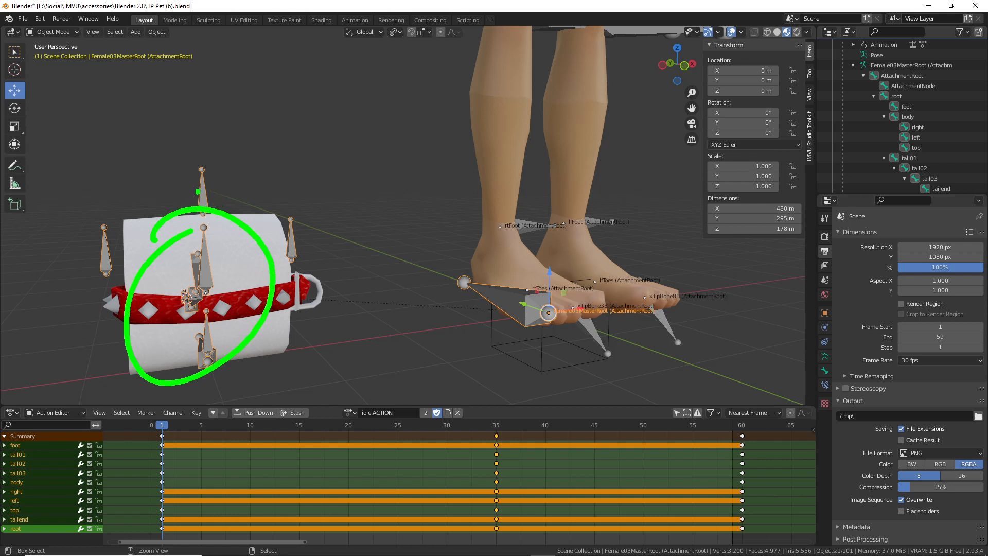
pyautogui.moveTo(232, 213); pyautogui.dragTo(214, 345)
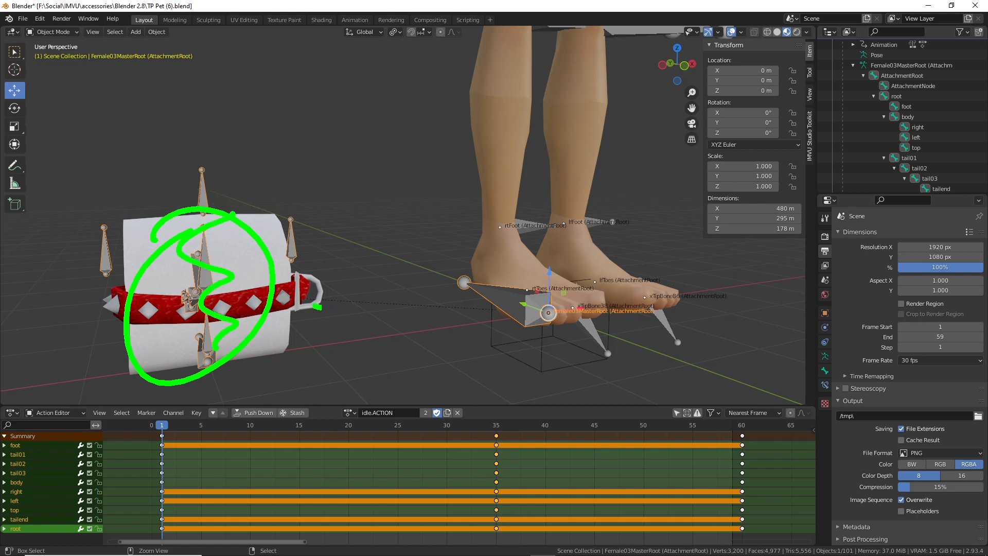
pyautogui.moveTo(314, 307); pyautogui.dragTo(427, 308)
pyautogui.moveTo(419, 292)
pyautogui.mouseDown()
pyautogui.moveTo(435, 299)
pyautogui.moveTo(417, 337)
pyautogui.mouseUp()
pyautogui.moveTo(469, 253)
pyautogui.mouseDown()
pyautogui.moveTo(443, 293)
pyautogui.moveTo(494, 248)
pyautogui.moveTo(453, 252)
pyautogui.mouseUp()
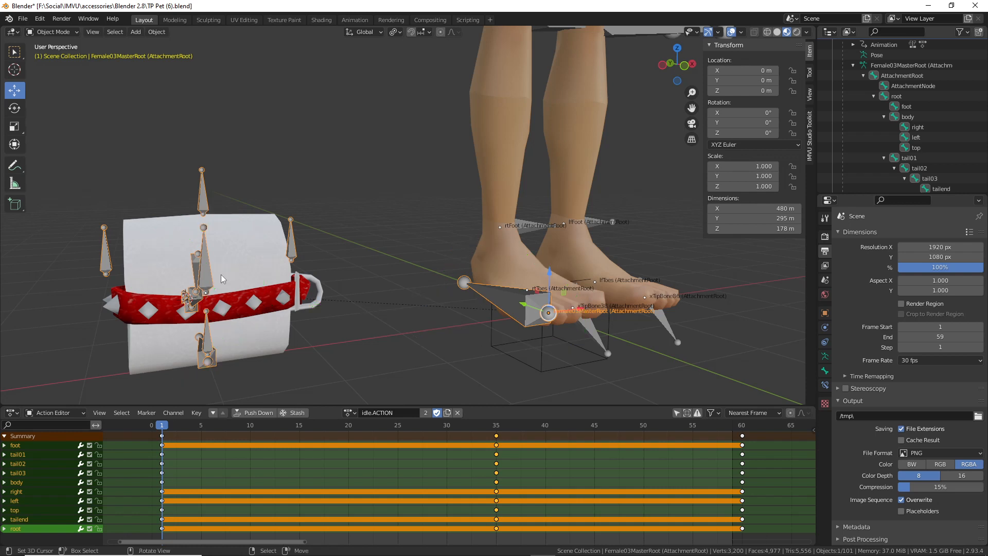
pyautogui.click(590, 548)
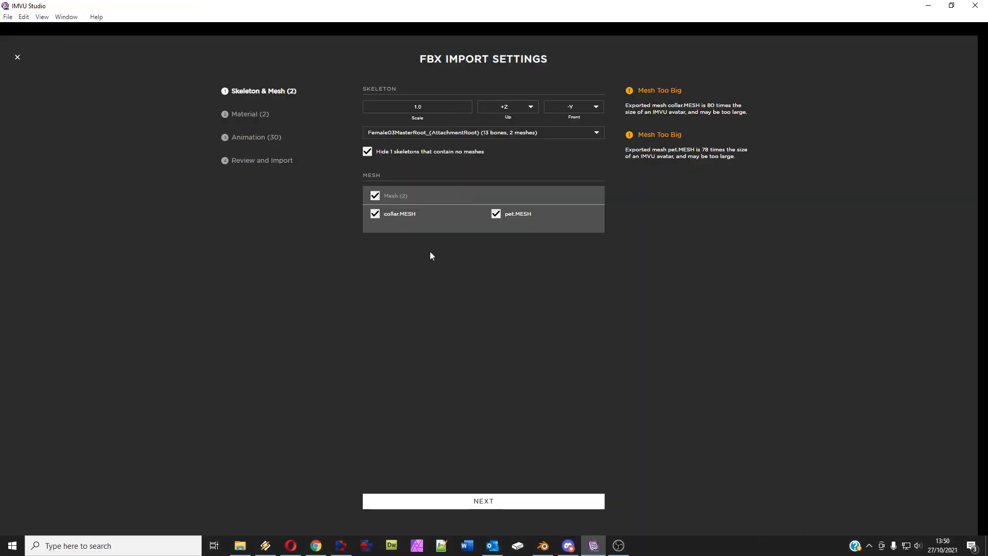
# Compare the available import skeletons Female03MasterRoot_(AttachmentRoot), AttachmentRoot and root, keeping the current selection
pyautogui.click(531, 135)
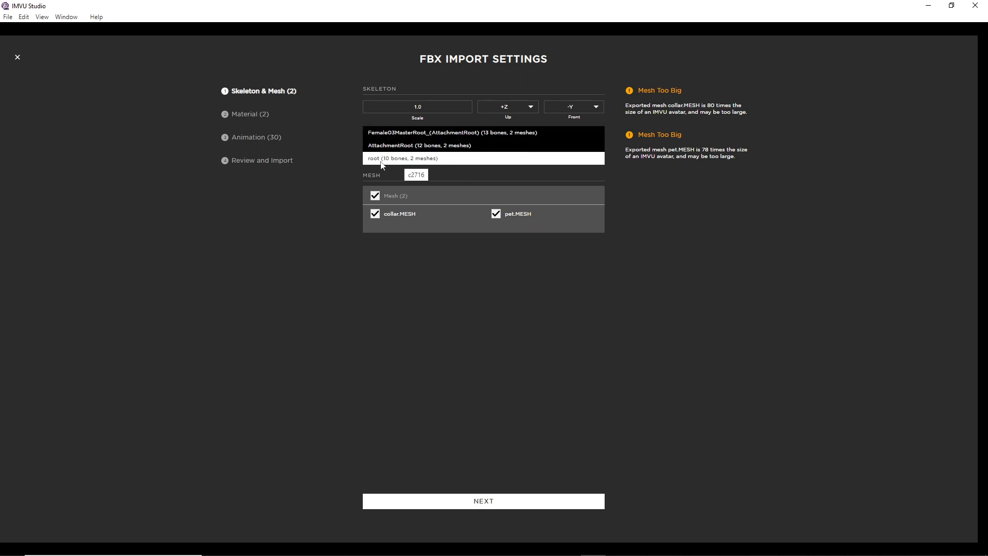
pyautogui.hotkey('ctrl', '2')
pyautogui.moveTo(363, 170)
pyautogui.mouseDown()
pyautogui.moveTo(445, 170)
pyautogui.moveTo(427, 202)
pyautogui.moveTo(441, 184)
pyautogui.moveTo(396, 221)
pyautogui.moveTo(399, 184)
pyautogui.moveTo(408, 192)
pyautogui.mouseUp()
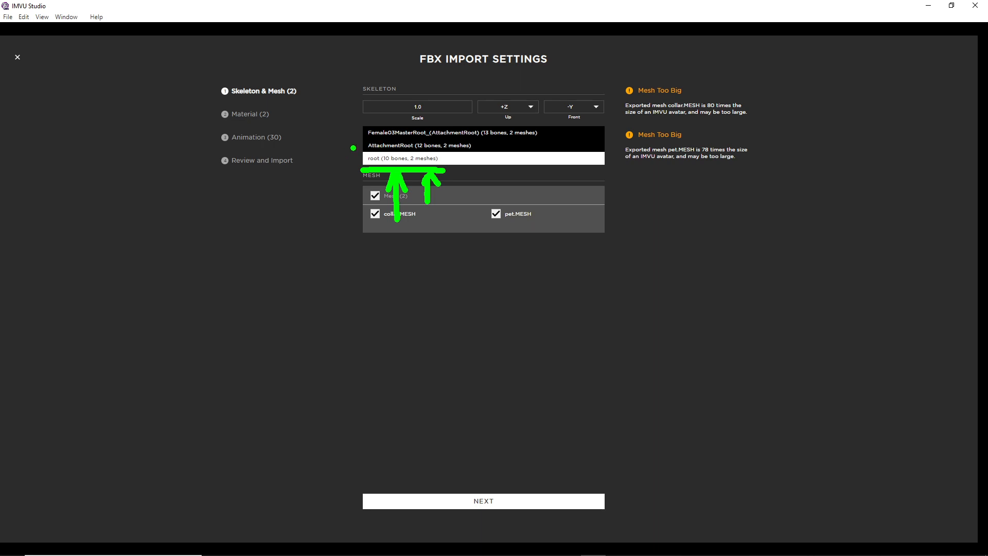
pyautogui.moveTo(352, 148)
pyautogui.mouseDown()
pyautogui.moveTo(298, 147)
pyautogui.moveTo(357, 133)
pyautogui.mouseUp()
pyautogui.moveTo(344, 122); pyautogui.dragTo(341, 146)
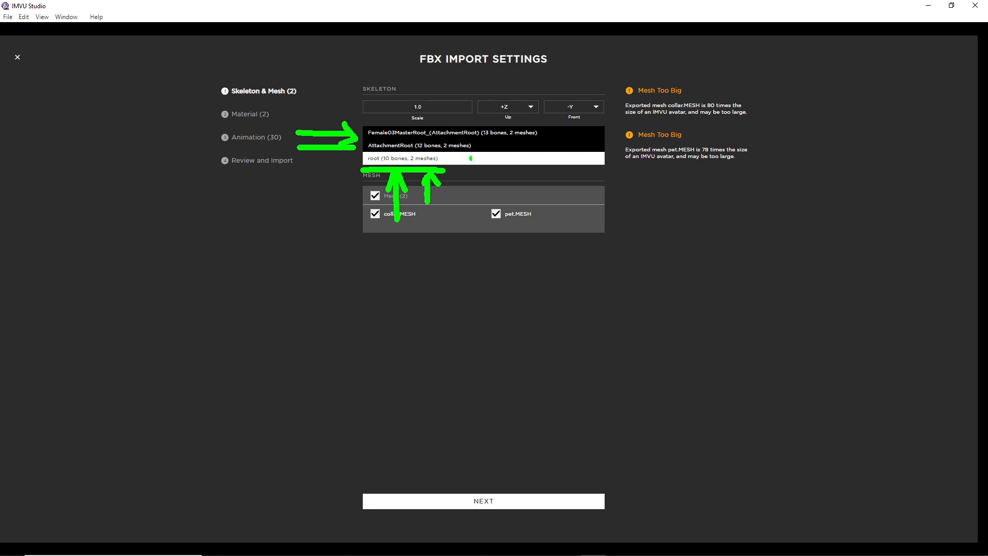
pyautogui.moveTo(581, 164)
pyautogui.mouseDown()
pyautogui.moveTo(592, 179)
pyautogui.moveTo(608, 161)
pyautogui.mouseUp()
pyautogui.moveTo(584, 128)
pyautogui.mouseDown()
pyautogui.moveTo(587, 138)
pyautogui.moveTo(616, 105)
pyautogui.mouseUp()
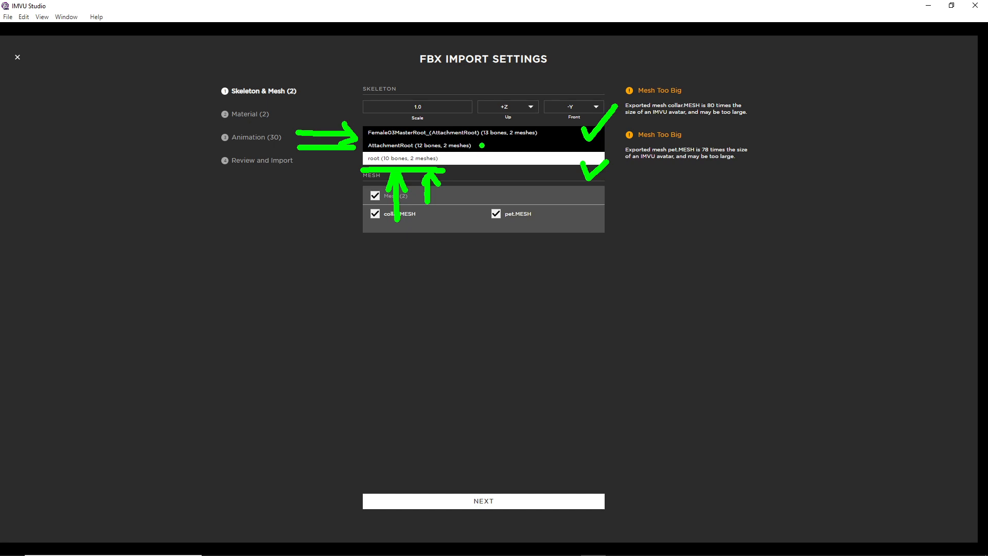
pyautogui.moveTo(478, 146); pyautogui.dragTo(529, 146)
pyautogui.press('Escape')
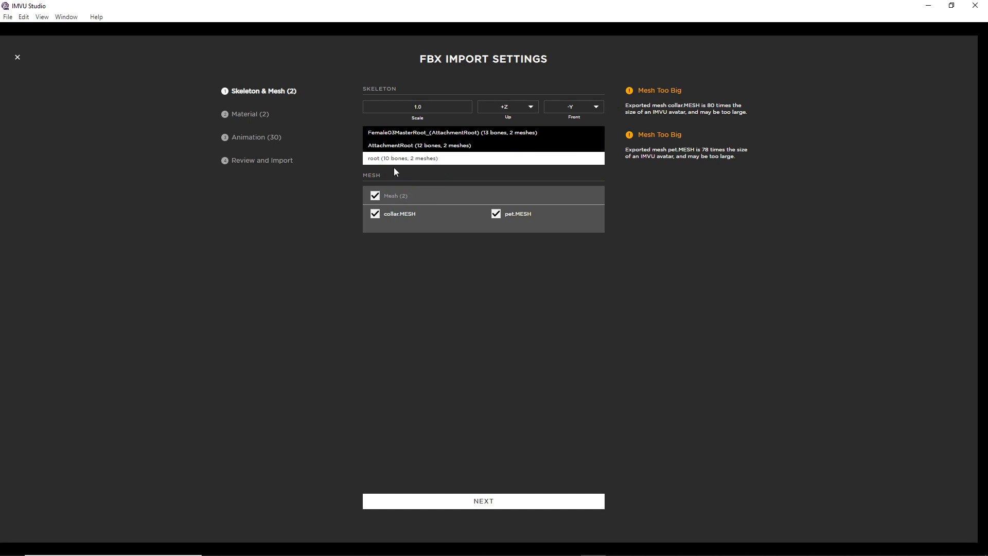
pyautogui.click(428, 319)
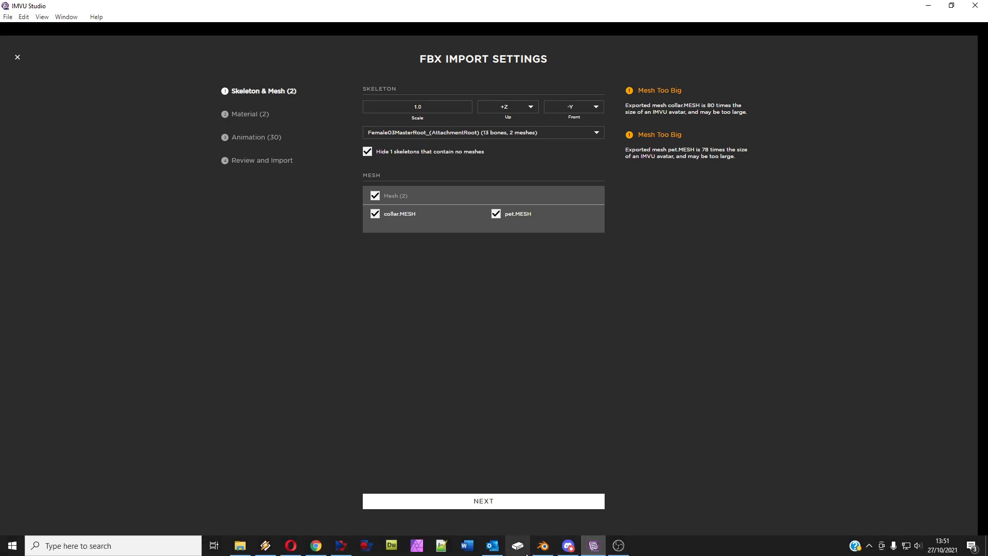
# Inspect the pet's armature from another angle in Blender and return to IMVU Studio
pyautogui.click(542, 550)
pyautogui.moveTo(250, 267); pyautogui.dragTo(253, 283, button='middle')
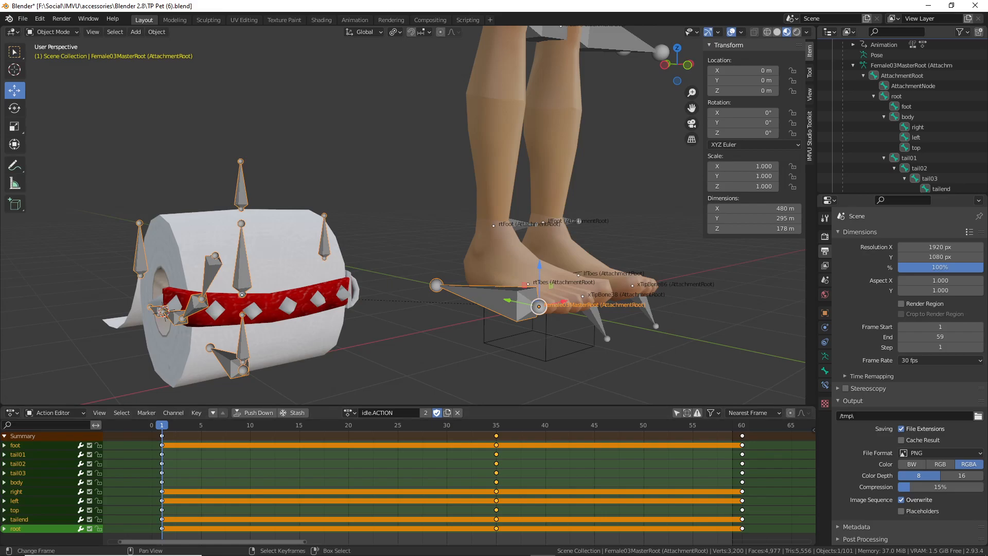
pyautogui.click(593, 552)
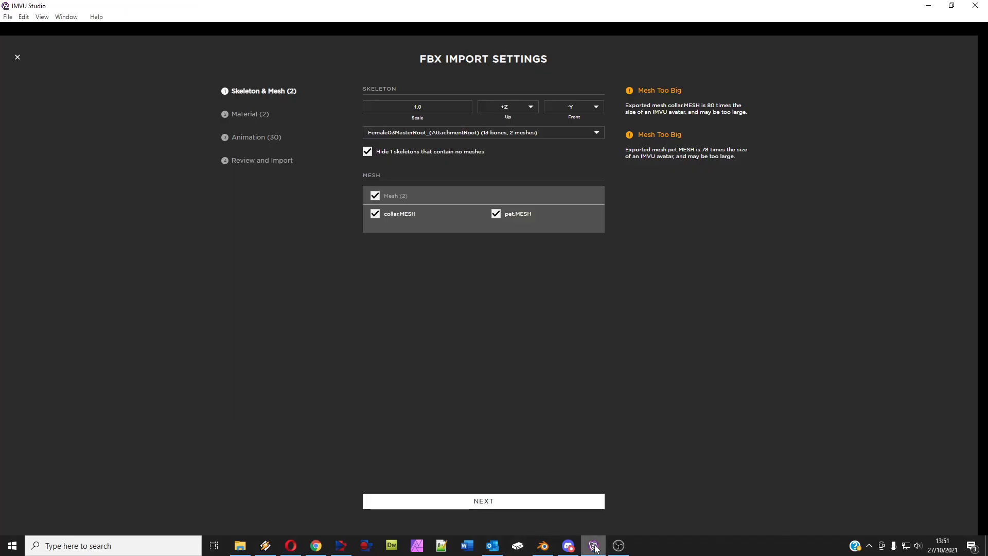
# Review the bone and mesh counts listed for the three root options in the FBX import's skeleton choices
pyautogui.click(396, 135)
pyautogui.hotkey('ctrl', '2')
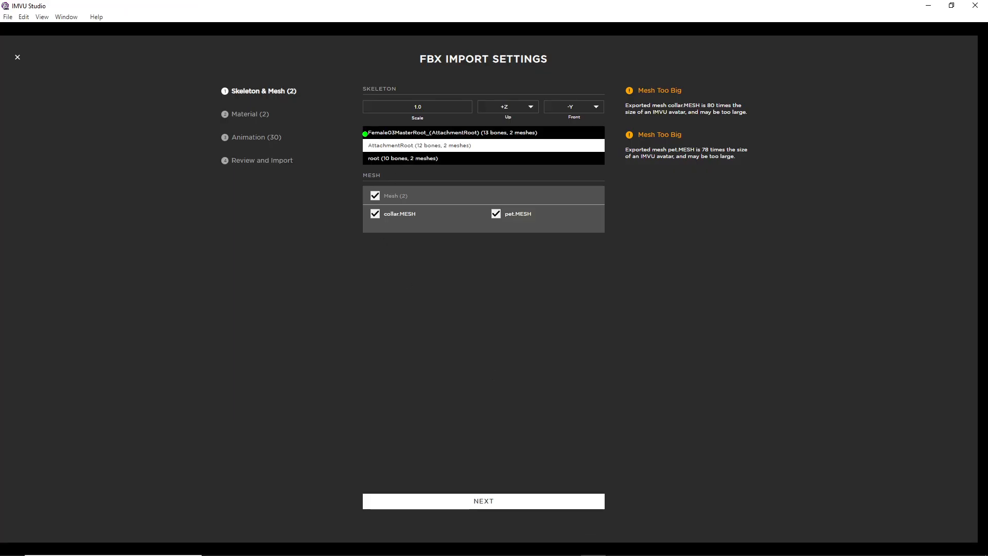
pyautogui.moveTo(347, 133); pyautogui.dragTo(353, 161)
pyautogui.moveTo(329, 117); pyautogui.dragTo(329, 185)
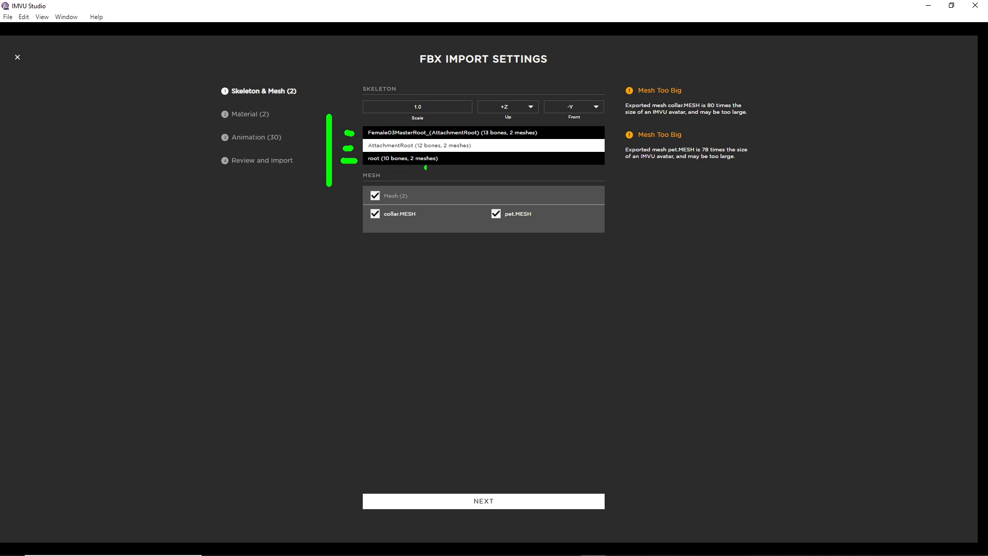
pyautogui.moveTo(451, 159)
pyautogui.mouseDown()
pyautogui.moveTo(507, 159)
pyautogui.moveTo(513, 146)
pyautogui.moveTo(608, 132)
pyautogui.mouseUp()
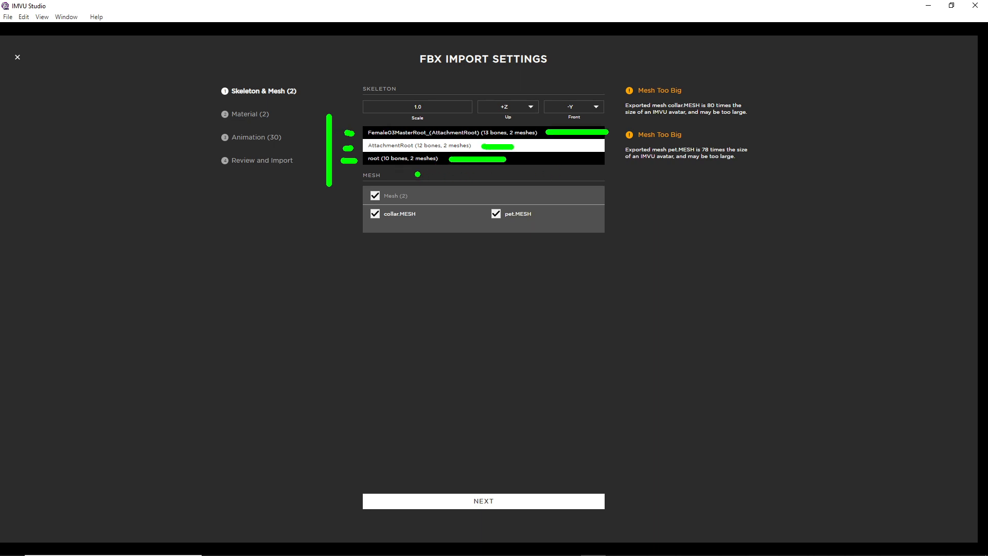
pyautogui.moveTo(396, 166)
pyautogui.mouseDown()
pyautogui.moveTo(396, 206)
pyautogui.moveTo(410, 178)
pyautogui.mouseUp()
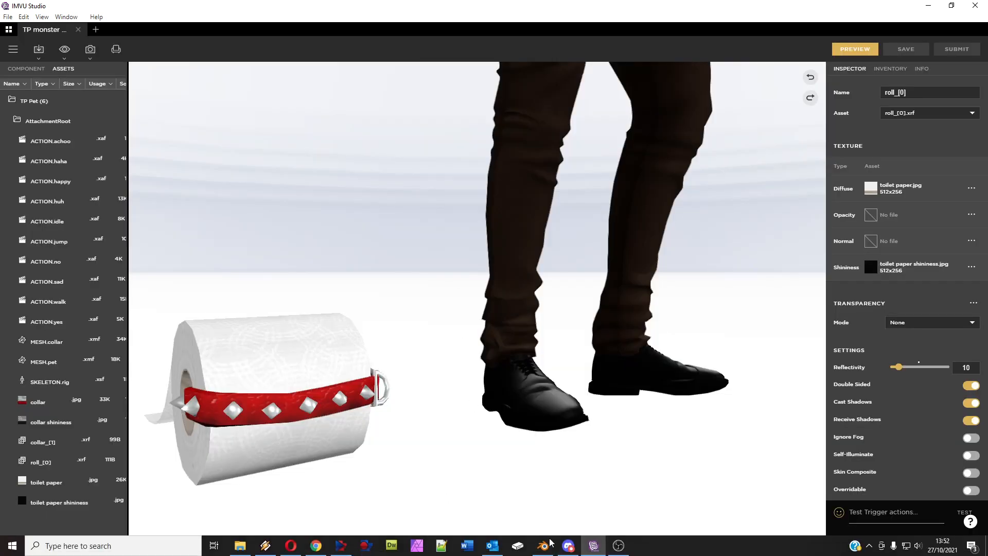
# Switch to Blender and examine the pet's bones and the attachment bone beside the avatar's feet from several angles
pyautogui.click(543, 546)
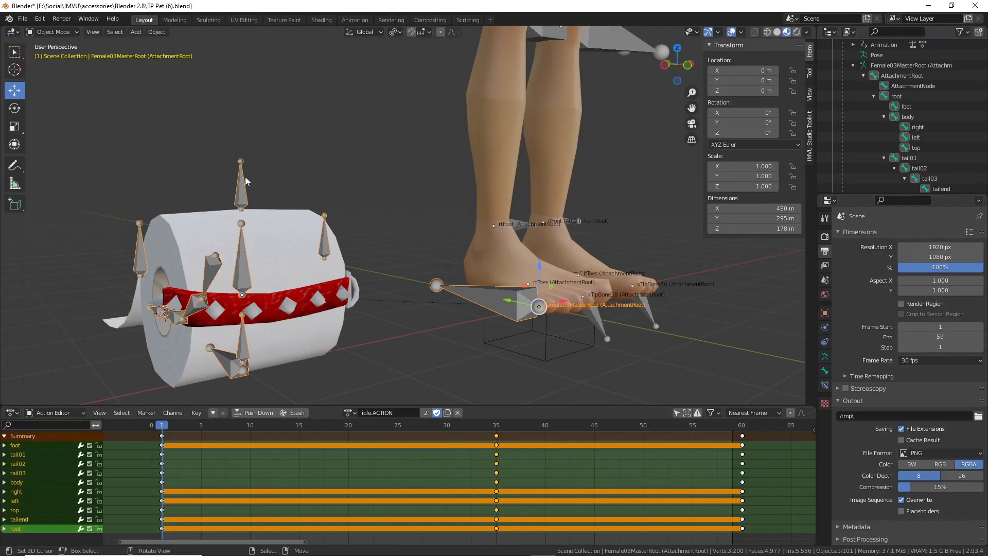
pyautogui.moveTo(247, 257); pyautogui.dragTo(271, 243, button='middle')
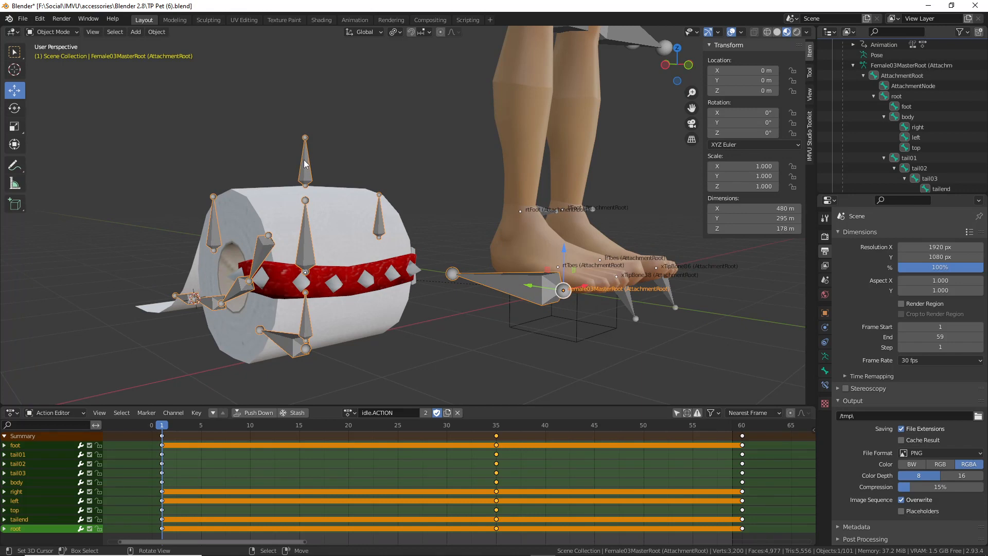
pyautogui.moveTo(305, 163); pyautogui.dragTo(346, 219, button='middle')
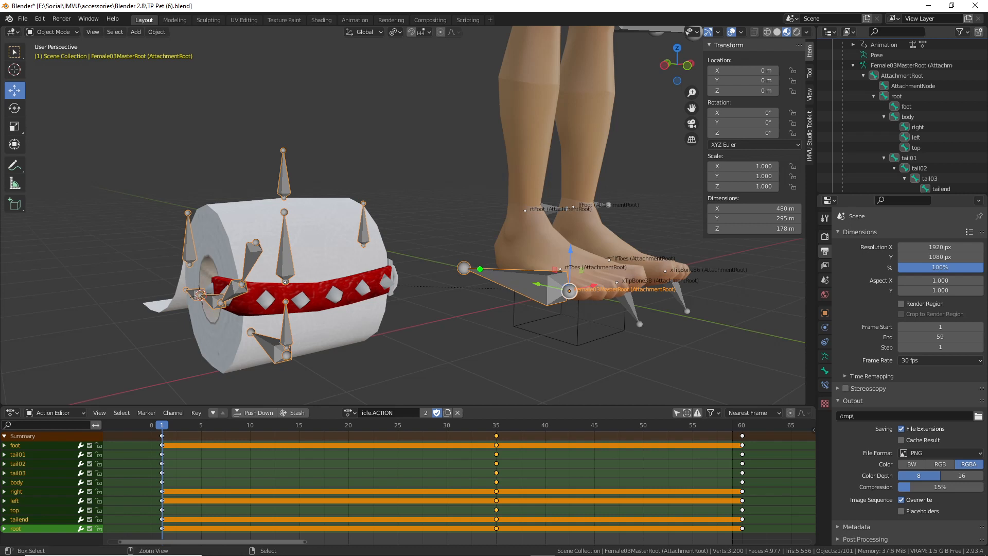
pyautogui.moveTo(469, 249)
pyautogui.mouseDown()
pyautogui.moveTo(514, 337)
pyautogui.moveTo(491, 248)
pyautogui.mouseUp()
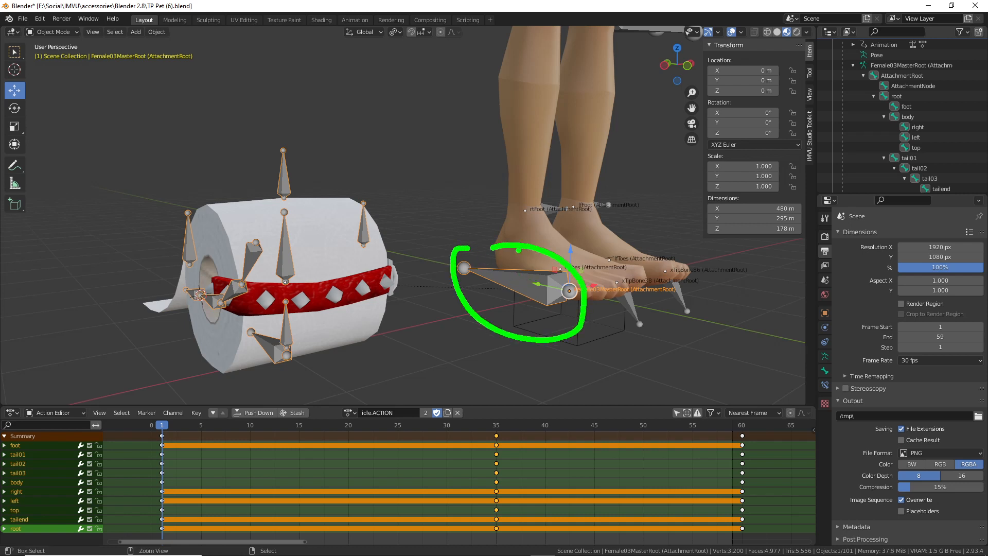
pyautogui.press('Escape')
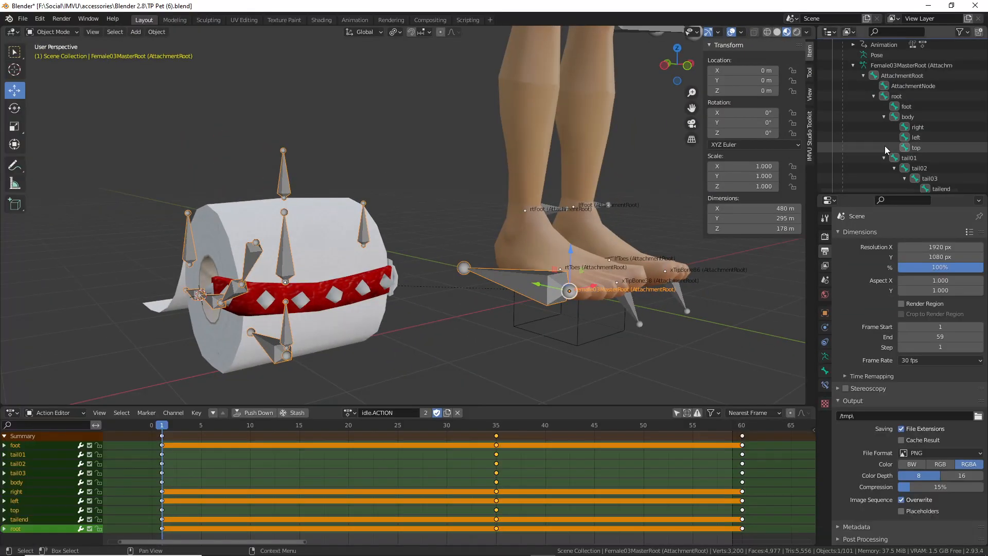
# Examine the bone hierarchy under the Female03MasterRoot armature, from AttachmentRoot and root to the body and tail bones
pyautogui.scroll(2, 947, 145)
pyautogui.scroll(2, 880, 124)
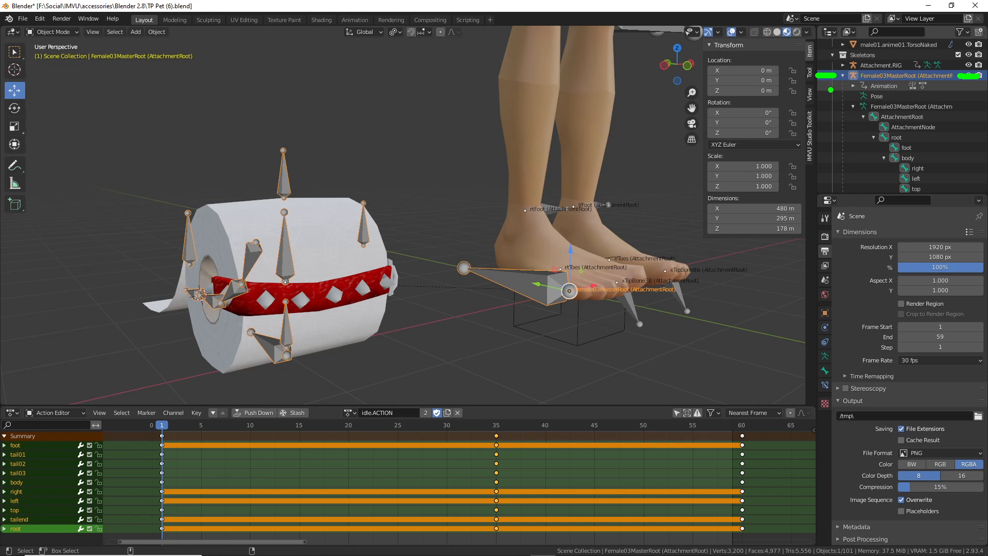
pyautogui.moveTo(826, 86); pyautogui.dragTo(826, 185)
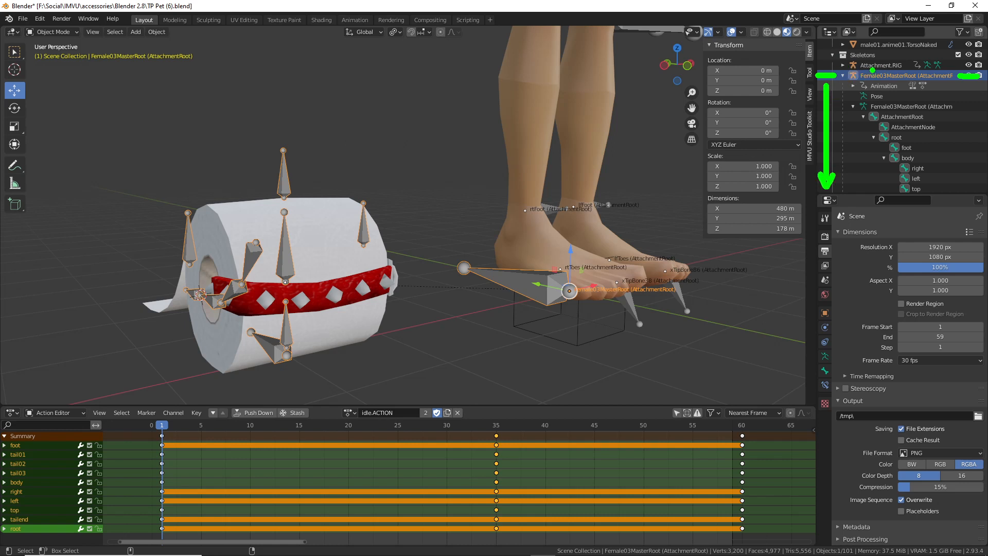
pyautogui.moveTo(778, 72)
pyautogui.mouseDown()
pyautogui.moveTo(804, 75)
pyautogui.moveTo(791, 91)
pyautogui.mouseUp()
pyautogui.moveTo(954, 91)
pyautogui.mouseDown()
pyautogui.moveTo(960, 177)
pyautogui.moveTo(943, 187)
pyautogui.mouseUp()
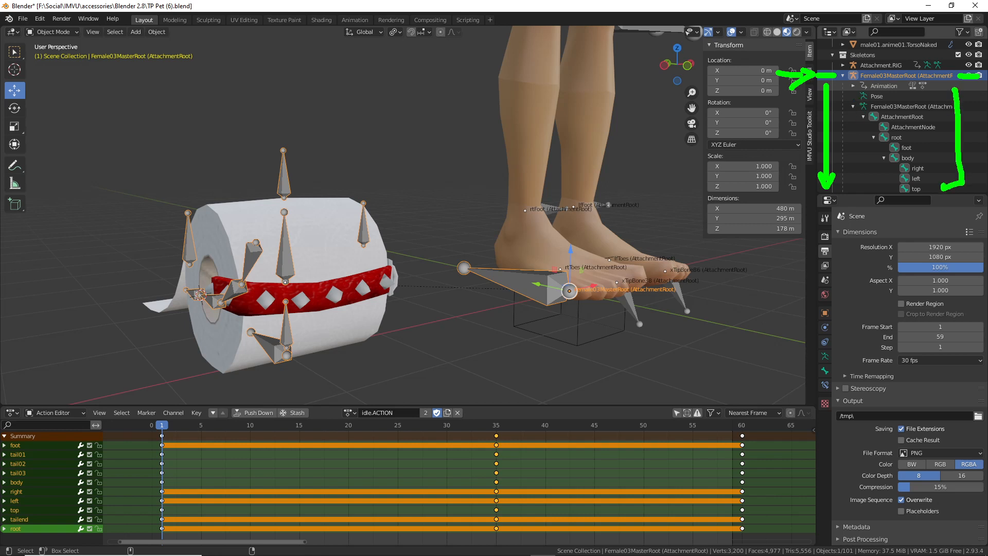
pyautogui.moveTo(953, 89); pyautogui.dragTo(937, 93)
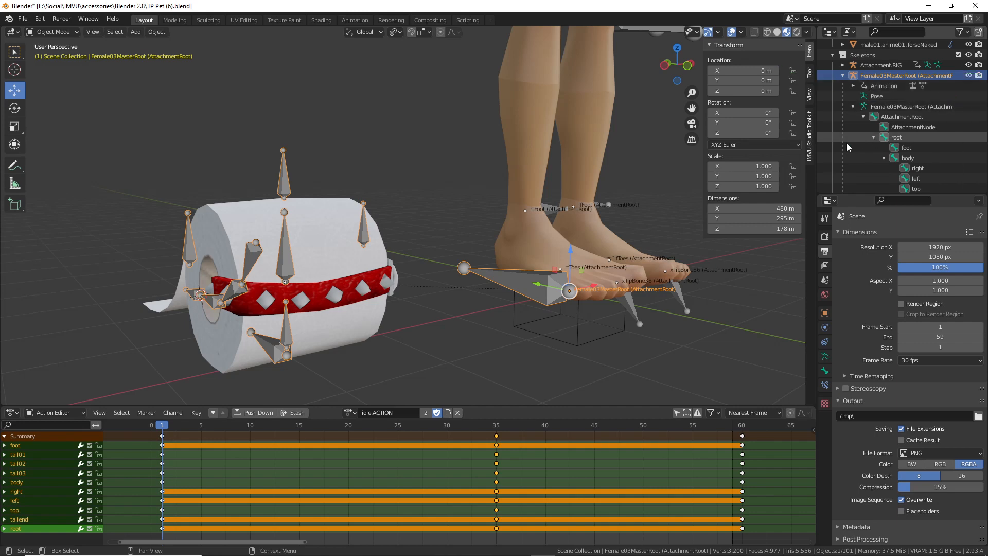
# Switch to IMVU Studio and add a new action to the pet with the name/trigger stance.Idle
pyautogui.click(594, 547)
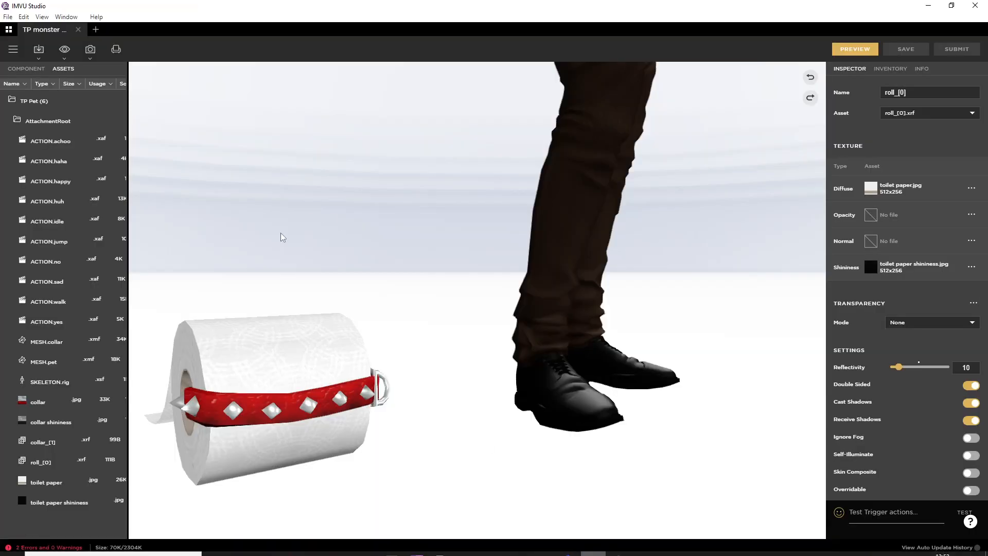
pyautogui.moveTo(256, 378); pyautogui.dragTo(309, 366)
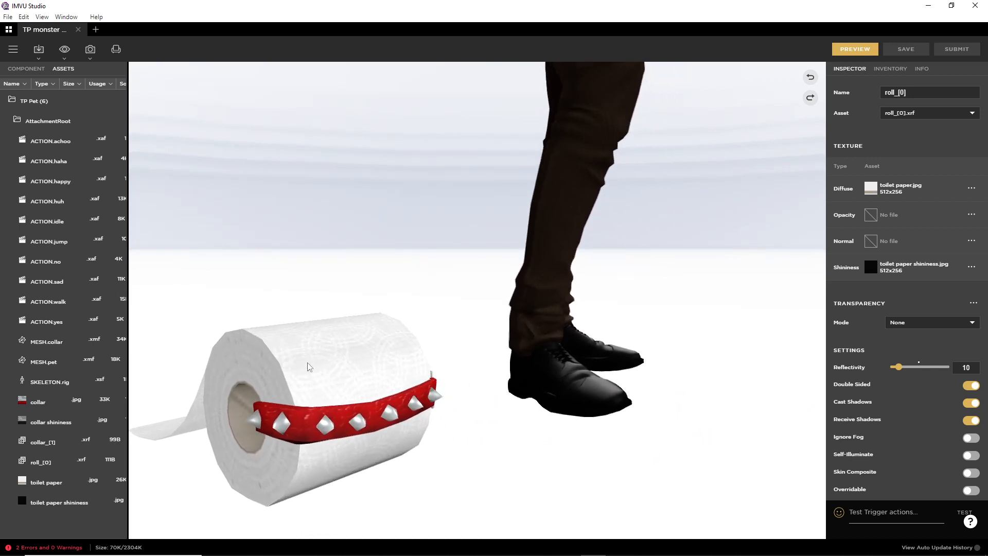
pyautogui.click(27, 69)
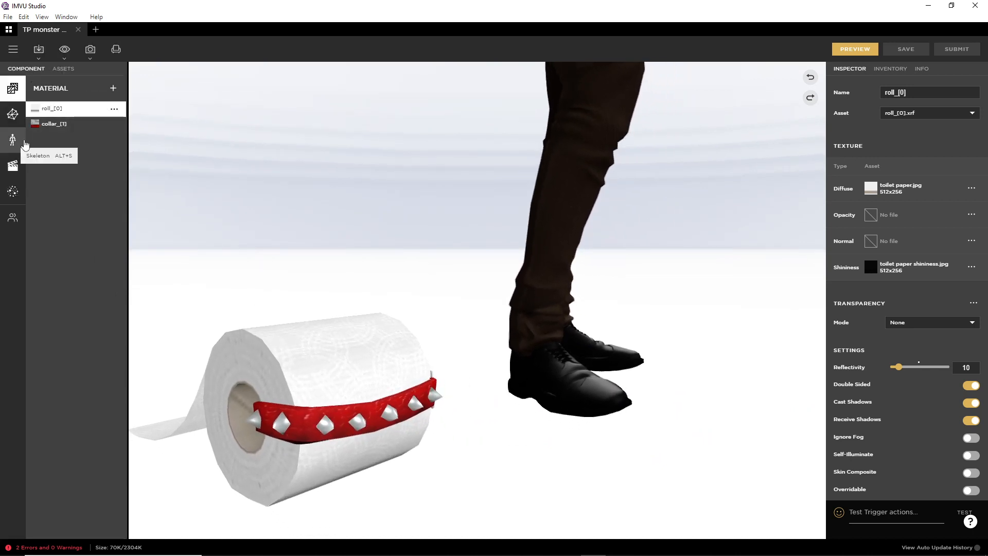
pyautogui.click(13, 165)
pyautogui.click(114, 88)
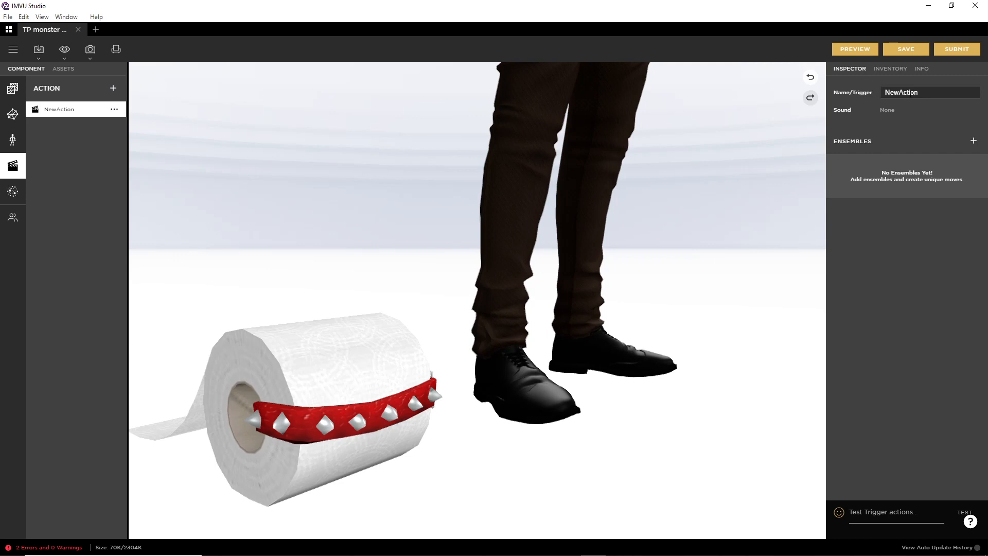
pyautogui.click(871, 93)
pyautogui.write('stance.Idle')
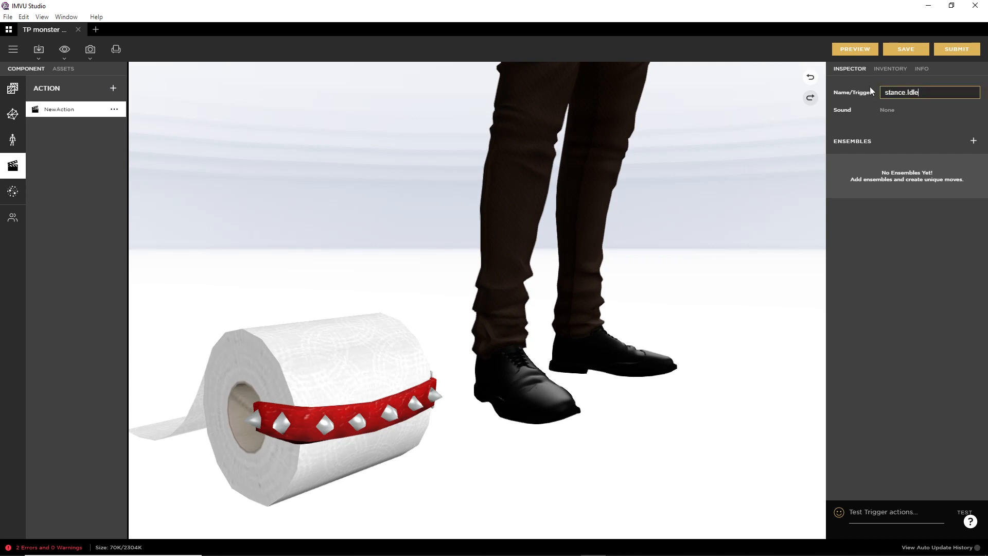
pyautogui.press('Return')
# Add an ensemble to the stance.Idle action with ACTION.idle.xaf as its skeletal animation
pyautogui.click(973, 140)
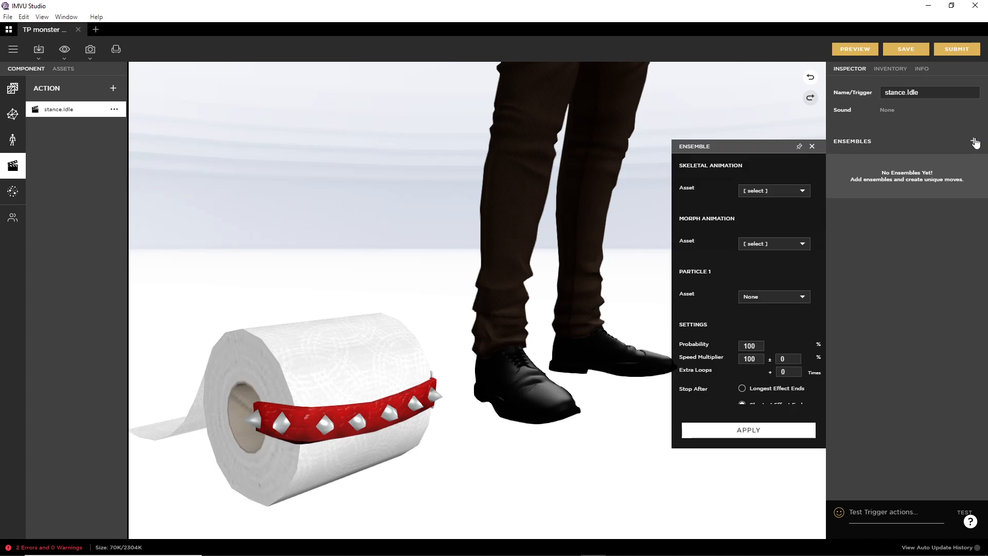
pyautogui.click(772, 191)
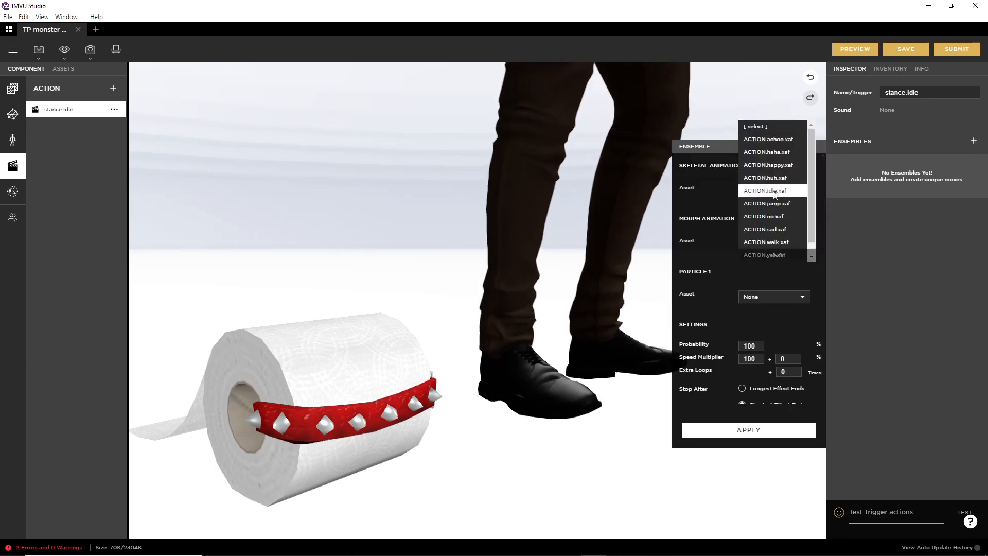
pyautogui.click(772, 191)
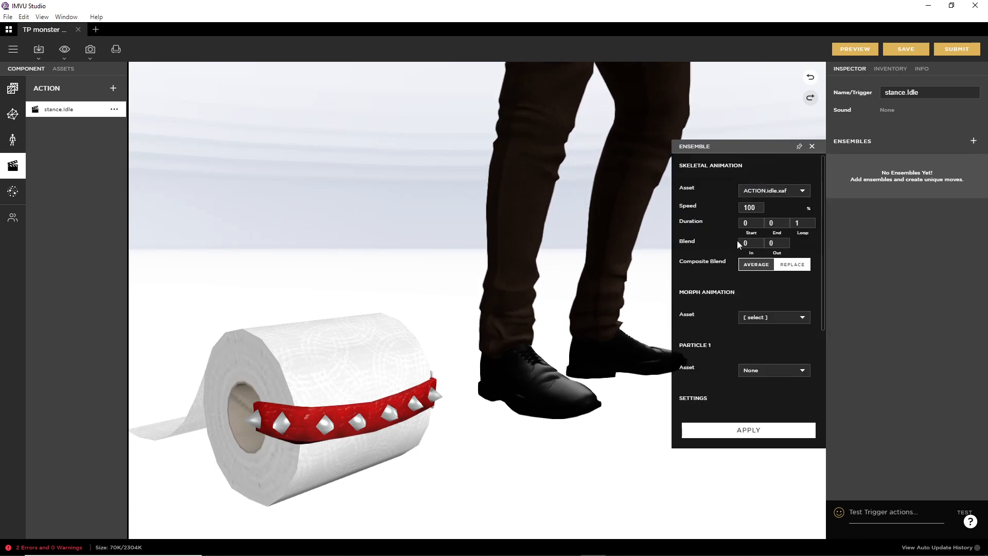
pyautogui.click(749, 432)
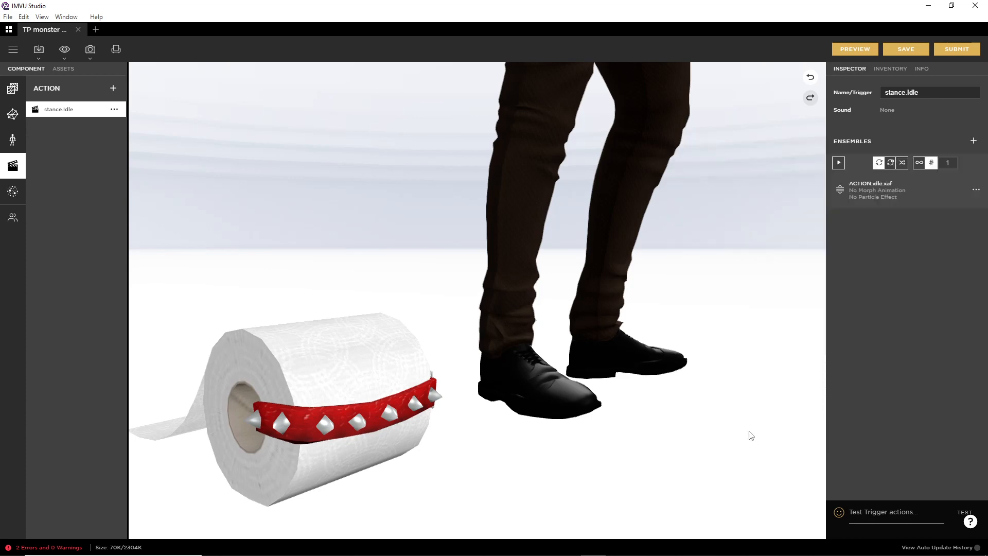
# Preview the product and inspect the toilet roll's idle movement from different angles
pyautogui.click(862, 50)
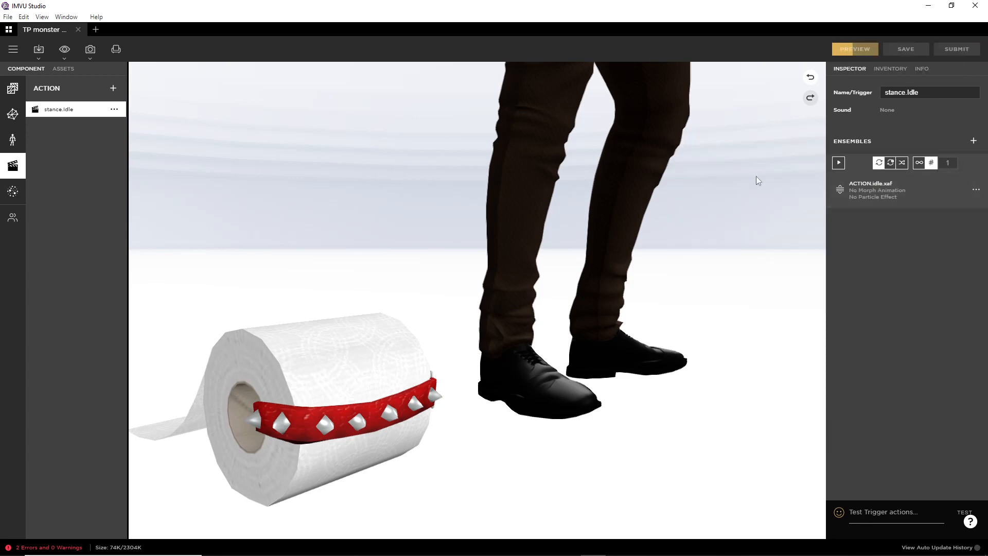
pyautogui.moveTo(482, 401); pyautogui.dragTo(530, 404)
pyautogui.moveTo(391, 410); pyautogui.dragTo(353, 394)
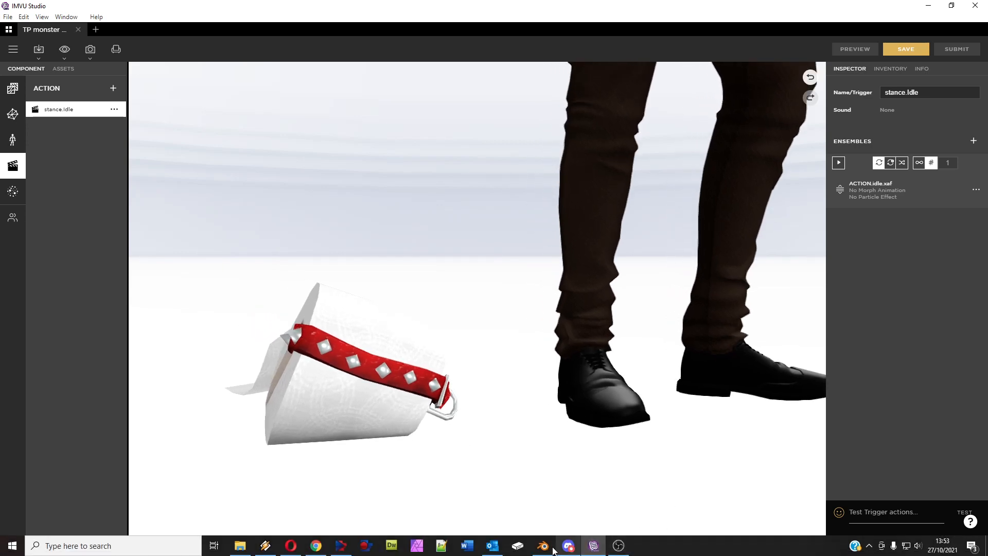
# Switch to Blender and scrub the opening frames of idle.ACTION, returning to frame 1
pyautogui.click(549, 547)
pyautogui.click(196, 430)
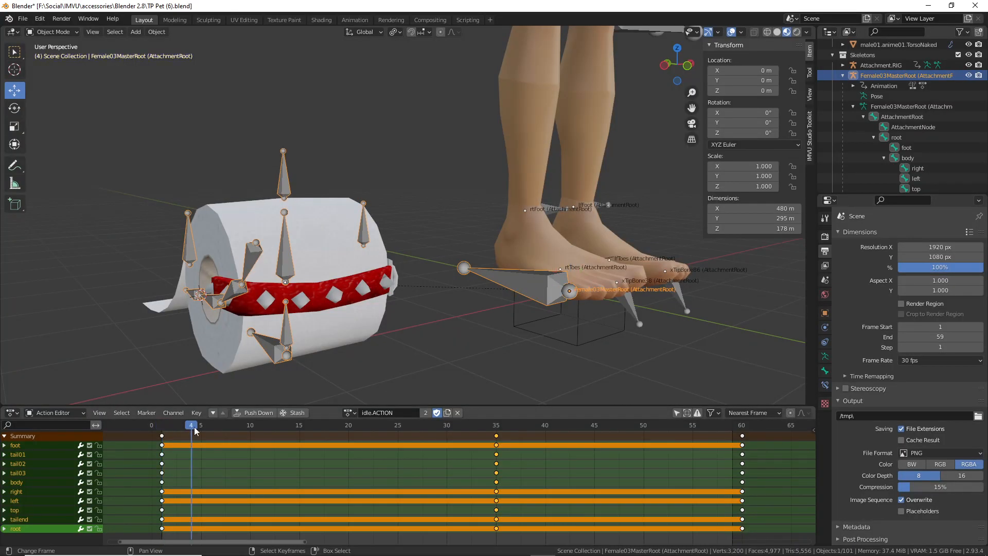
pyautogui.moveTo(196, 431); pyautogui.dragTo(161, 436)
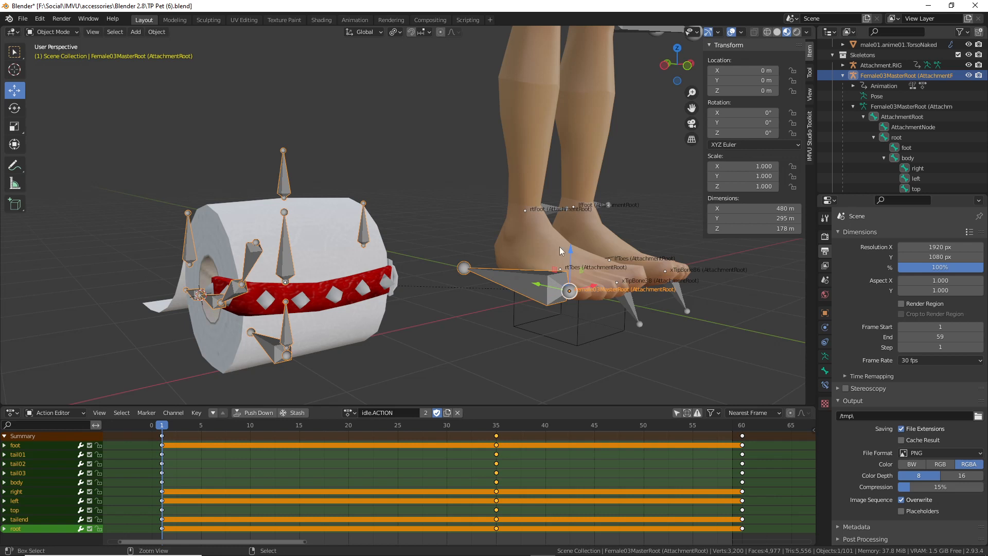
# Compare the armature's full bone hierarchy with the bones keyframed in idle.ACTION, including the root channel and the pet's body bones
pyautogui.moveTo(825, 83); pyautogui.dragTo(823, 191)
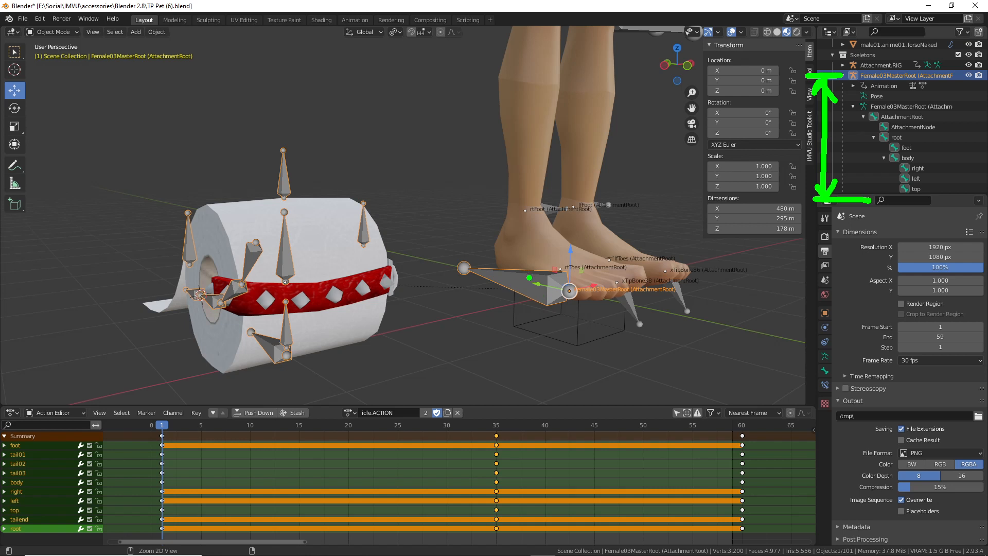
pyautogui.moveTo(486, 268); pyautogui.dragTo(534, 281)
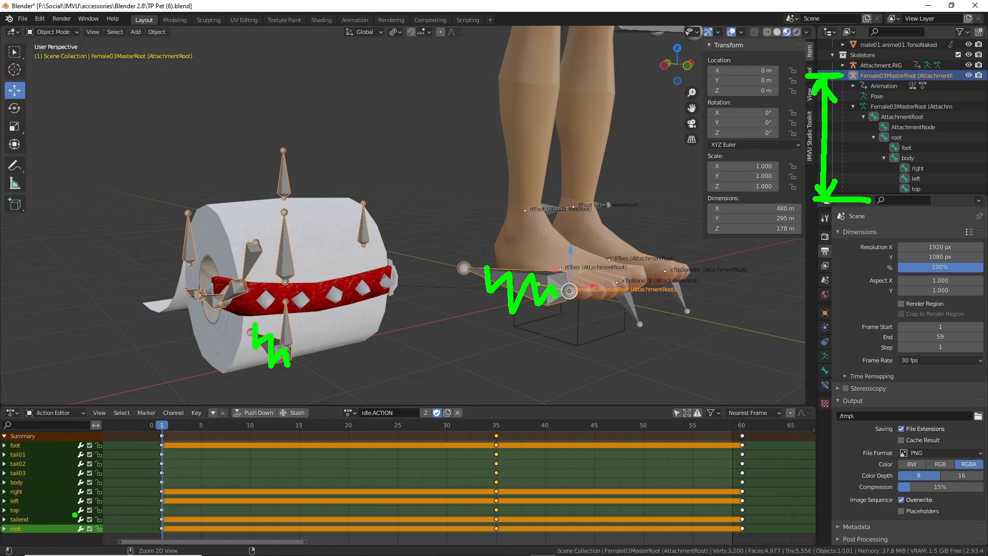
pyautogui.moveTo(134, 431); pyautogui.dragTo(132, 517)
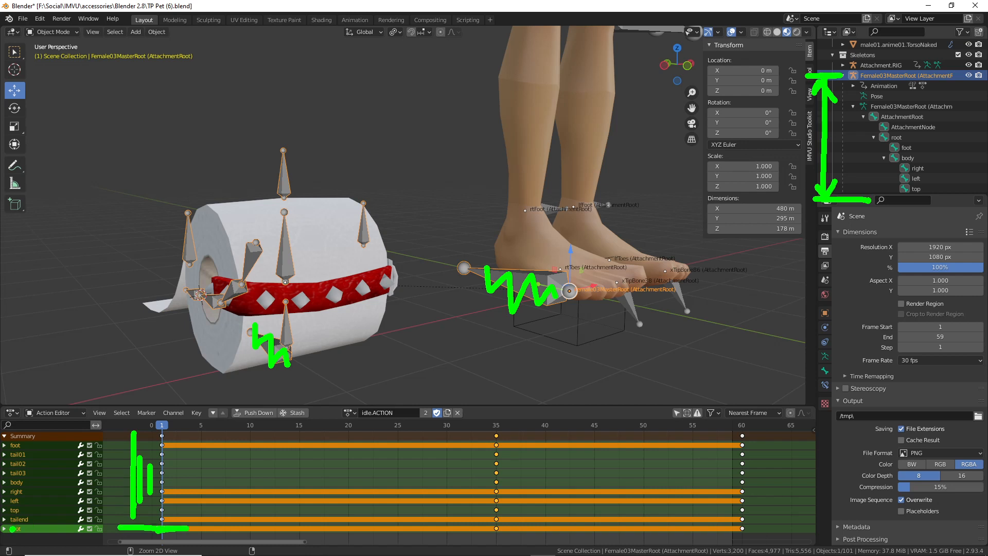
pyautogui.moveTo(187, 528); pyautogui.dragTo(423, 530)
pyautogui.moveTo(531, 529); pyautogui.dragTo(773, 526)
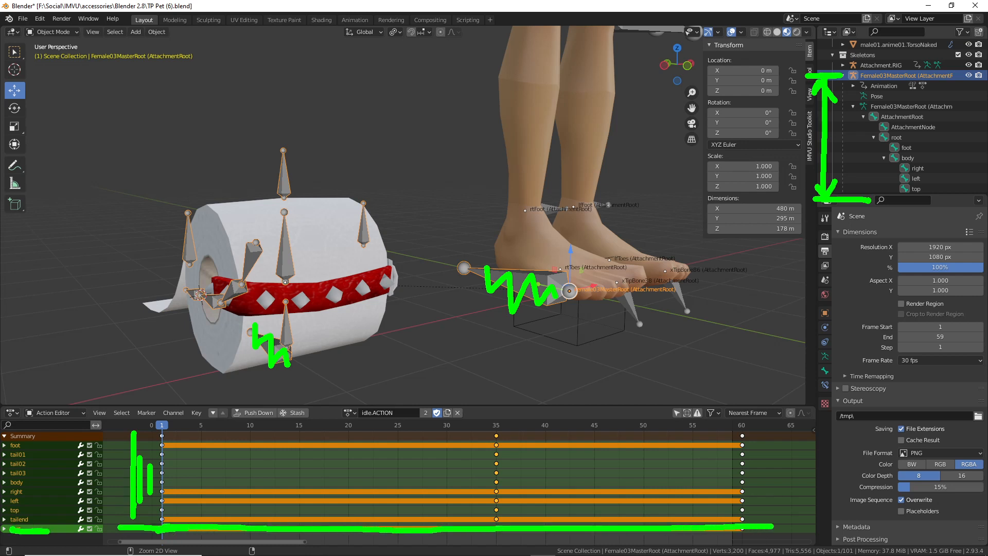
pyautogui.moveTo(294, 138)
pyautogui.mouseDown()
pyautogui.moveTo(220, 228)
pyautogui.moveTo(337, 154)
pyautogui.moveTo(270, 148)
pyautogui.mouseUp()
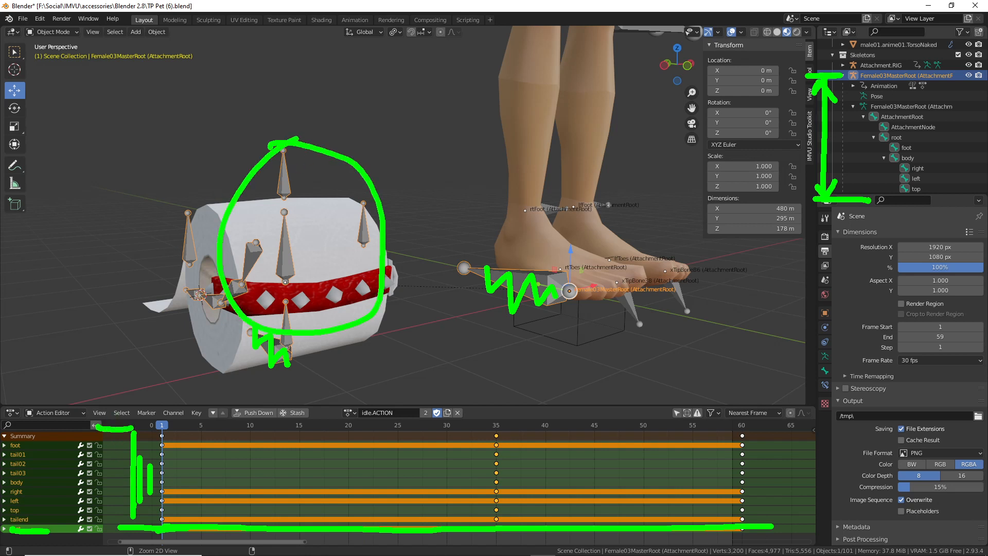
pyautogui.moveTo(114, 428); pyautogui.dragTo(109, 503)
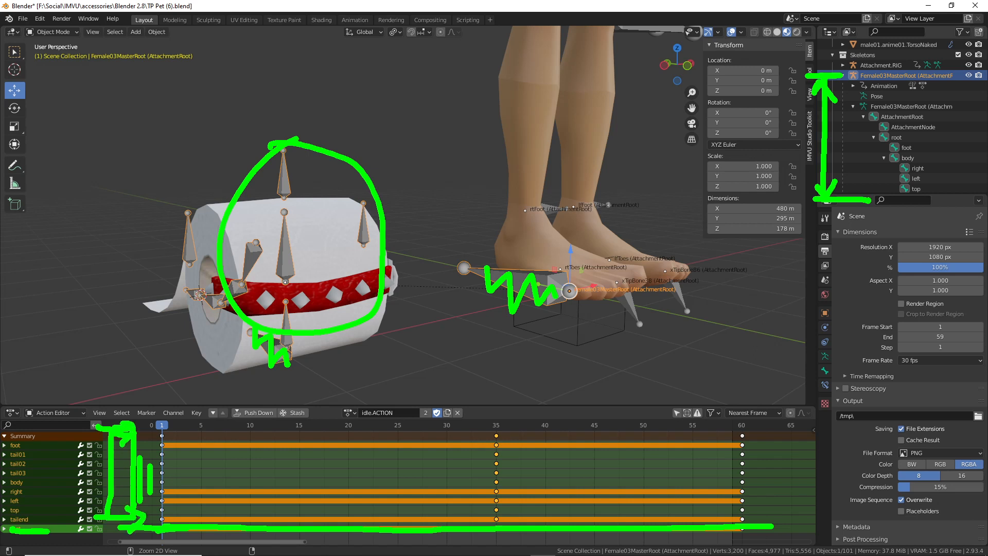
pyautogui.press('Escape')
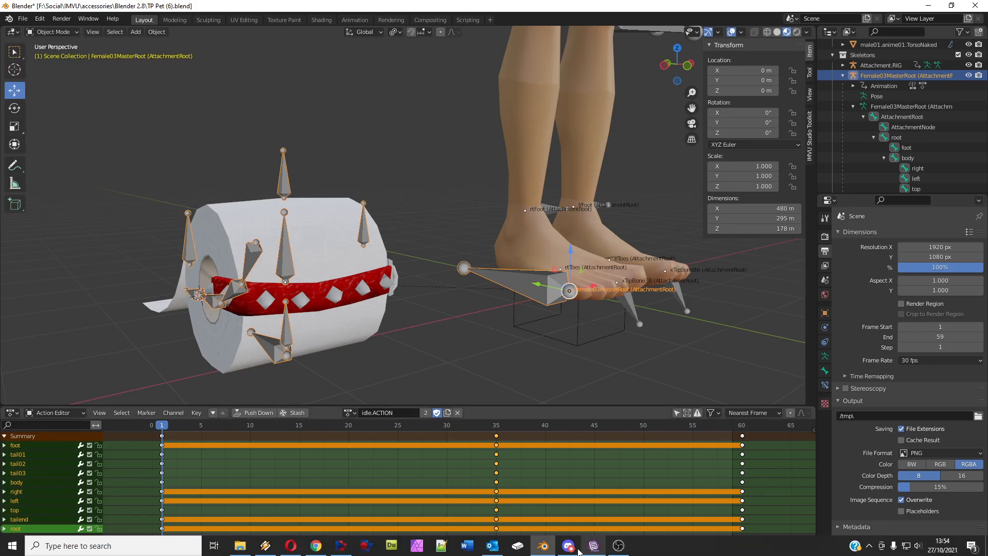
# Switch to IMVU Studio, close TP monster (1) without saving, and open the derived669 draft for editing
pyautogui.click(593, 545)
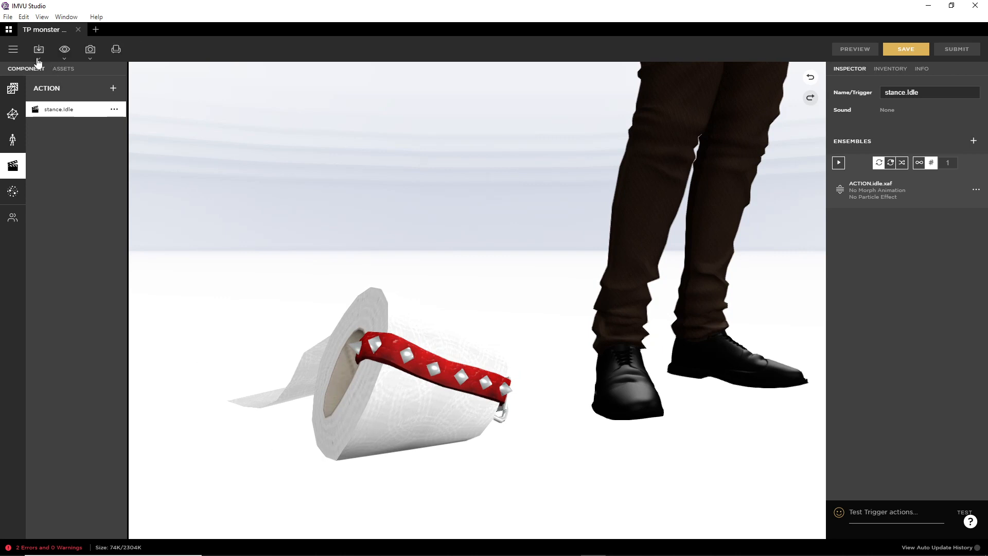
pyautogui.click(39, 50)
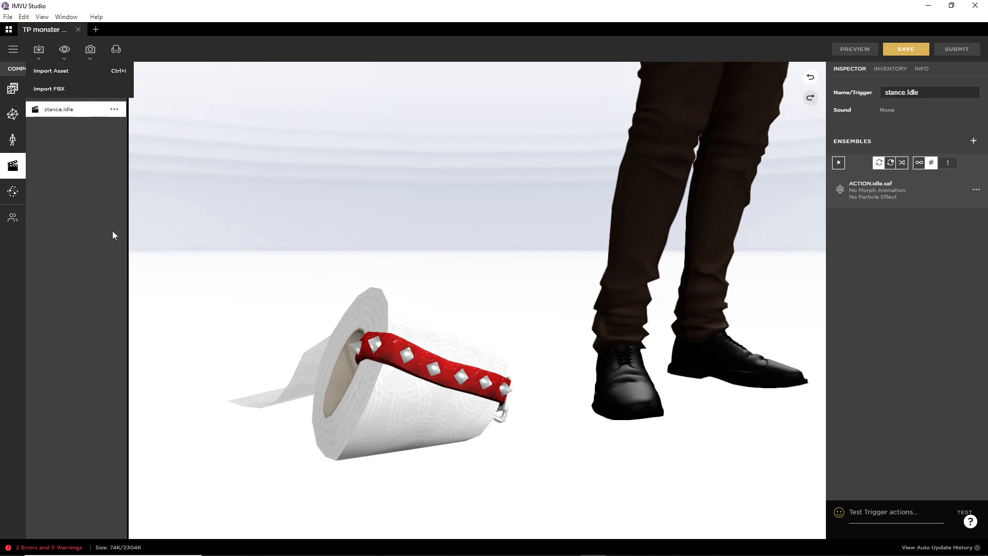
pyautogui.click(78, 29)
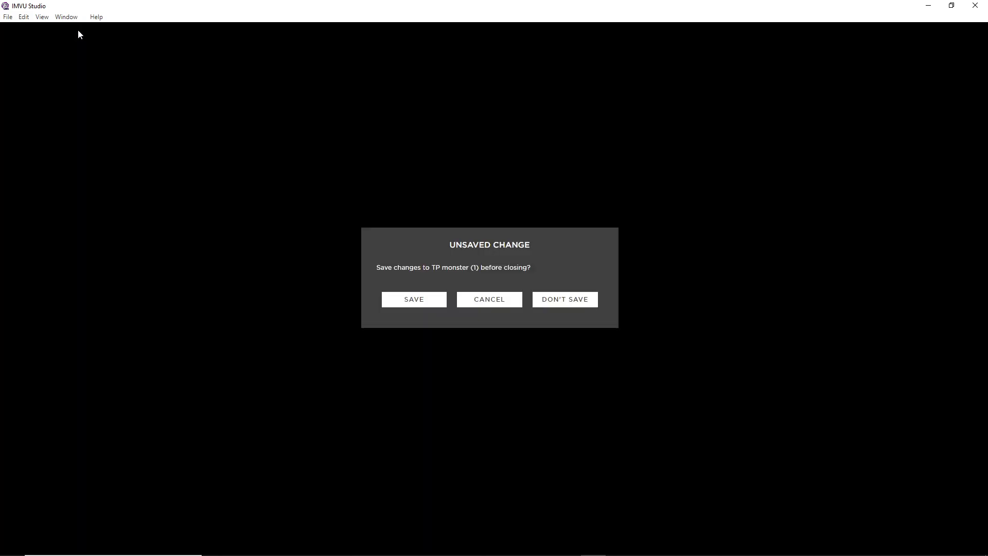
pyautogui.click(577, 305)
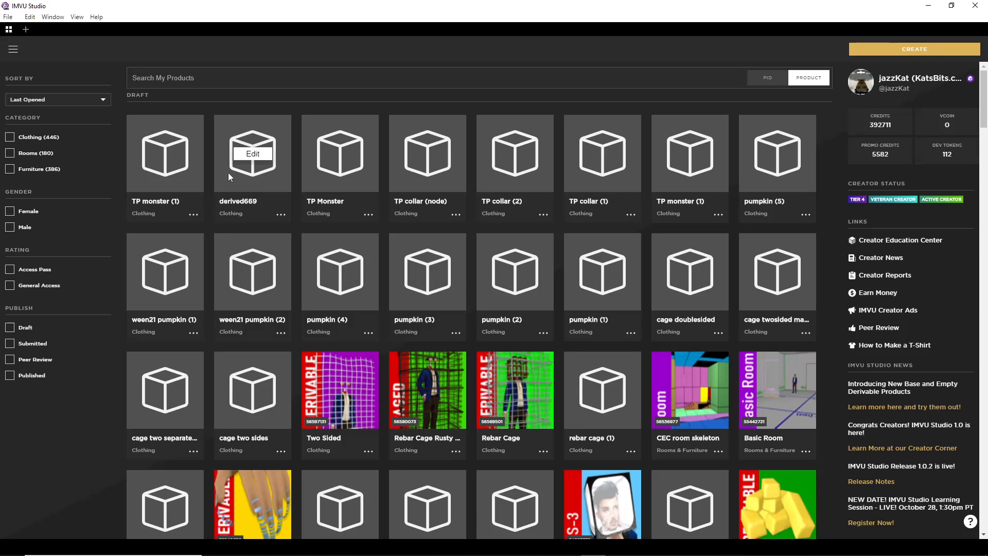
pyautogui.click(253, 153)
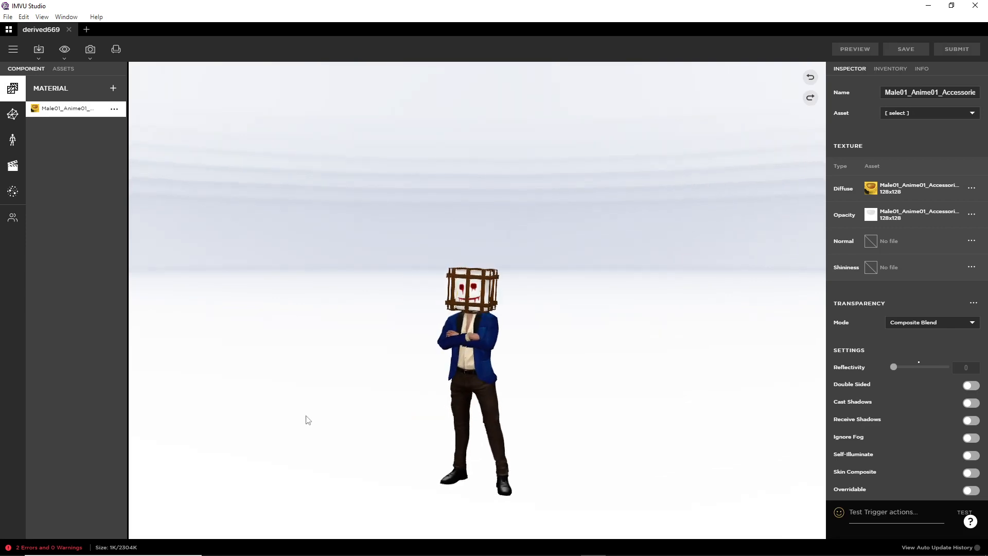
# Choose TP Pet (6).fbx from the Blender 2.8 folder as the FBX to import into derived669
pyautogui.moveTo(304, 415); pyautogui.dragTo(302, 318, button='right')
pyautogui.scroll(3, 355, 386)
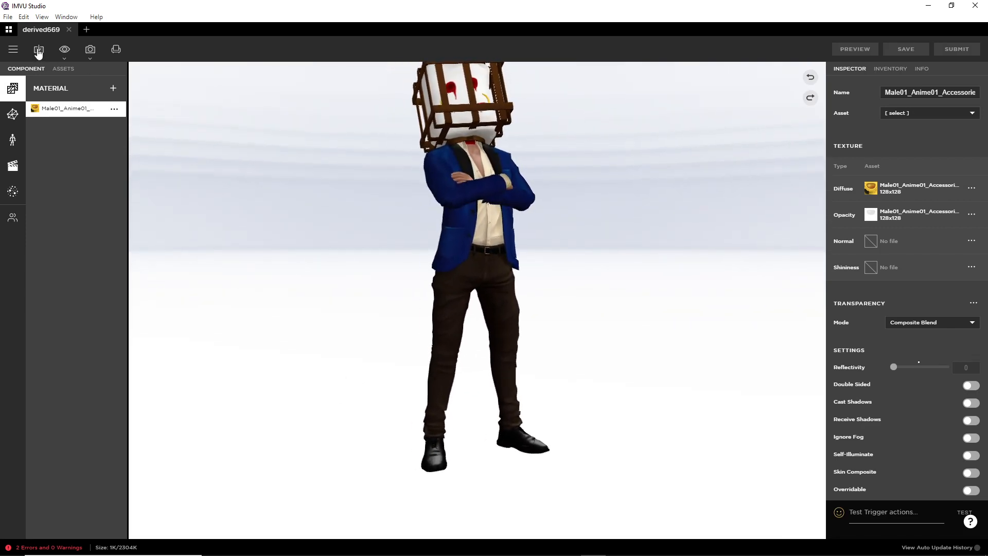
pyautogui.click(39, 51)
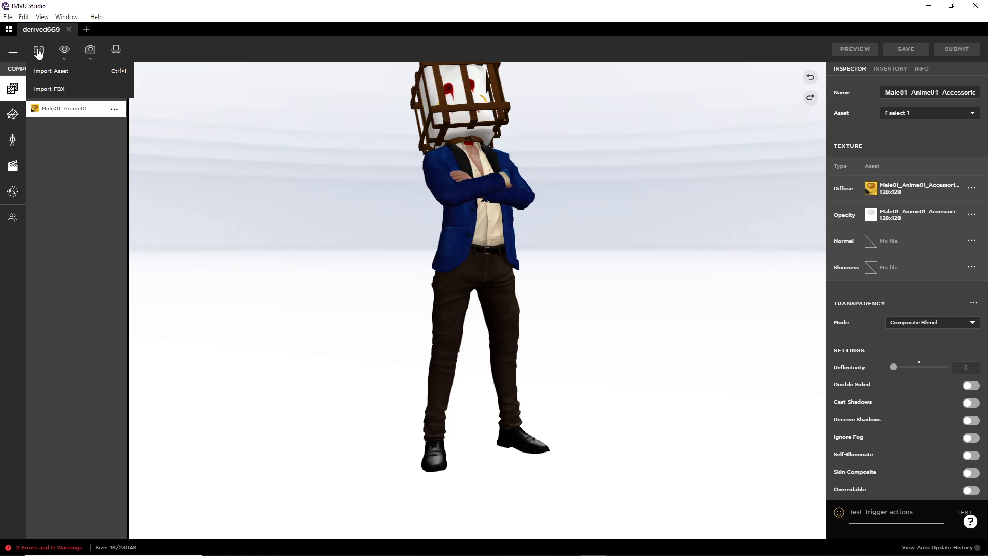
pyautogui.click(46, 82)
pyautogui.scroll(-12, 463, 294)
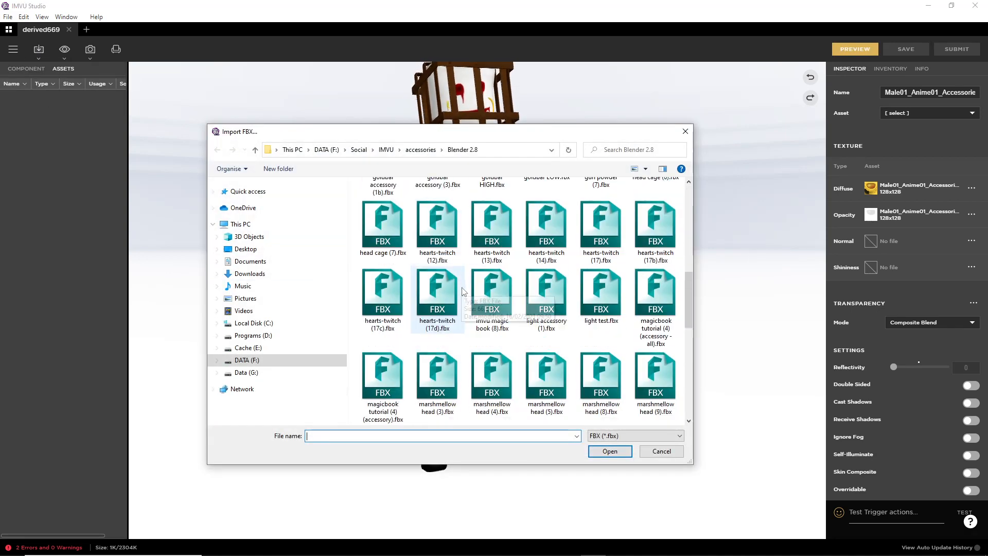
pyautogui.scroll(1, 463, 293)
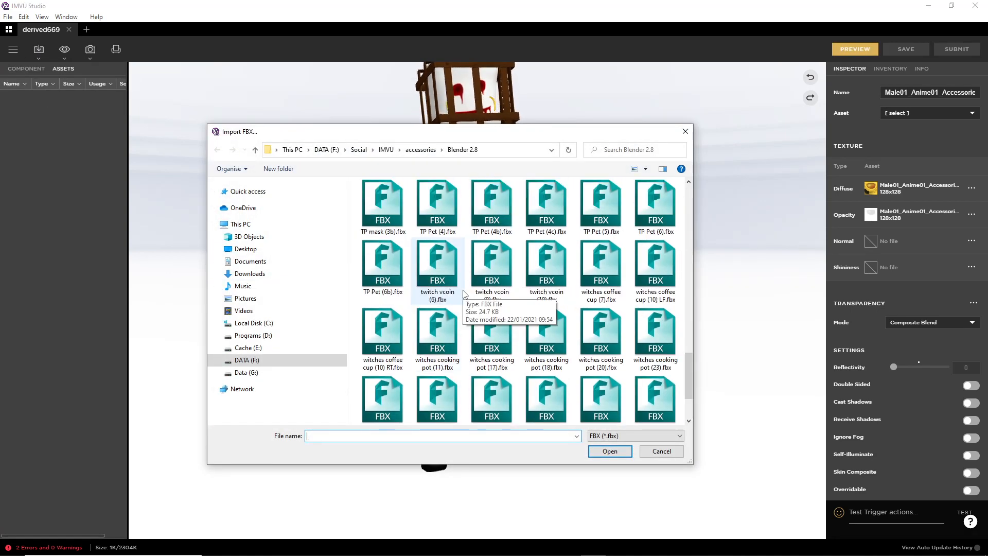
pyautogui.click(665, 210)
pyautogui.click(618, 452)
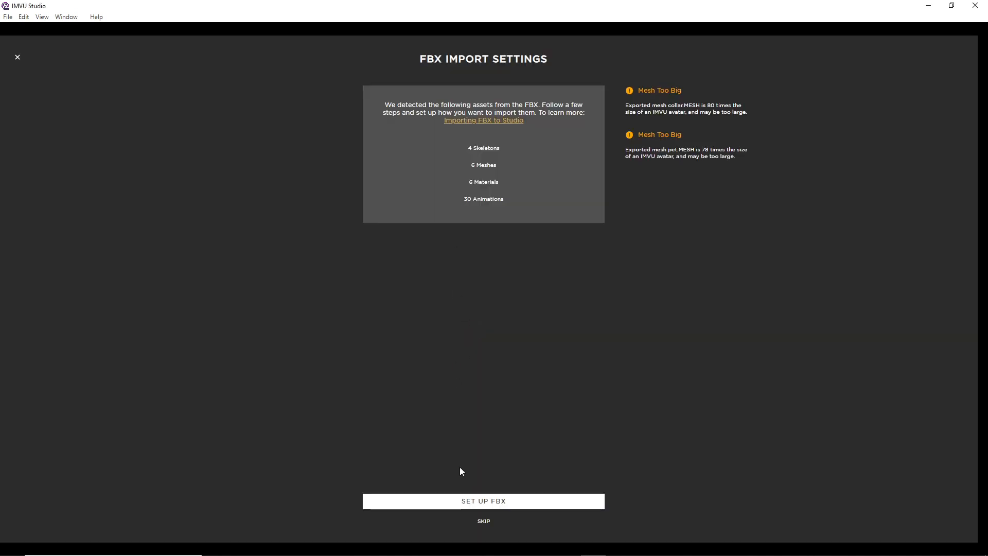
# Try importing the FBX with root as its skeleton, keeping both meshes, both materials and all the animations
pyautogui.click(487, 505)
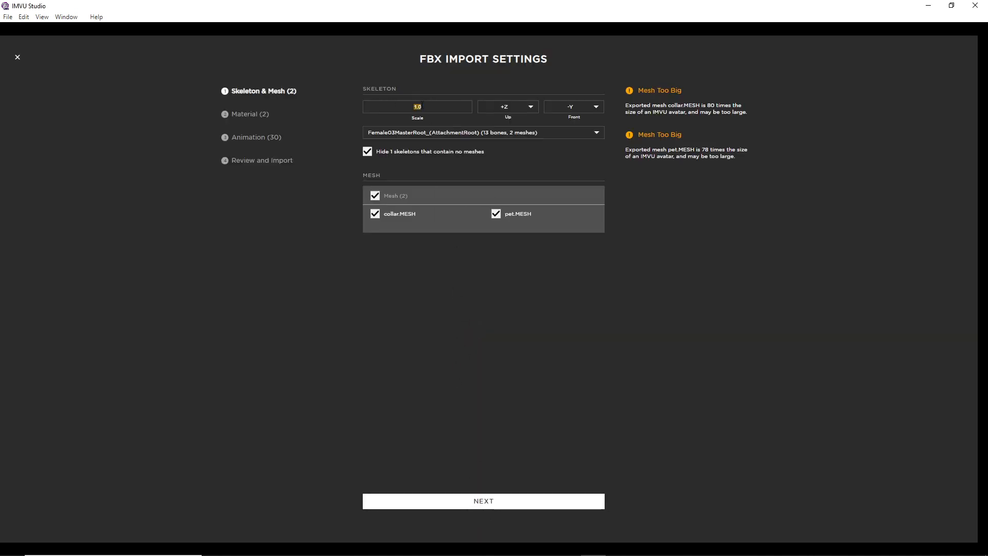
pyautogui.click(426, 131)
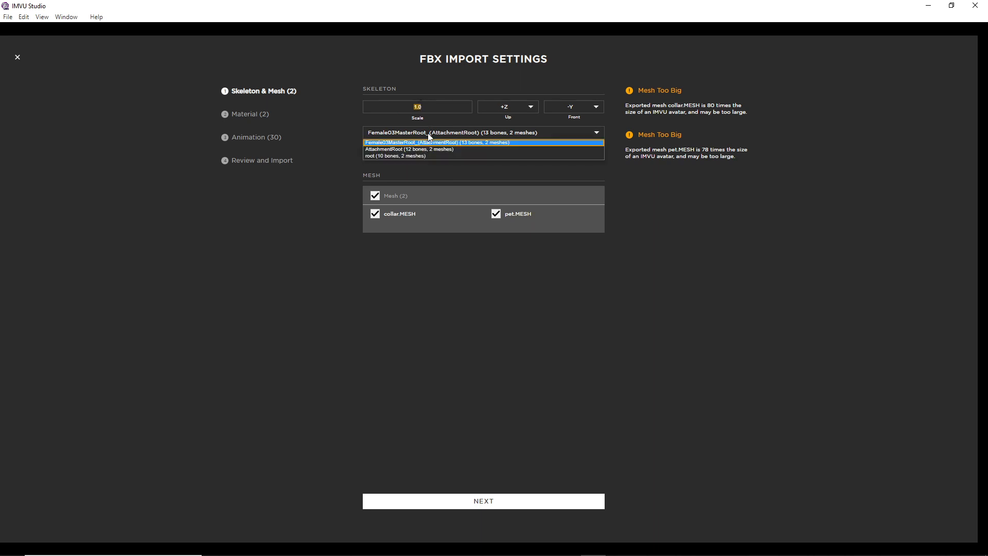
pyautogui.click(412, 162)
pyautogui.click(479, 507)
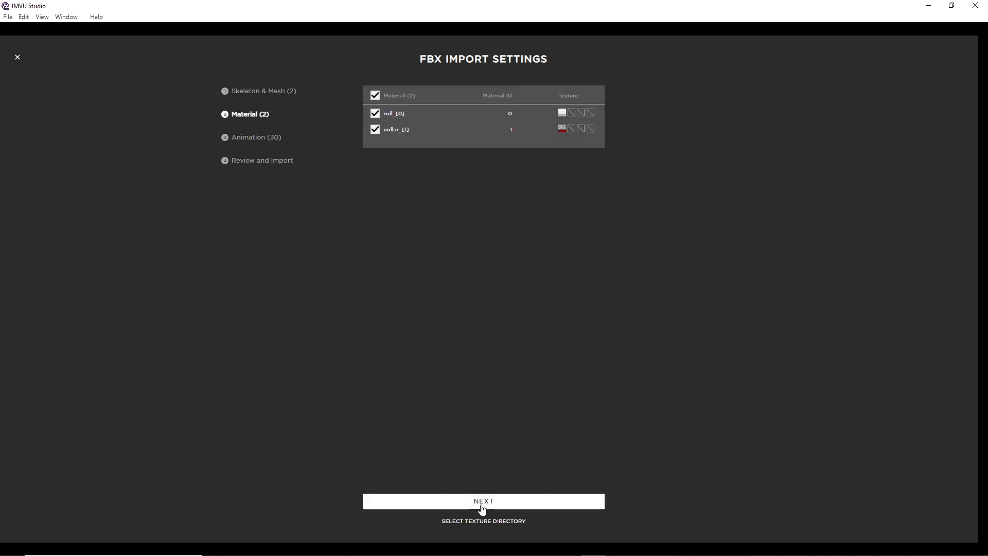
pyautogui.click(492, 507)
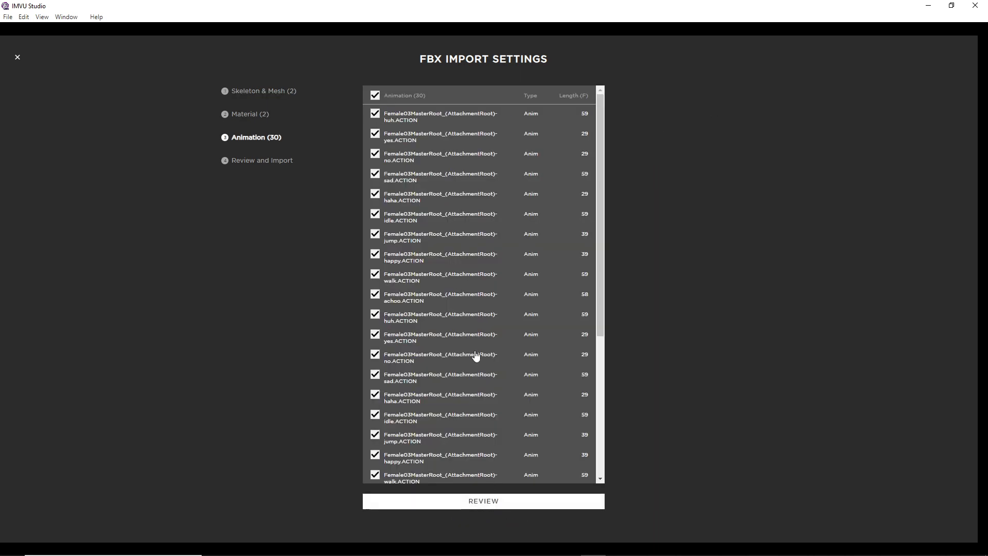
pyautogui.click(498, 501)
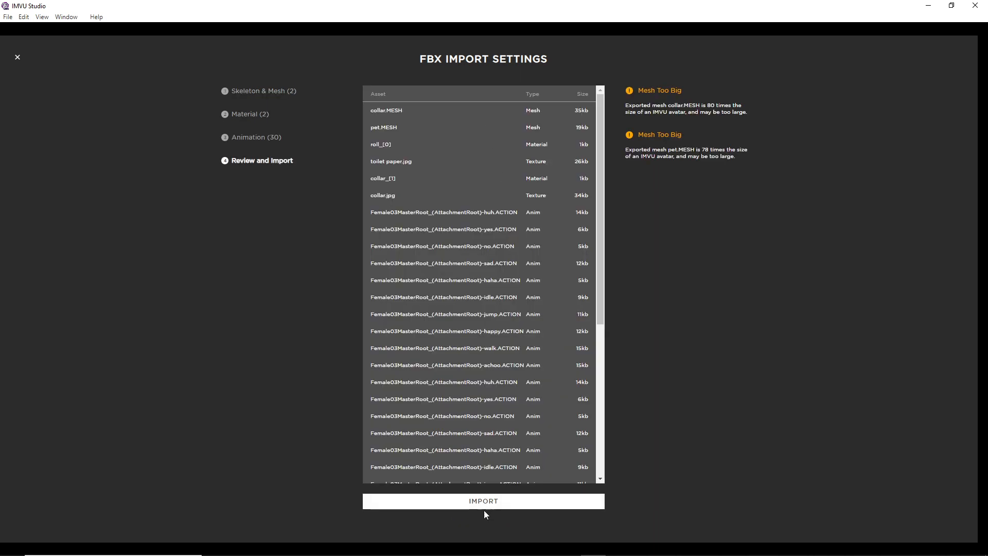
pyautogui.click(484, 502)
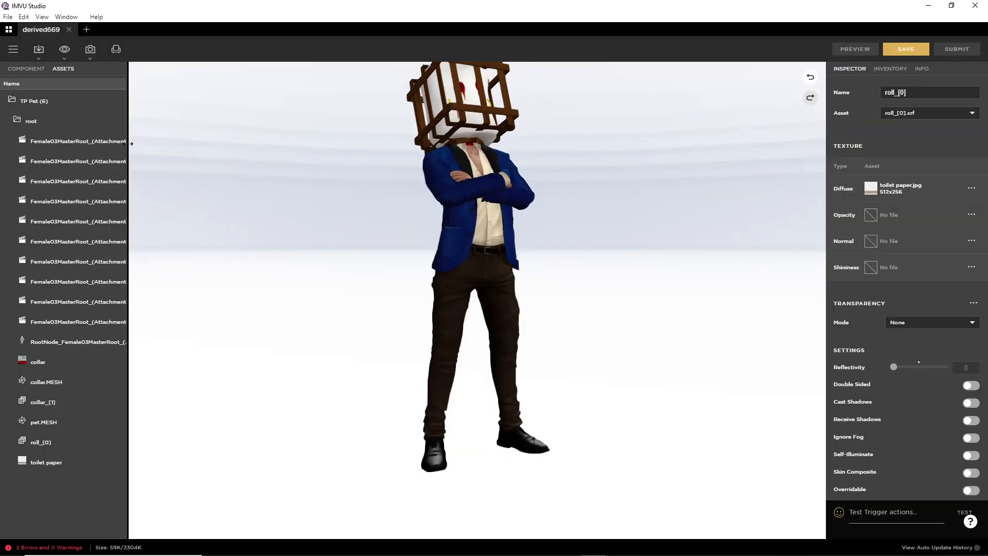
# Examine the imported TP Pet (6) asset names and compare the toilet roll's size and orientation with the avatar
pyautogui.moveTo(128, 145); pyautogui.dragTo(368, 154)
pyautogui.scroll(-10, 501, 297)
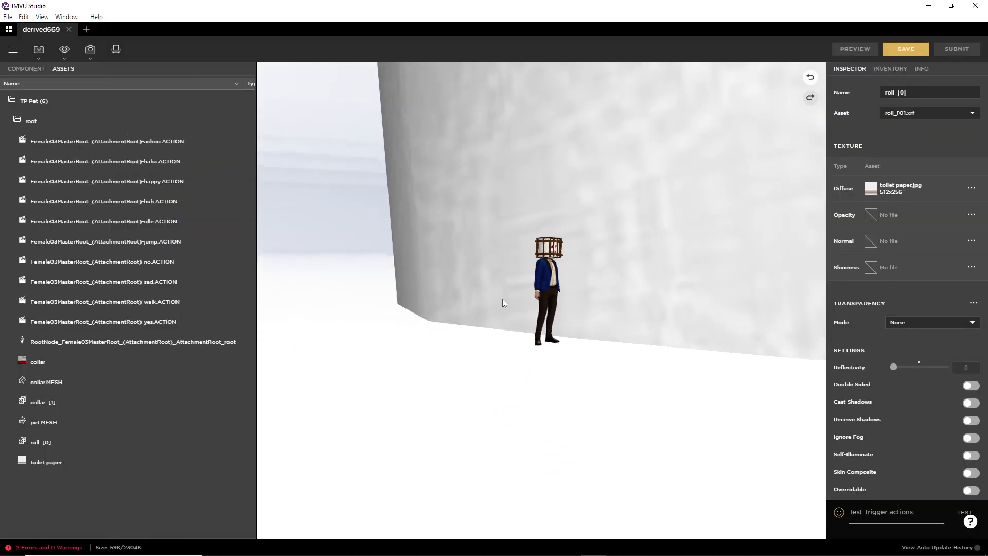
pyautogui.scroll(4, 503, 297)
pyautogui.moveTo(507, 296); pyautogui.dragTo(559, 296)
pyautogui.scroll(-10, 410, 381)
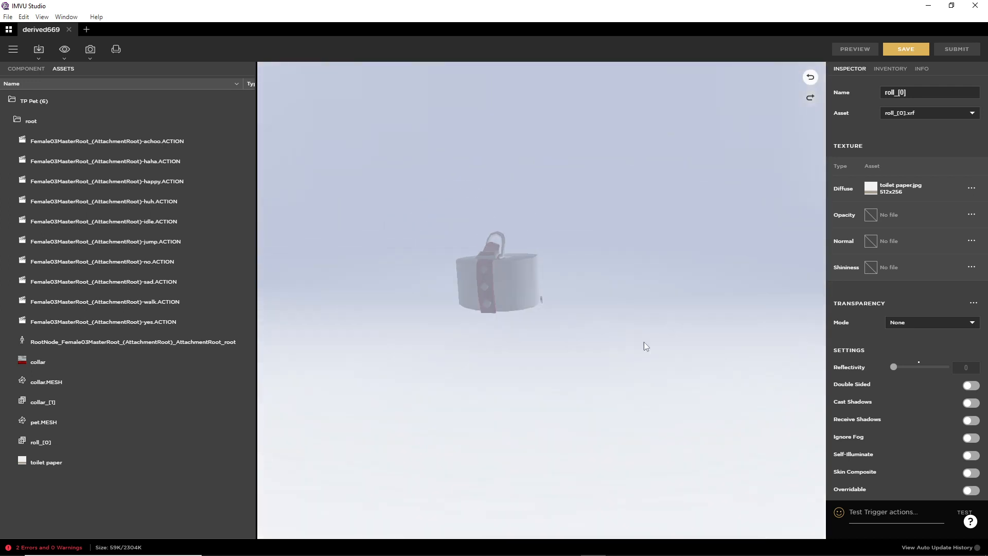
pyautogui.scroll(5, 495, 298)
pyautogui.moveTo(453, 318); pyautogui.dragTo(507, 307)
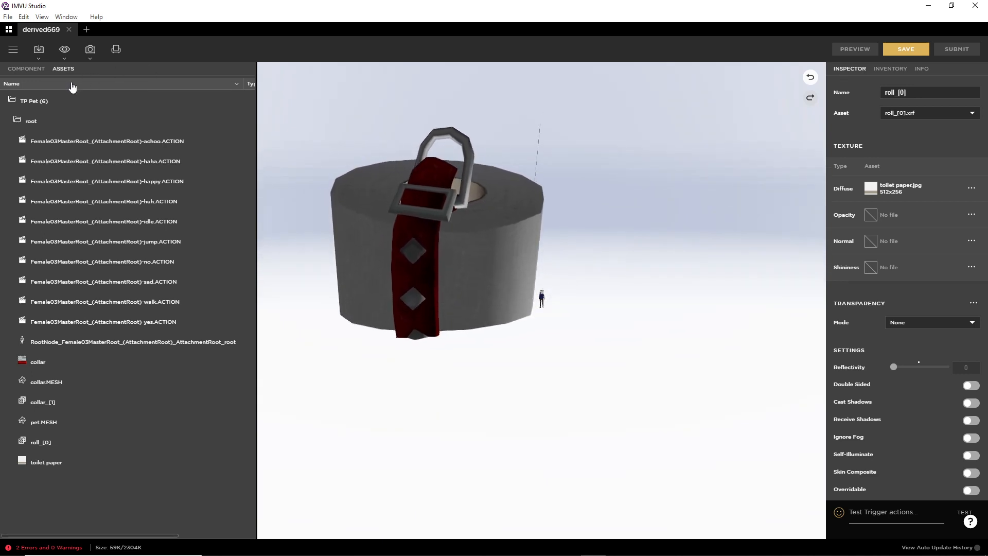
# Review the pet.MESH properties, the inventory and the derived669 product info, and inspect the imported roll from several angles
pyautogui.click(26, 68)
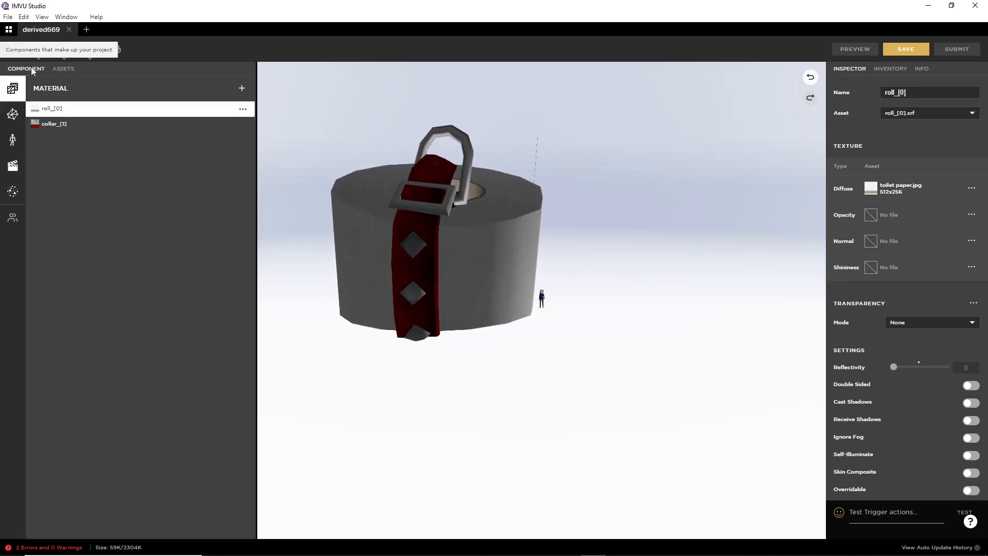
pyautogui.click(12, 122)
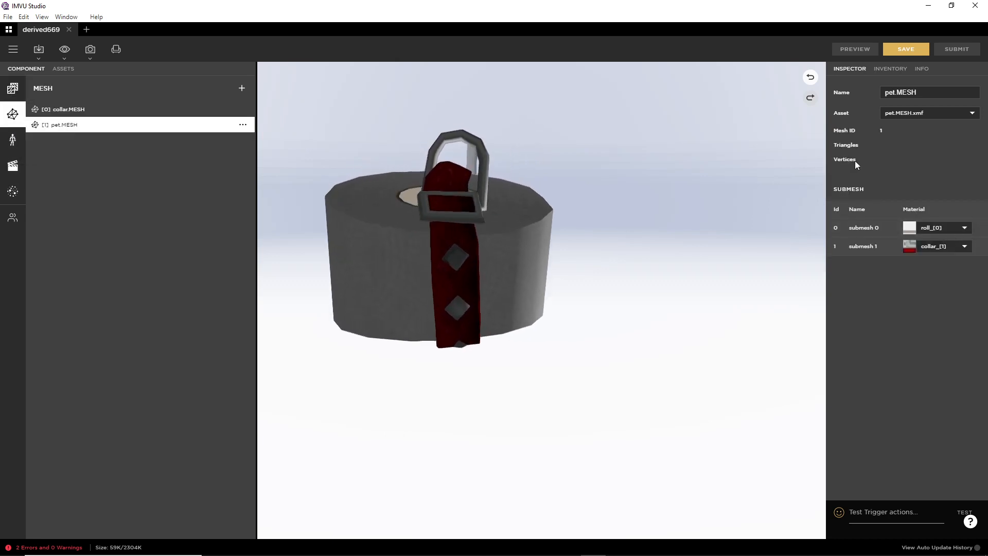
pyautogui.click(890, 69)
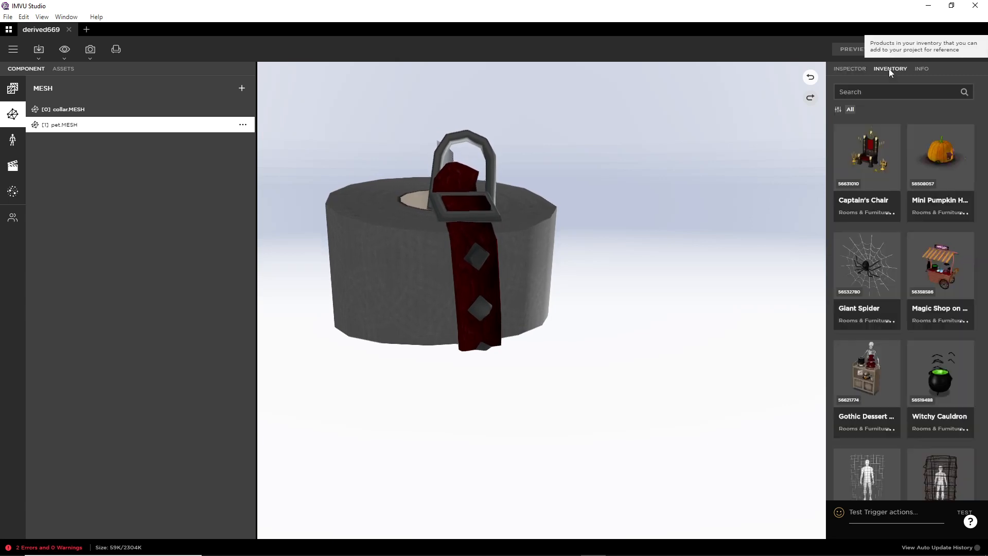
pyautogui.click(924, 69)
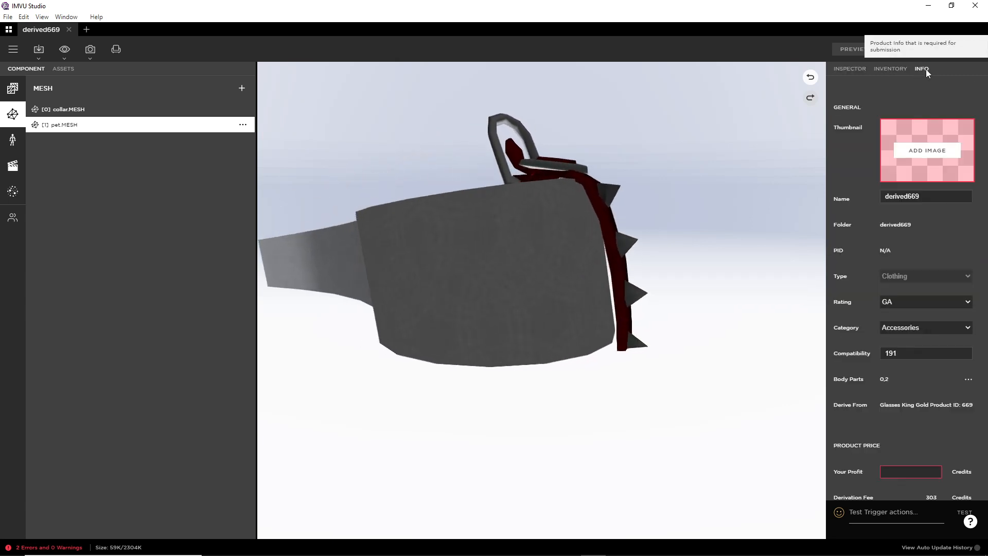
pyautogui.scroll(-5, 859, 387)
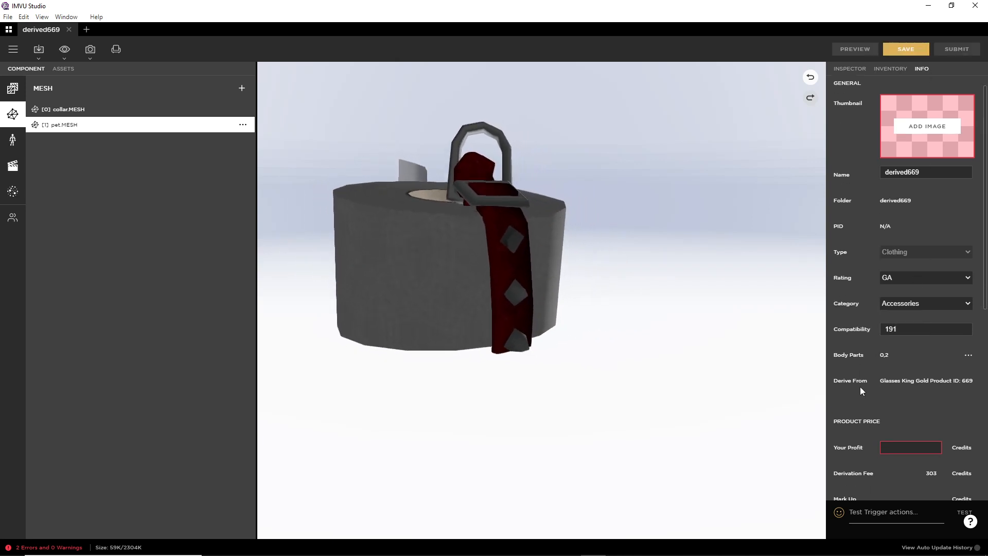
pyautogui.scroll(-1, 868, 389)
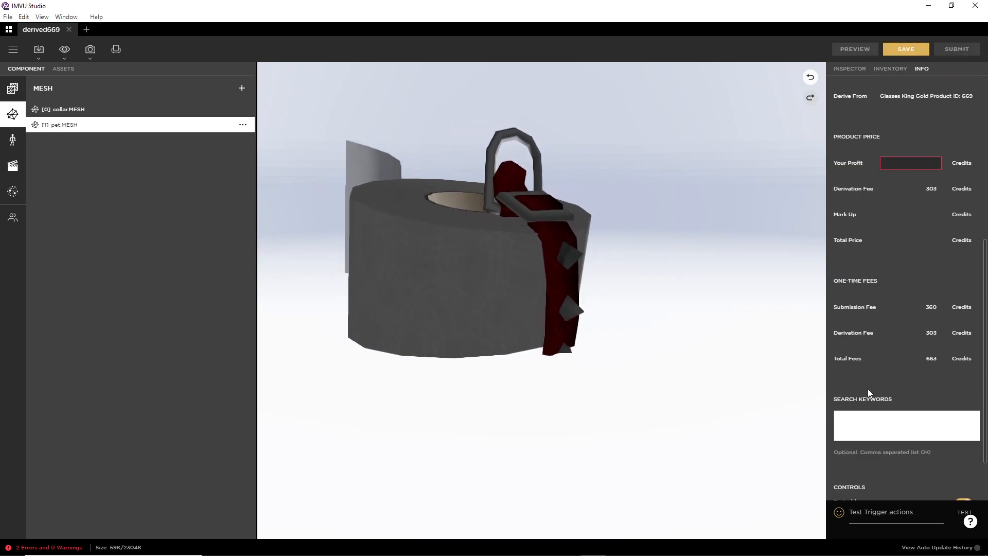
pyautogui.scroll(-2, 868, 388)
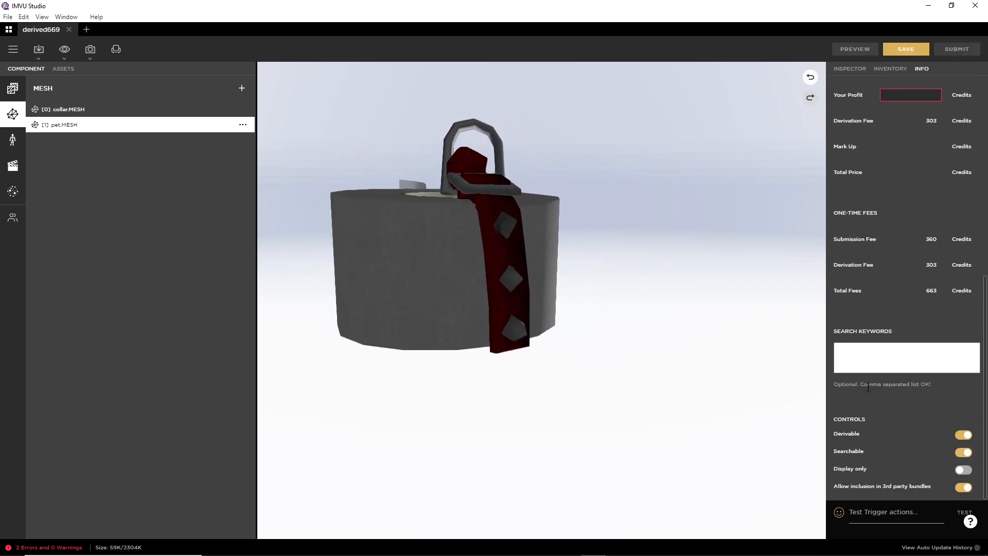
pyautogui.scroll(7, 867, 386)
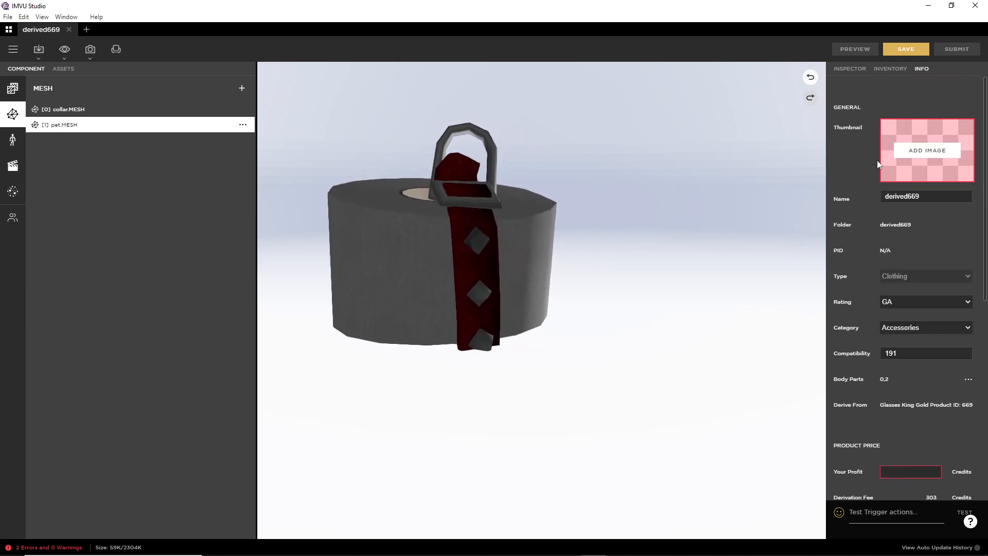
pyautogui.click(877, 70)
pyautogui.click(850, 68)
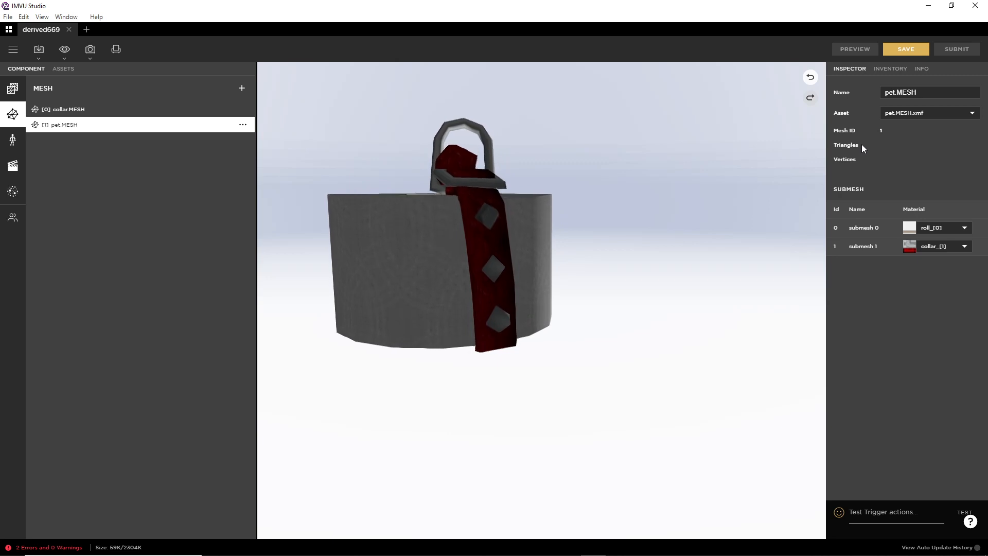
pyautogui.moveTo(535, 366); pyautogui.dragTo(485, 338)
pyautogui.moveTo(425, 345); pyautogui.dragTo(613, 346)
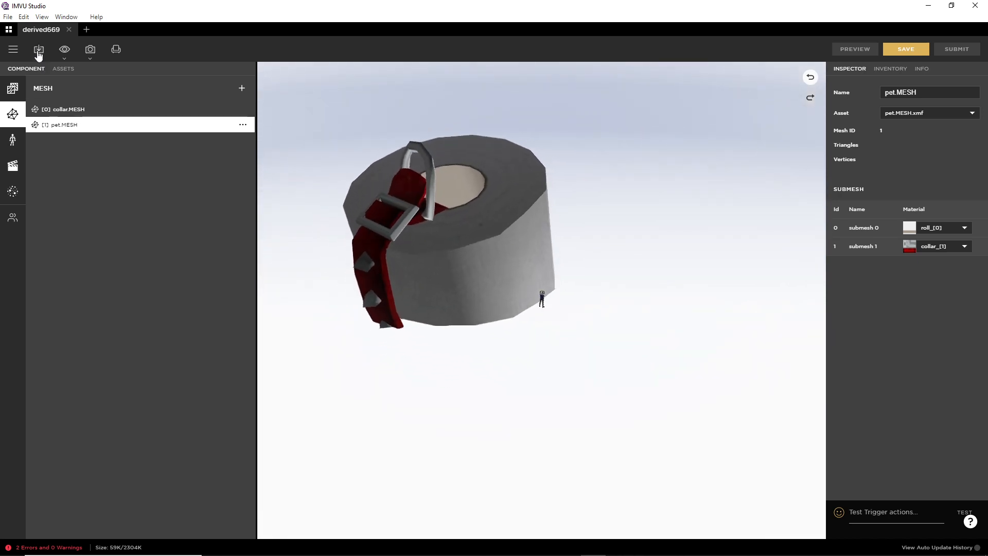
# Close derived669 without saving the root-based import and reopen the draft for editing
pyautogui.click(69, 30)
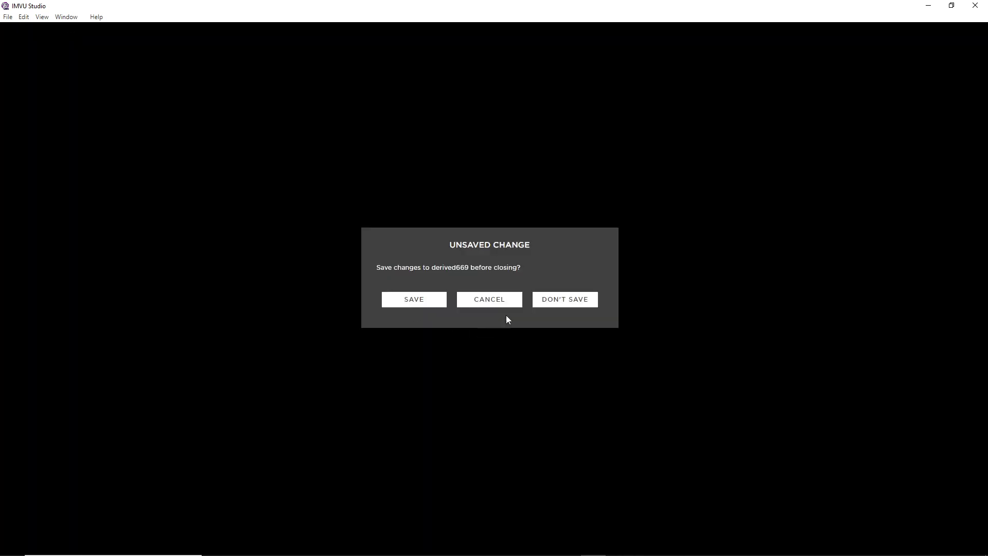
pyautogui.click(564, 300)
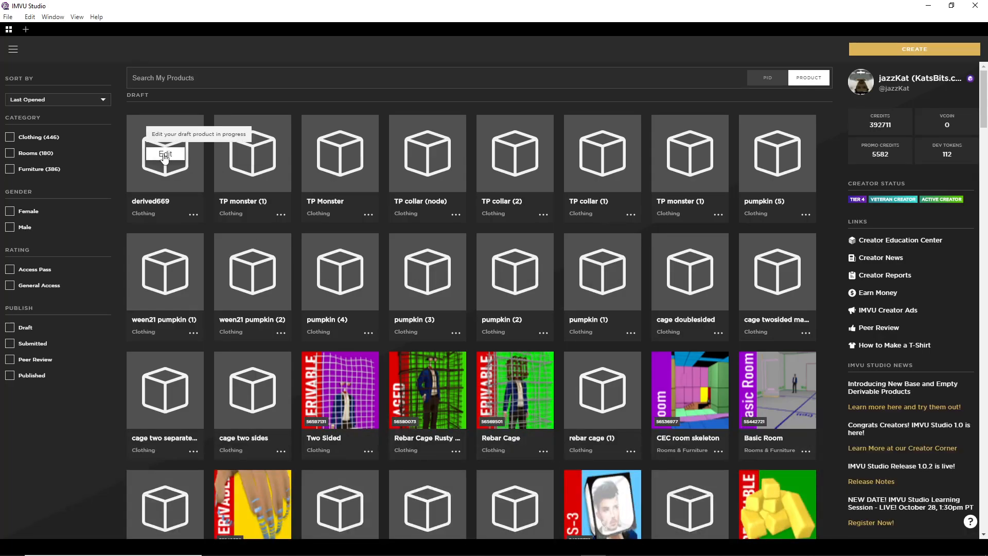
pyautogui.click(165, 154)
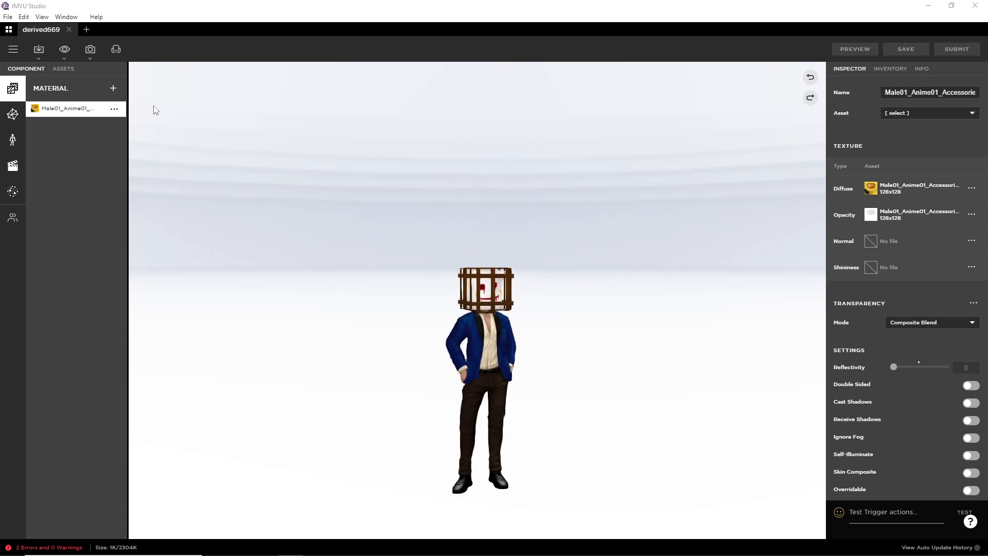
# Open TP Pet (6).fbx from the Blender 2.8 accessories folder for FBX import into the derived669 draft
pyautogui.click(63, 68)
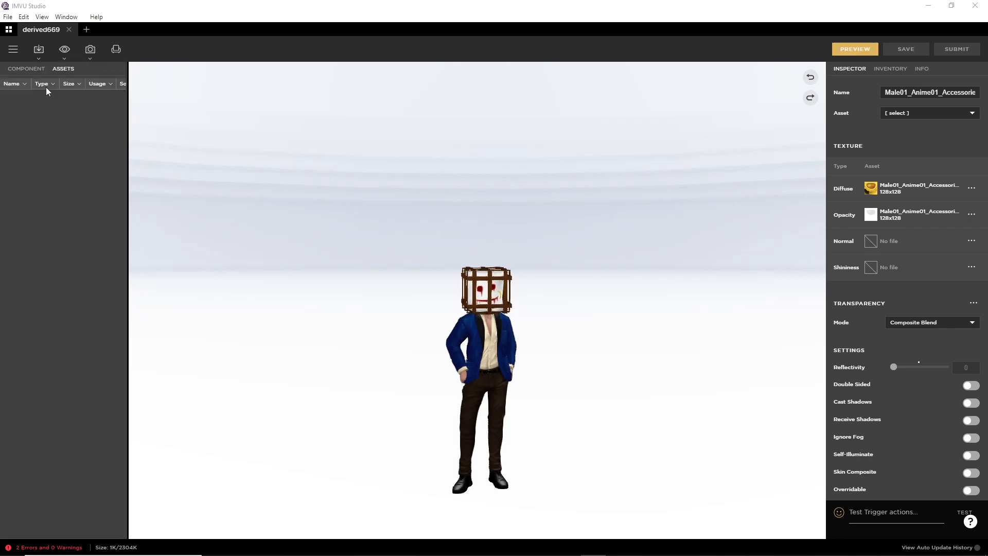
pyautogui.scroll(-8, 524, 364)
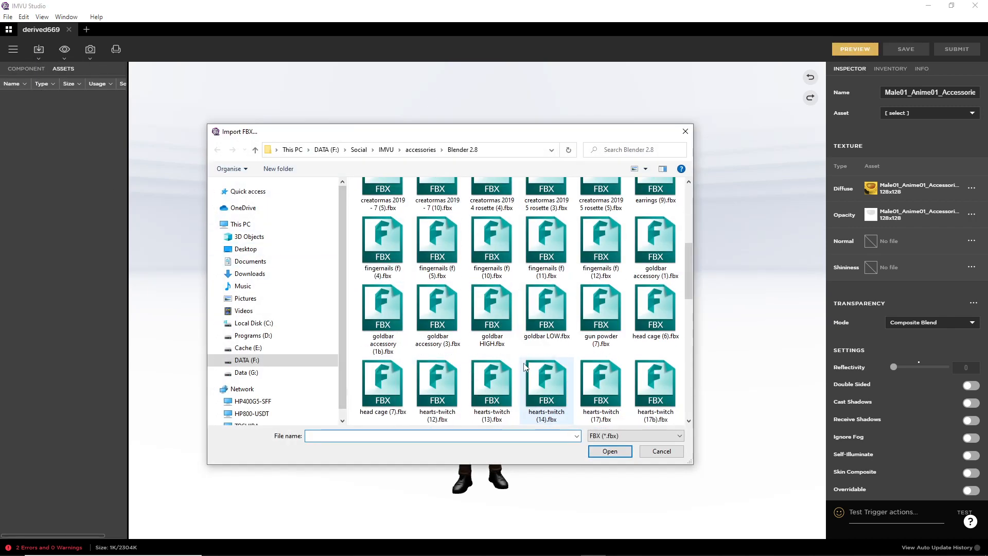
pyautogui.scroll(-3, 524, 364)
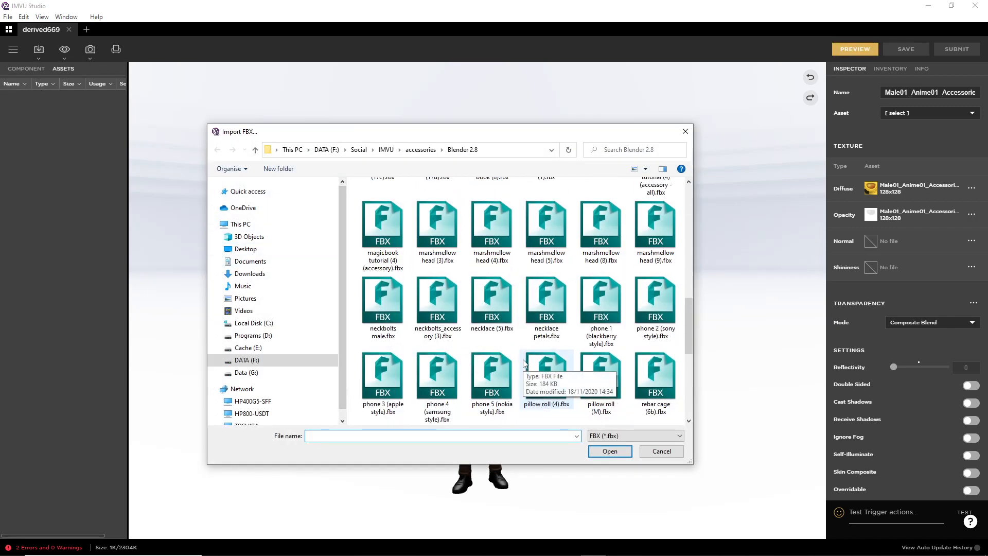
pyautogui.scroll(-3, 524, 363)
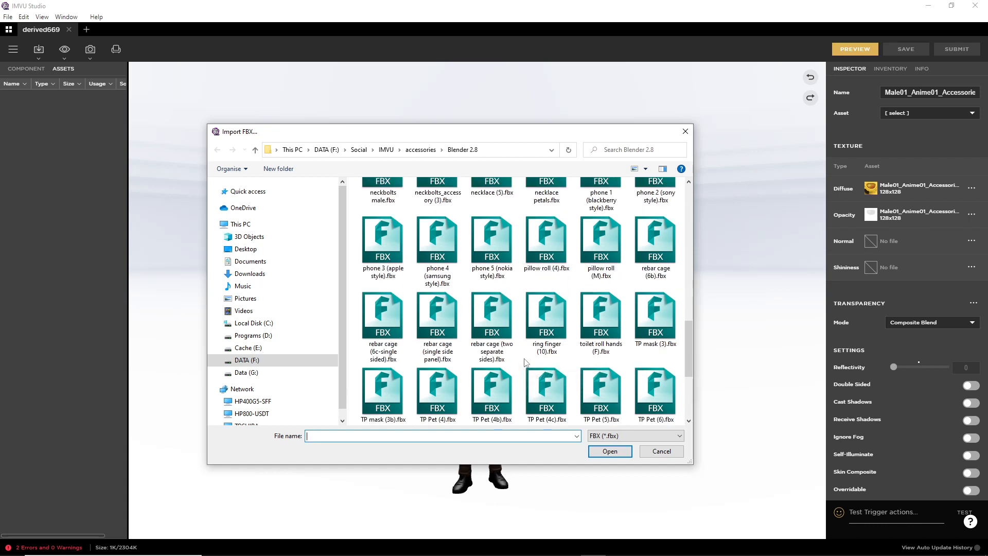
pyautogui.scroll(-3, 525, 363)
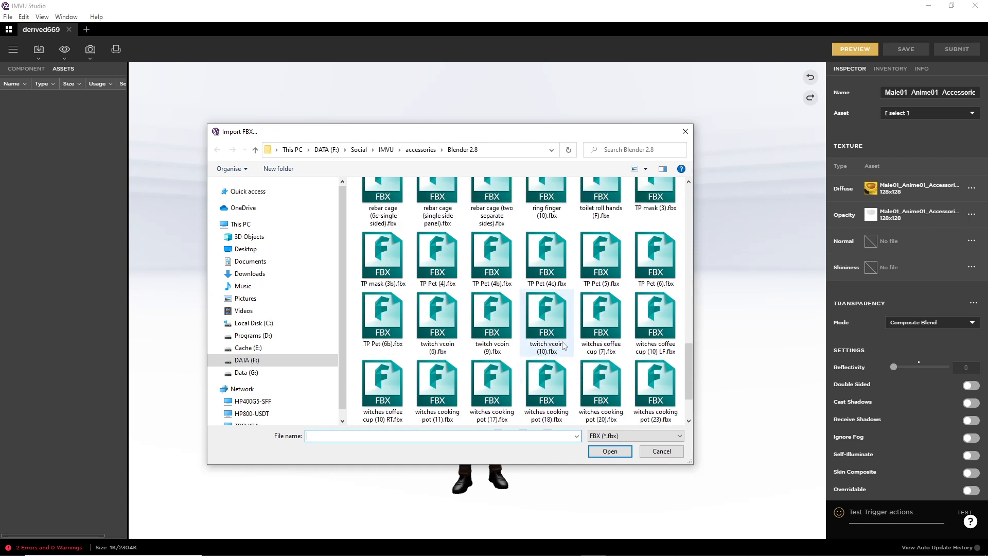
pyautogui.click(657, 252)
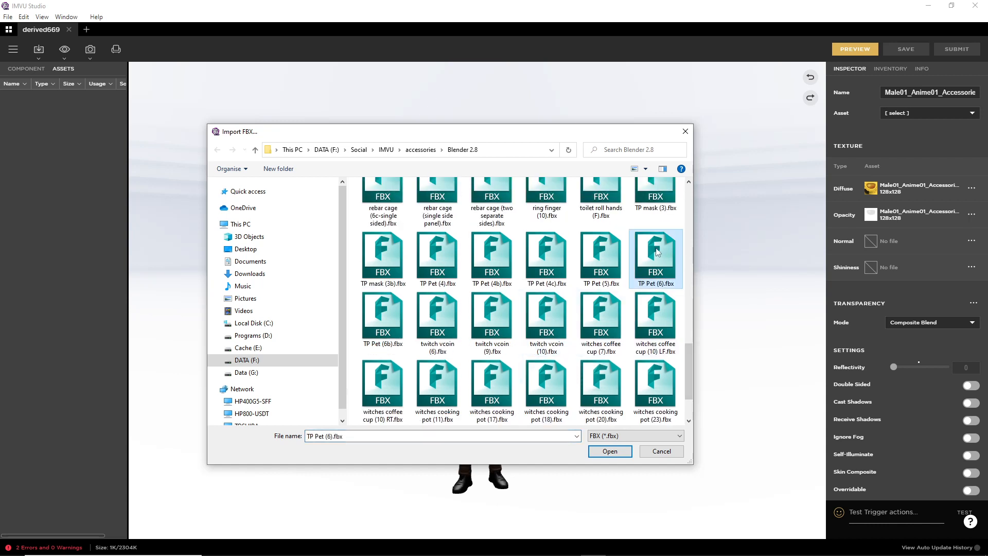
pyautogui.click(611, 454)
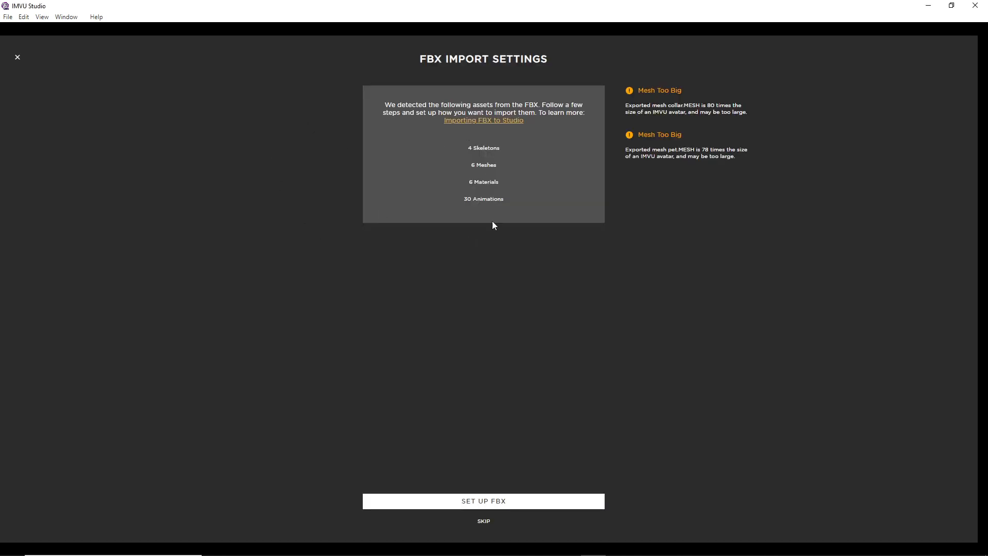
# Import the FBX at scale 0.01 with root as its skeleton, keeping both meshes, both materials and the animations
pyautogui.click(489, 504)
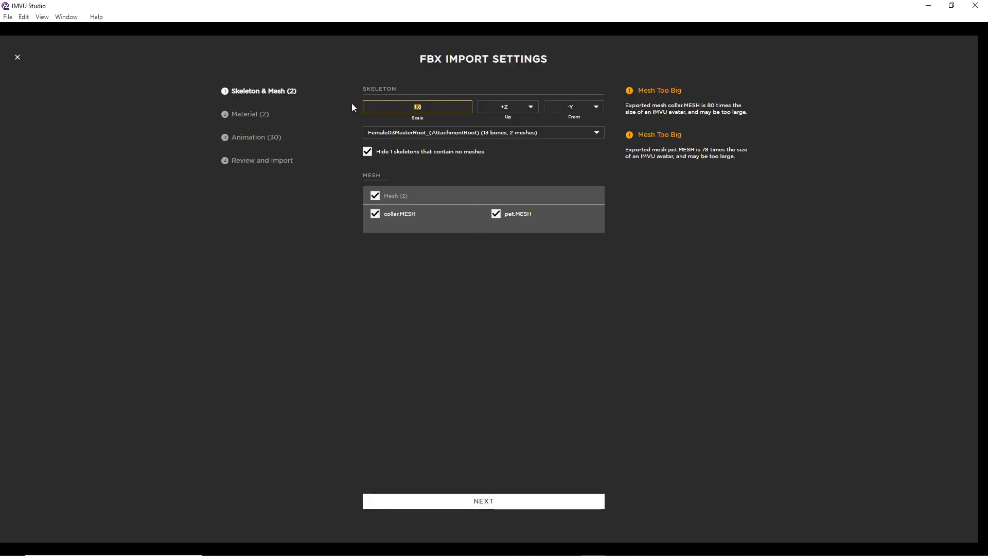
pyautogui.write('0.01')
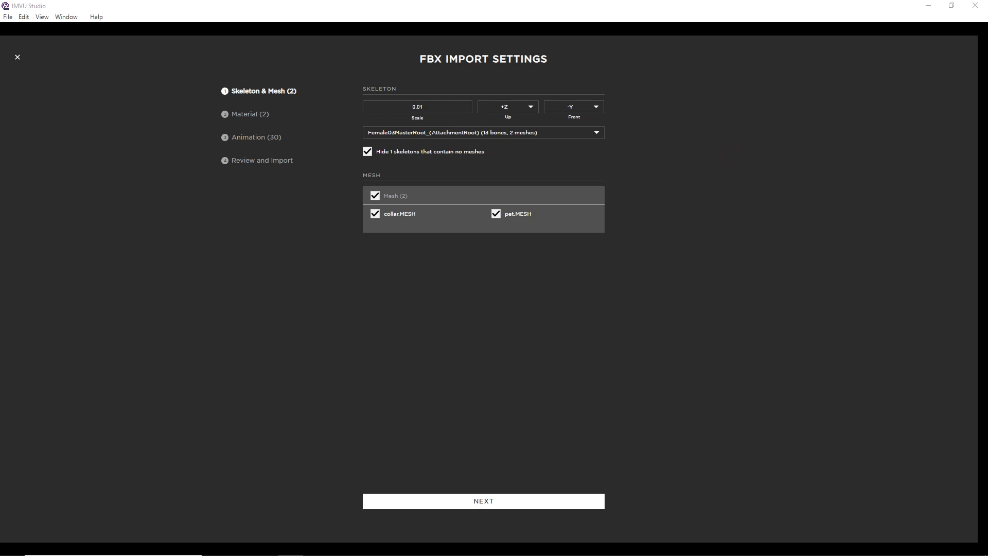
pyautogui.click(421, 135)
pyautogui.click(415, 160)
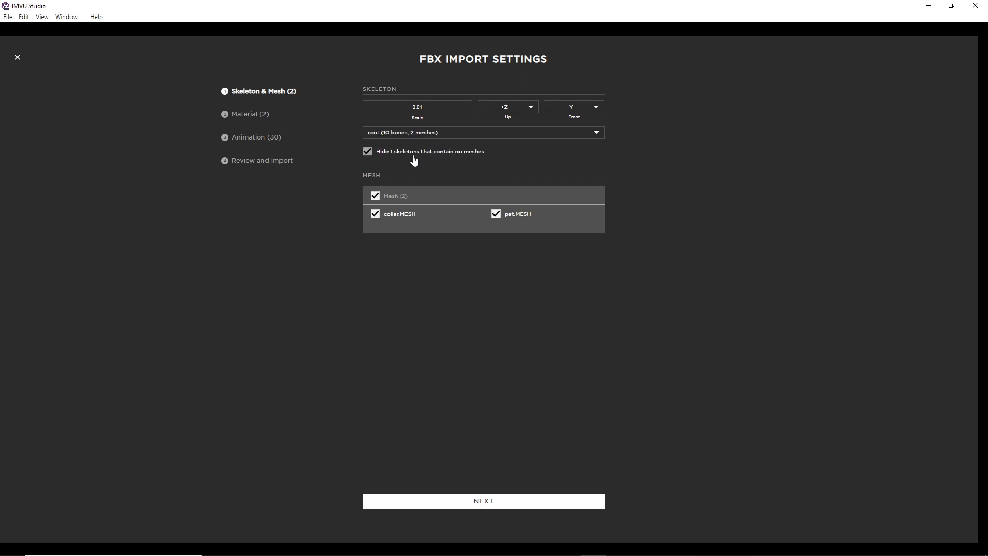
pyautogui.click(491, 506)
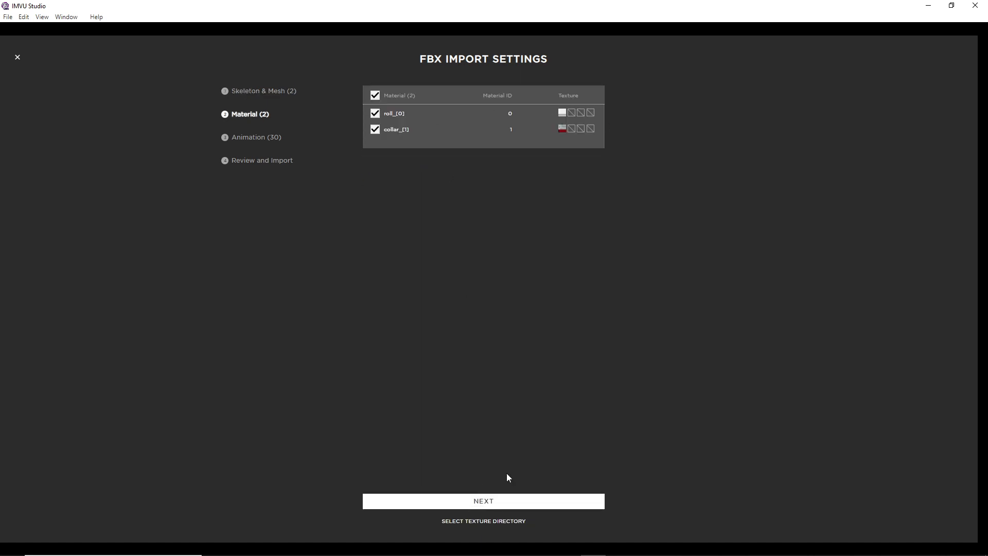
pyautogui.click(492, 502)
pyautogui.click(492, 503)
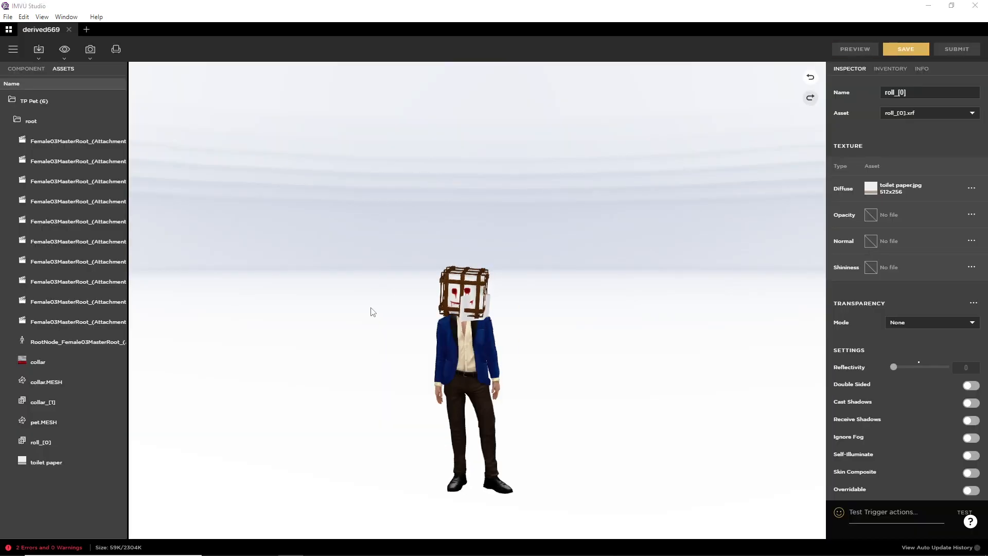
# Inspect from behind the avatar how the imported roll and its collar sit and face relative to the head
pyautogui.scroll(4, 409, 397)
pyautogui.moveTo(413, 399); pyautogui.dragTo(499, 262)
pyautogui.moveTo(536, 193); pyautogui.dragTo(514, 214)
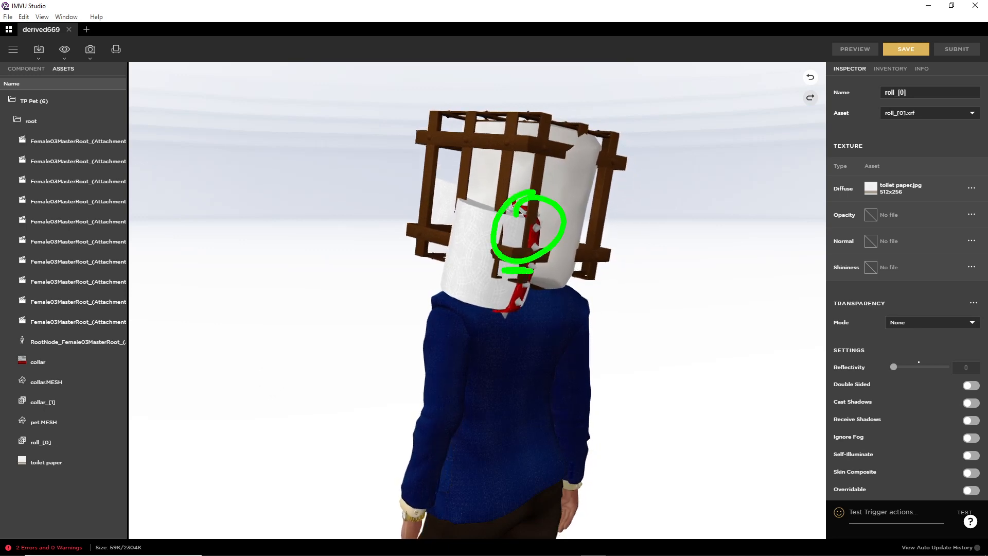
pyautogui.press('Escape')
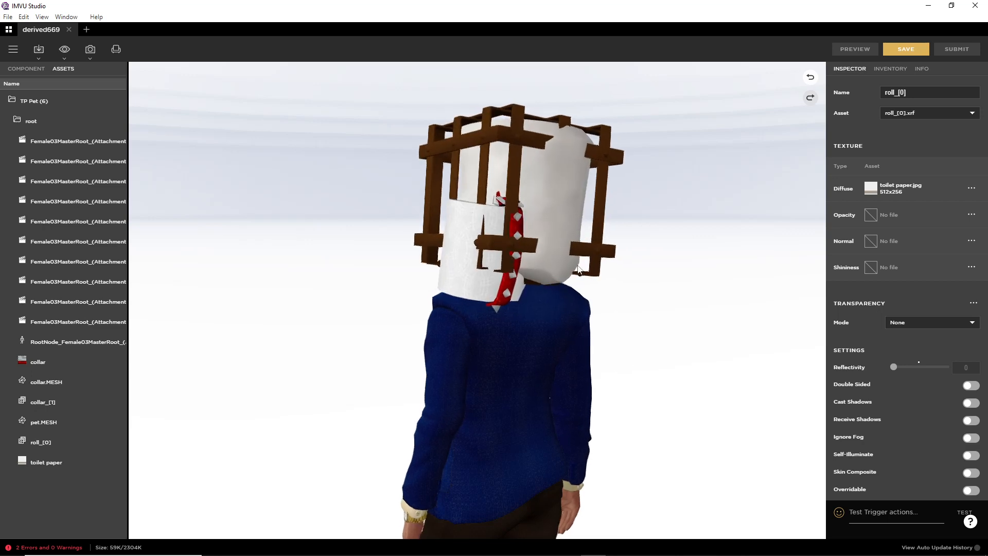
# Switch to Blender and examine the root bone at the base of the toilet roll
pyautogui.click(530, 551)
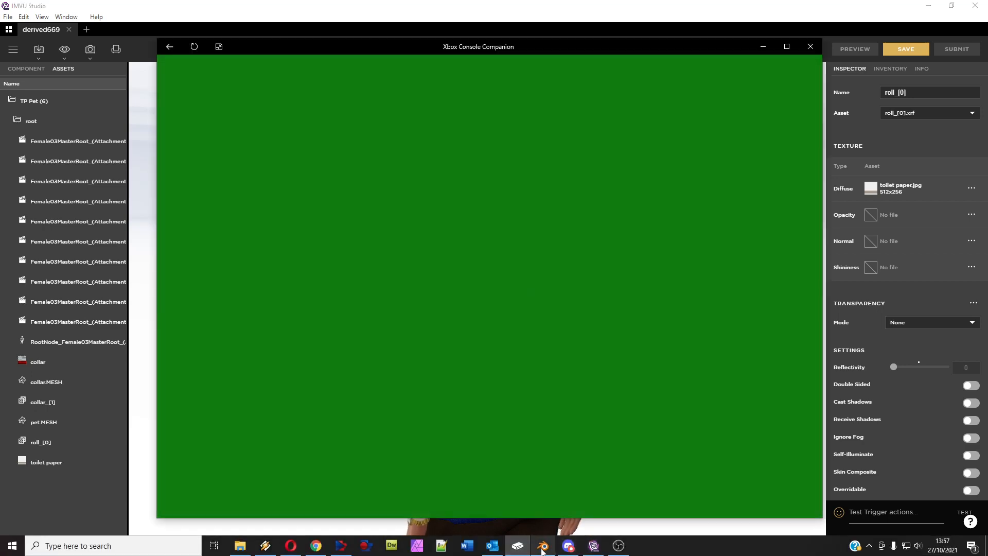
pyautogui.click(814, 48)
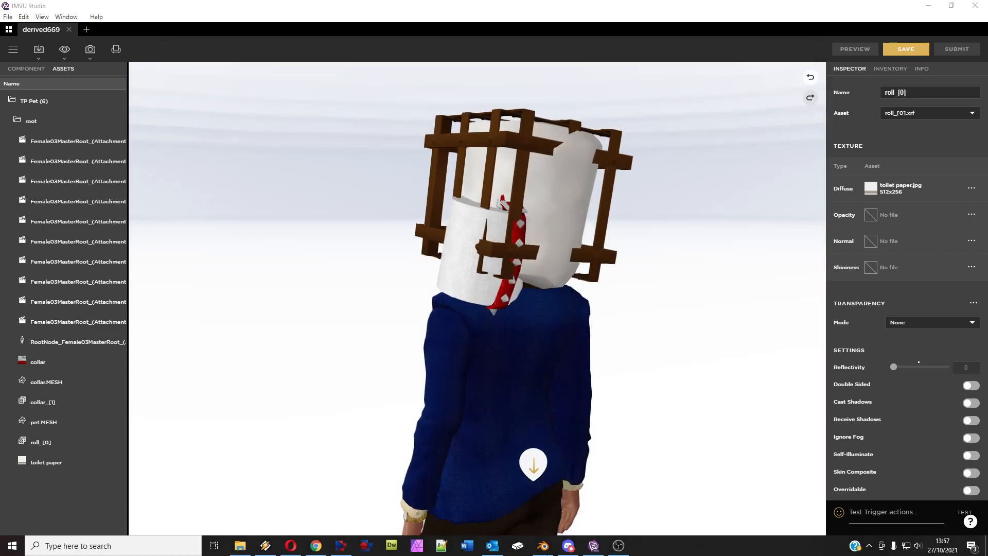
pyautogui.click(544, 547)
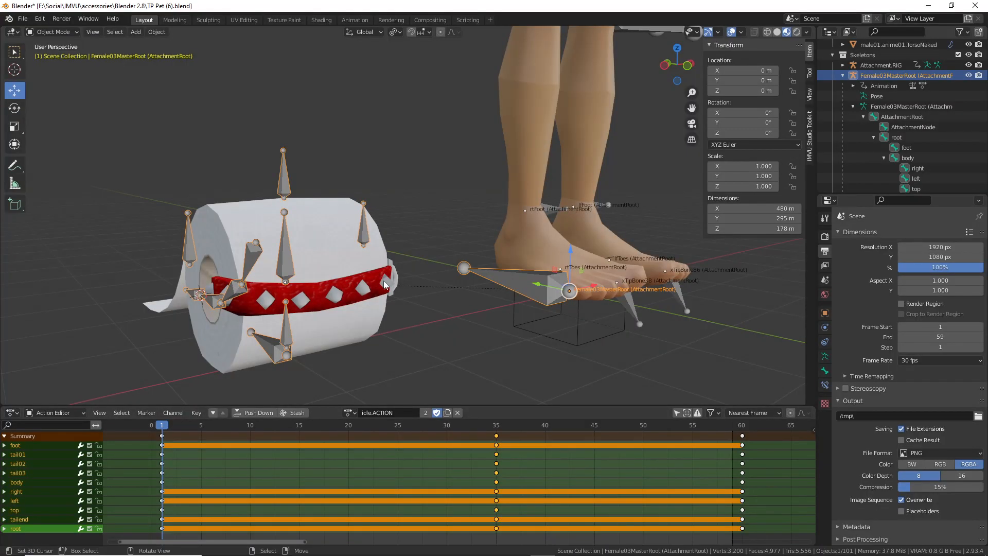
pyautogui.moveTo(384, 280); pyautogui.dragTo(387, 280, button='middle')
pyautogui.hotkey('ctrl', '1')
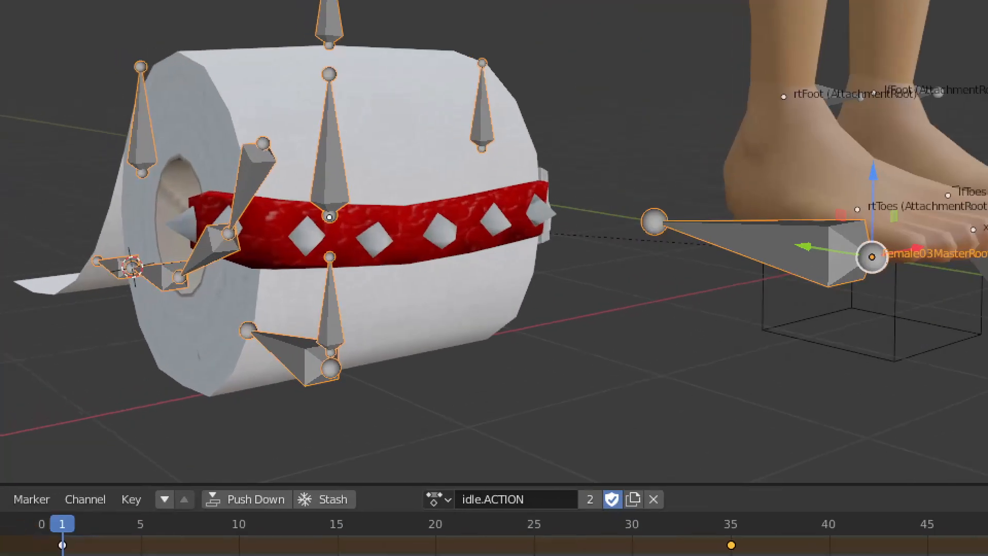
pyautogui.press('Escape')
pyautogui.hotkey('ctrl', '2')
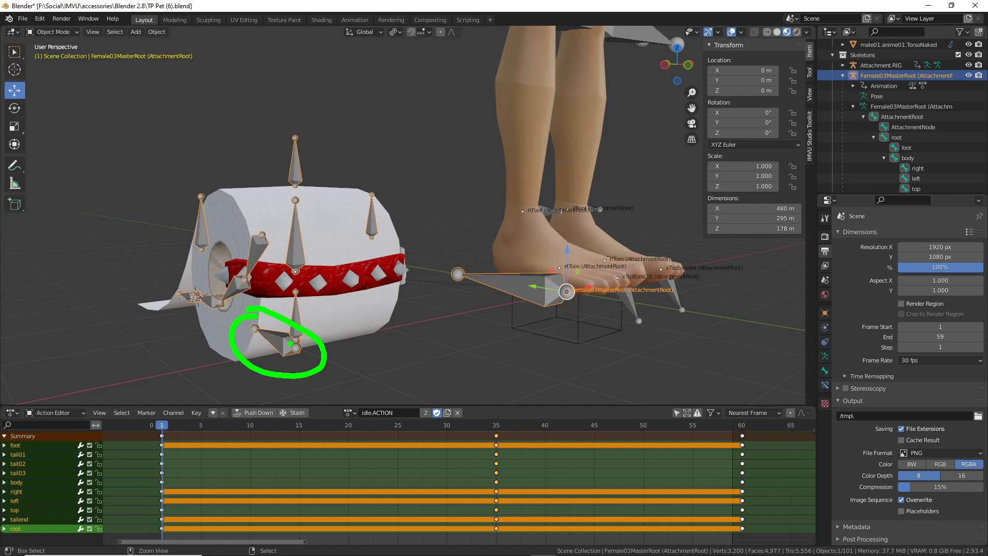
pyautogui.press('Escape')
# Hide the avatar's head and hair meshes to expose the bones at the top of the neck
pyautogui.scroll(-4, 398, 270)
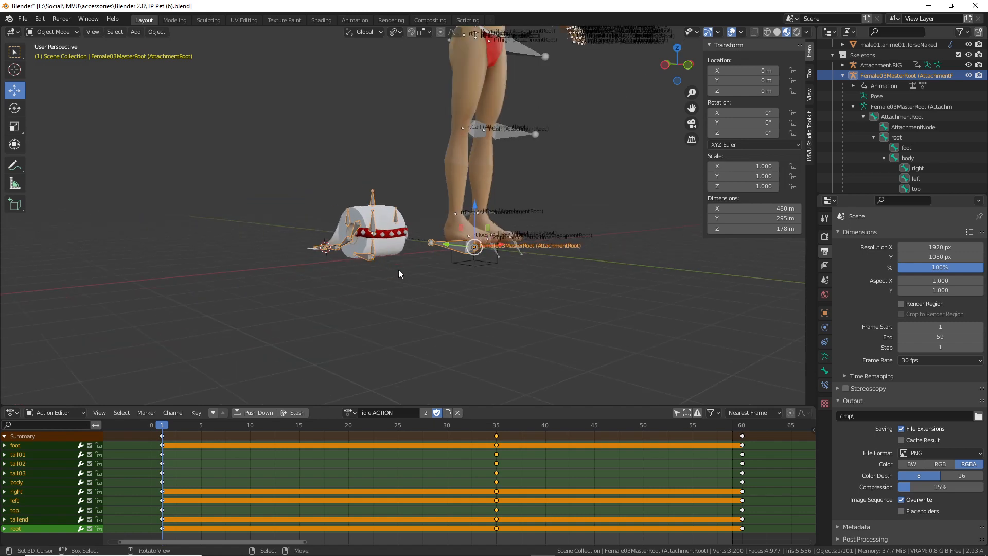
pyautogui.keyDown('shift'); pyautogui.moveTo(382, 143); pyautogui.dragTo(342, 355, button='middle'); pyautogui.keyUp('shift')
pyautogui.keyDown('shift'); pyautogui.moveTo(350, 219); pyautogui.dragTo(352, 298, button='middle'); pyautogui.keyUp('shift')
pyautogui.scroll(5, 353, 298)
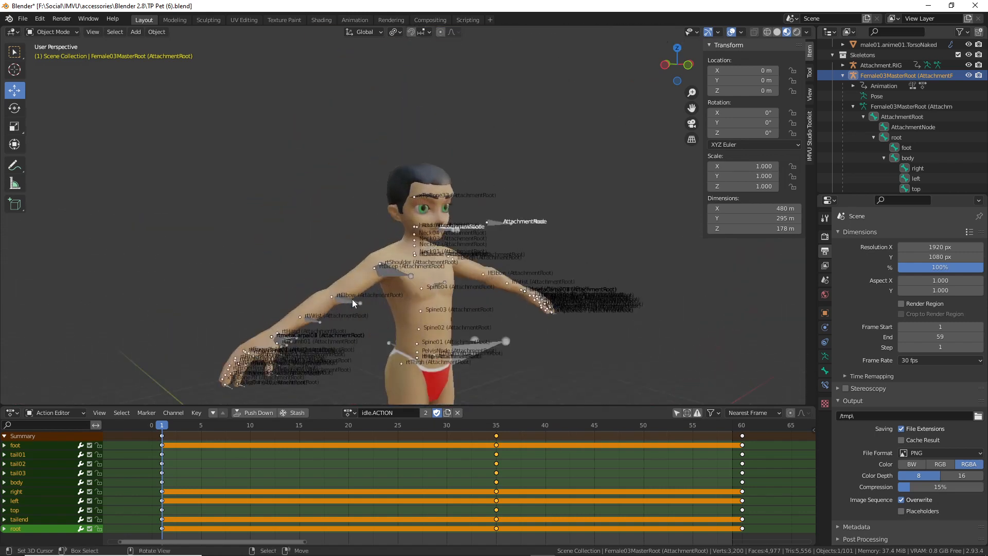
pyautogui.scroll(3, 353, 298)
pyautogui.click(489, 259)
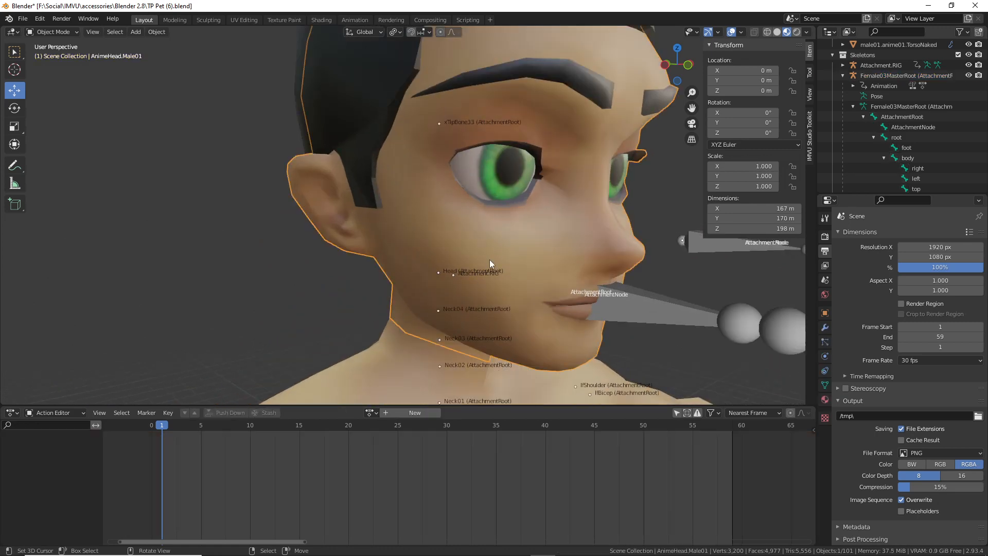
pyautogui.press('h')
pyautogui.click(452, 242)
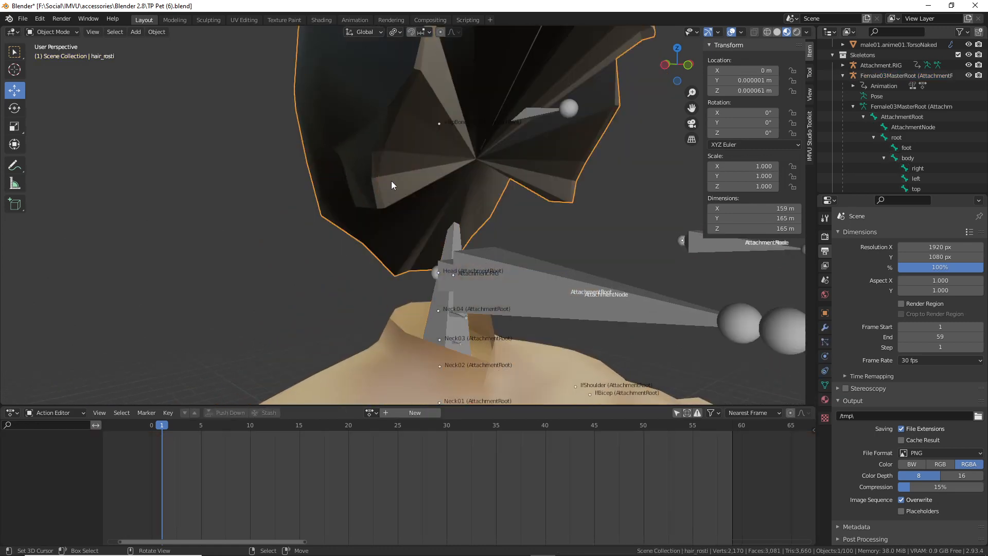
pyautogui.press('h')
# Select the avatar's Head (AttachmentRoot) bone object and set its viewport display to In Front
pyautogui.click(450, 239)
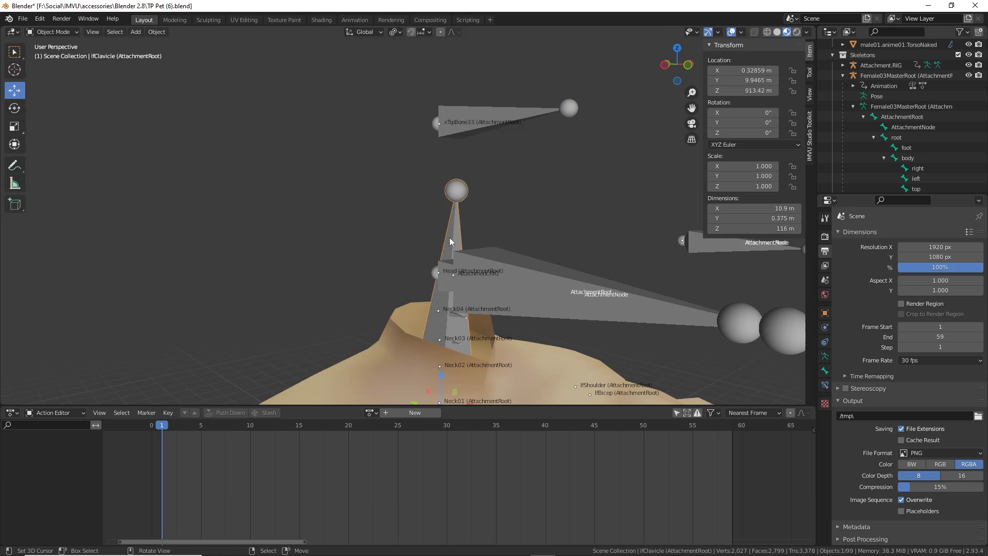
pyautogui.click(443, 278)
pyautogui.moveTo(443, 278); pyautogui.dragTo(533, 300, button='middle')
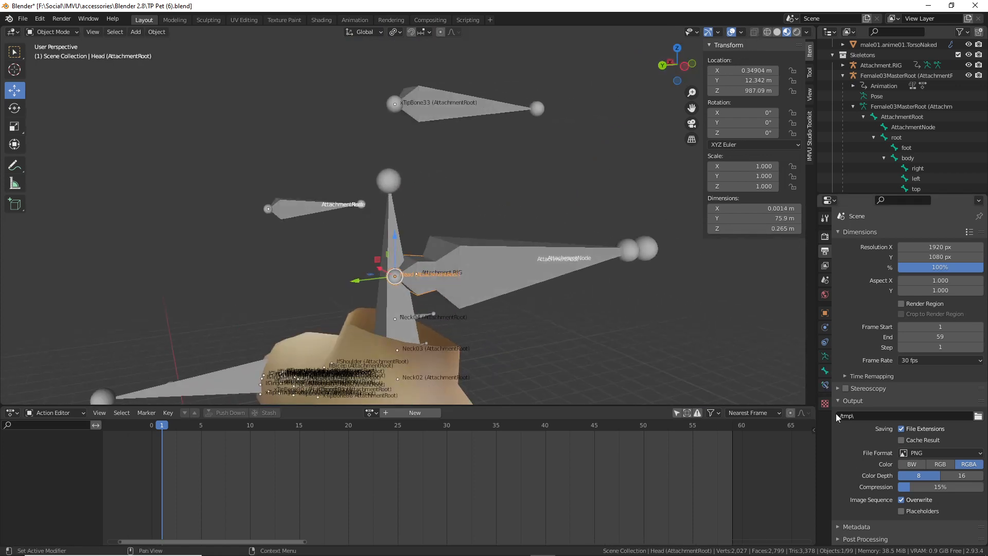
pyautogui.click(824, 313)
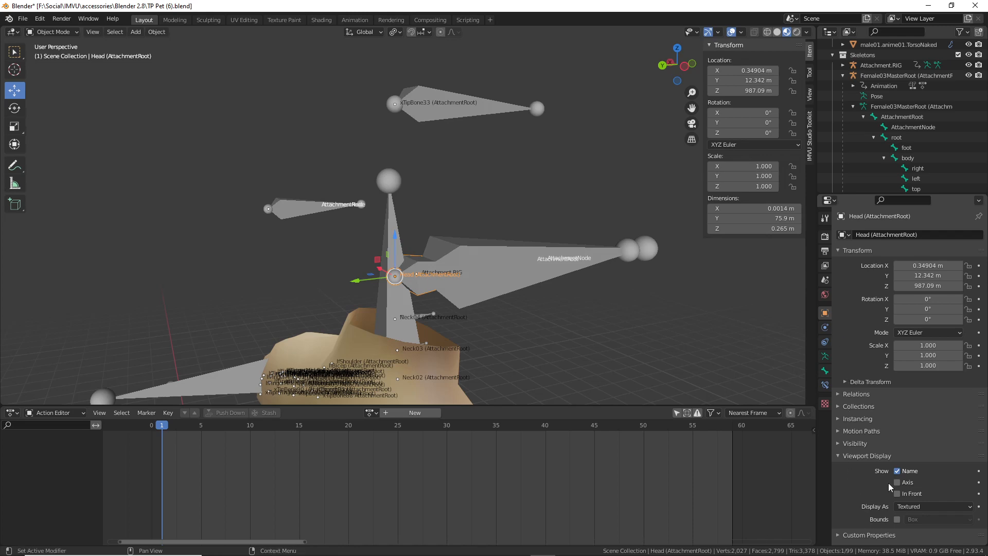
pyautogui.moveTo(545, 280); pyautogui.dragTo(370, 193, button='middle')
pyautogui.scroll(-2, 461, 310)
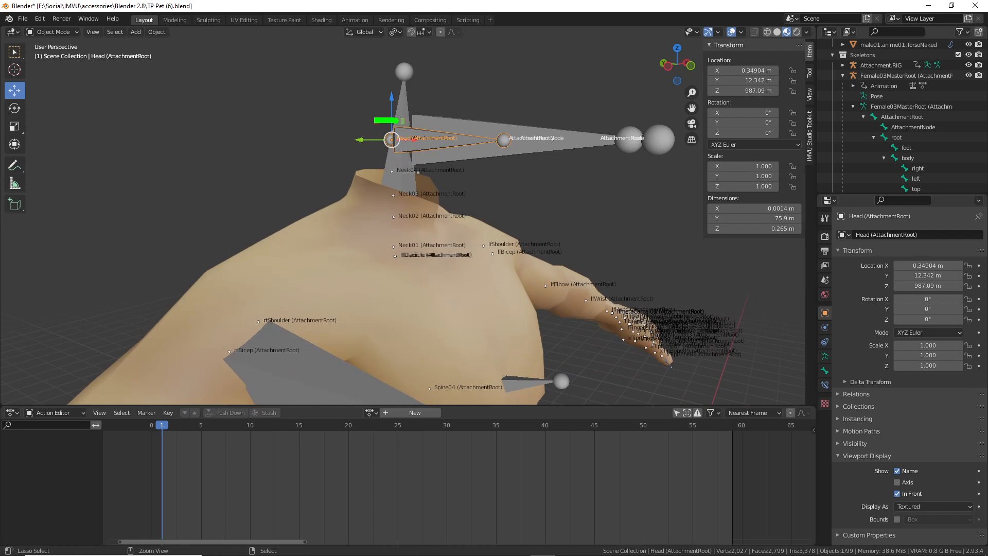
pyautogui.moveTo(374, 120); pyautogui.dragTo(387, 106)
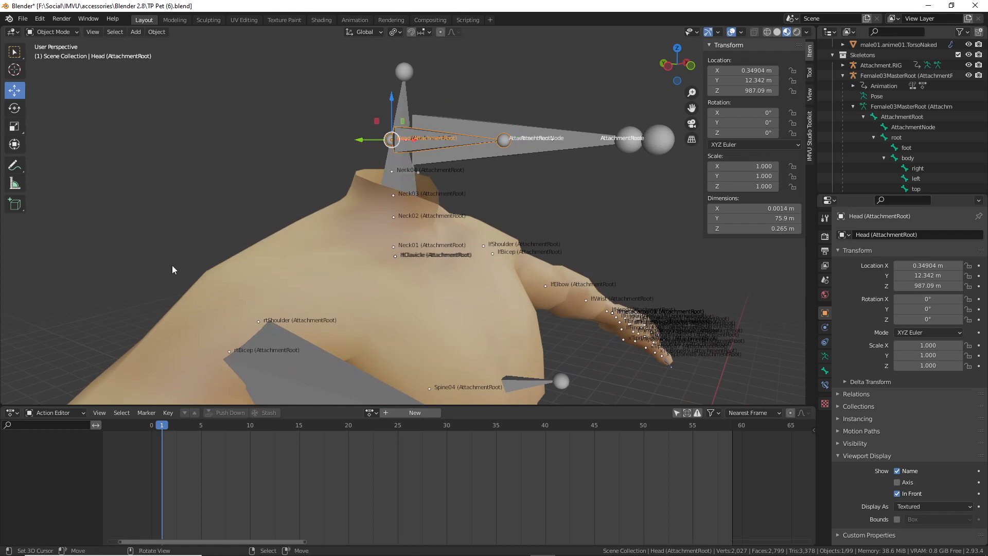
# Select the pet's Female03MasterRoot skeleton and examine how its root bone and the roll's other bones are placed and oriented
pyautogui.scroll(-4, 309, 227)
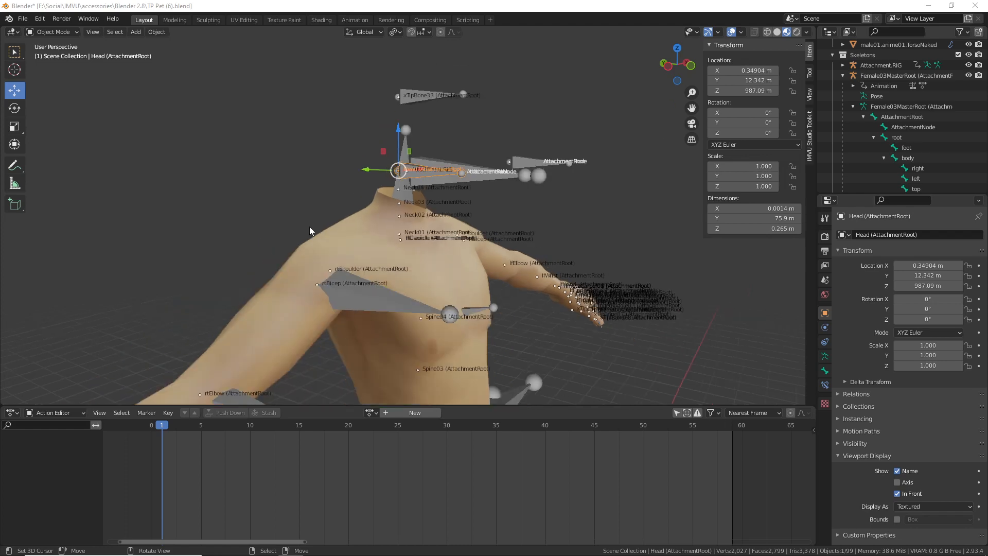
pyautogui.moveTo(310, 227); pyautogui.dragTo(333, 342, button='middle')
pyautogui.scroll(-2, 356, 425)
pyautogui.moveTo(355, 257)
pyautogui.mouseDown(button='middle')
pyautogui.moveTo(352, 298)
pyautogui.moveTo(366, 44)
pyautogui.moveTo(401, 105)
pyautogui.mouseUp(button='middle')
pyautogui.moveTo(229, 261); pyautogui.dragTo(254, 255, button='middle')
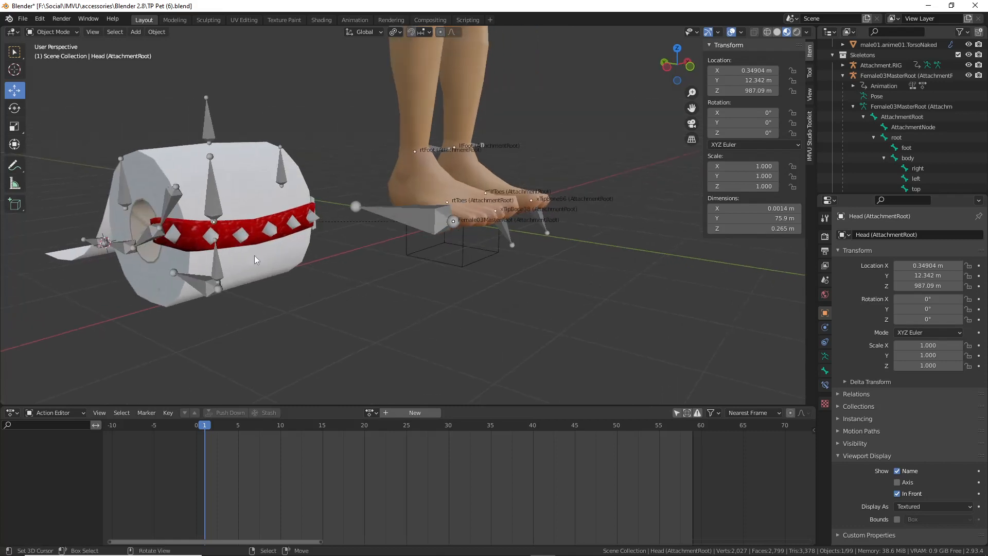
pyautogui.click(210, 286)
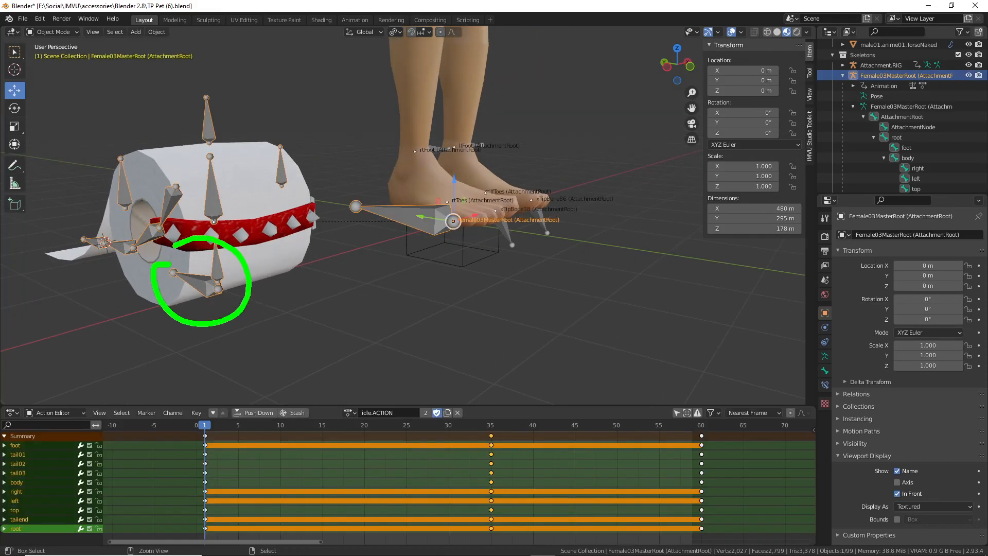
pyautogui.press('Escape')
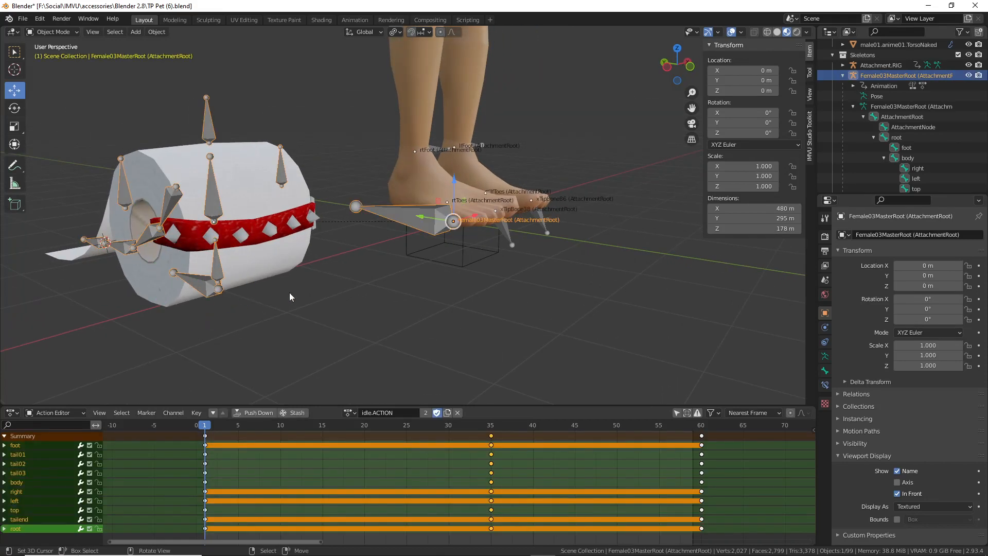
pyautogui.moveTo(500, 287); pyautogui.dragTo(490, 289, button='middle')
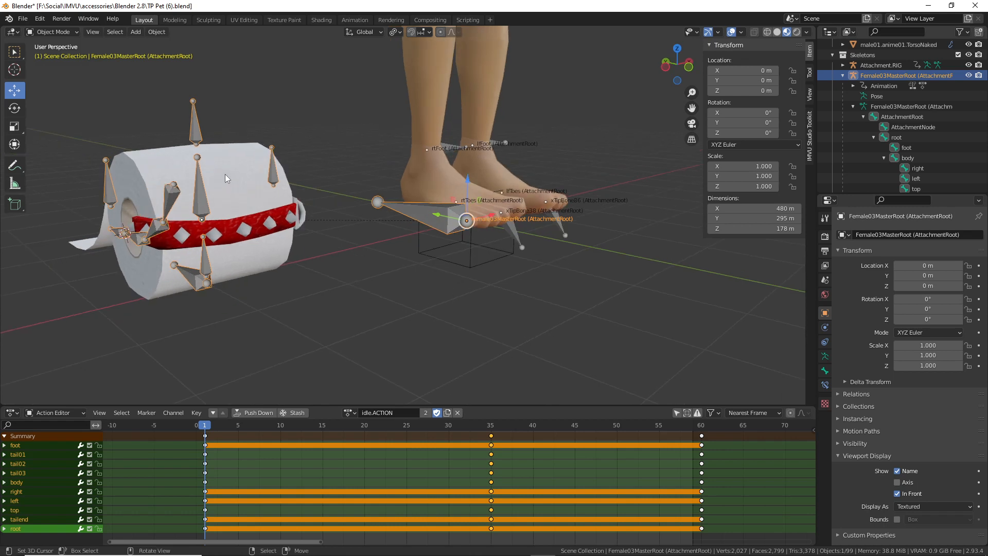
pyautogui.moveTo(224, 174); pyautogui.dragTo(271, 203, button='middle')
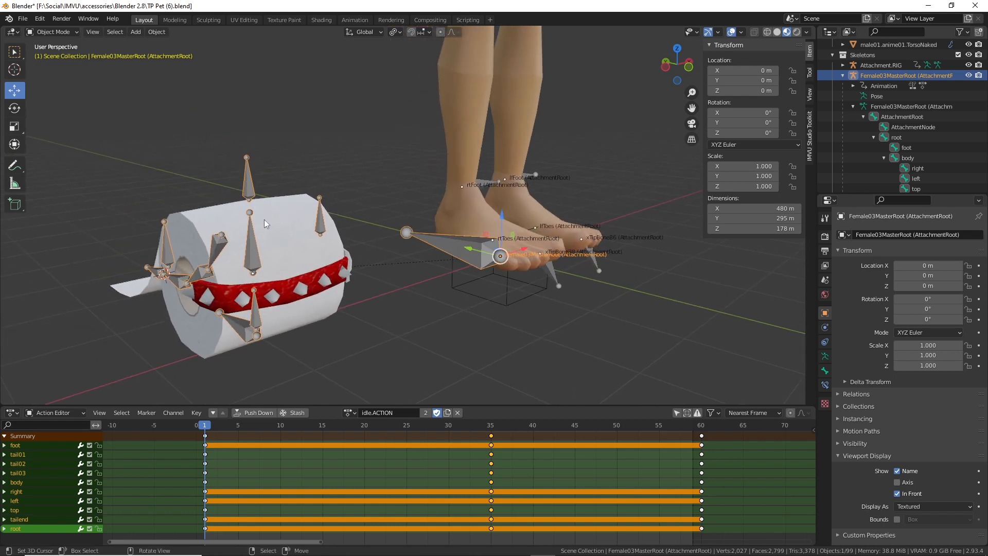
pyautogui.moveTo(227, 166)
pyautogui.mouseDown()
pyautogui.moveTo(159, 234)
pyautogui.moveTo(250, 150)
pyautogui.mouseUp()
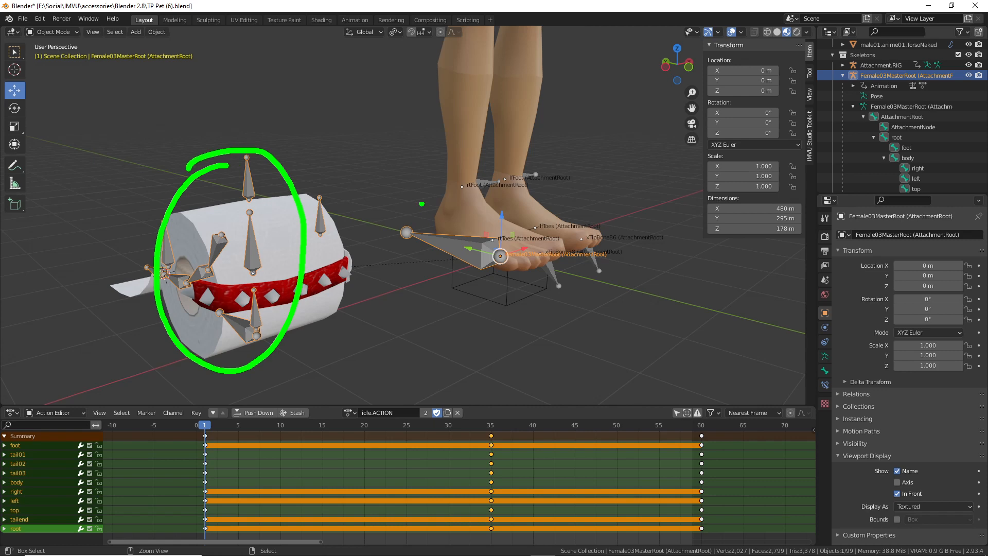
# Switch to IMVU Studio, close the derived669 product without saving its changes, and reopen it for editing
pyautogui.moveTo(398, 177); pyautogui.dragTo(498, 208)
pyautogui.press('Escape')
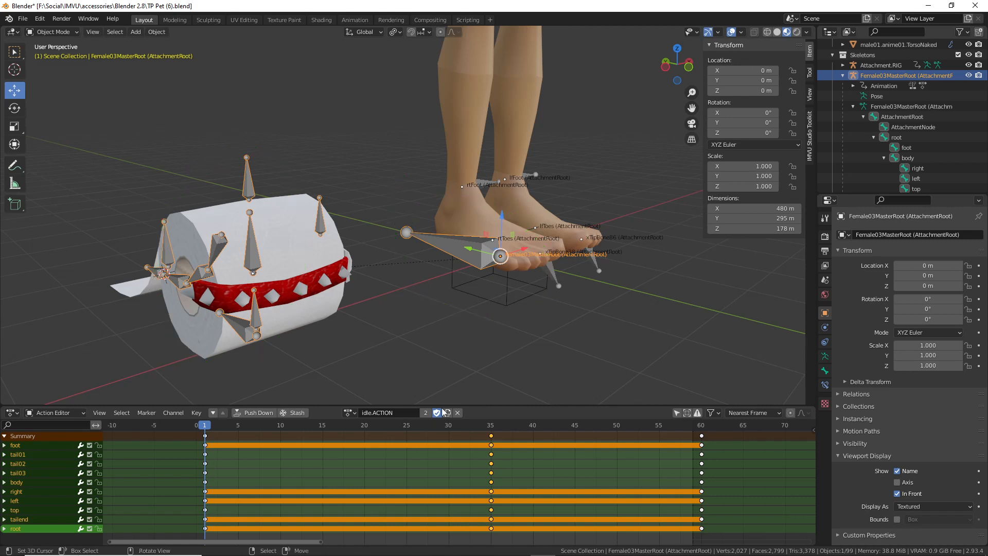
pyautogui.moveTo(560, 554)
pyautogui.click(593, 545)
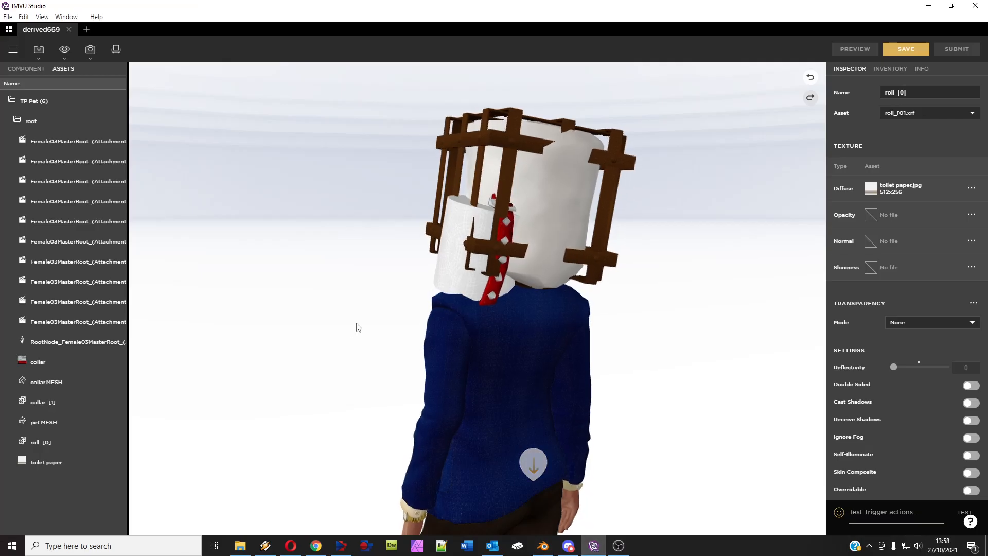
pyautogui.moveTo(355, 327); pyautogui.dragTo(512, 358)
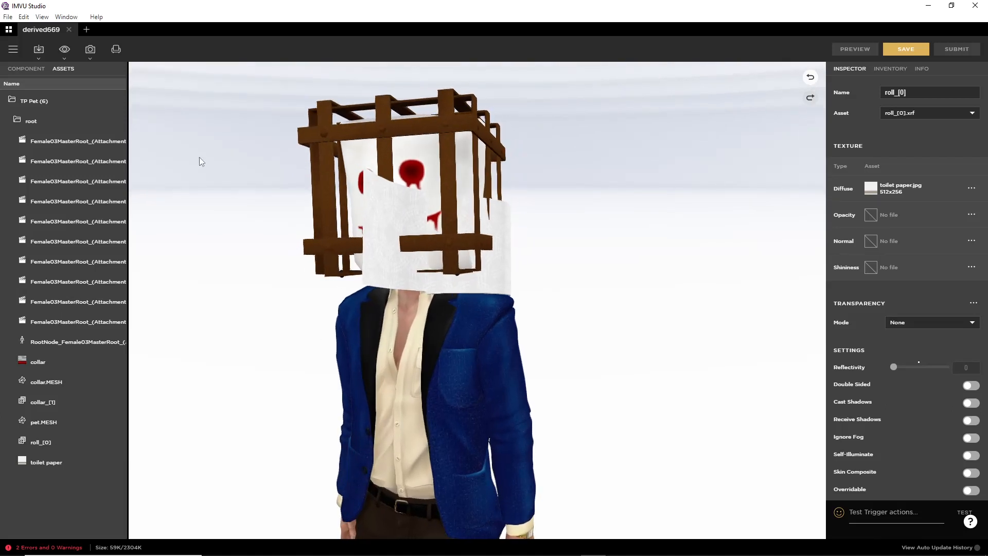
pyautogui.click(69, 29)
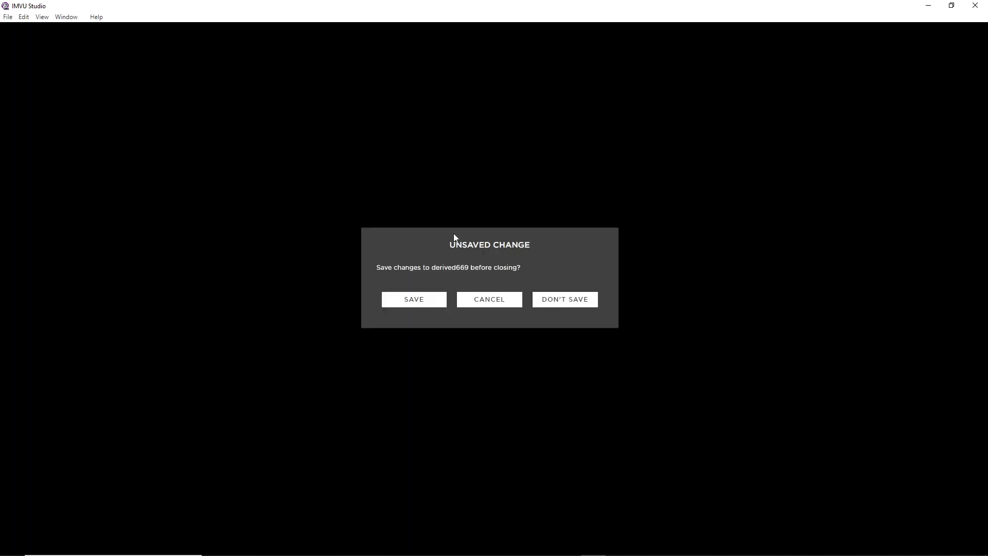
pyautogui.click(564, 300)
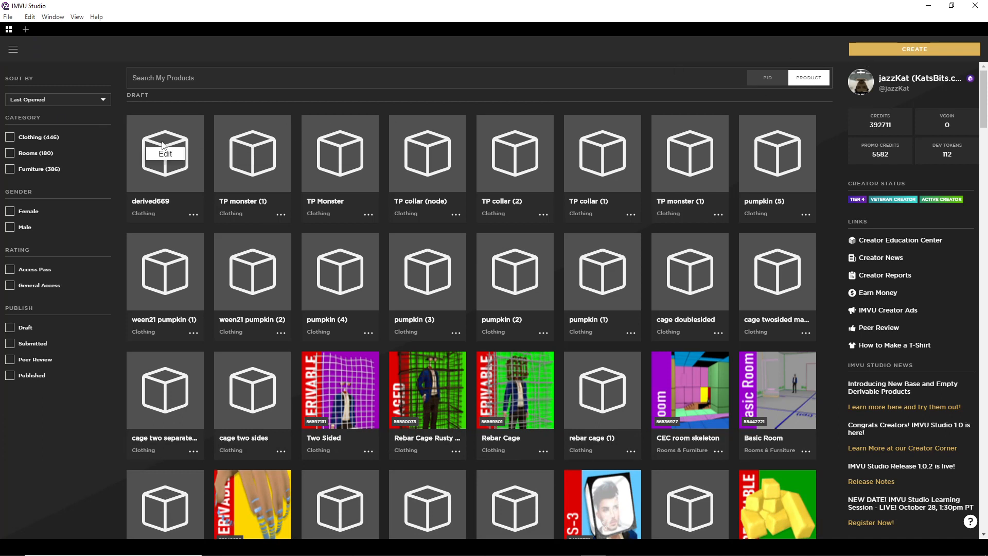
pyautogui.click(165, 153)
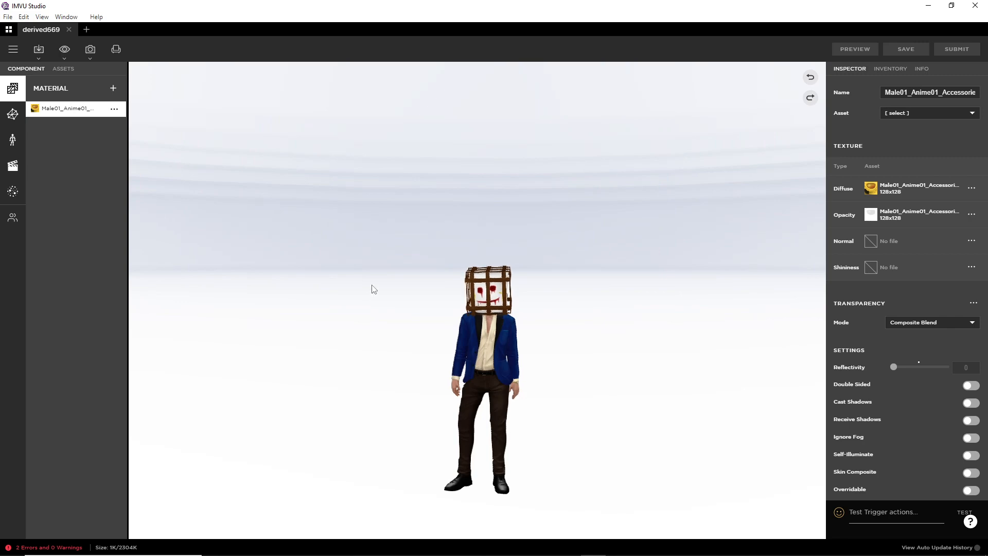
# Open TP Pet (6).fbx from the Blender 2.8 accessories folder for FBX import
pyautogui.click(41, 60)
pyautogui.click(49, 88)
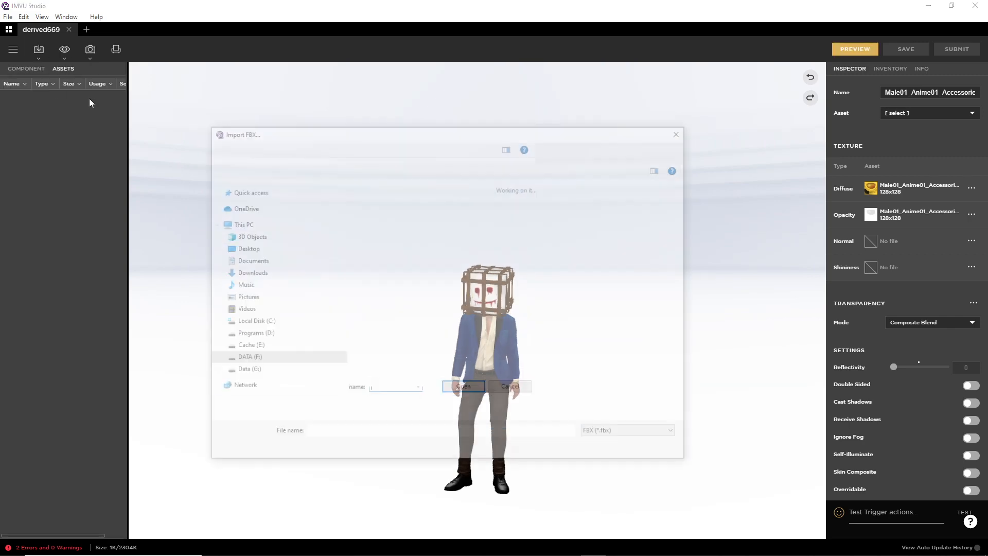
pyautogui.scroll(-5, 491, 358)
pyautogui.scroll(-10, 490, 358)
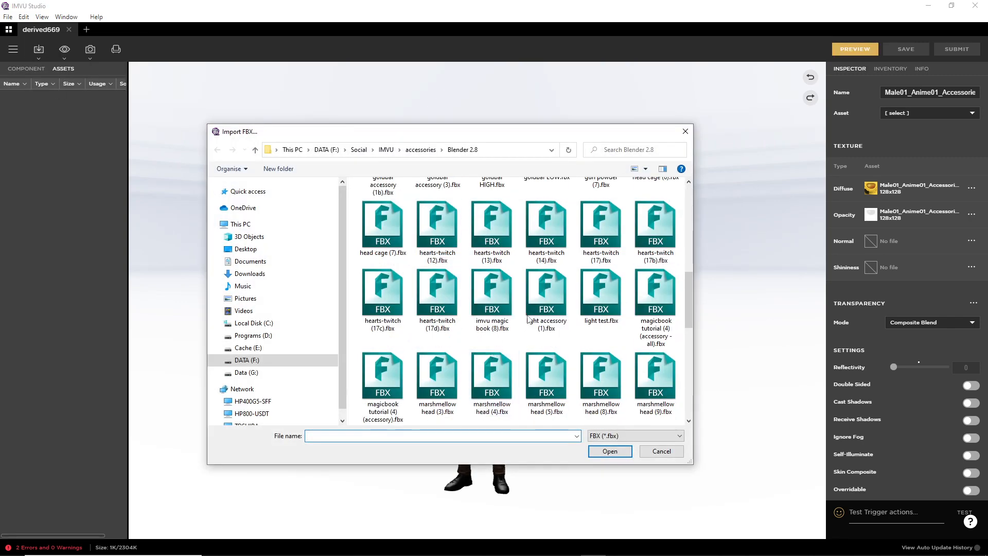
pyautogui.scroll(-2, 640, 319)
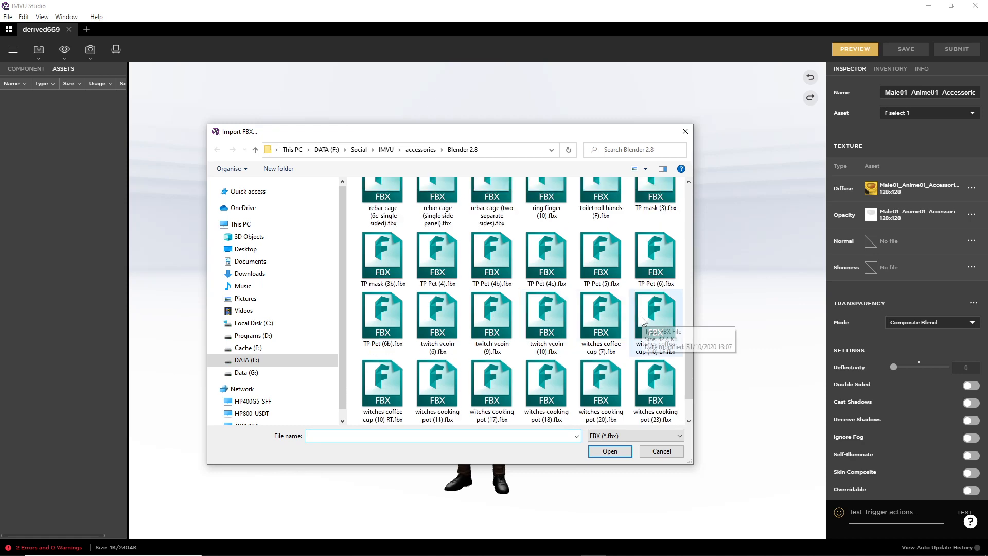
pyautogui.click(647, 263)
pyautogui.click(612, 451)
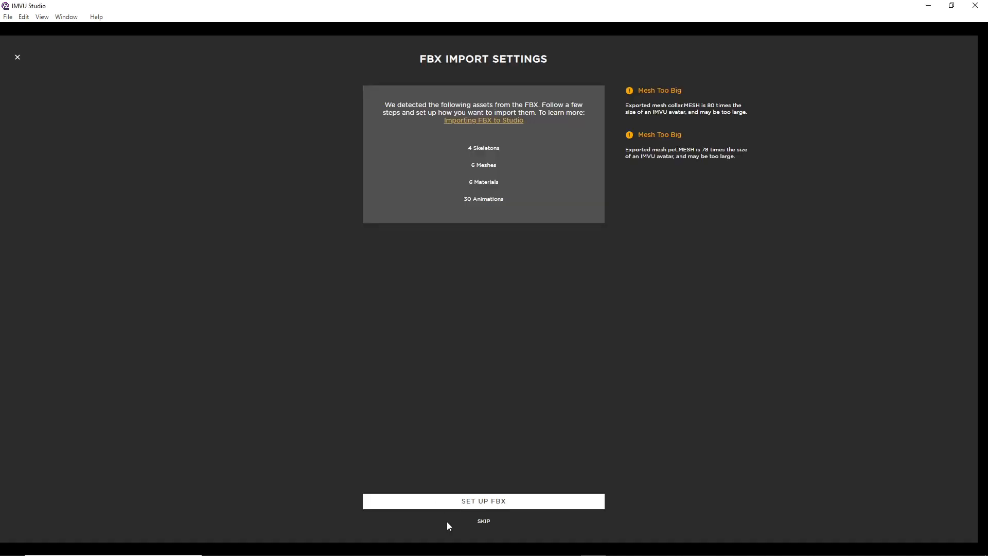
# Import the FBX at scale 0.01 using the AttachmentRoot skeleton, with both the collar and pet meshes and their materials
pyautogui.click(478, 506)
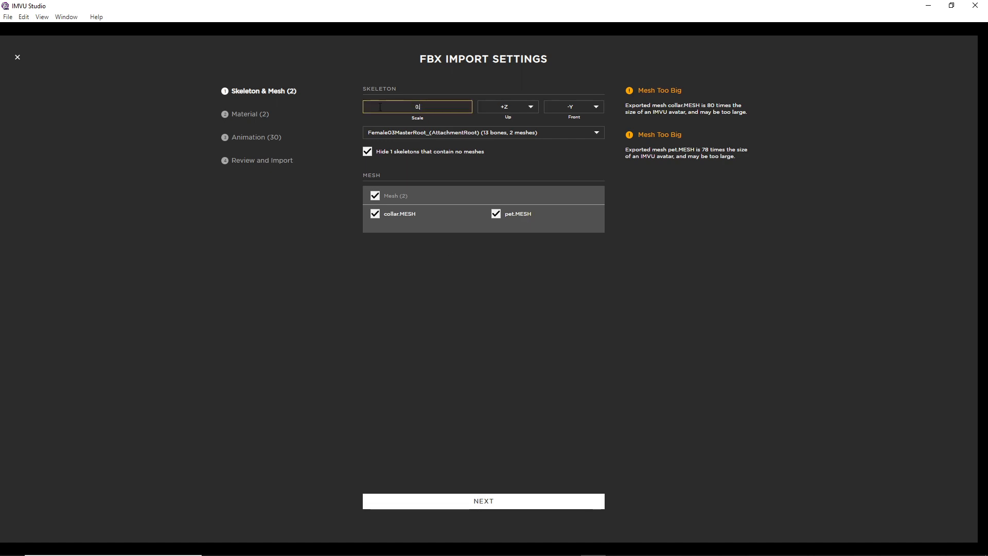
pyautogui.click(396, 134)
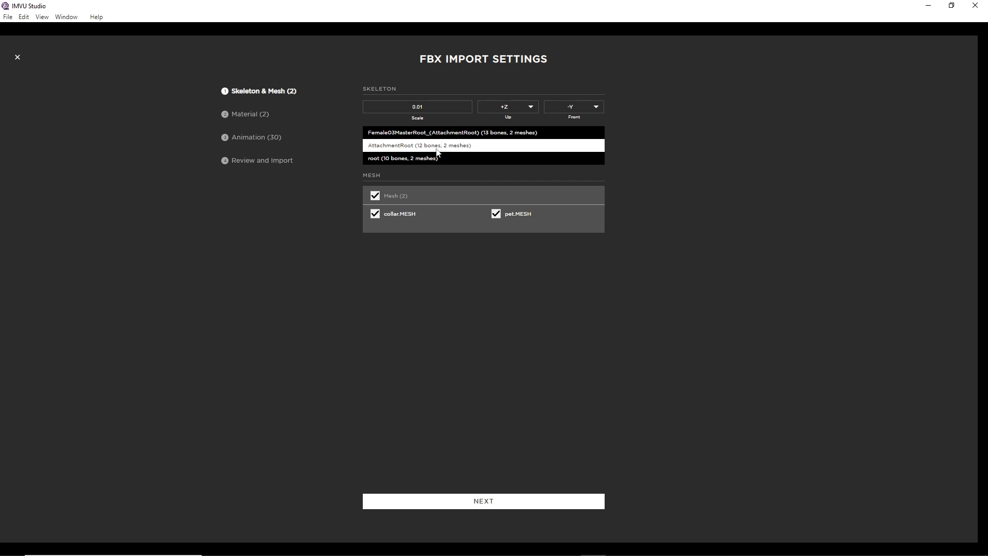
pyautogui.click(443, 148)
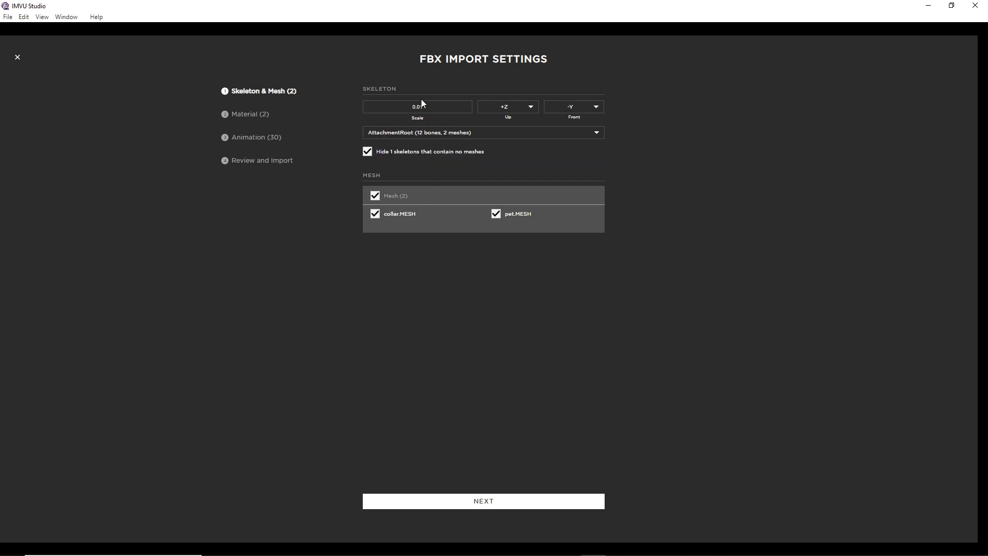
pyautogui.click(485, 504)
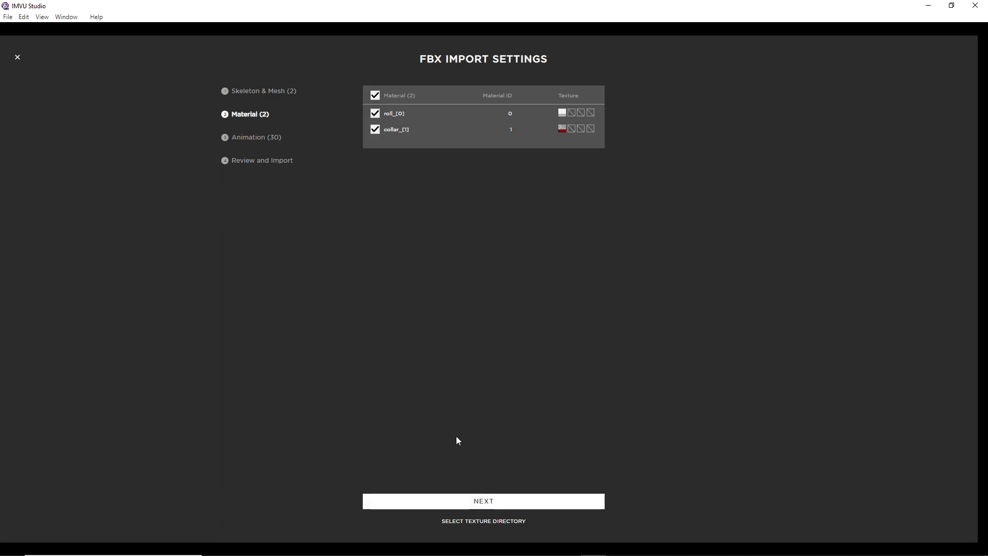
pyautogui.click(484, 502)
pyautogui.click(485, 506)
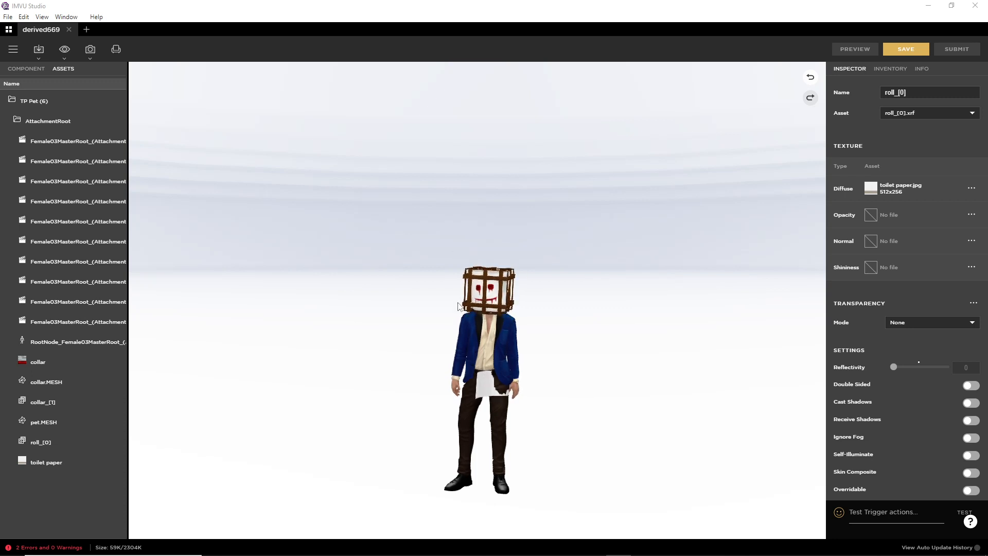
# Attach the pet's skeleton to the Female03MasterRoot node and preview the toilet roll's placement relative to the avatar
pyautogui.scroll(5, 412, 318)
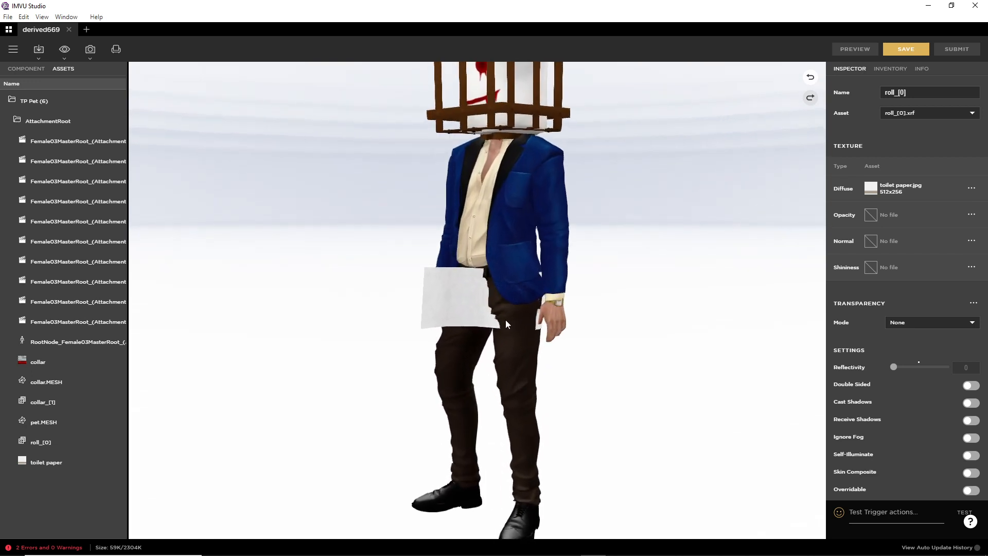
pyautogui.scroll(2, 480, 270)
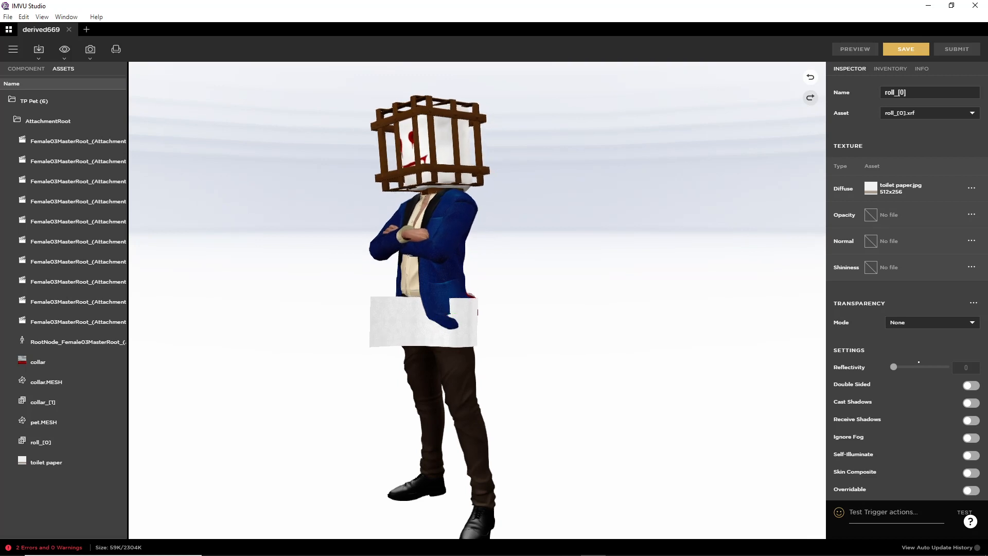
pyautogui.moveTo(430, 179); pyautogui.dragTo(411, 151)
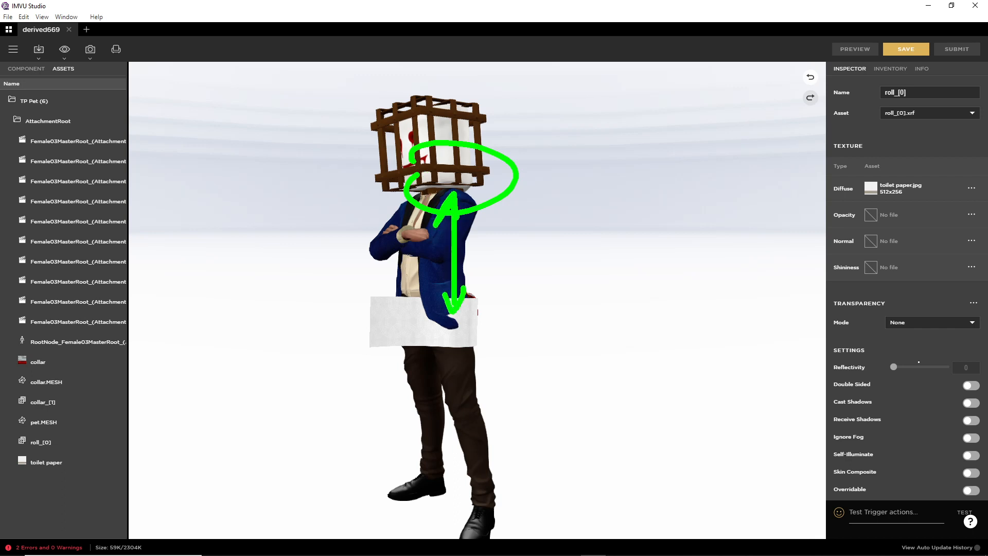
pyautogui.press('Escape')
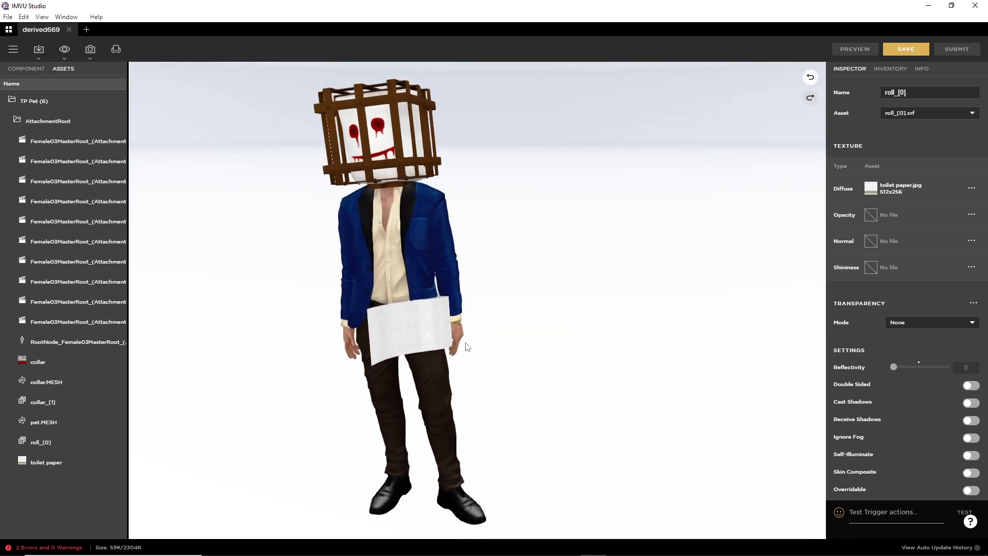
pyautogui.click(26, 71)
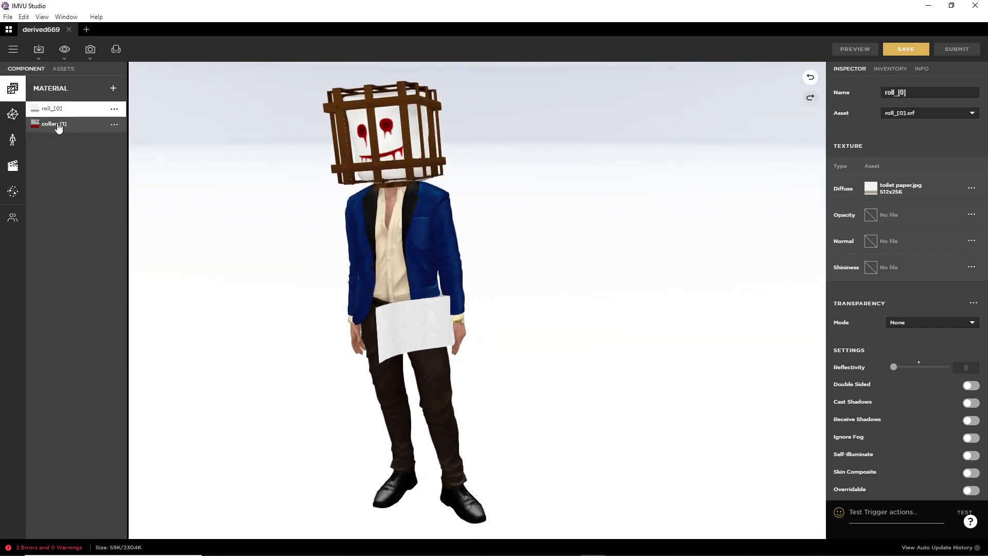
pyautogui.click(13, 139)
pyautogui.click(921, 105)
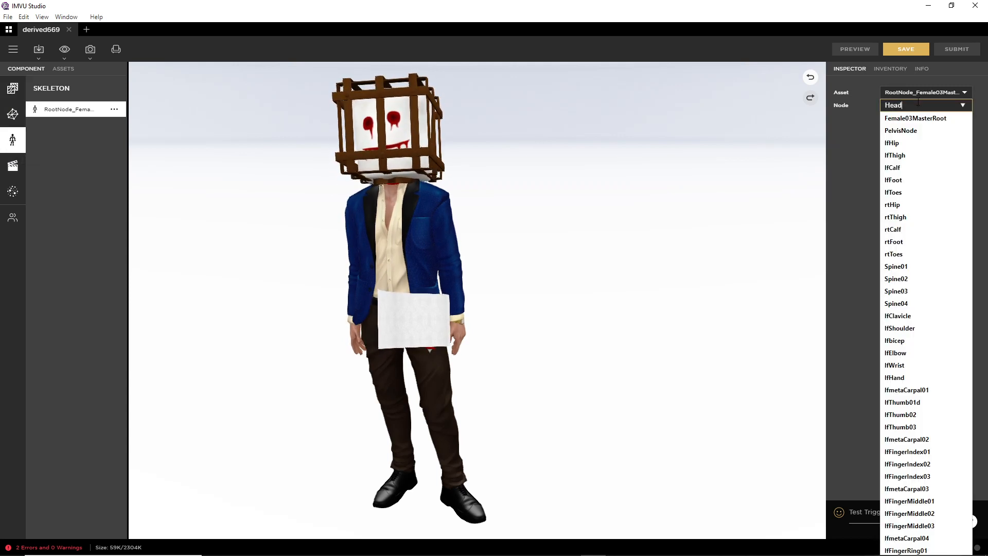
pyautogui.click(911, 116)
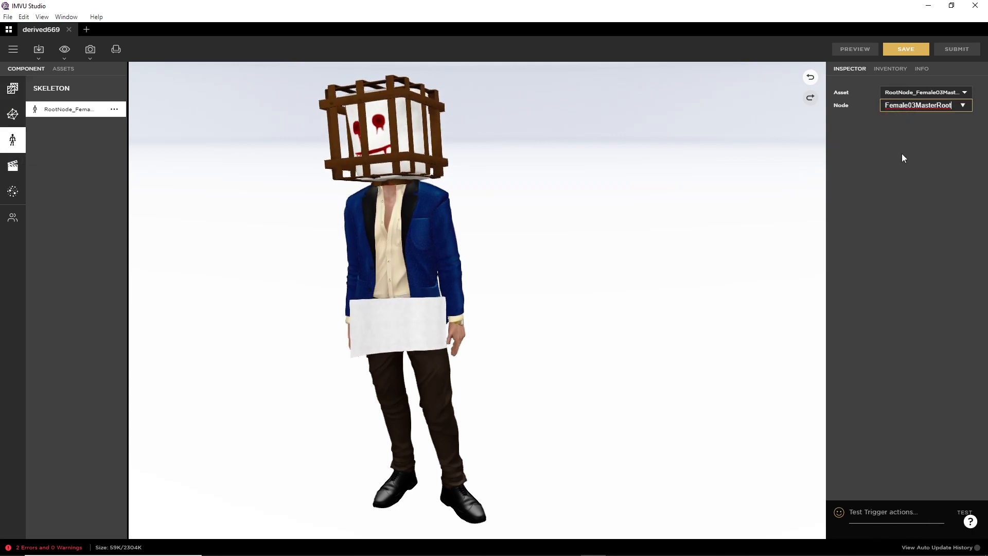
pyautogui.click(864, 51)
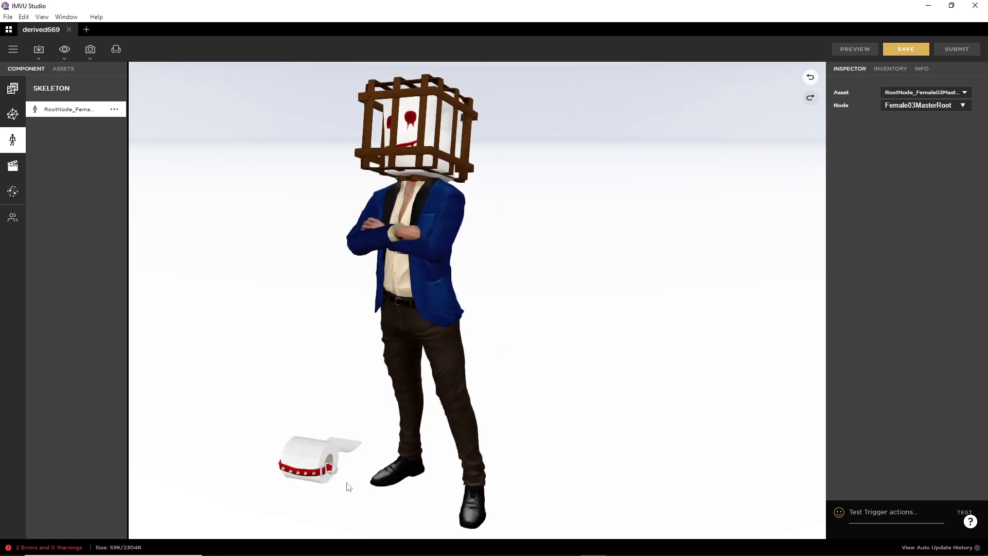
pyautogui.moveTo(349, 488); pyautogui.dragTo(395, 494)
pyautogui.moveTo(395, 468); pyautogui.dragTo(423, 387, button='right')
pyautogui.moveTo(424, 388); pyautogui.dragTo(333, 407)
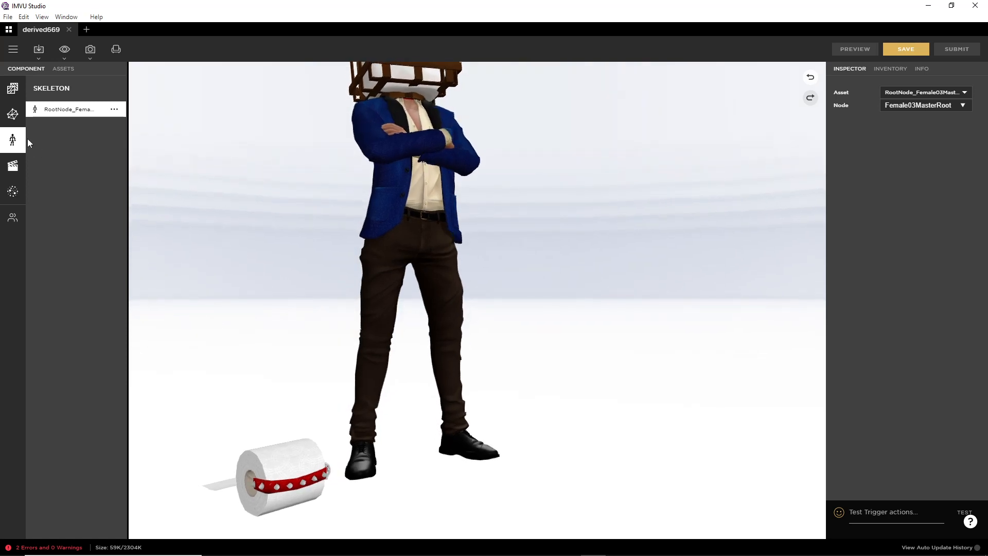
# Add a new action to the product and name its trigger stance.Idle
pyautogui.click(13, 165)
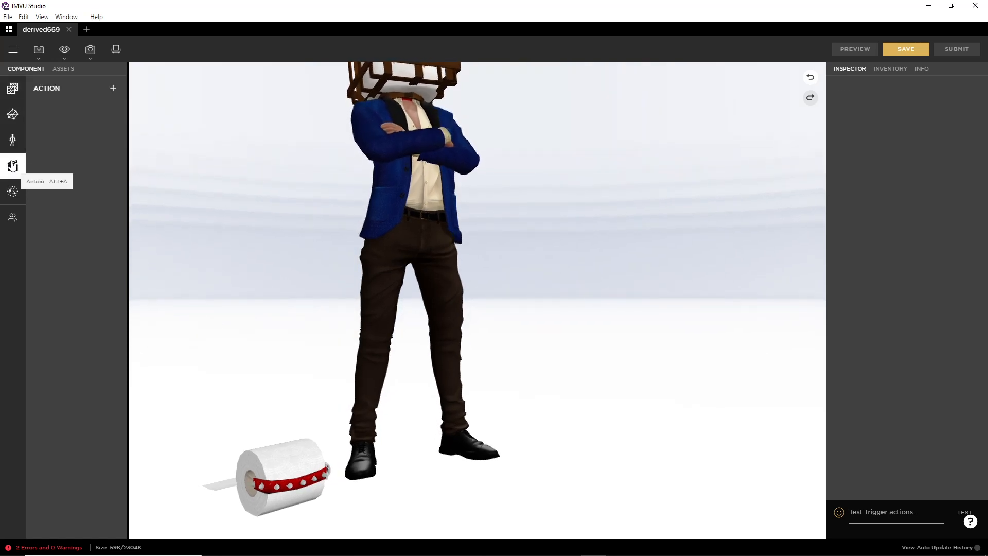
pyautogui.click(113, 91)
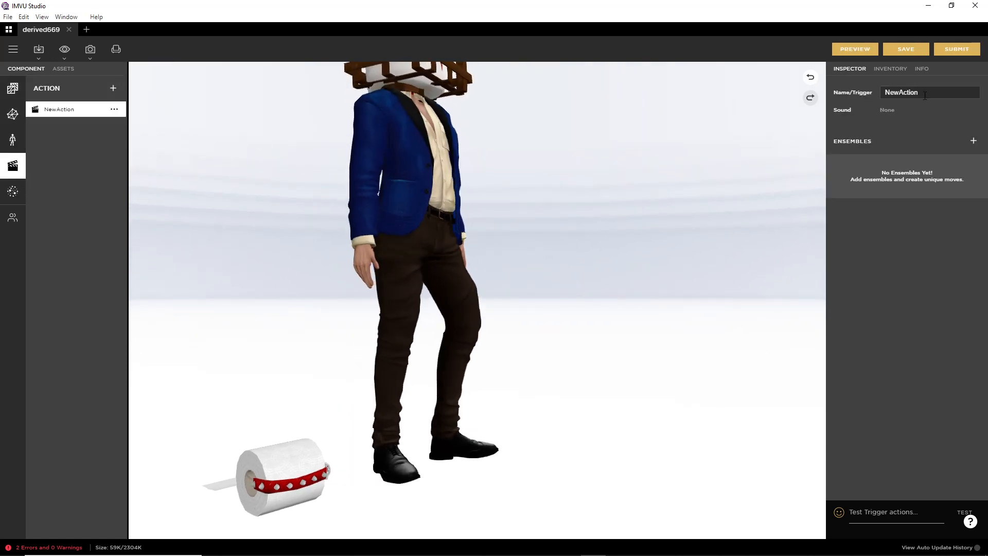
pyautogui.write('stance.,')
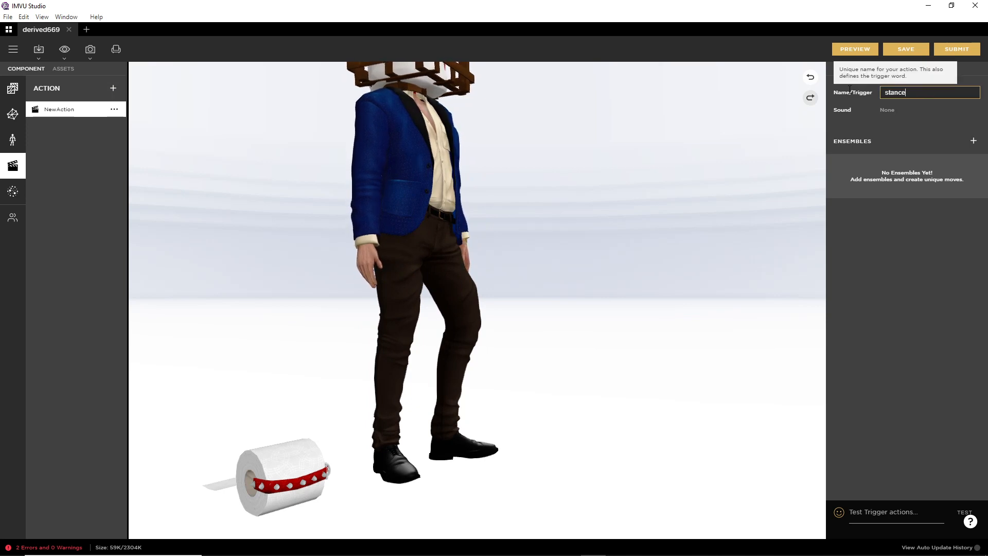
pyautogui.press('BackSpace')
pyautogui.press('BackSpace')
pyautogui.press('BackSpace')
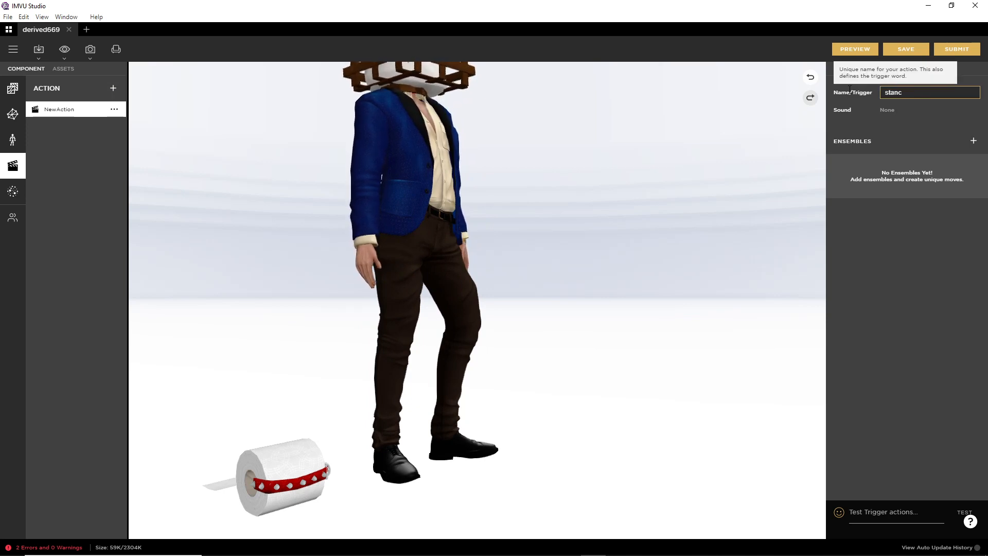
pyautogui.write('e.Idle')
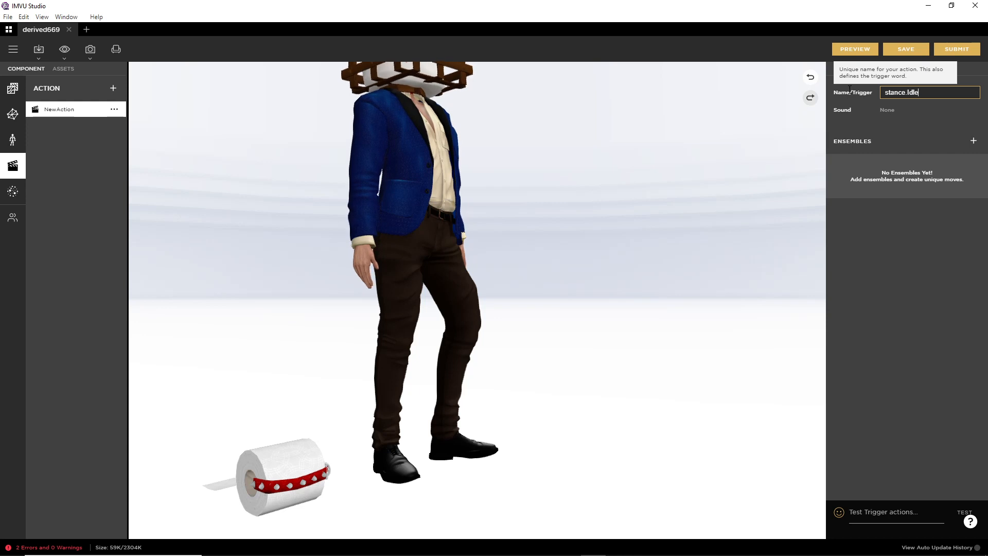
pyautogui.click(973, 140)
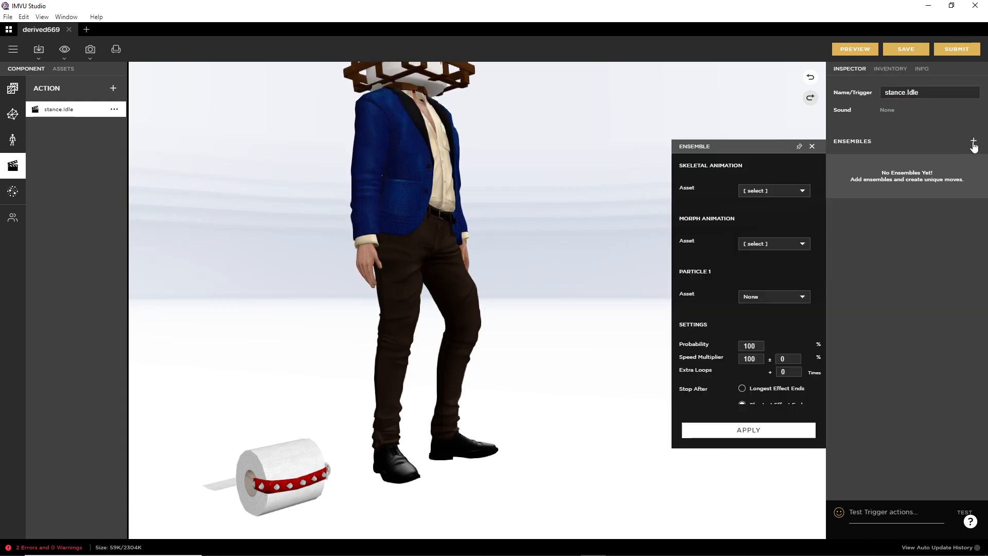
pyautogui.click(764, 190)
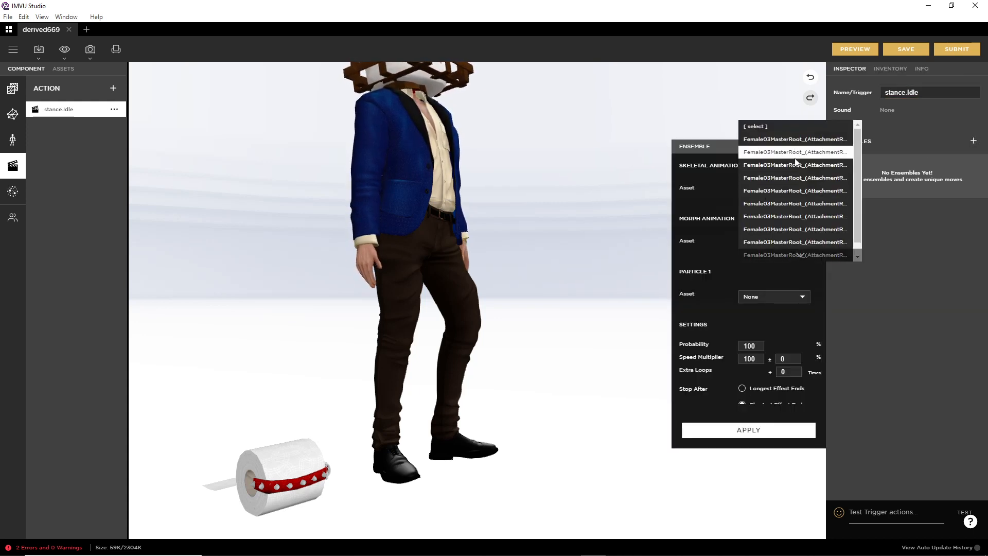
pyautogui.click(901, 265)
# Widen the asset list to show full names and rename the pet's idle animation asset to ACTION.idle
pyautogui.click(63, 69)
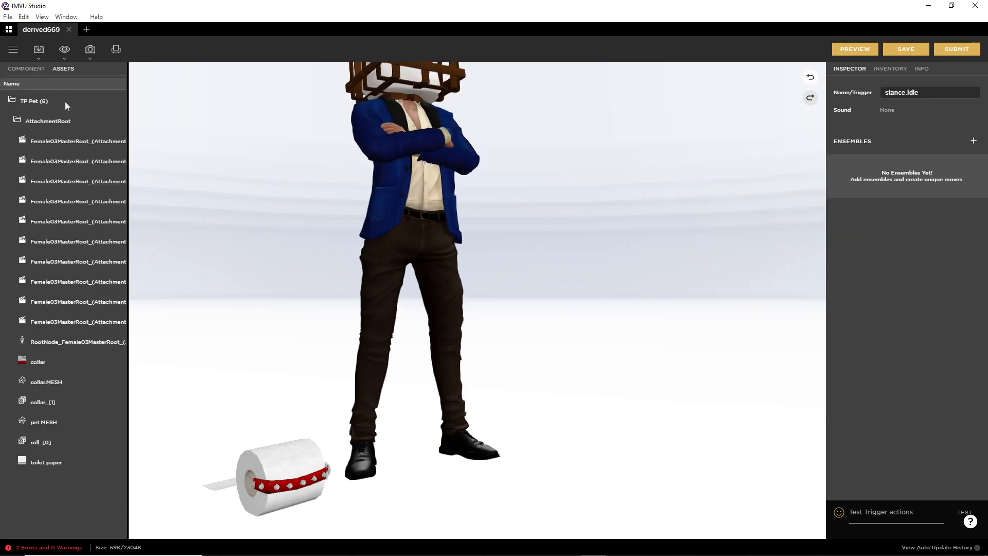
pyautogui.moveTo(128, 149); pyautogui.dragTo(434, 149)
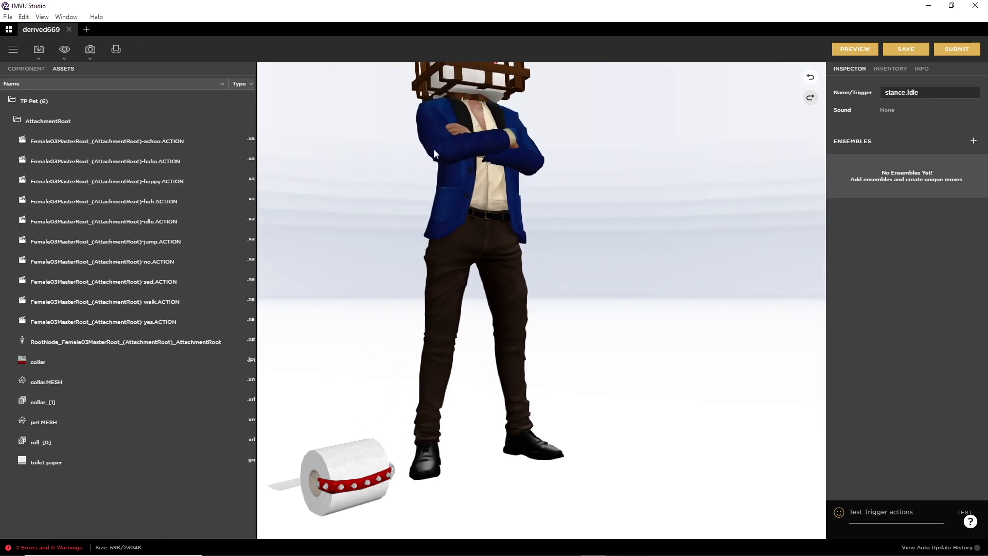
pyautogui.click(248, 221)
pyautogui.click(225, 234)
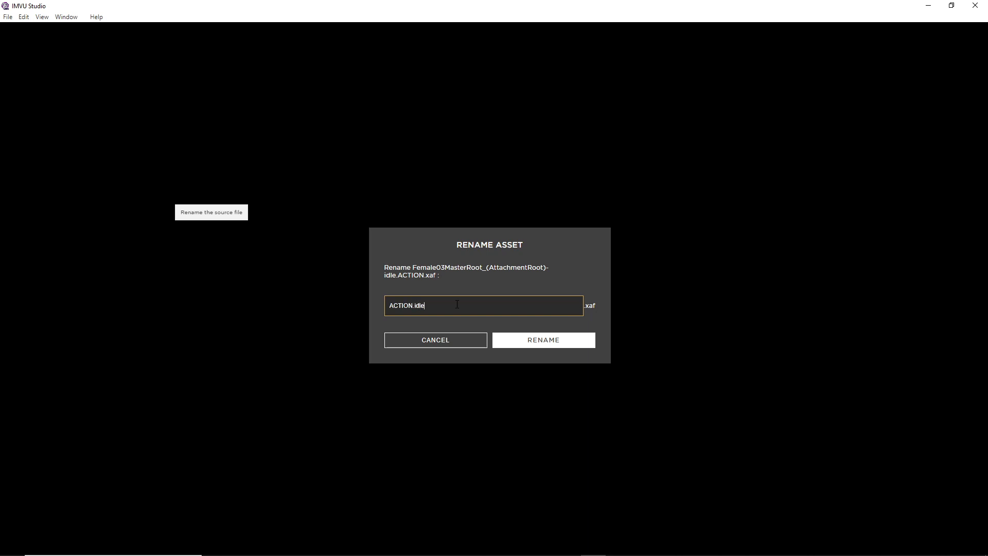
pyautogui.click(521, 346)
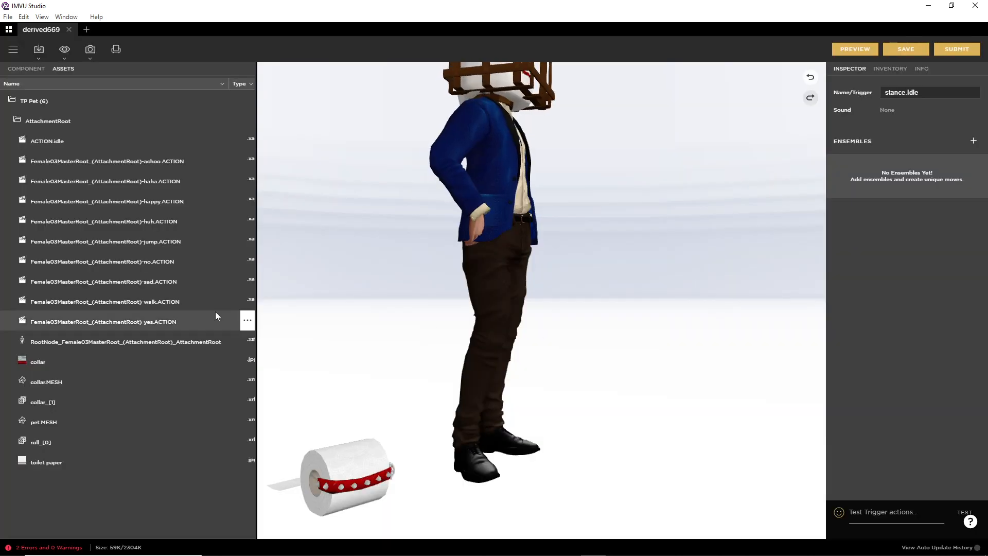
# Add an ensemble to the stance.Idle action using the ACTION.idle.xaf skeletal animation with its duration loop set to 0
pyautogui.click(27, 69)
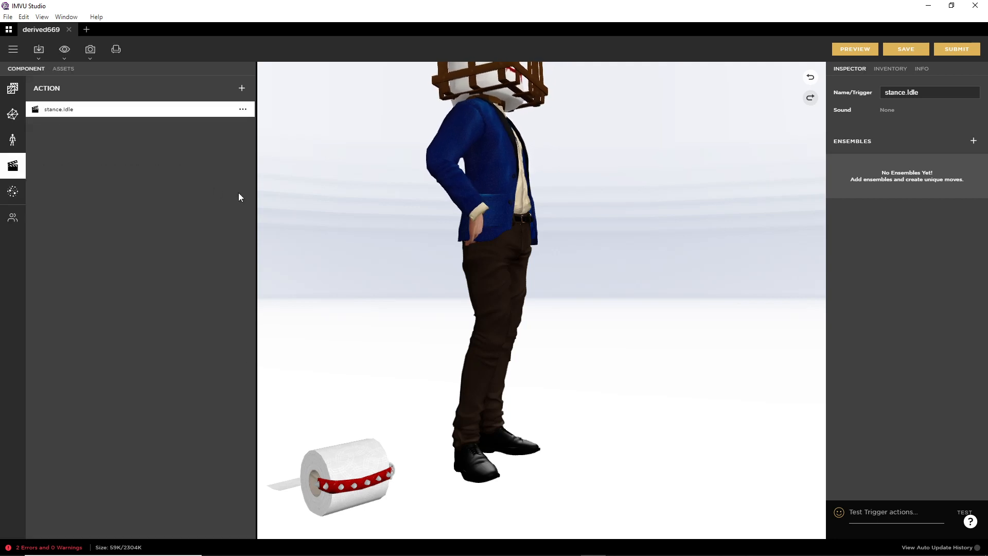
pyautogui.moveTo(256, 200); pyautogui.dragTo(28, 195)
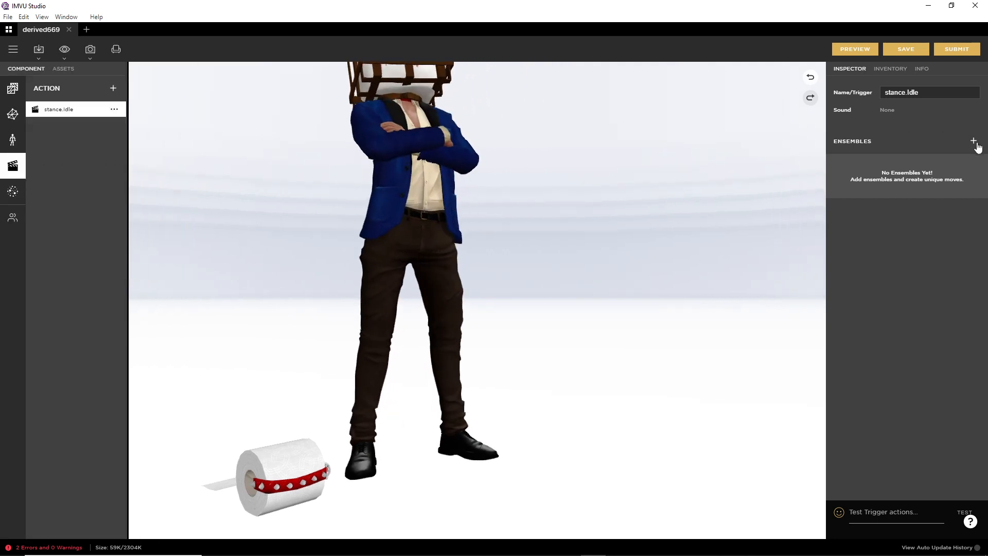
pyautogui.click(973, 141)
pyautogui.click(802, 194)
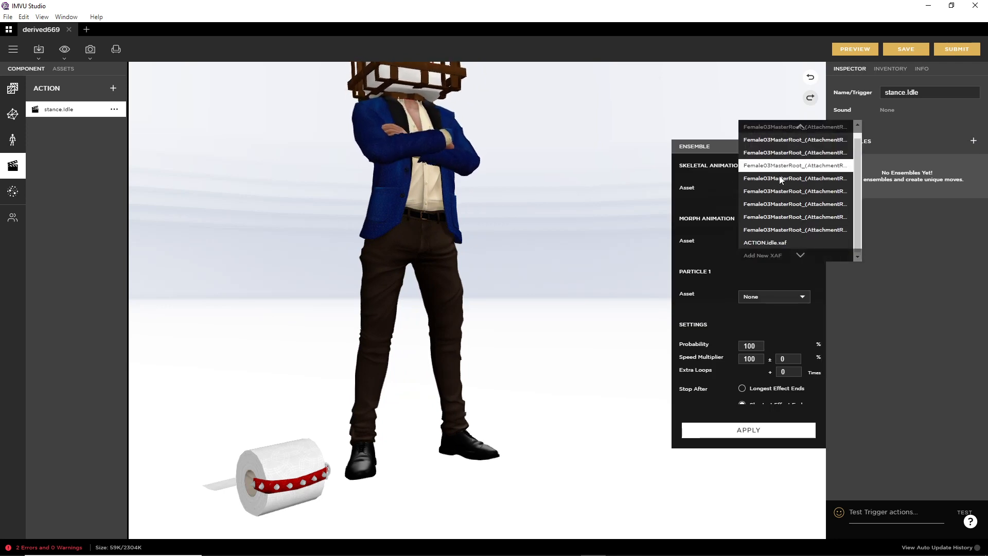
pyautogui.click(756, 242)
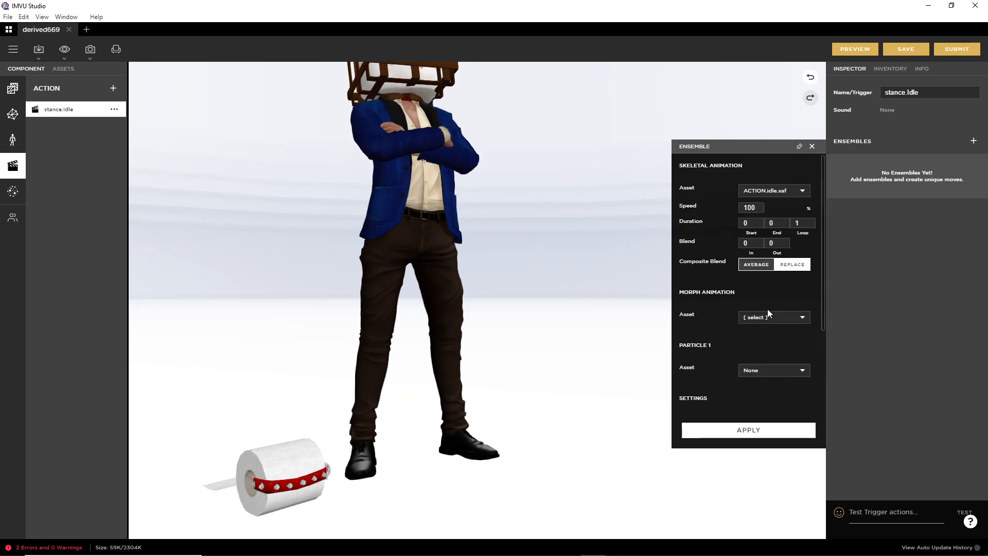
pyautogui.scroll(-4, 768, 313)
pyautogui.scroll(4, 746, 319)
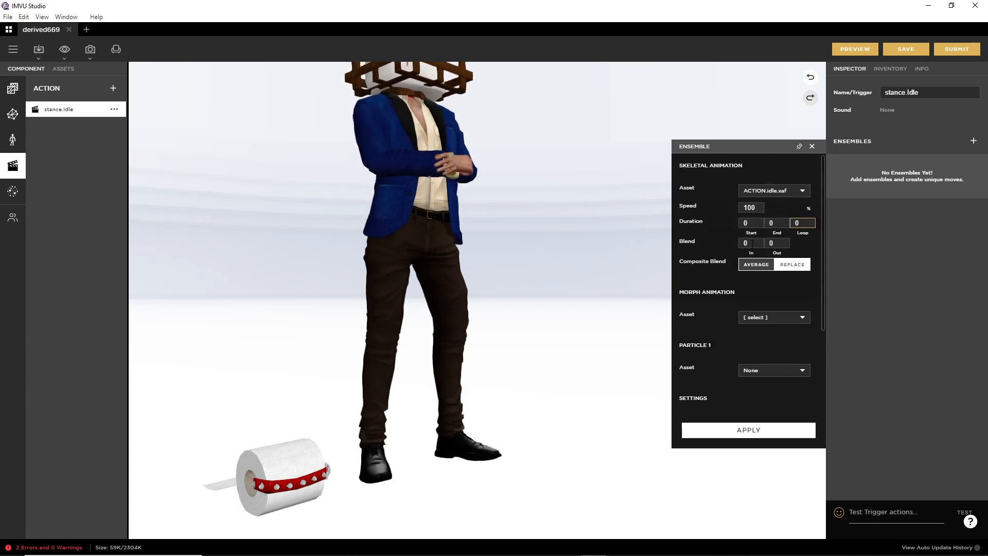
pyautogui.click(761, 432)
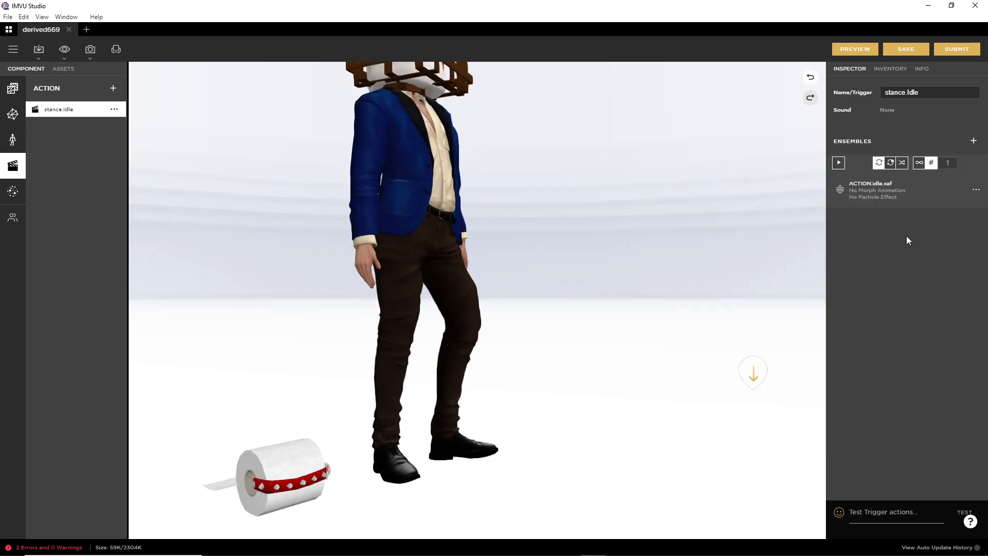
# Preview the product with its idle animation and examine the toilet roll's placement relative to the avatar's feet
pyautogui.click(859, 49)
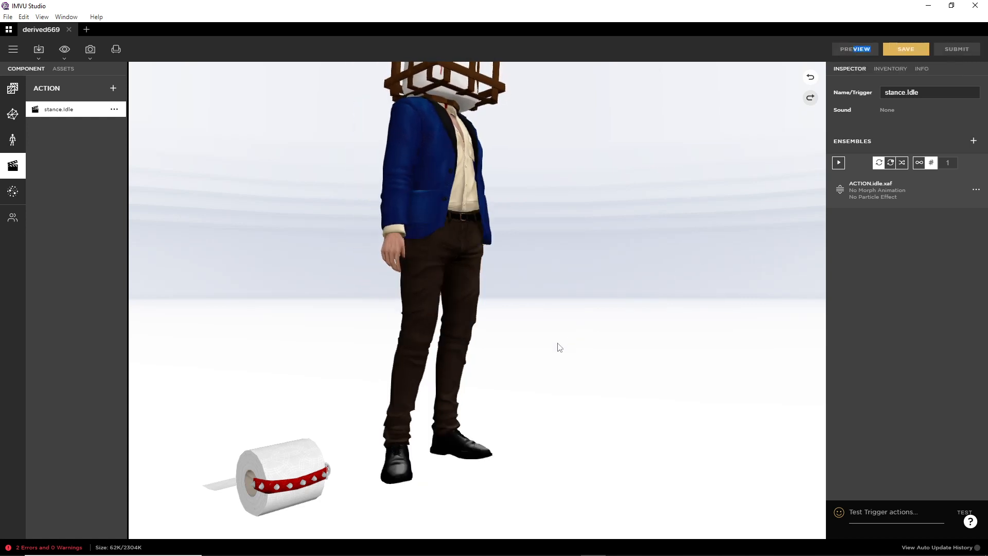
pyautogui.moveTo(507, 383); pyautogui.dragTo(532, 284, button='right')
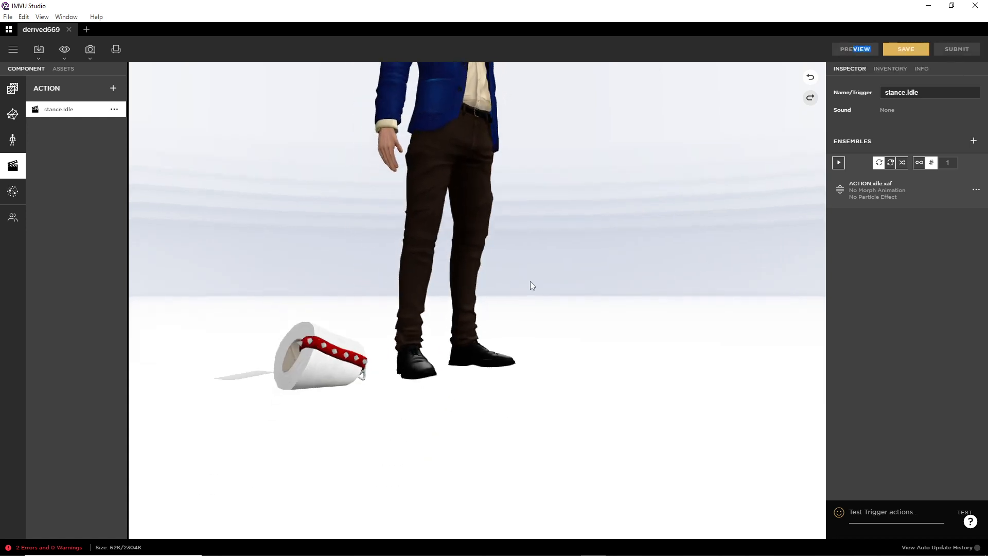
pyautogui.scroll(4, 321, 415)
pyautogui.scroll(-3, 320, 414)
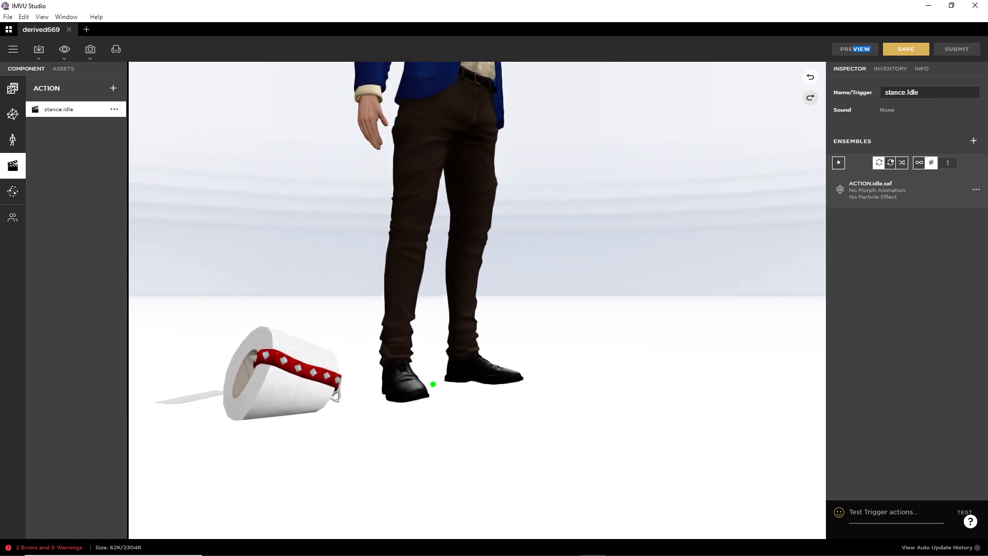
pyautogui.moveTo(436, 379); pyautogui.dragTo(422, 374)
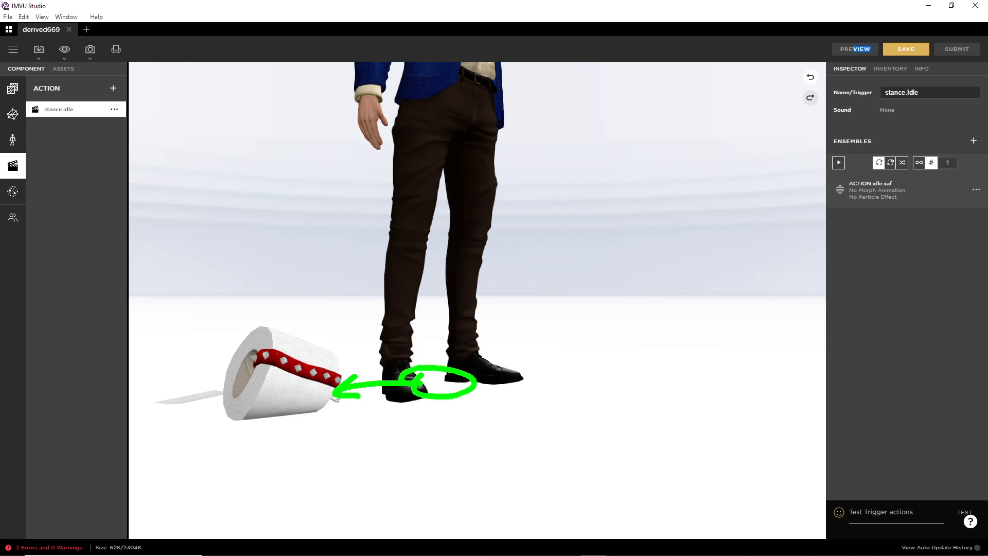
pyautogui.moveTo(268, 319); pyautogui.dragTo(338, 410)
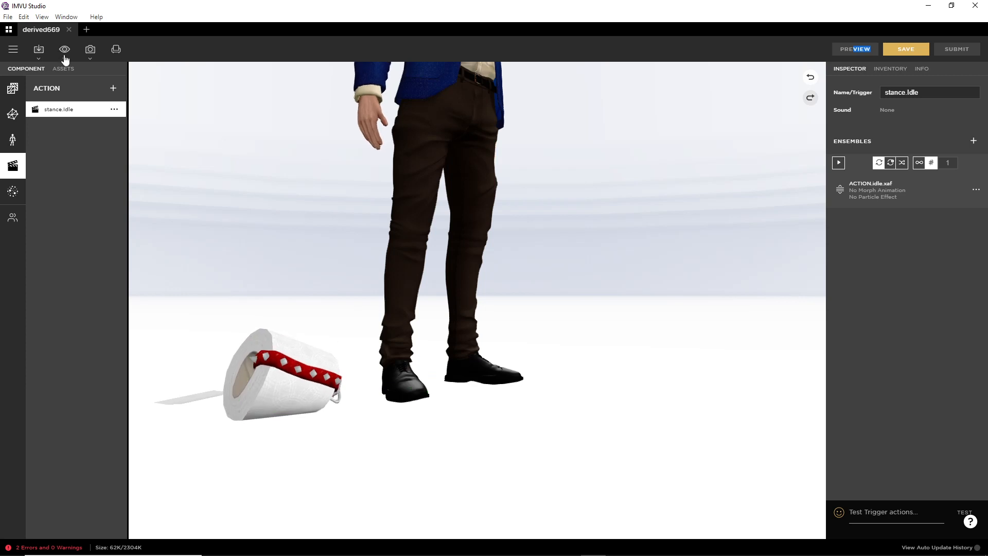
# Display the skeleton overlay to inspect the bone link between the avatar's root and the toilet roll pet
pyautogui.click(64, 50)
pyautogui.click(143, 71)
pyautogui.moveTo(368, 346); pyautogui.dragTo(331, 367)
# Filter the inventory by Rooms, switch to the dark PrvRmDrkC room and inspect the pet's bones against it
pyautogui.click(889, 68)
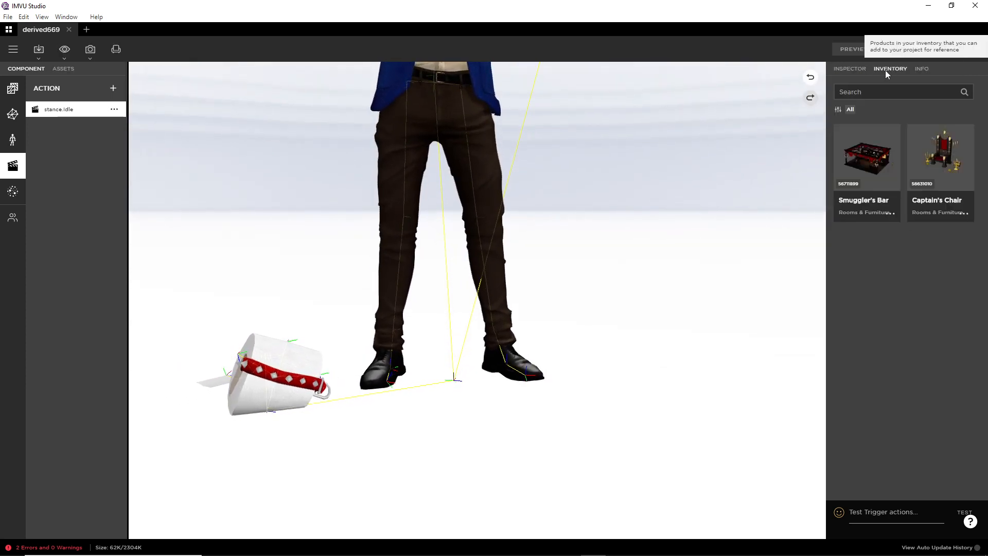
pyautogui.click(838, 110)
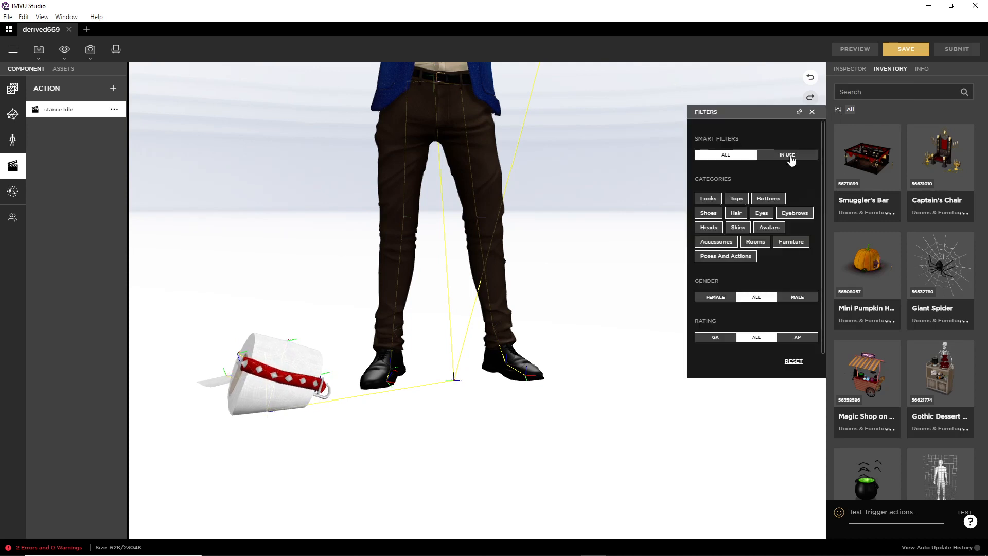
pyautogui.click(748, 256)
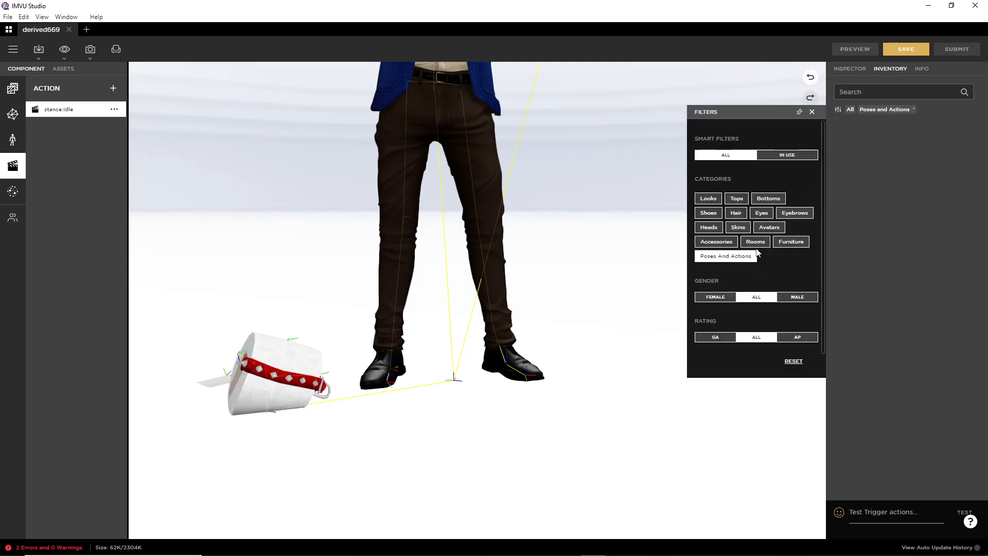
pyautogui.click(940, 159)
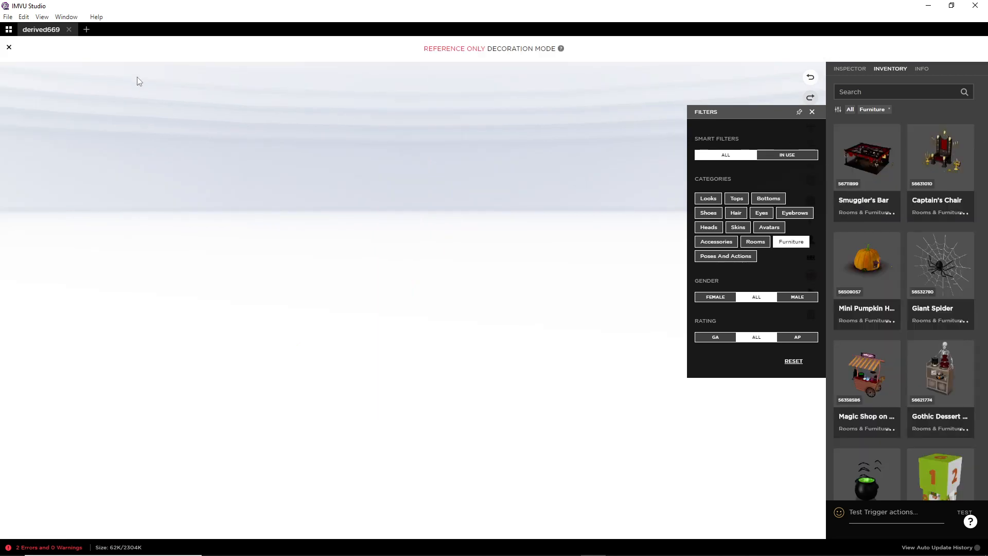
pyautogui.click(8, 47)
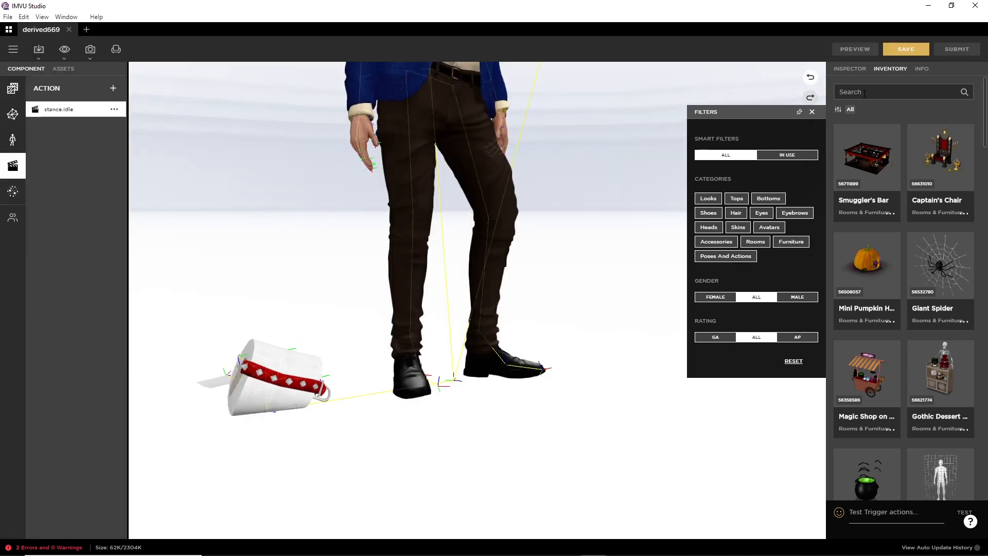
pyautogui.click(725, 256)
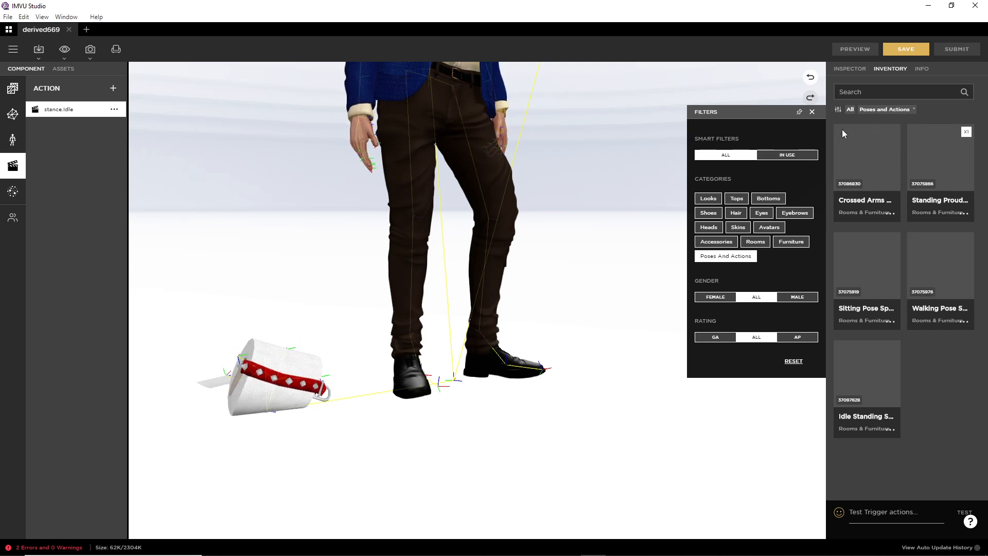
pyautogui.click(755, 242)
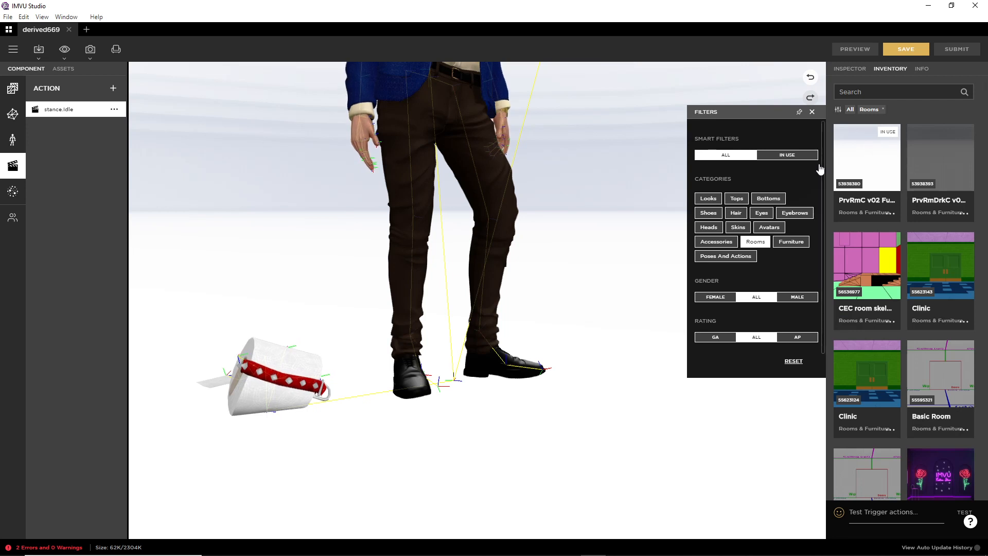
pyautogui.click(940, 158)
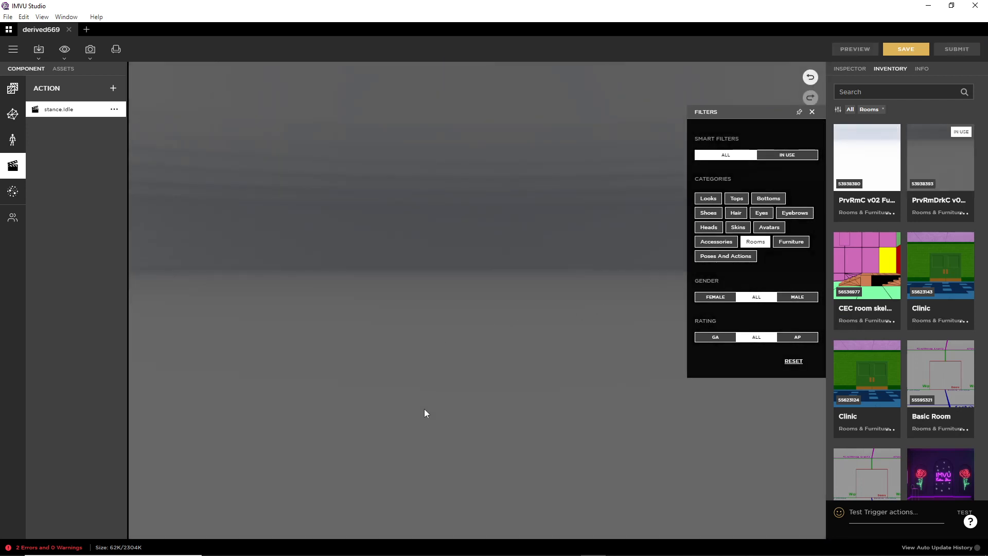
pyautogui.scroll(10, 392, 388)
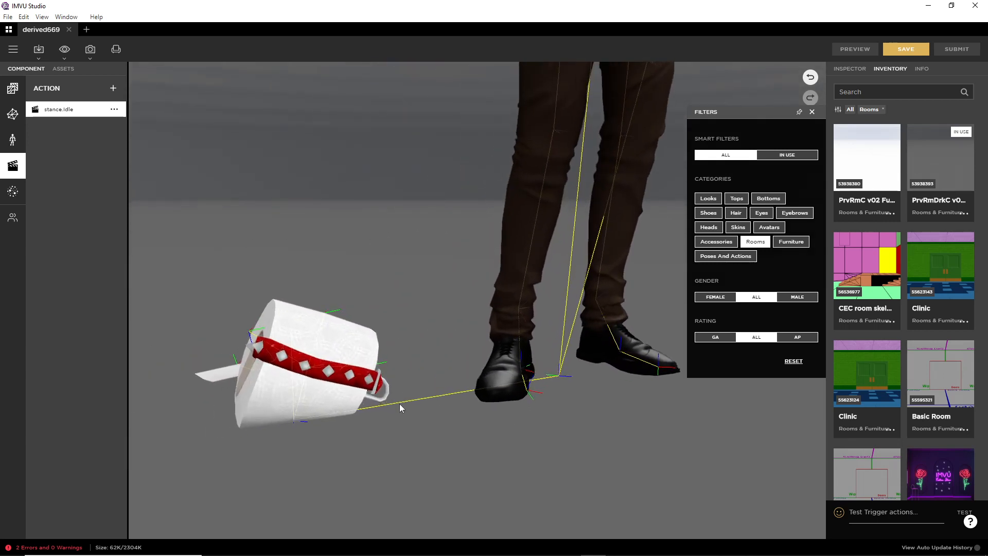
pyautogui.moveTo(399, 404); pyautogui.dragTo(370, 383)
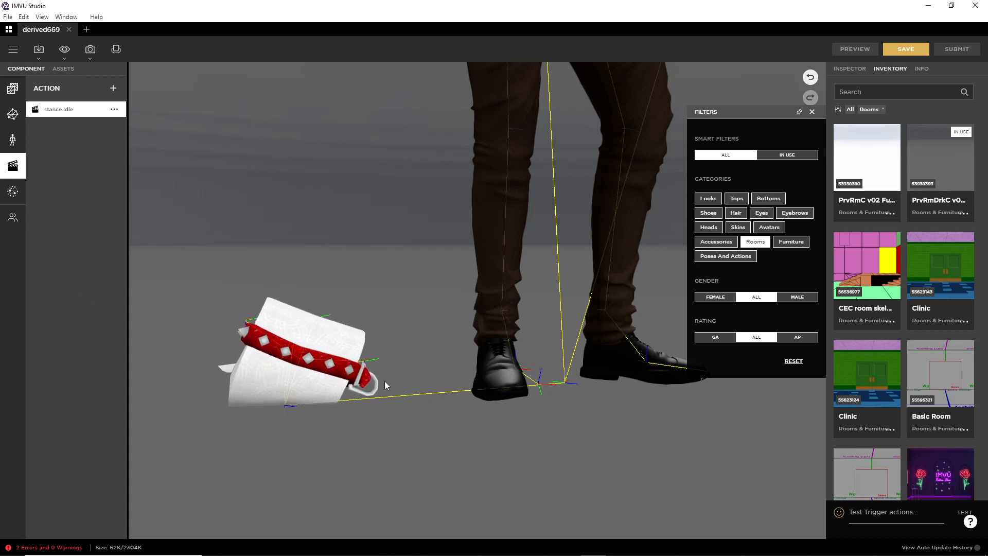
pyautogui.moveTo(384, 380); pyautogui.dragTo(405, 397)
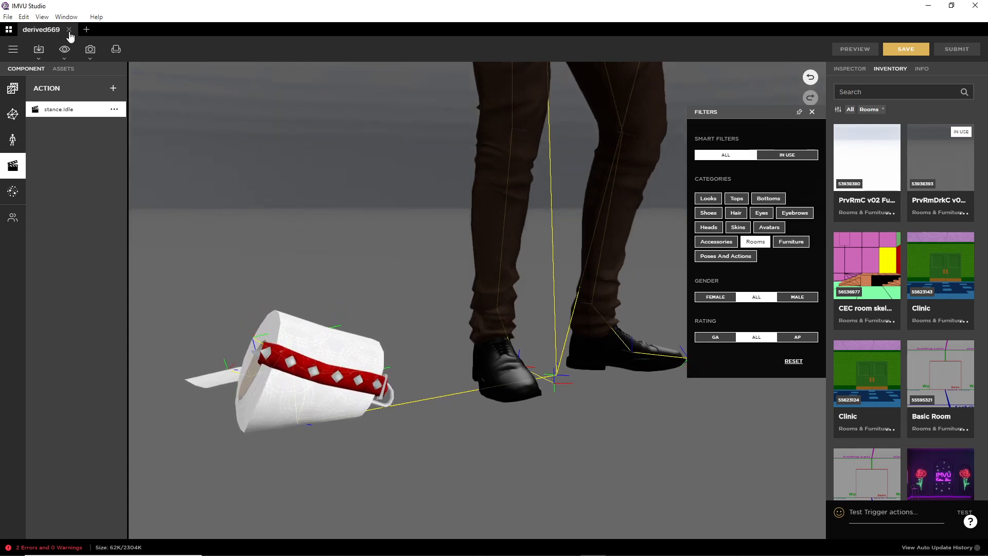
# Close the derived669 project without saving and reopen it from the drafts
pyautogui.click(69, 29)
pyautogui.click(566, 300)
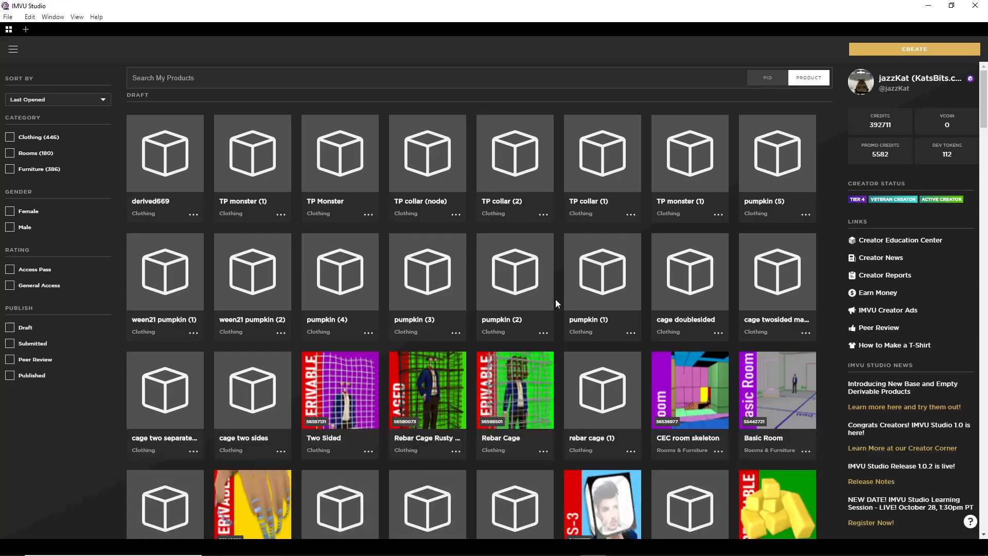
pyautogui.click(165, 154)
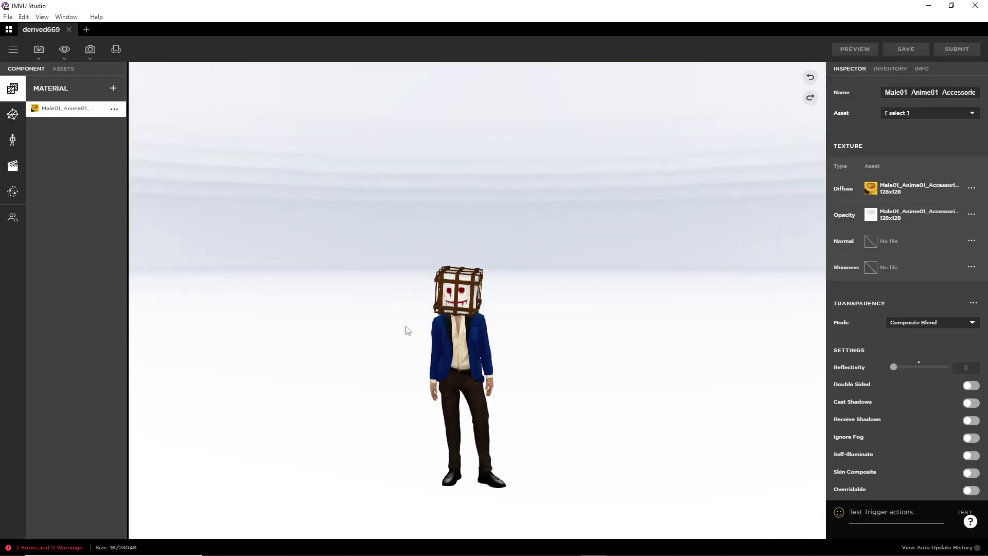
# Load TP Pet (6).fbx from the Blender 2.8 folder for FBX import
pyautogui.click(40, 53)
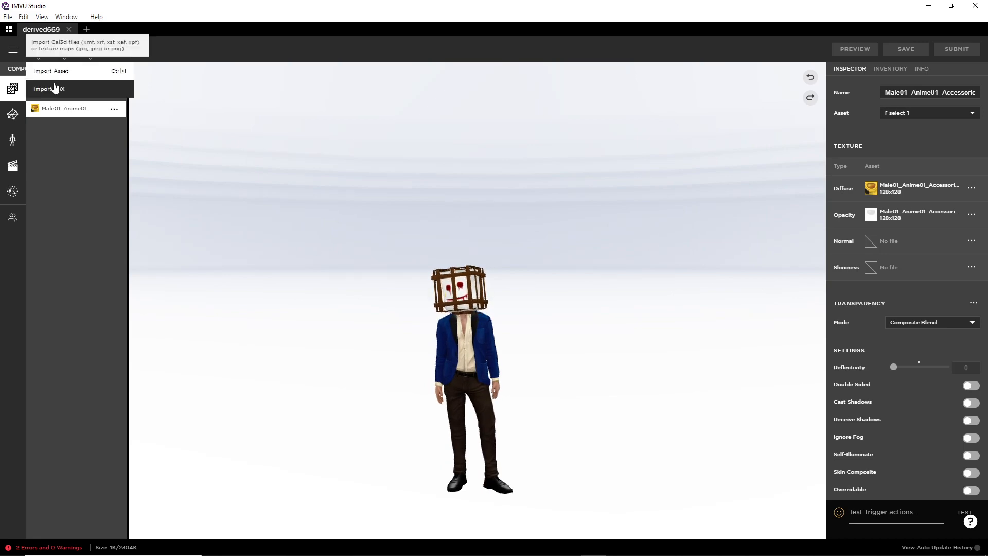
pyautogui.click(56, 89)
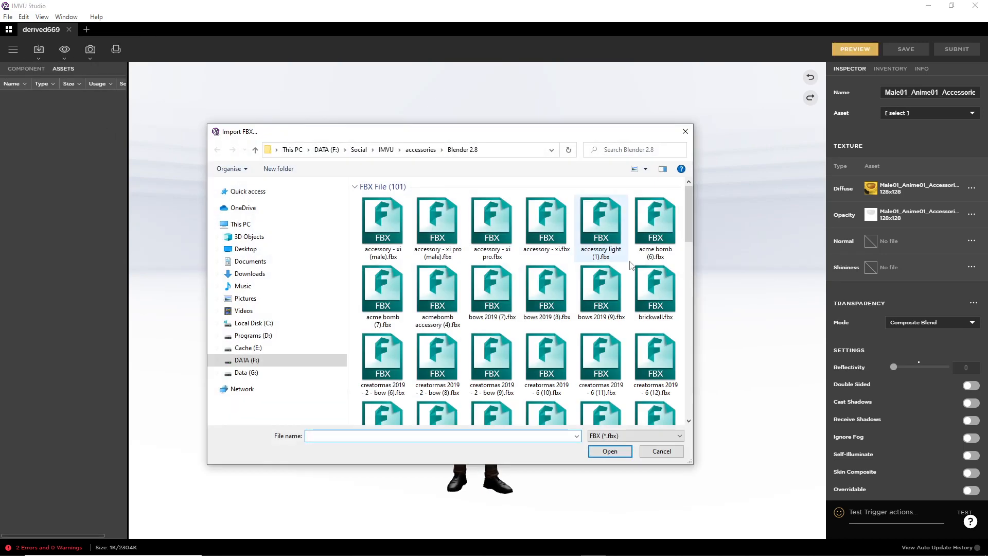
pyautogui.moveTo(688, 227); pyautogui.dragTo(686, 381)
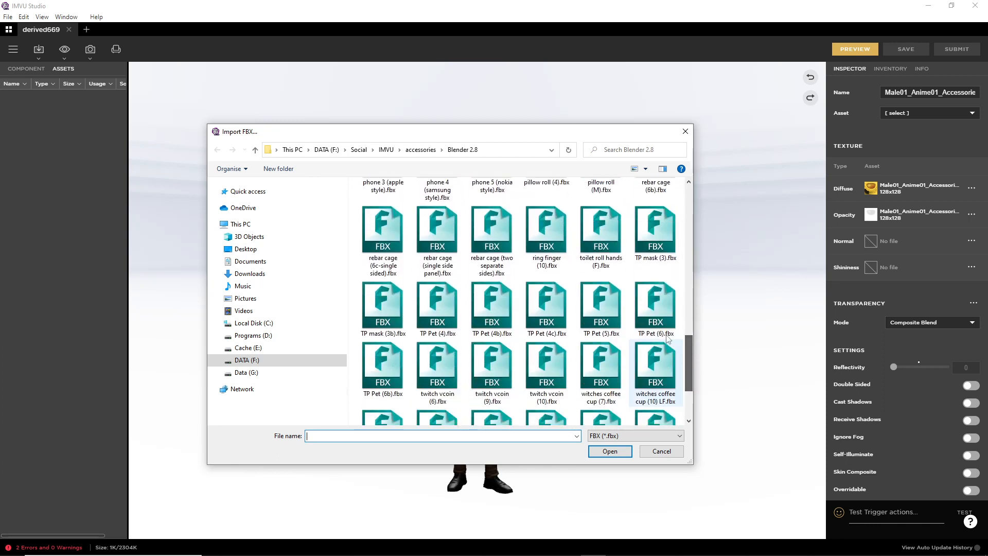
pyautogui.click(655, 304)
pyautogui.click(610, 451)
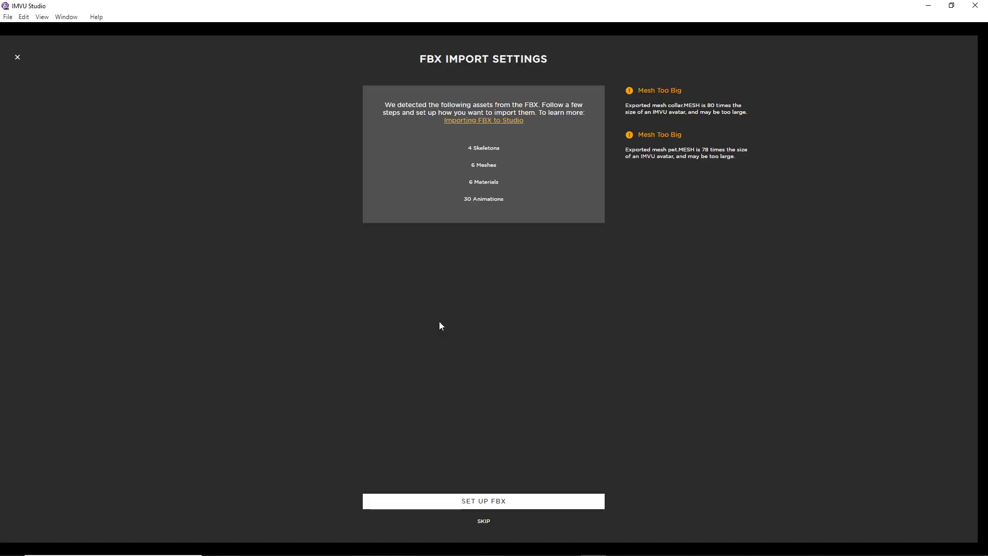
# Import the FBX at scale 0.01 using the Female03MasterRoot_(AttachmentRoot) skeleton, with the collar and pet meshes and both materials
pyautogui.click(484, 502)
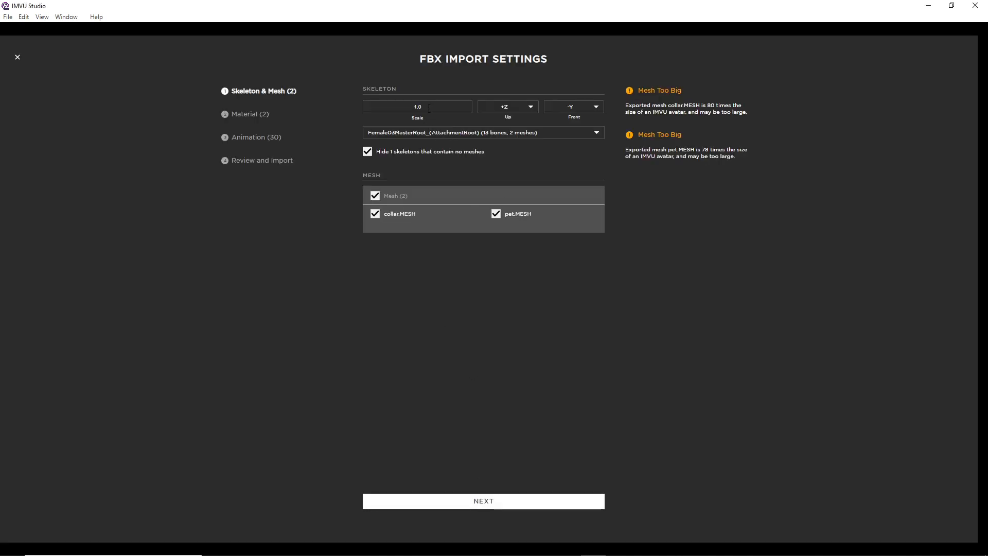
pyautogui.click(409, 132)
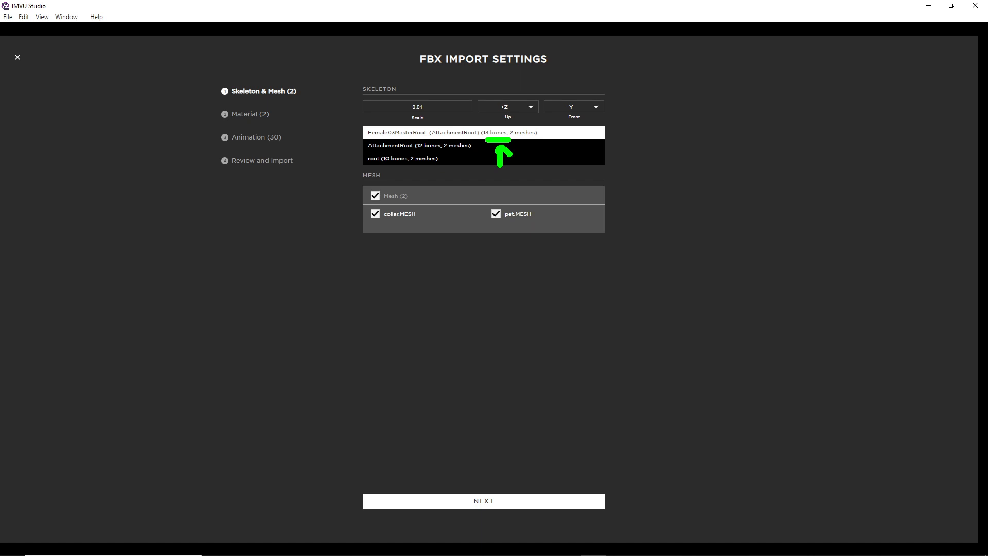
pyautogui.click(431, 133)
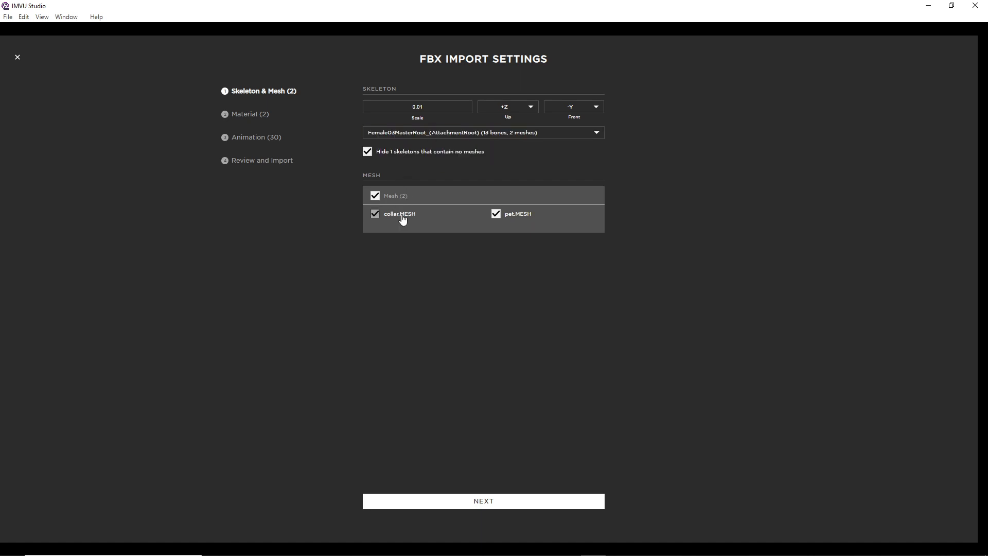
pyautogui.click(511, 502)
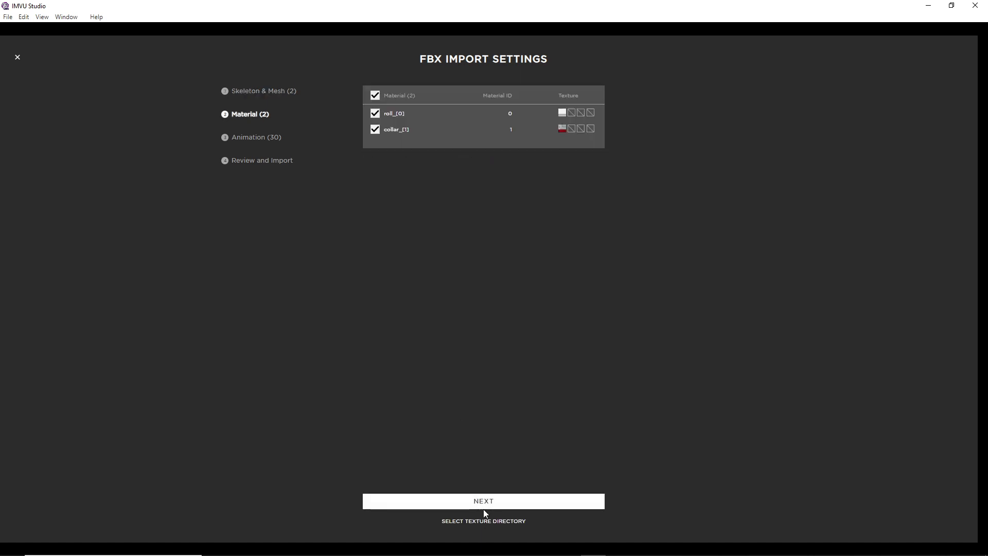
pyautogui.click(487, 501)
pyautogui.click(485, 502)
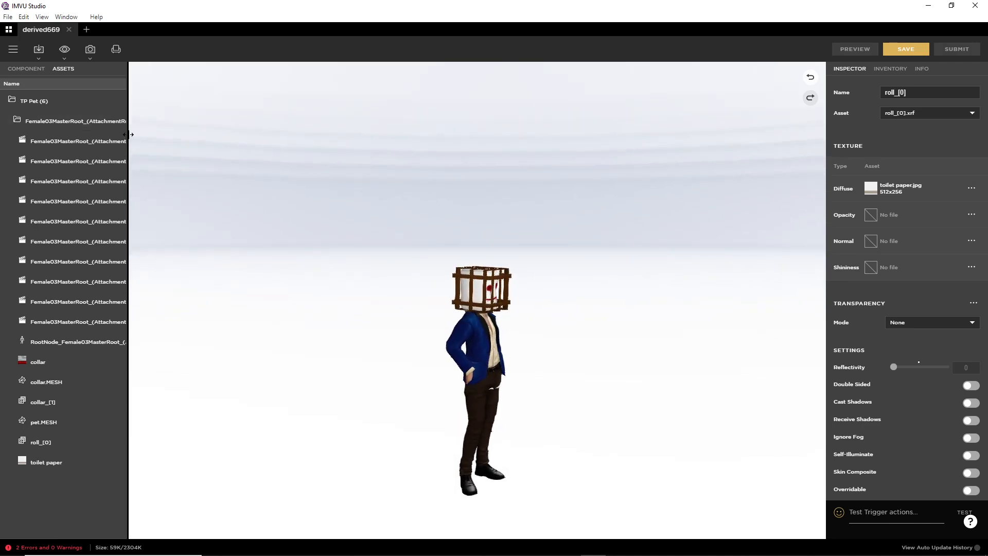
# Widen the asset list to show full file names and rename the idle animation asset as ACTION.idle
pyautogui.moveTo(128, 135); pyautogui.dragTo(310, 143)
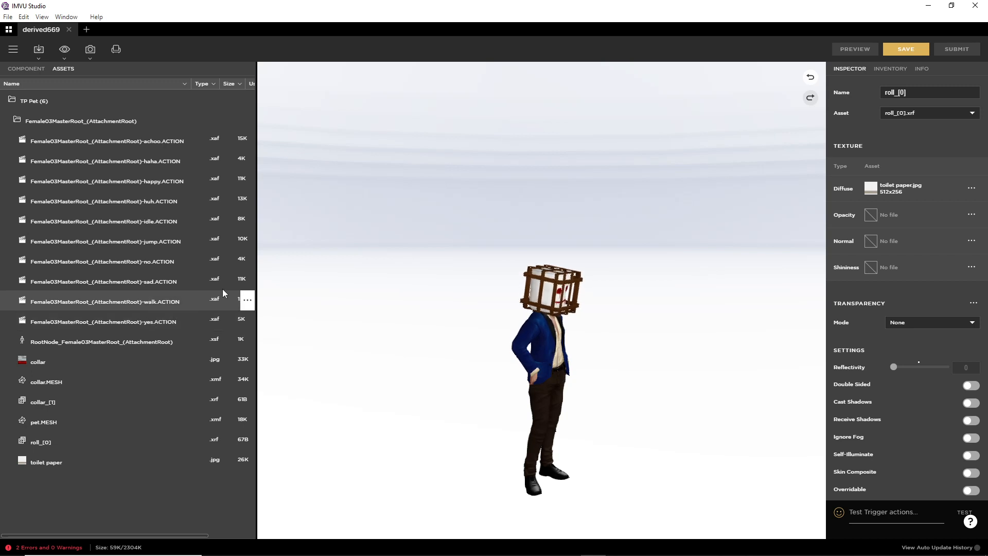
pyautogui.click(248, 222)
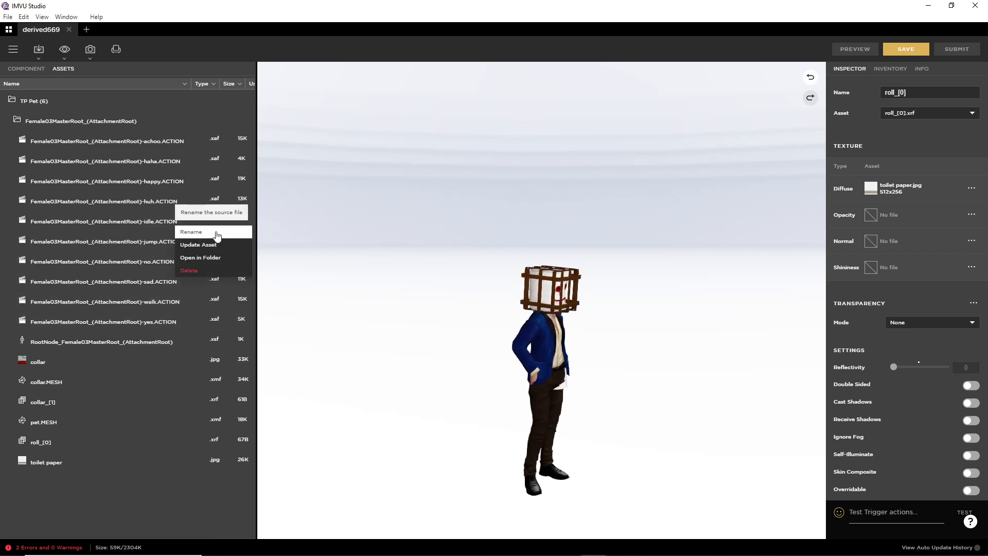
pyautogui.click(212, 230)
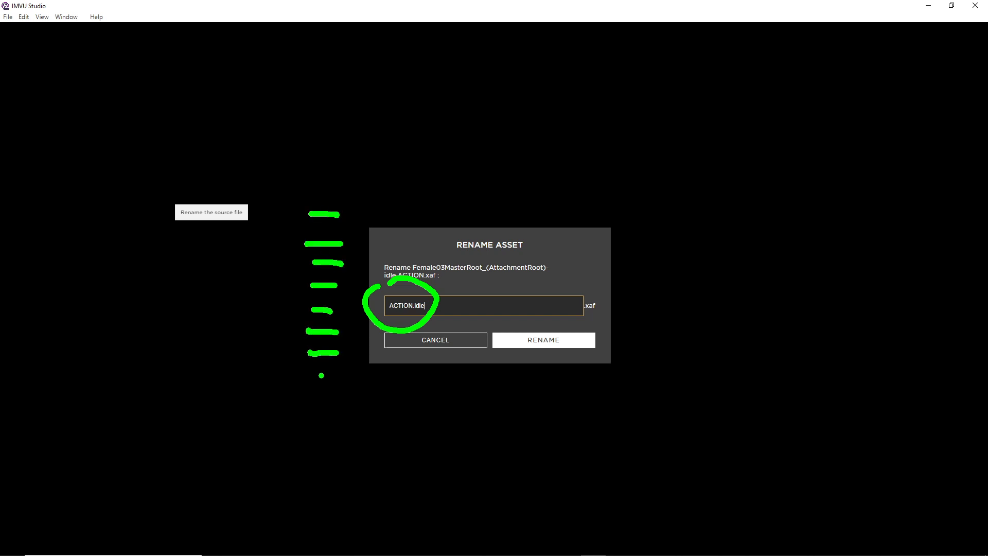
pyautogui.press('Escape')
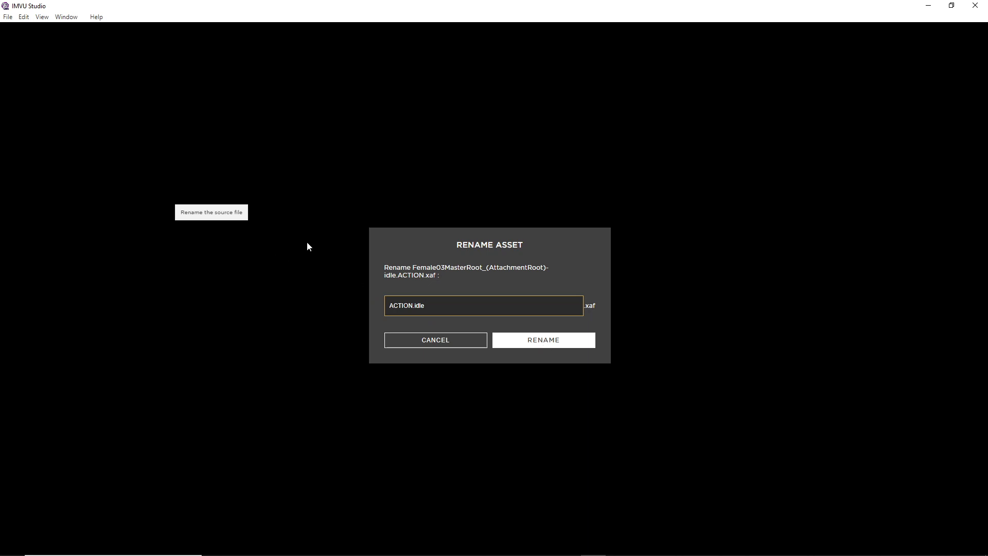
pyautogui.hotkey('ctrl', '2')
pyautogui.moveTo(292, 236); pyautogui.dragTo(313, 235)
pyautogui.moveTo(292, 248); pyautogui.dragTo(332, 246)
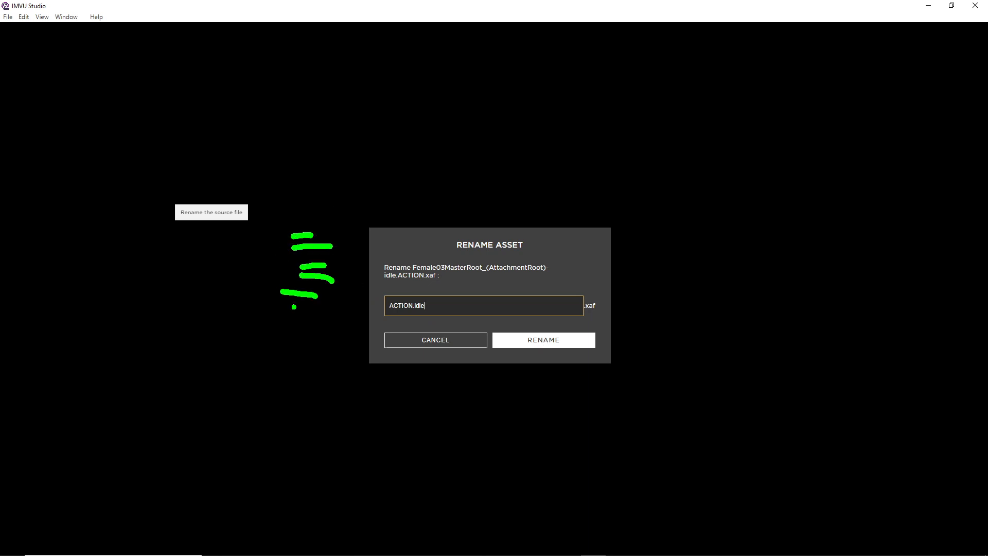
pyautogui.press('Escape')
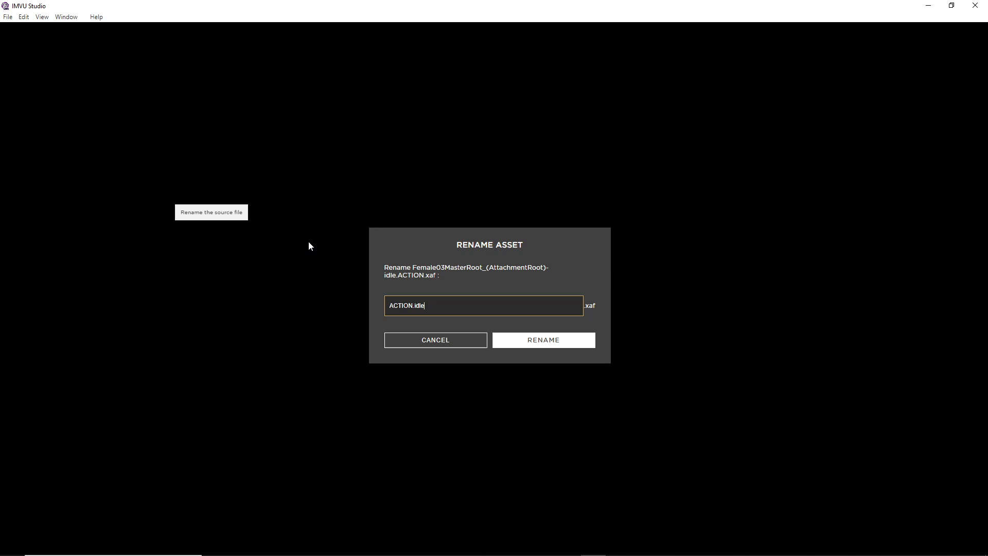
pyautogui.click(541, 342)
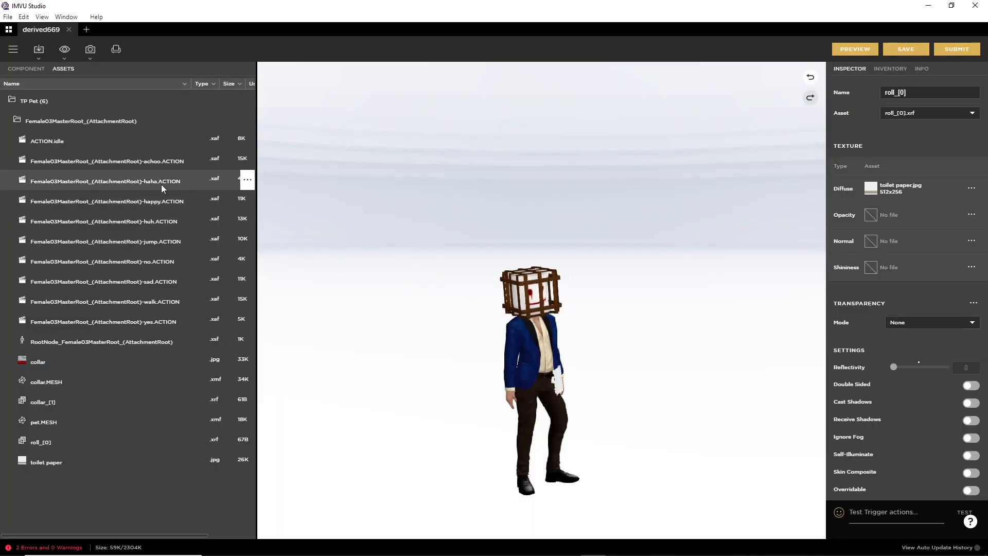
pyautogui.hotkey('ctrl', '2')
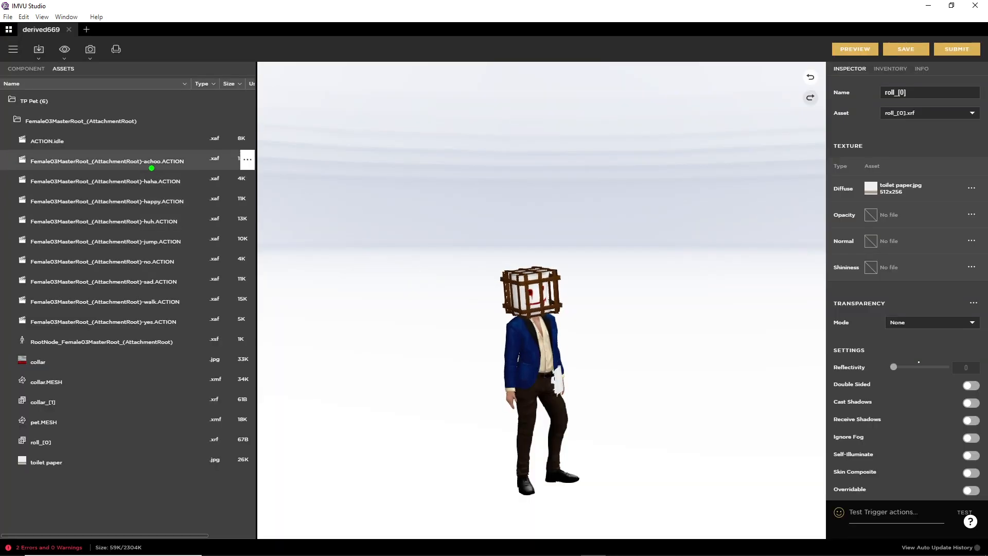
pyautogui.moveTo(151, 168); pyautogui.dragTo(161, 169)
pyautogui.moveTo(11, 137); pyautogui.dragTo(3, 440)
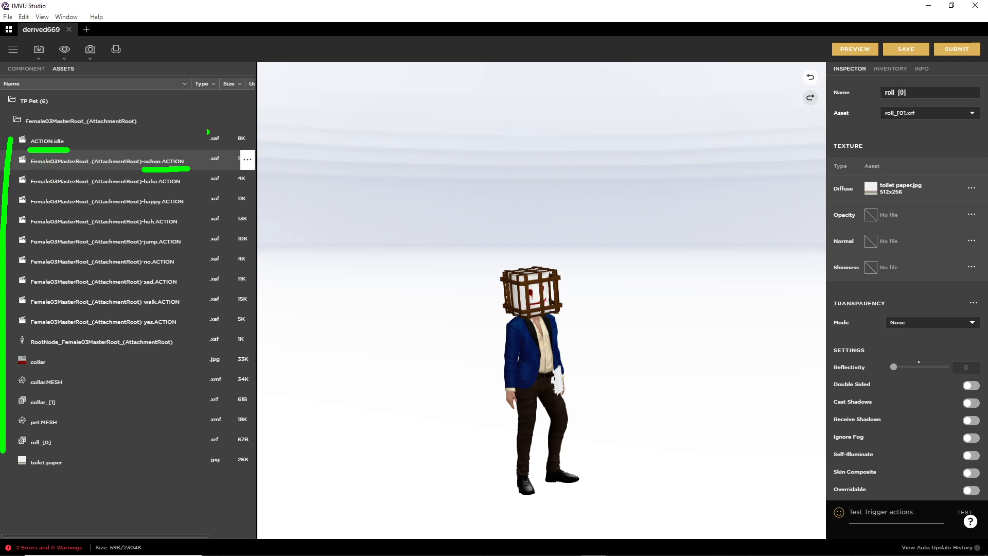
pyautogui.moveTo(201, 131); pyautogui.dragTo(201, 303)
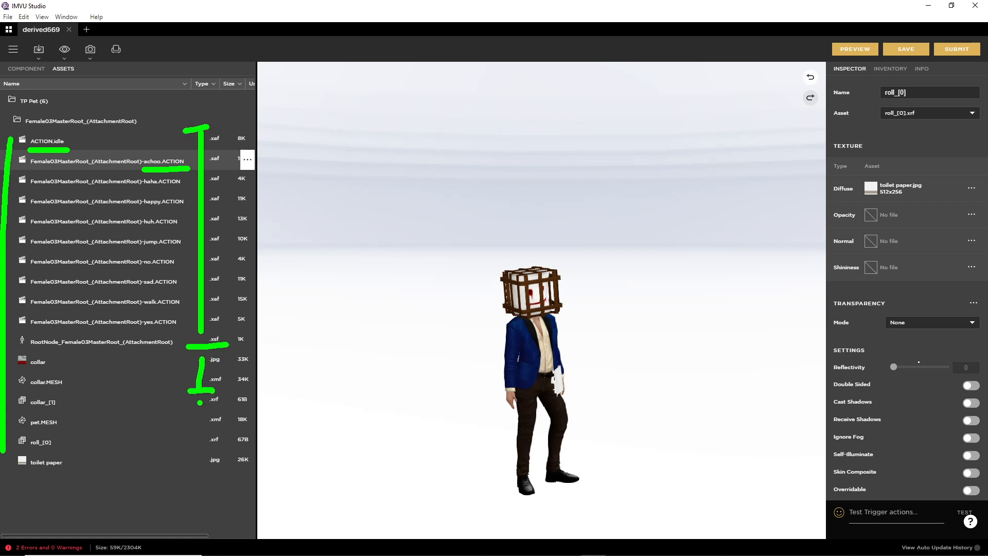
pyautogui.moveTo(200, 401); pyautogui.dragTo(200, 441)
pyautogui.click(191, 446)
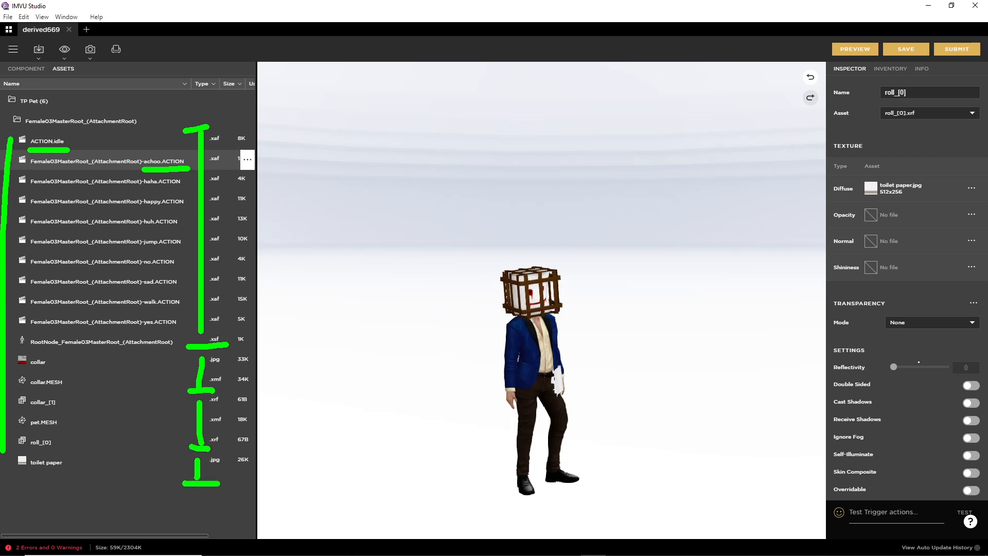
pyautogui.press('Escape')
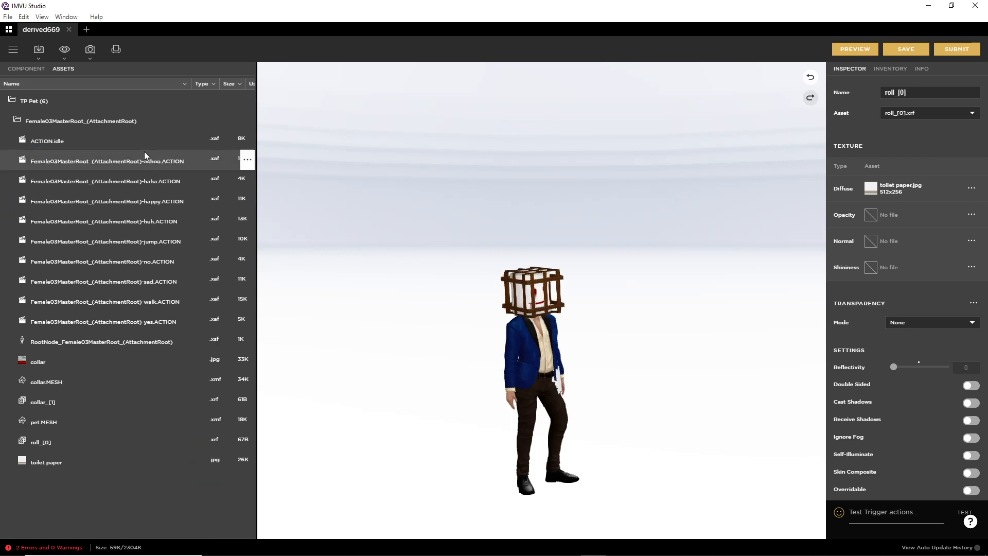
# Create a new action and set its name and trigger to stance.Idle
pyautogui.click(19, 75)
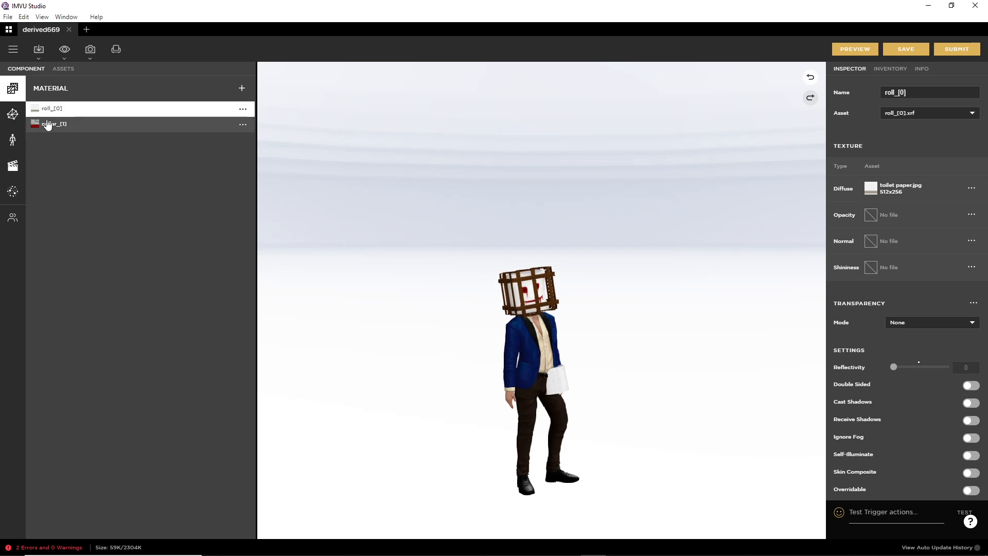
pyautogui.click(11, 166)
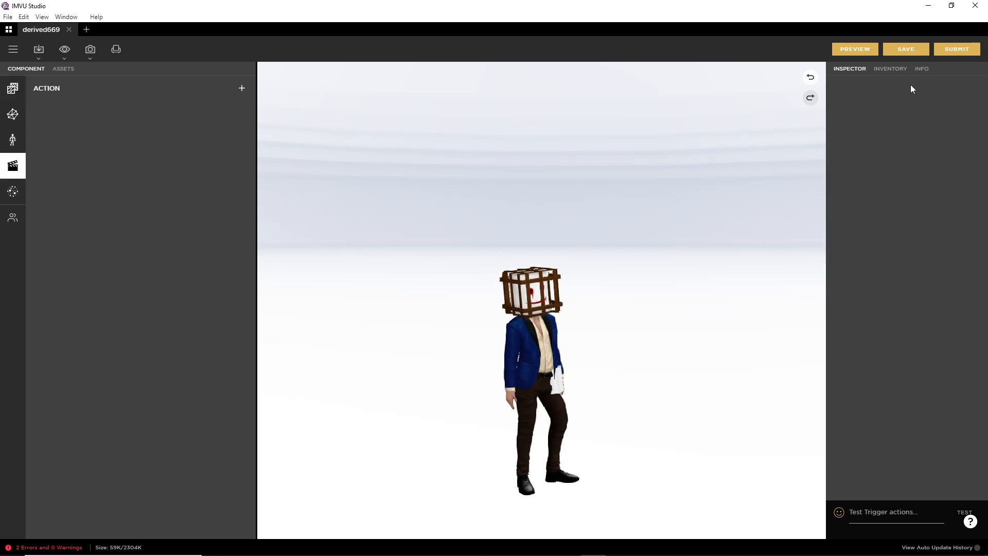
pyautogui.click(241, 88)
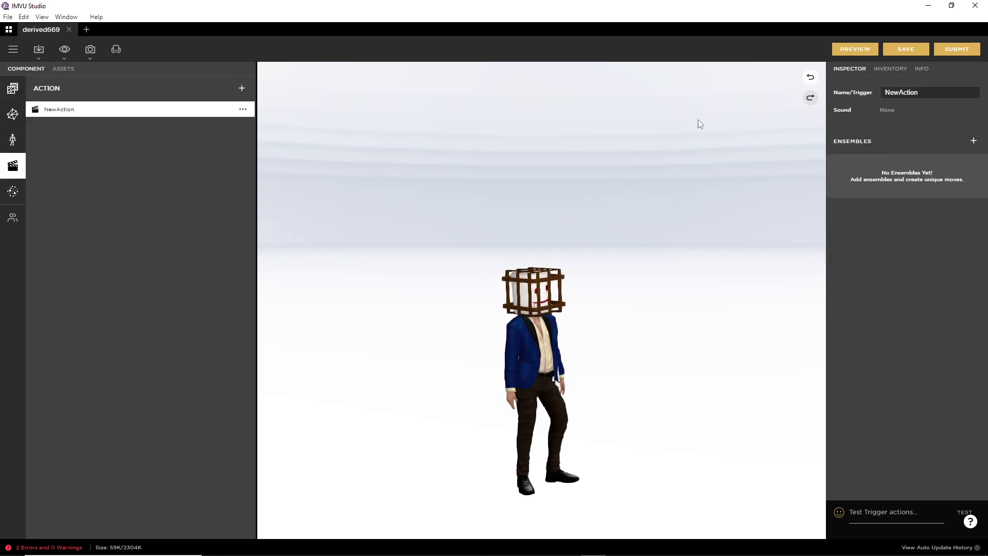
pyautogui.doubleClick(916, 92)
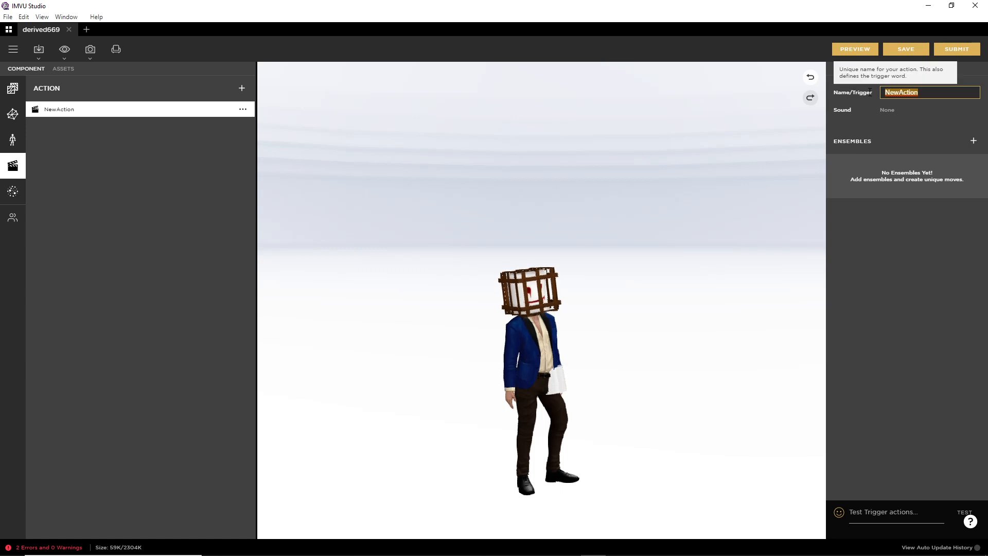
pyautogui.write('stance.Idle')
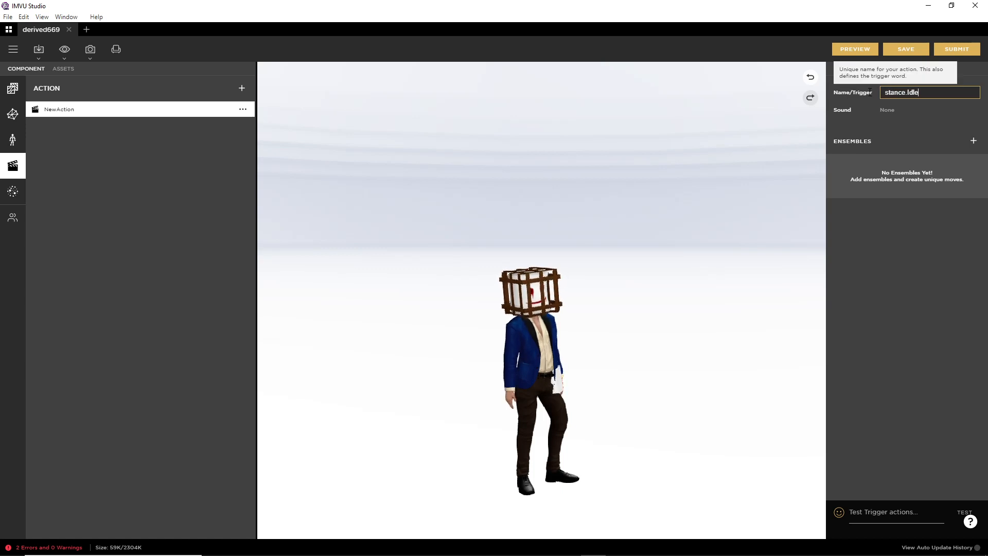
# Add an ensemble to stance.Idle that uses ACTION.idle.xaf as skeletal animation with the loop set to 0
pyautogui.click(973, 141)
pyautogui.click(768, 191)
pyautogui.scroll(-2, 775, 216)
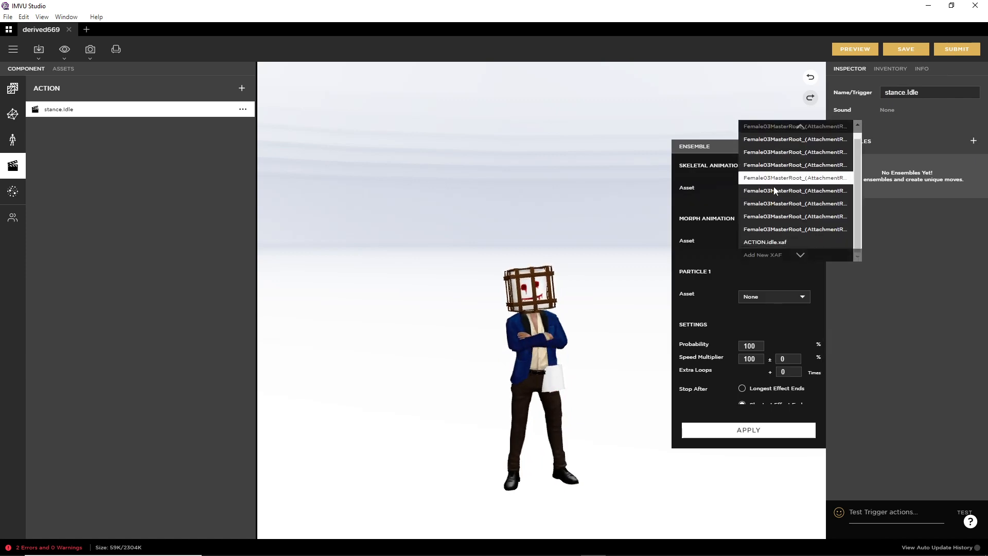
pyautogui.click(767, 242)
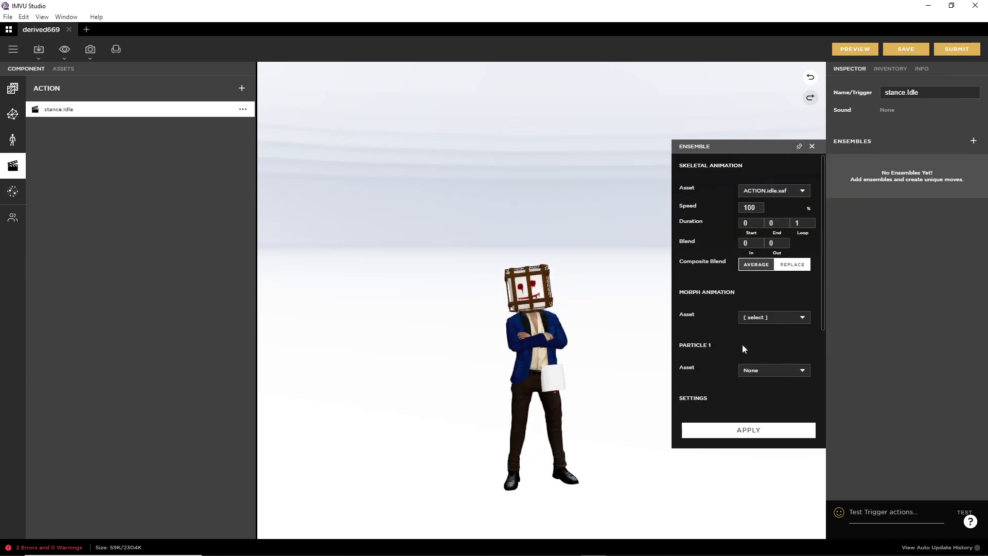
pyautogui.doubleClick(802, 222)
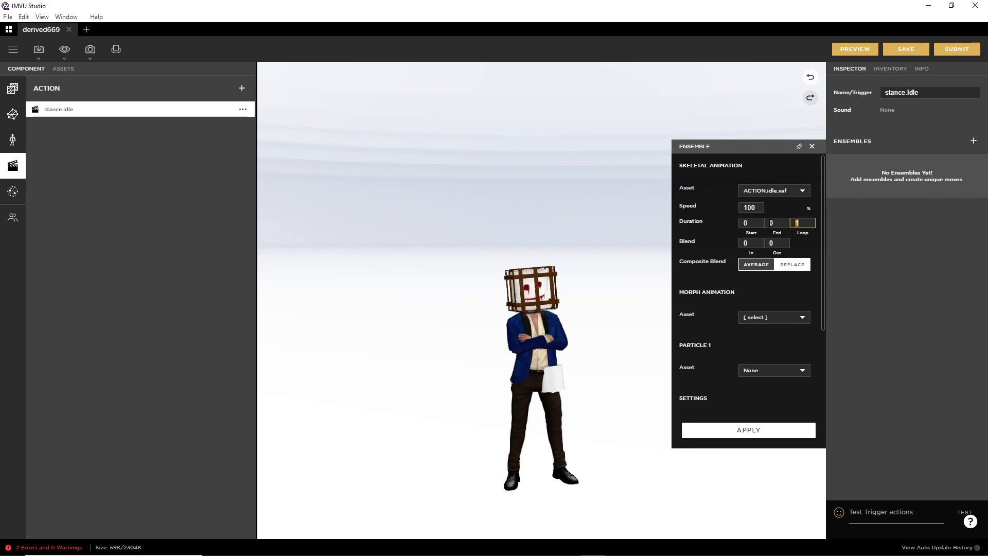
pyautogui.write('0')
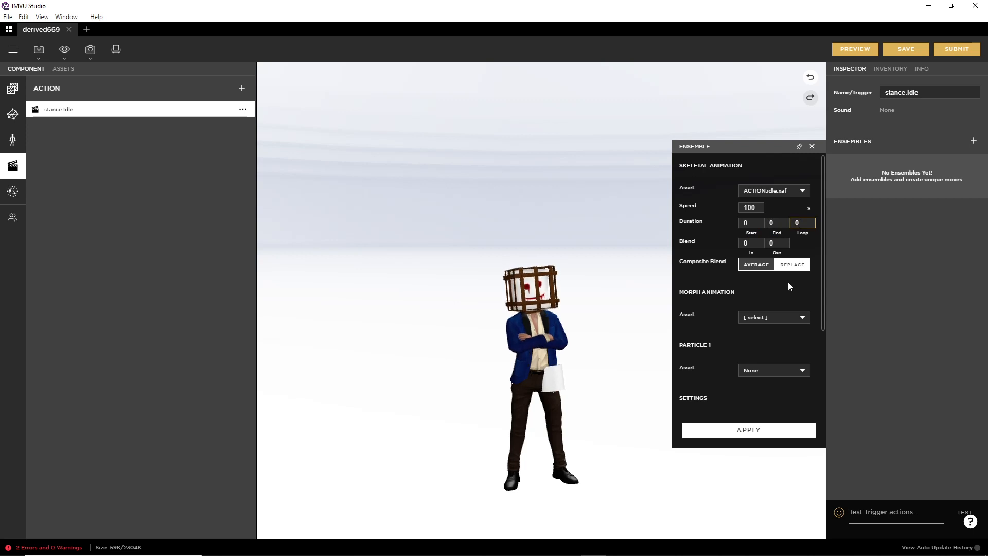
pyautogui.click(747, 431)
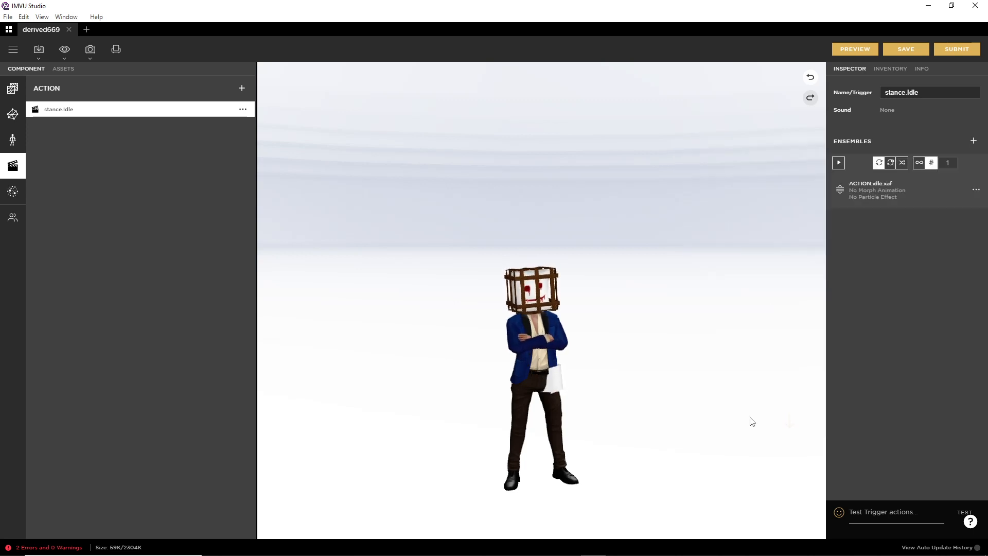
# Set the skeleton's attachment node to Female03MasterRoot, update the preview and inspect the pet beside the avatar's feet
pyautogui.click(13, 139)
pyautogui.click(927, 105)
pyautogui.click(921, 117)
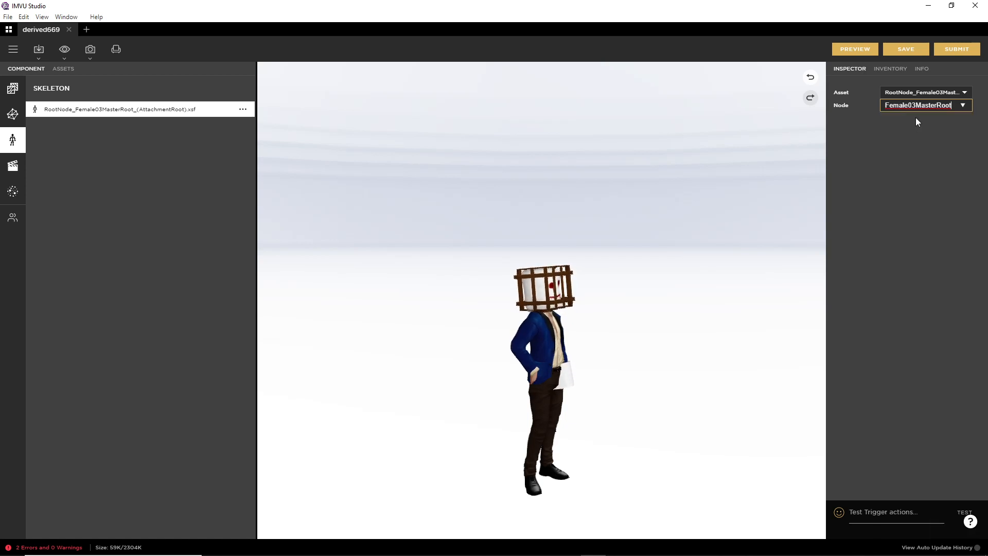
pyautogui.click(865, 51)
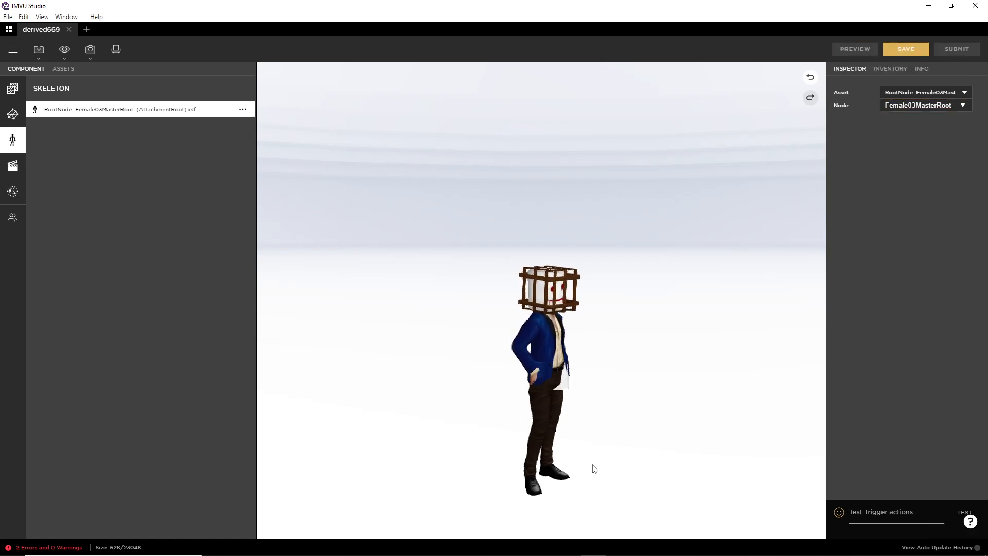
pyautogui.scroll(5, 439, 406)
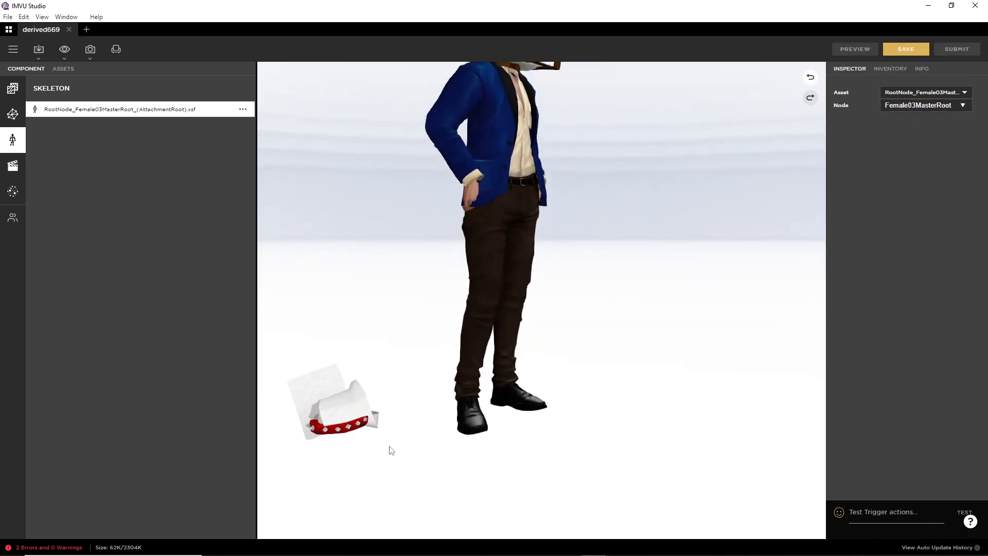
pyautogui.scroll(5, 485, 381)
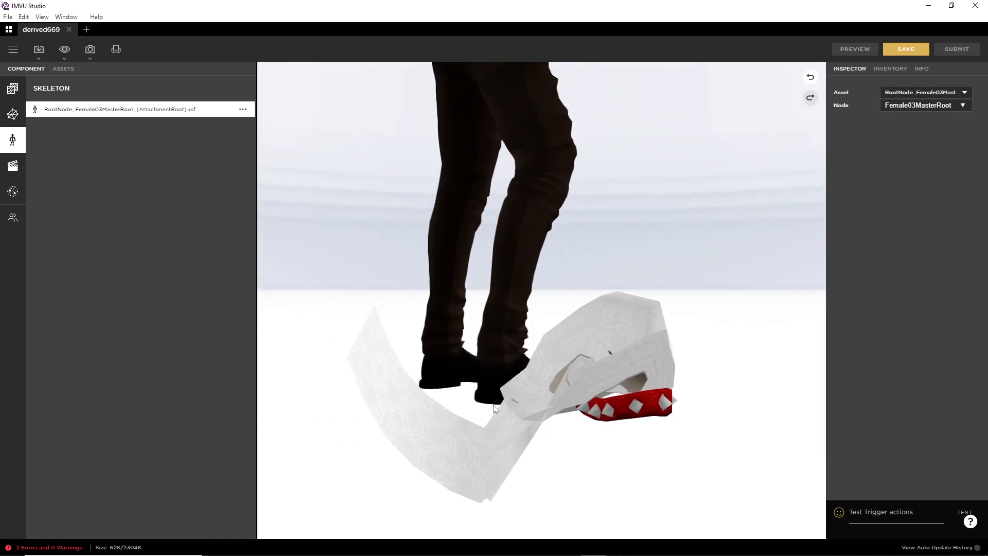
pyautogui.moveTo(494, 435); pyautogui.dragTo(539, 421)
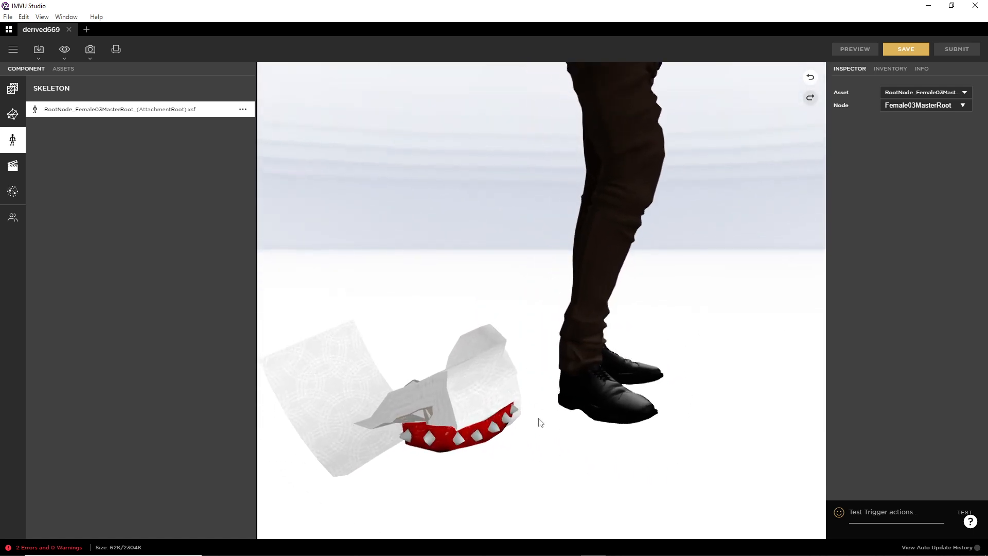
# Review the ensemble settings of the ACTION.idle.xaf animation in the stance.Idle action
pyautogui.click(13, 165)
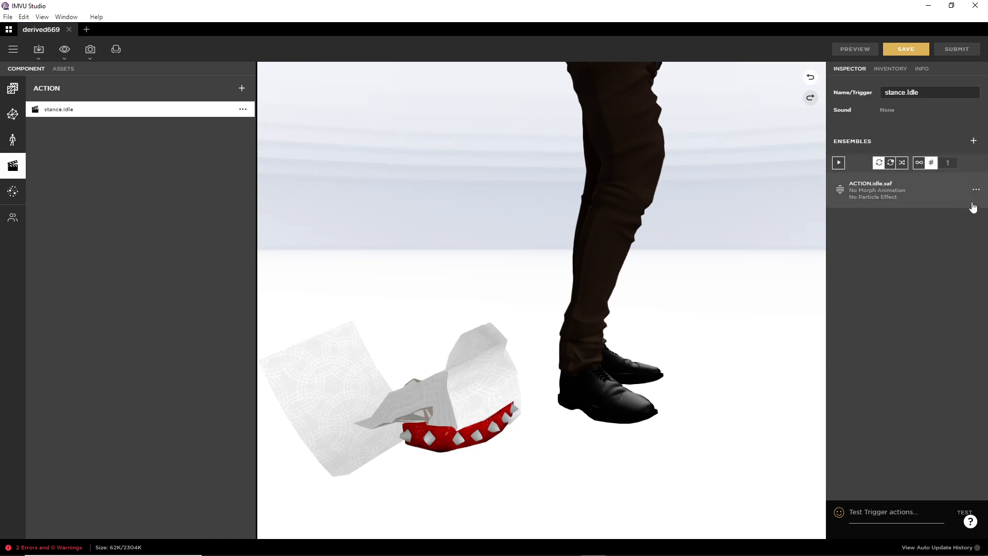
pyautogui.click(976, 190)
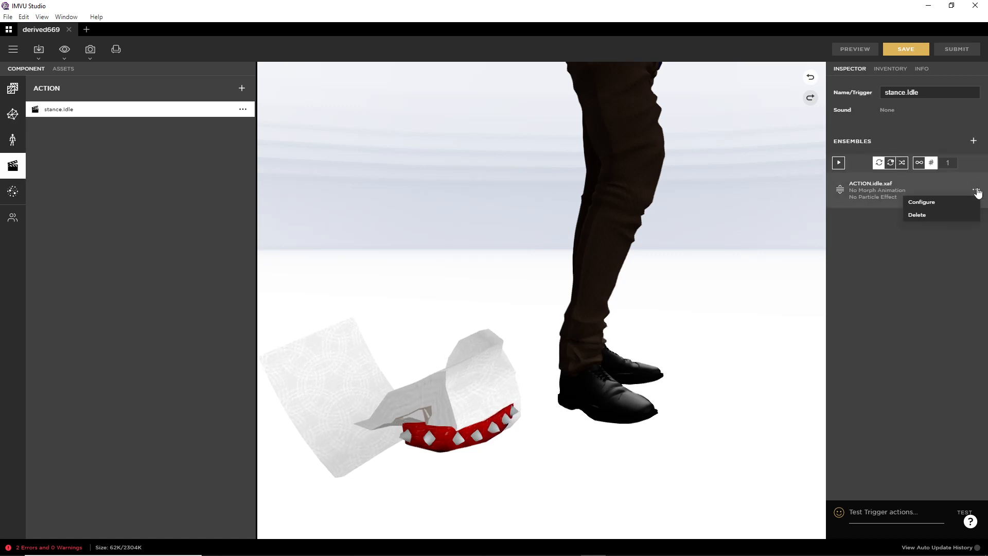
pyautogui.click(932, 206)
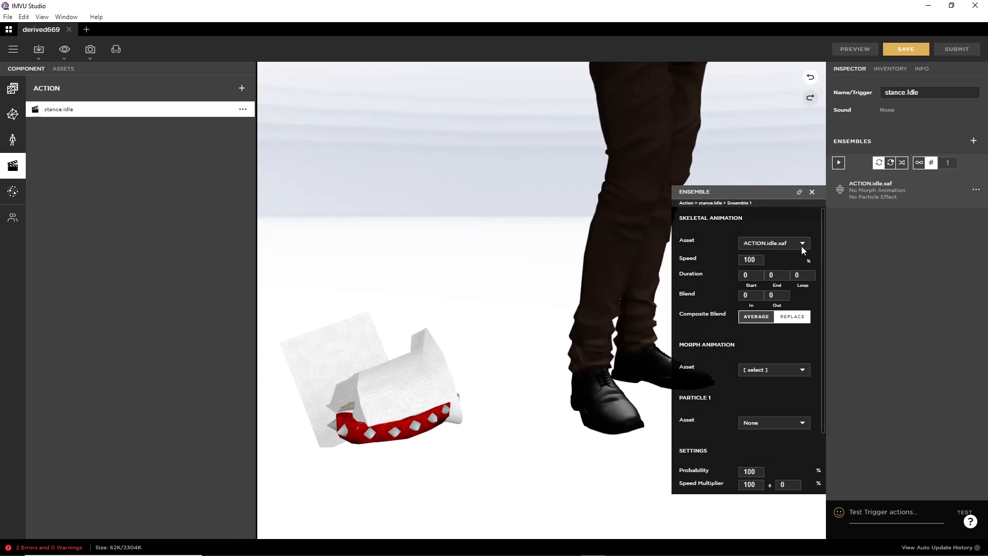
pyautogui.scroll(-3, 718, 452)
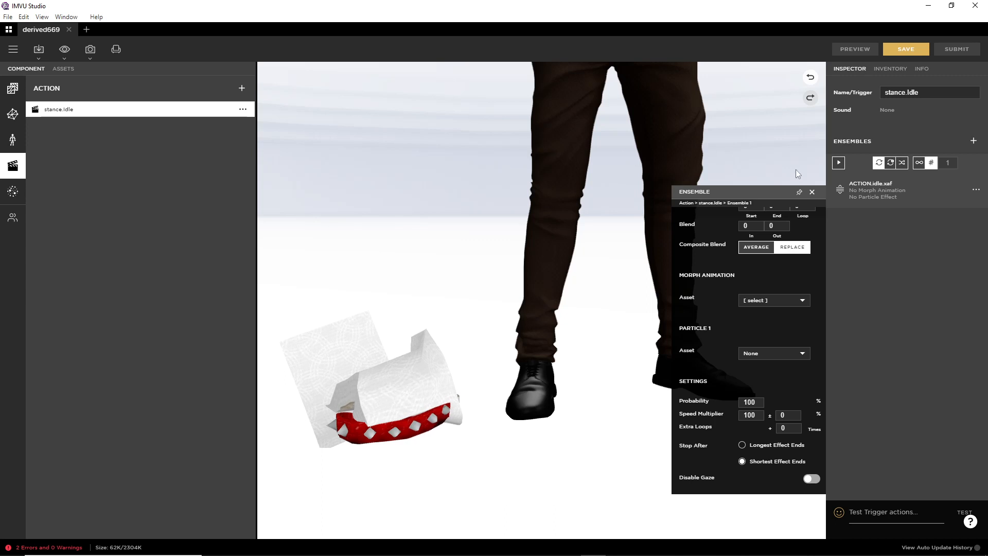
pyautogui.click(812, 192)
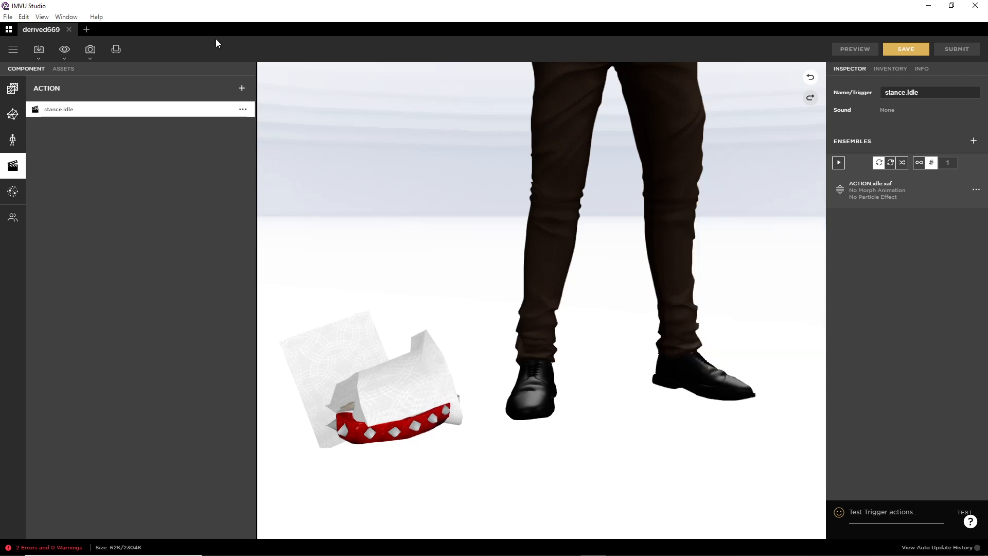
# Close the derived669 project without saving and minimize the Blender window
pyautogui.click(68, 29)
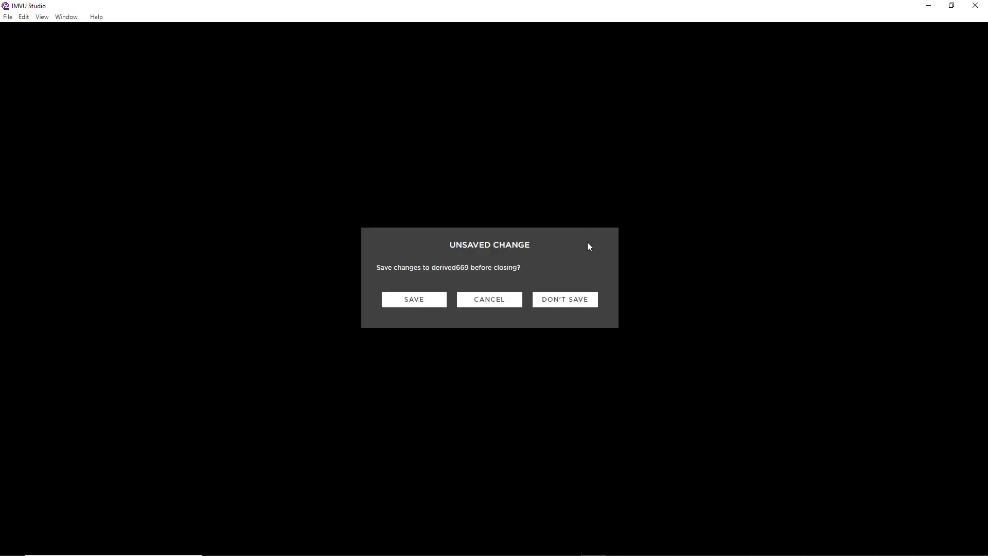
pyautogui.click(570, 304)
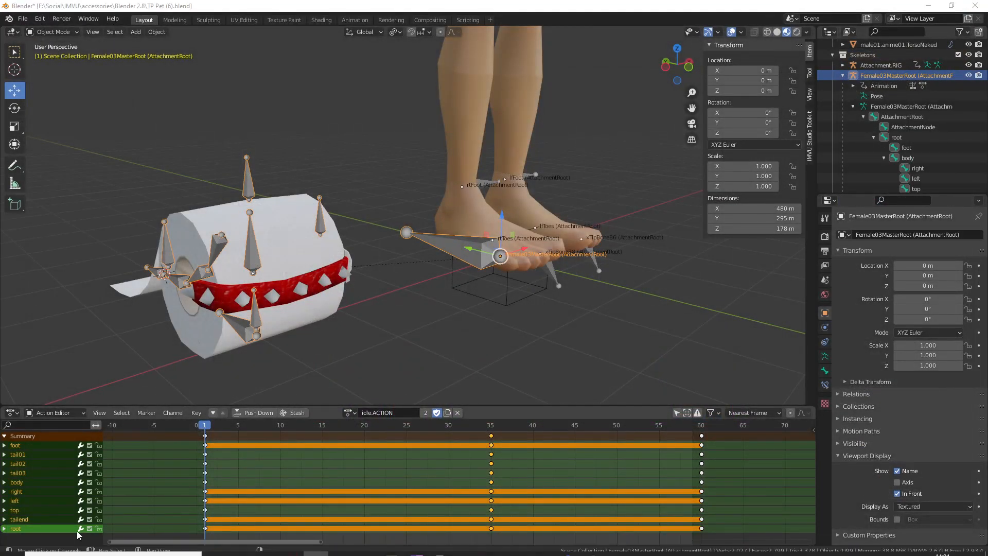
pyautogui.click(929, 6)
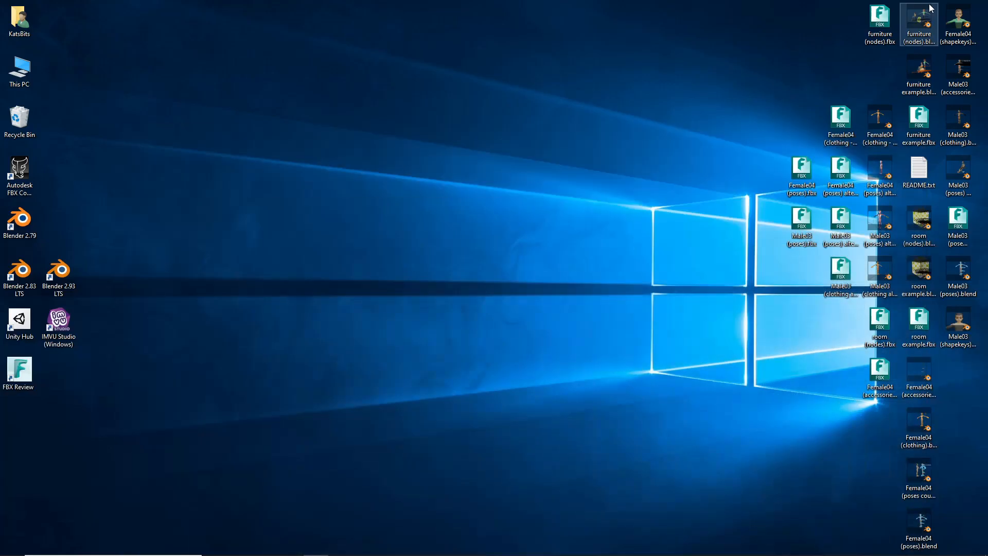
# Launch IMVU Studio, maximize its window and open the derived669 draft product for editing
pyautogui.doubleClick(58, 321)
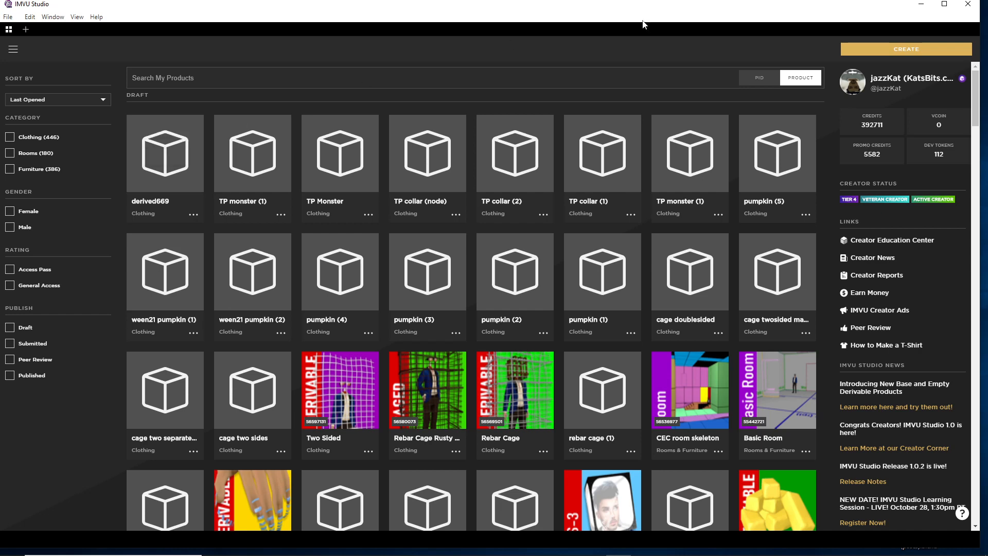
pyautogui.click(944, 4)
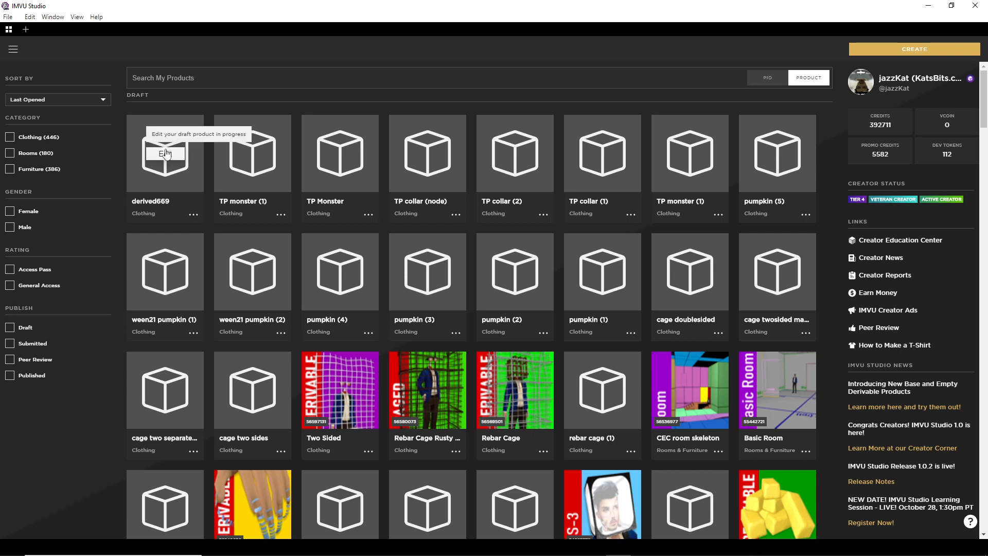
pyautogui.click(165, 153)
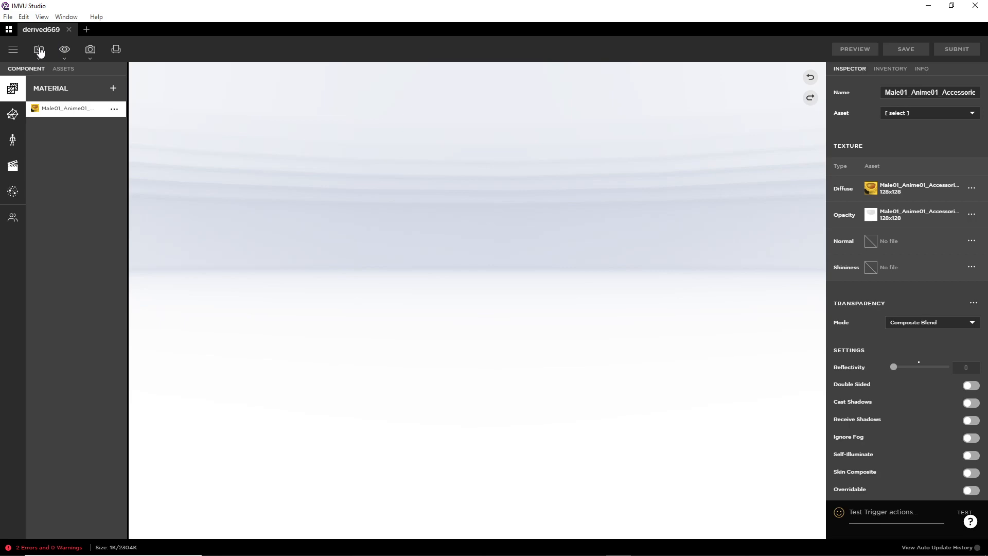
# Choose TP Pet (6).fbx from the Blender 2.8 accessories folder as the FBX file to import
pyautogui.click(39, 51)
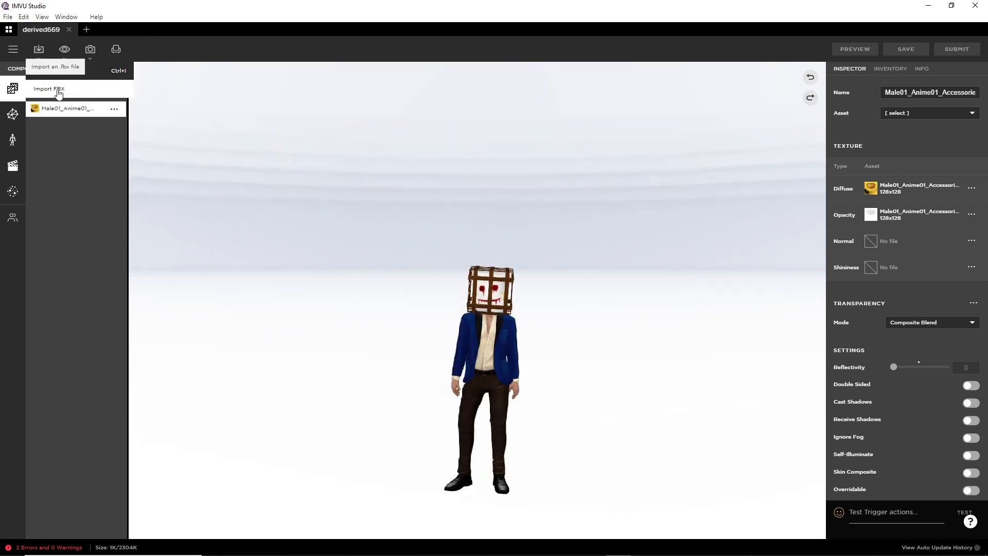
pyautogui.click(56, 92)
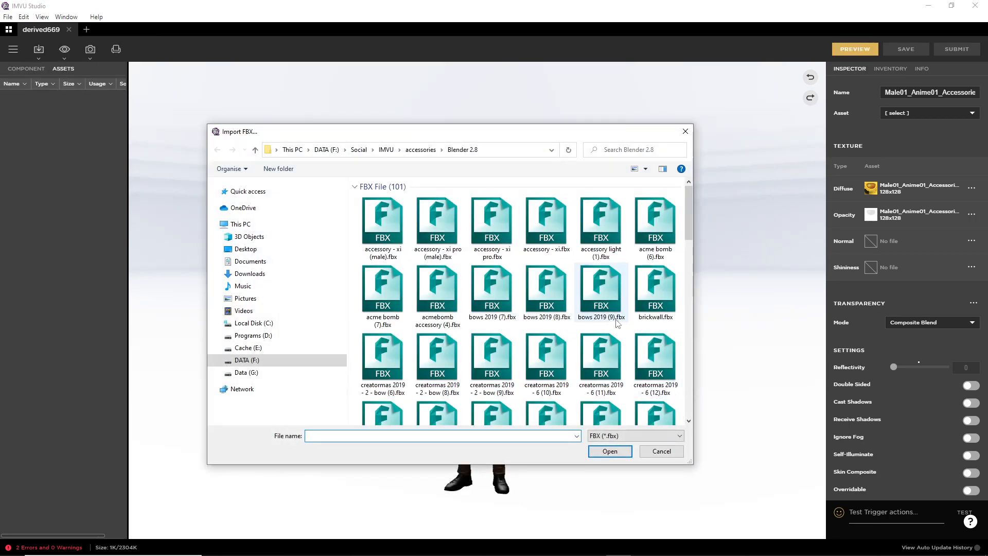
pyautogui.scroll(-5, 611, 327)
pyautogui.scroll(-5, 611, 328)
pyautogui.scroll(2, 656, 323)
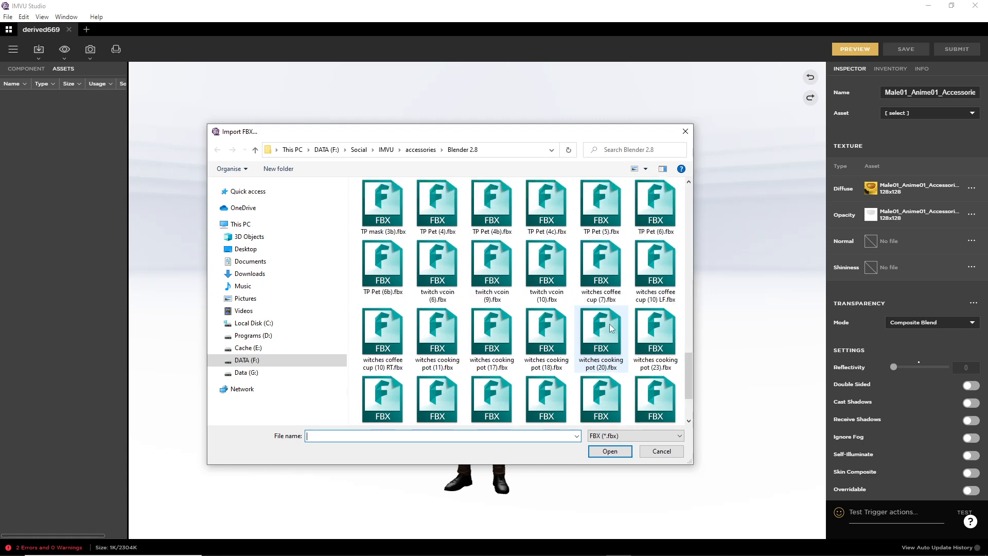
pyautogui.scroll(3, 656, 323)
pyautogui.click(658, 296)
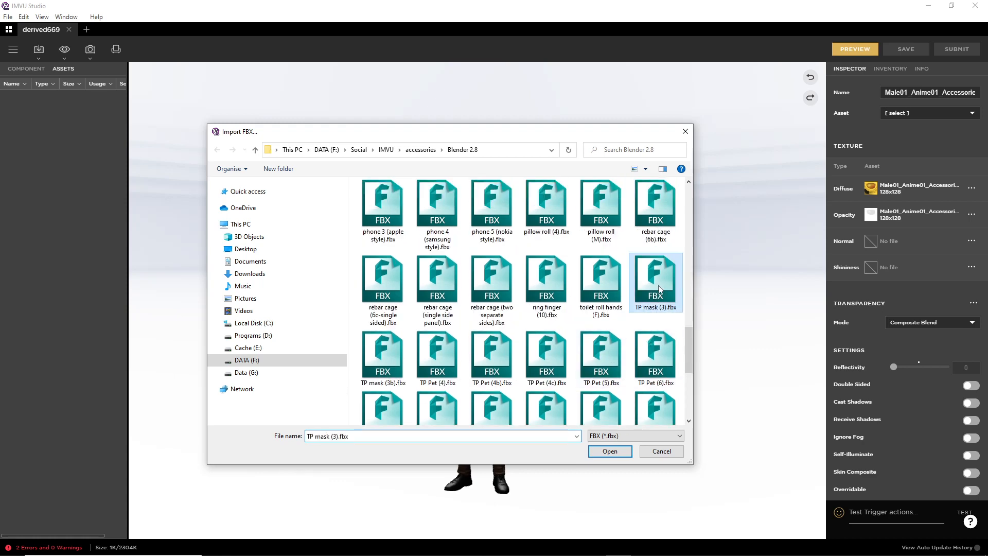
pyautogui.scroll(-2, 657, 322)
pyautogui.click(656, 260)
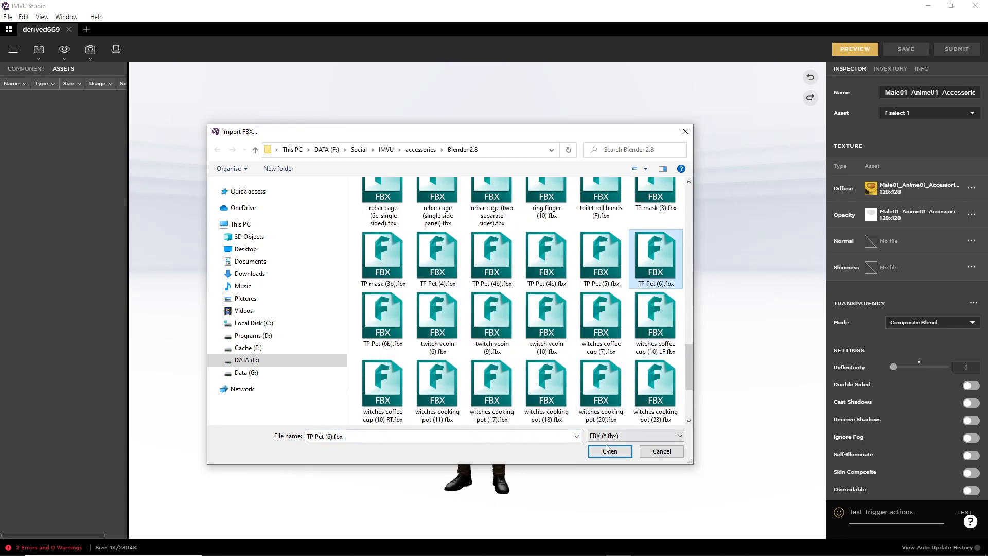
pyautogui.click(610, 451)
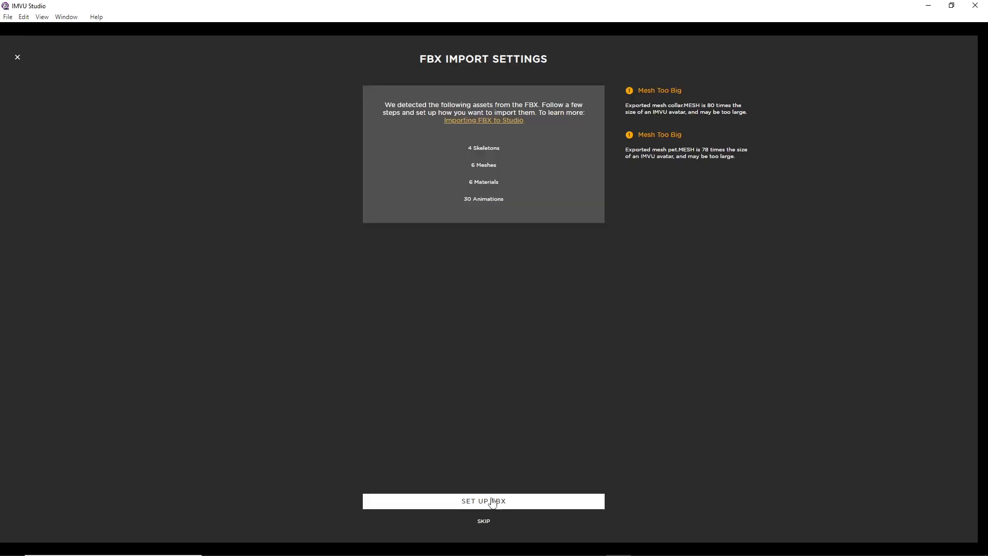
# Set the FBX import scale to 0.01 and import the Female03MasterRoot skeleton with its collar and pet meshes, materials and animations
pyautogui.click(493, 501)
pyautogui.click(420, 105)
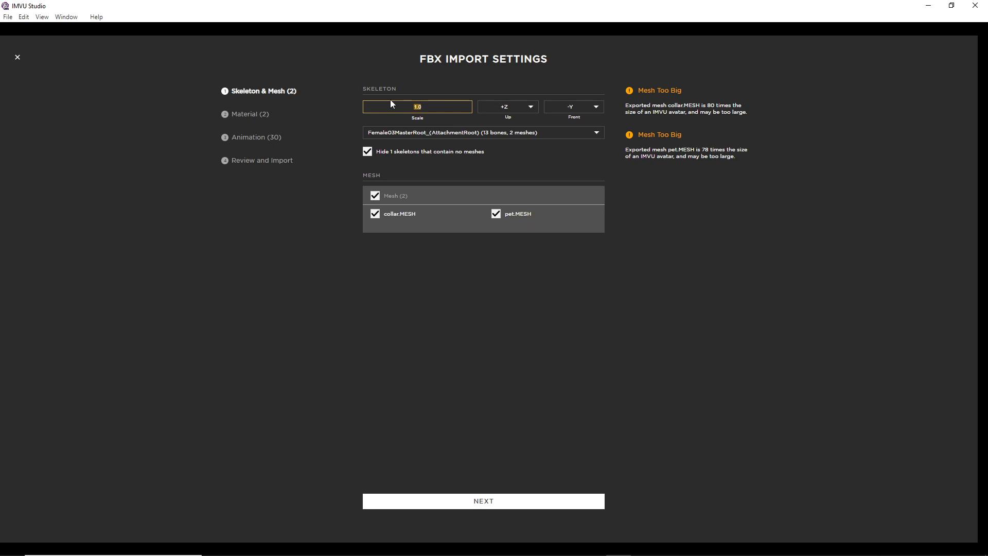
pyautogui.click(422, 132)
pyautogui.click(324, 198)
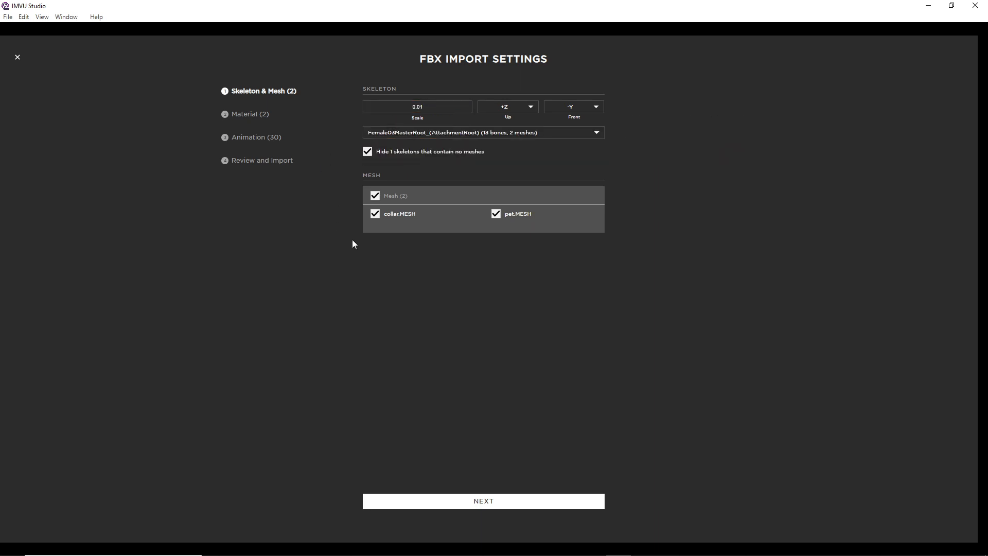
pyautogui.click(515, 499)
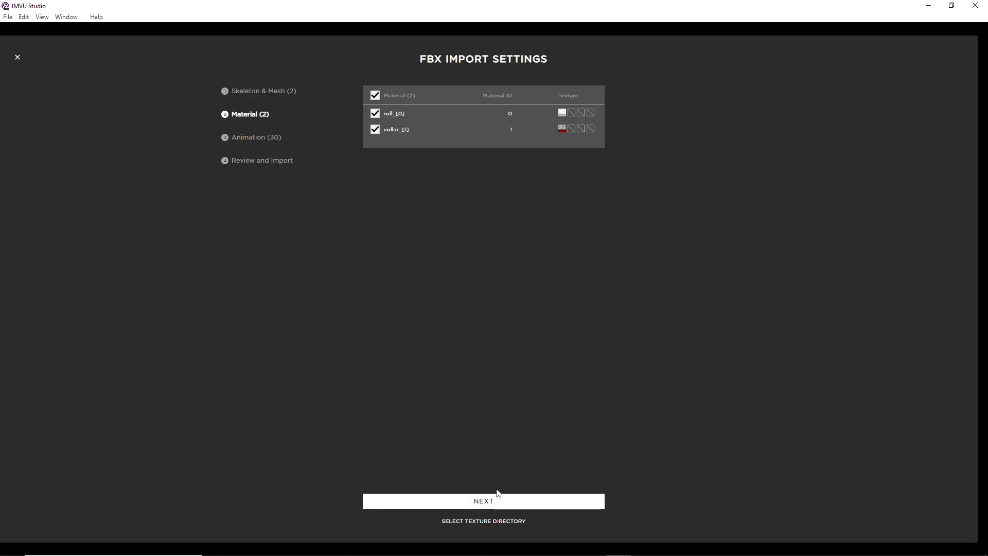
pyautogui.click(496, 499)
pyautogui.click(490, 502)
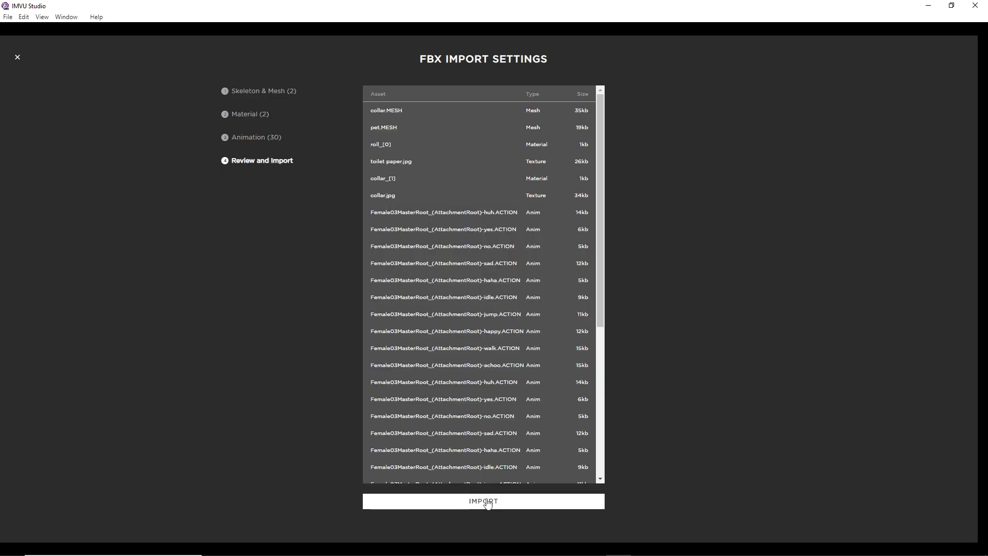
pyautogui.click(488, 502)
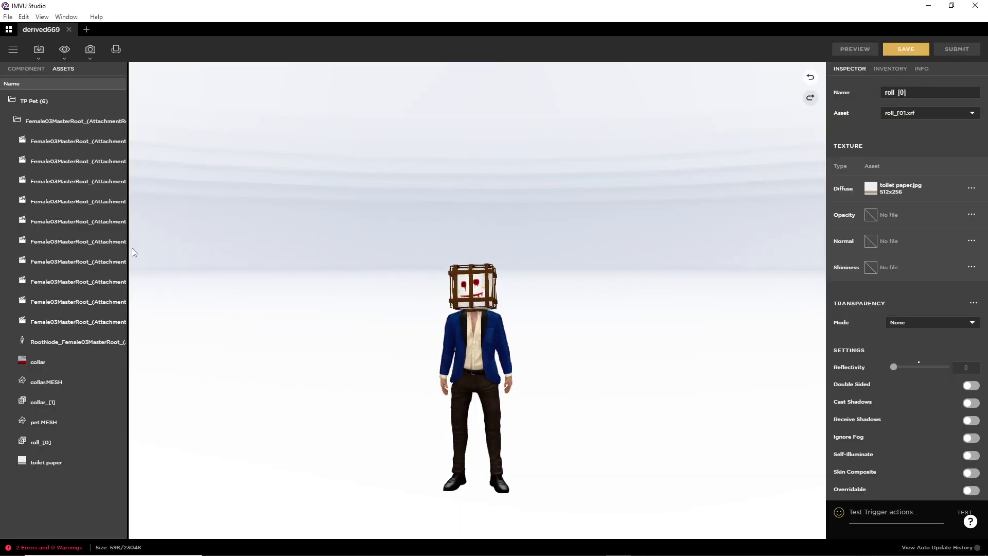
# Rename the imported Female03MasterRoot idle animation asset to ACTION.idle
pyautogui.moveTo(132, 248); pyautogui.dragTo(300, 257)
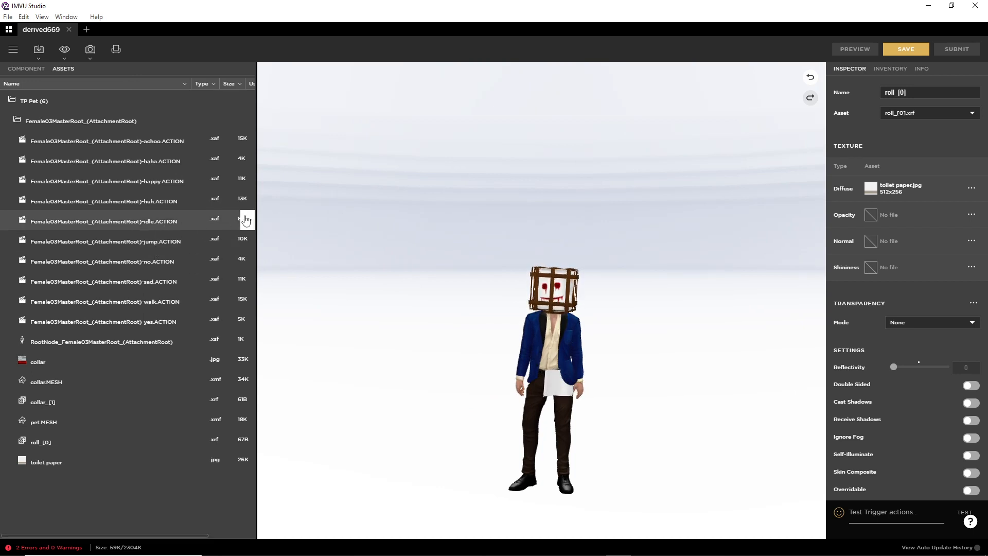
pyautogui.click(246, 220)
pyautogui.click(216, 240)
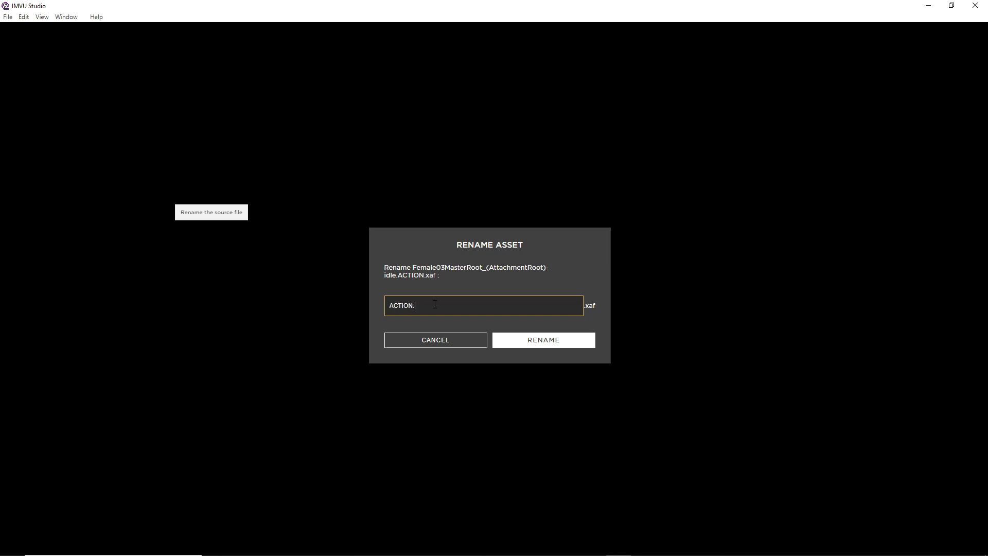
pyautogui.click(521, 341)
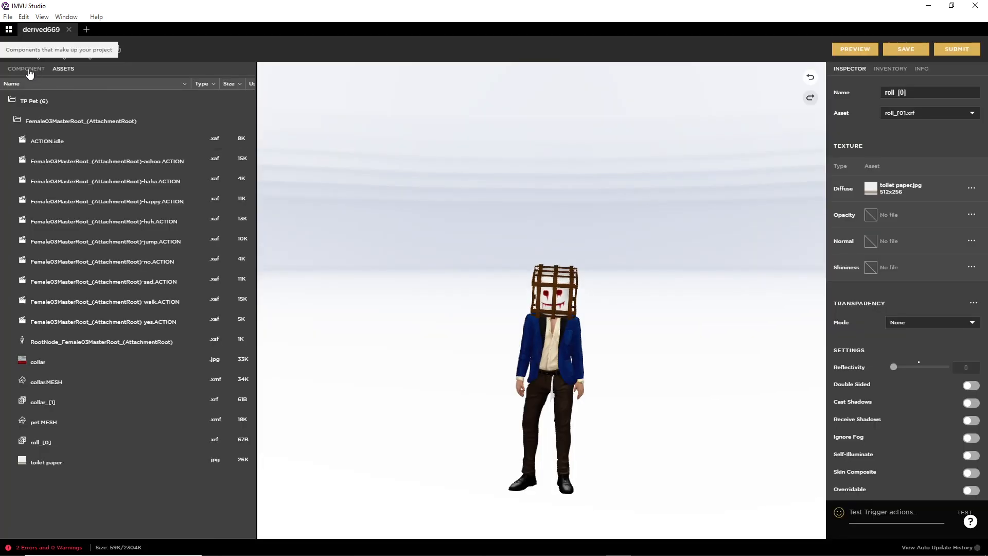
pyautogui.moveTo(257, 185); pyautogui.dragTo(126, 166)
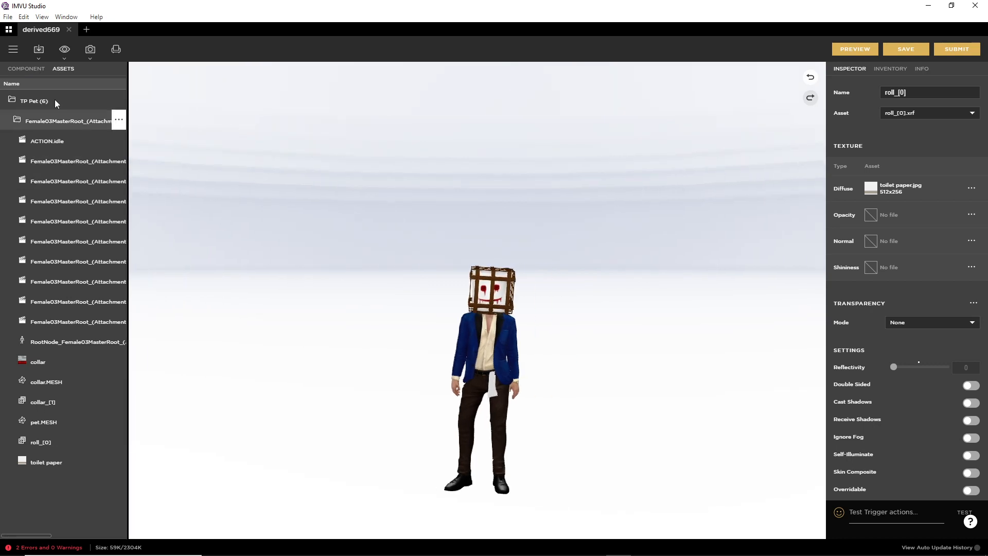
# Set the skeleton's attachment node to Female03MasterRoot, refresh the preview and check the pet standing next to the avatar
pyautogui.click(26, 69)
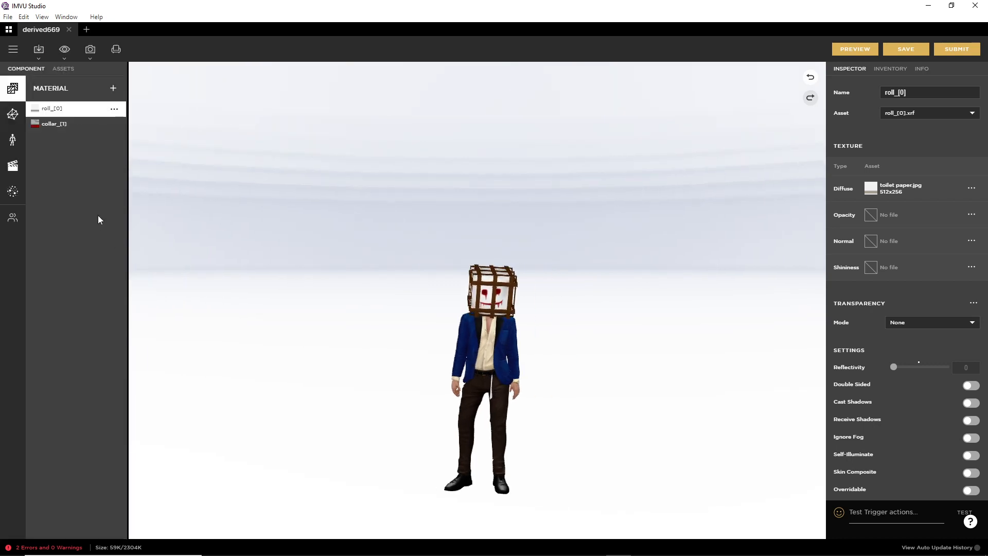
pyautogui.click(12, 140)
pyautogui.scroll(3, 469, 354)
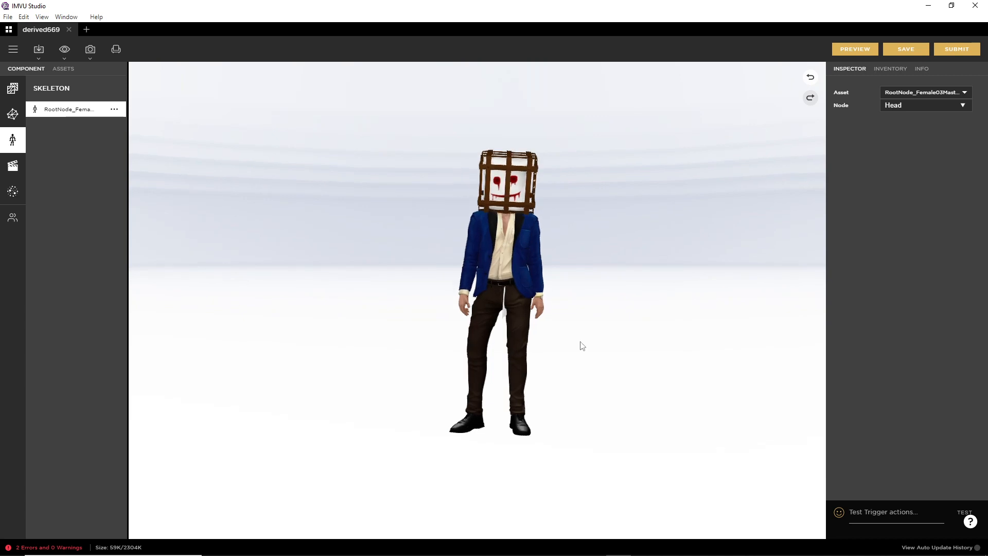
pyautogui.click(923, 104)
pyautogui.click(905, 114)
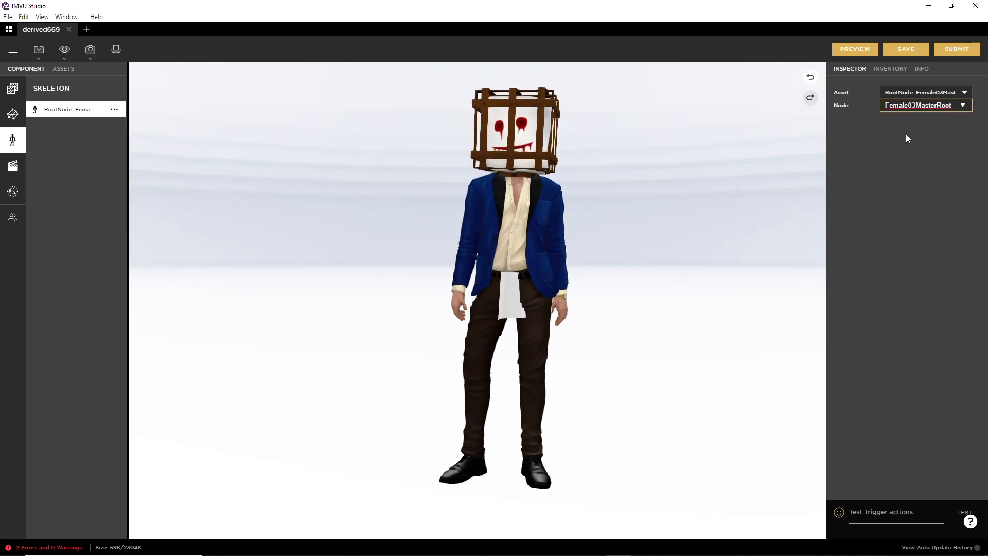
pyautogui.click(854, 49)
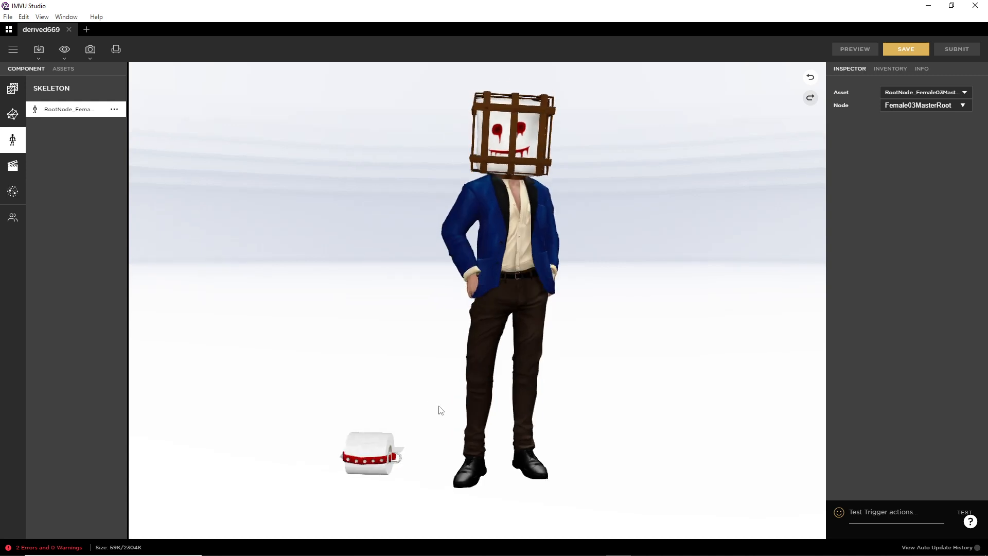
pyautogui.moveTo(439, 407); pyautogui.dragTo(447, 437)
pyautogui.moveTo(447, 437); pyautogui.dragTo(419, 425, button='right')
pyautogui.moveTo(418, 425)
pyautogui.mouseDown()
pyautogui.moveTo(533, 419)
pyautogui.moveTo(390, 416)
pyautogui.moveTo(410, 428)
pyautogui.mouseUp()
pyautogui.scroll(3, 414, 454)
pyautogui.moveTo(413, 454); pyautogui.dragTo(435, 366, button='right')
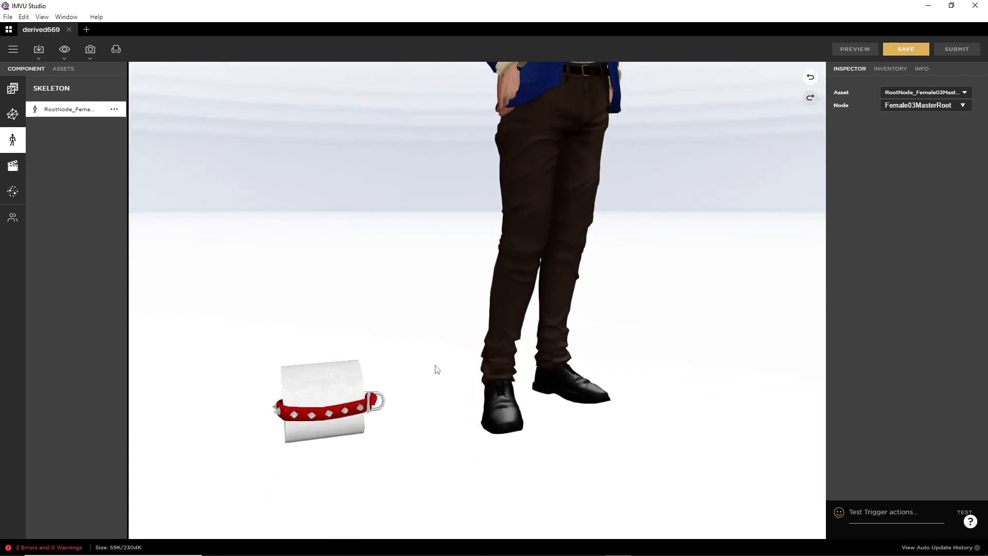
# Add a new action and name its trigger stance.Idle
pyautogui.click(12, 165)
pyautogui.click(114, 88)
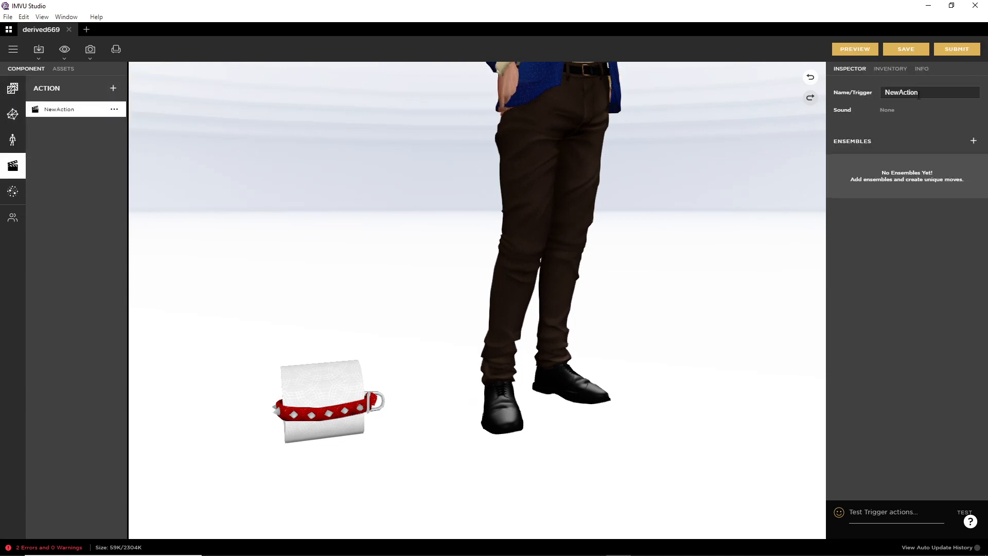
pyautogui.moveTo(918, 93); pyautogui.dragTo(873, 94)
pyautogui.write('st')
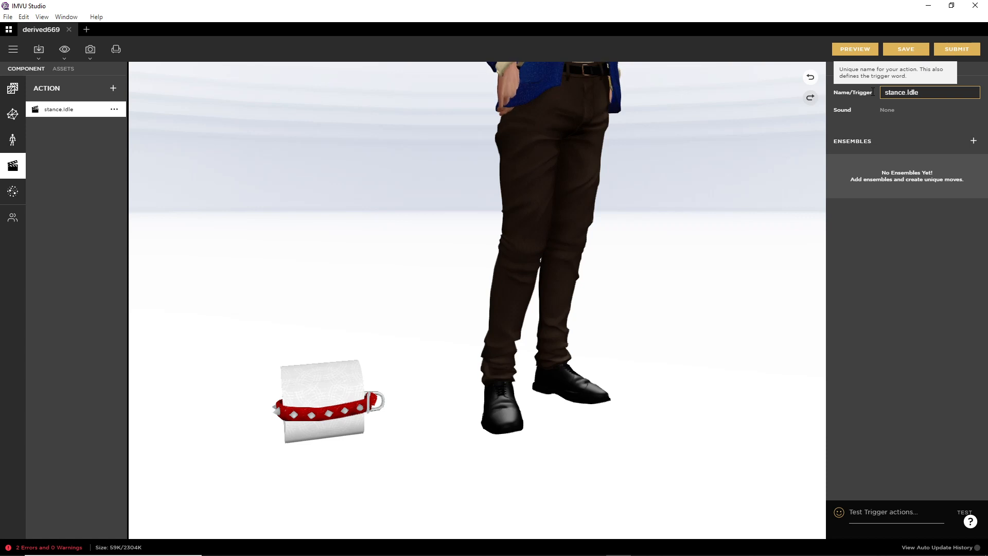
pyautogui.write('ance.Idle')
# Add an ensemble to the stance.Idle action with ACTION.idle.xaf as its skeletal animation
pyautogui.click(973, 140)
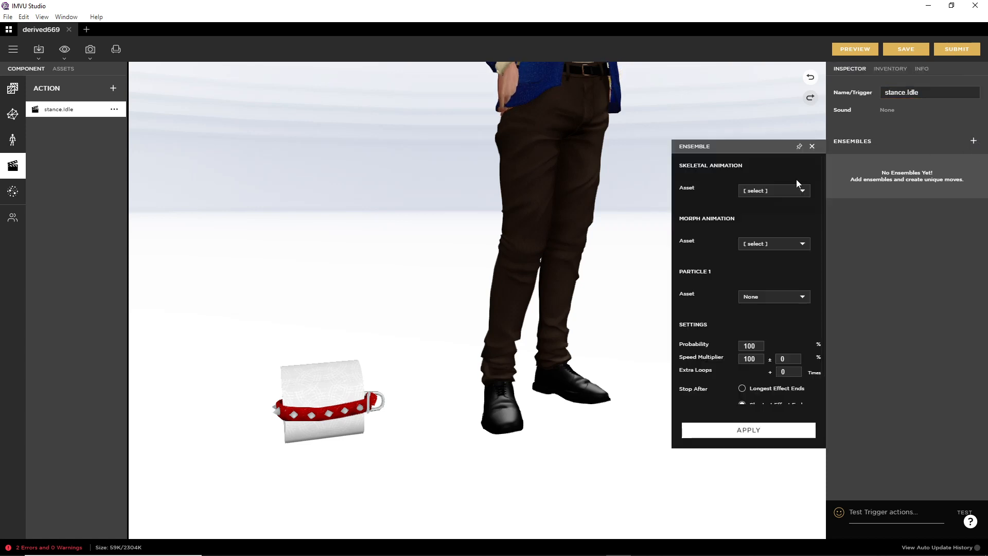
pyautogui.click(793, 190)
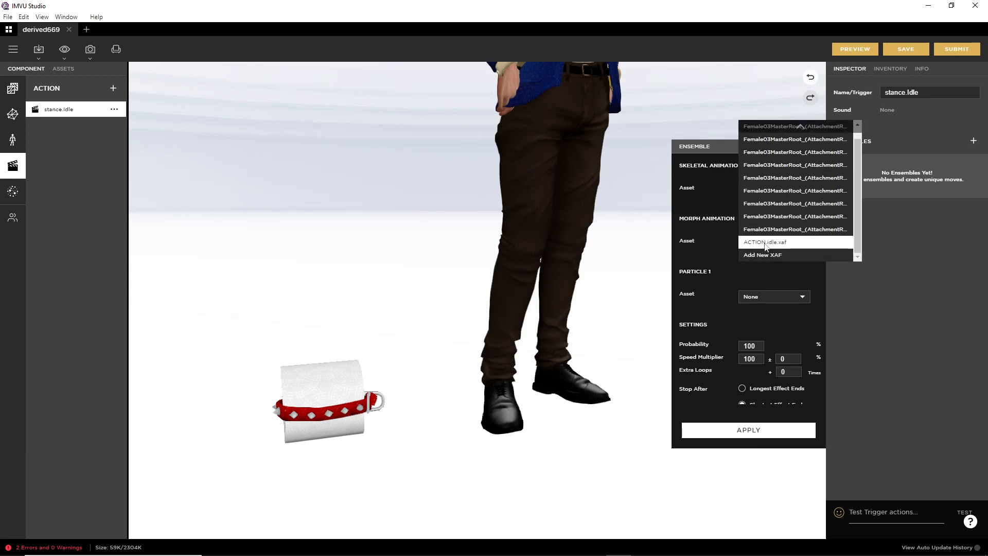
pyautogui.click(766, 221)
pyautogui.moveTo(804, 224); pyautogui.dragTo(780, 224)
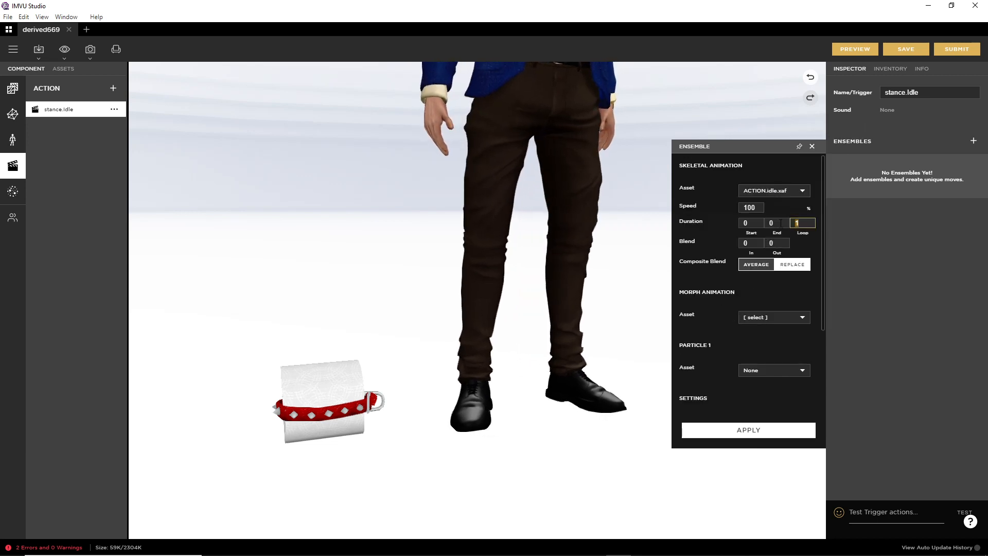
pyautogui.scroll(-2, 731, 400)
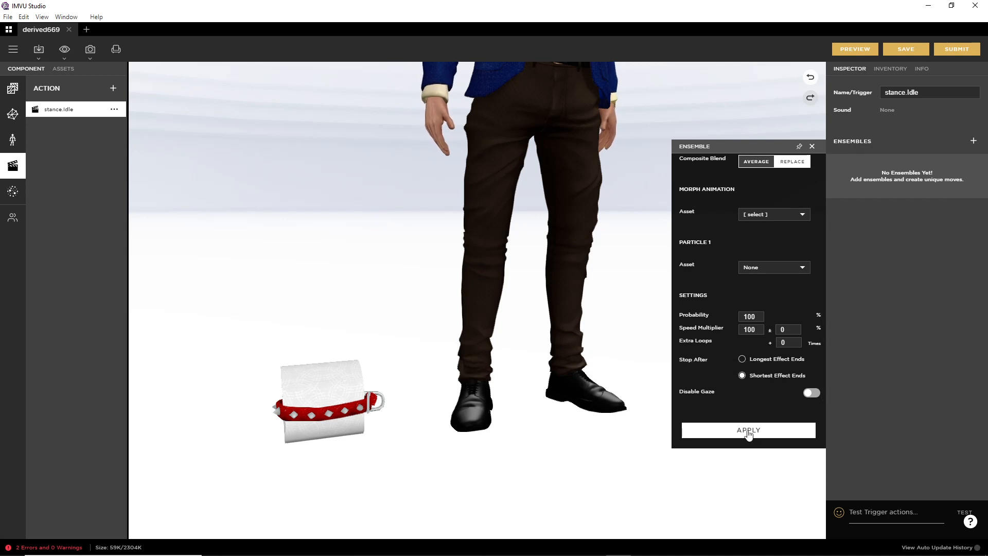
pyautogui.click(747, 431)
# Update the preview and inspect the animated pet's mesh and bones beside the avatar with the skeleton overlay shown
pyautogui.click(857, 50)
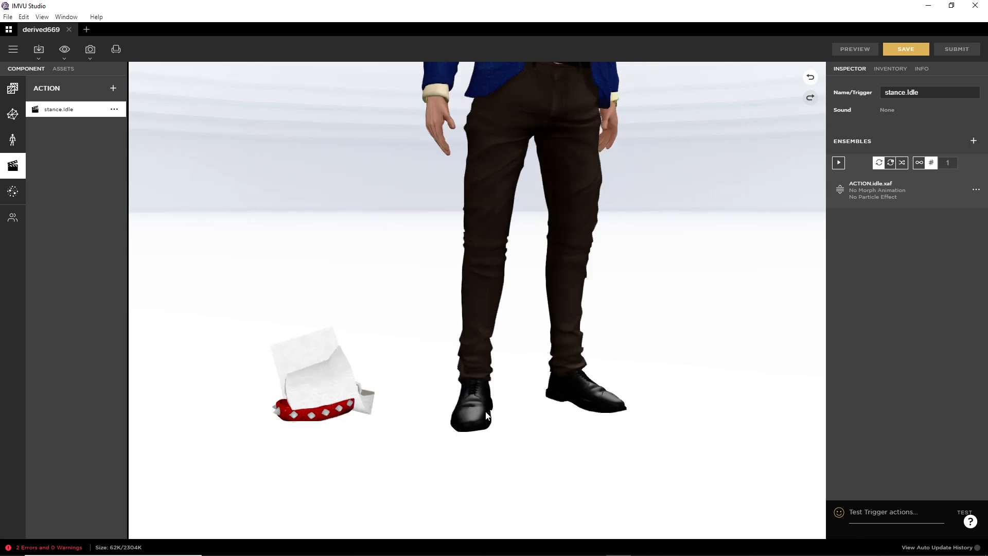
pyautogui.moveTo(485, 412); pyautogui.dragTo(447, 409)
pyautogui.moveTo(448, 408); pyautogui.dragTo(476, 360, button='right')
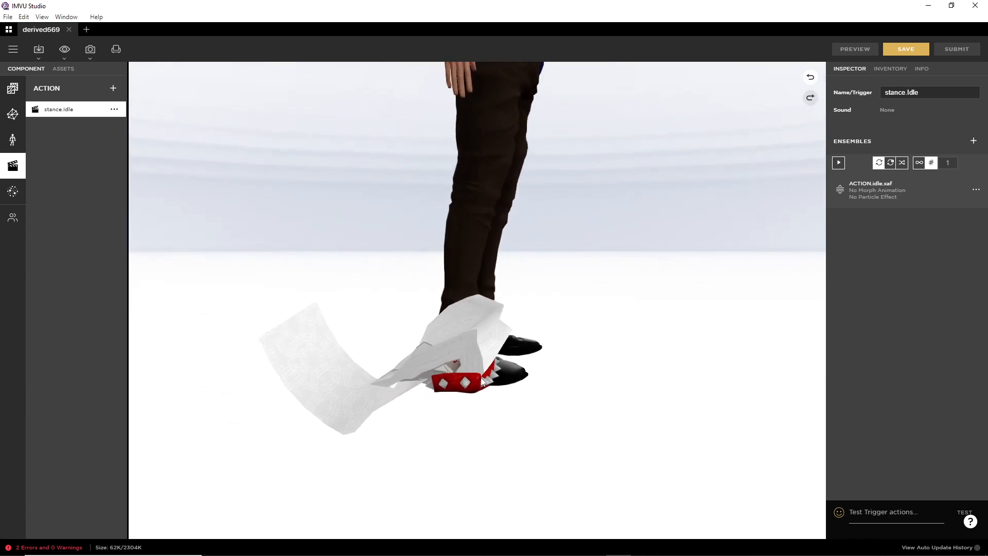
pyautogui.scroll(3, 470, 412)
pyautogui.moveTo(470, 412); pyautogui.dragTo(418, 334)
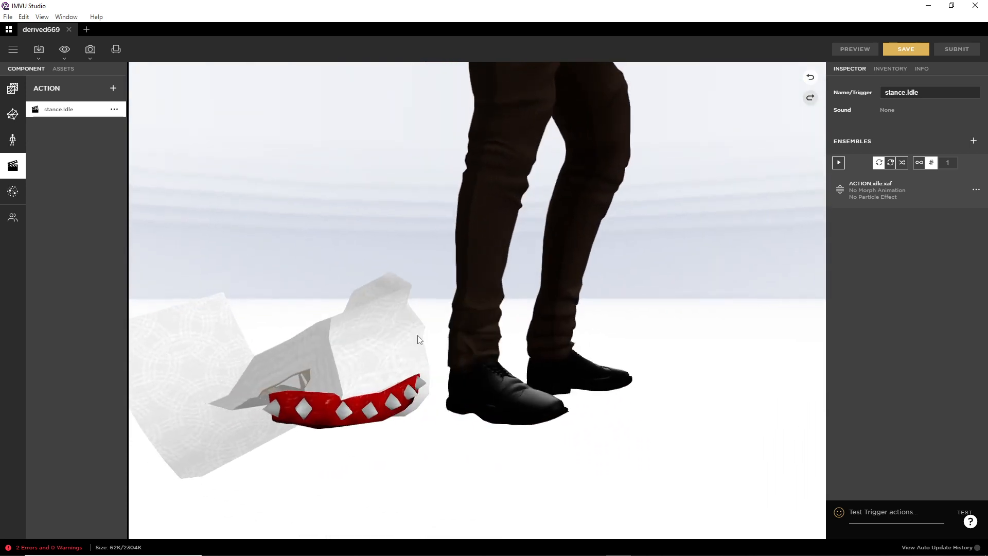
pyautogui.click(64, 52)
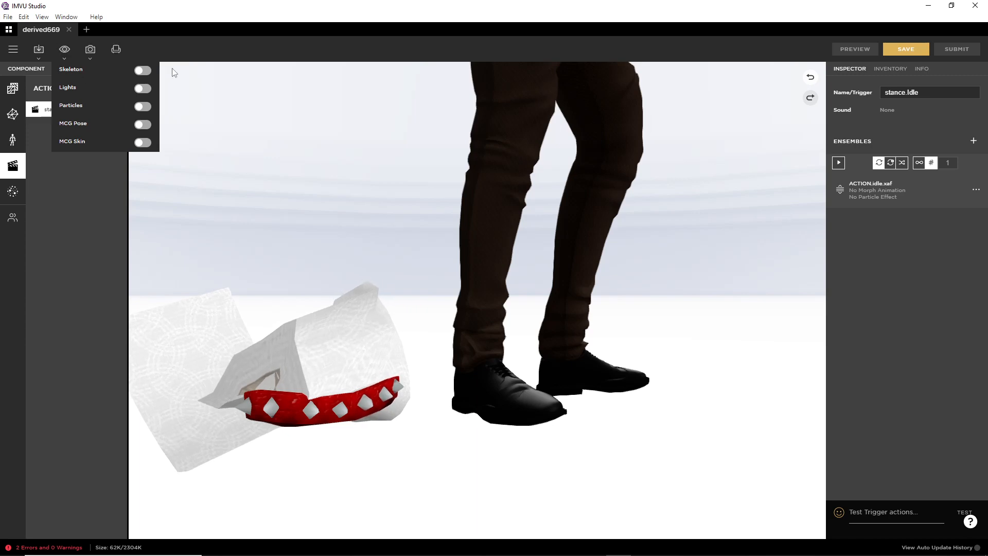
pyautogui.moveTo(406, 410); pyautogui.dragTo(379, 419)
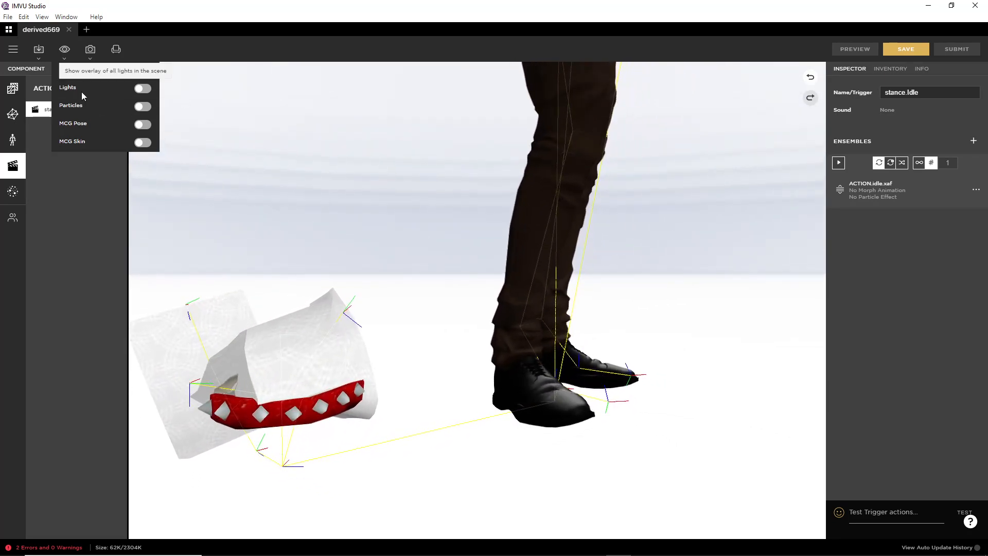
# Close the derived669 project without saving and derive a new product from the men's Accessories category
pyautogui.click(69, 30)
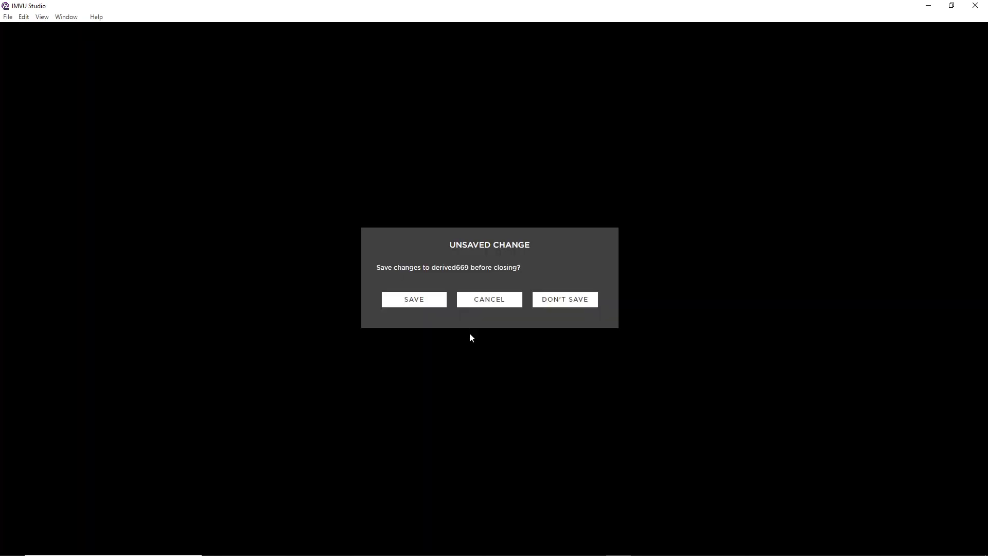
pyautogui.click(554, 303)
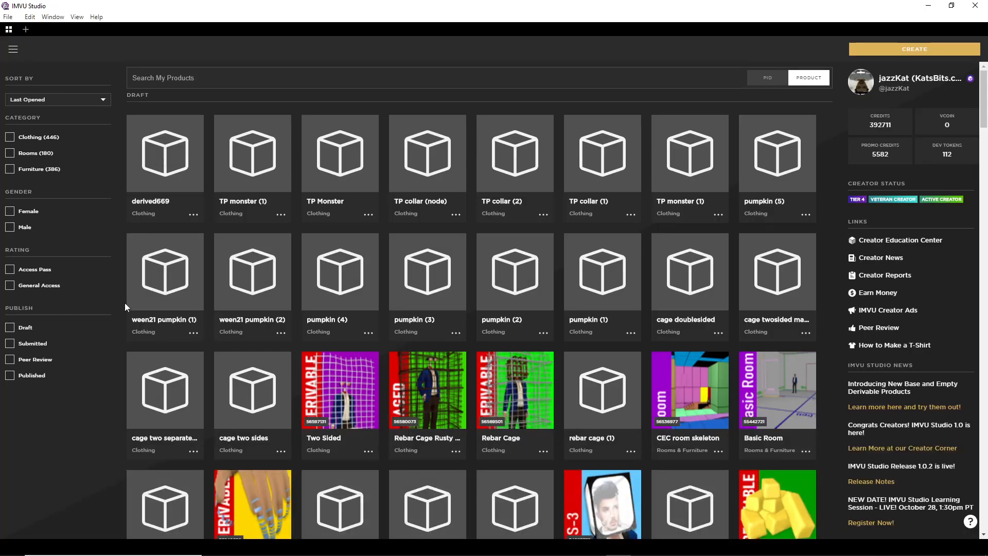
pyautogui.click(917, 50)
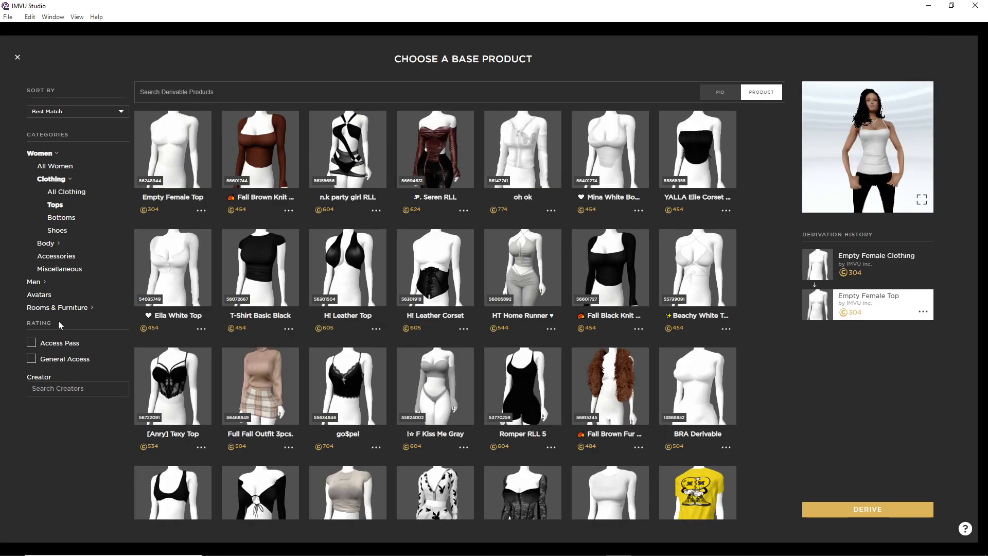
pyautogui.click(34, 282)
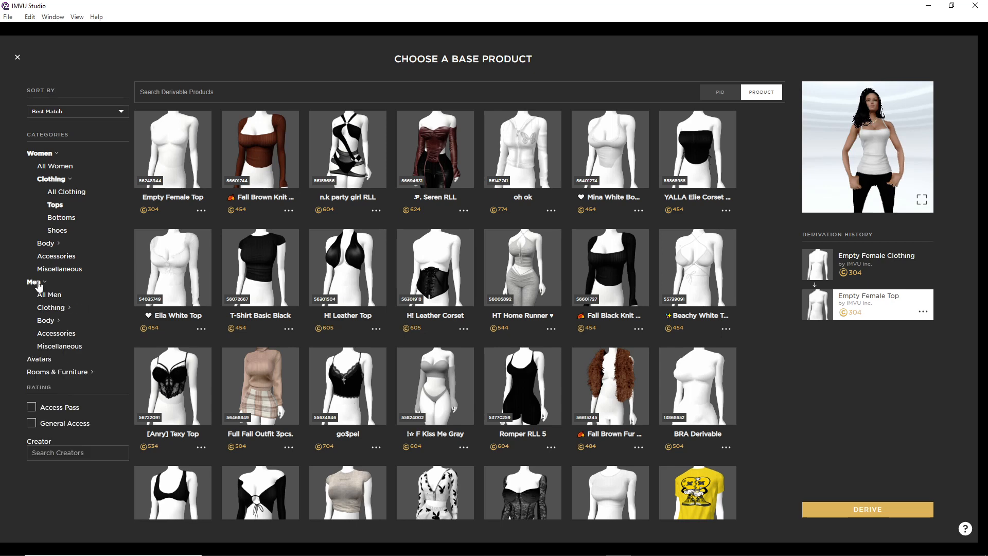
pyautogui.click(54, 334)
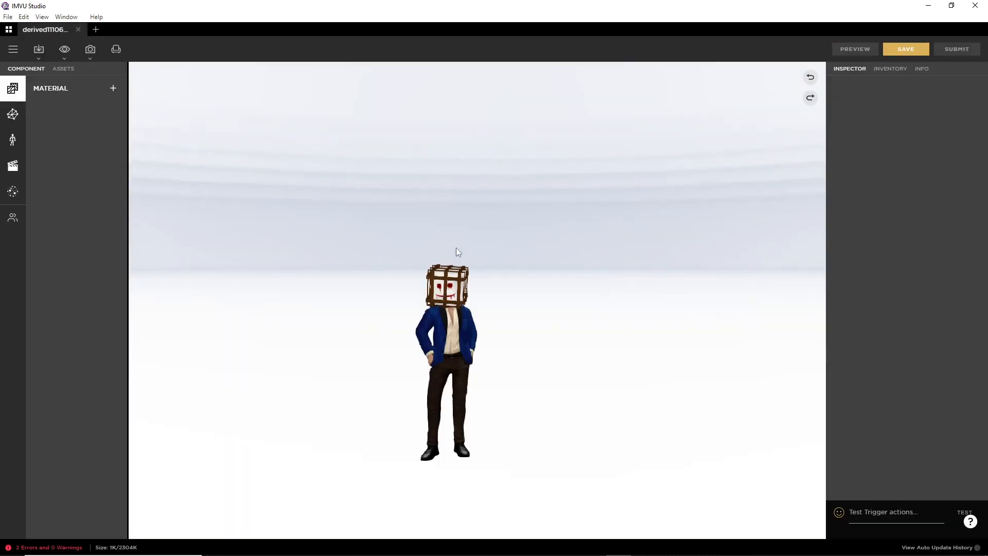
# Choose TP Pet (6).fbx from the Blender 2.8 folder for FBX import
pyautogui.click(40, 52)
pyautogui.click(51, 87)
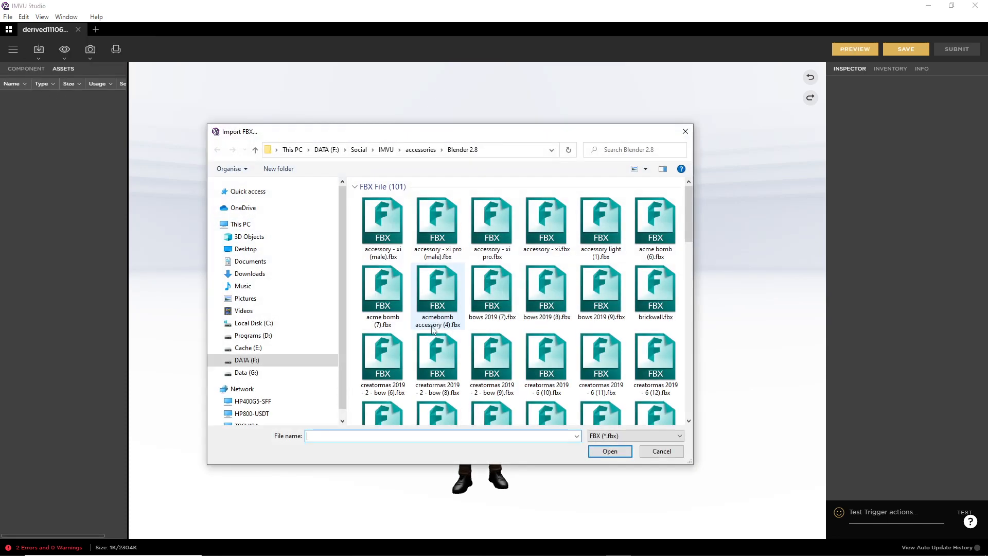
pyautogui.scroll(-15, 577, 335)
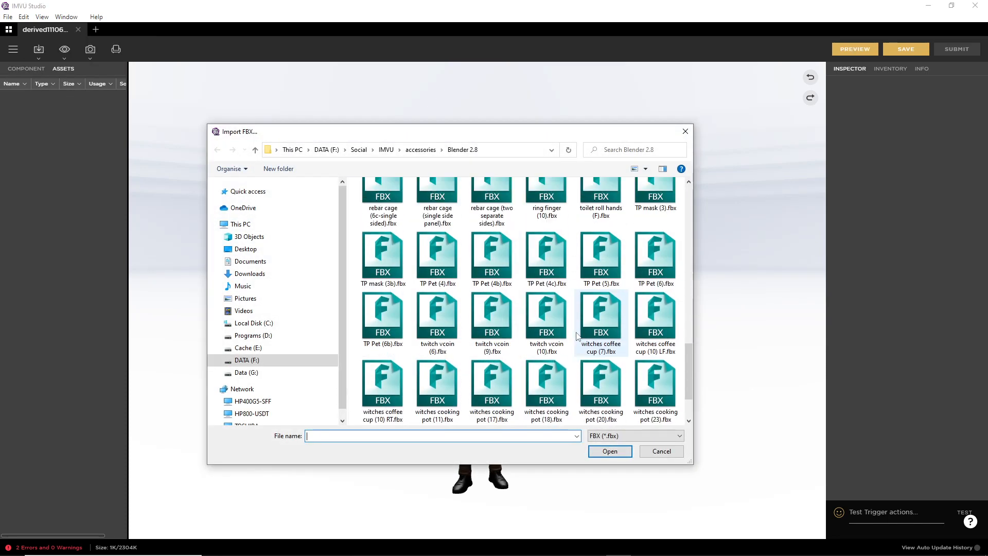
pyautogui.click(610, 452)
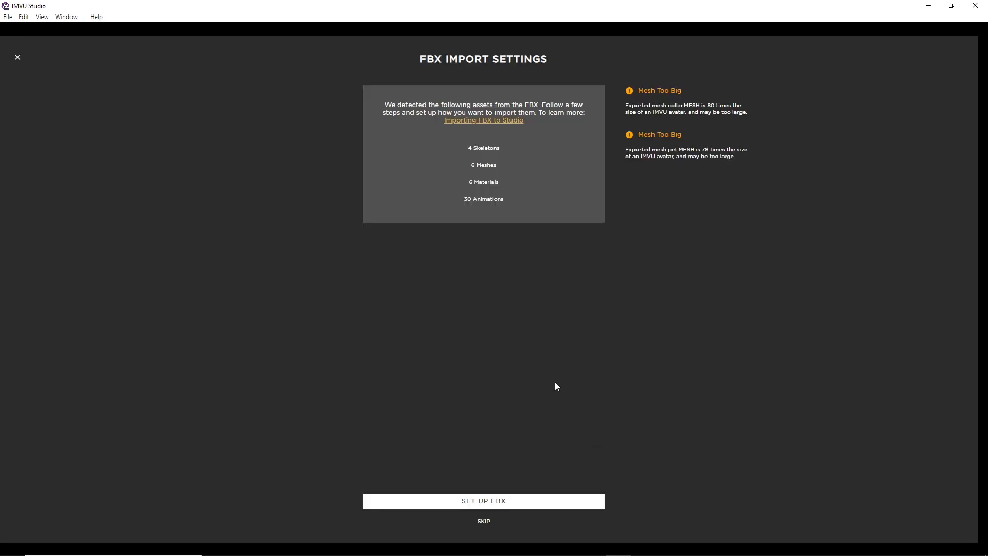
# Import the FBX at scale 0.01 using the Female03MasterRoot_(AttachmentRoot) skeleton, with both meshes and both materials included
pyautogui.click(496, 499)
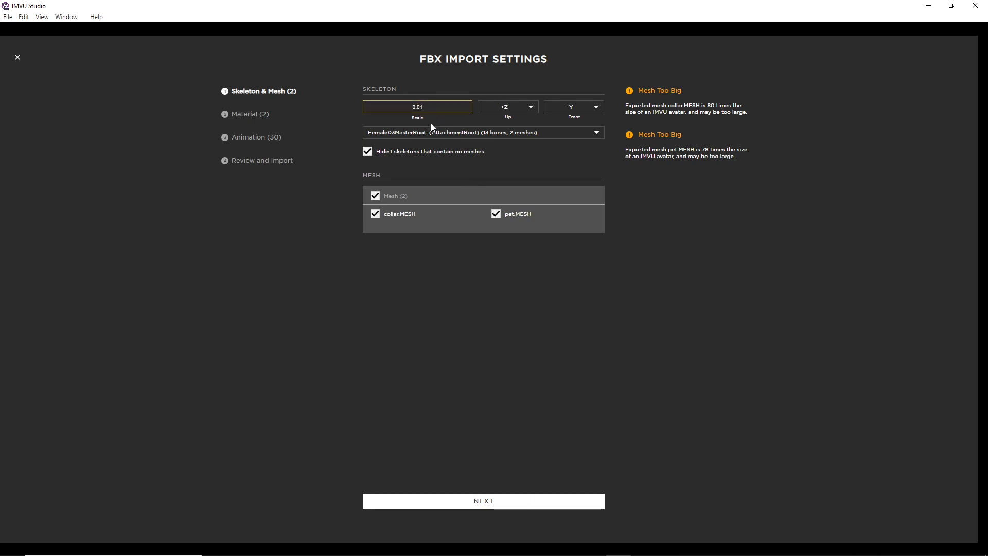
pyautogui.click(445, 134)
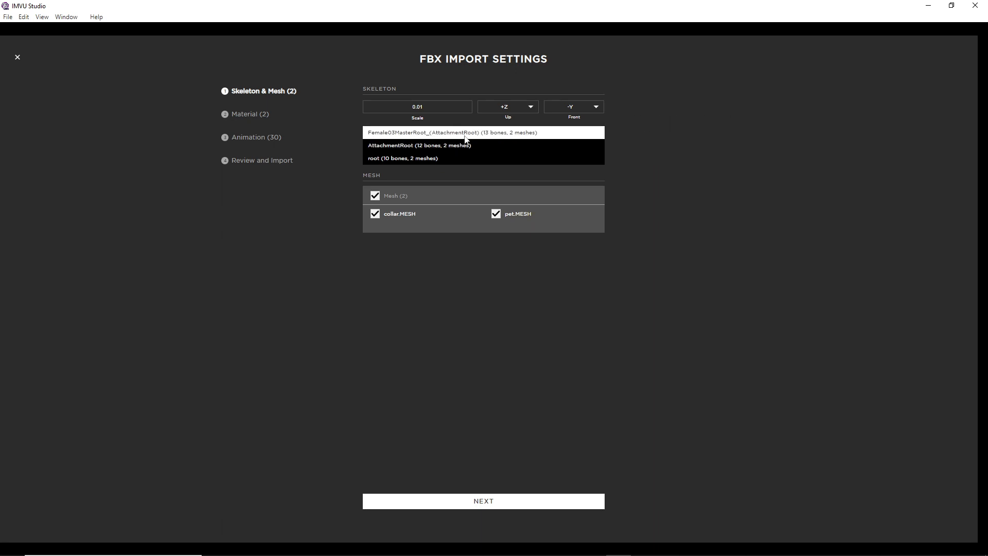
pyautogui.click(492, 135)
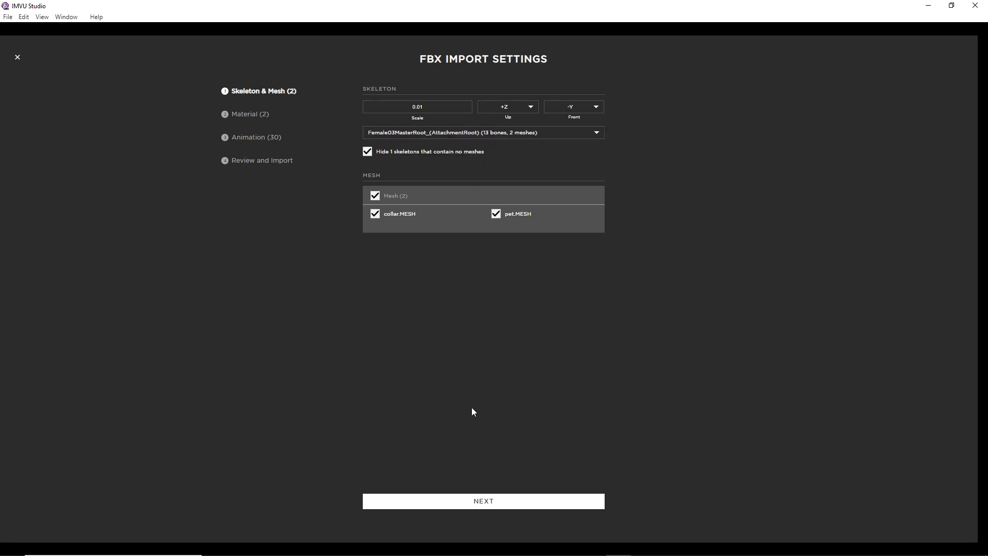
pyautogui.click(502, 507)
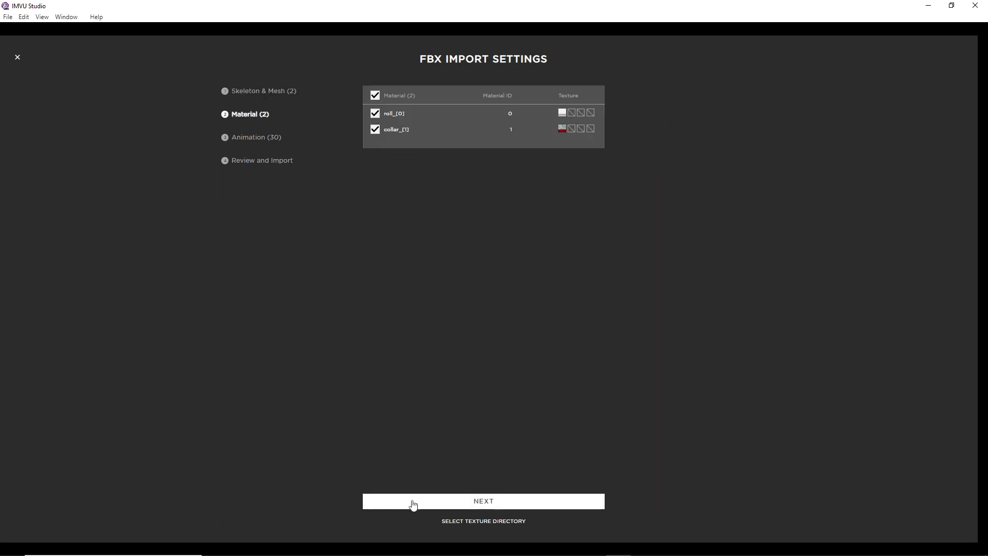
pyautogui.click(489, 505)
pyautogui.click(485, 509)
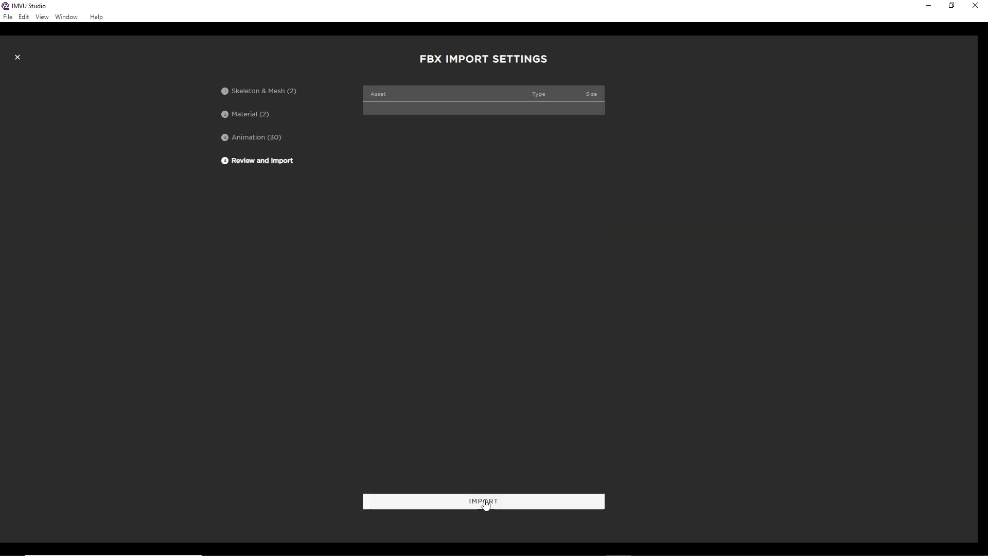
pyautogui.click(488, 506)
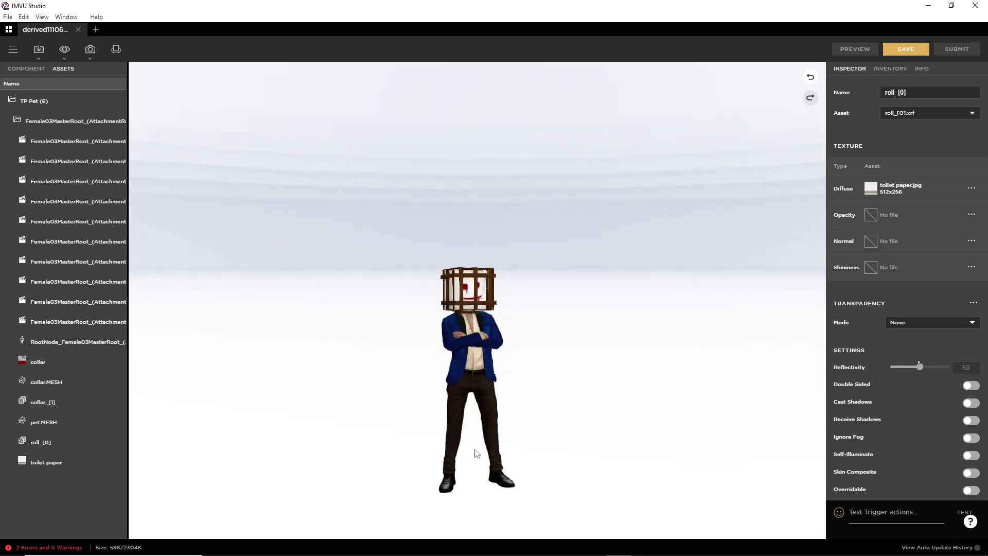
# Examine the avatar's caged head and upper body up close from several angles
pyautogui.scroll(6, 433, 448)
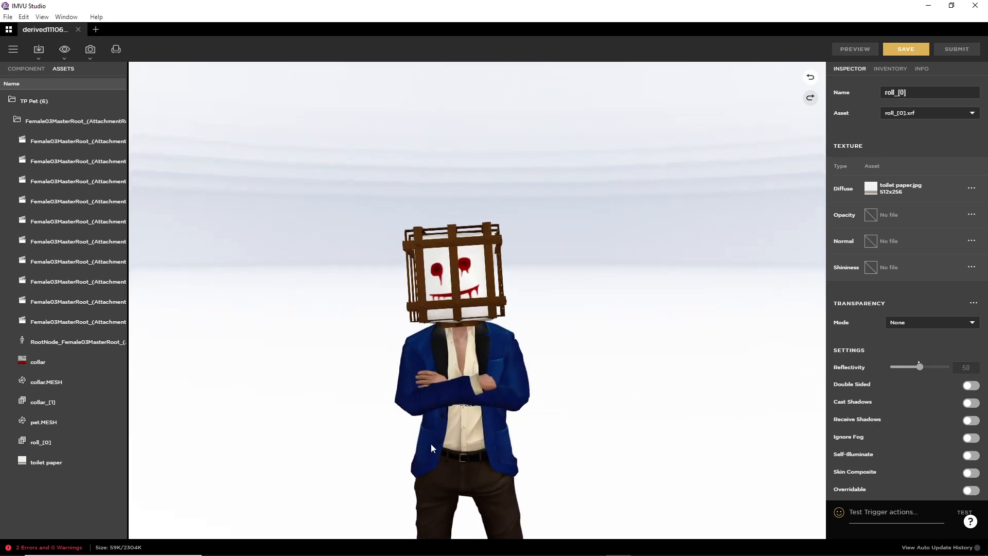
pyautogui.moveTo(430, 444); pyautogui.dragTo(444, 334, button='right')
pyautogui.moveTo(490, 339); pyautogui.dragTo(536, 341)
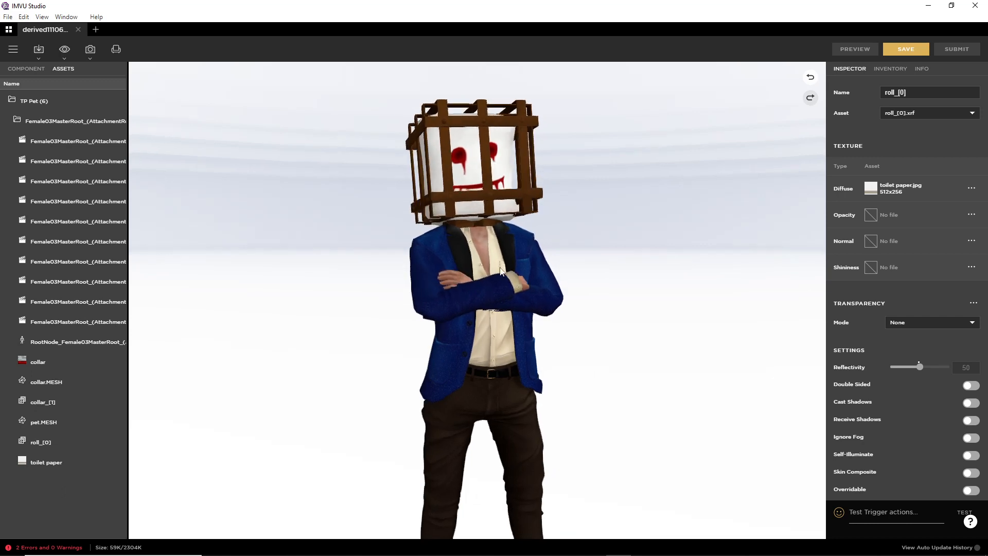
pyautogui.moveTo(472, 271)
pyautogui.mouseDown()
pyautogui.moveTo(600, 269)
pyautogui.moveTo(688, 214)
pyautogui.moveTo(687, 226)
pyautogui.moveTo(466, 280)
pyautogui.mouseUp()
pyautogui.scroll(6, 553, 282)
pyautogui.moveTo(553, 282); pyautogui.dragTo(476, 365, button='right')
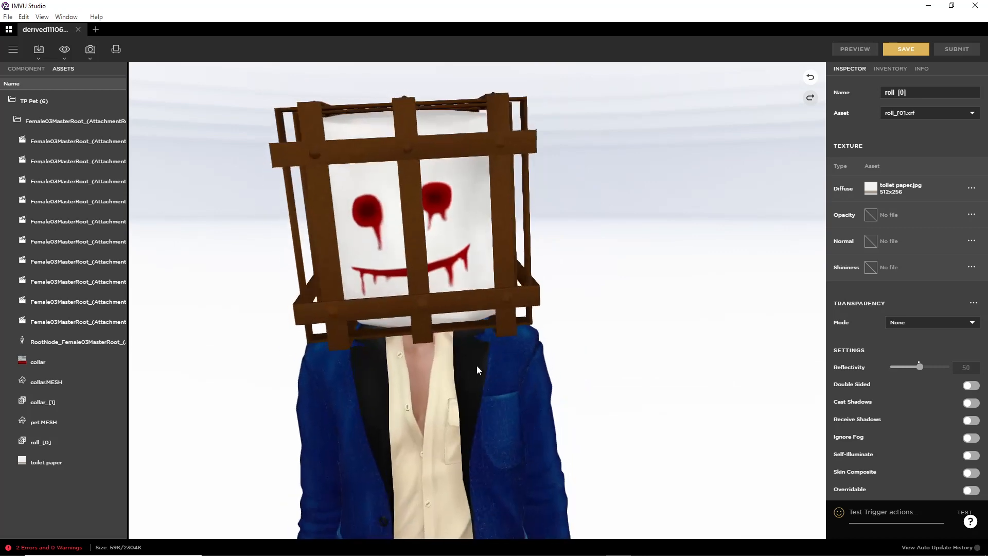
pyautogui.moveTo(397, 393)
pyautogui.mouseDown()
pyautogui.moveTo(406, 316)
pyautogui.moveTo(533, 326)
pyautogui.moveTo(443, 346)
pyautogui.moveTo(491, 291)
pyautogui.moveTo(454, 324)
pyautogui.moveTo(498, 431)
pyautogui.mouseUp()
pyautogui.hotkey('ctrl', '2')
pyautogui.press('Escape')
pyautogui.moveTo(483, 309)
pyautogui.mouseDown()
pyautogui.moveTo(504, 319)
pyautogui.moveTo(482, 329)
pyautogui.moveTo(486, 283)
pyautogui.moveTo(482, 343)
pyautogui.mouseUp()
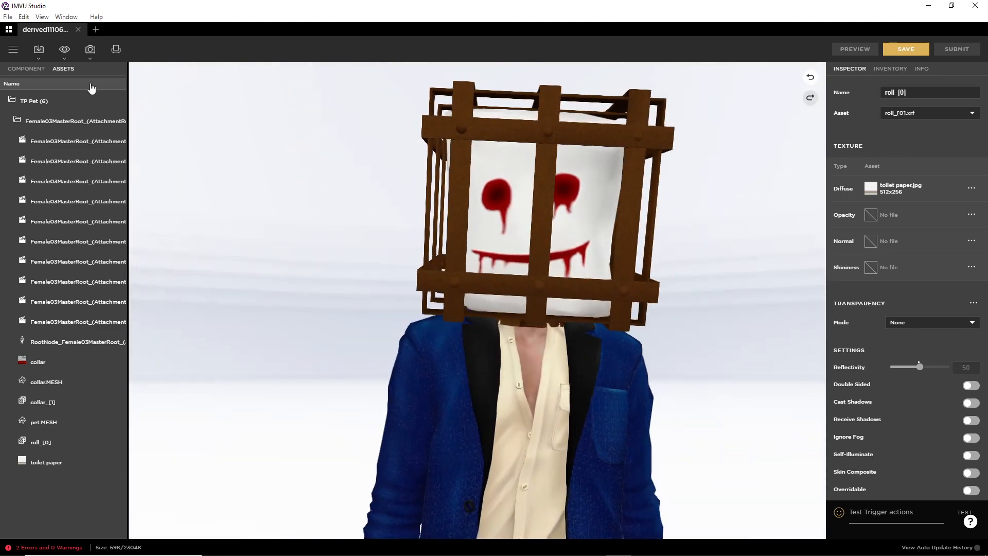
# Attach the imported skeleton to the Female03MasterRoot node, update the preview and view the pet beside the avatar's feet
pyautogui.click(26, 68)
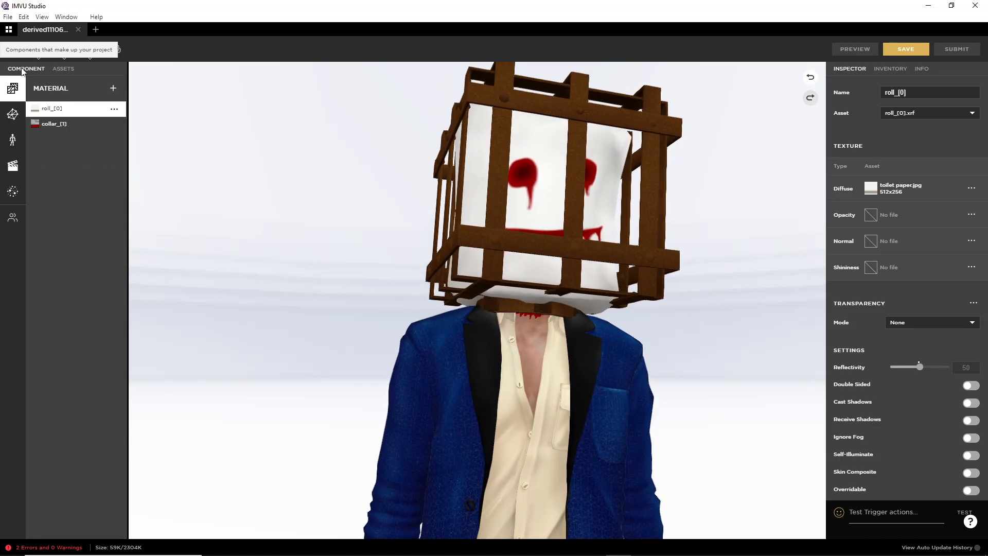
pyautogui.click(14, 141)
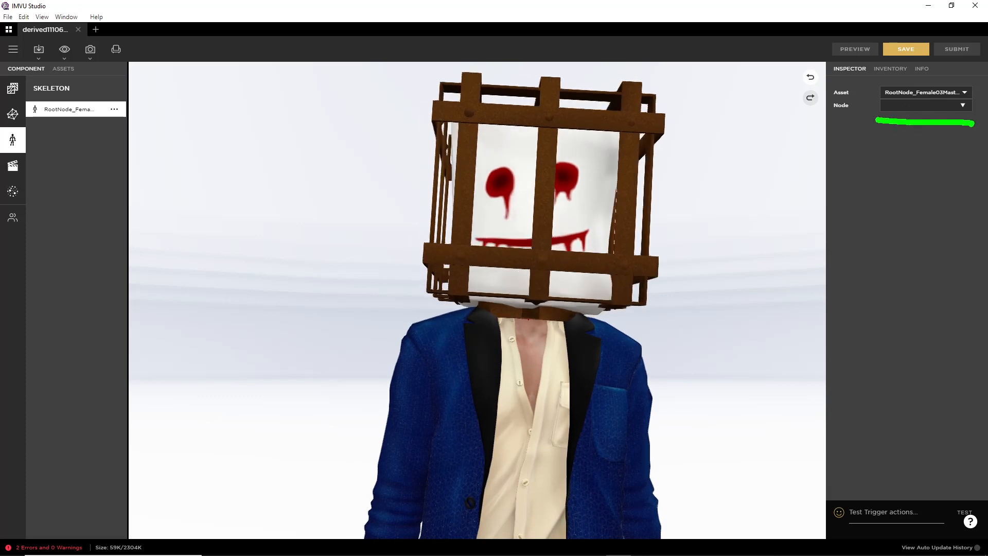
pyautogui.click(963, 106)
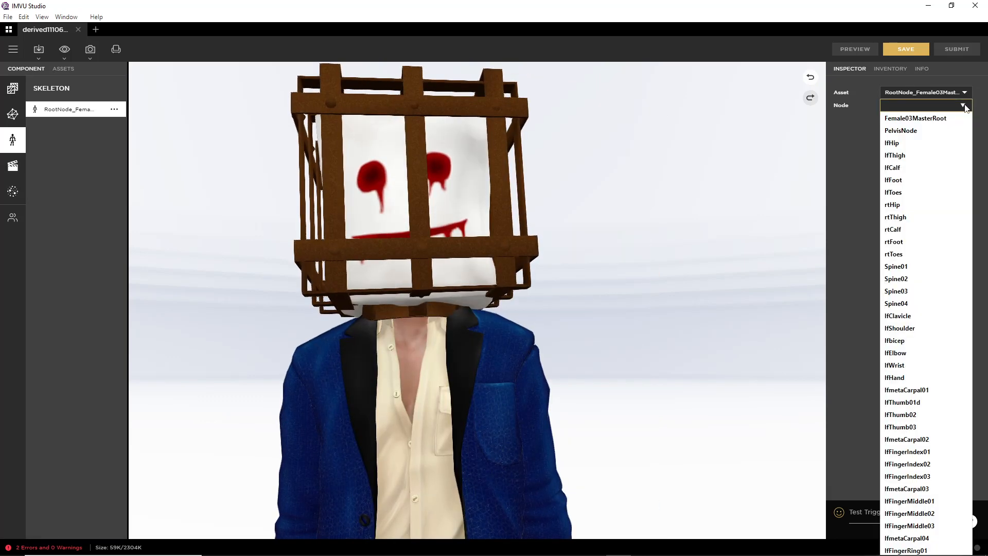
pyautogui.click(923, 119)
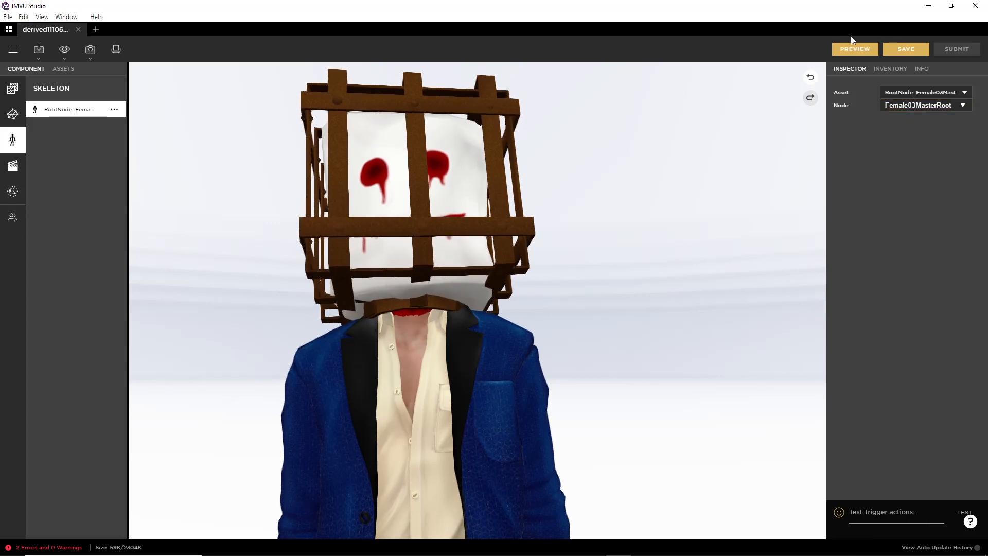
pyautogui.click(852, 50)
pyautogui.scroll(-6, 483, 414)
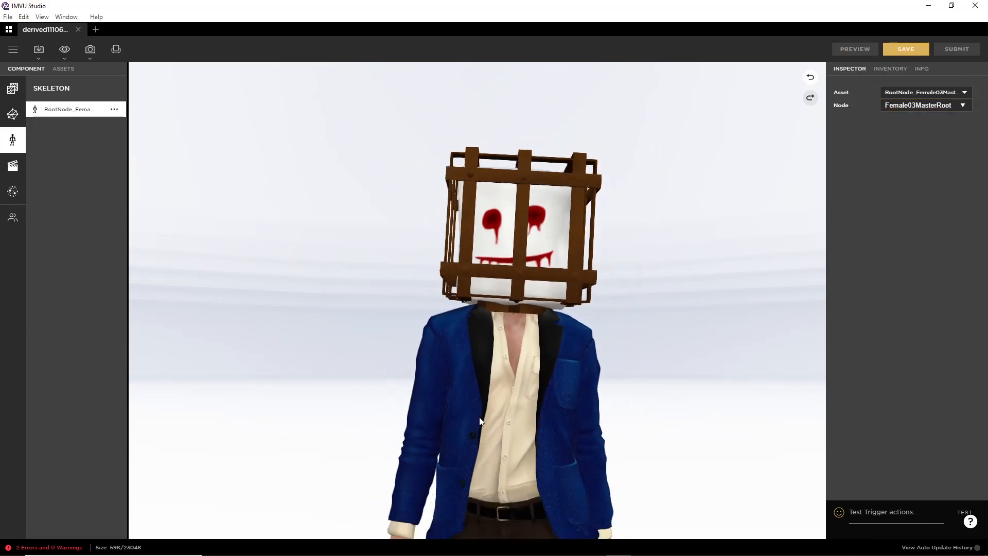
pyautogui.moveTo(474, 431); pyautogui.dragTo(474, 128, button='right')
pyautogui.moveTo(449, 223); pyautogui.dragTo(466, 269)
pyautogui.scroll(7, 465, 270)
pyautogui.scroll(-4, 455, 310)
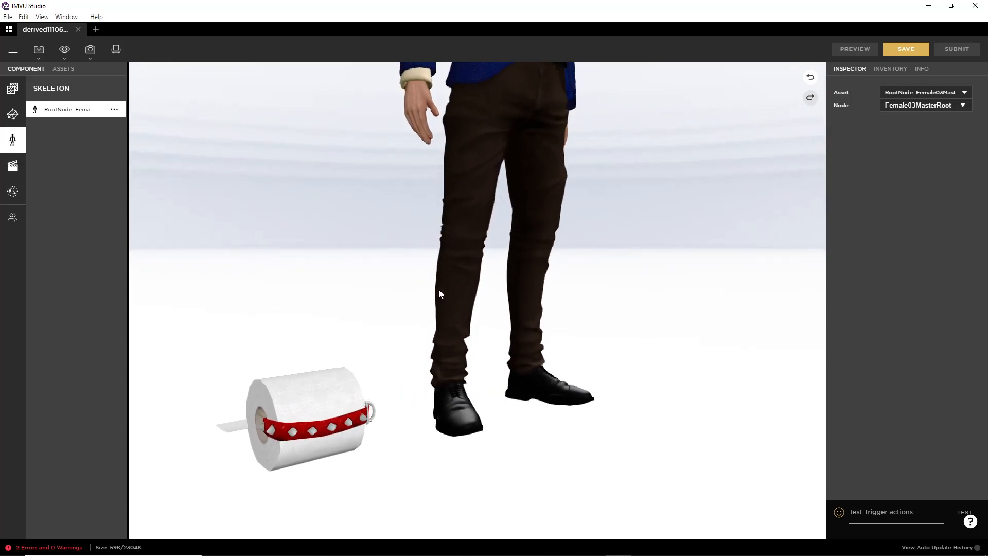
# Rename the Female03MasterRoot_(AttachmentRoot)-idle.ACTION animation asset as ACTION.idle
pyautogui.click(63, 70)
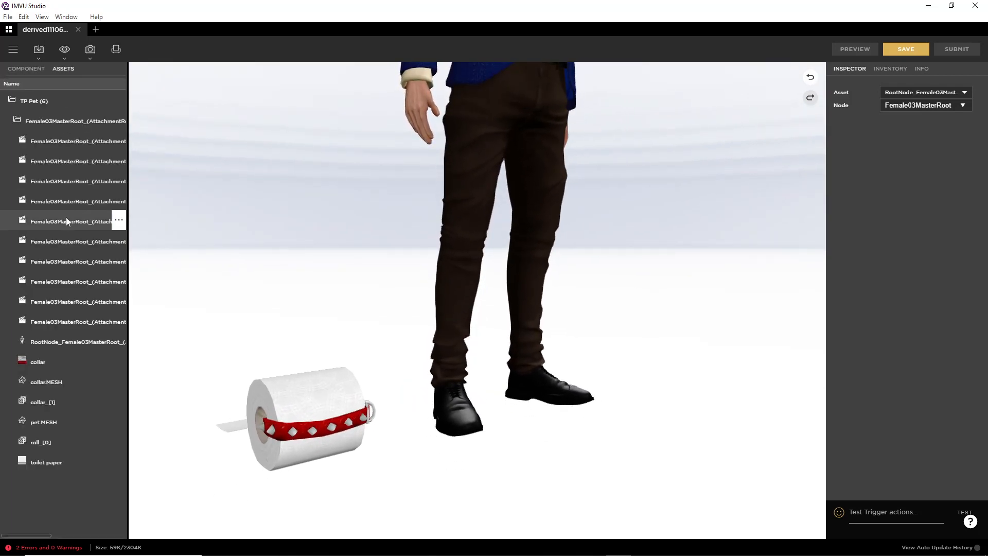
pyautogui.moveTo(129, 245); pyautogui.dragTo(329, 247)
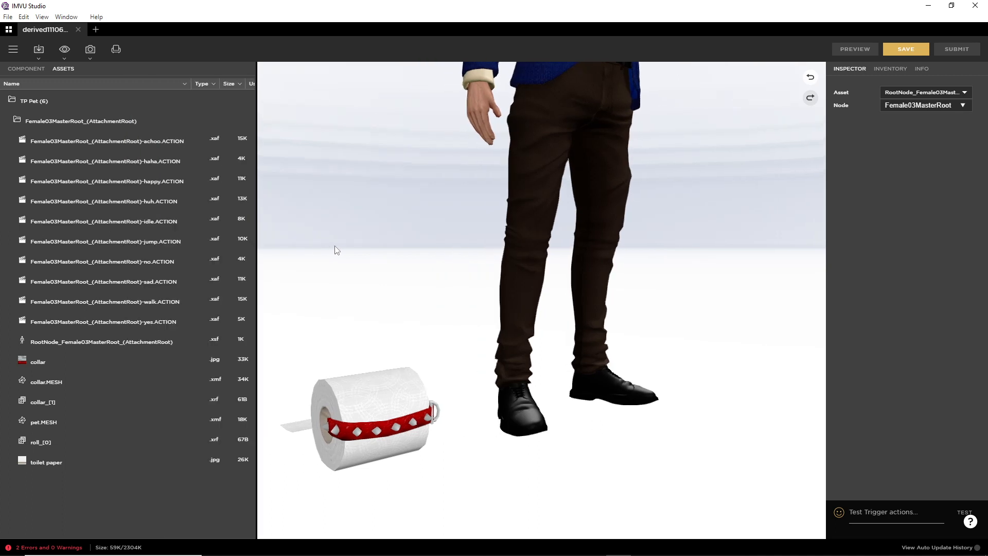
pyautogui.click(249, 222)
pyautogui.click(217, 233)
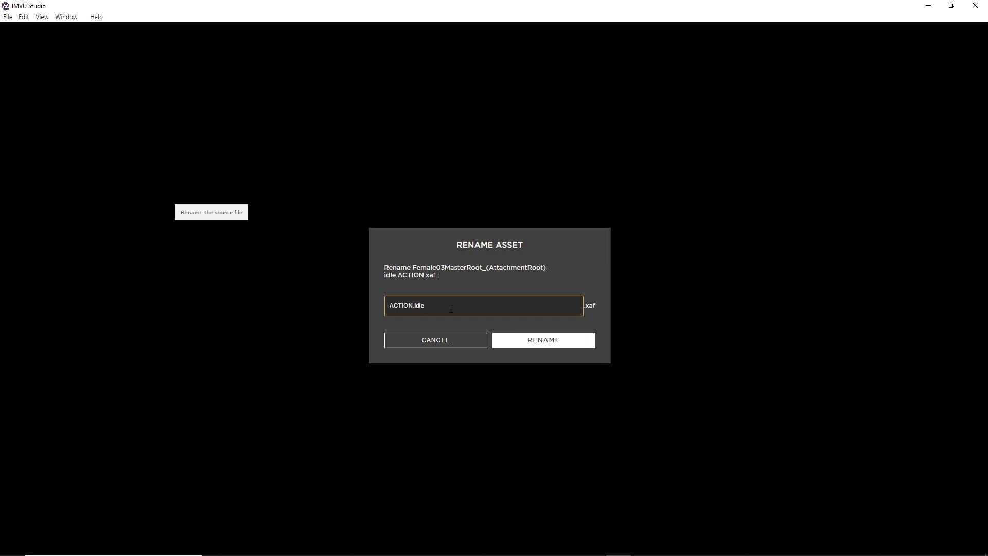
pyautogui.click(546, 341)
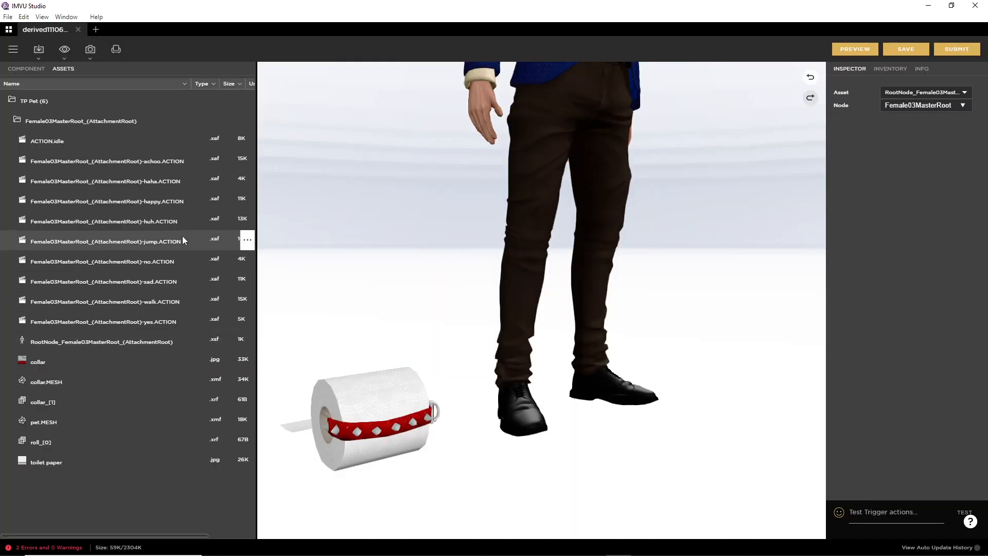
# Add a new action to the product and set its name/trigger to stance.Idle
pyautogui.click(28, 69)
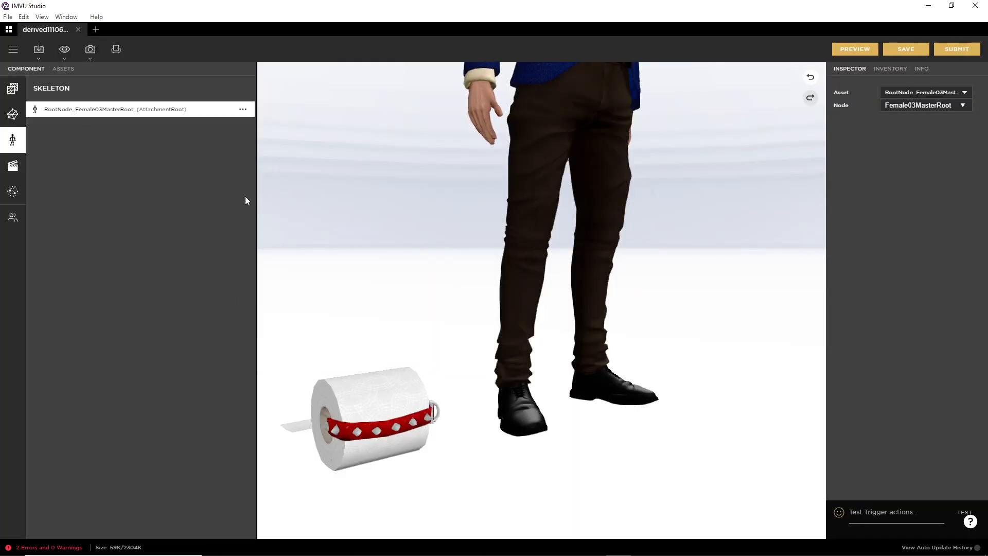
pyautogui.click(12, 166)
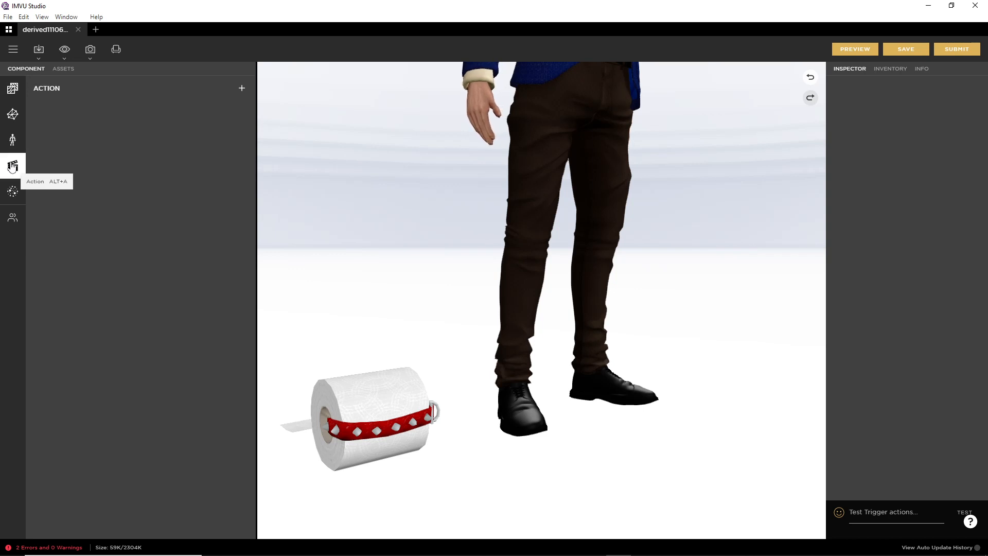
pyautogui.click(241, 88)
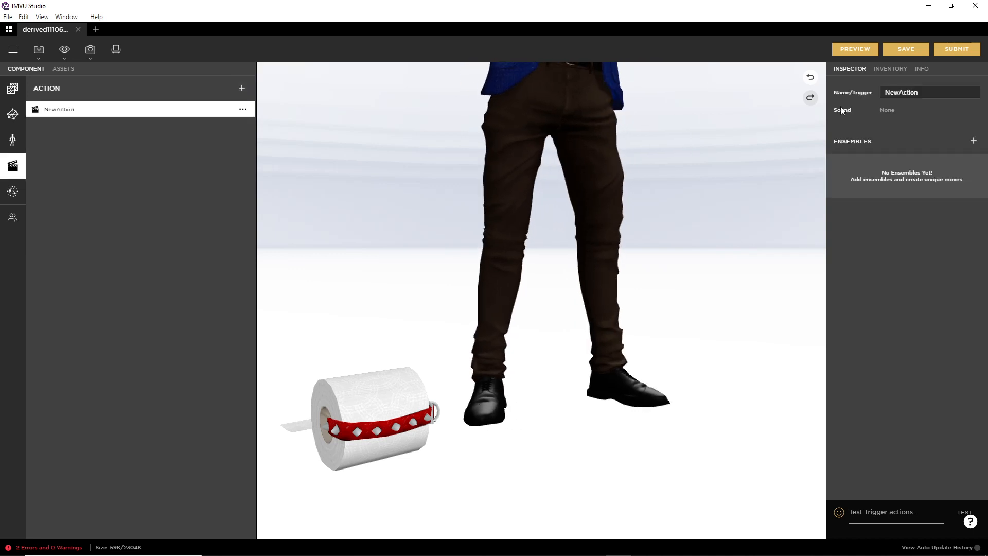
pyautogui.moveTo(920, 91); pyautogui.dragTo(845, 90)
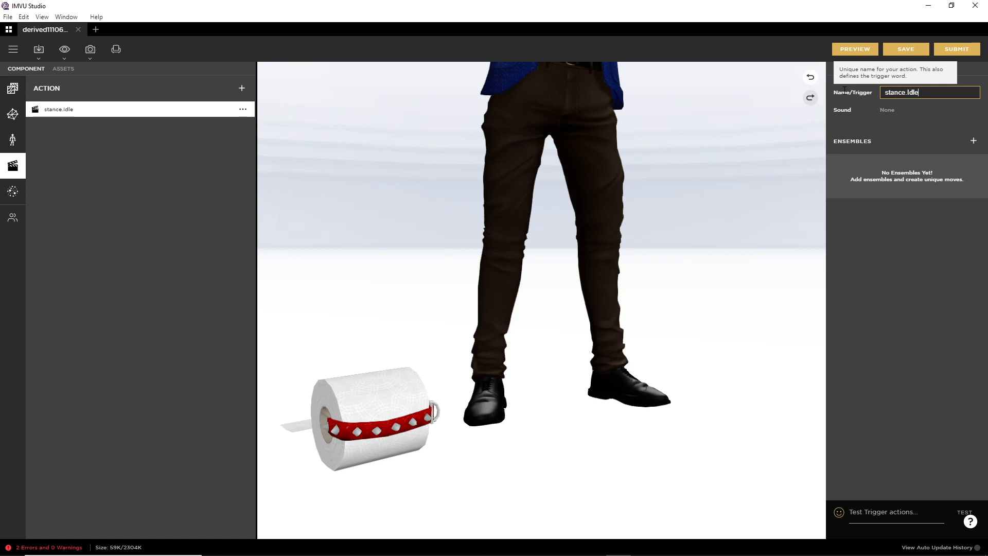
# Add an ensemble using ACTION.idle.xaf as skeletal animation to the stance.Idle action and update the preview
pyautogui.click(973, 141)
pyautogui.click(786, 192)
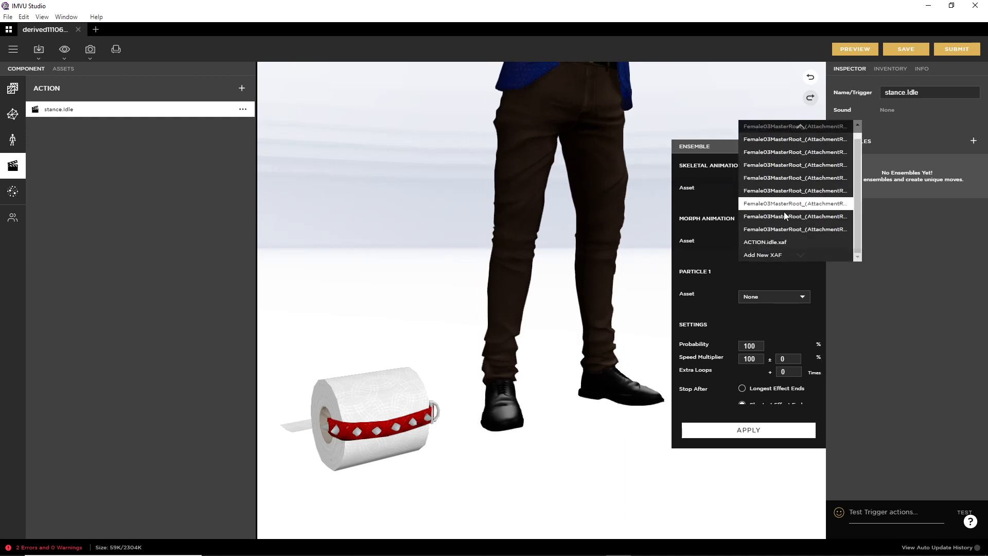
pyautogui.click(764, 242)
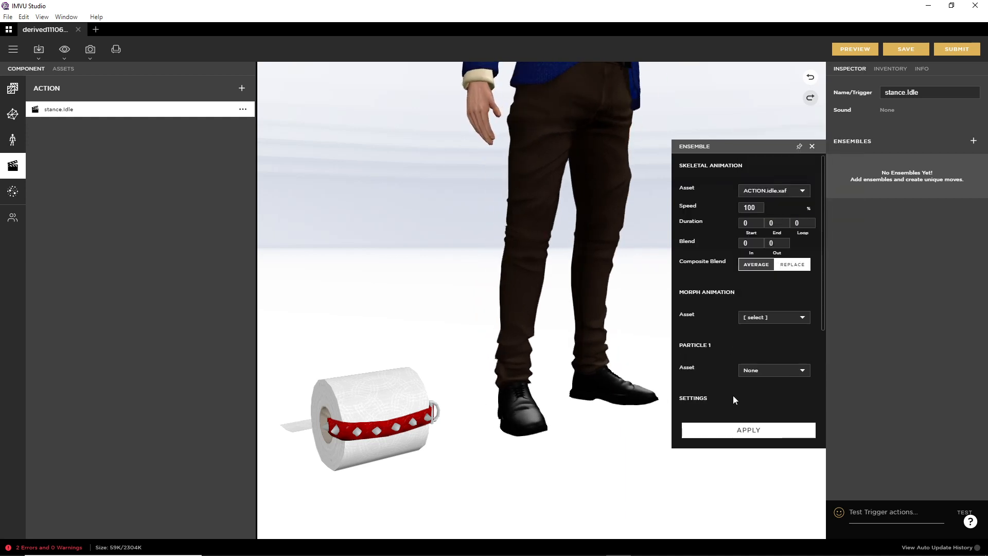
pyautogui.scroll(-2, 733, 395)
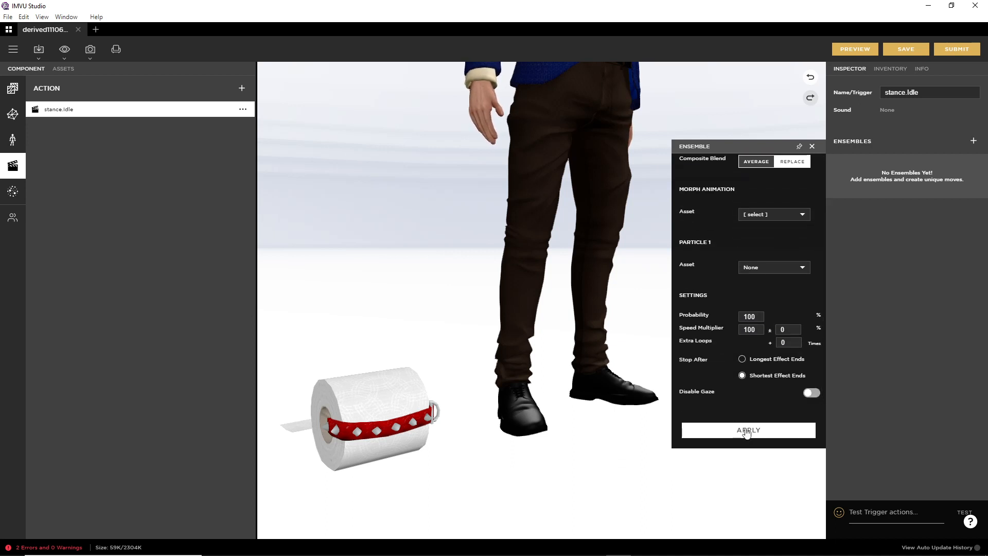
pyautogui.click(747, 431)
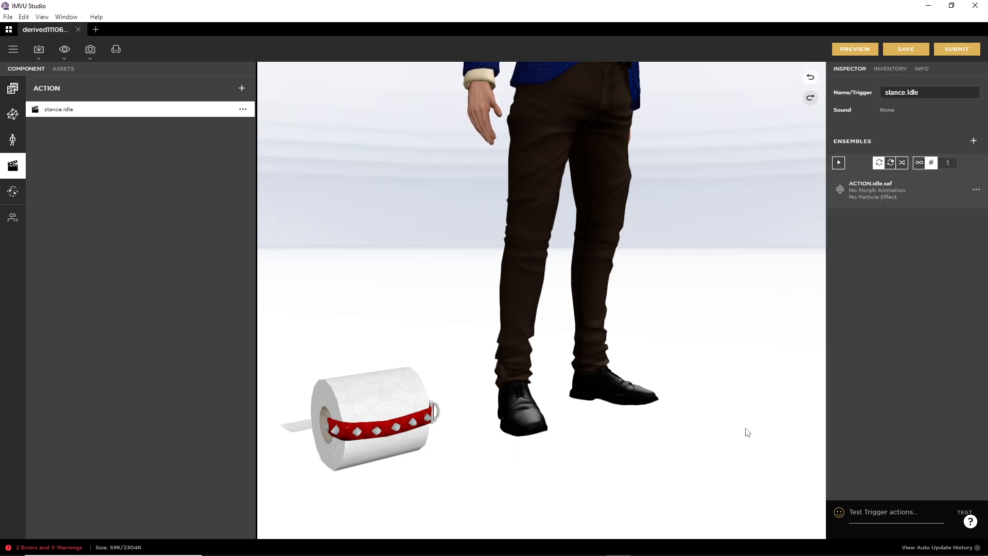
pyautogui.click(857, 50)
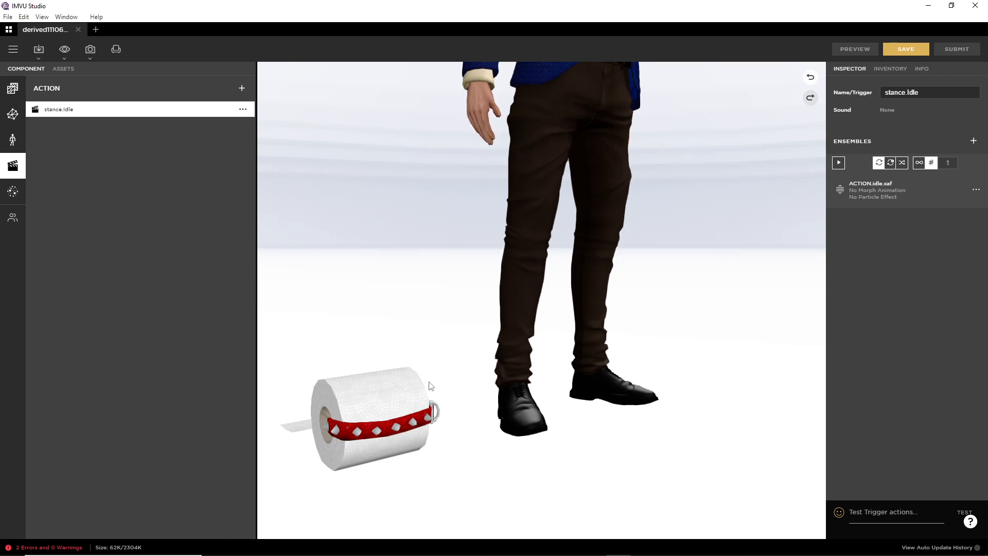
# Examine the toilet roll pet beside the avatar's feet up close from several angles to check its idle animation
pyautogui.moveTo(432, 386); pyautogui.dragTo(430, 387)
pyautogui.moveTo(437, 400); pyautogui.dragTo(505, 355, button='right')
pyautogui.scroll(3, 514, 367)
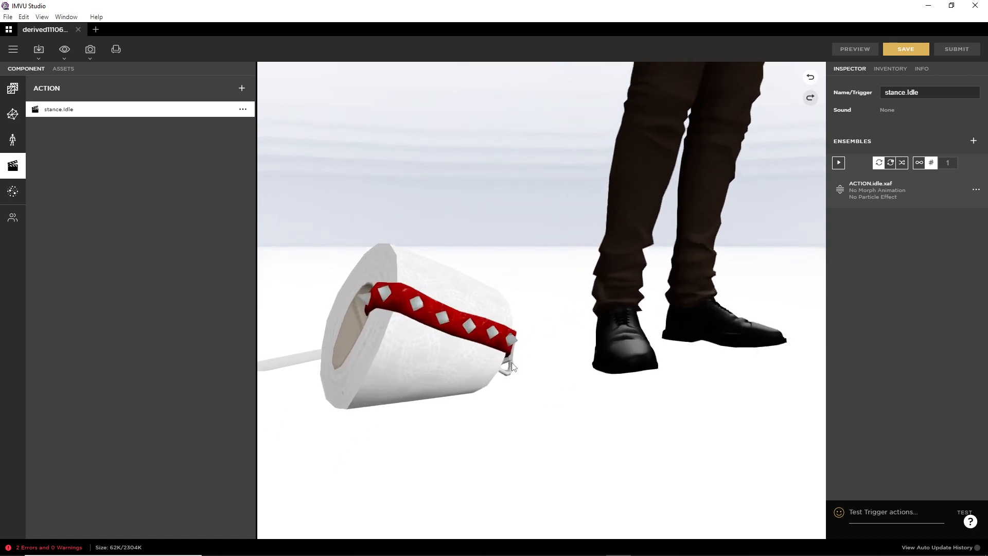
pyautogui.moveTo(547, 379); pyautogui.dragTo(590, 379)
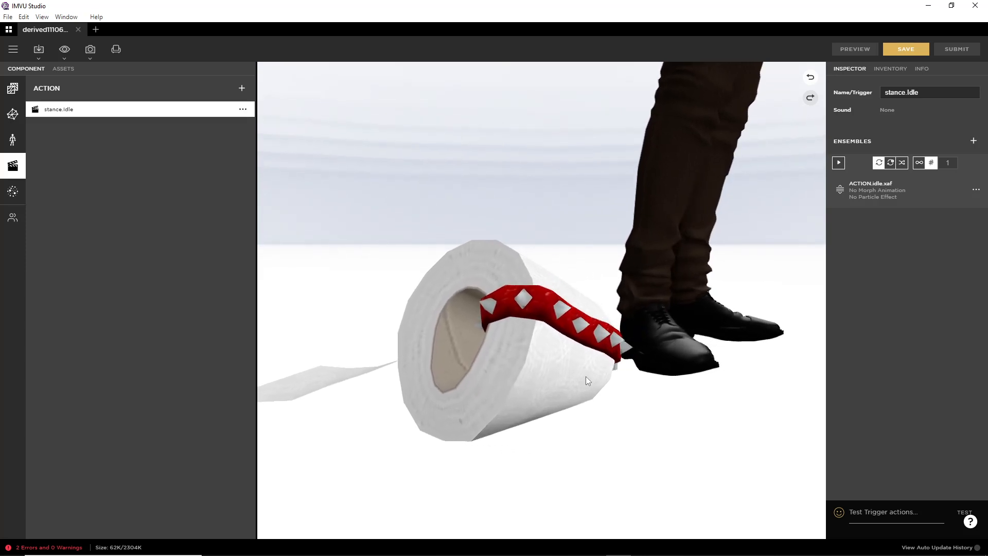
pyautogui.moveTo(585, 376); pyautogui.dragTo(494, 390)
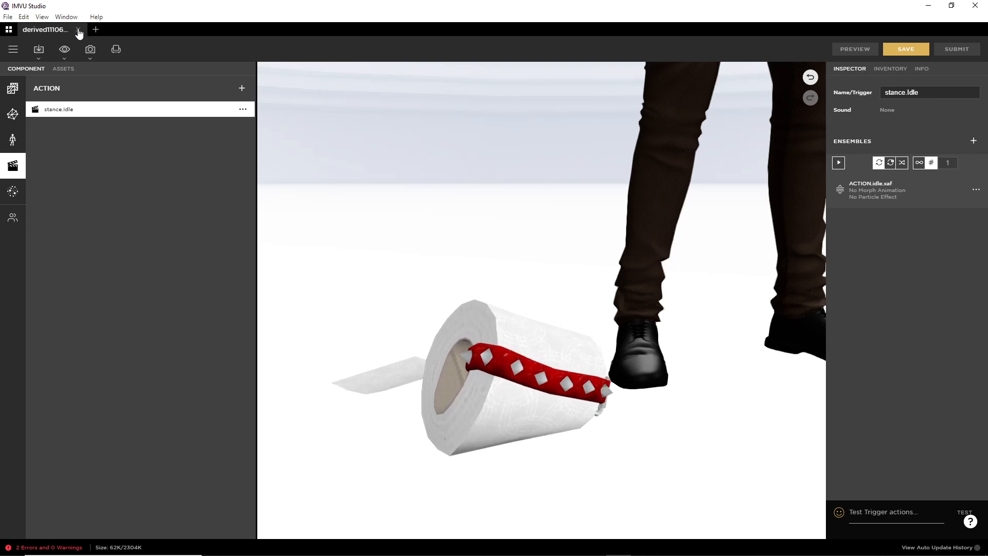
# Close the current product without saving it and derive a new product from Empty Male Accessory
pyautogui.click(79, 30)
pyautogui.click(558, 299)
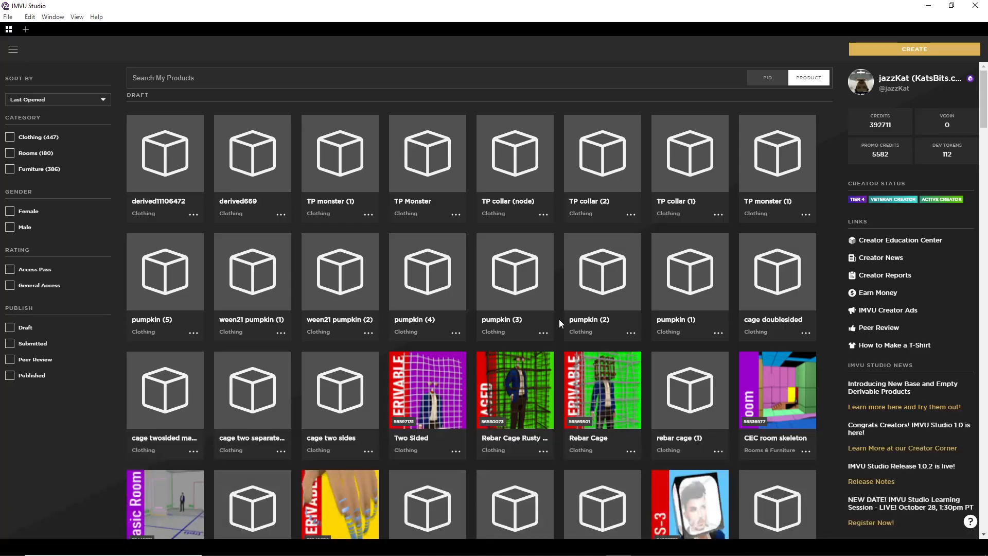
pyautogui.moveTo(150, 402)
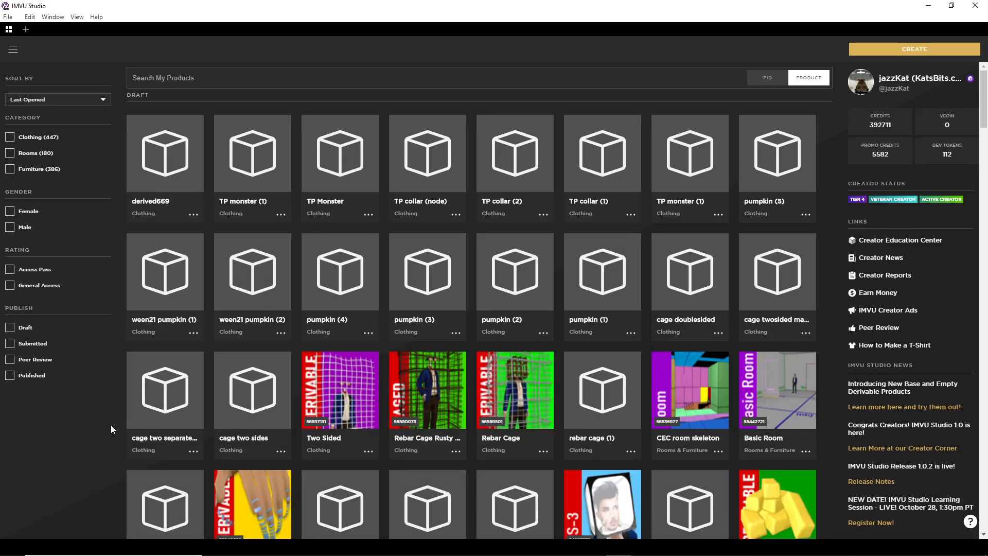
pyautogui.click(914, 49)
pyautogui.click(905, 67)
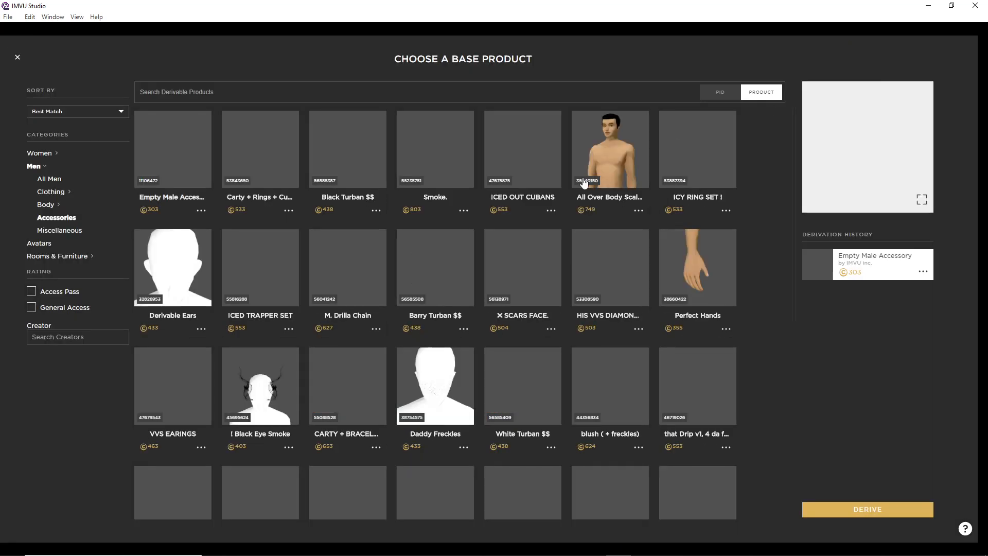
pyautogui.click(173, 150)
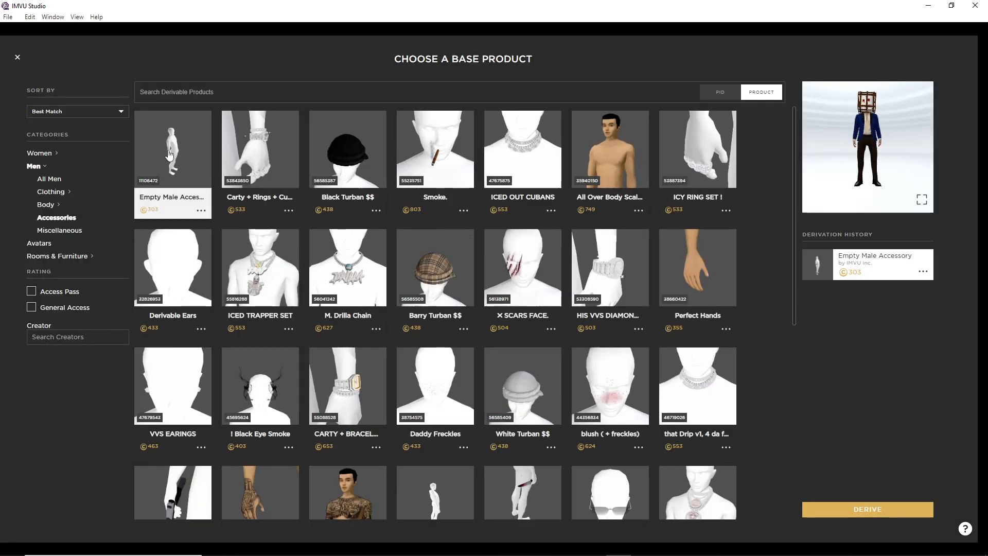
pyautogui.click(866, 509)
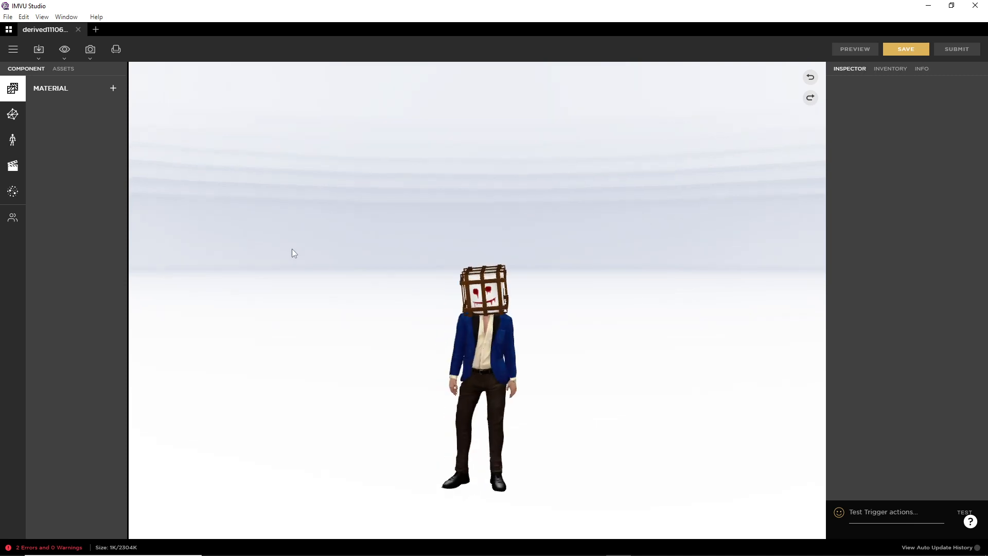
# Choose TP Pet (6).fbx from the accessories Blender 2.8 folder for FBX import
pyautogui.click(38, 49)
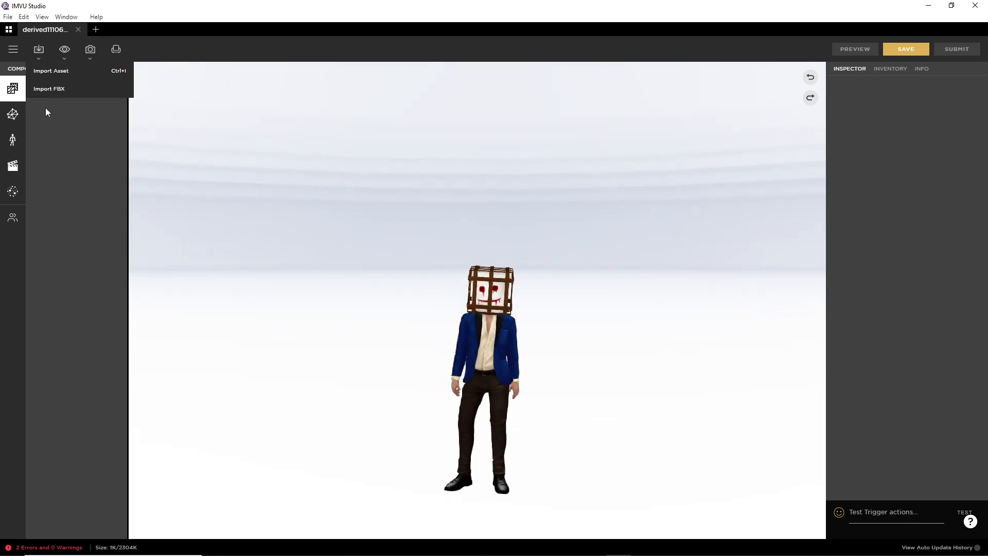
pyautogui.click(47, 88)
pyautogui.scroll(-10, 617, 319)
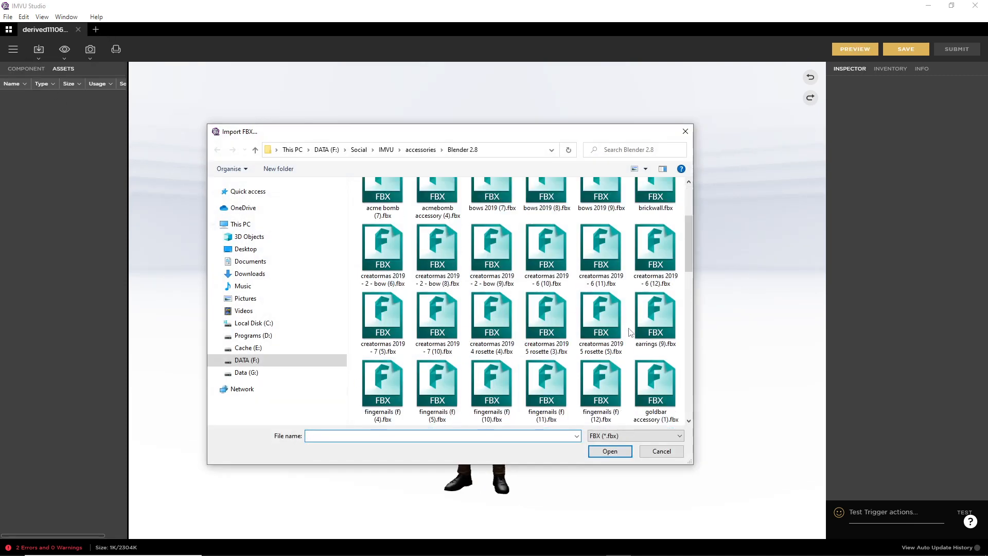
pyautogui.scroll(-5, 630, 333)
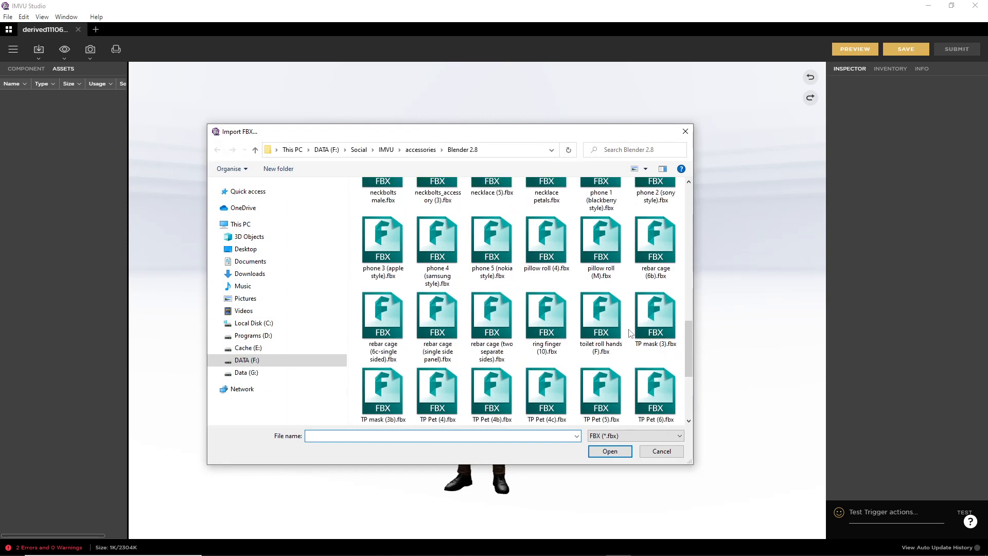
pyautogui.click(651, 267)
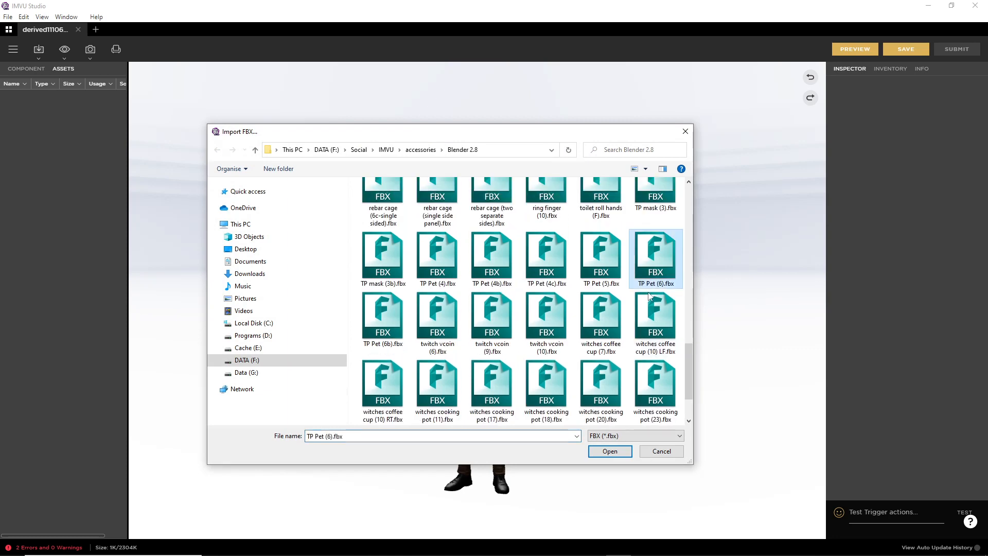
pyautogui.click(611, 454)
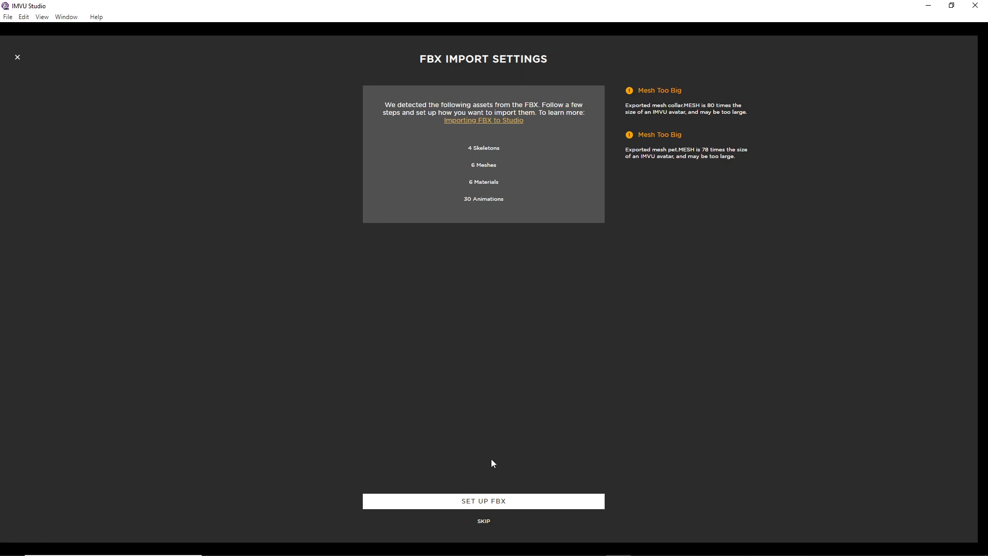
# Import the FBX at scale 0.01 with the AttachmentRoot skeleton, keeping both meshes, both materials and all animations
pyautogui.click(489, 502)
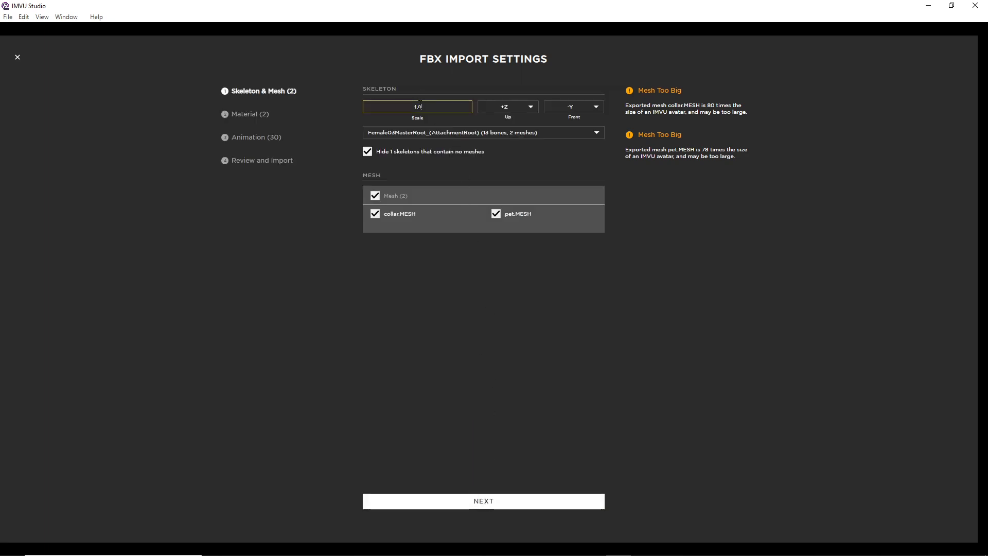
pyautogui.click(410, 135)
pyautogui.click(417, 147)
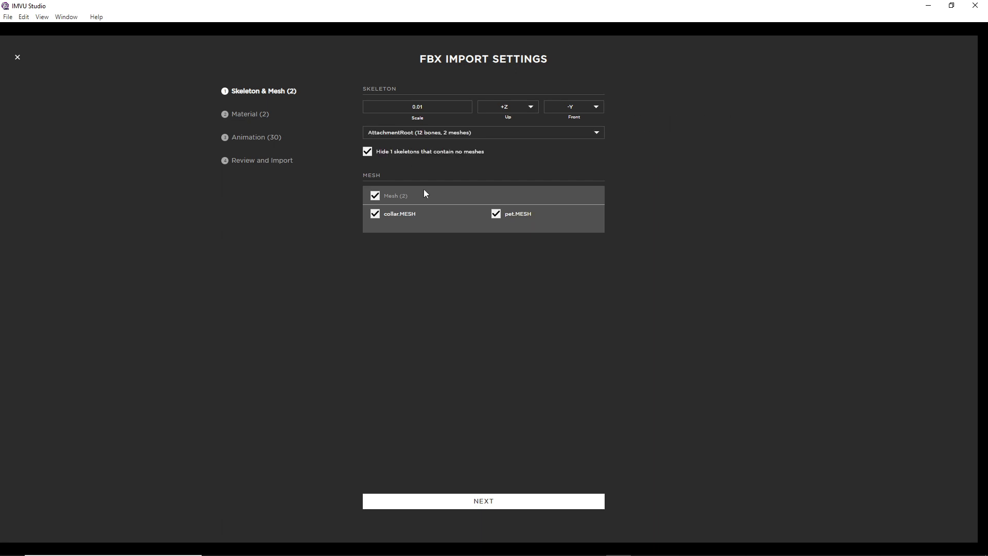
pyautogui.click(476, 503)
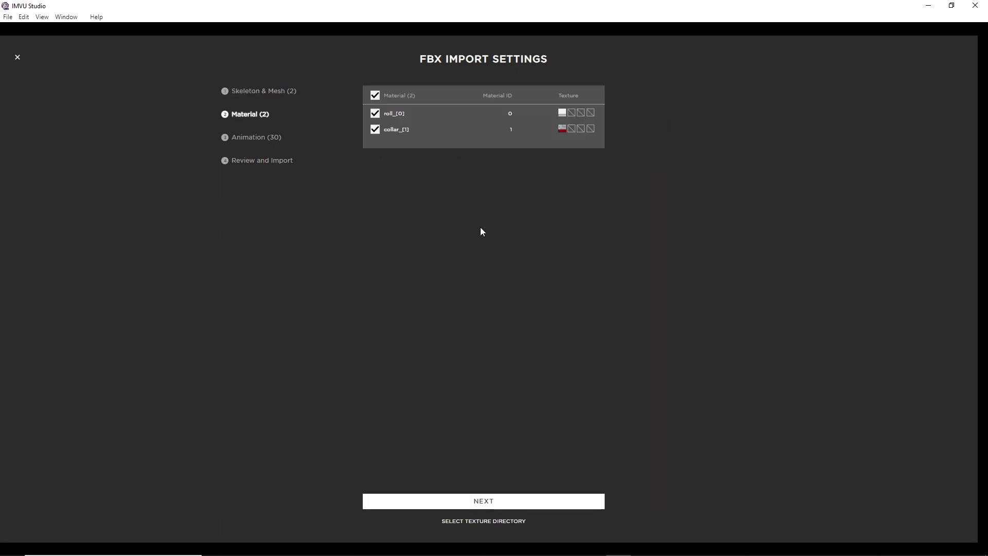
pyautogui.click(484, 501)
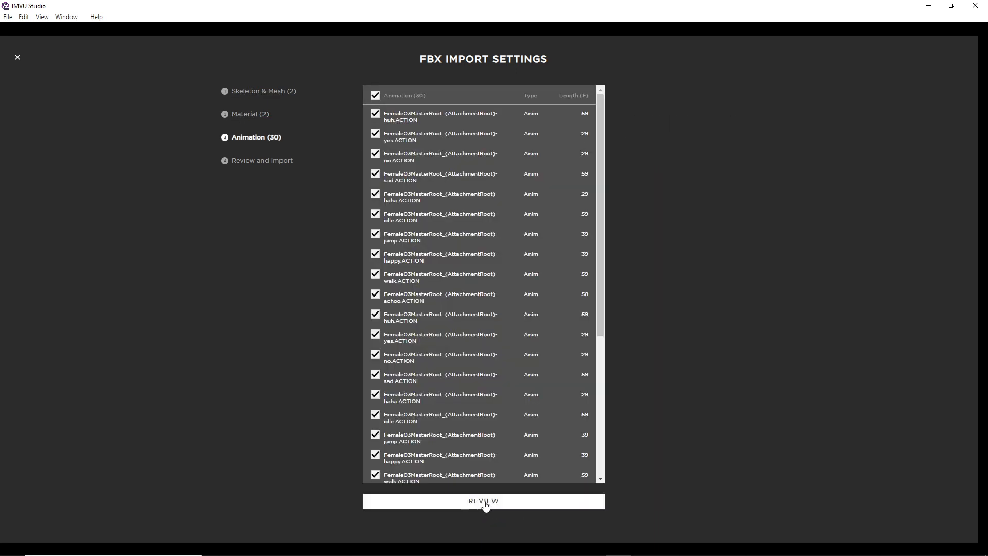
pyautogui.click(484, 501)
pyautogui.click(485, 504)
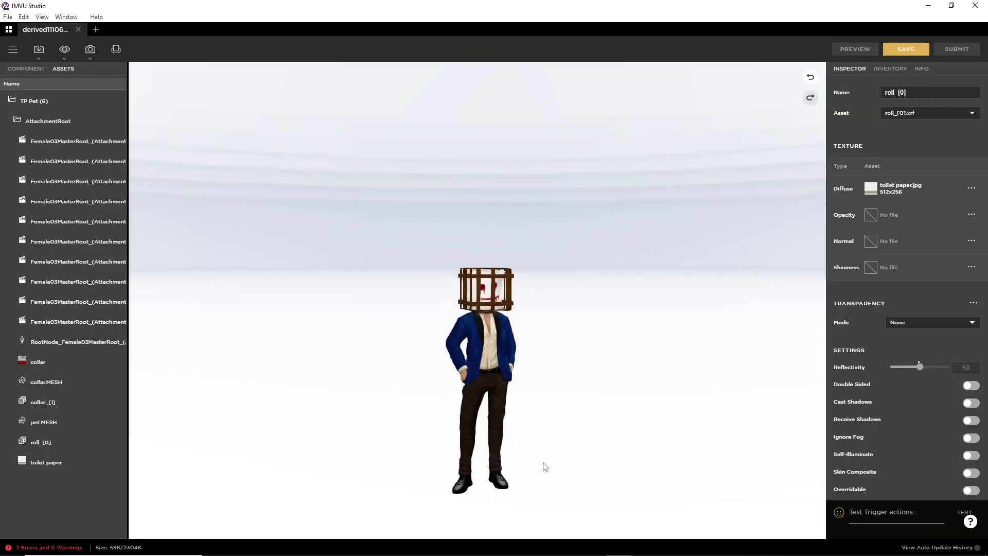
# Rename the Female03MasterRoot_(AttachmentRoot)-idle.ACTION animation asset as ACTION.idle in the newly derived product
pyautogui.scroll(6, 508, 422)
pyautogui.moveTo(411, 330); pyautogui.dragTo(395, 300)
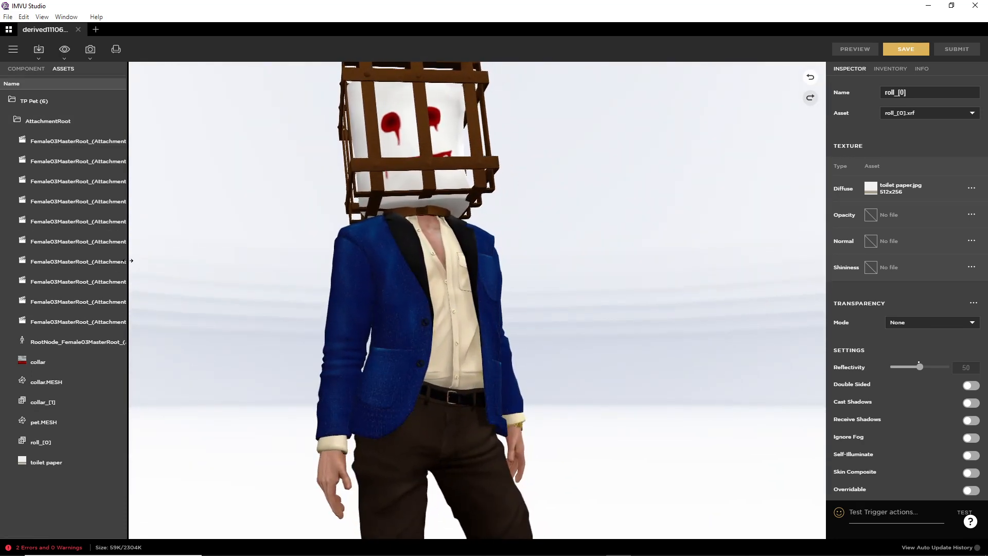
pyautogui.moveTo(129, 263); pyautogui.dragTo(300, 272)
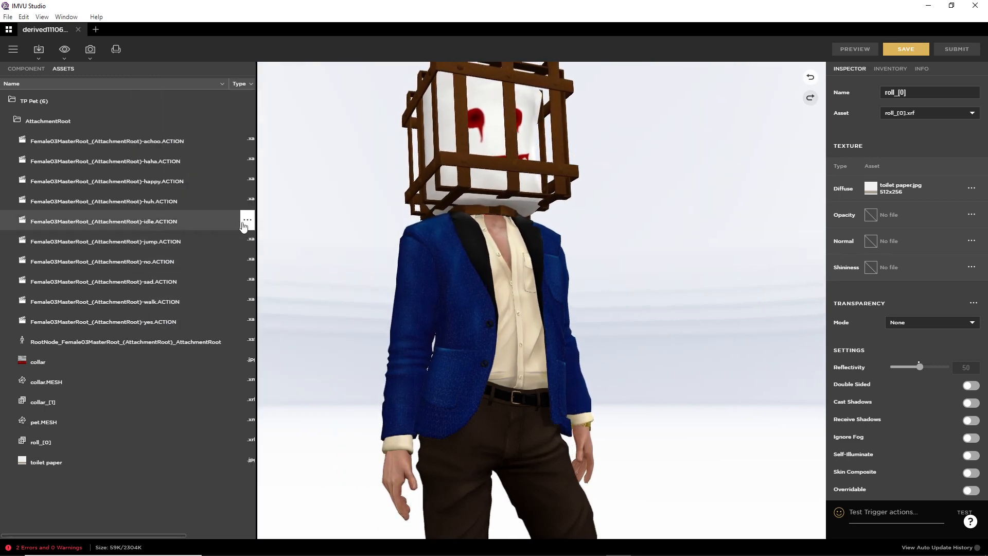
pyautogui.click(248, 221)
pyautogui.click(226, 234)
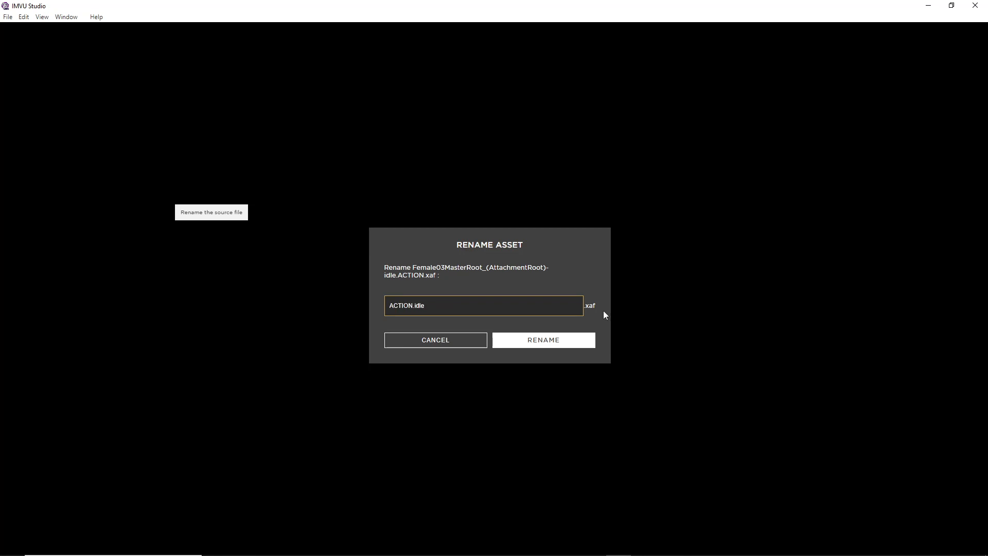
pyautogui.click(516, 341)
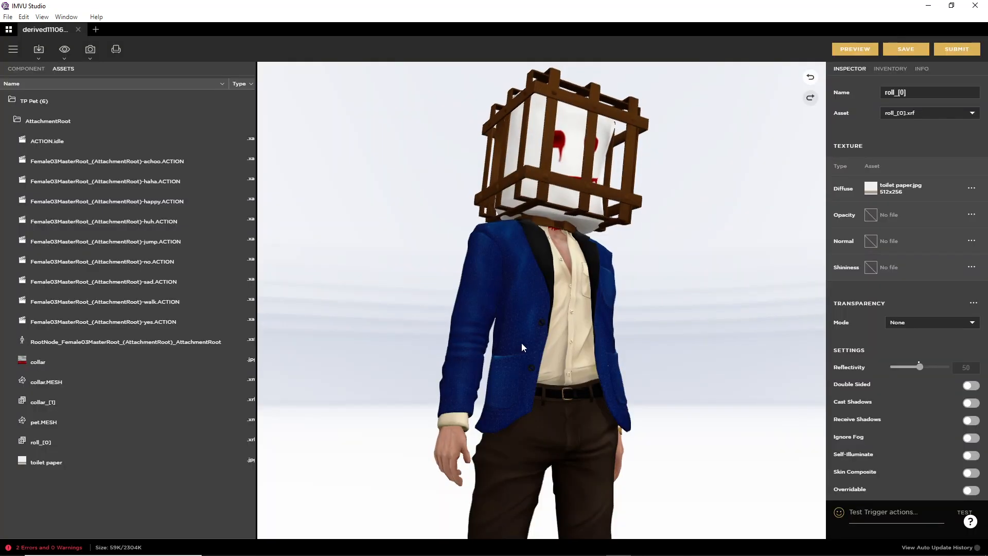
# Attach the new product's skeleton to the Female03MasterRoot node, update the preview and view the pet at the avatar's feet
pyautogui.click(23, 70)
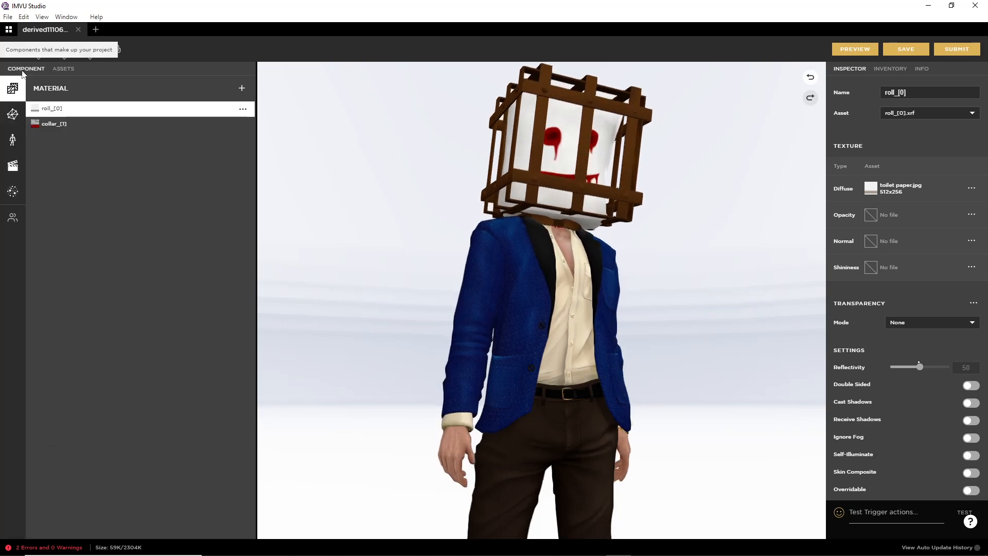
pyautogui.click(13, 139)
pyautogui.click(921, 105)
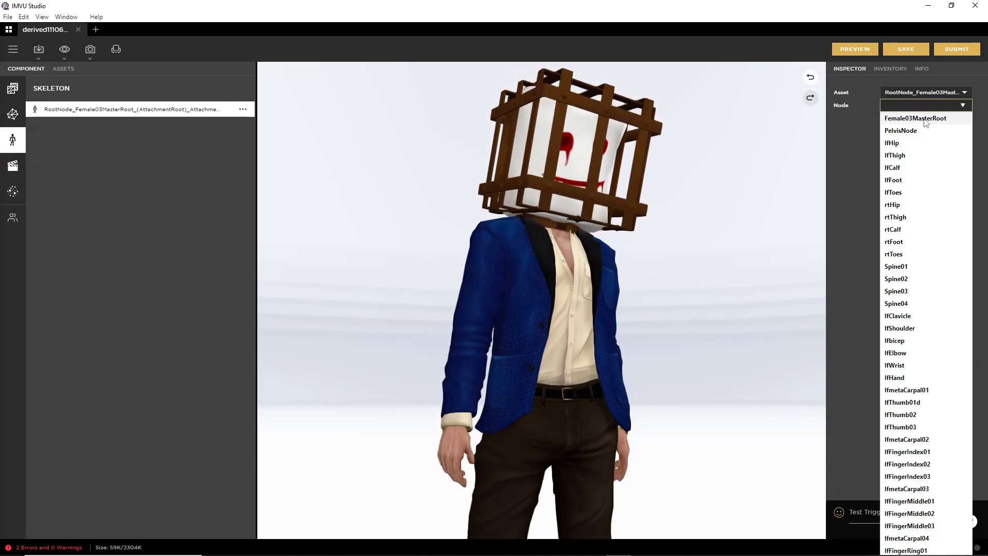
pyautogui.click(911, 110)
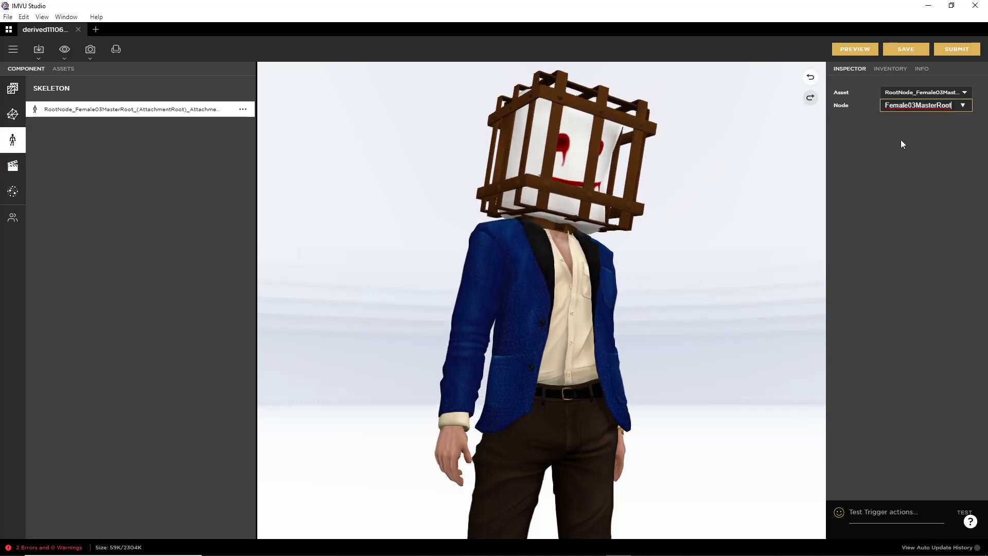
pyautogui.click(855, 49)
pyautogui.moveTo(501, 359); pyautogui.dragTo(497, 424)
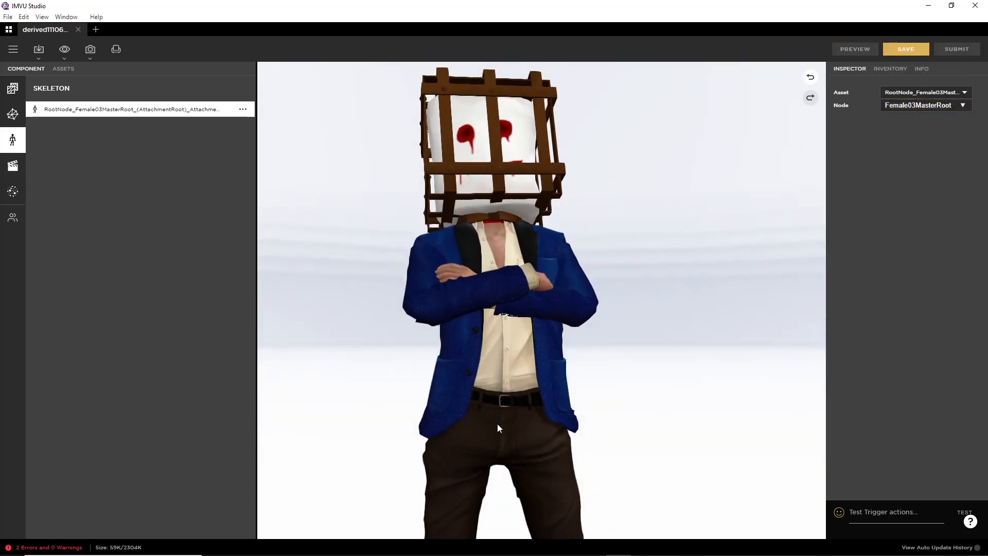
pyautogui.moveTo(497, 424); pyautogui.dragTo(496, 186, button='right')
pyautogui.moveTo(496, 186); pyautogui.dragTo(509, 301)
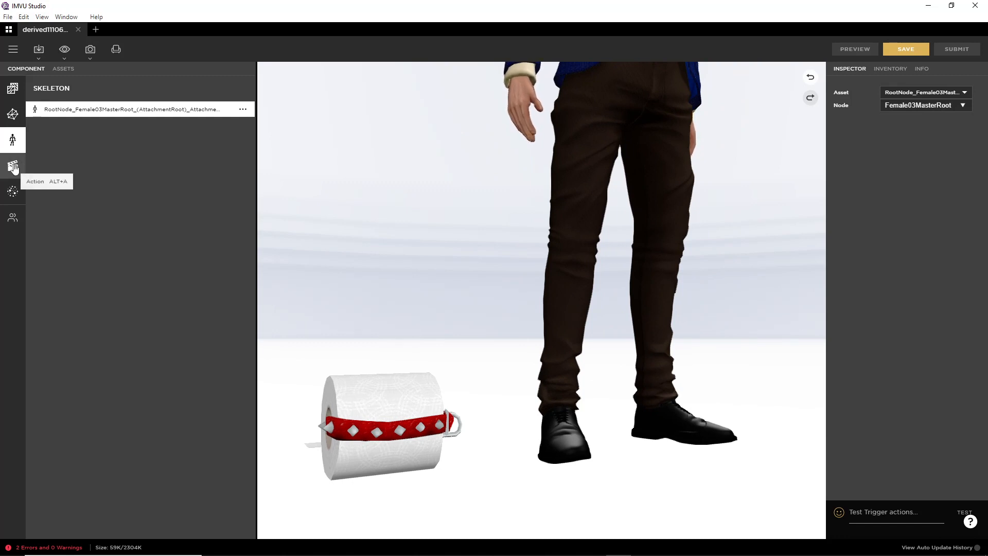
# Add a new action with the trigger name stance.Idle to the product
pyautogui.click(12, 165)
pyautogui.click(241, 88)
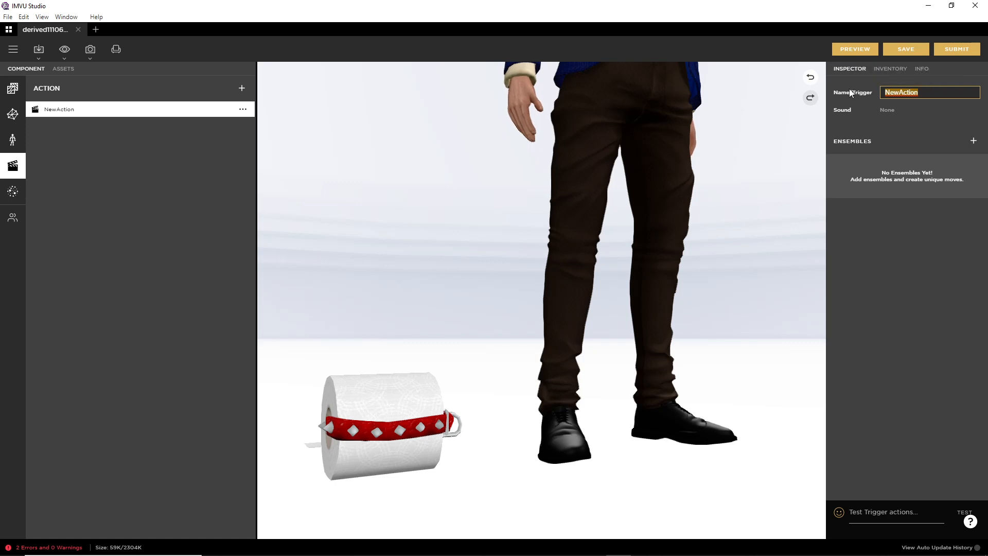
pyautogui.write('stance.Idle')
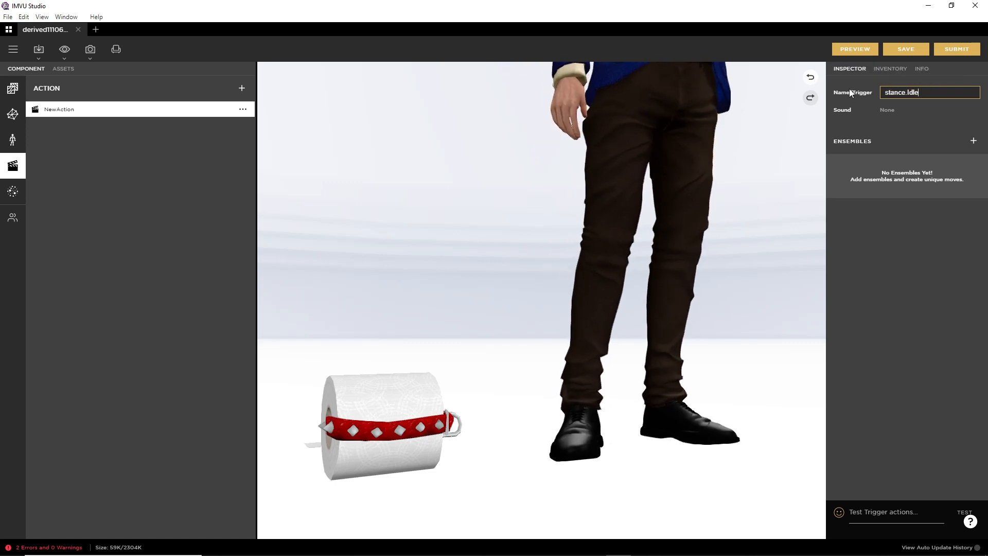
# Add an ensemble to stance.Idle using ACTION.idle.xaf with loop 0, then update the preview and view the pet's idle animation
pyautogui.click(974, 144)
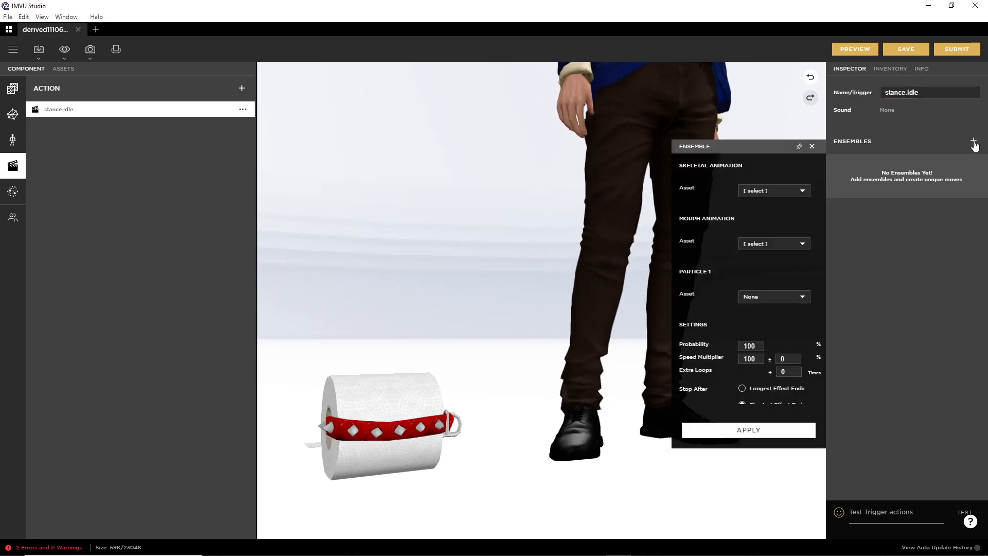
pyautogui.click(774, 188)
pyautogui.scroll(-1, 775, 194)
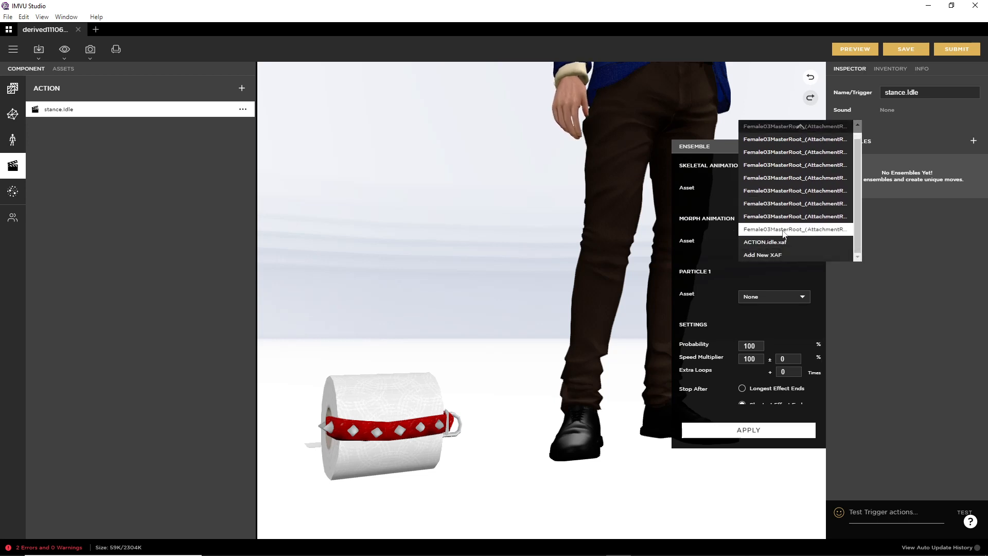
pyautogui.click(787, 242)
pyautogui.click(804, 223)
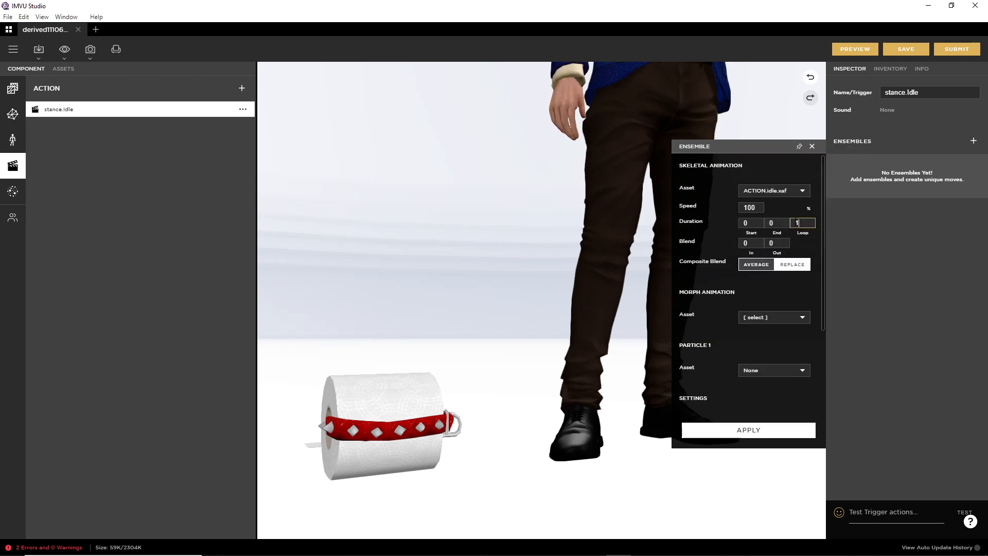
pyautogui.press('BackSpace')
pyautogui.write('0')
pyautogui.click(747, 397)
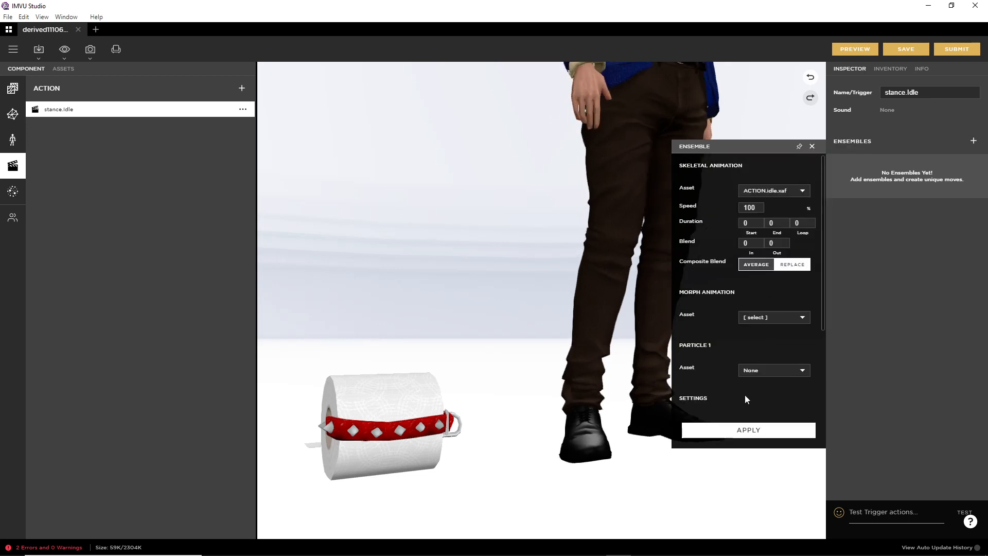
pyautogui.scroll(-3, 747, 401)
pyautogui.click(751, 431)
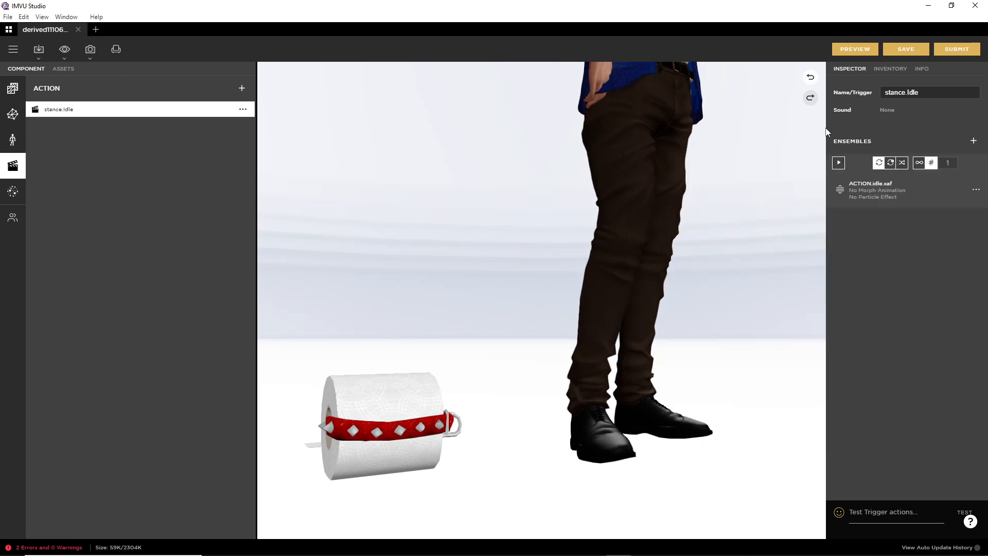
pyautogui.click(866, 53)
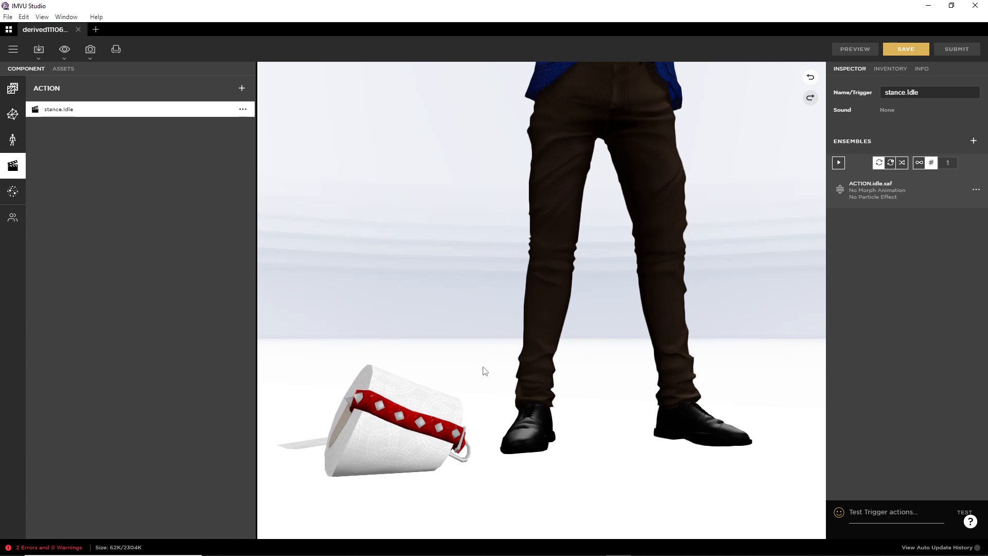
pyautogui.moveTo(483, 367); pyautogui.dragTo(497, 400)
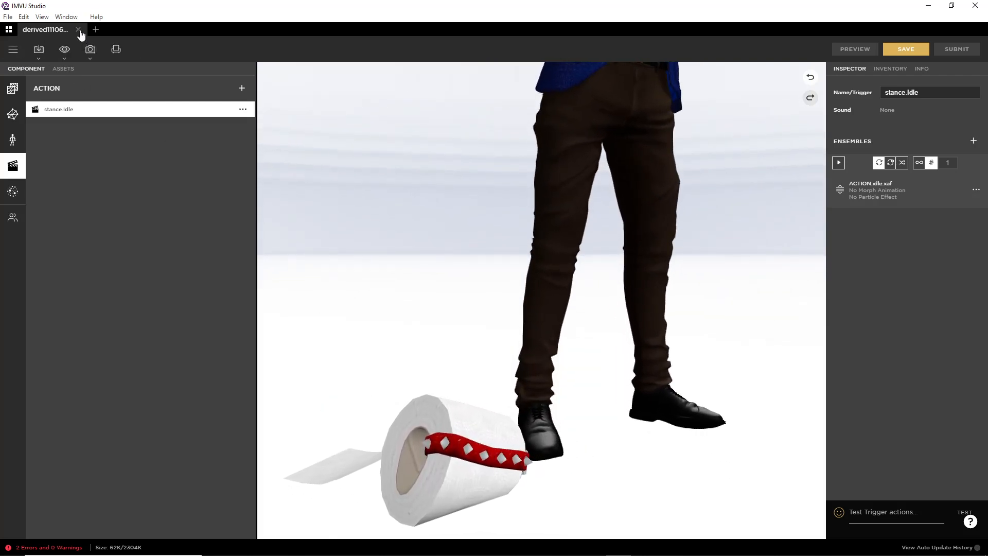
# Close the current product and derive a new one from Empty Male Accessory
pyautogui.click(79, 31)
pyautogui.click(554, 301)
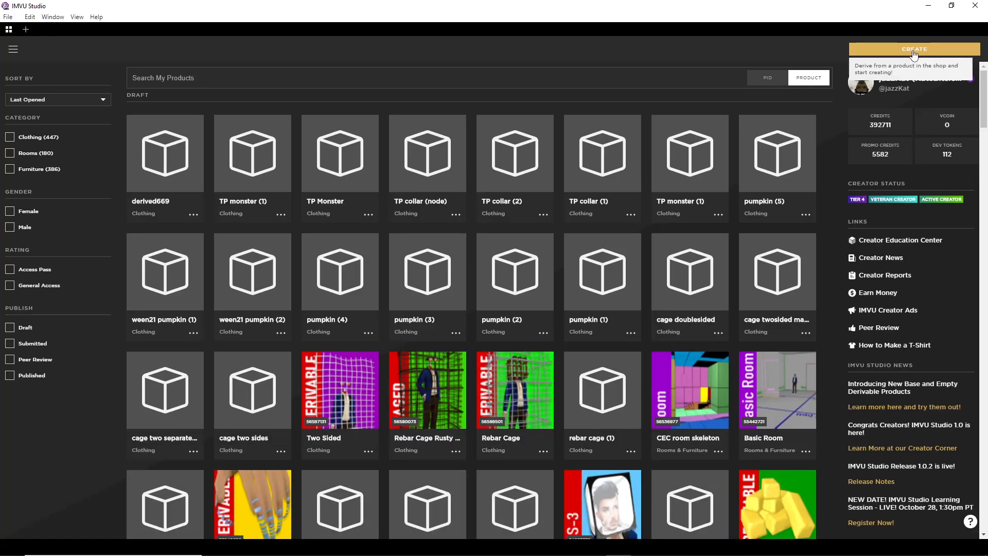
pyautogui.click(861, 71)
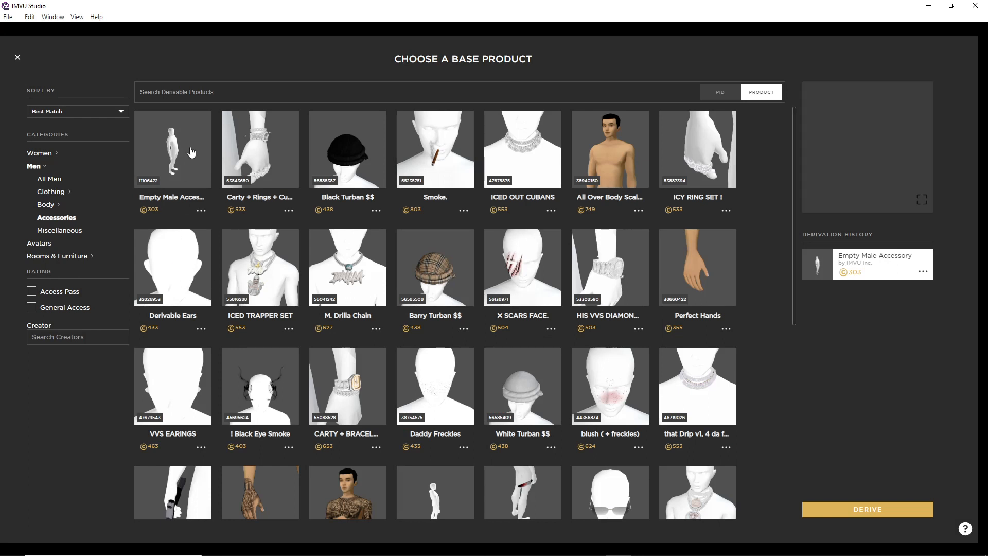
pyautogui.click(857, 508)
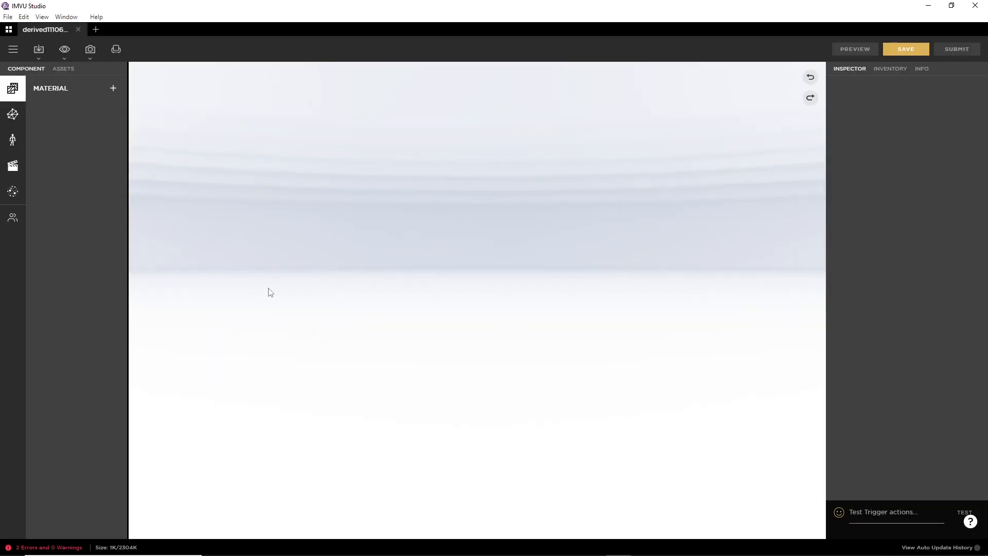
# Choose TP Pet (6b).fbx from the accessories Blender 2.8 folder for FBX import
pyautogui.click(39, 49)
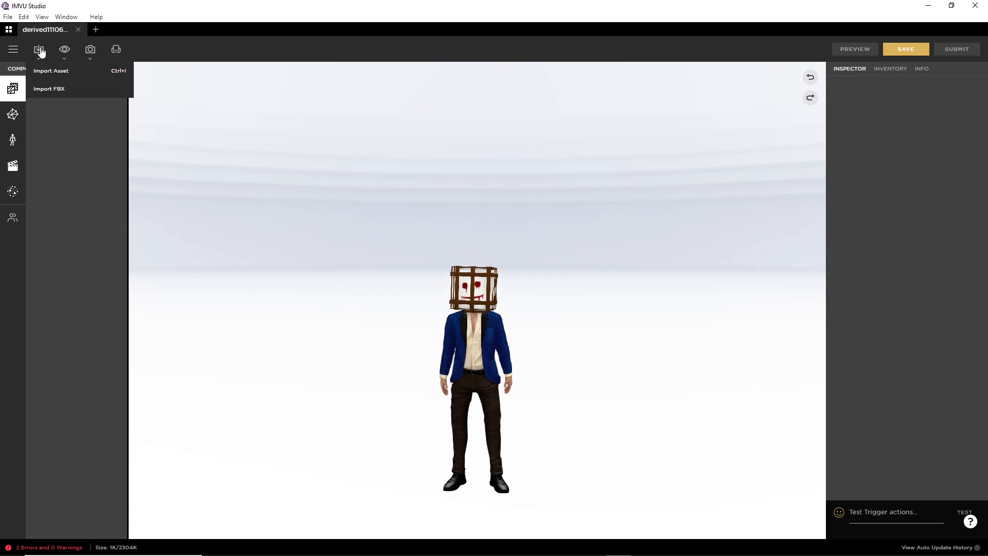
pyautogui.click(50, 90)
pyautogui.scroll(-5, 576, 360)
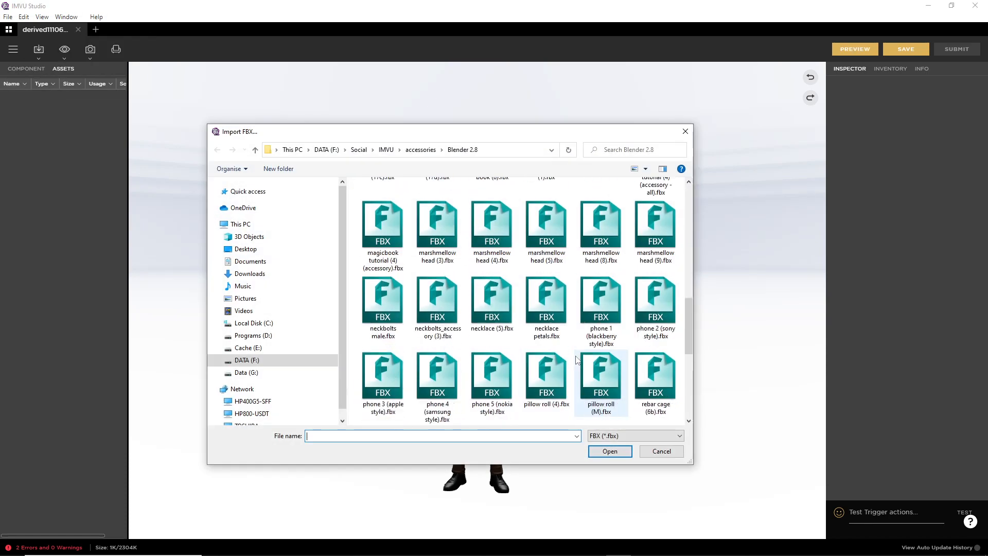
pyautogui.scroll(-3, 577, 361)
pyautogui.scroll(-3, 578, 361)
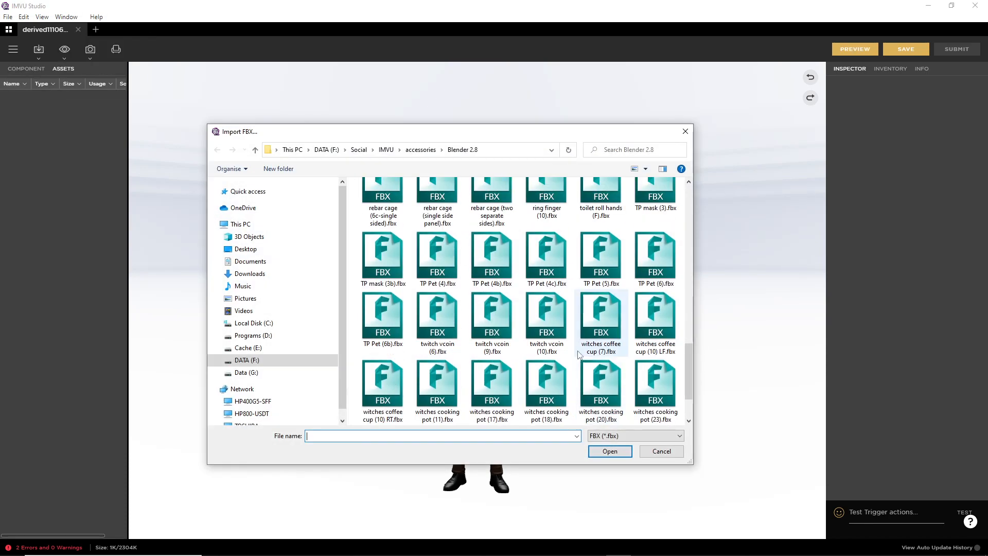
pyautogui.click(388, 320)
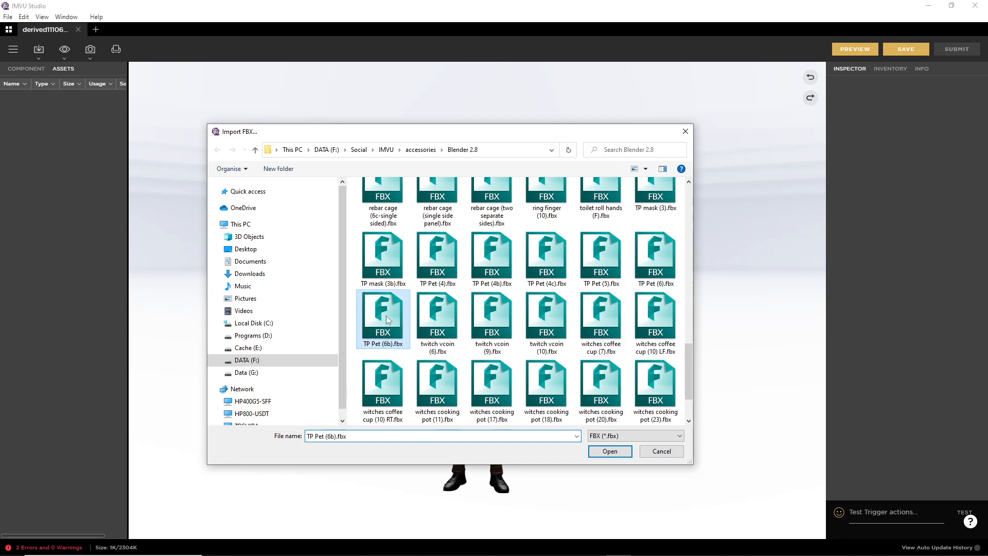
pyautogui.click(591, 453)
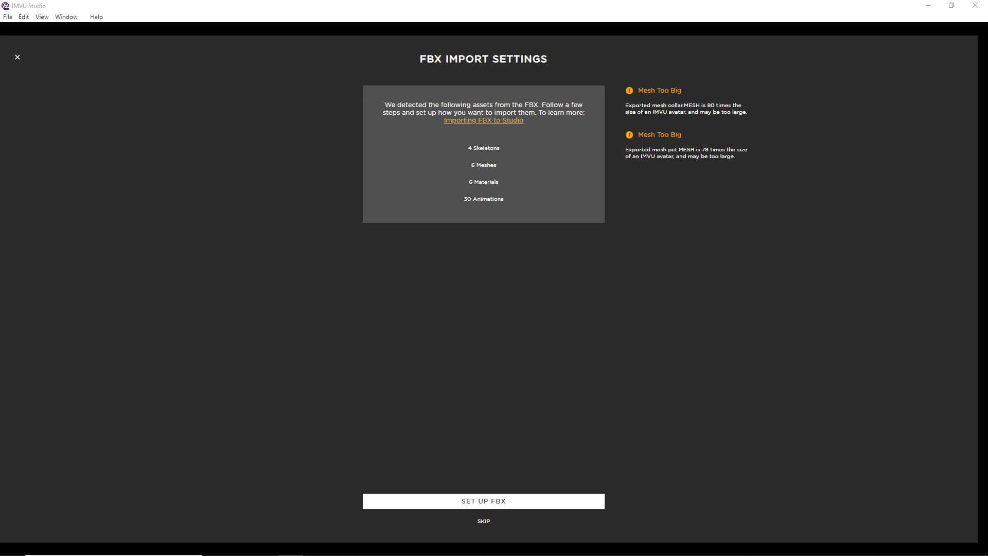
# Import TP Pet (6b) at scale 0.01 with the AttachmentRoot skeleton, keeping both meshes, both materials and all animations
pyautogui.click(521, 507)
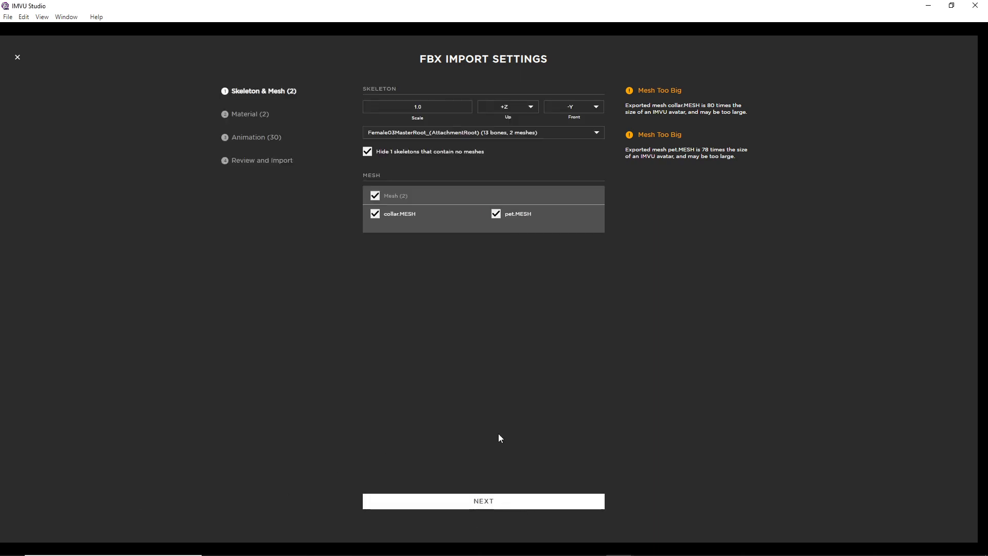
pyautogui.click(386, 107)
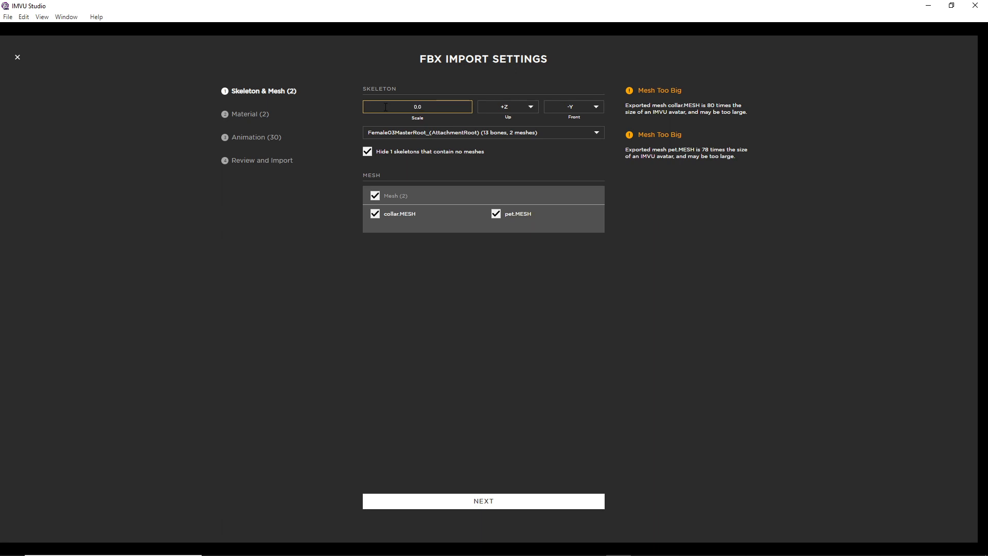
pyautogui.click(414, 136)
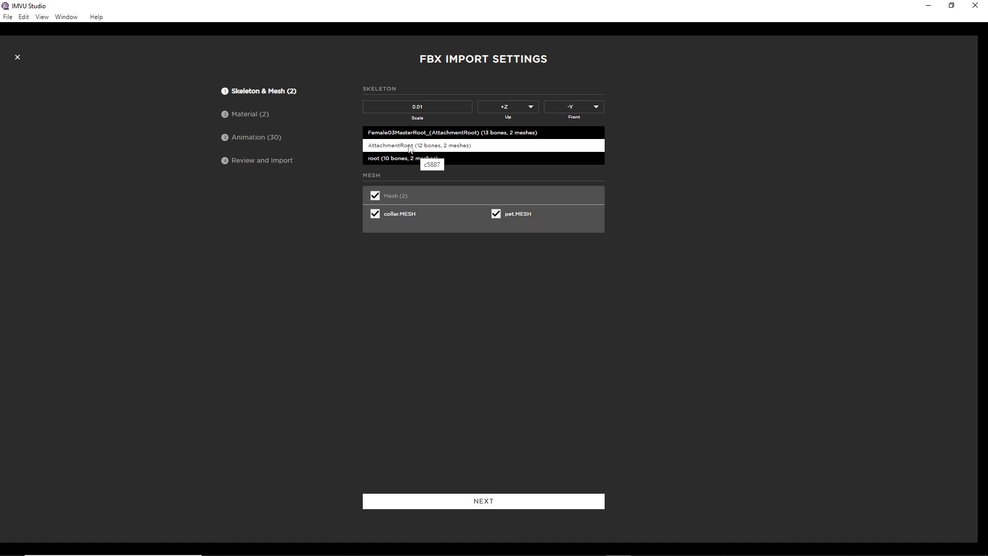
pyautogui.click(410, 147)
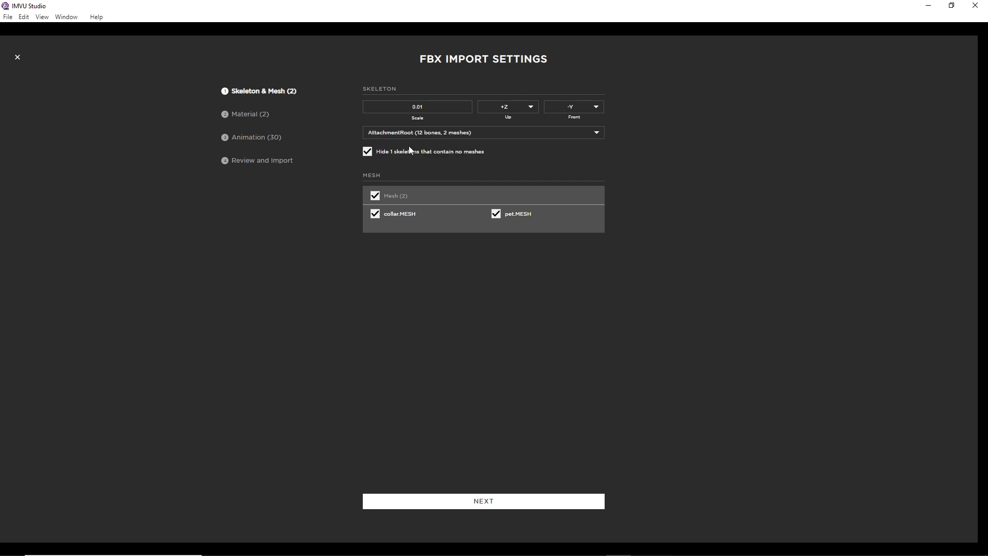
pyautogui.click(484, 502)
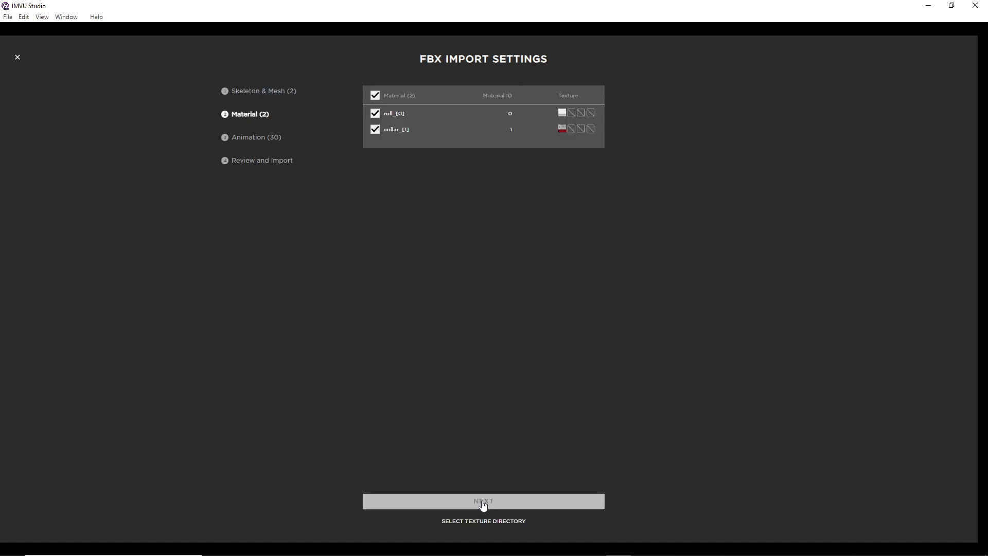
pyautogui.click(484, 502)
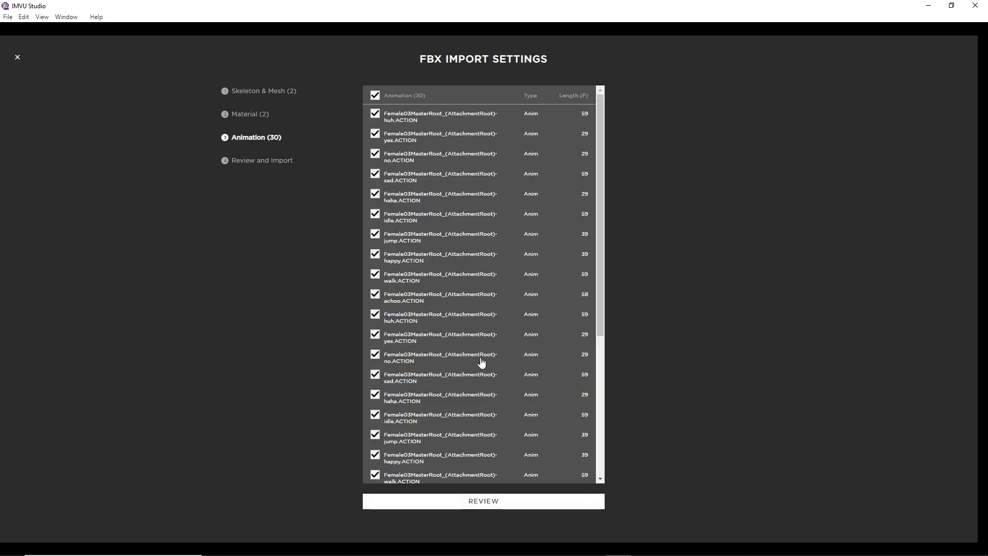
pyautogui.click(480, 506)
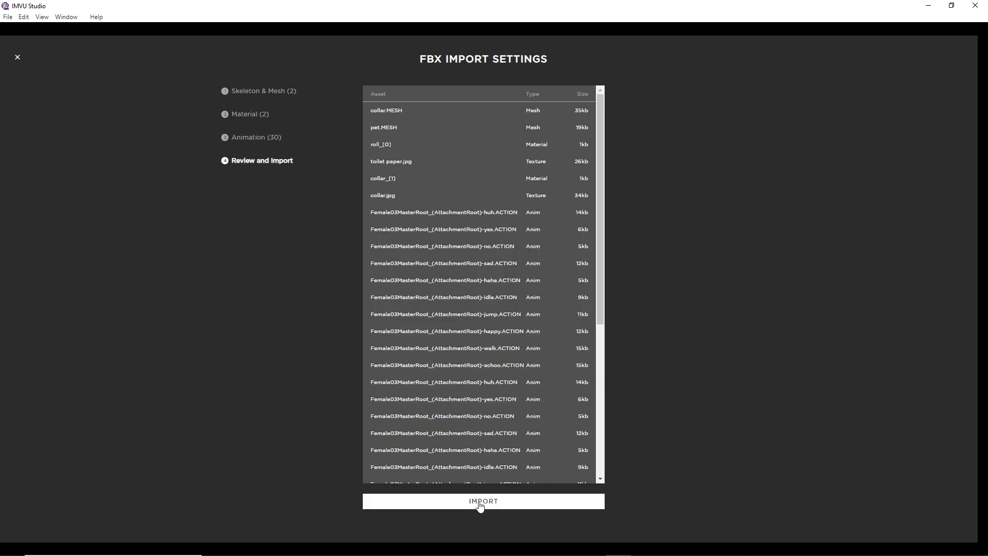
pyautogui.click(482, 504)
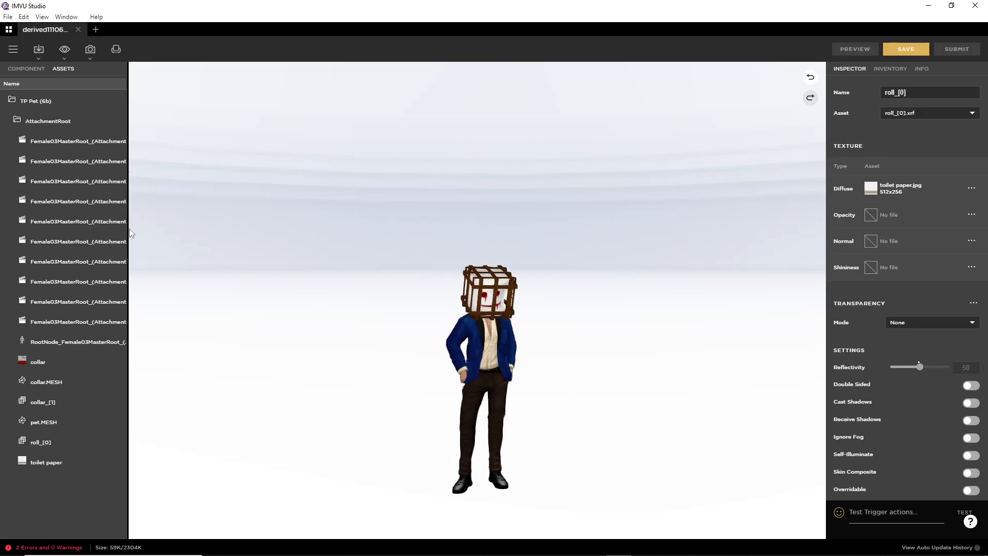
# Rename the idle.ACTION animation asset of TP Pet (6b) as ACTION.idle
pyautogui.moveTo(130, 233); pyautogui.dragTo(241, 232)
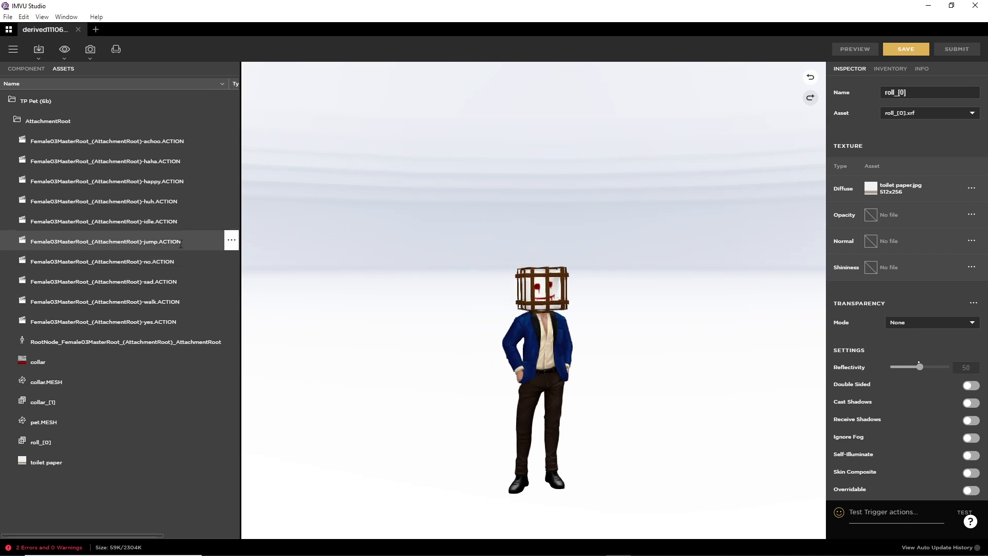
pyautogui.click(231, 221)
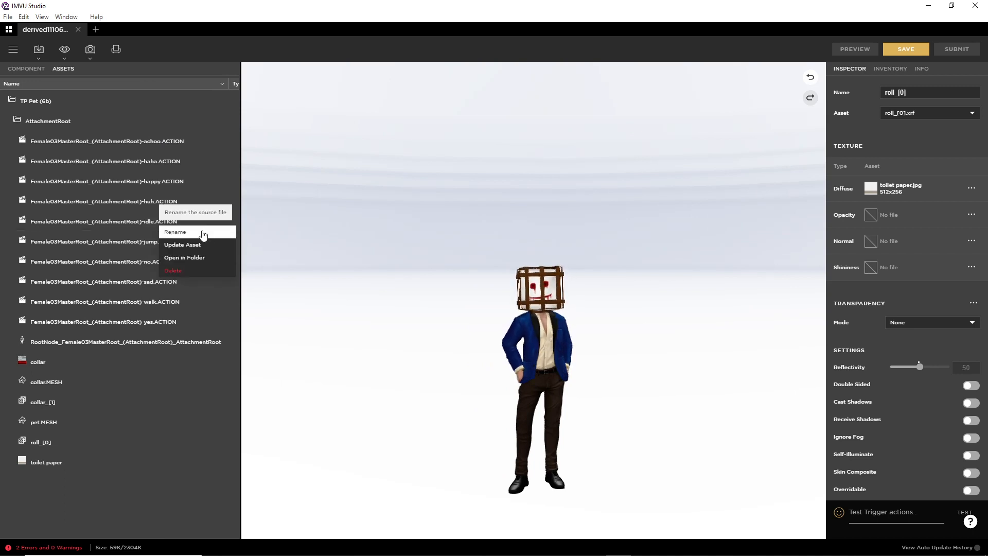
pyautogui.click(204, 233)
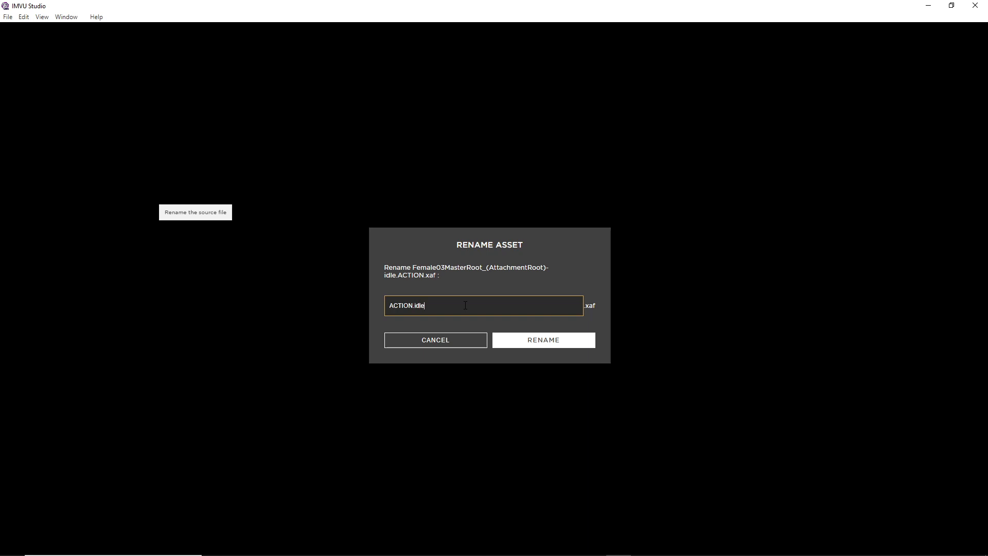
pyautogui.click(549, 341)
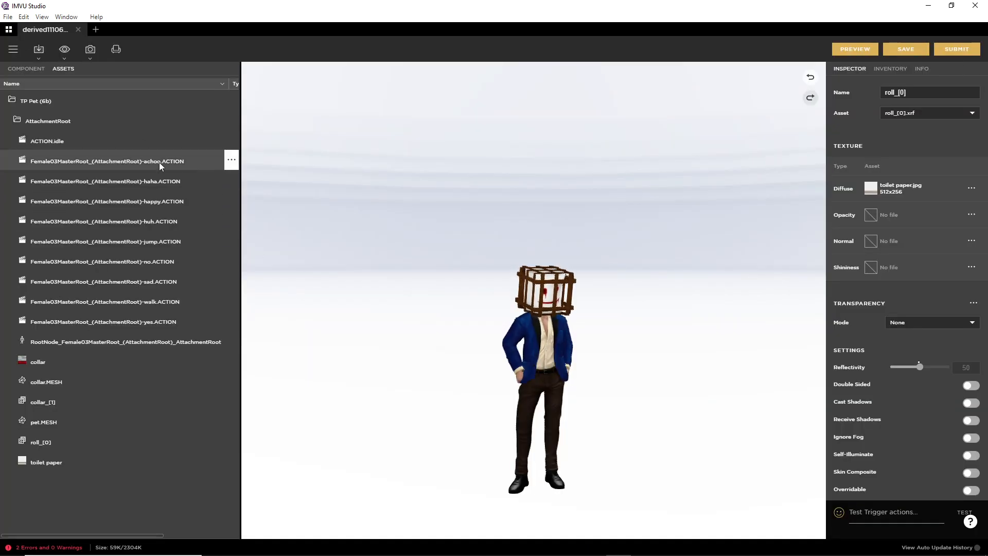
# Attach the TP Pet (6b) skeleton to the Female03MasterRoot node, update the preview and view the pet beside the avatar's feet
pyautogui.click(25, 69)
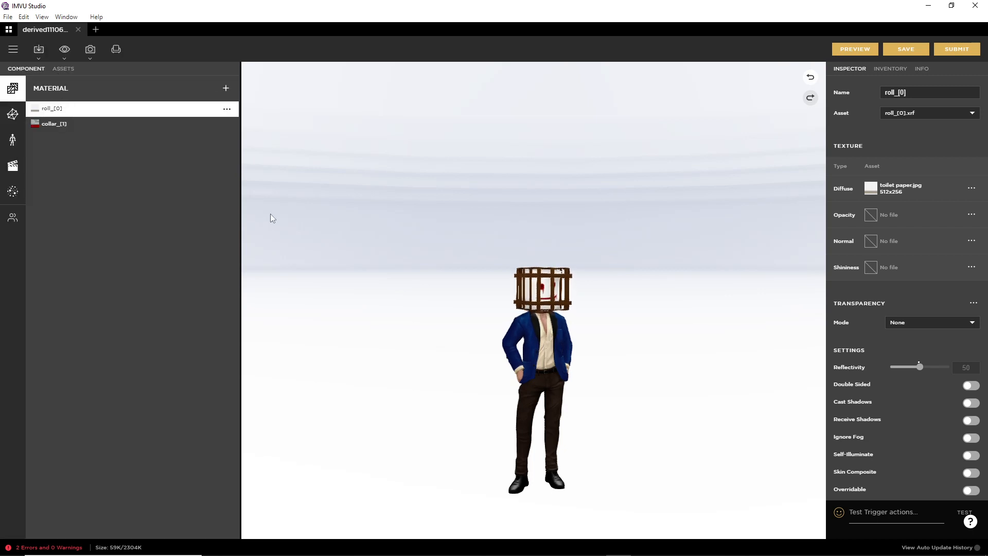
pyautogui.click(12, 139)
pyautogui.click(941, 106)
pyautogui.click(921, 118)
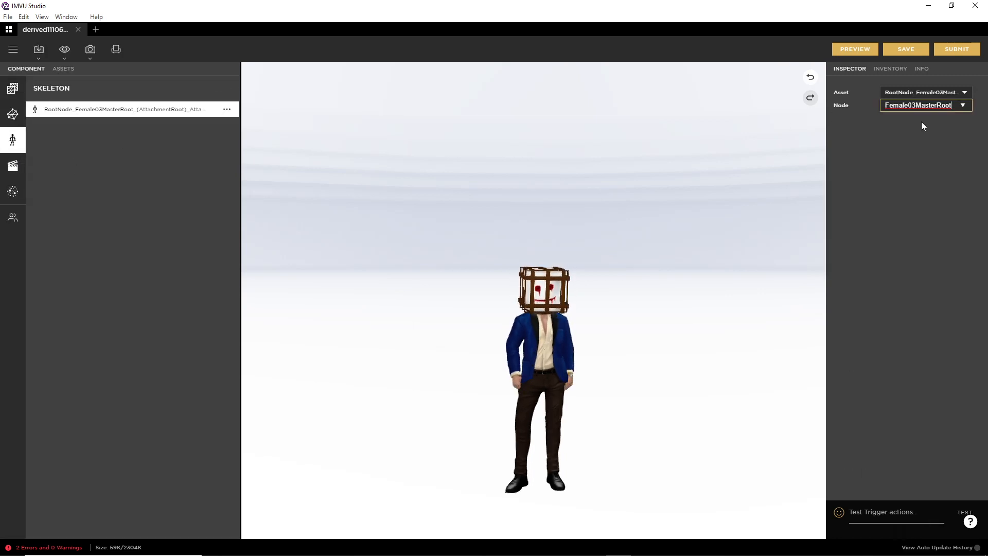
pyautogui.click(848, 49)
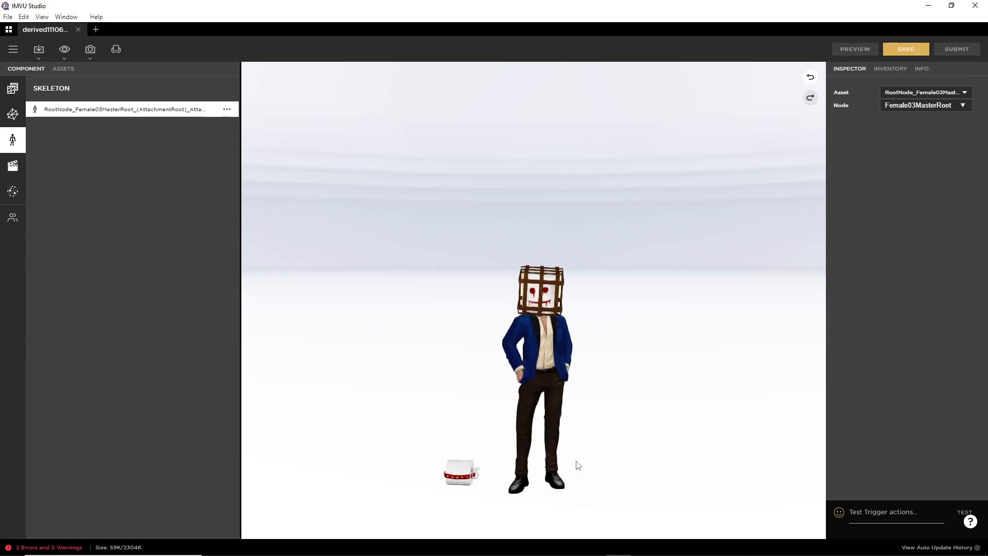
pyautogui.moveTo(577, 463); pyautogui.dragTo(584, 406, button='right')
pyautogui.scroll(5, 584, 407)
pyautogui.moveTo(503, 447); pyautogui.dragTo(530, 303, button='right')
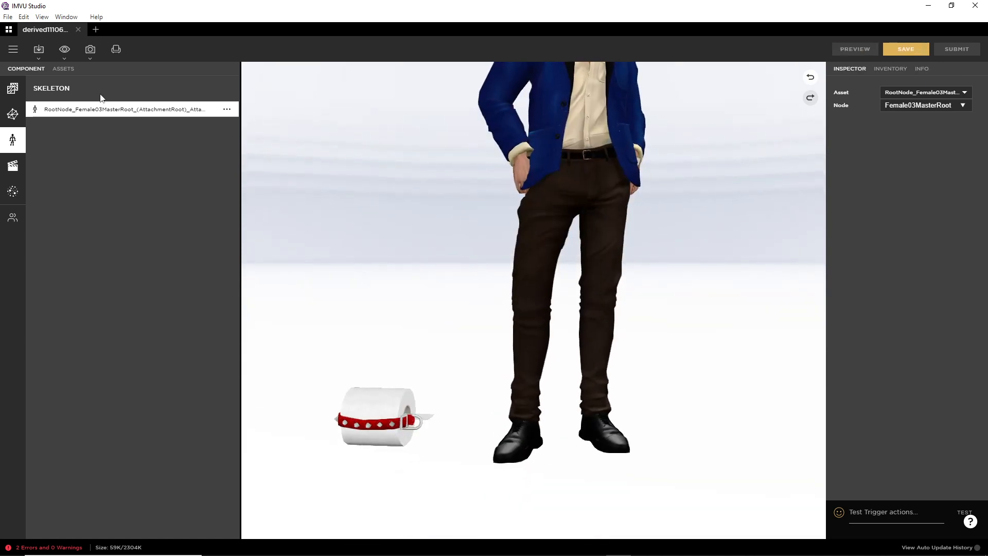
# Create an action with the trigger name stance.Idle in the TP Pet (6b) product
pyautogui.click(13, 166)
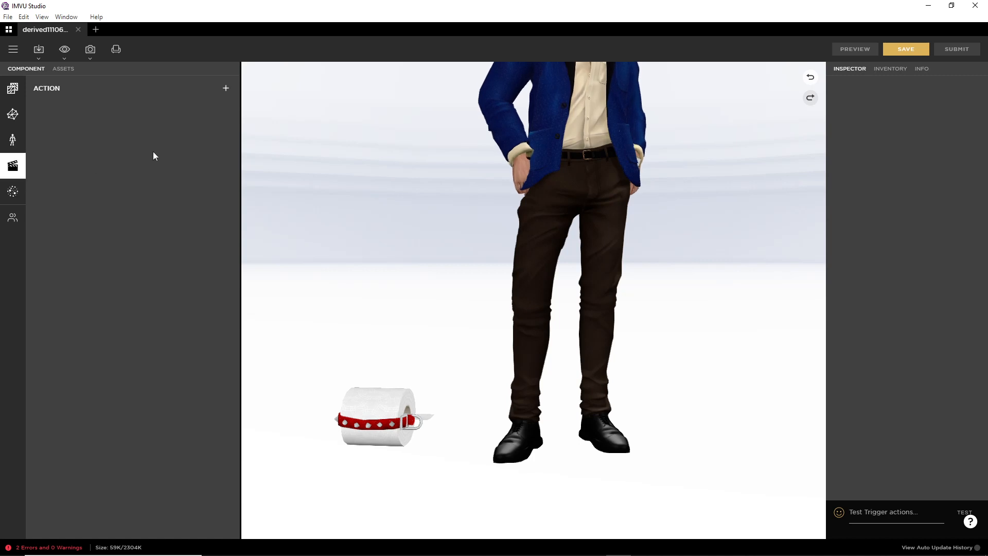
pyautogui.click(226, 88)
pyautogui.click(934, 92)
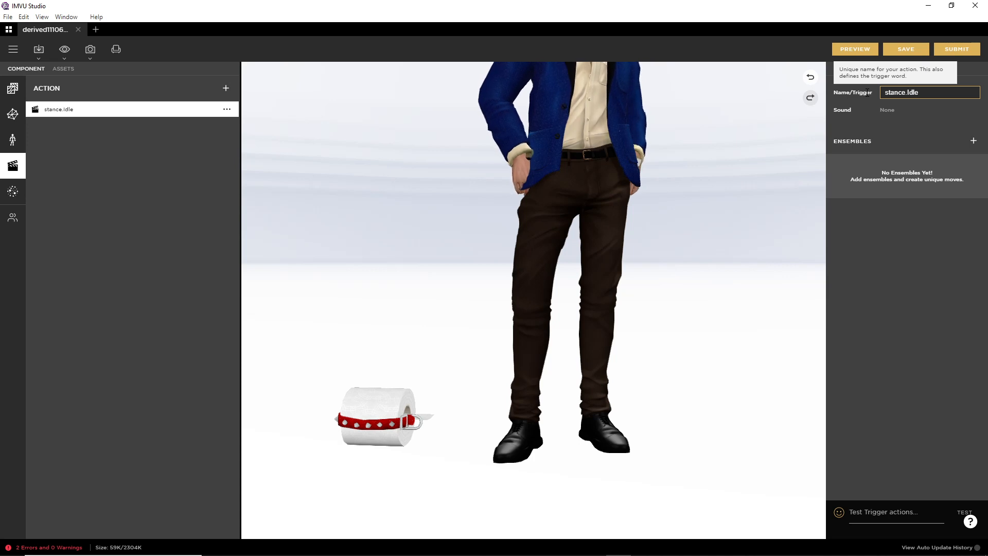
# Add an ensemble to the new stance.Idle action using ACTION.idle.xaf as skeletal animation with loop 0
pyautogui.click(973, 141)
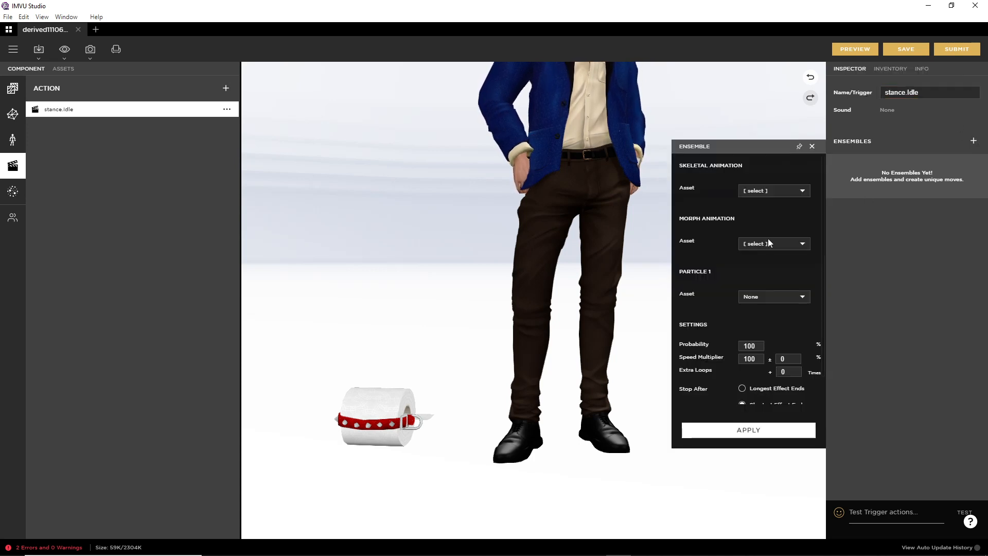
pyautogui.click(780, 190)
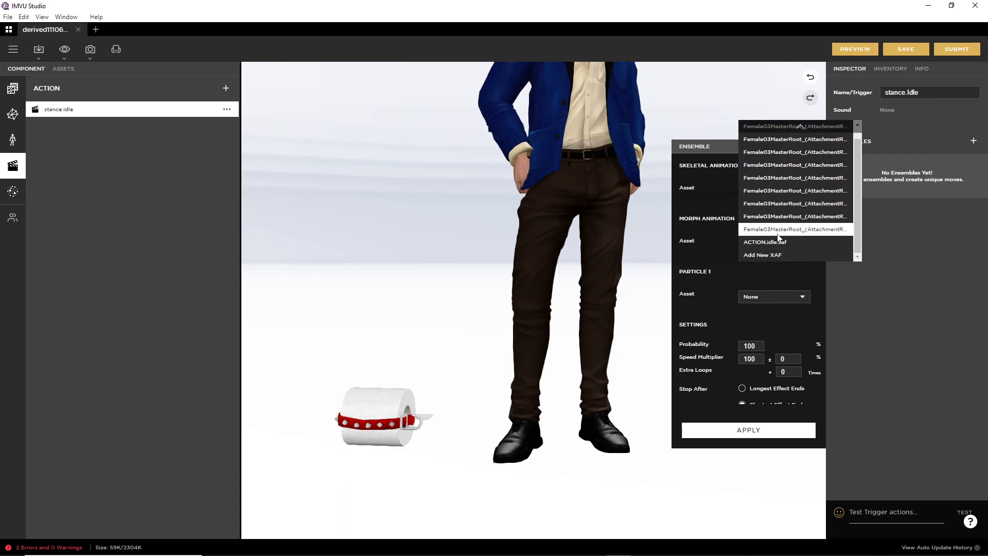
pyautogui.click(766, 247)
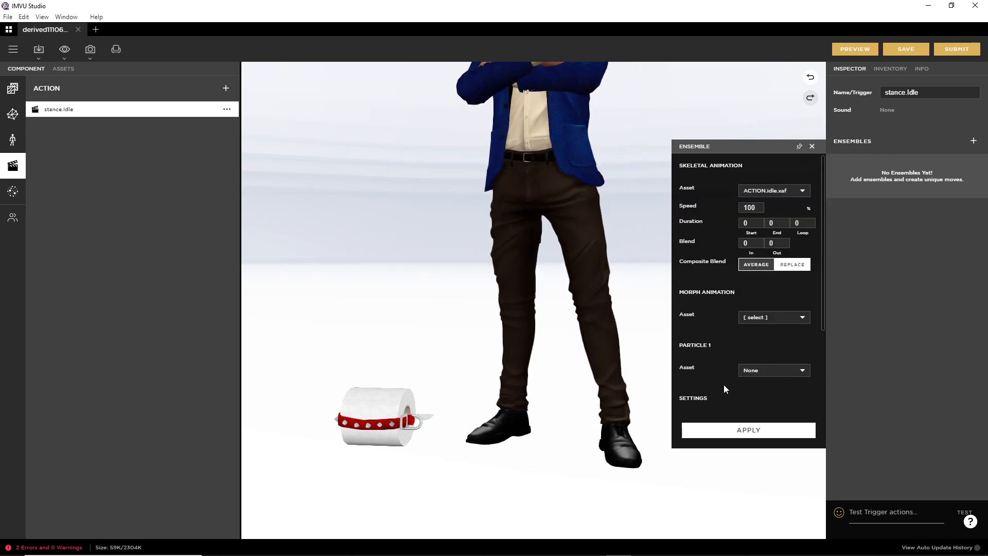
# Add an ensemble to the stance.Idle action using ACTION.idle.xaf as its skeletal animation, keeping the default settings
pyautogui.scroll(-2, 726, 388)
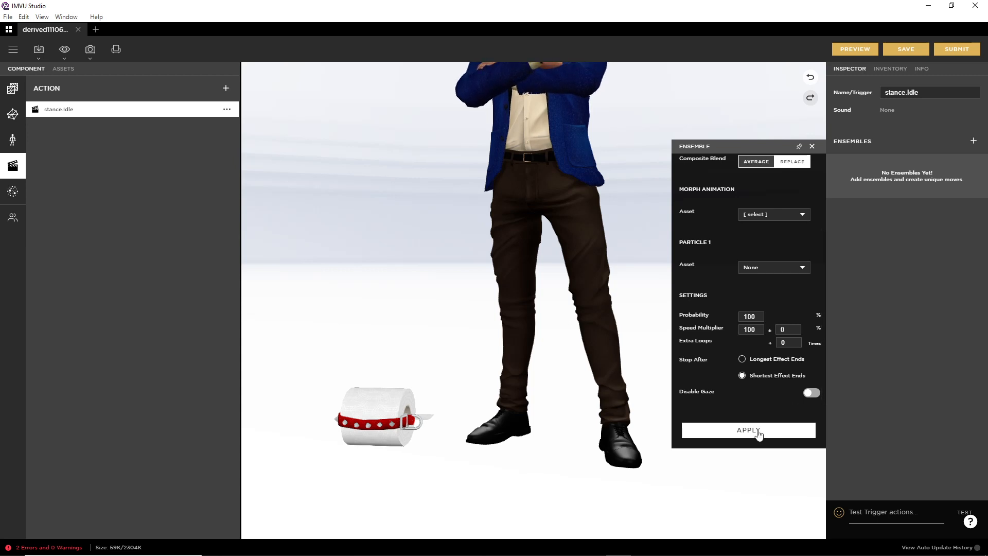
pyautogui.click(758, 431)
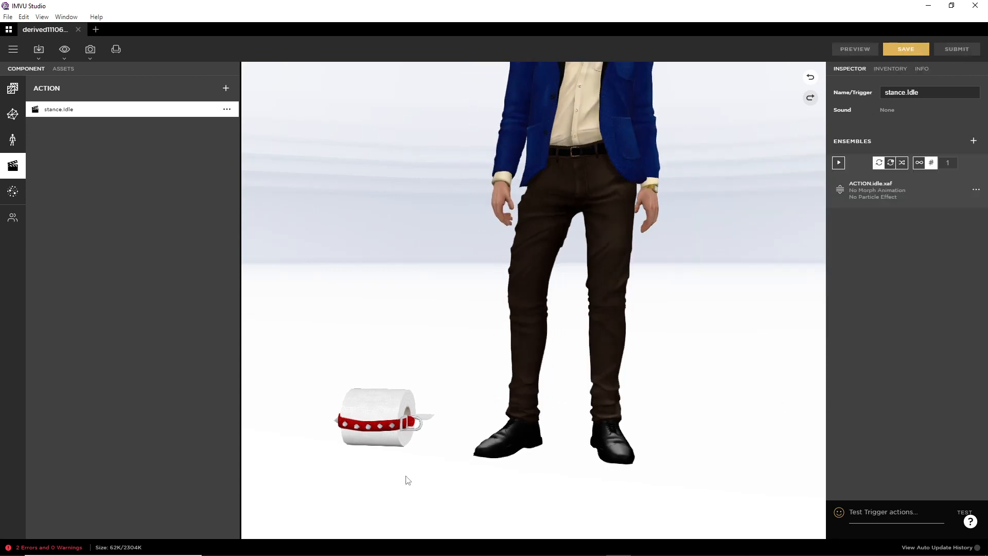
# Examine the toilet paper roll and its spiked collar up close beside the avatar, enlarging the viewport for more room
pyautogui.moveTo(406, 476); pyautogui.dragTo(483, 386)
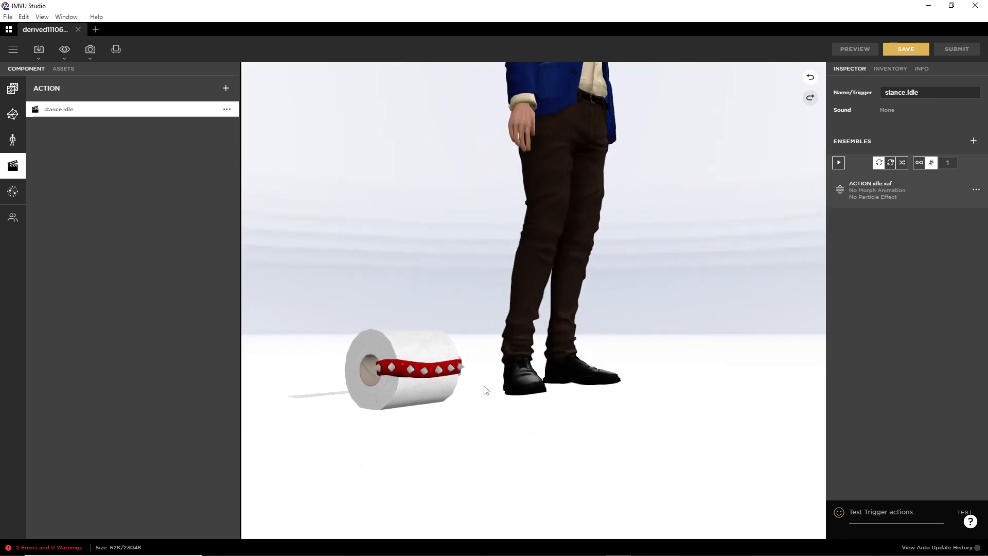
pyautogui.scroll(4, 481, 412)
pyautogui.moveTo(461, 449); pyautogui.dragTo(521, 440)
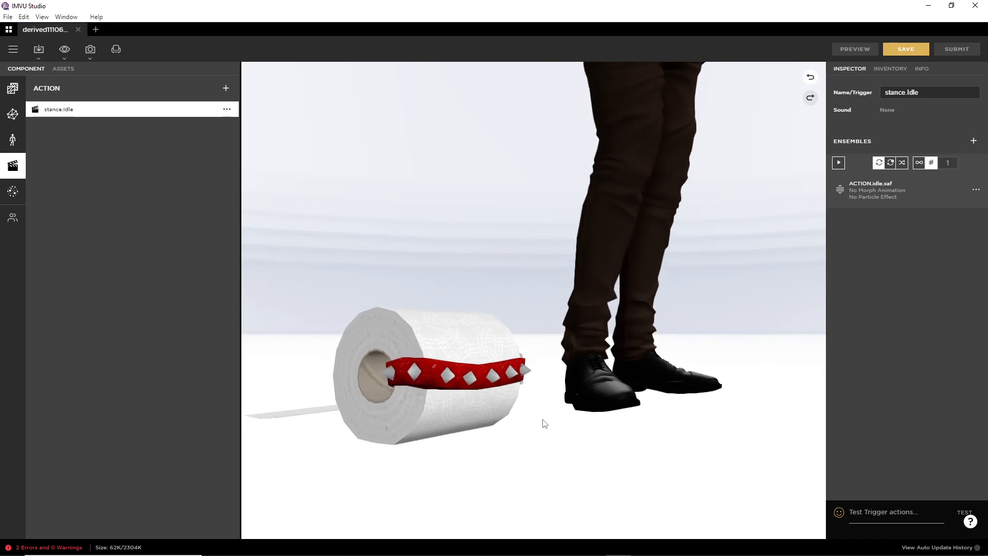
pyautogui.scroll(2, 541, 421)
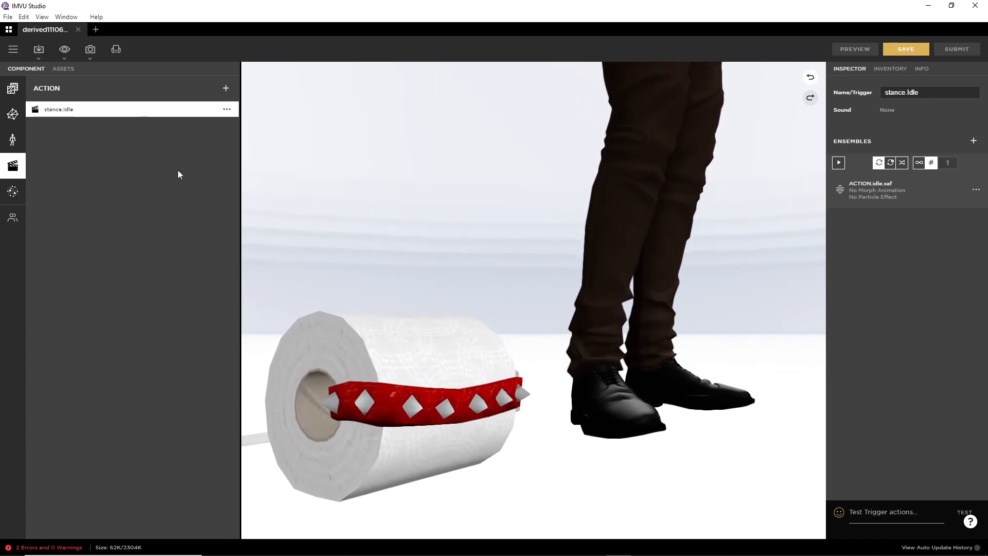
pyautogui.moveTo(240, 198); pyautogui.dragTo(67, 192)
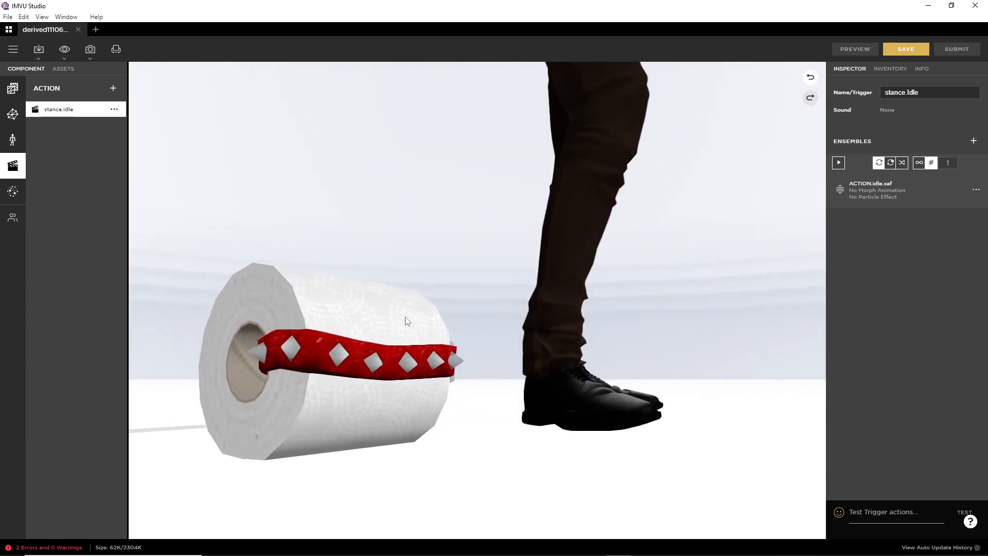
pyautogui.moveTo(456, 310); pyautogui.dragTo(451, 331)
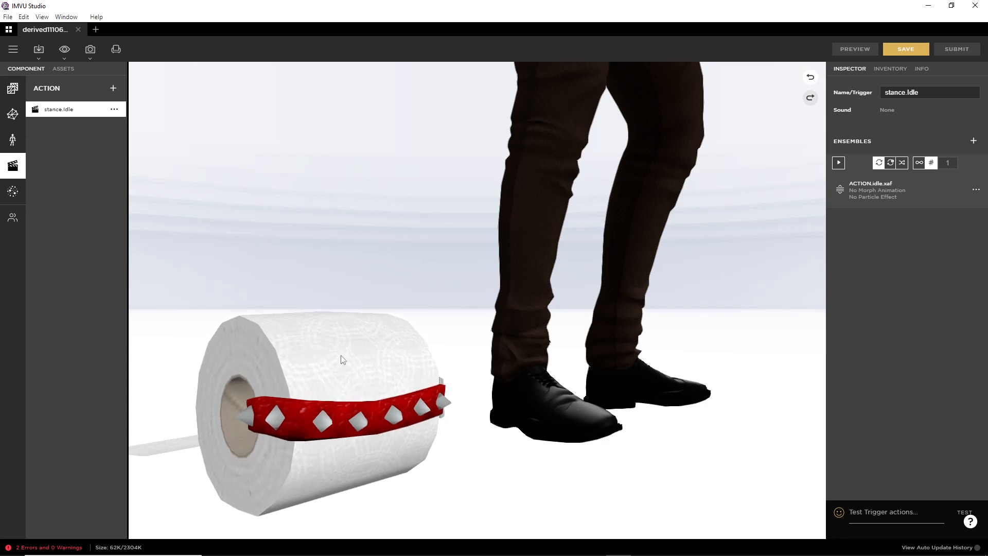
pyautogui.moveTo(340, 356); pyautogui.dragTo(361, 331, button='right')
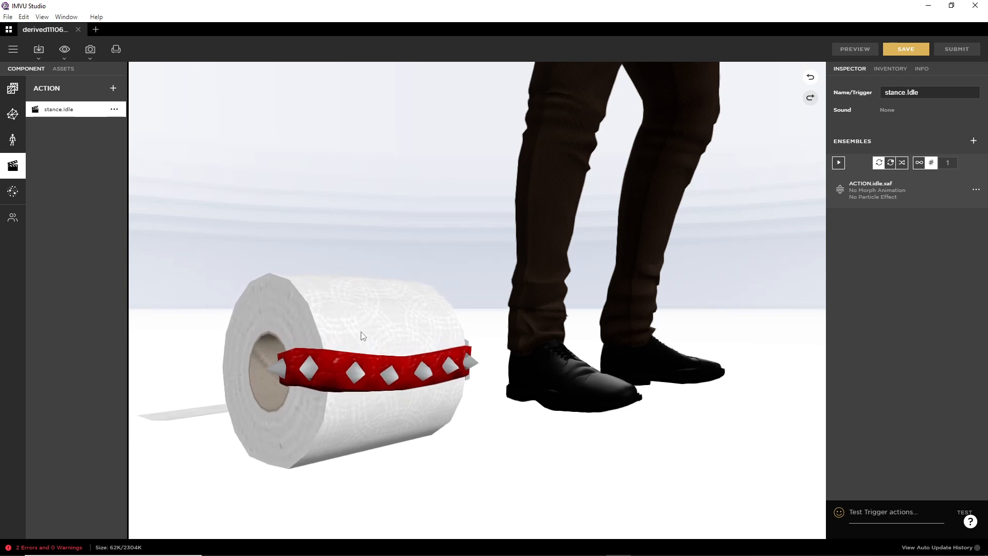
pyautogui.moveTo(418, 309); pyautogui.dragTo(418, 323)
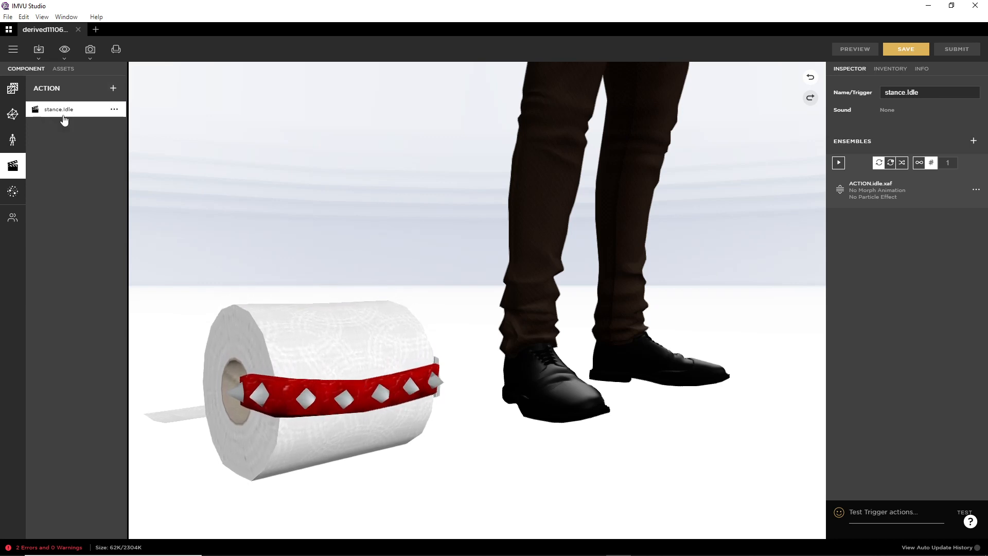
# Show the product's materials and filter the inventory to the Rooms category
pyautogui.click(431, 404)
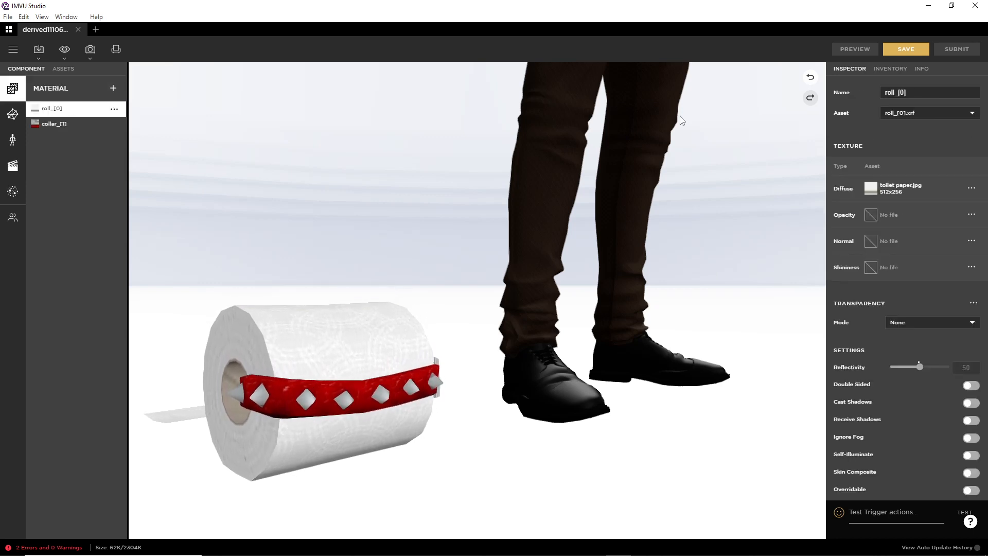
pyautogui.click(889, 69)
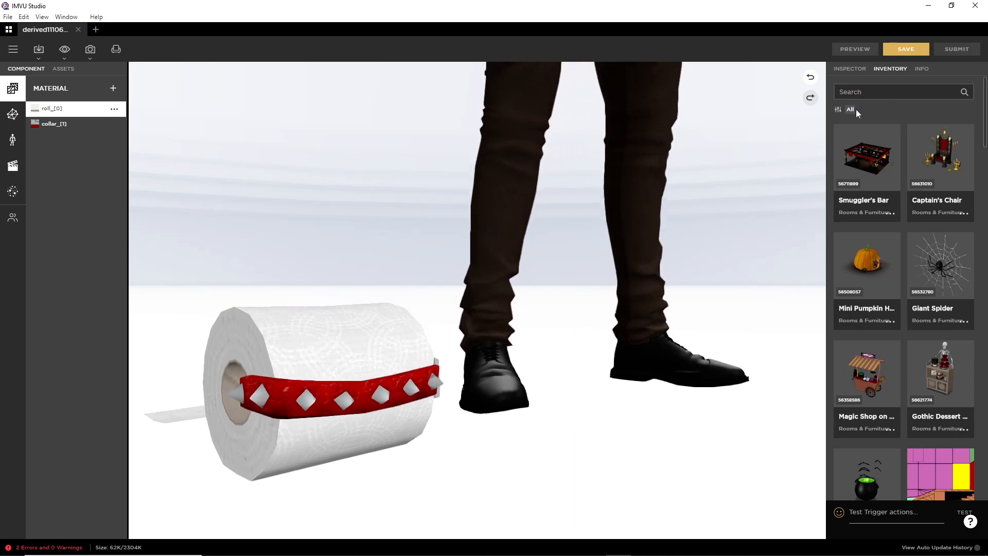
pyautogui.moveTo(462, 407); pyautogui.dragTo(408, 449)
pyautogui.moveTo(409, 450); pyautogui.dragTo(421, 395, button='right')
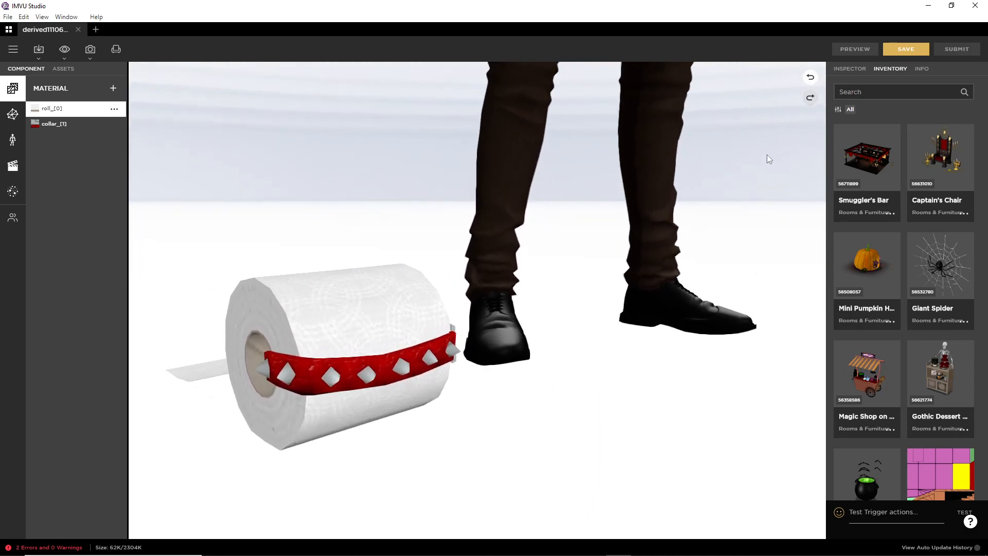
pyautogui.click(838, 110)
pyautogui.click(755, 243)
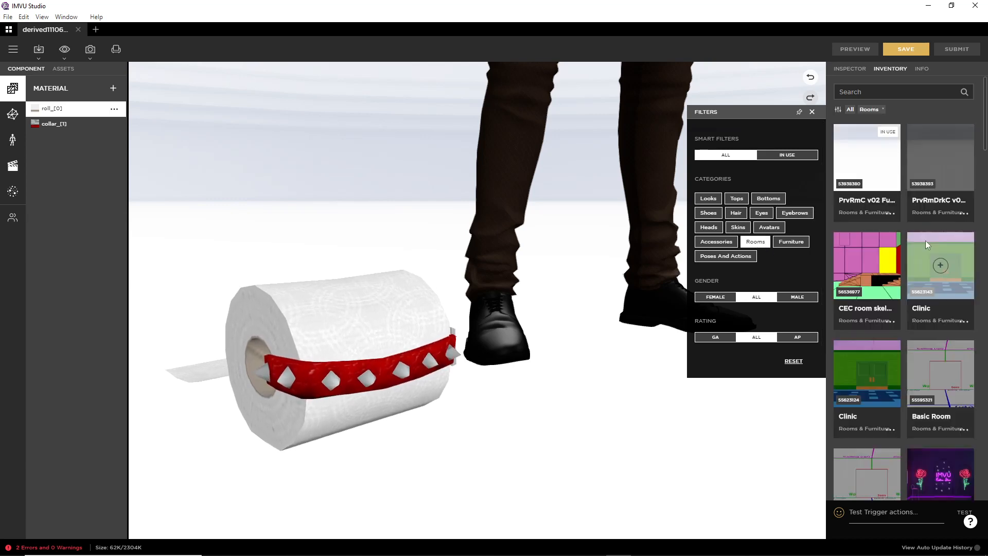
# Load the gray PreviewRoom 3... from the inventory as the preview scene and close the filters
pyautogui.scroll(-2, 915, 257)
pyautogui.scroll(-6, 905, 280)
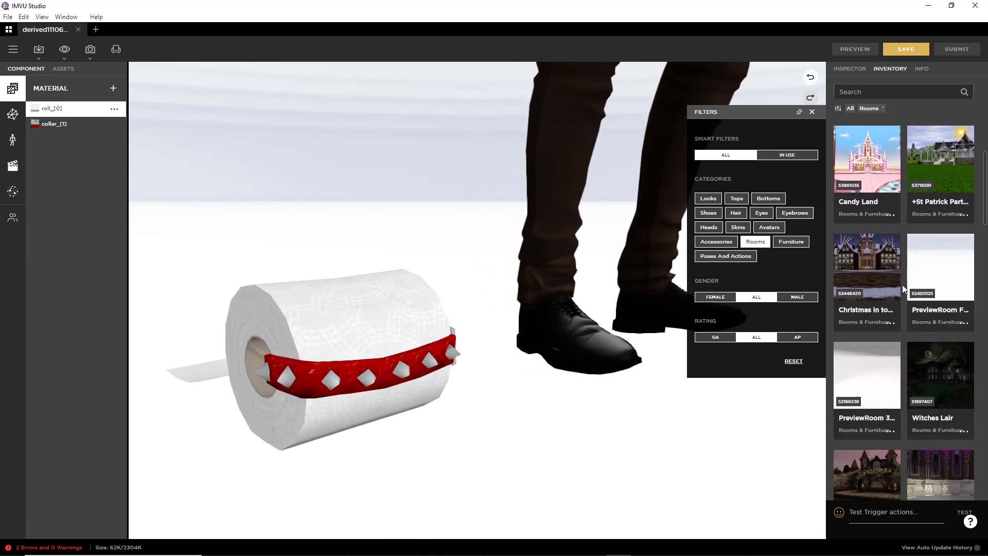
pyautogui.click(868, 374)
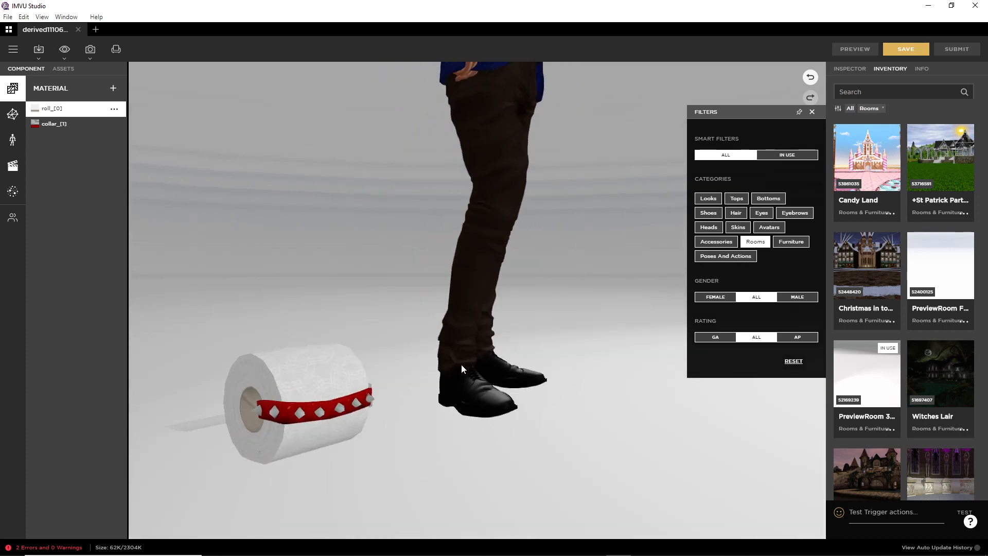
pyautogui.moveTo(437, 379); pyautogui.dragTo(364, 314)
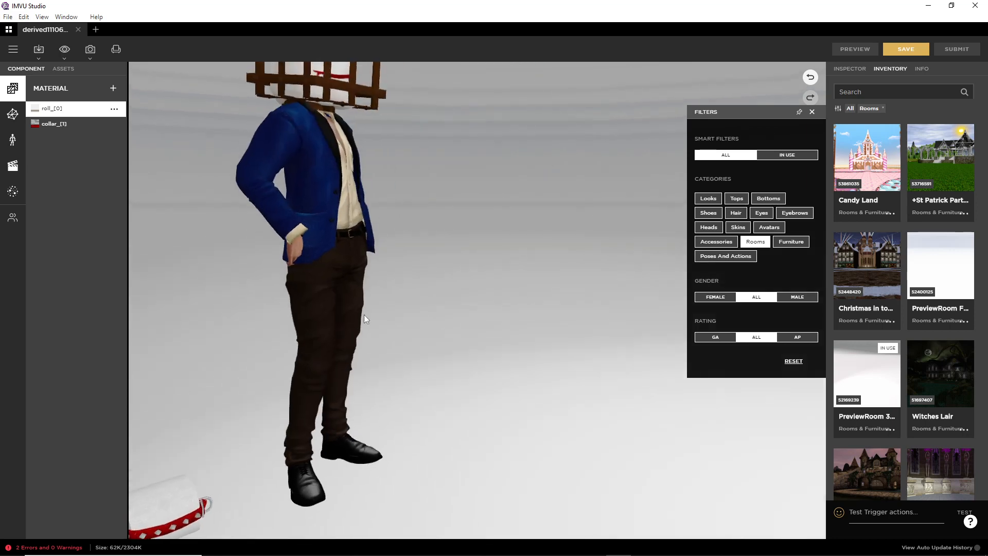
pyautogui.click(812, 113)
# Compare the gray preview scene with the light and dark PrvRm rooms listed in the inventory
pyautogui.scroll(-5, 903, 277)
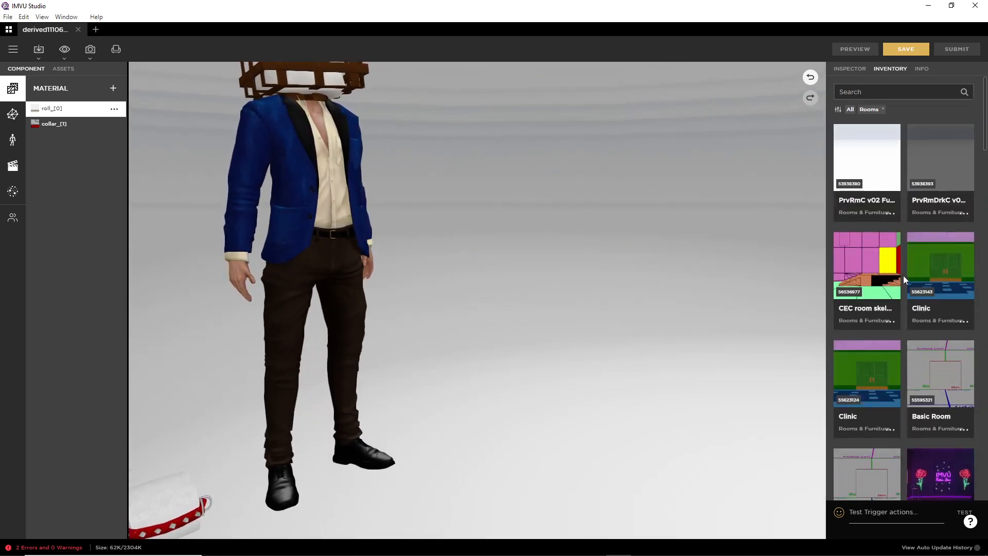
pyautogui.moveTo(867, 150)
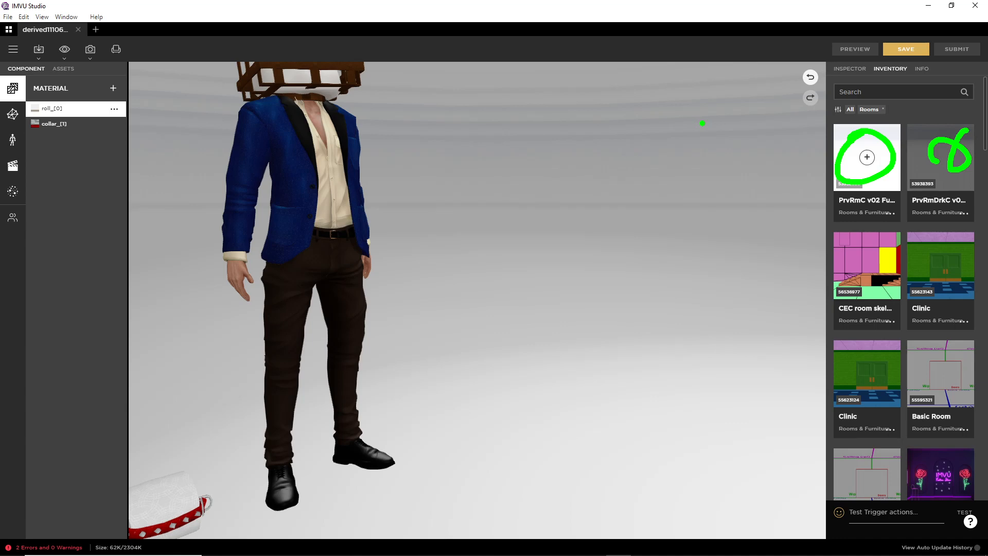
pyautogui.scroll(-5, 601, 253)
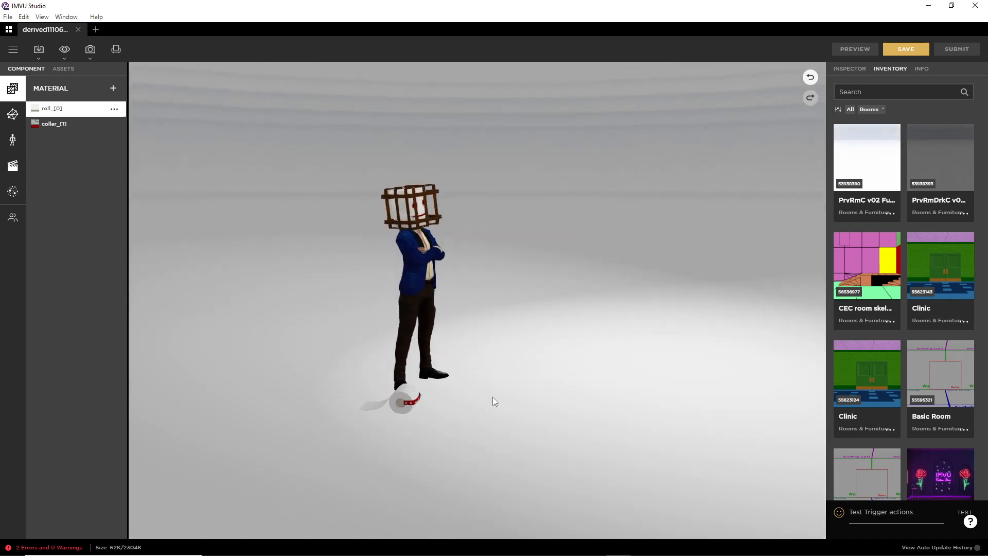
pyautogui.moveTo(493, 396)
pyautogui.mouseDown()
pyautogui.moveTo(533, 399)
pyautogui.moveTo(403, 411)
pyautogui.mouseUp()
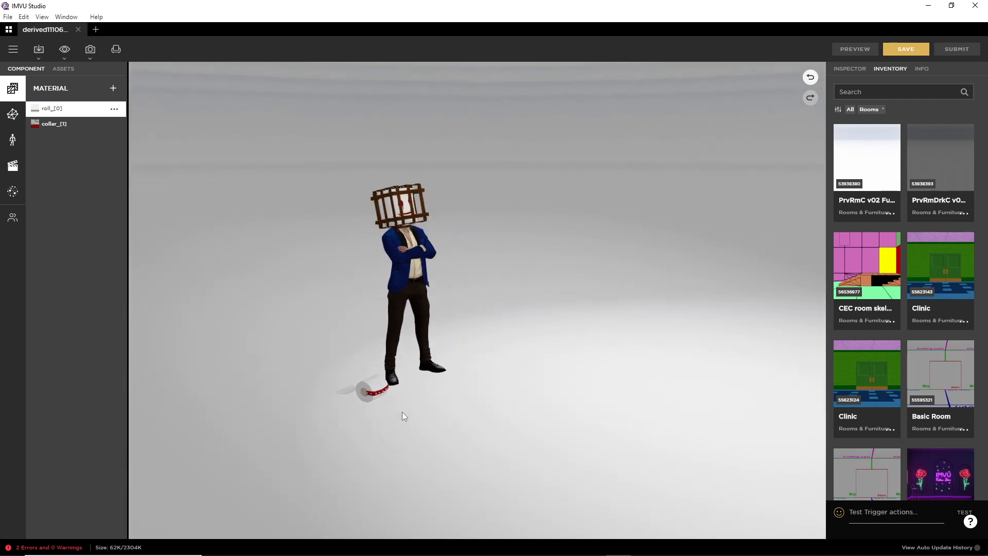
pyautogui.moveTo(881, 169)
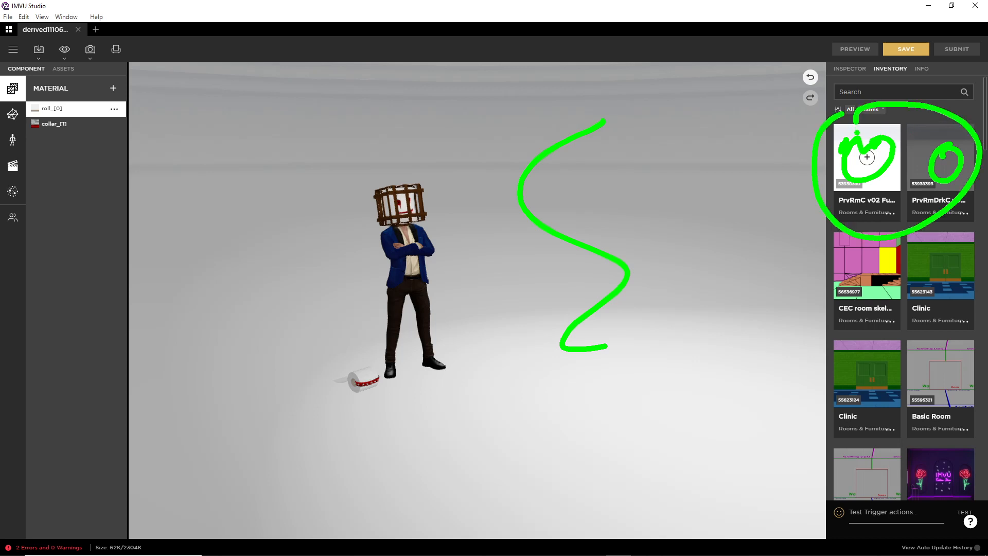
pyautogui.press('Escape')
pyautogui.scroll(-10, 902, 329)
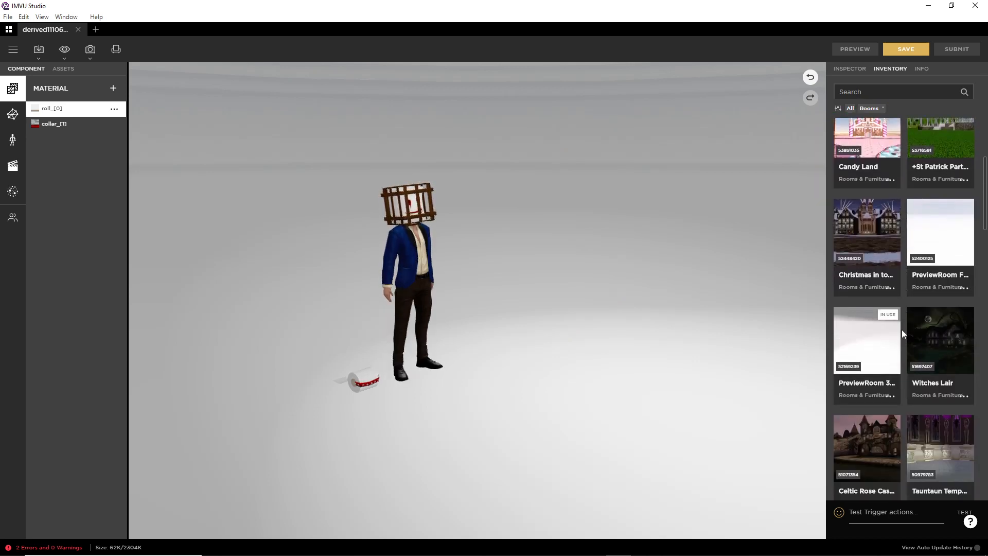
# Switch the preview scene to the white PreviewRoom F... and check the paper roll in it
pyautogui.click(940, 205)
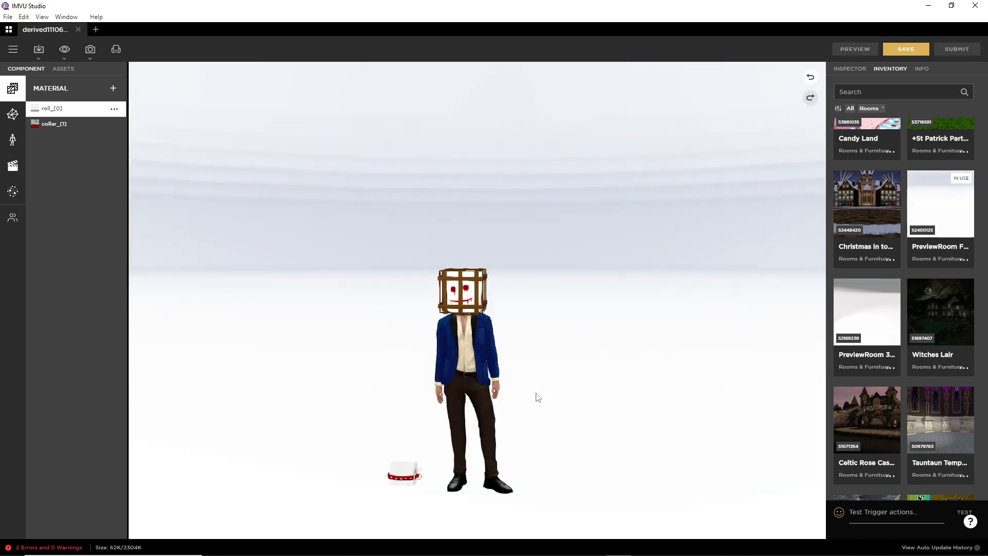
pyautogui.moveTo(406, 445); pyautogui.dragTo(514, 464)
pyautogui.moveTo(514, 464); pyautogui.dragTo(509, 319, button='right')
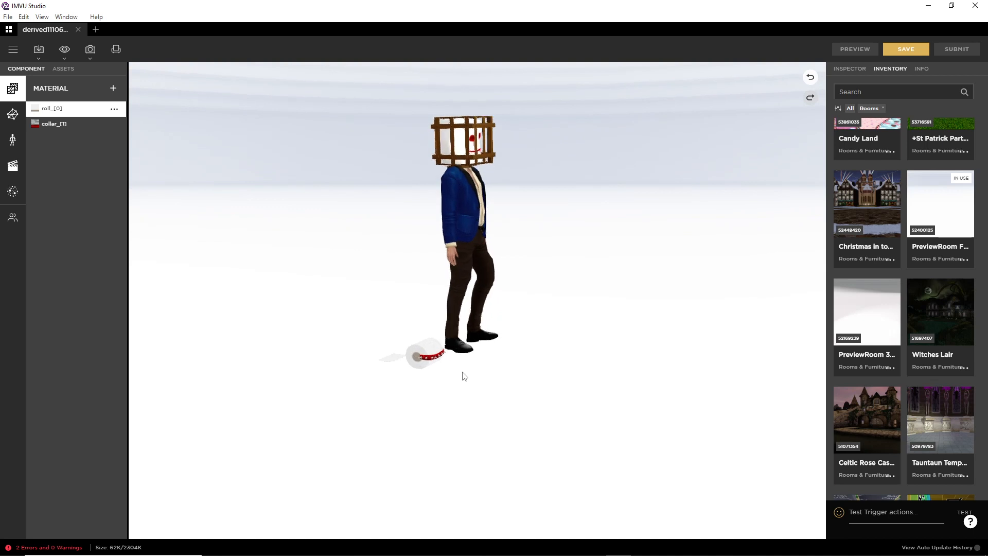
pyautogui.scroll(8, 463, 375)
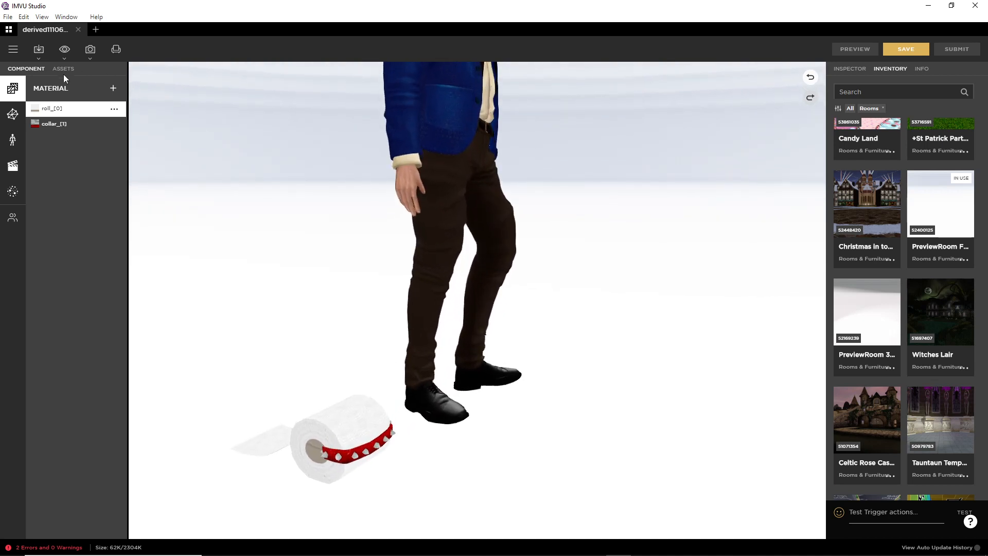
# Turn on the Lights and Skeleton overlays and examine the position of the room's light around the avatar
pyautogui.click(63, 50)
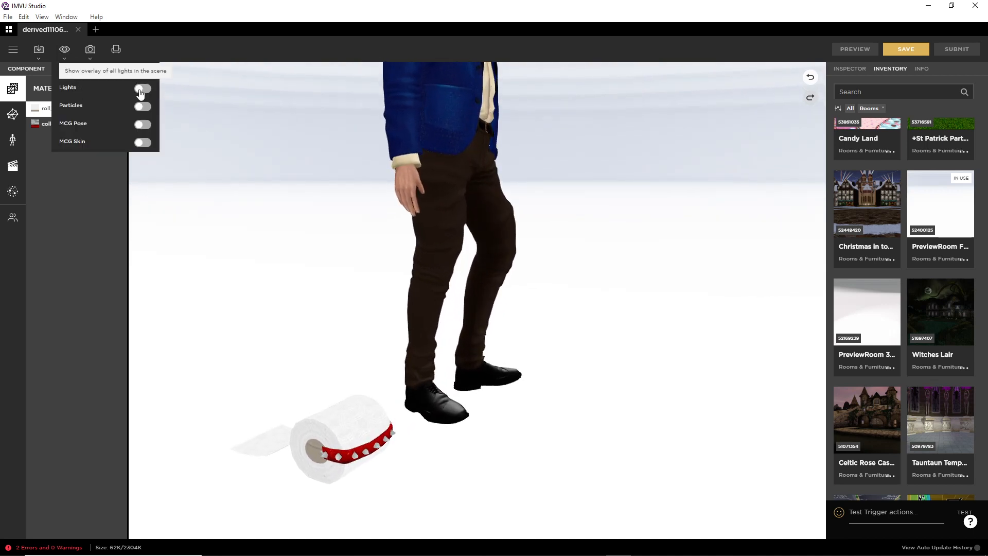
pyautogui.scroll(-10, 319, 304)
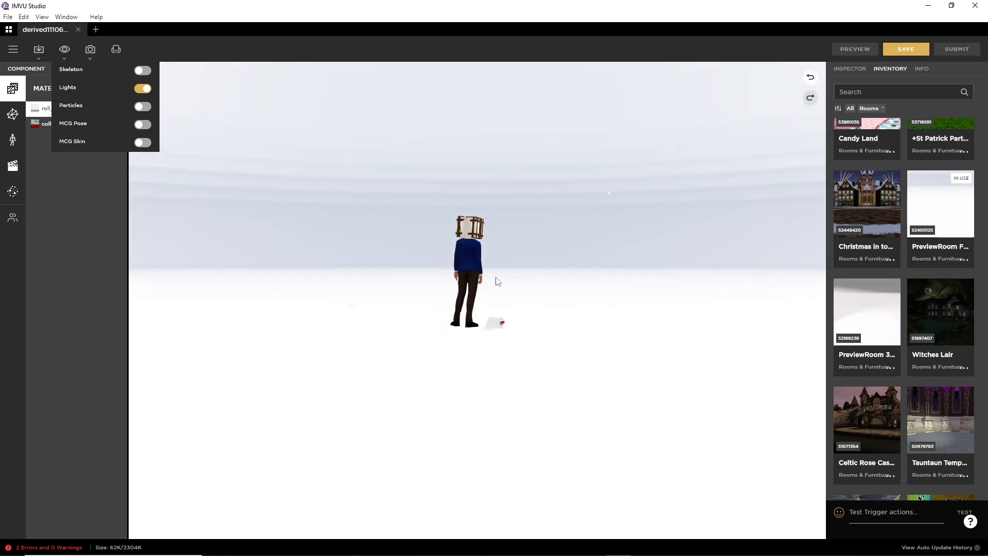
pyautogui.scroll(3, 470, 184)
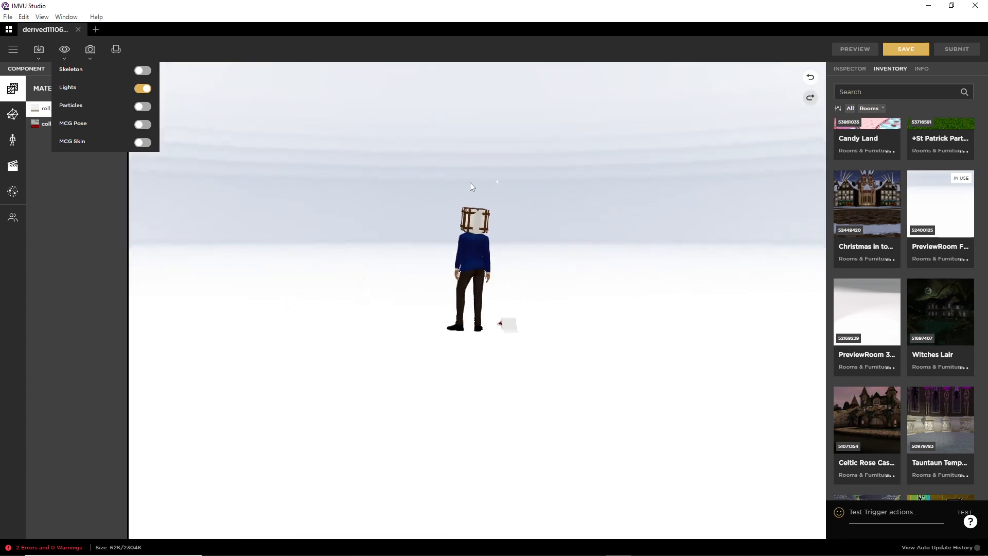
pyautogui.moveTo(470, 181); pyautogui.dragTo(425, 275, button='right')
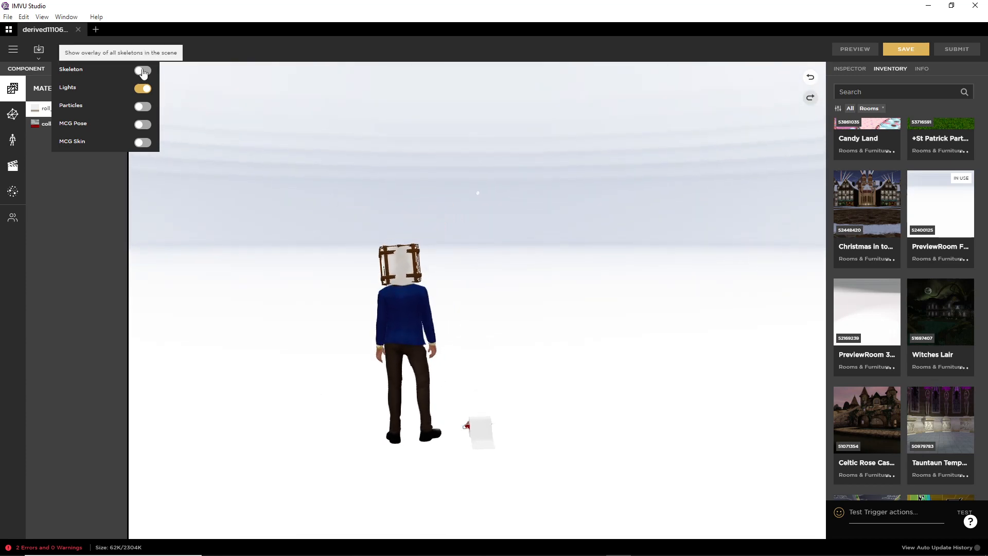
pyautogui.moveTo(470, 259); pyautogui.dragTo(452, 263)
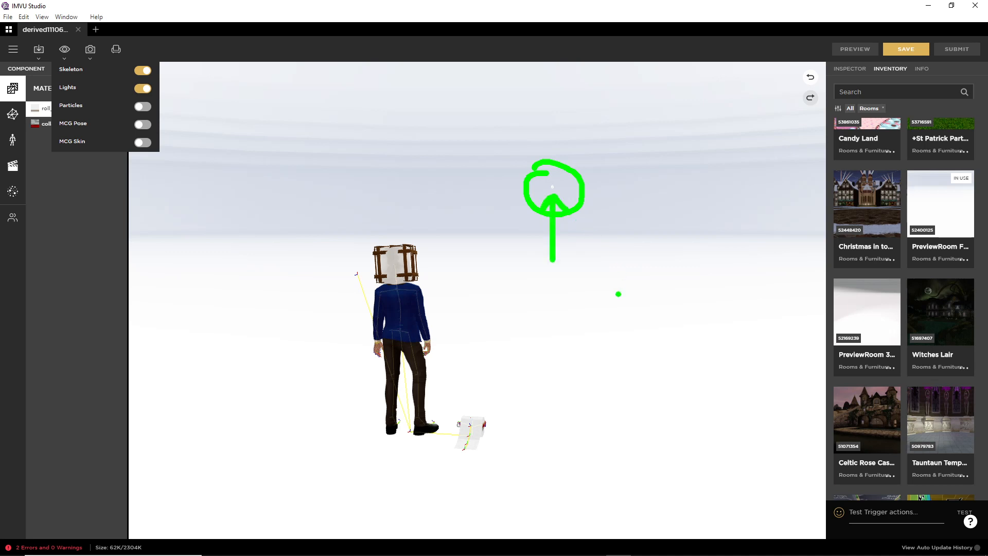
pyautogui.click(612, 232)
pyautogui.moveTo(612, 232)
pyautogui.mouseDown()
pyautogui.moveTo(499, 207)
pyautogui.moveTo(243, 214)
pyautogui.moveTo(348, 230)
pyautogui.moveTo(565, 238)
pyautogui.moveTo(391, 243)
pyautogui.moveTo(579, 241)
pyautogui.moveTo(514, 238)
pyautogui.mouseUp()
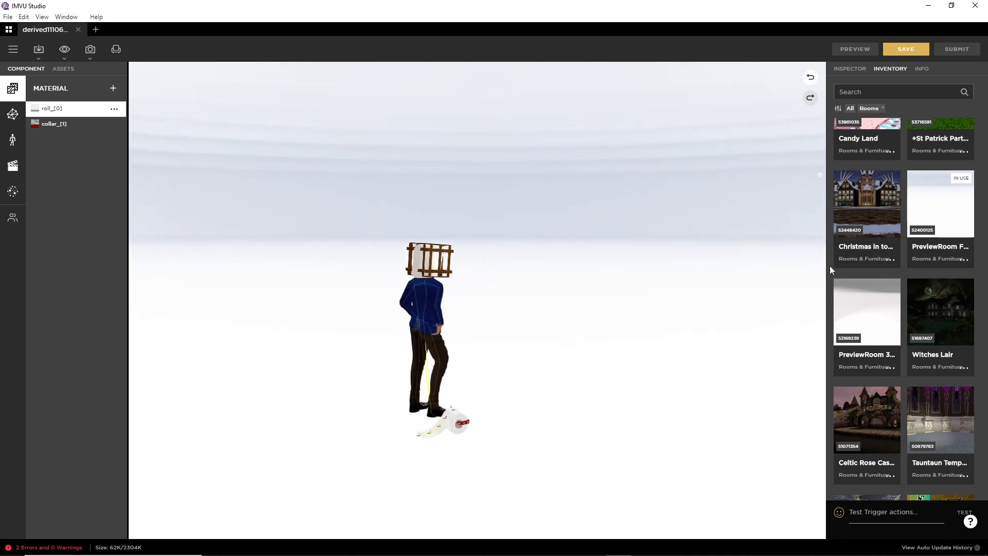
# Switch the preview scene to the gray PreviewRoom 3... and examine the position of its light around the avatar
pyautogui.moveTo(889, 321)
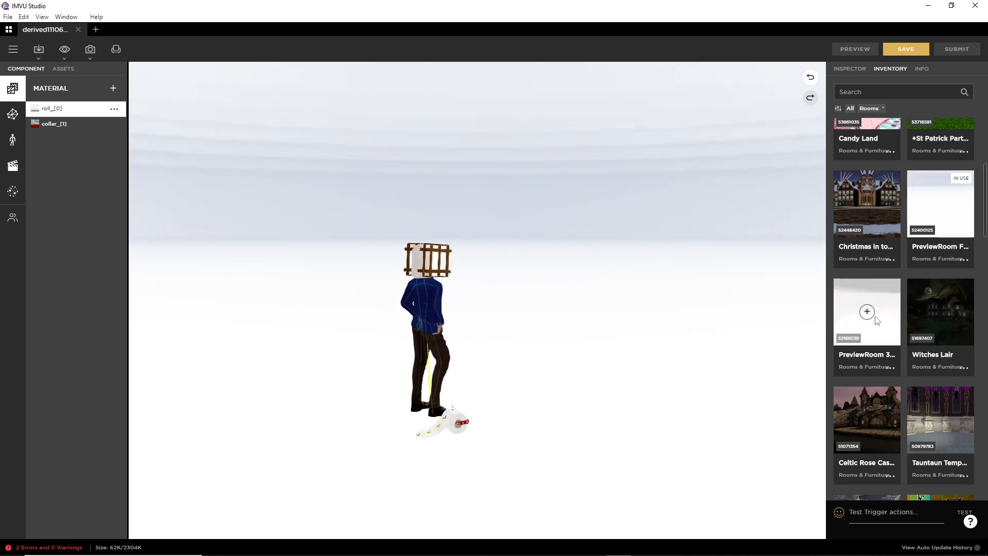
pyautogui.click(838, 108)
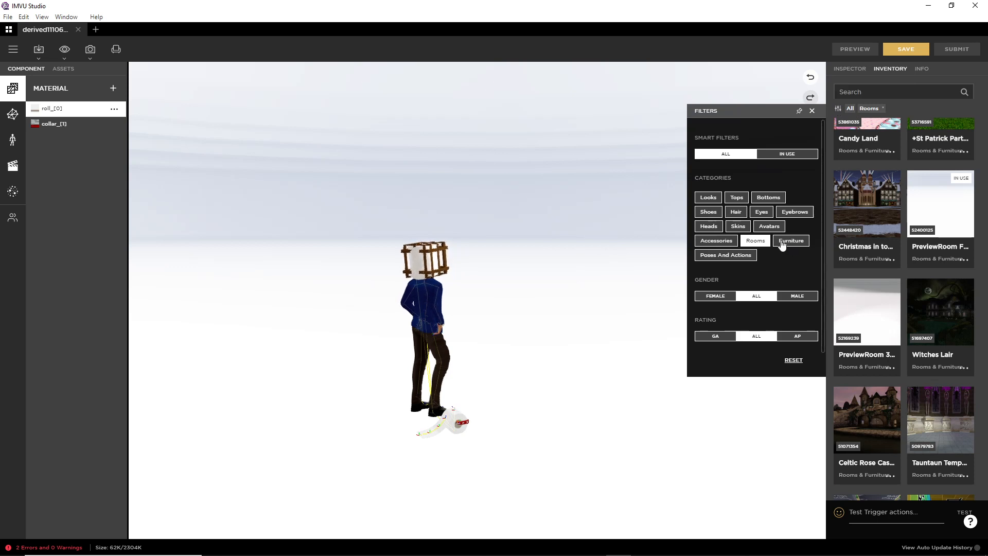
pyautogui.click(866, 313)
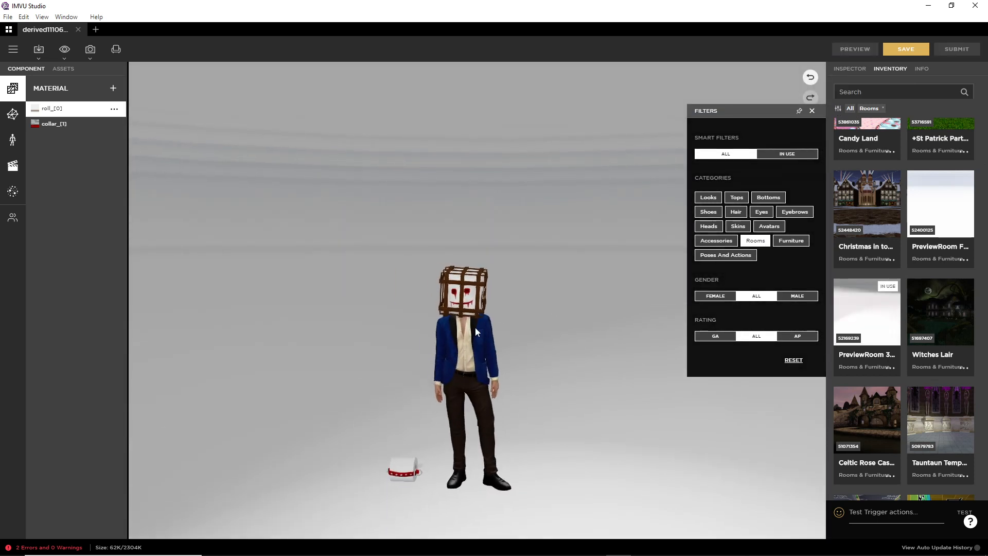
pyautogui.click(64, 50)
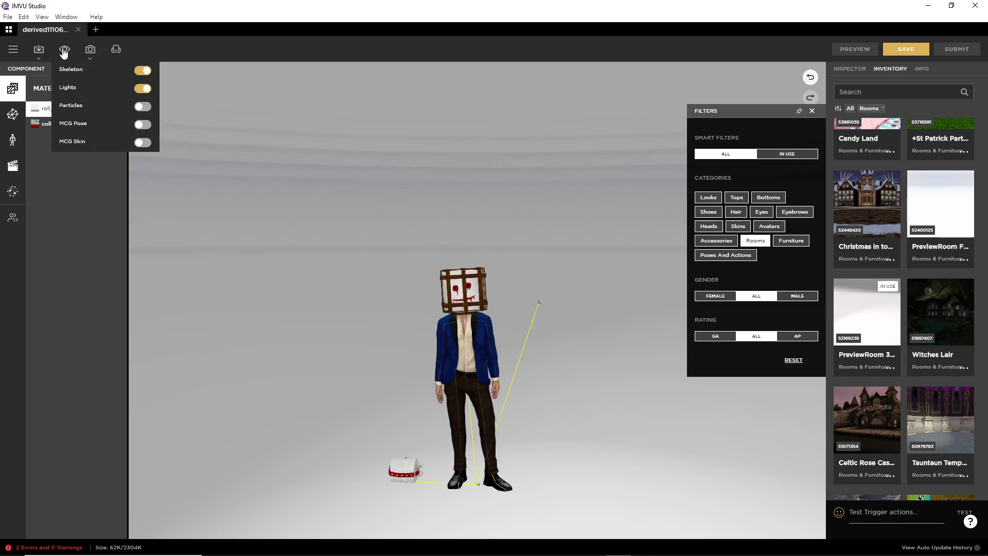
pyautogui.moveTo(353, 308); pyautogui.dragTo(391, 304)
# Switch the preview scene back to the white PreviewRoom F... and inspect the roll and its spiked collar up close
pyautogui.click(931, 202)
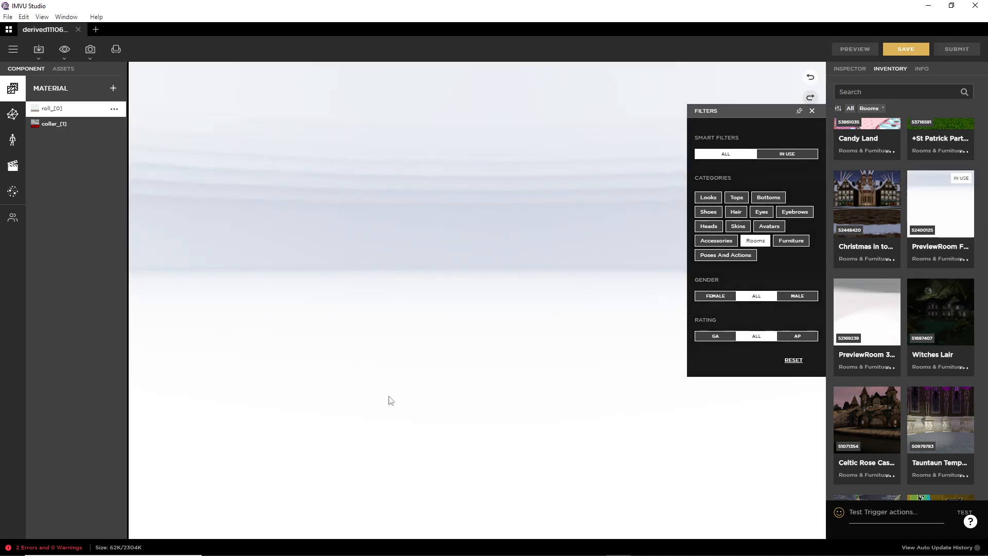
pyautogui.moveTo(398, 420); pyautogui.dragTo(424, 342, button='right')
pyautogui.scroll(8, 398, 392)
pyautogui.moveTo(397, 392); pyautogui.dragTo(331, 390)
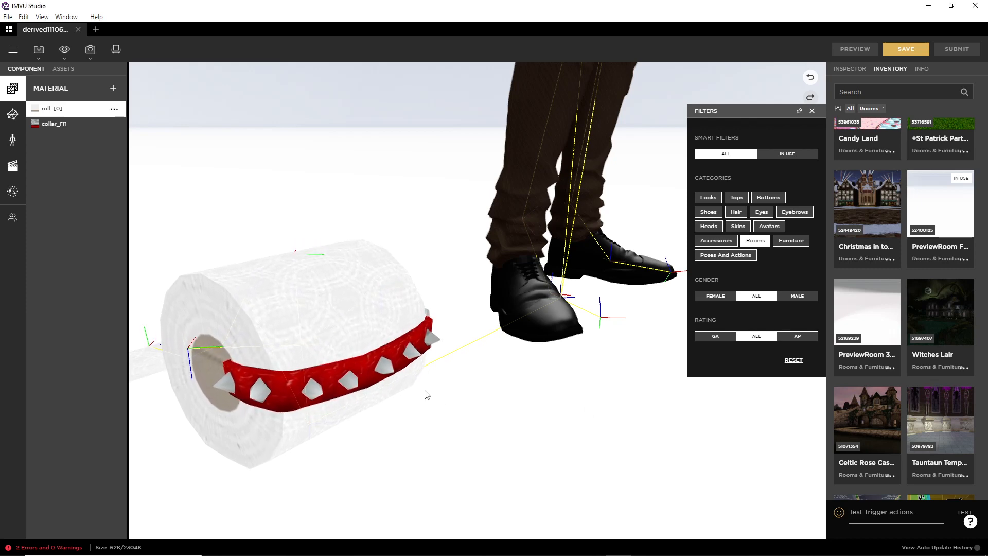
pyautogui.moveTo(425, 391); pyautogui.dragTo(470, 386, button='right')
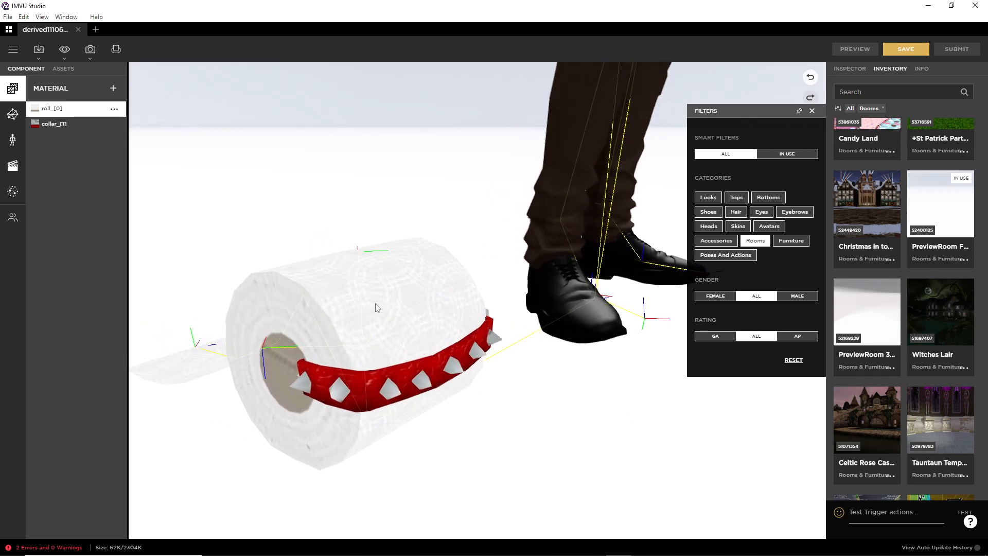
# Add toilet paper shininess.jpg as the Shininess texture of the roll_[0] material and apply the change to the preview
pyautogui.click(812, 110)
pyautogui.click(849, 68)
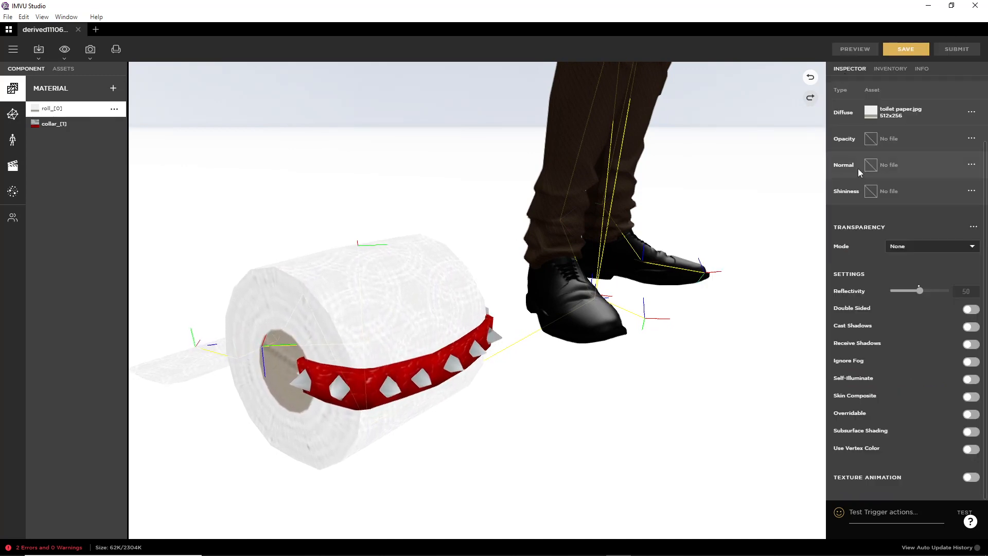
pyautogui.click(870, 192)
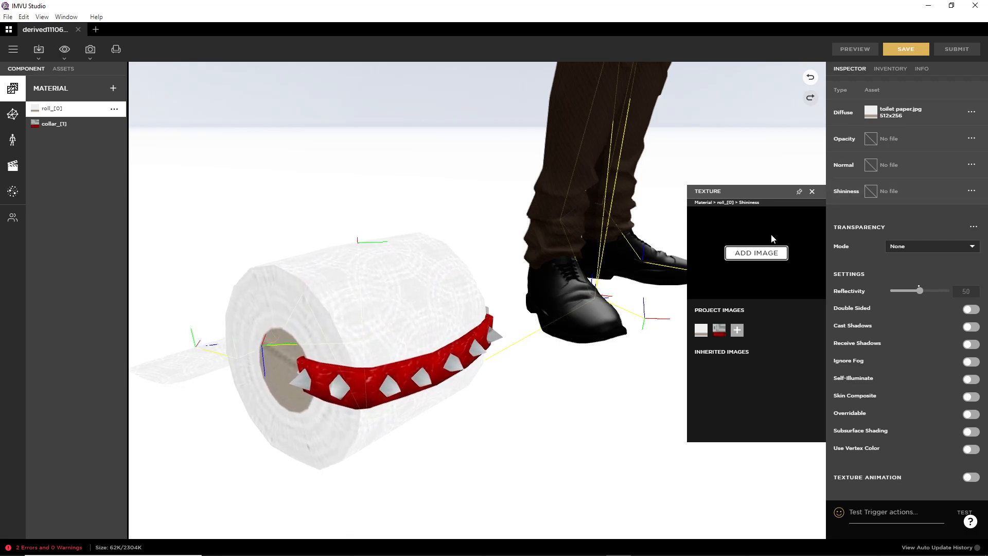
pyautogui.click(756, 253)
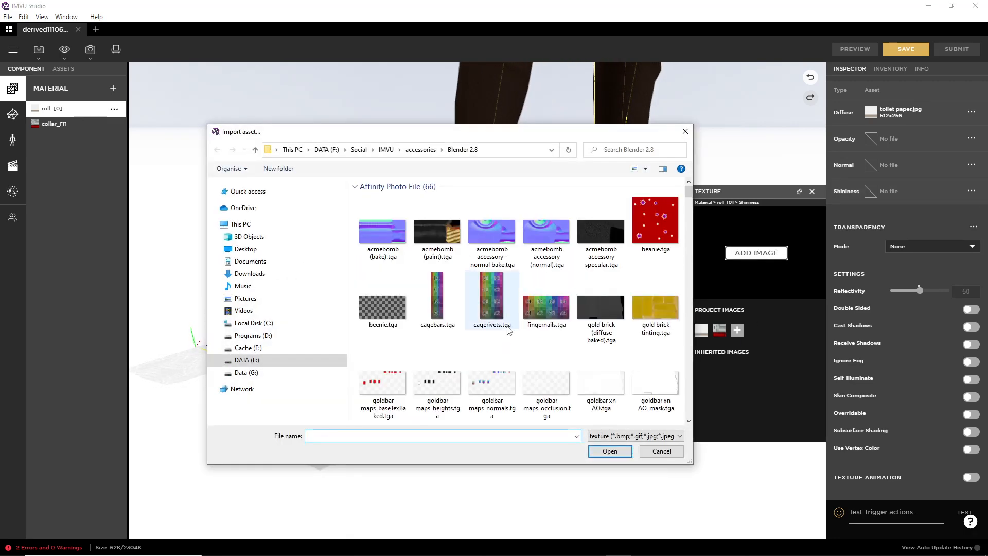
pyautogui.scroll(-15, 506, 329)
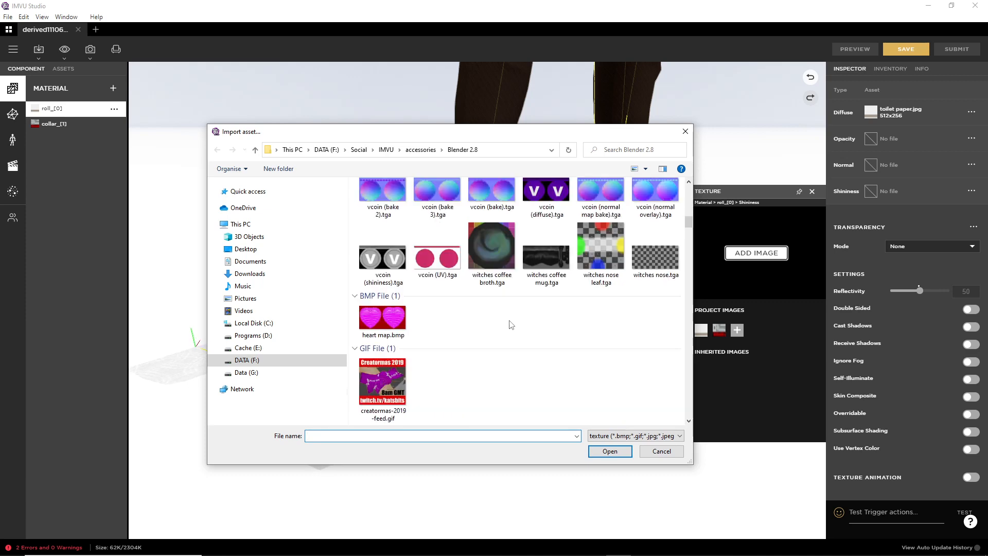
pyautogui.scroll(-5, 511, 325)
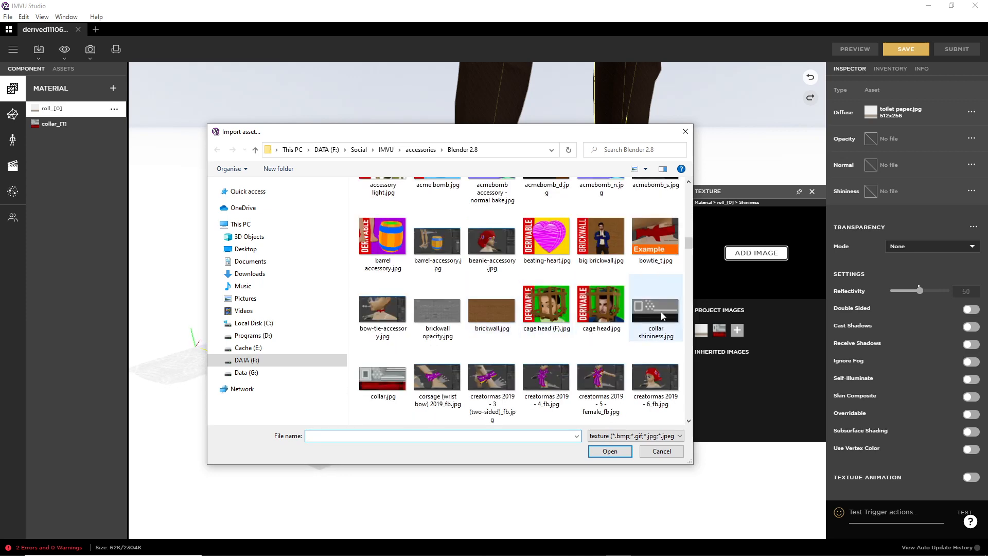
pyautogui.scroll(-10, 662, 315)
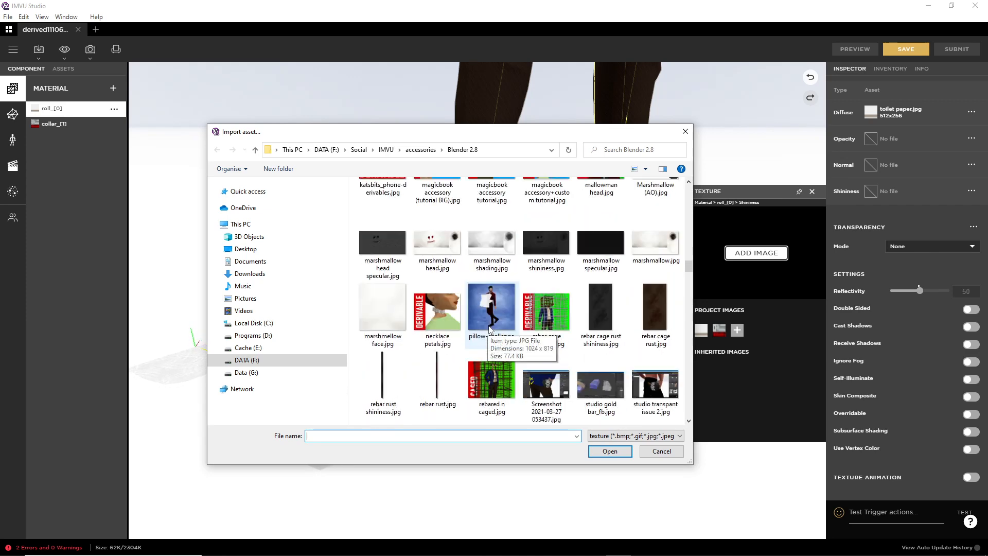
pyautogui.scroll(-3, 489, 329)
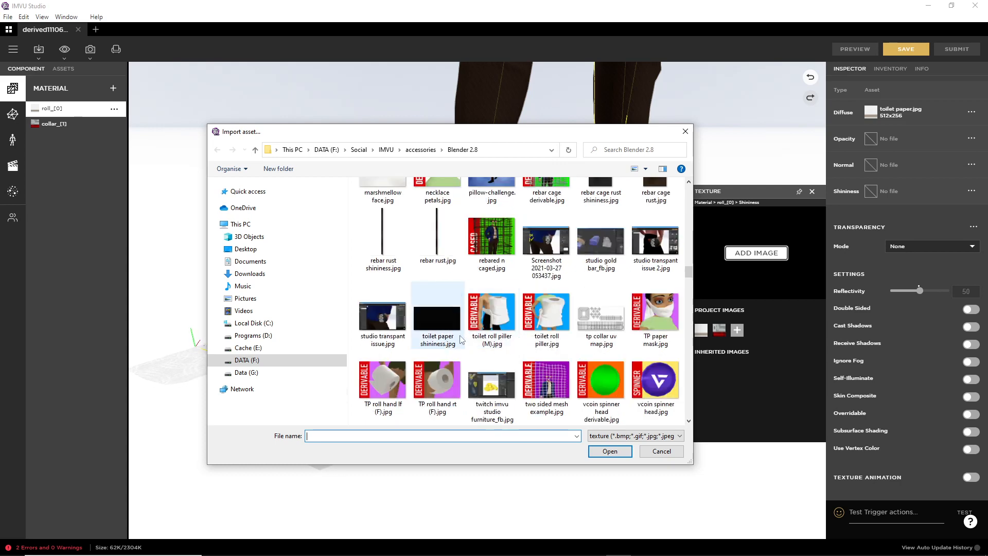
pyautogui.click(608, 451)
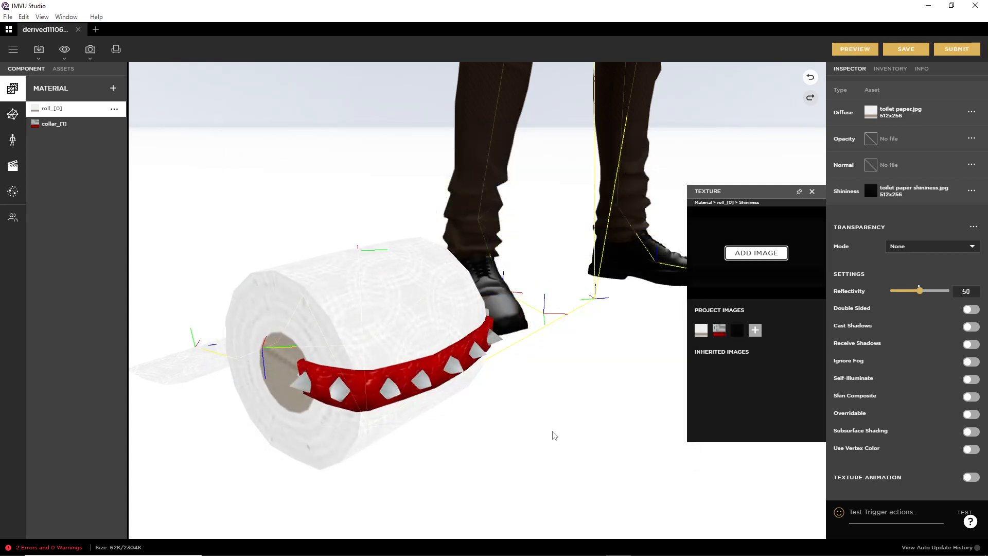
pyautogui.click(895, 50)
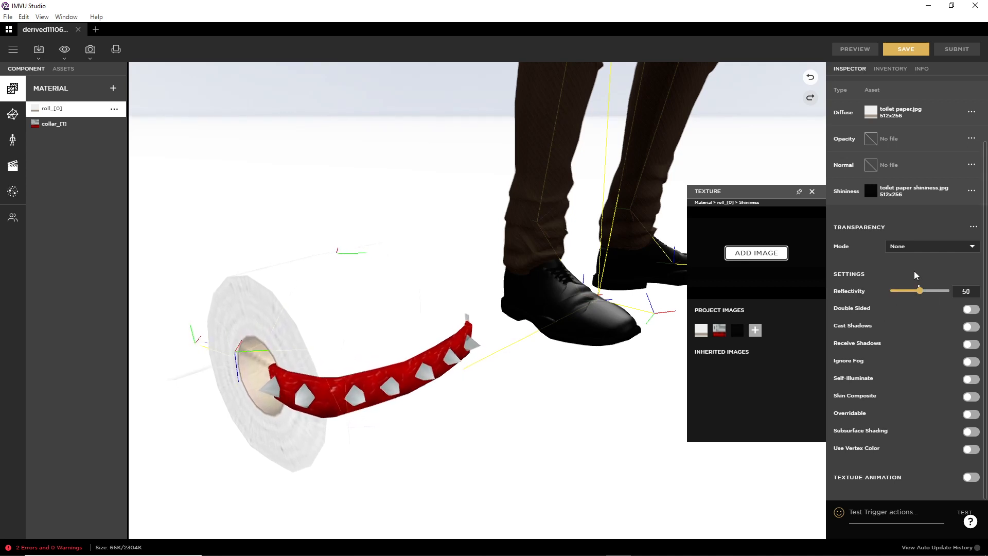
pyautogui.hotkey('ctrl', '2')
pyautogui.moveTo(833, 279); pyautogui.dragTo(835, 301)
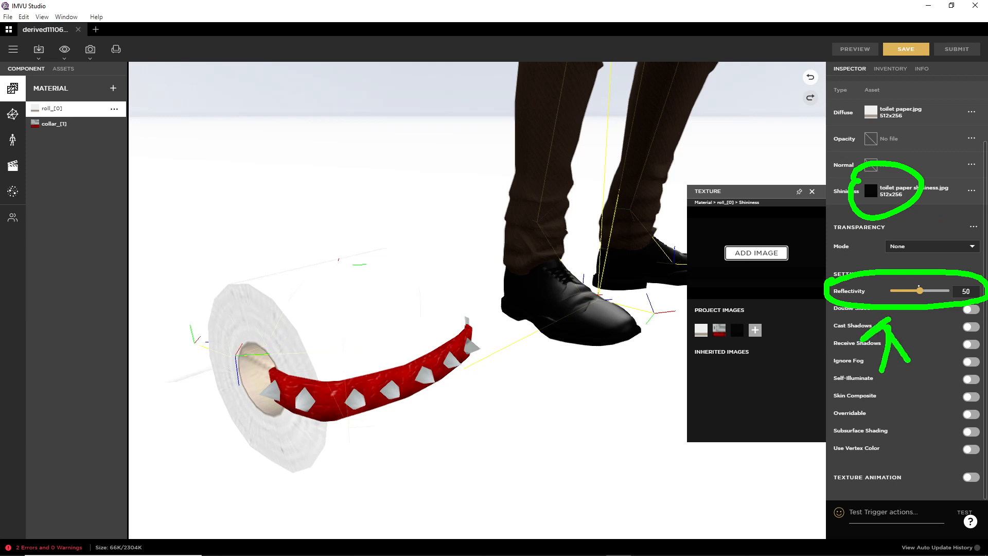
pyautogui.moveTo(302, 270); pyautogui.dragTo(298, 265)
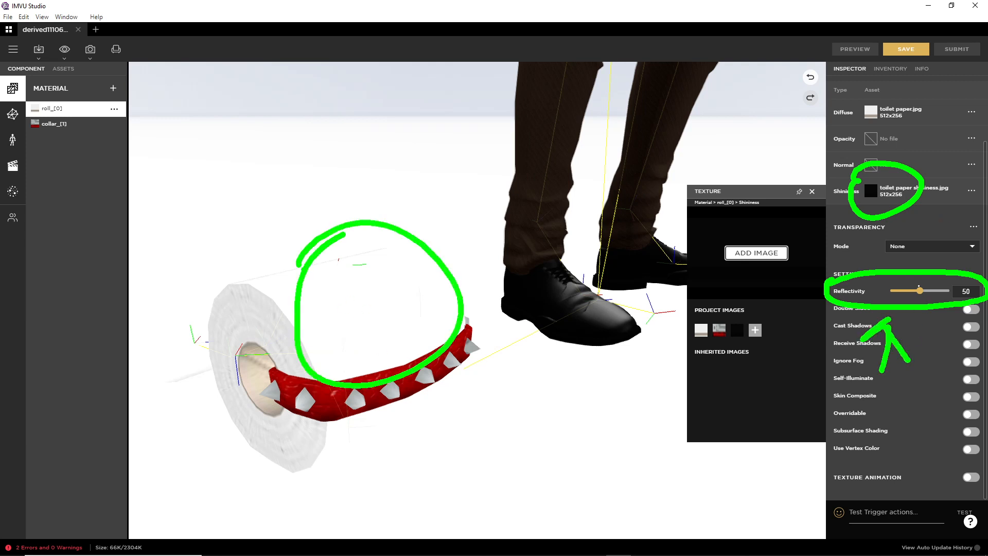
pyautogui.press('Escape')
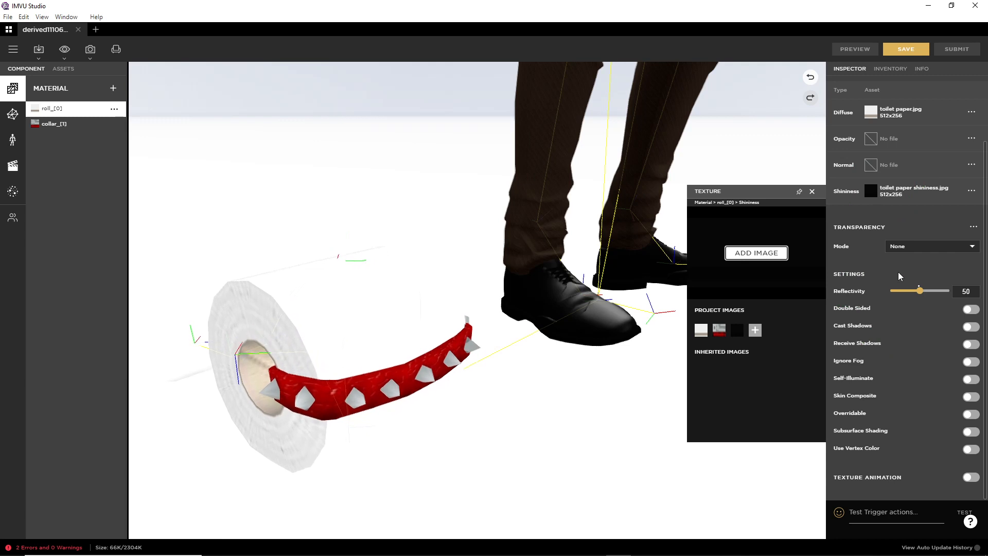
# Set the roll_[0] material's Reflectivity to 10 and check the roll's surface from several sides
pyautogui.moveTo(920, 291); pyautogui.dragTo(898, 291)
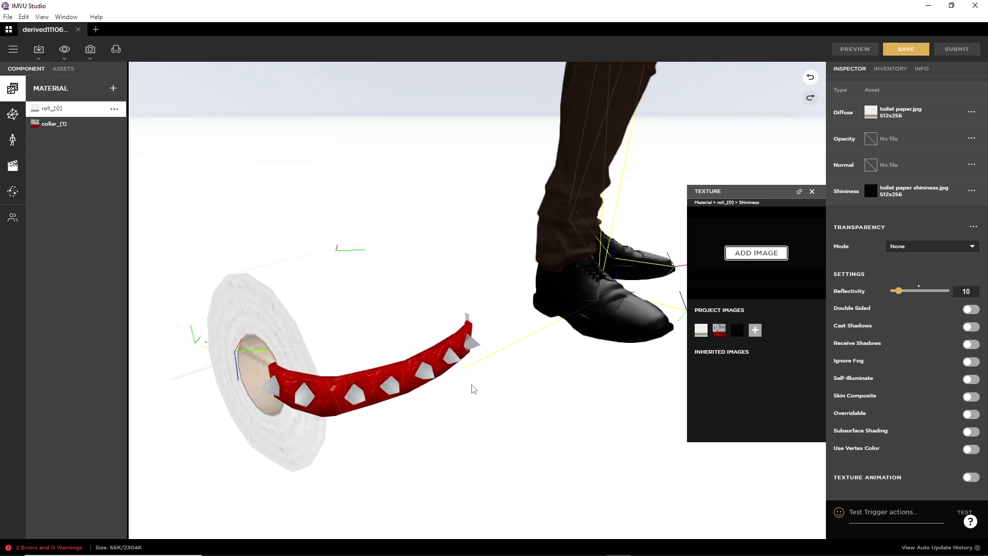
pyautogui.moveTo(473, 390); pyautogui.dragTo(451, 400)
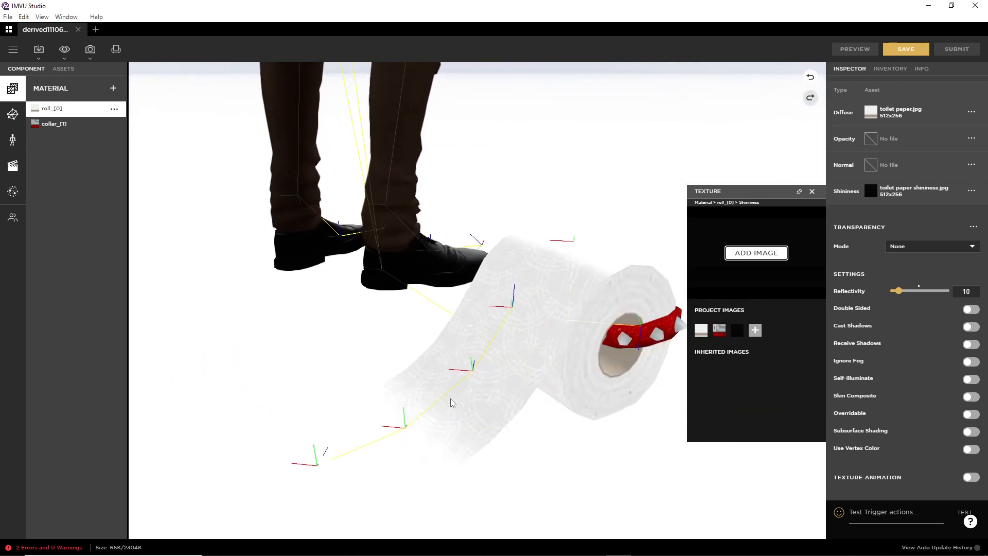
pyautogui.moveTo(542, 415); pyautogui.dragTo(547, 288)
pyautogui.scroll(5, 517, 396)
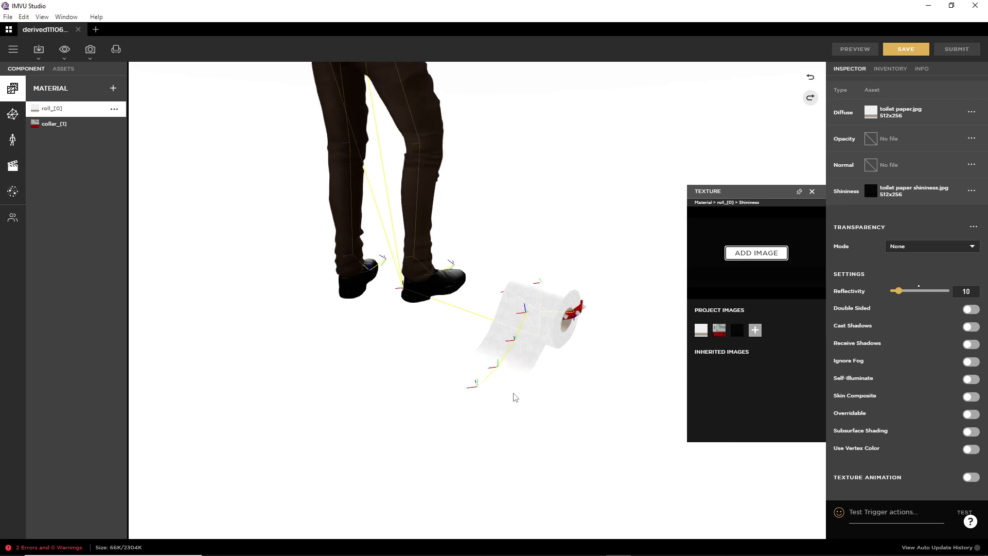
# Set the roll_[0] material's Reflectivity to 5 and apply the change to the preview
pyautogui.moveTo(520, 393); pyautogui.dragTo(456, 320)
pyautogui.moveTo(911, 294); pyautogui.dragTo(897, 296)
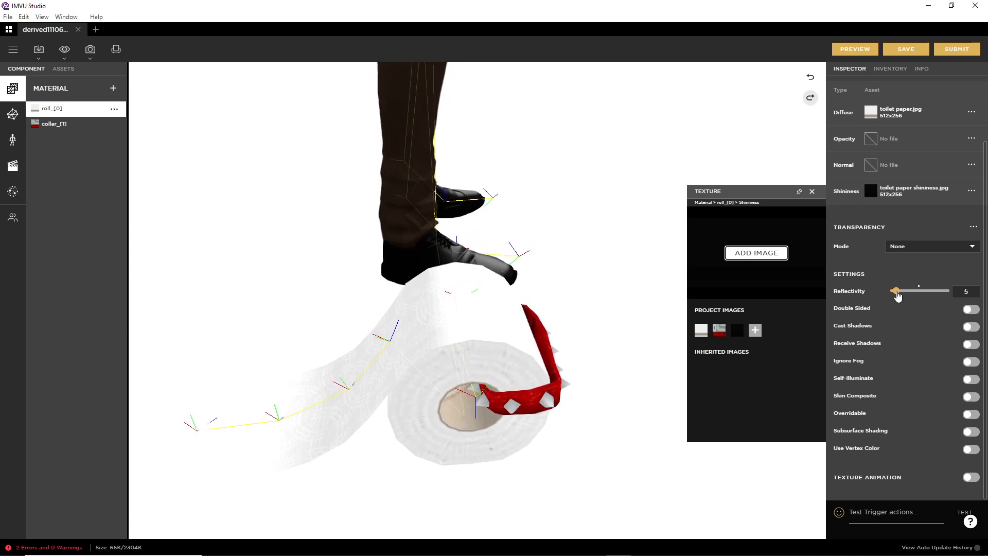
pyautogui.click(852, 51)
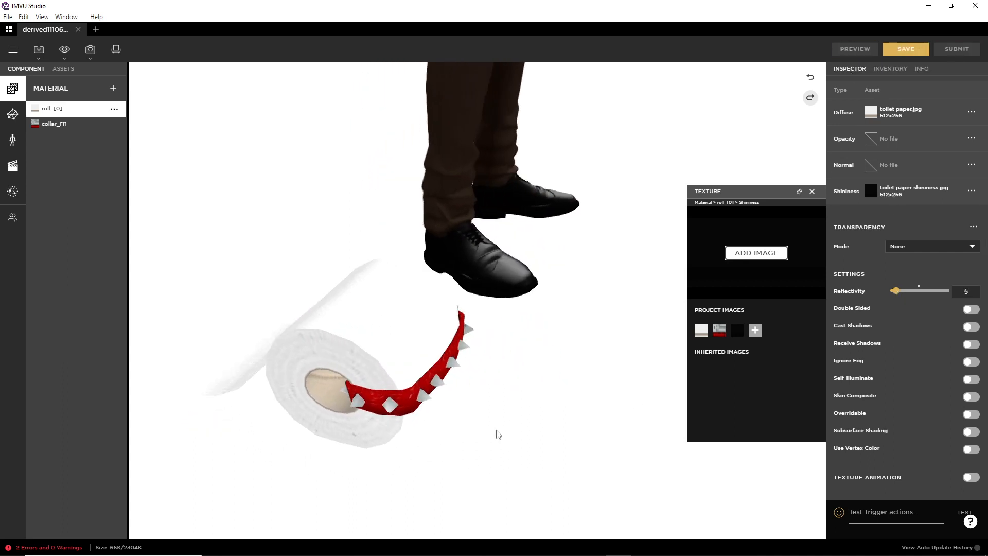
# Add collar shininess.jpg as the Shininess texture of the collar_[1] material and apply the change to the preview
pyautogui.click(59, 126)
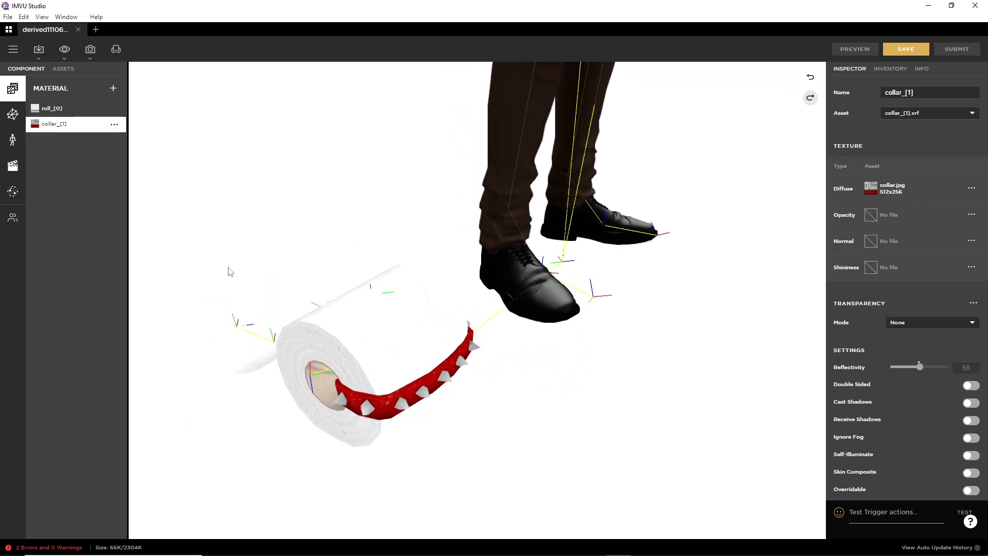
pyautogui.click(870, 267)
pyautogui.click(756, 329)
pyautogui.scroll(-10, 622, 321)
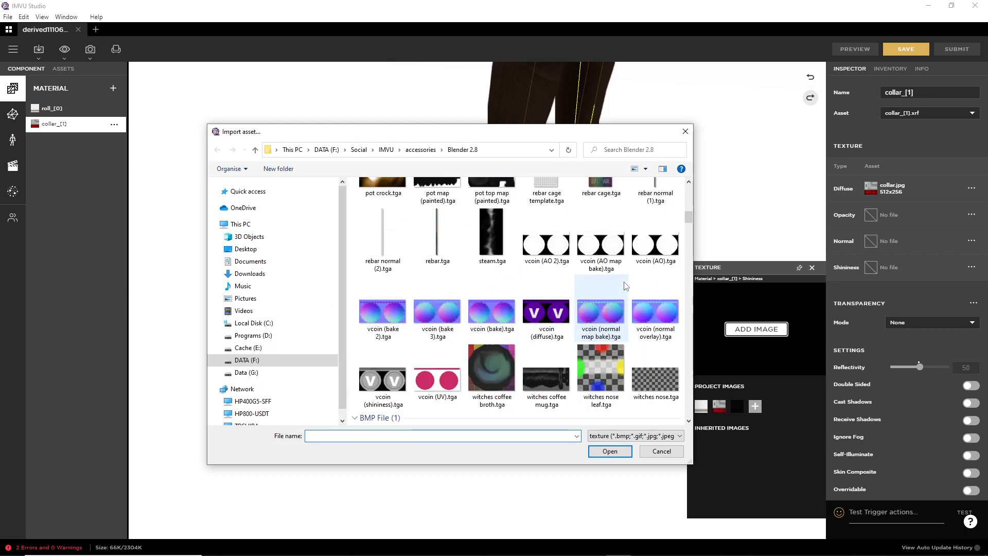
pyautogui.scroll(-3, 626, 286)
pyautogui.scroll(-5, 626, 286)
pyautogui.click(653, 320)
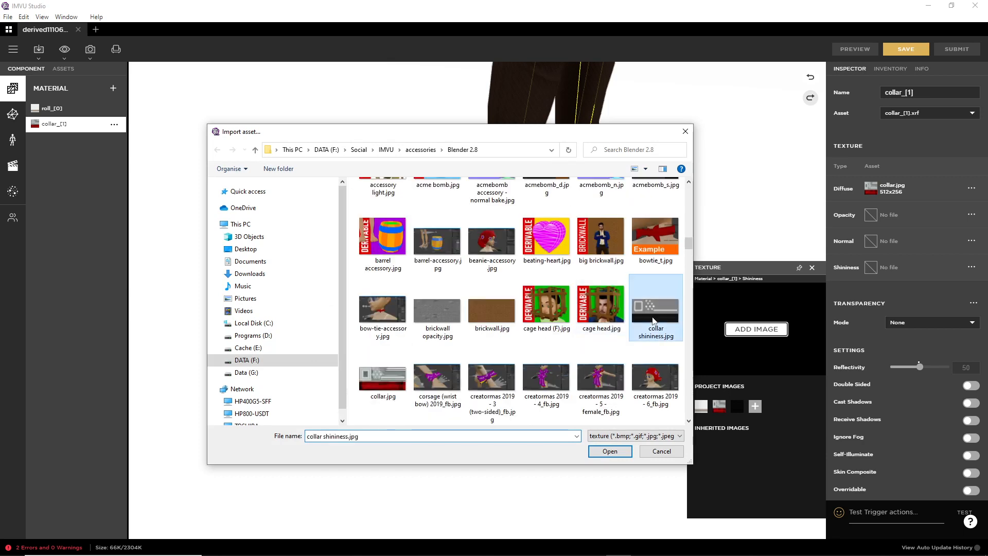
pyautogui.click(609, 453)
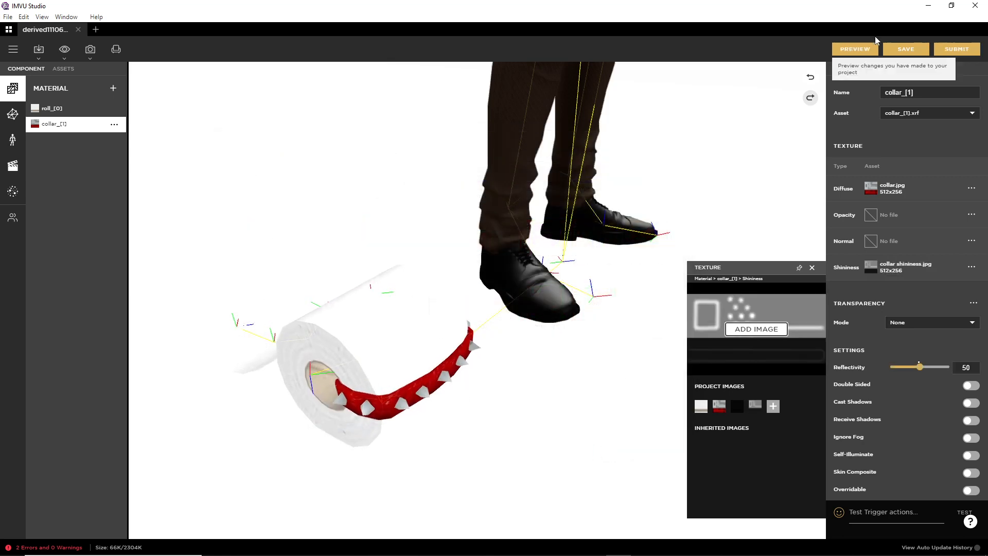
pyautogui.click(851, 51)
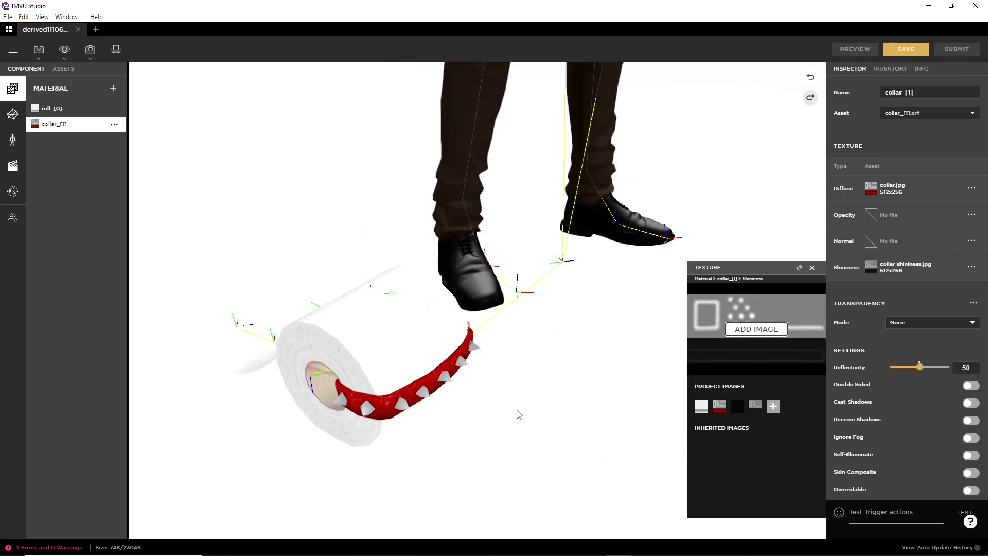
# Inspect the light reflections on the collar's spikes and the roll up close from different angles
pyautogui.moveTo(369, 455); pyautogui.dragTo(540, 355)
pyautogui.scroll(3, 374, 400)
pyautogui.scroll(3, 423, 376)
pyautogui.scroll(-2, 391, 371)
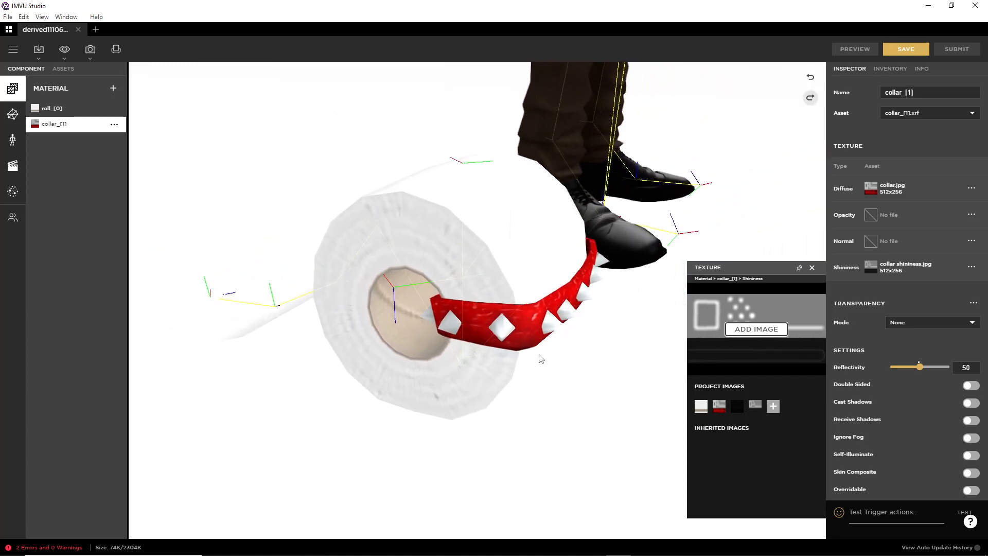
pyautogui.click(536, 308)
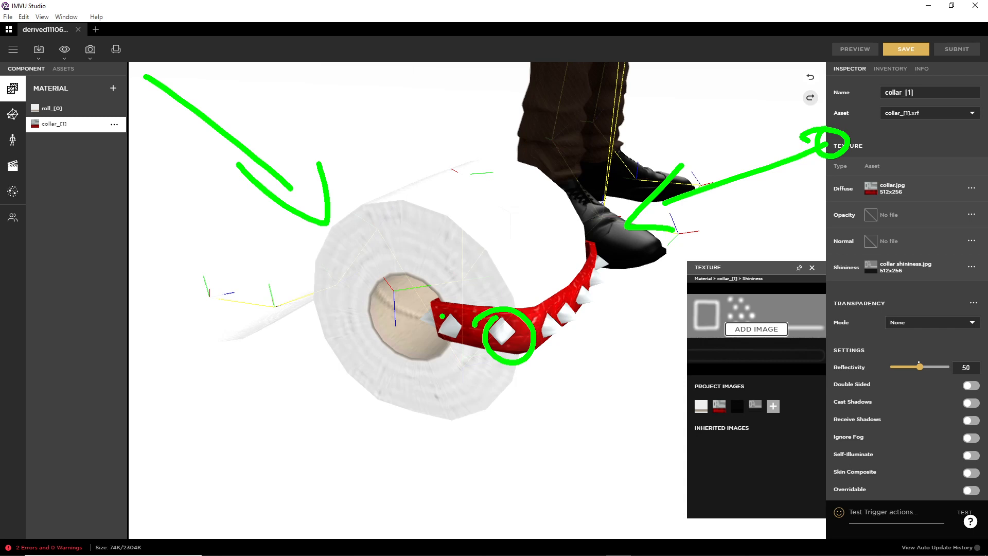
pyautogui.press('Escape')
pyautogui.moveTo(536, 391)
pyautogui.mouseDown()
pyautogui.moveTo(443, 389)
pyautogui.moveTo(506, 391)
pyautogui.moveTo(512, 347)
pyautogui.moveTo(547, 303)
pyautogui.moveTo(592, 282)
pyautogui.mouseUp()
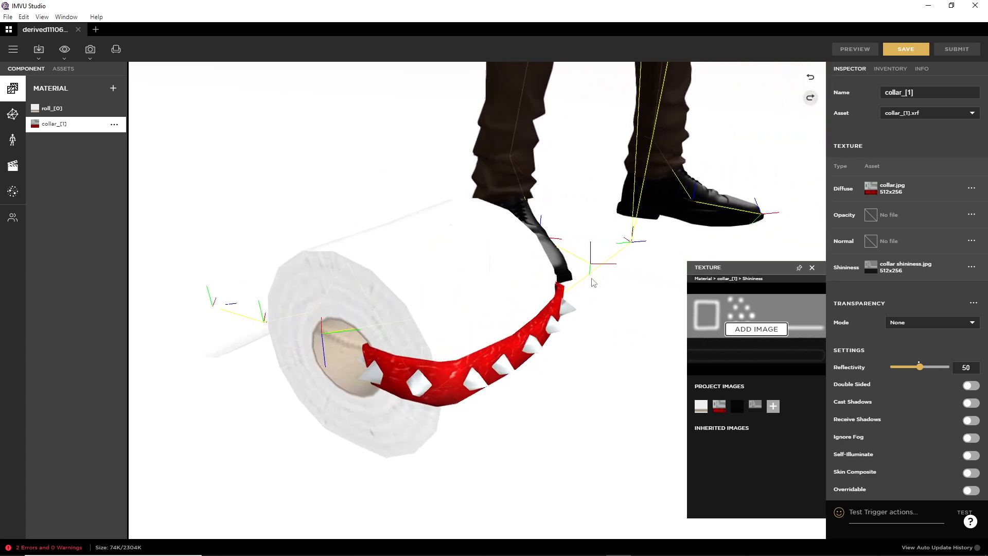
pyautogui.click(890, 70)
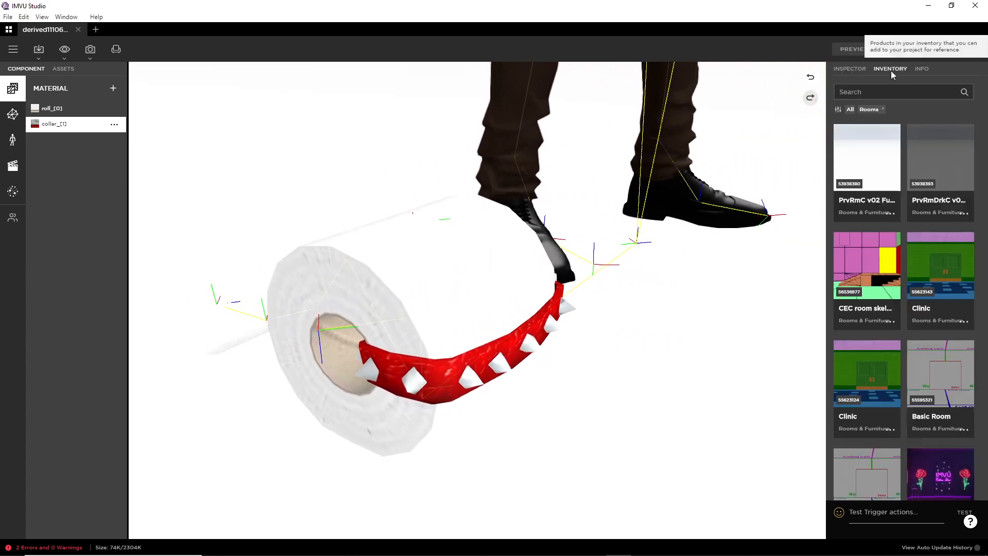
pyautogui.click(838, 110)
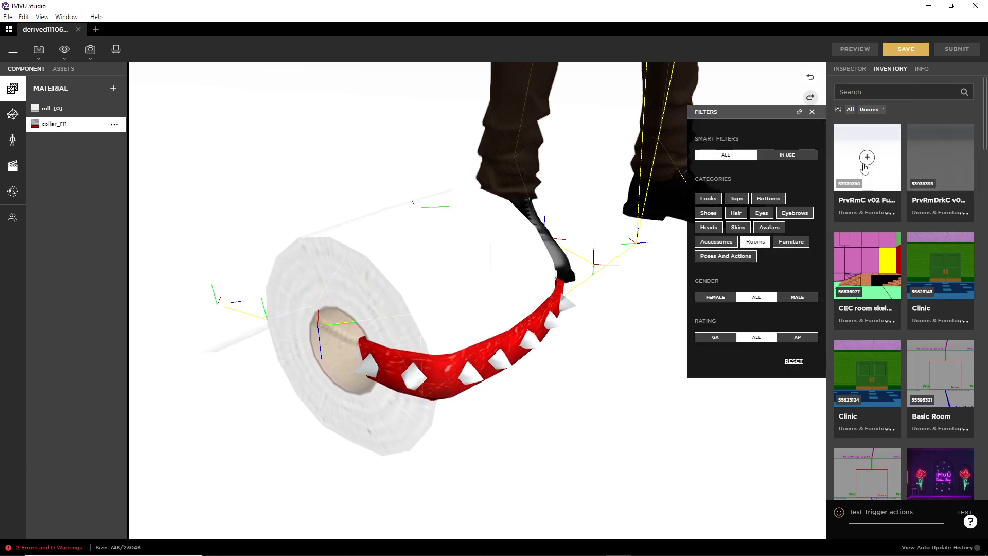
pyautogui.scroll(-5, 875, 445)
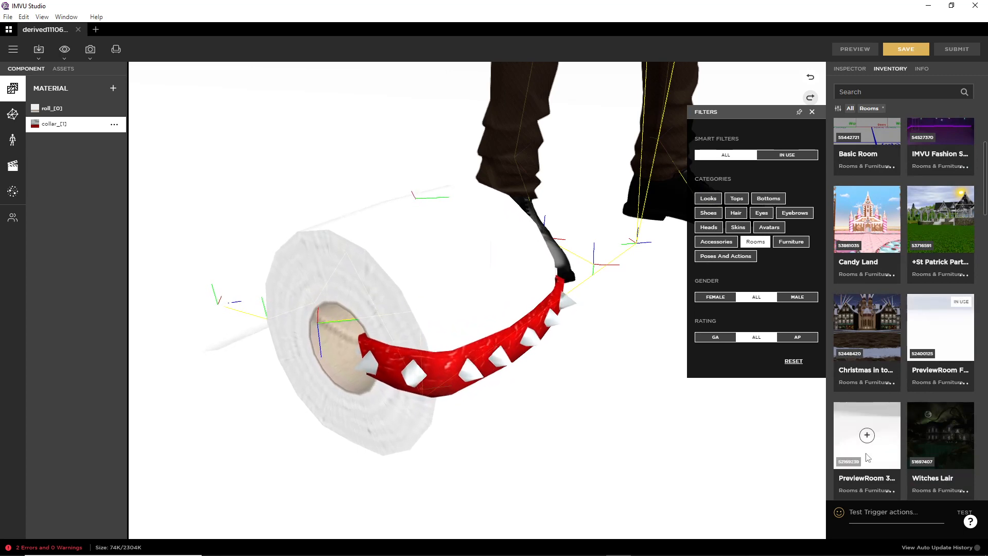
pyautogui.click(847, 72)
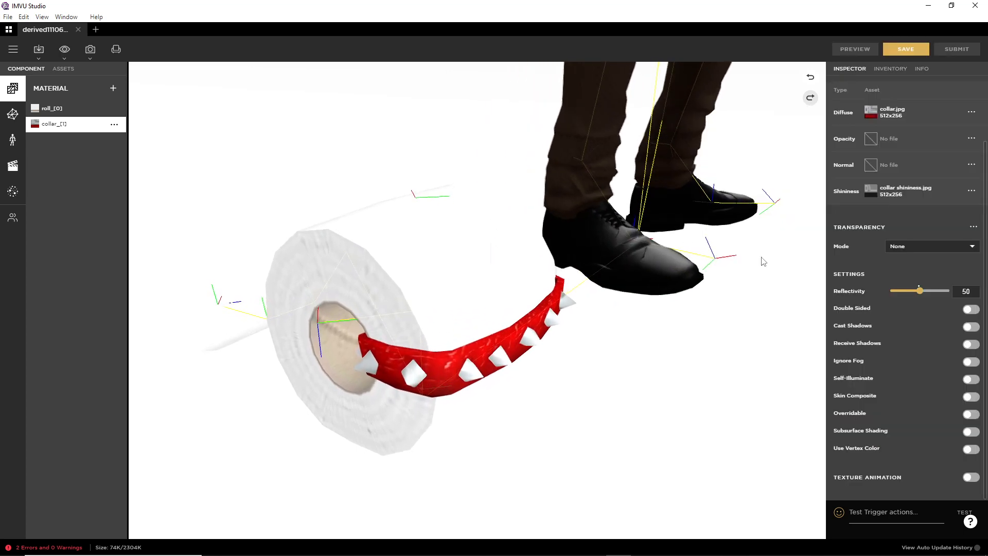
# Set the collar_[1] material's Reflectivity to 26 and apply the change to the preview
pyautogui.moveTo(872, 195)
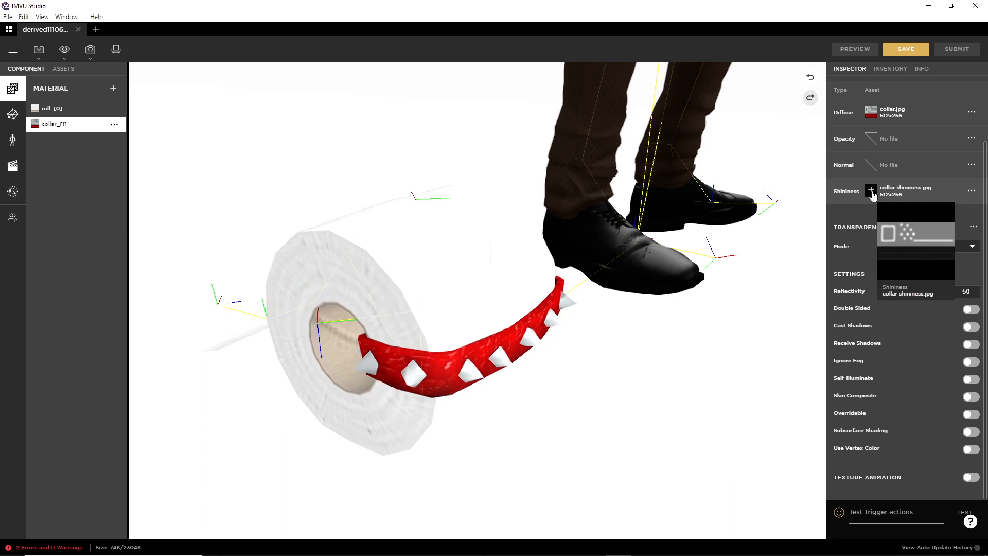
pyautogui.click(870, 191)
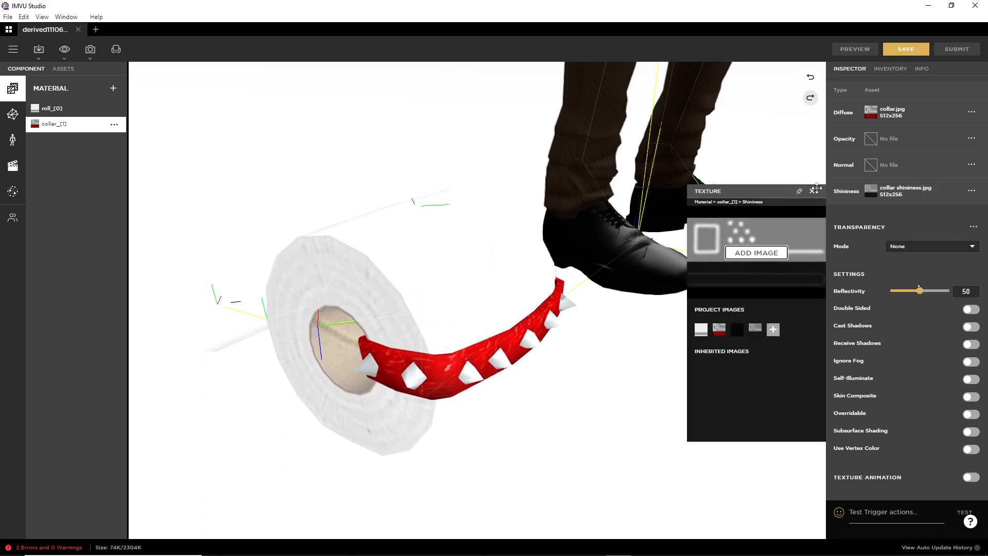
pyautogui.moveTo(918, 291); pyautogui.dragTo(907, 291)
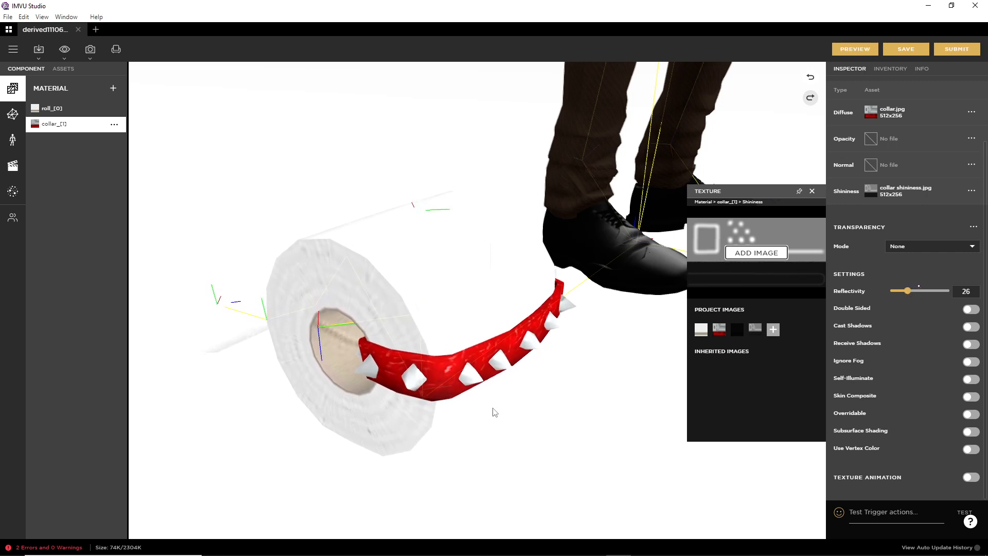
pyautogui.click(855, 49)
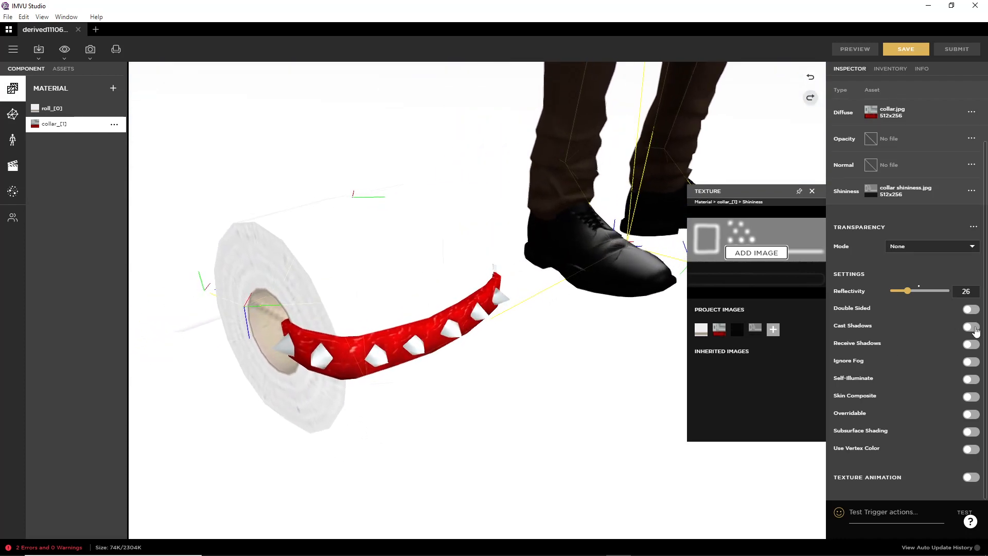
# Enable Cast Shadows and Receive Shadows for the collar_[1] material and apply the changes to the preview
pyautogui.click(971, 326)
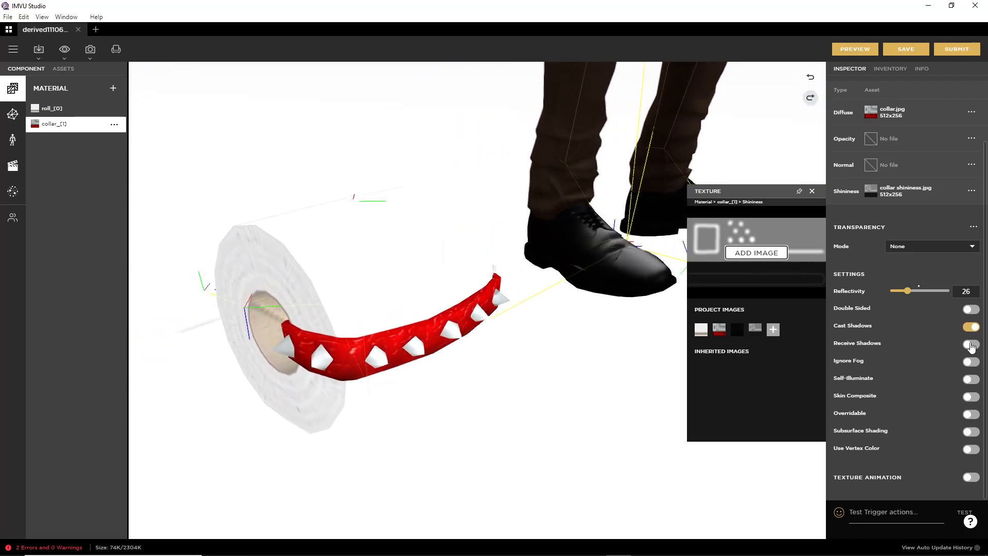
pyautogui.click(971, 344)
pyautogui.click(857, 50)
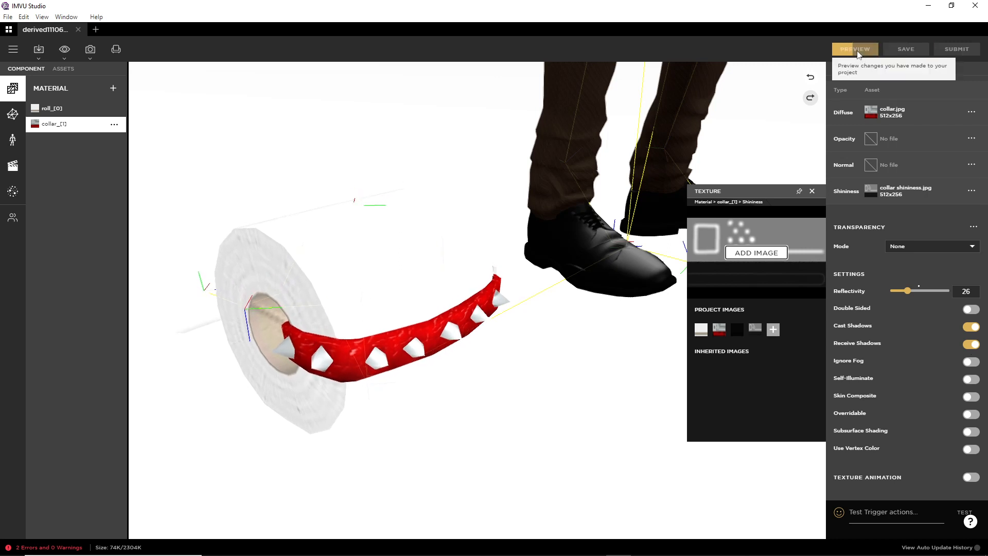
pyautogui.click(812, 192)
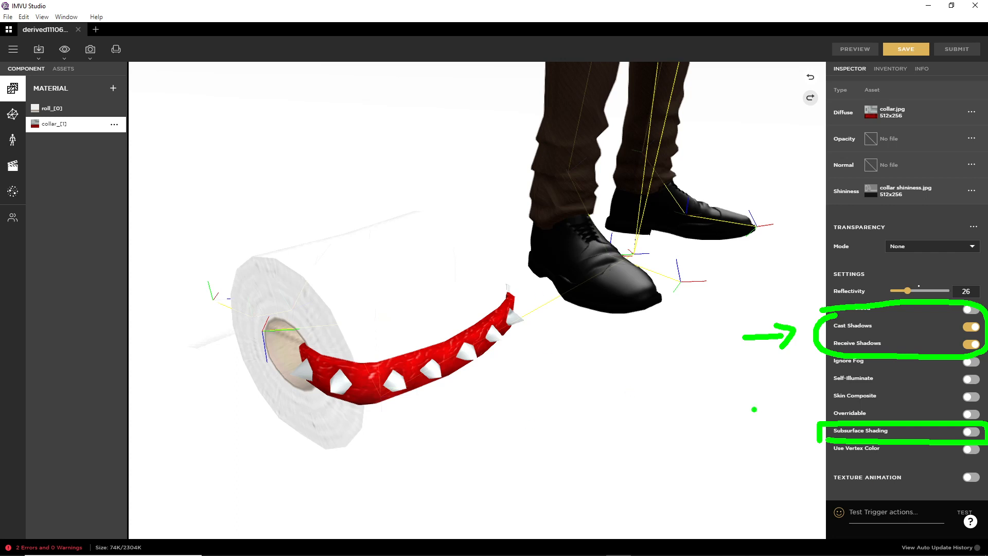
pyautogui.press('Escape')
# Find the PreviewRoom 3 room among the inventory's rooms and load it in place of the current preview room
pyautogui.moveTo(474, 366)
pyautogui.mouseDown()
pyautogui.moveTo(479, 343)
pyautogui.moveTo(436, 317)
pyautogui.mouseUp()
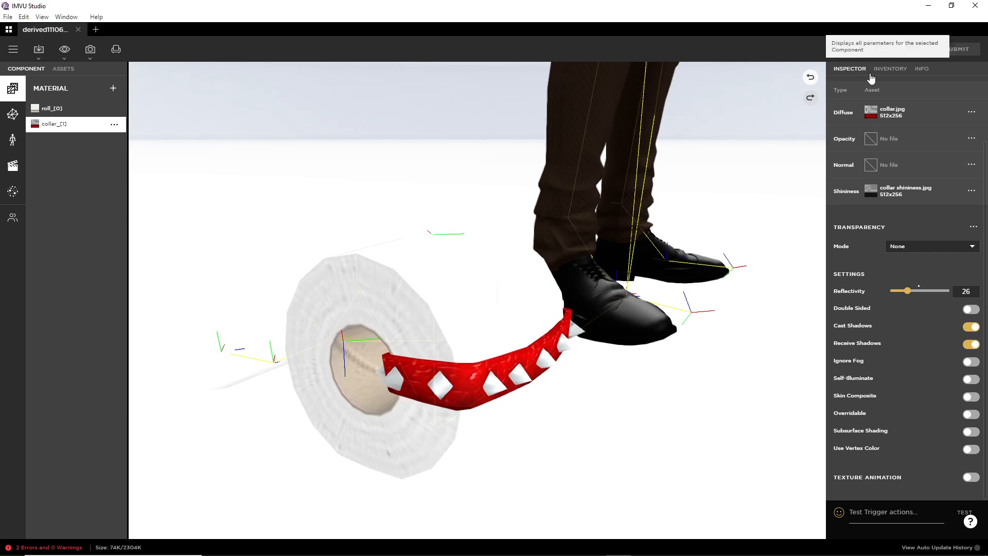
pyautogui.click(890, 69)
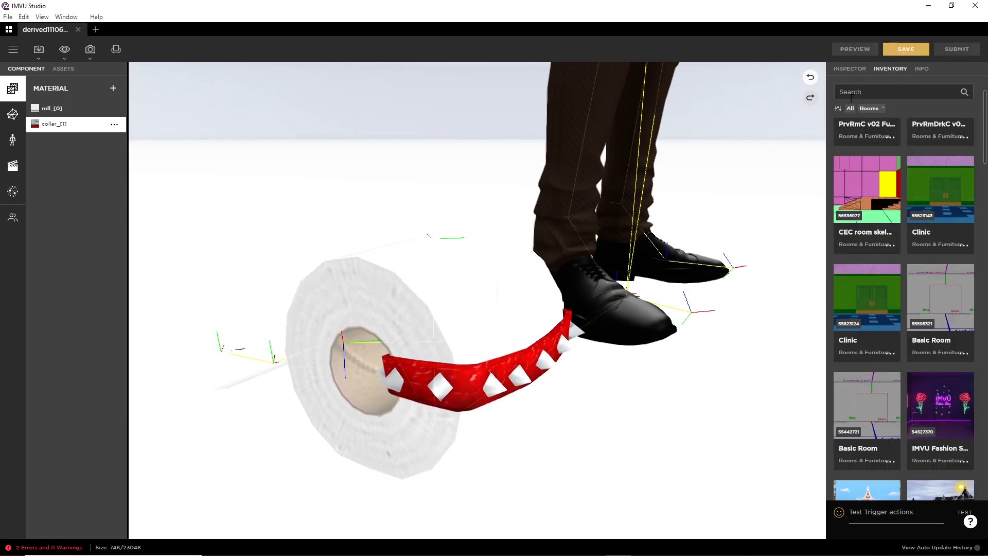
pyautogui.click(838, 108)
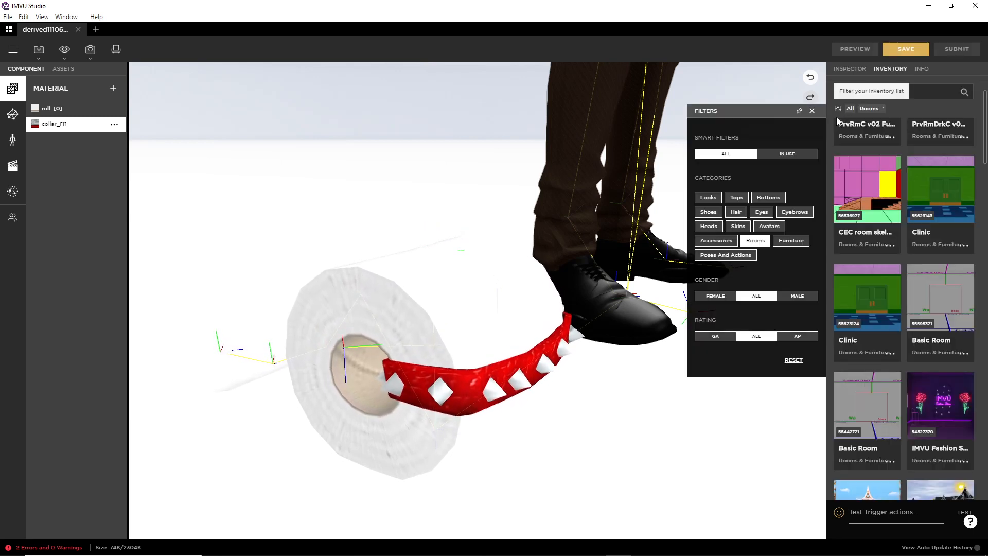
pyautogui.click(762, 242)
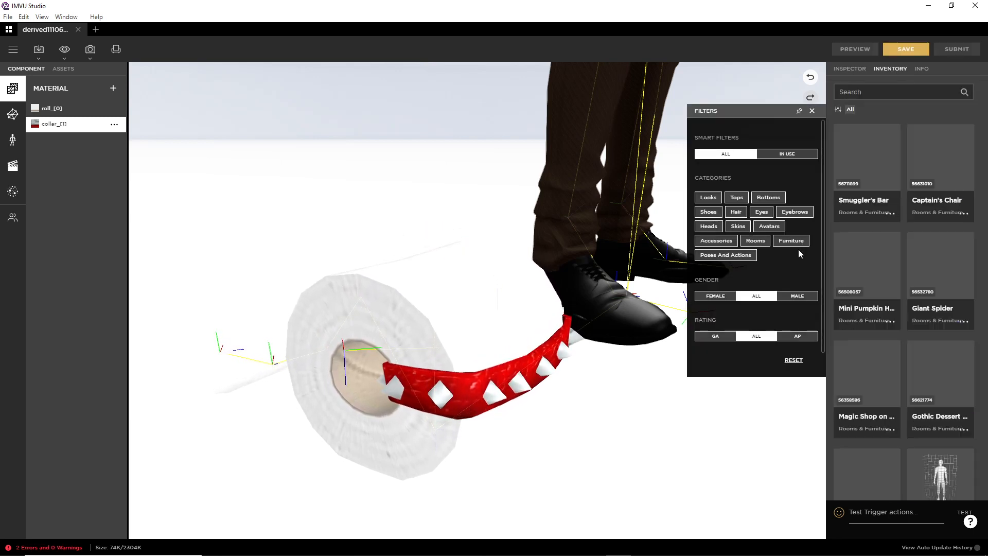
pyautogui.click(762, 242)
pyautogui.scroll(-5, 926, 341)
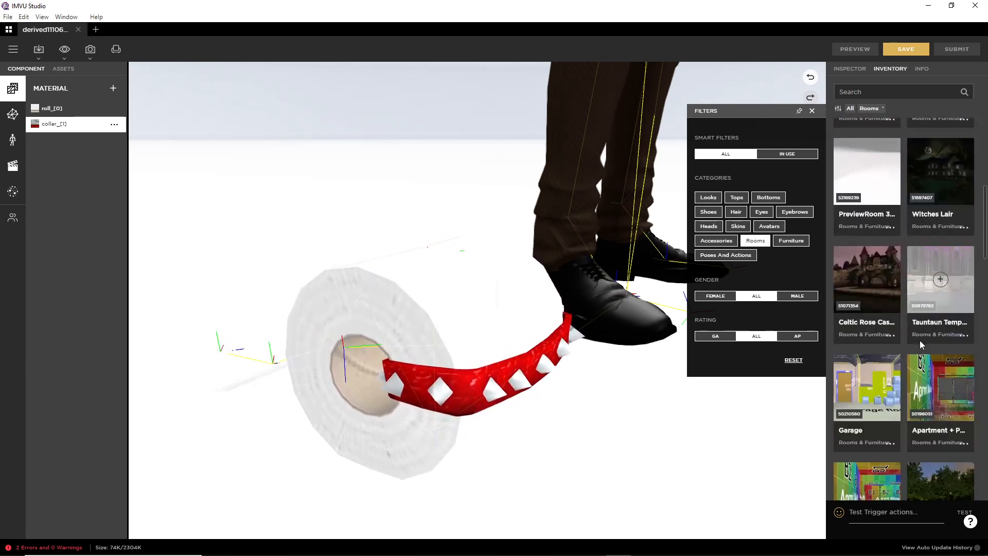
pyautogui.scroll(-2, 920, 342)
pyautogui.scroll(5, 895, 329)
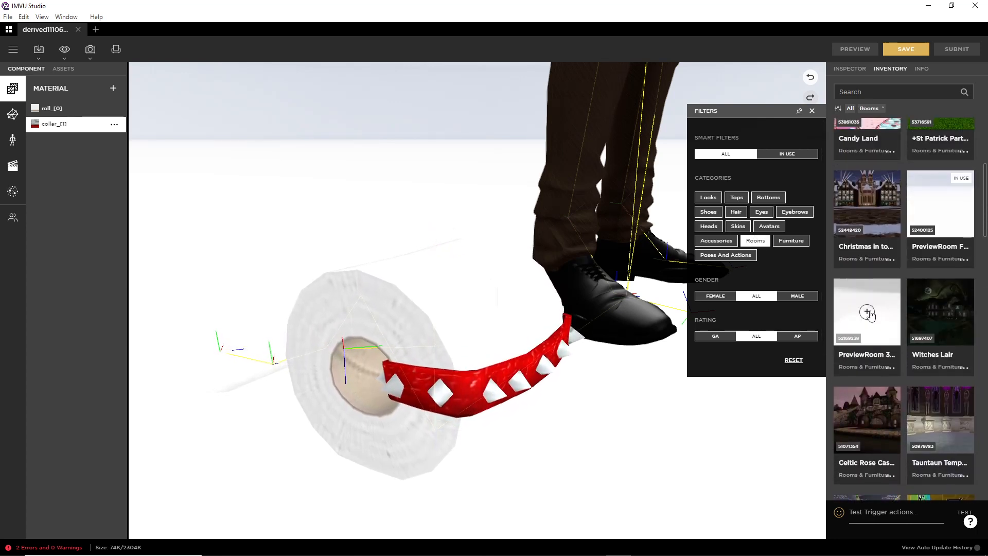
pyautogui.click(867, 312)
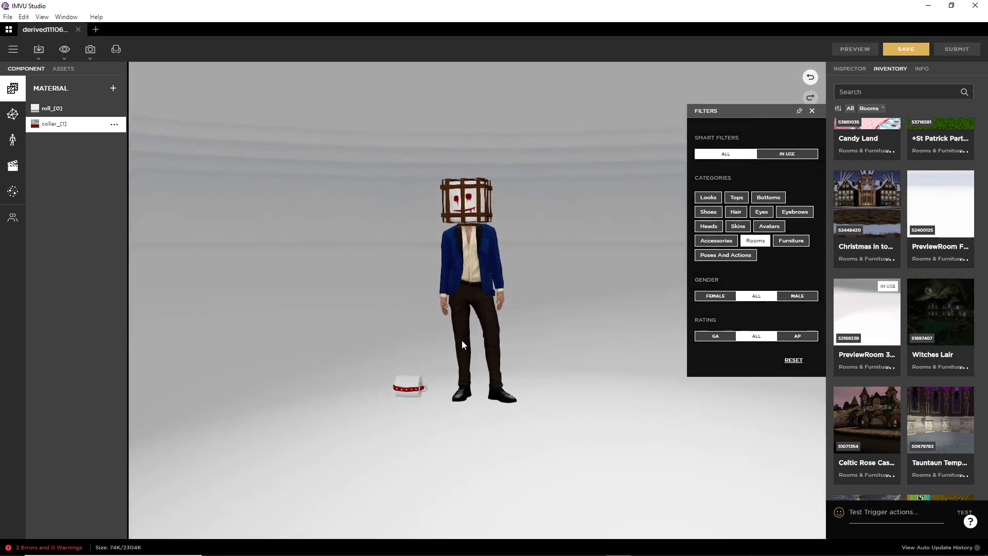
# Examine the roll and its spiked collar up close under the lighting of the PreviewRoom 3 room
pyautogui.moveTo(380, 372); pyautogui.dragTo(447, 394)
pyautogui.scroll(5, 446, 394)
pyautogui.moveTo(418, 418); pyautogui.dragTo(530, 384, button='right')
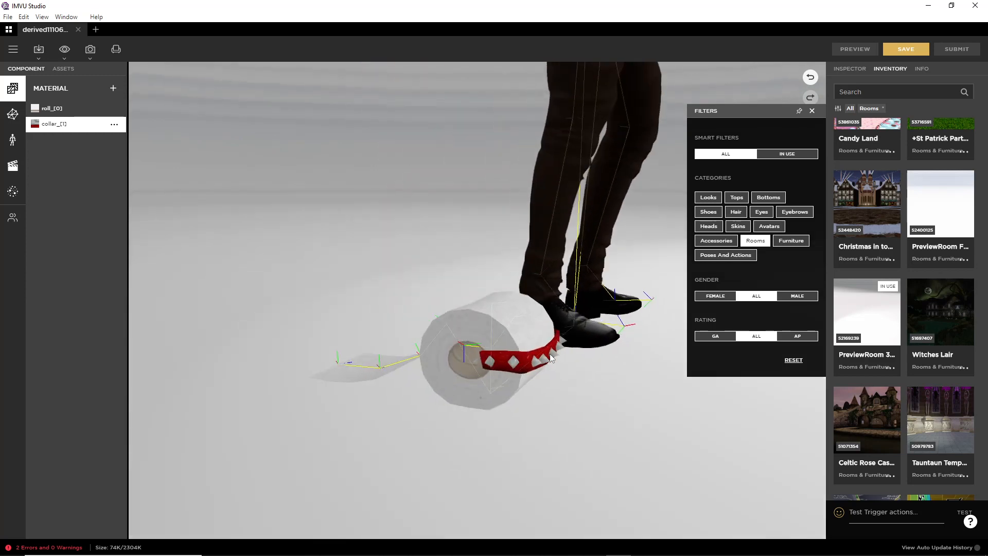
pyautogui.moveTo(530, 383); pyautogui.dragTo(511, 388)
pyautogui.scroll(3, 511, 388)
pyautogui.moveTo(419, 395); pyautogui.dragTo(327, 393)
pyautogui.scroll(2, 352, 388)
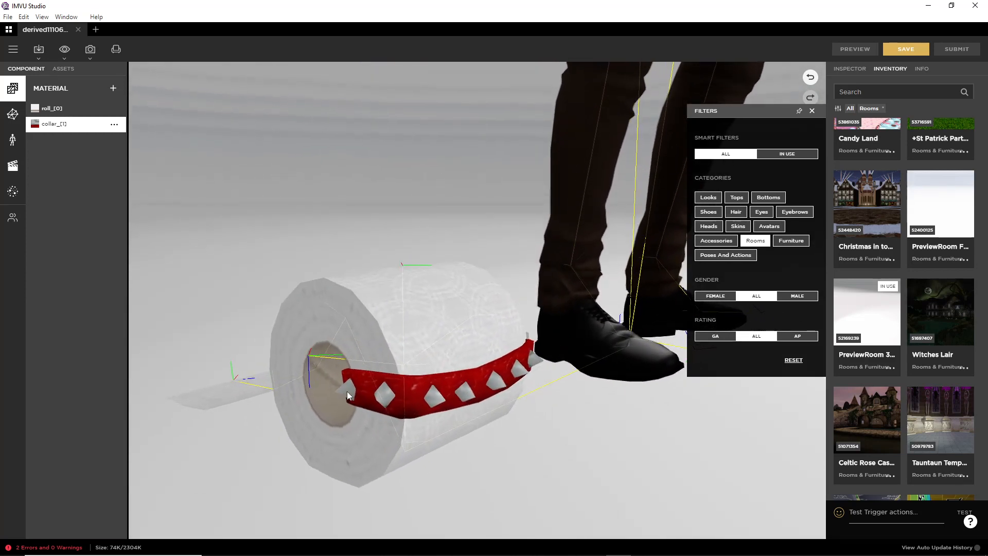
# Enable Subsurface Shading for the collar_[1] material
pyautogui.click(812, 111)
pyautogui.click(849, 69)
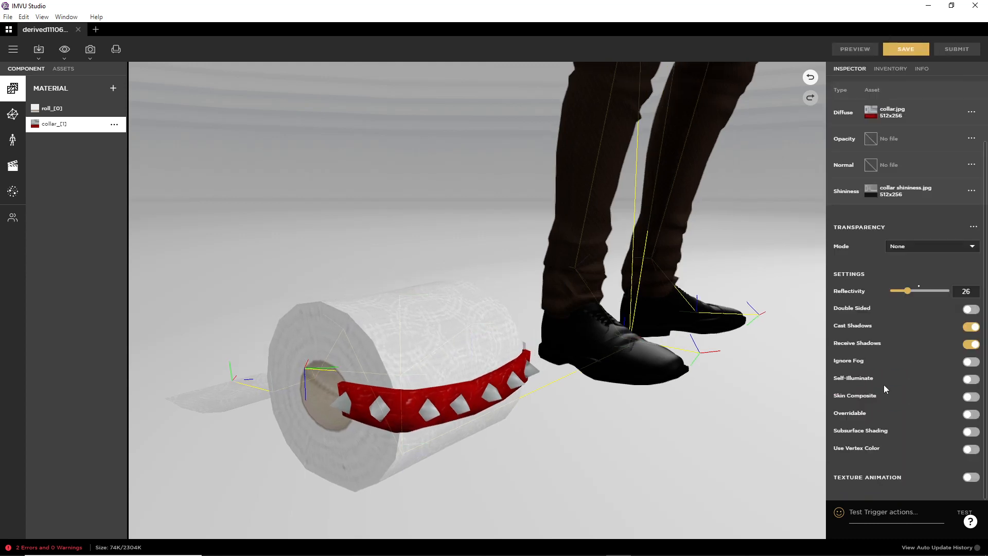
pyautogui.click(971, 431)
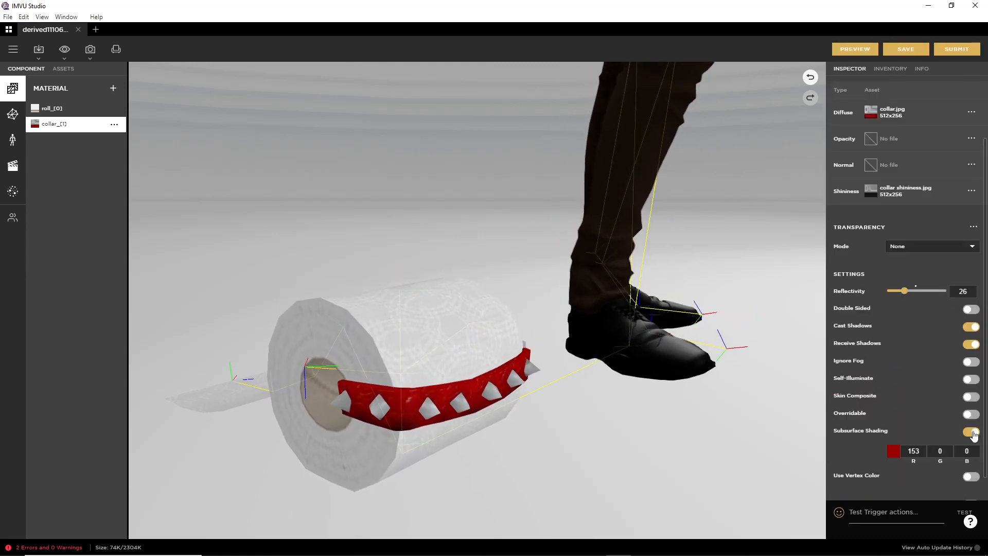
# Enable Subsurface Shading for the roll_[0] material, apply the changes to the preview and check the roll's surface from above
pyautogui.click(51, 108)
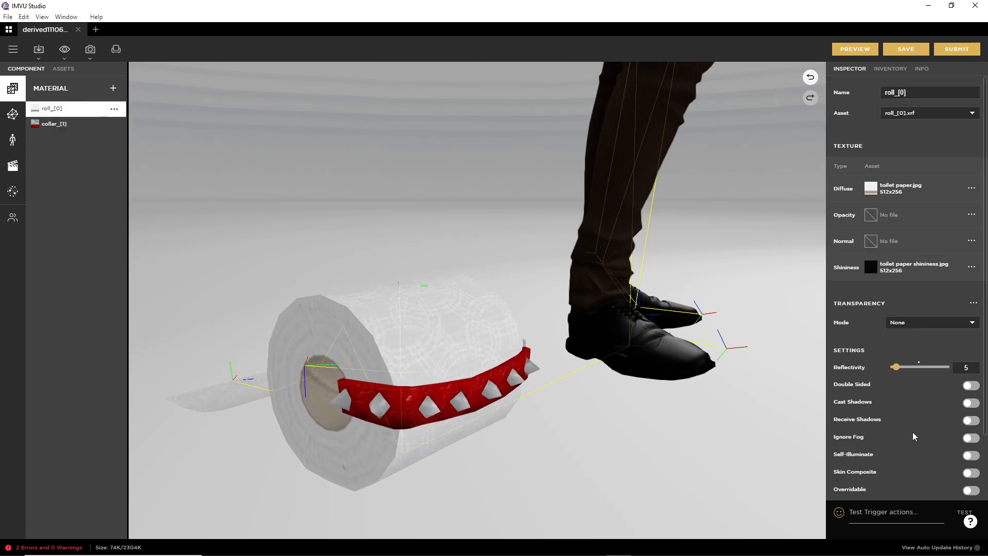
pyautogui.click(971, 473)
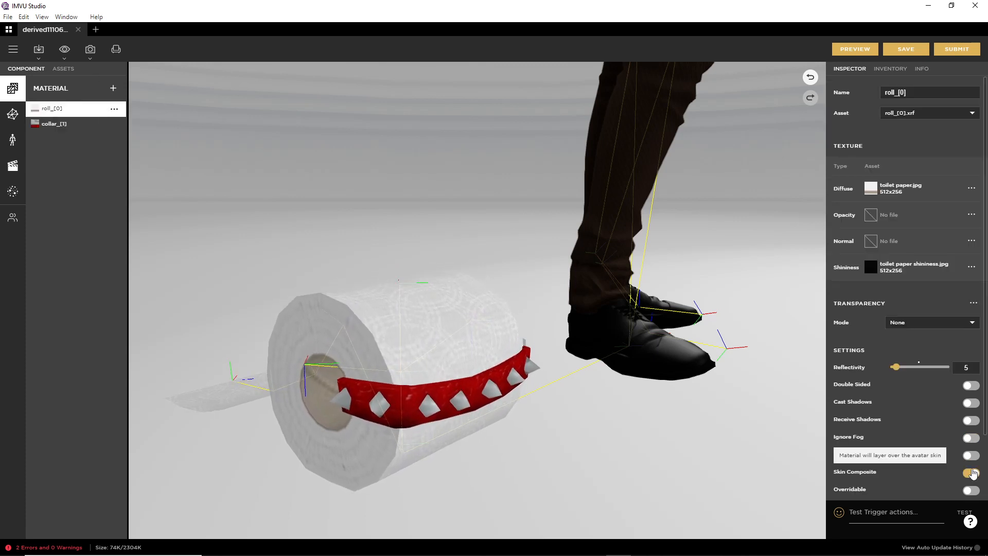
pyautogui.click(971, 472)
pyautogui.scroll(-2, 899, 440)
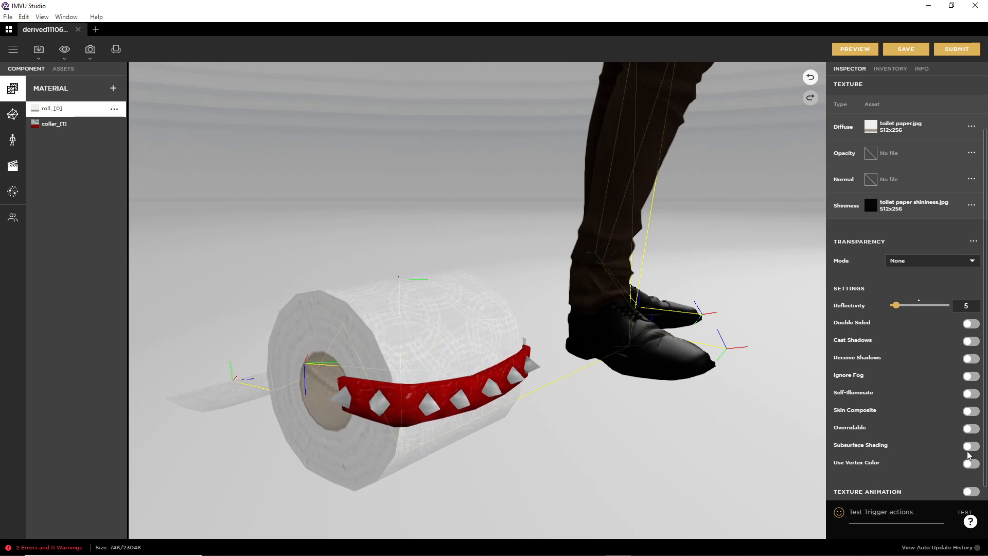
pyautogui.click(969, 446)
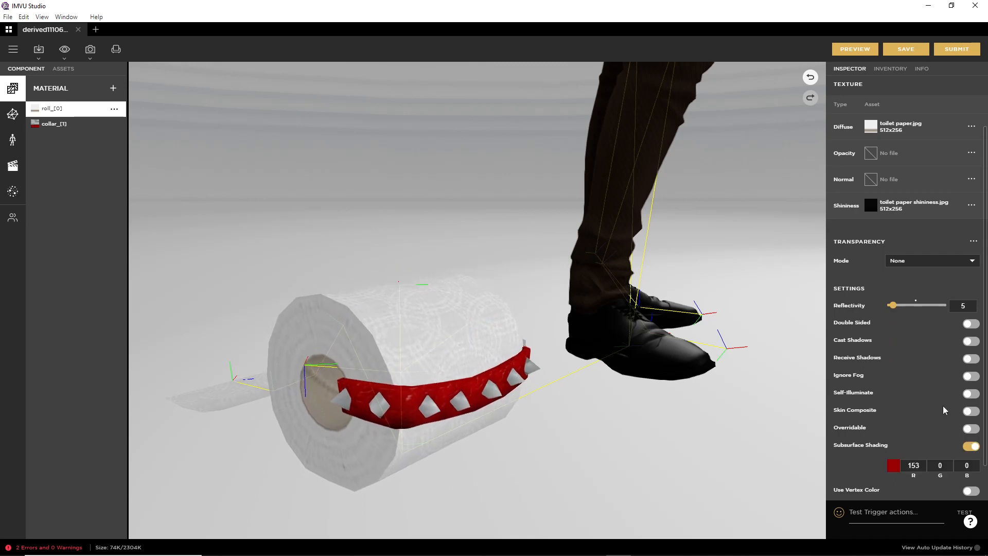
pyautogui.click(855, 50)
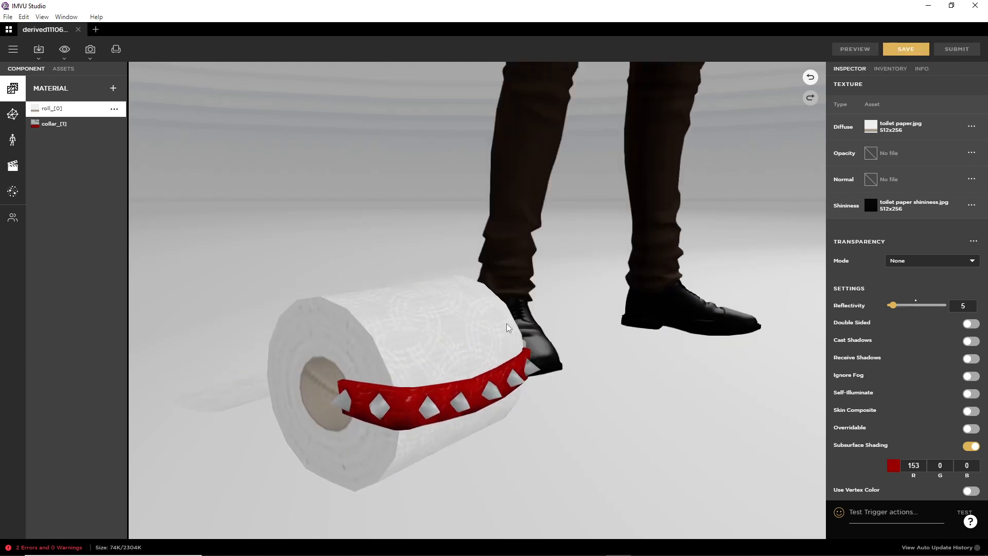
pyautogui.moveTo(492, 333); pyautogui.dragTo(487, 362)
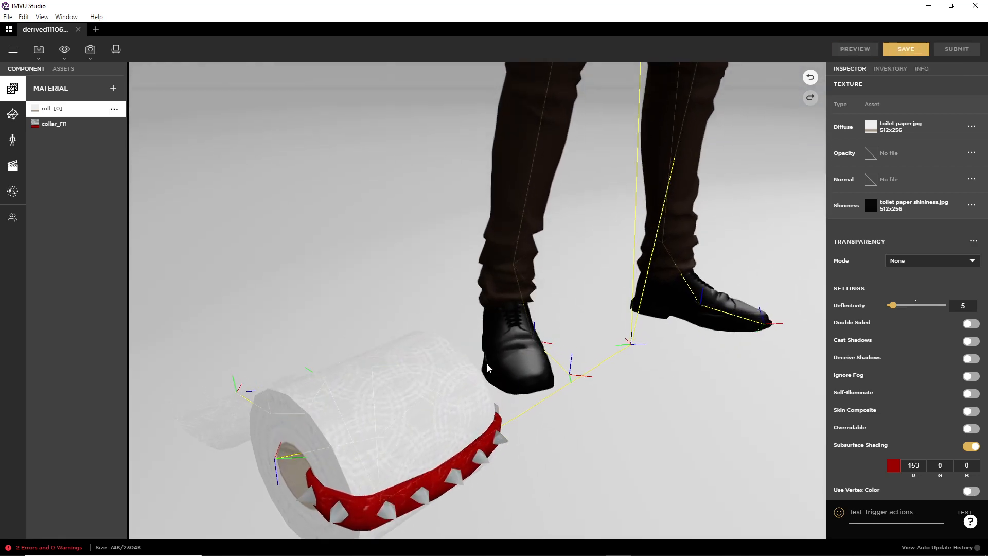
pyautogui.moveTo(493, 427); pyautogui.dragTo(511, 347, button='right')
pyautogui.scroll(3, 528, 347)
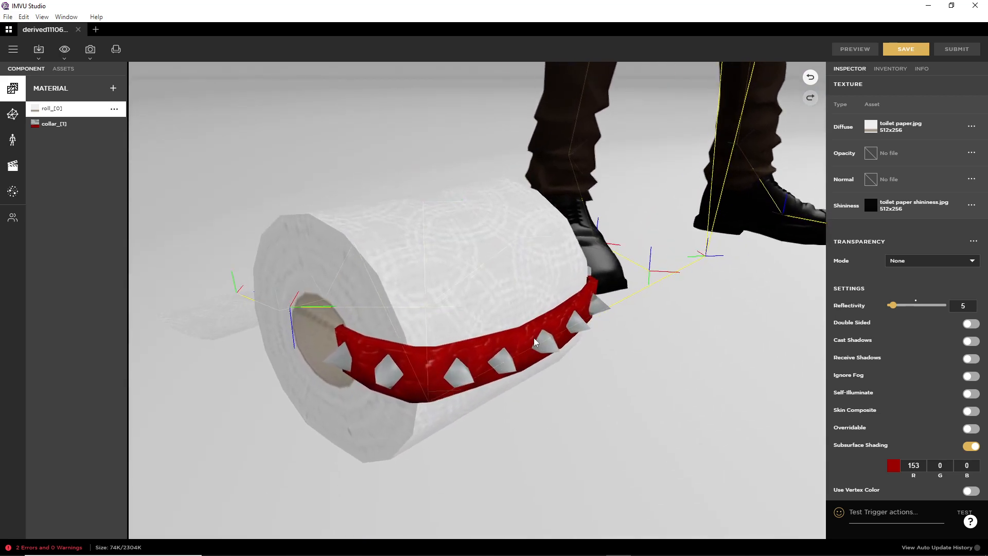
# Compare the roll with Subsurface Shading disabled and enabled again, applying each change to the preview
pyautogui.click(971, 446)
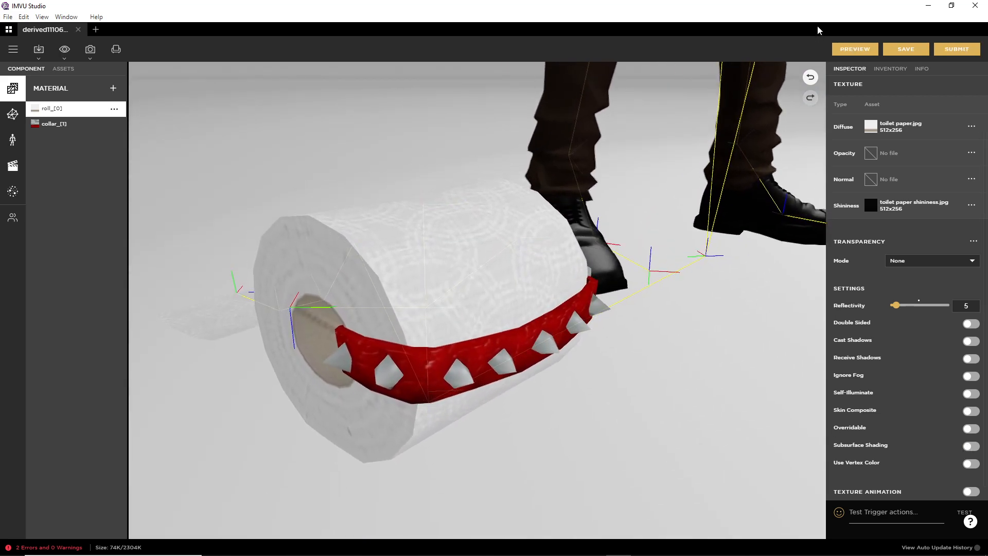
pyautogui.click(856, 49)
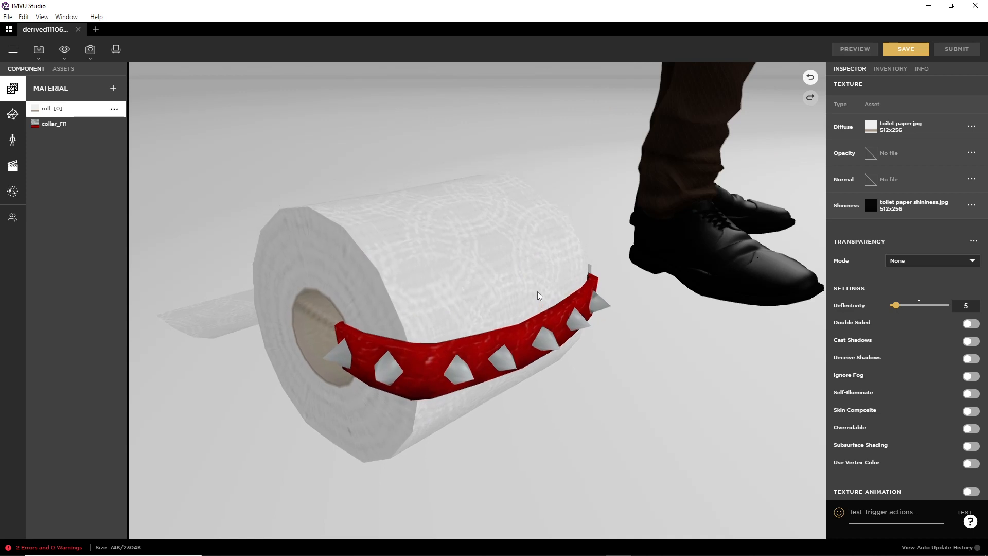
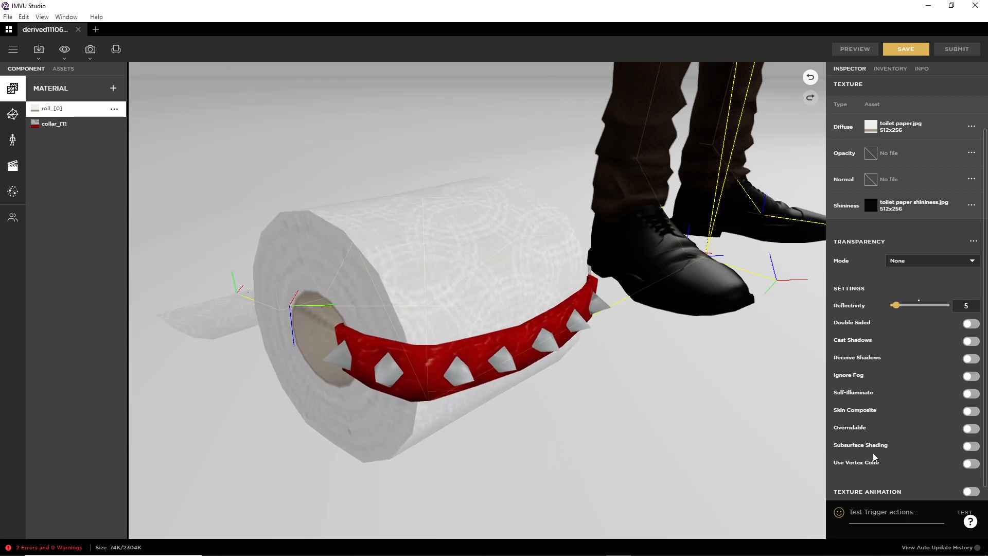
pyautogui.click(971, 446)
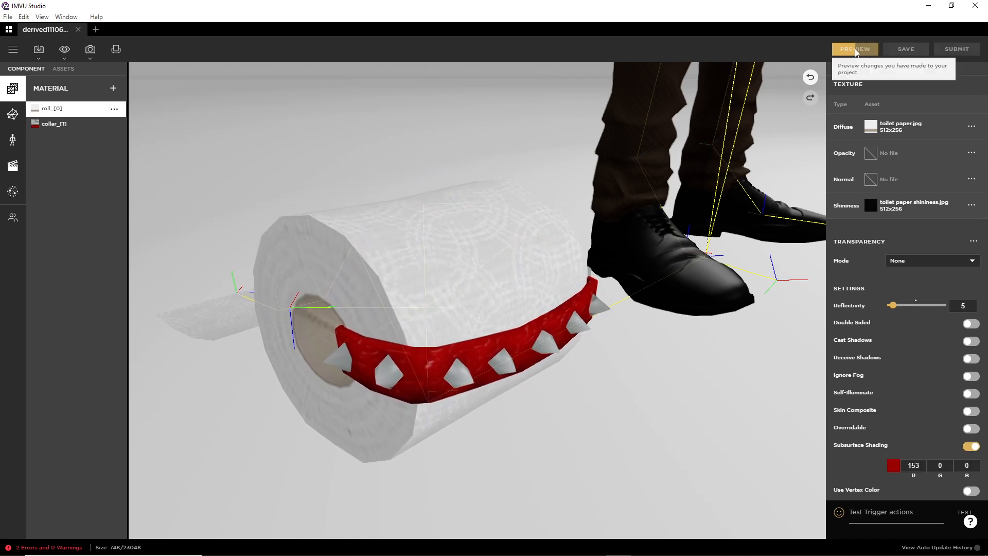
pyautogui.click(854, 49)
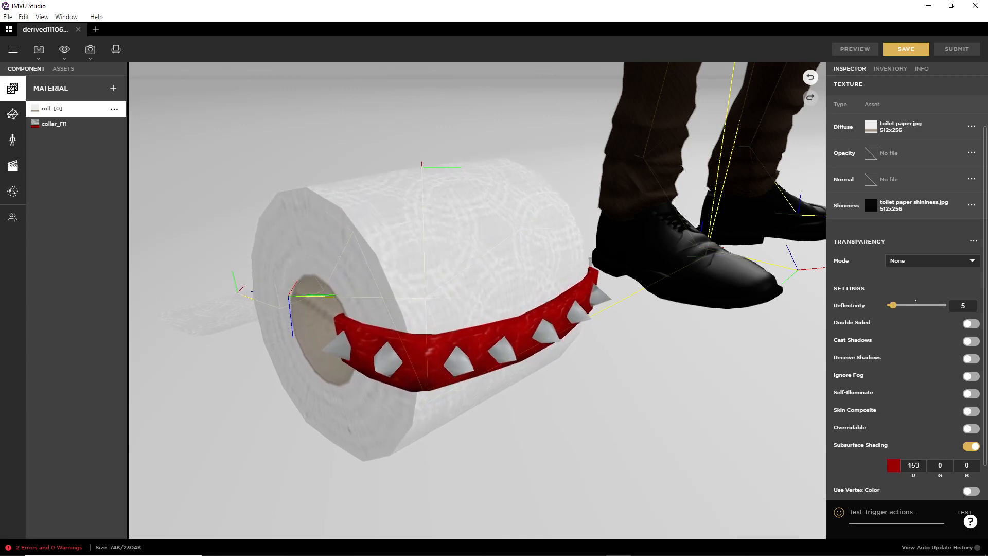
# Set the roll material's subsurface shading red value to 255 and apply the change to the preview
pyautogui.click(921, 465)
pyautogui.write('255')
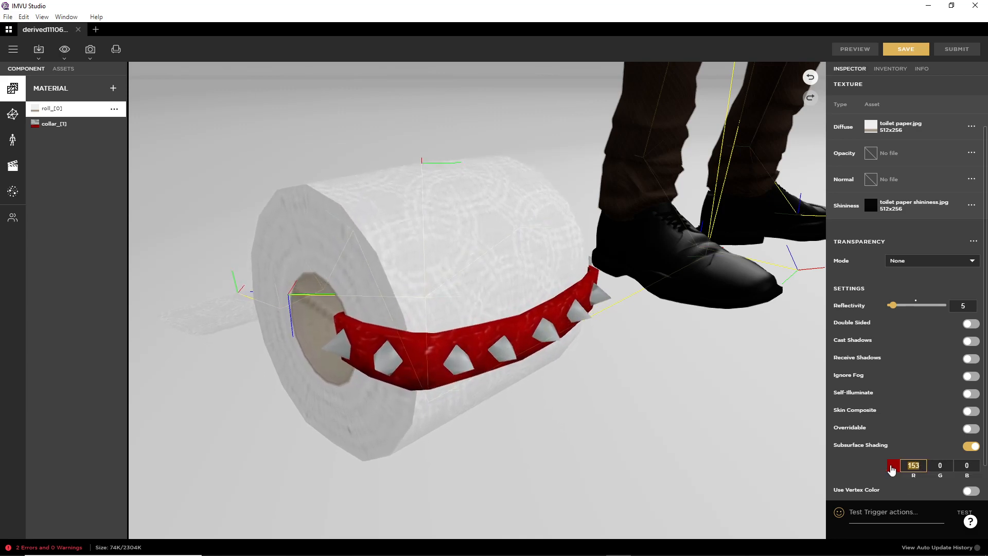
pyautogui.click(944, 465)
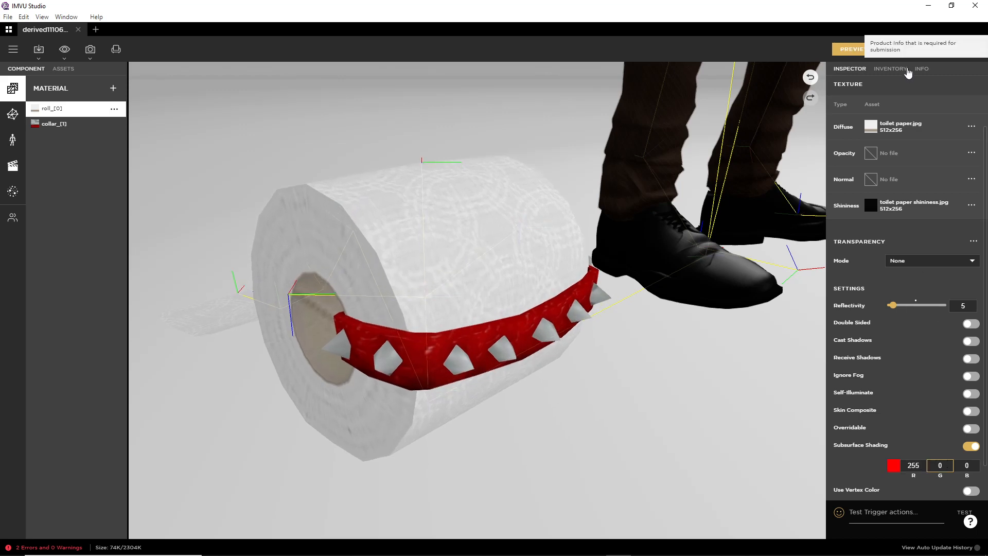
pyautogui.click(855, 49)
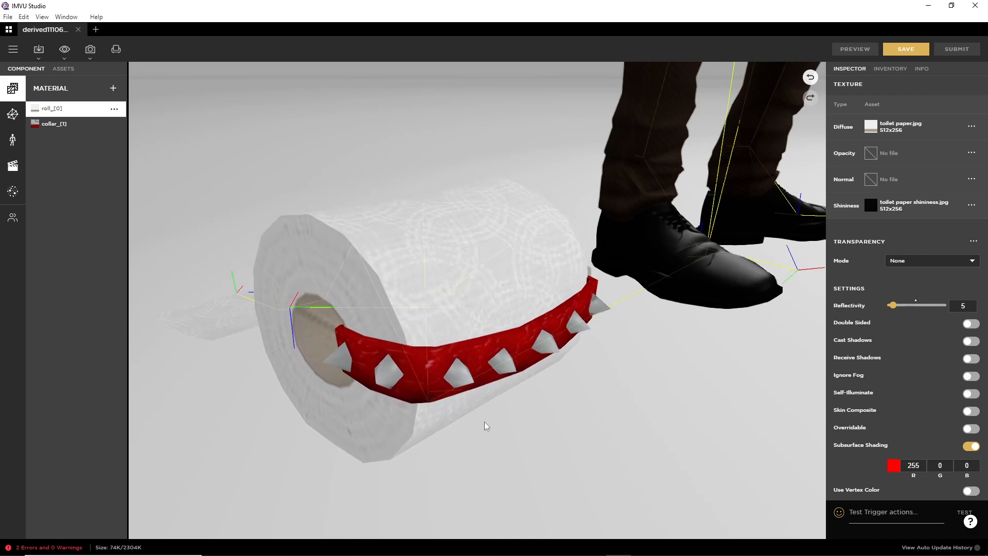
# Change the roll's subsurface shading color to blue with RGB 0, 0, 255 and apply it to the preview
pyautogui.click(914, 465)
pyautogui.moveTo(921, 466); pyautogui.dragTo(885, 464)
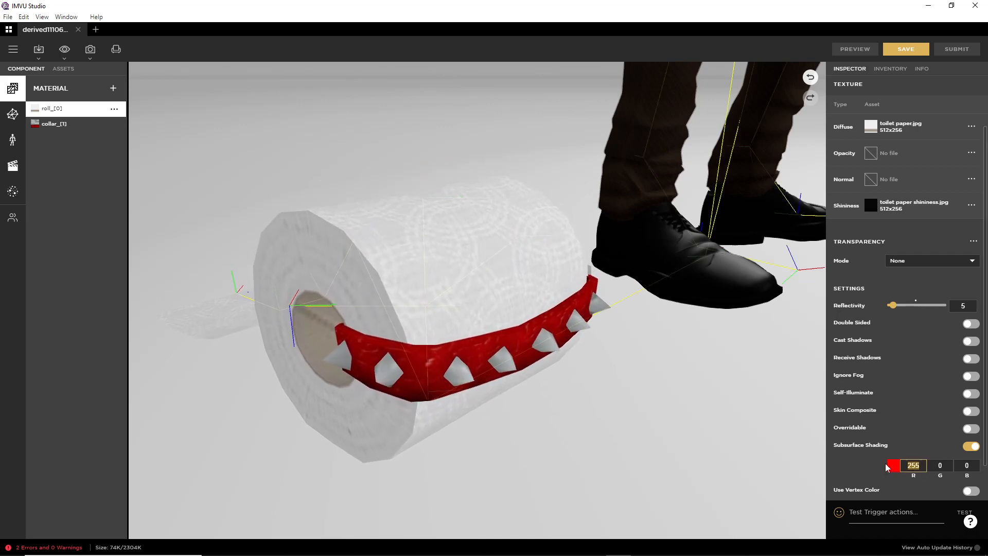
pyautogui.write('0')
pyautogui.moveTo(945, 465)
pyautogui.mouseDown()
pyautogui.moveTo(930, 465)
pyautogui.moveTo(957, 466)
pyautogui.mouseUp()
pyautogui.write('256')
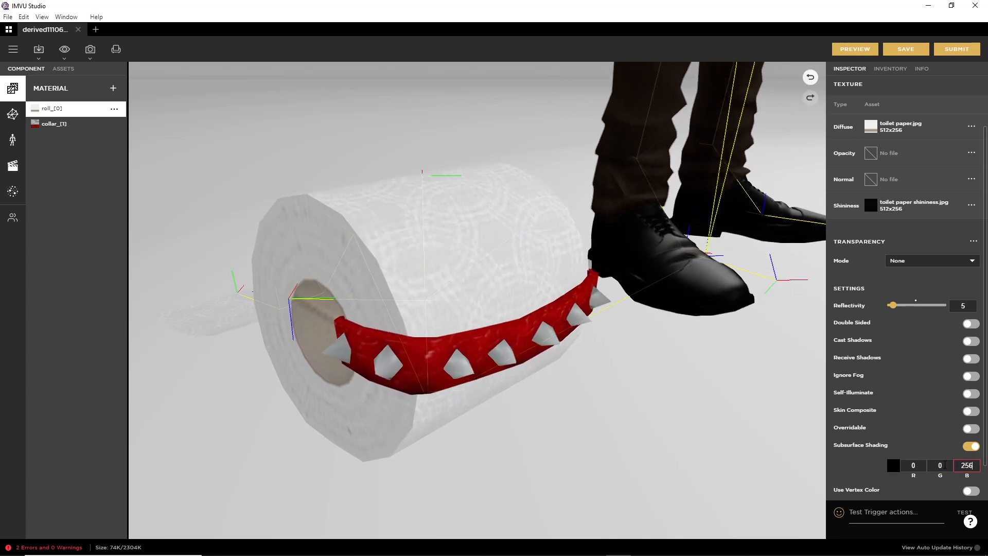
pyautogui.click(942, 465)
pyautogui.moveTo(972, 466); pyautogui.dragTo(956, 464)
pyautogui.write('255')
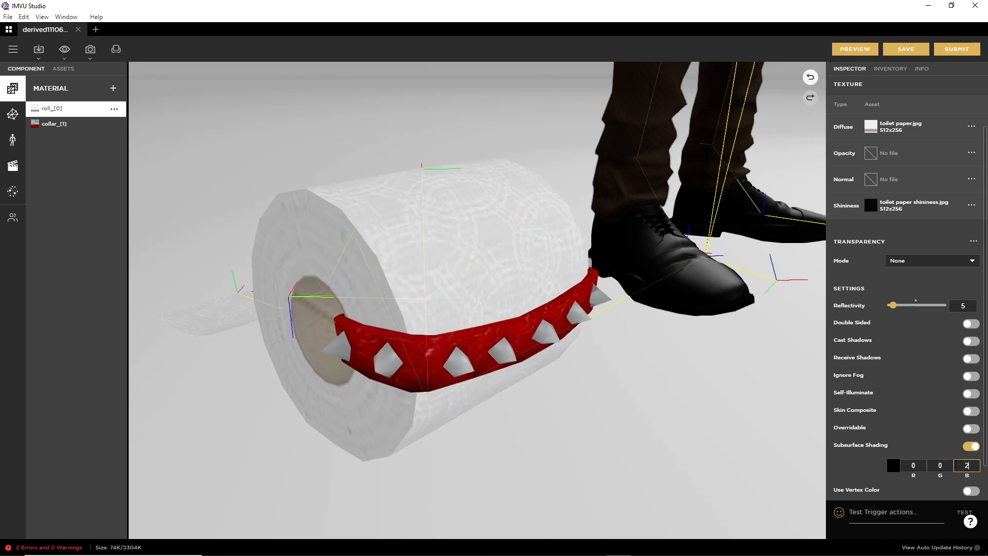
pyautogui.click(940, 465)
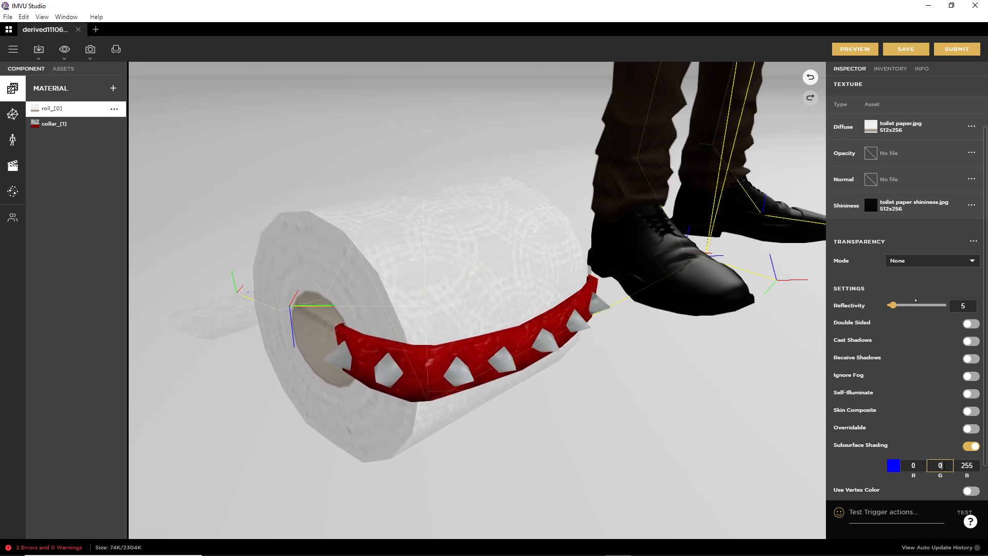
pyautogui.click(858, 54)
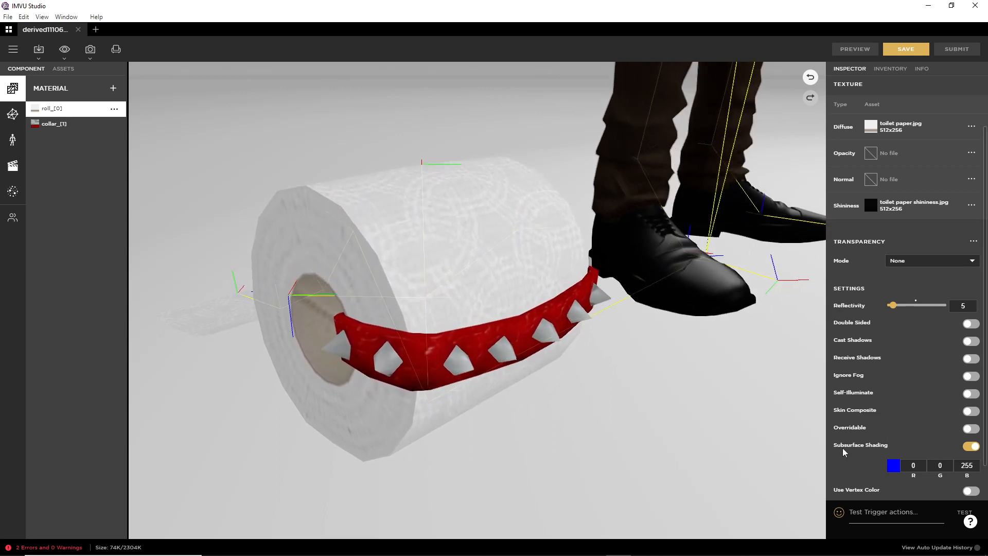
pyautogui.moveTo(828, 437); pyautogui.dragTo(909, 485)
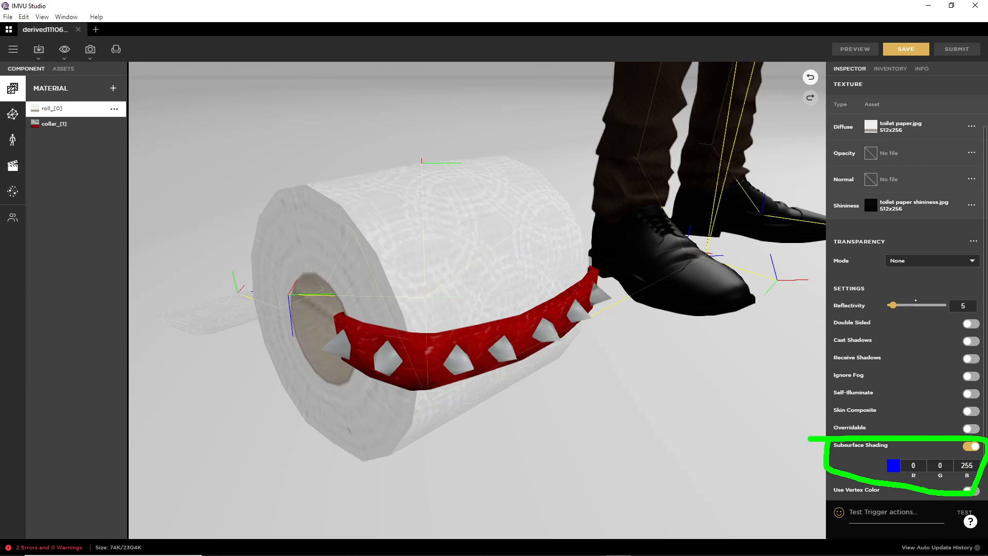
pyautogui.press('Escape')
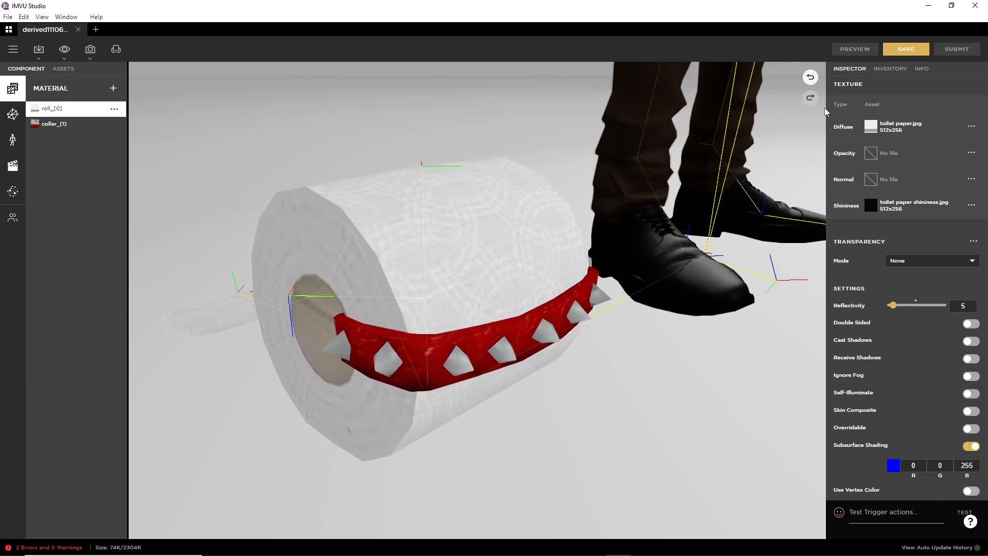
# Load the bright PreviewRoom F... room from the inventory and examine the roll and its unrolled sheet up close
pyautogui.click(890, 69)
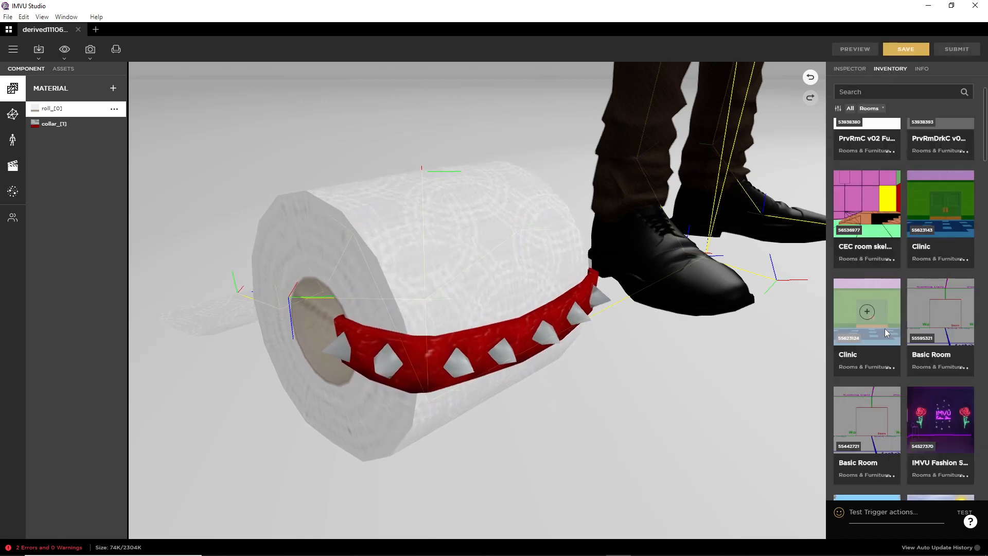
pyautogui.scroll(-3, 952, 323)
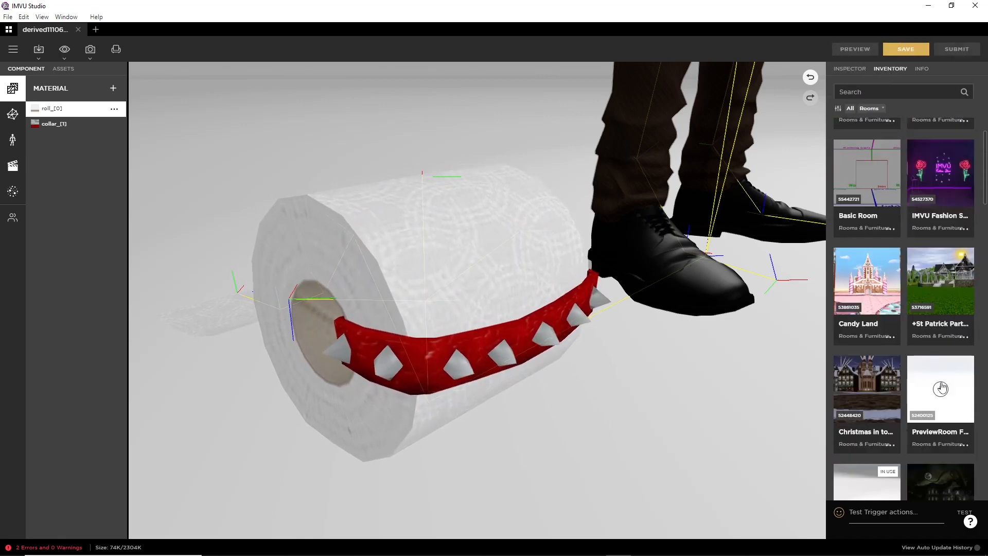
pyautogui.scroll(-4, 937, 308)
pyautogui.click(940, 204)
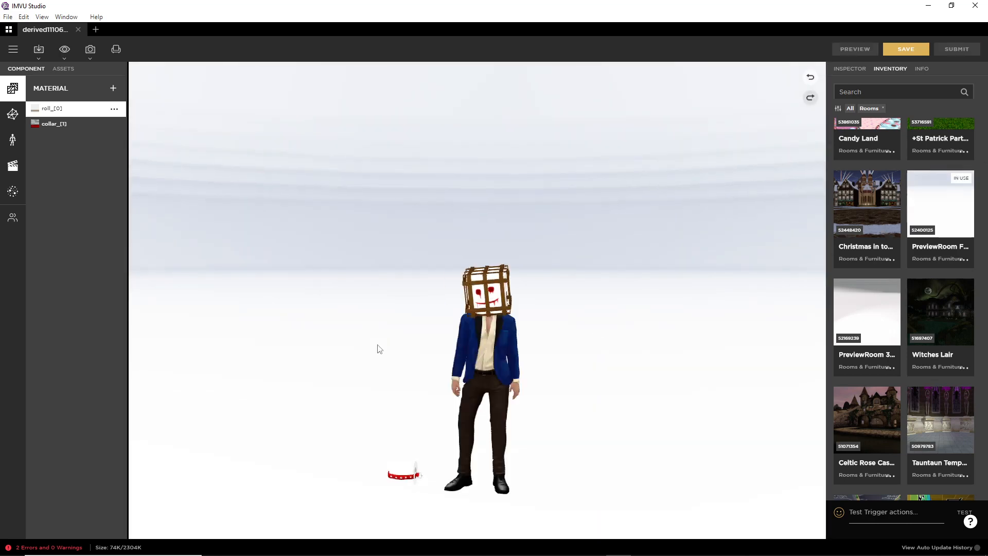
pyautogui.moveTo(399, 411); pyautogui.dragTo(461, 432)
pyautogui.moveTo(398, 411); pyautogui.dragTo(425, 247, button='right')
pyautogui.scroll(10, 400, 412)
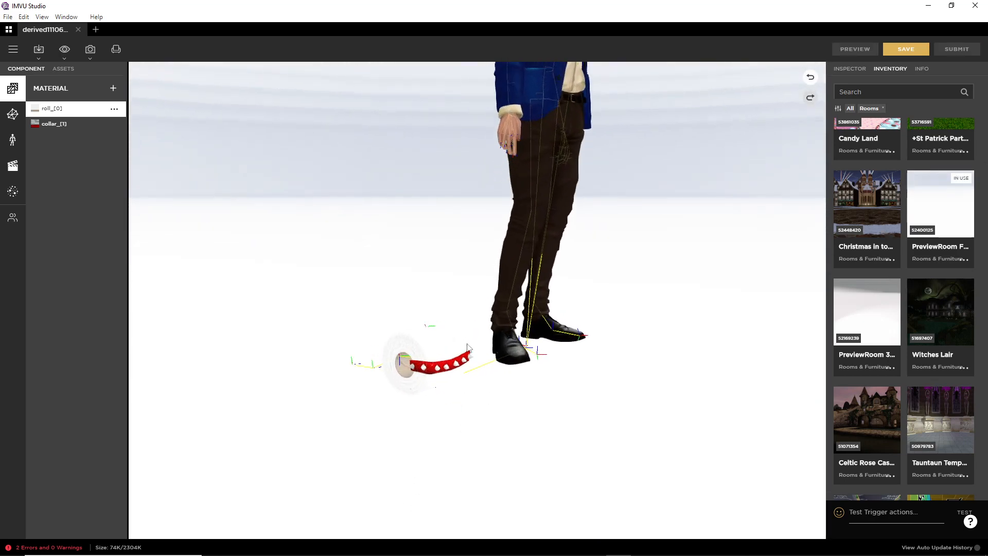
pyautogui.moveTo(400, 412); pyautogui.dragTo(558, 455)
pyautogui.moveTo(488, 455); pyautogui.dragTo(518, 247, button='right')
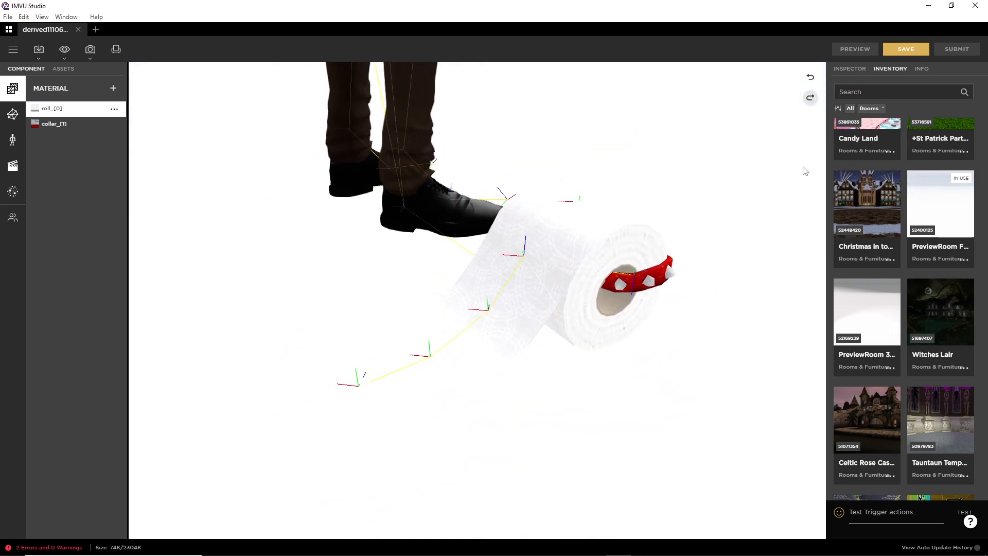
# Load the dark PrvRmDrkC v0... room from the inventory and view the roll and collar up close
pyautogui.scroll(3, 920, 163)
pyautogui.scroll(3, 921, 164)
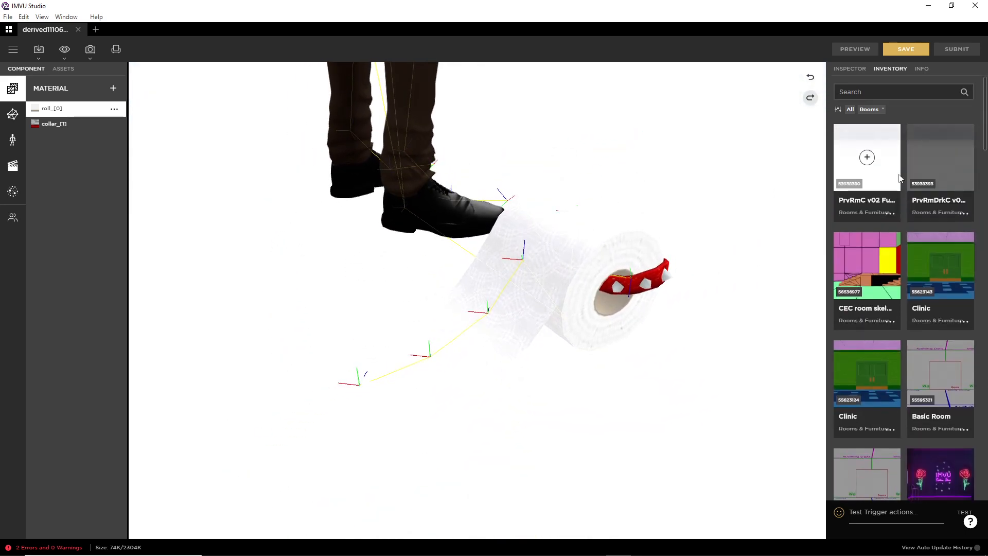
pyautogui.click(940, 158)
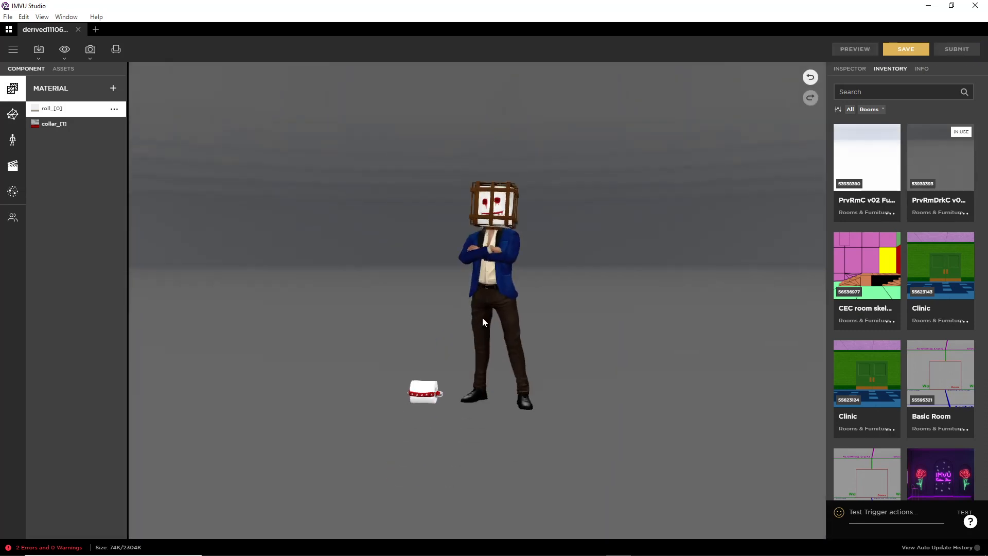
pyautogui.moveTo(390, 380); pyautogui.dragTo(472, 400)
pyautogui.scroll(5, 470, 401)
pyautogui.moveTo(451, 413); pyautogui.dragTo(526, 282, button='right')
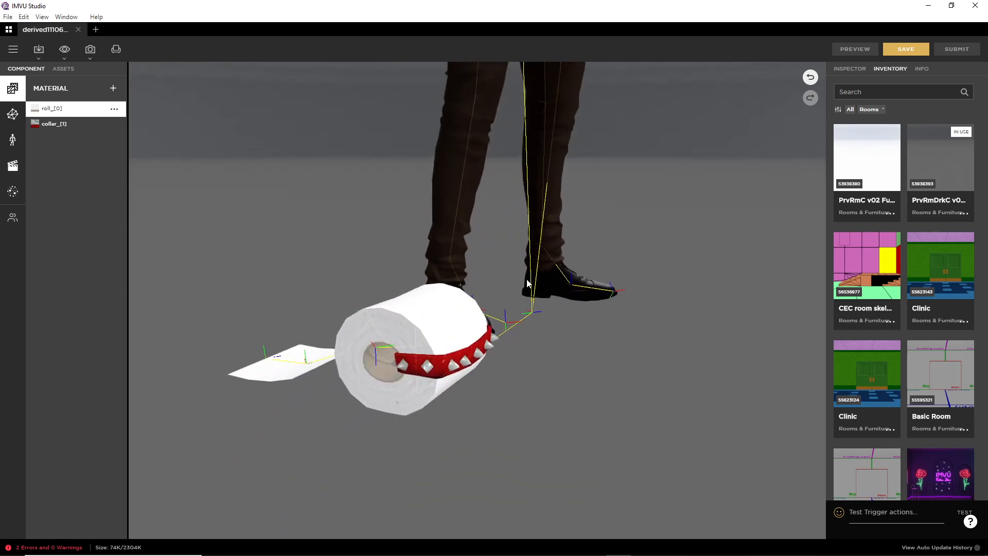
pyautogui.scroll(2, 525, 290)
pyautogui.moveTo(526, 291); pyautogui.dragTo(502, 373)
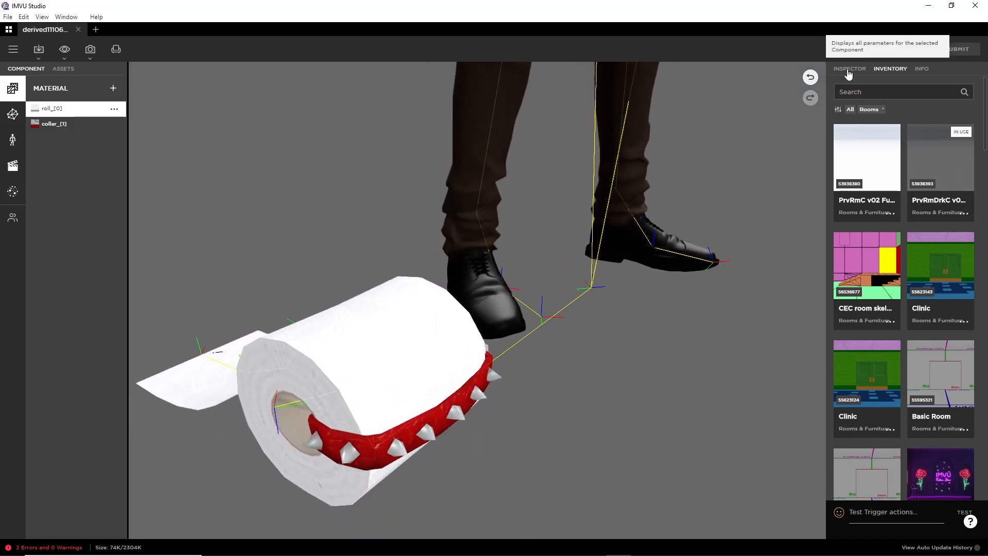
# Set the roll's subsurface shading color to white with RGB 255, 255, 255, apply it and check the roll from several angles
pyautogui.click(850, 69)
pyautogui.scroll(-2, 874, 401)
pyautogui.click(970, 404)
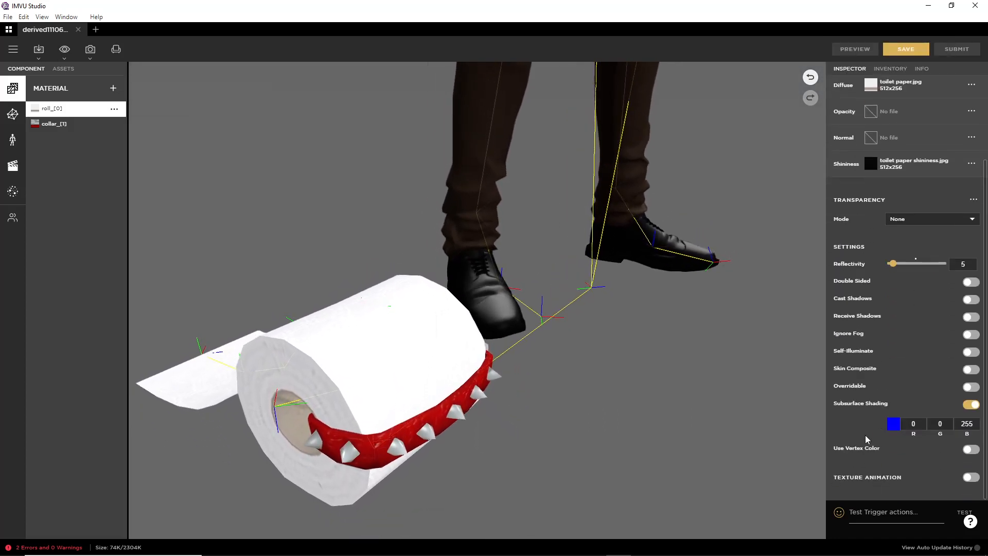
pyautogui.click(940, 423)
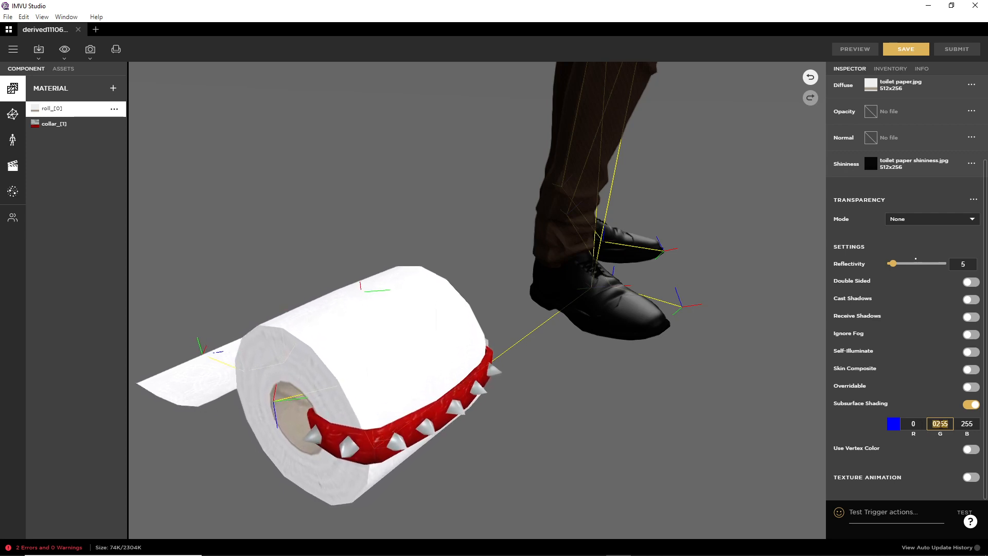
pyautogui.click(916, 425)
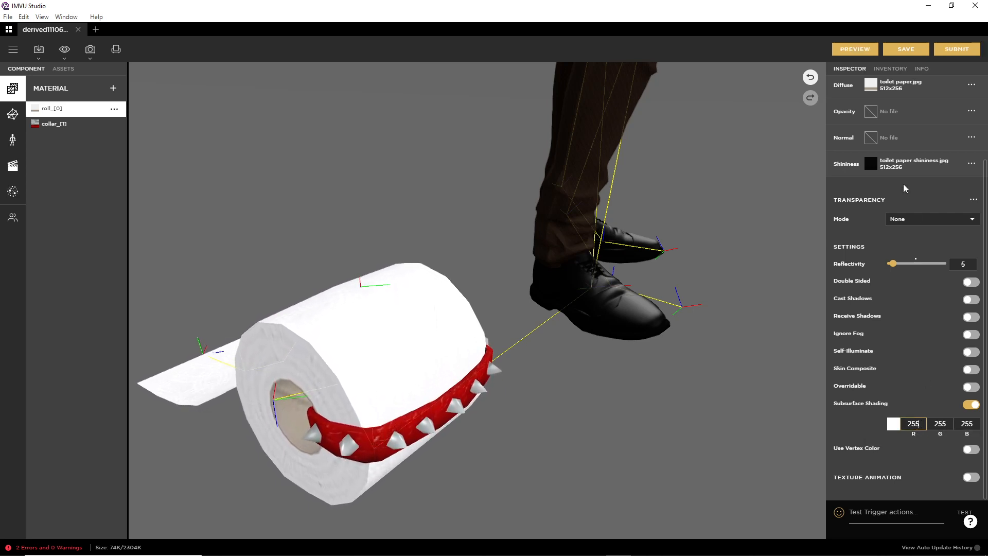
pyautogui.click(855, 49)
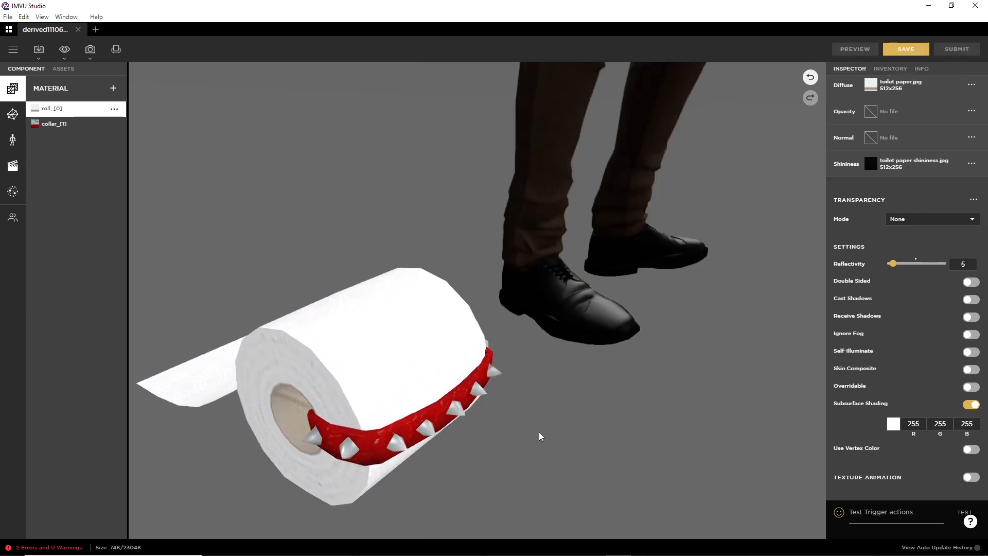
pyautogui.moveTo(453, 438); pyautogui.dragTo(523, 398, button='right')
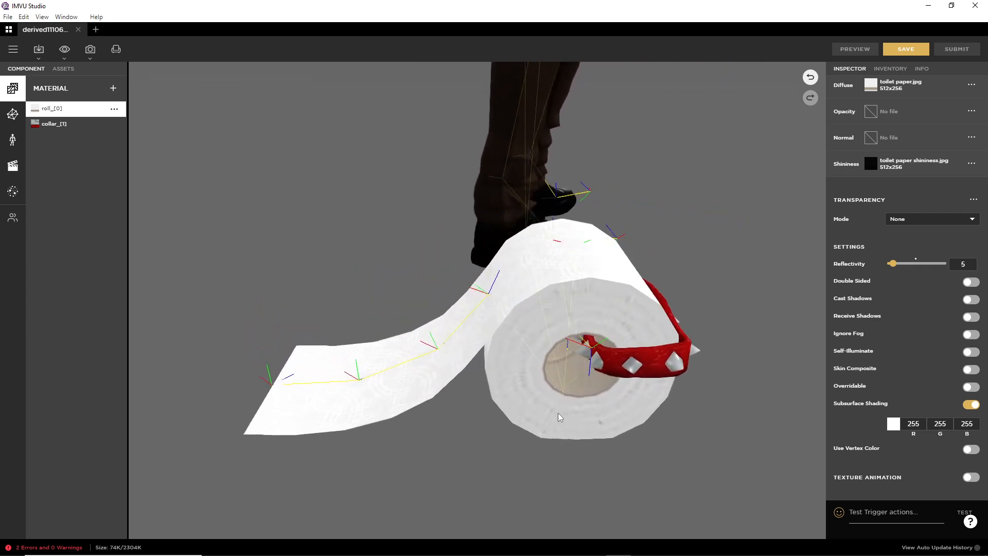
pyautogui.moveTo(559, 413); pyautogui.dragTo(485, 403)
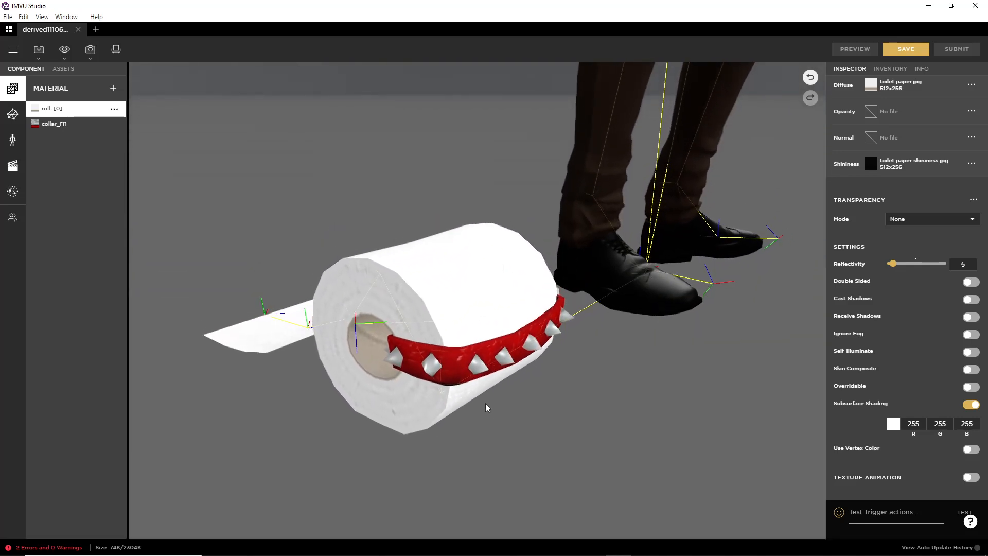
# Set the subsurface shading green and blue values to 0 for a pure red color and apply it to the preview
pyautogui.click(941, 424)
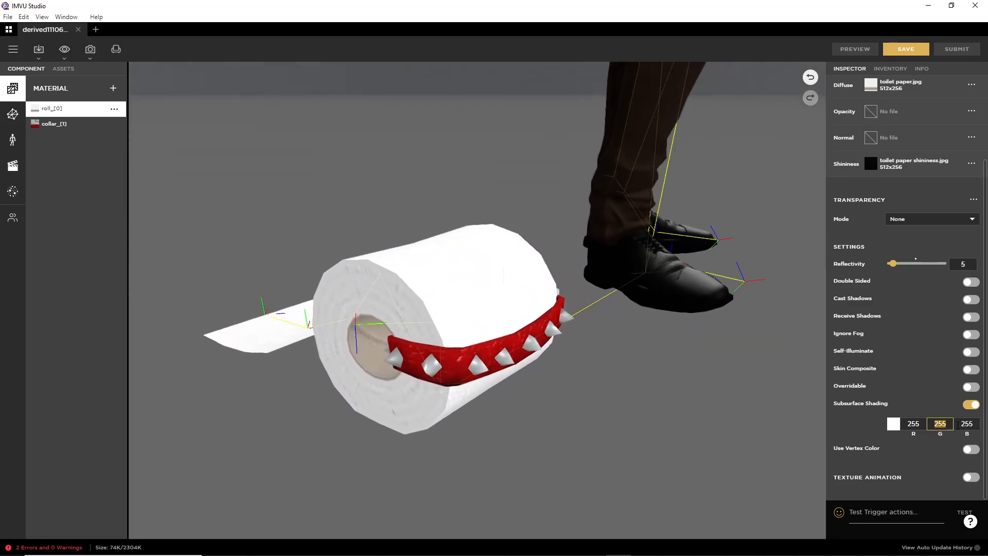
pyautogui.write('0')
pyautogui.press('Tab')
pyautogui.write('0')
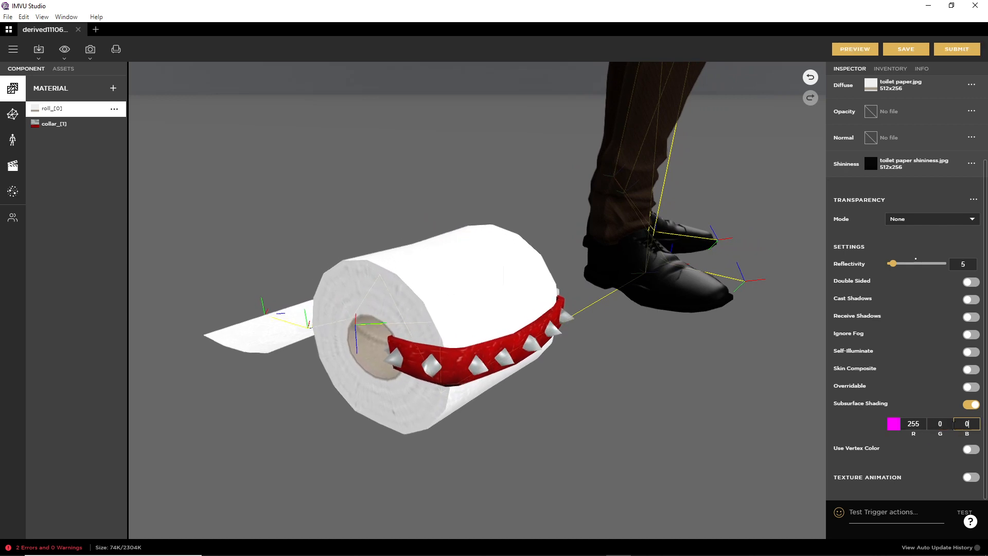
pyautogui.click(944, 426)
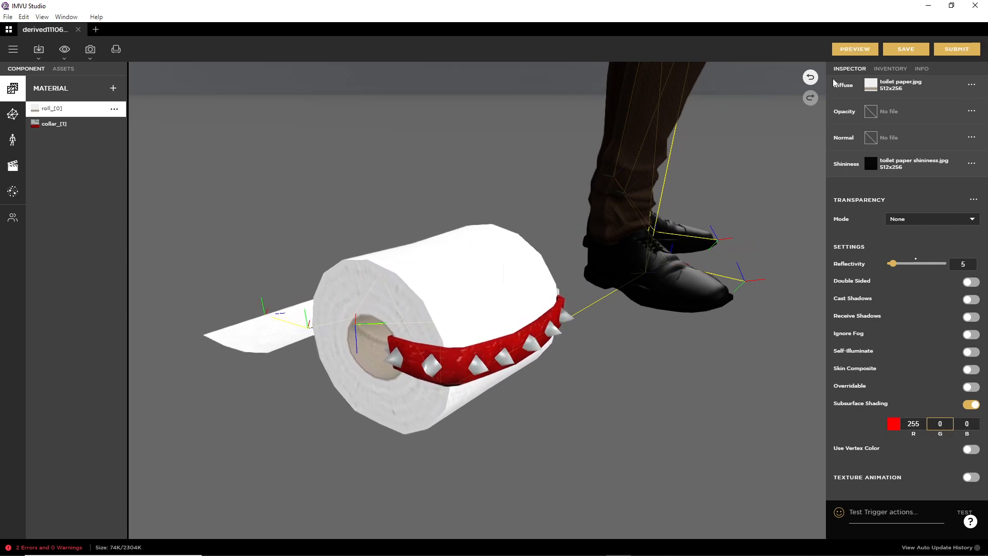
pyautogui.click(855, 49)
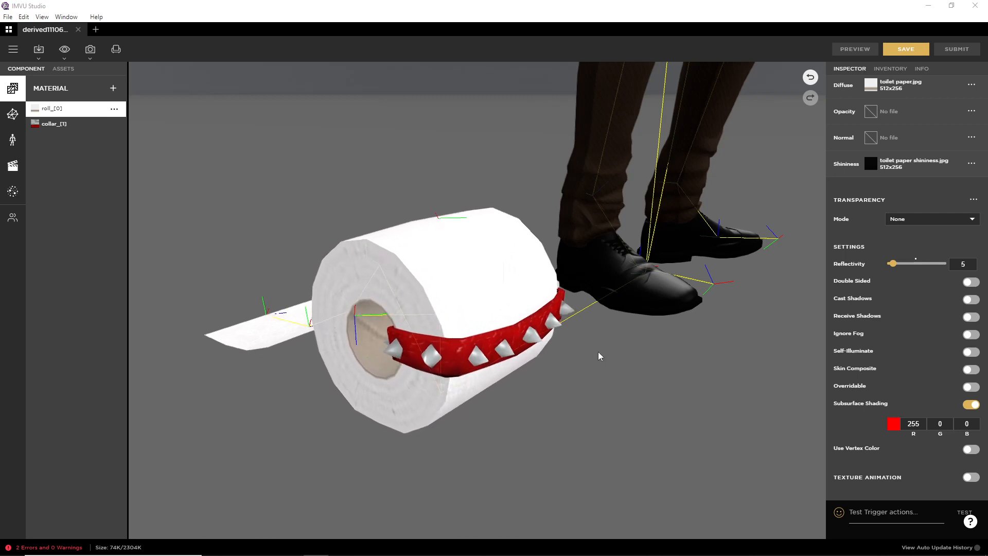
# Examine the roll, then the avatar's head and hand, to see how skin is shaded under the dark room's lighting
pyautogui.moveTo(543, 276); pyautogui.dragTo(531, 255)
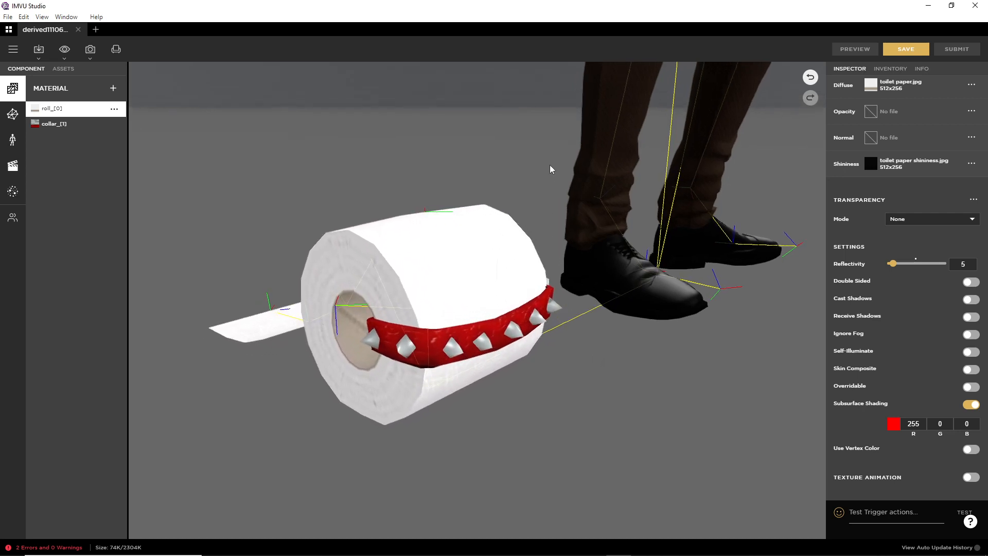
pyautogui.moveTo(551, 170); pyautogui.dragTo(489, 344, button='right')
pyautogui.scroll(-5, 503, 264)
pyautogui.moveTo(495, 141); pyautogui.dragTo(458, 366, button='right')
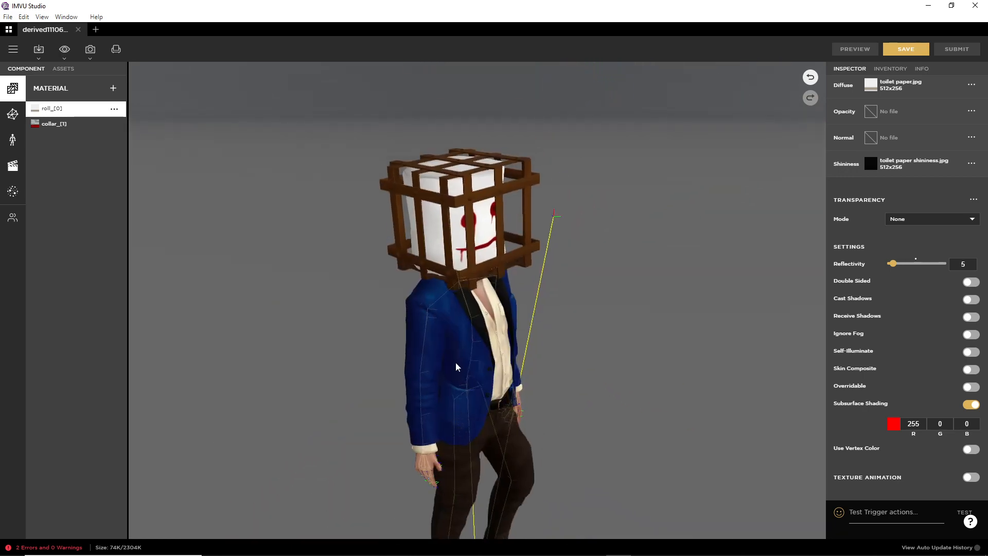
pyautogui.scroll(-2, 447, 391)
pyautogui.moveTo(426, 438); pyautogui.dragTo(456, 260, button='right')
pyautogui.scroll(5, 381, 339)
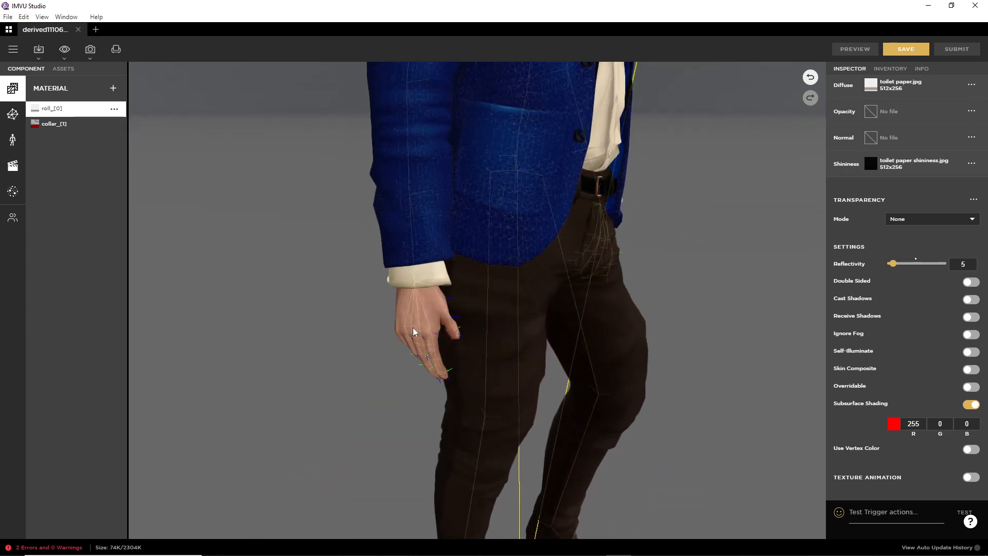
pyautogui.moveTo(413, 327); pyautogui.dragTo(429, 281)
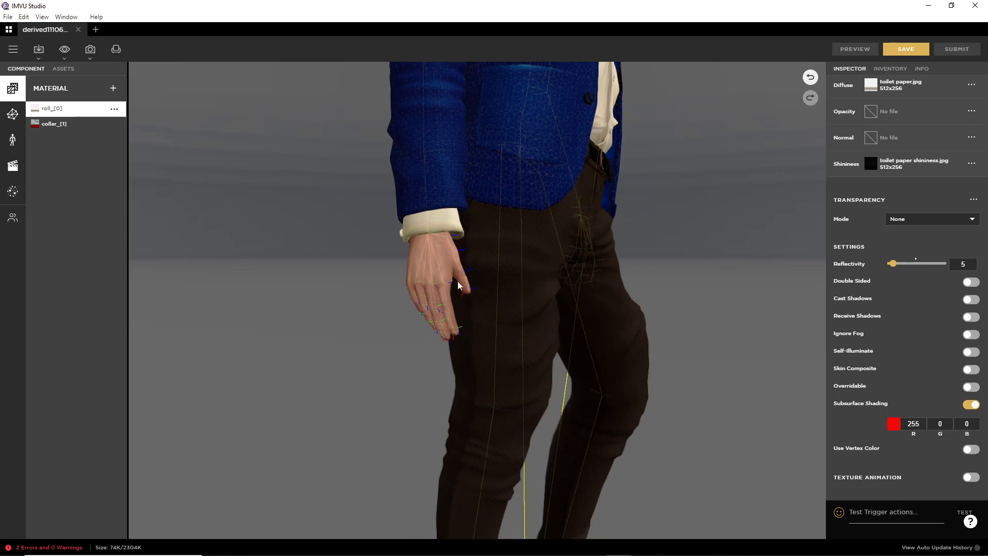
pyautogui.moveTo(562, 393)
pyautogui.mouseDown()
pyautogui.moveTo(523, 393)
pyautogui.moveTo(580, 392)
pyautogui.mouseUp()
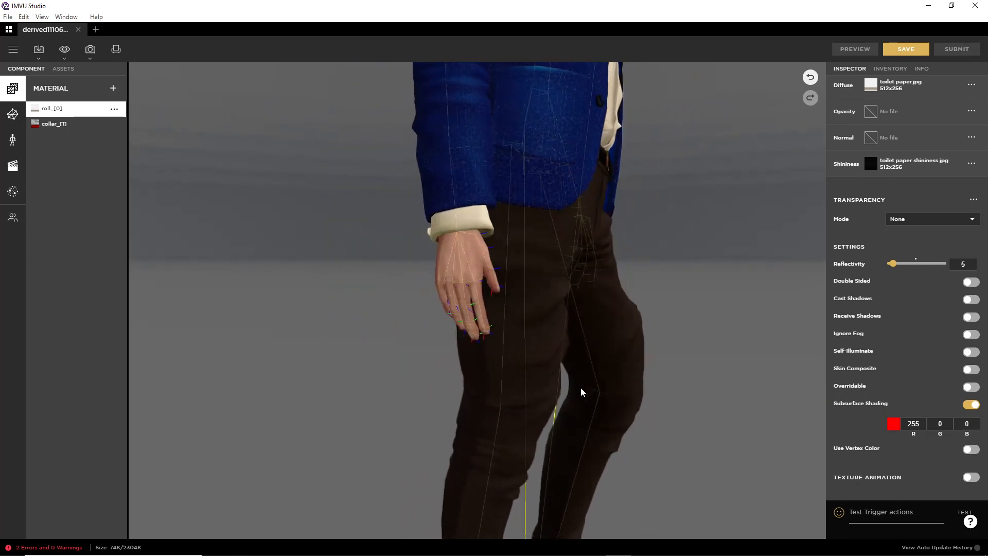
pyautogui.scroll(-2, 575, 391)
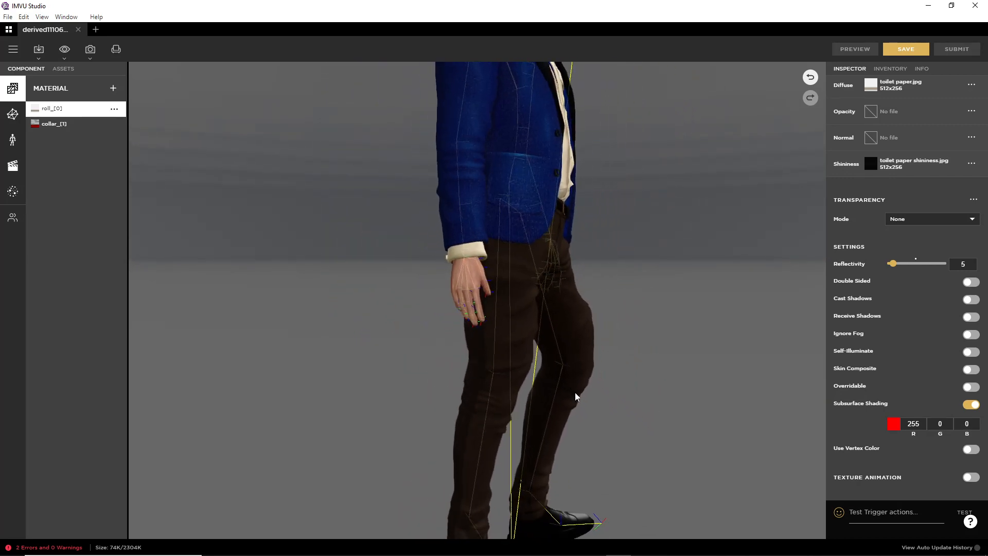
# Turn off Subsurface Shading for the roll material and apply the change to the preview
pyautogui.moveTo(575, 392)
pyautogui.mouseDown()
pyautogui.moveTo(520, 368)
pyautogui.moveTo(556, 300)
pyautogui.moveTo(575, 329)
pyautogui.moveTo(552, 337)
pyautogui.moveTo(480, 425)
pyautogui.moveTo(691, 412)
pyautogui.mouseUp()
pyautogui.click(971, 404)
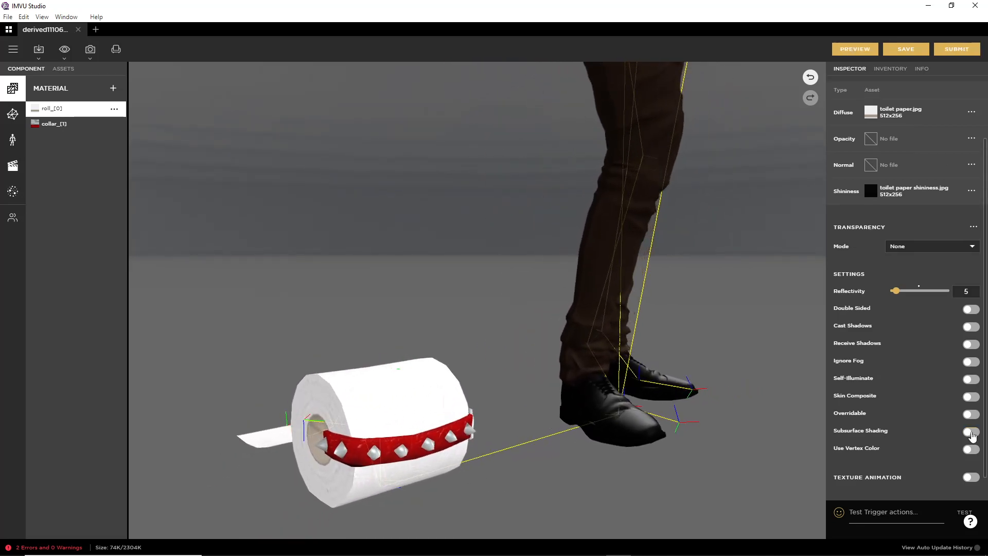
pyautogui.click(858, 52)
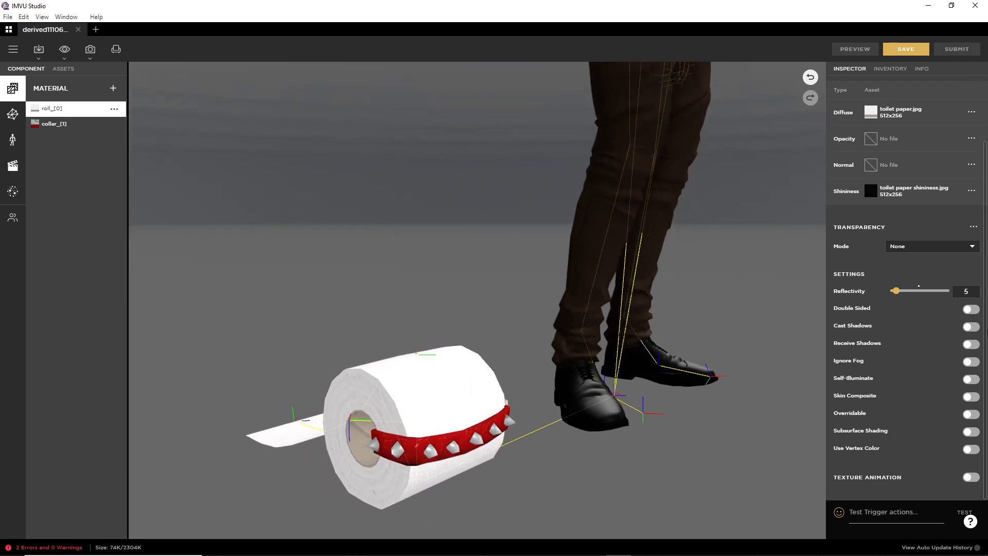
# Enable Cast Shadows and Receive Shadows for the roll material and apply them to the preview
pyautogui.click(971, 326)
pyautogui.click(970, 343)
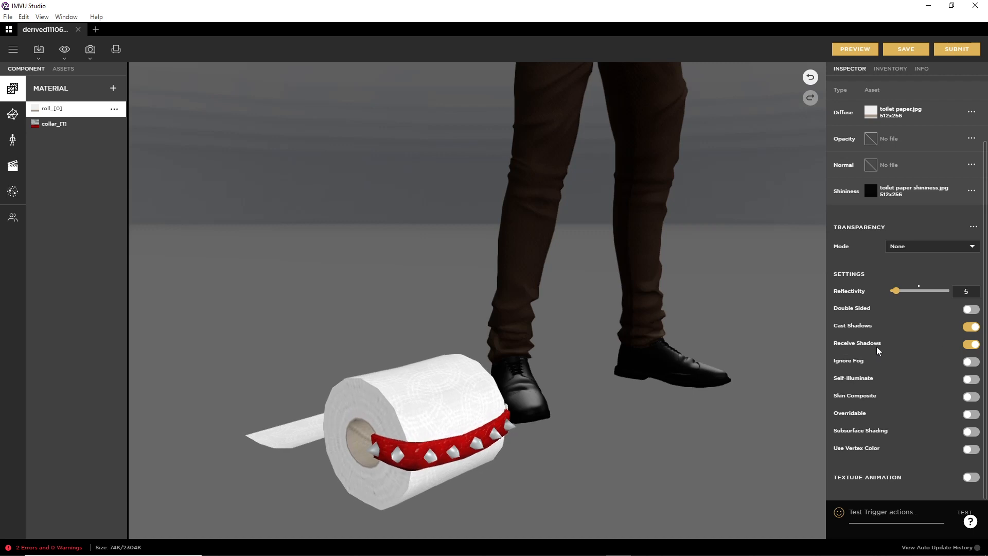
pyautogui.click(906, 49)
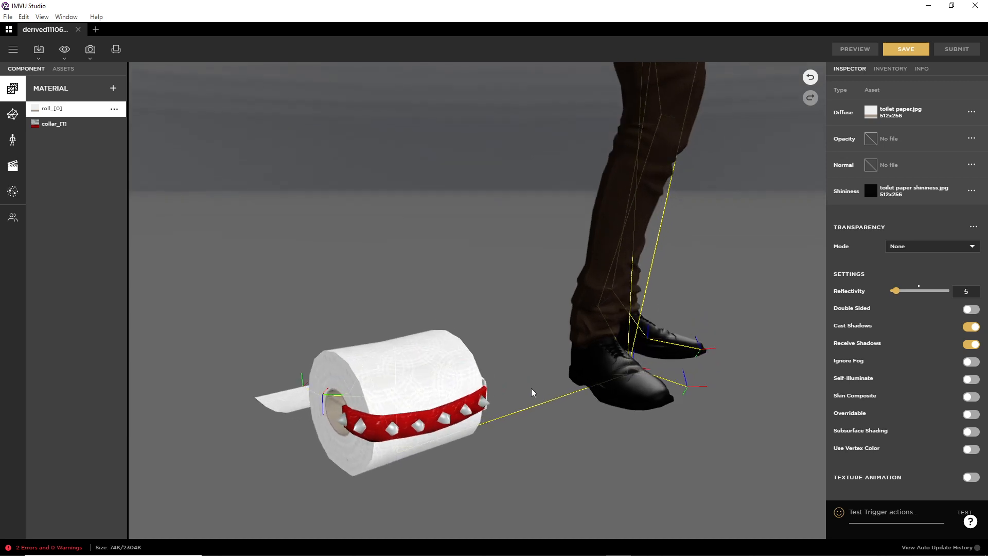
# Enable Use Vertex Color for the collar material and apply it to the preview
pyautogui.click(48, 125)
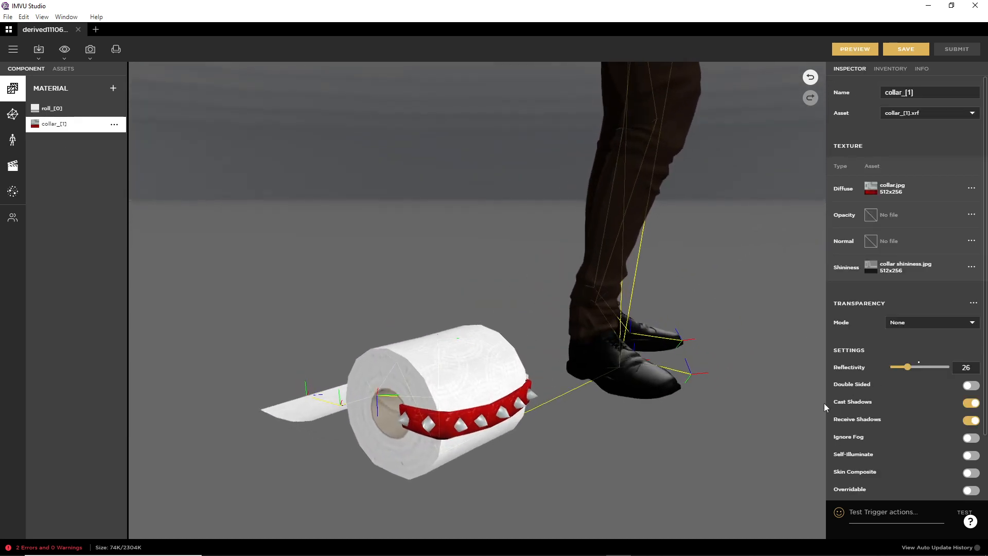
pyautogui.scroll(-2, 885, 371)
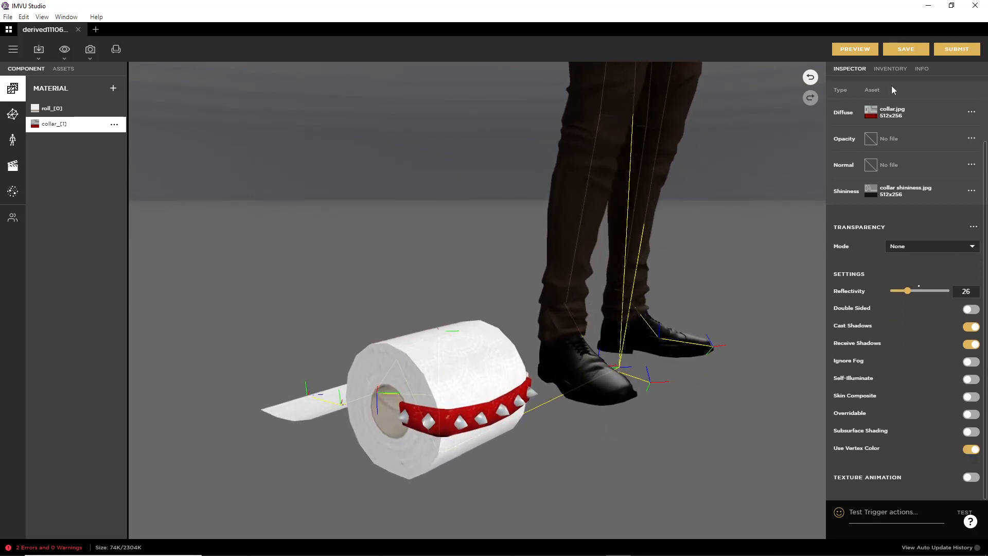
pyautogui.click(855, 49)
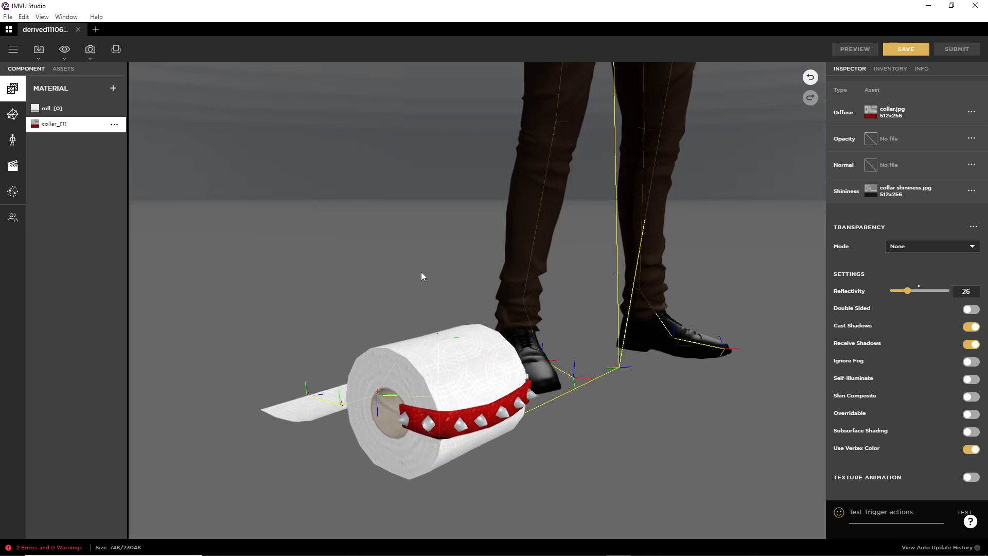
# Enable Use Vertex Color for the roll material as well and update the preview
pyautogui.click(34, 108)
pyautogui.scroll(-2, 898, 456)
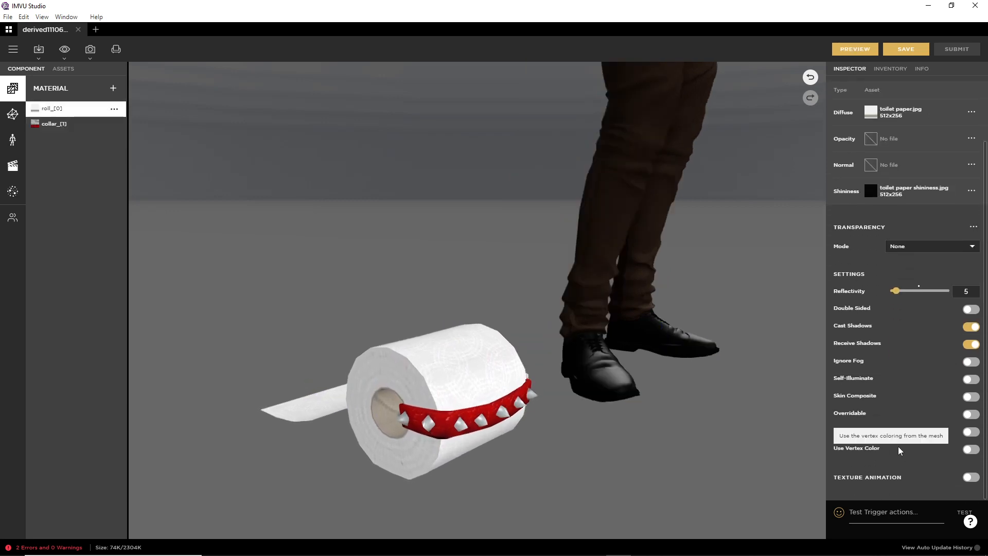
pyautogui.click(974, 450)
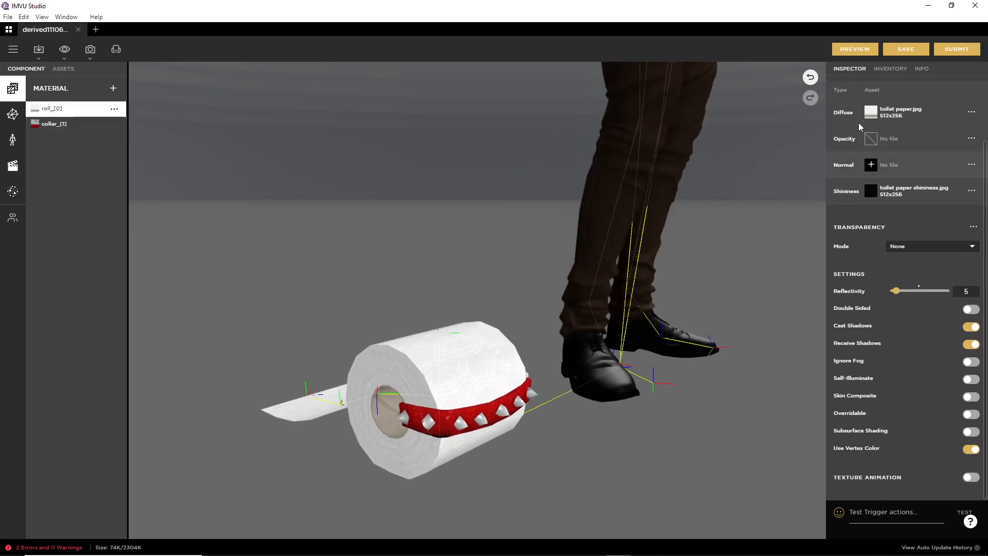
pyautogui.click(853, 49)
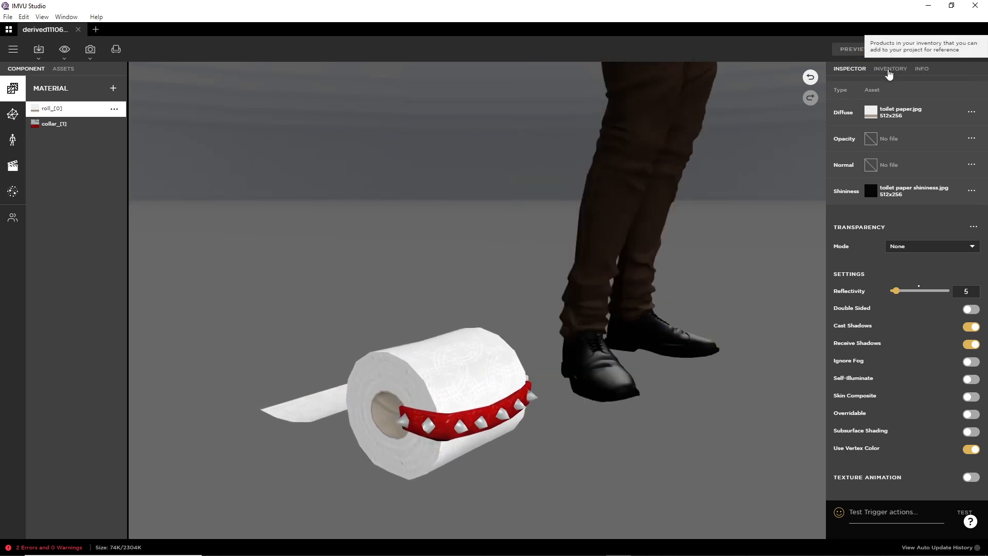
# Browse the inventory's Rooms category, with its filter options open, for another room in which to preview the roll
pyautogui.click(889, 72)
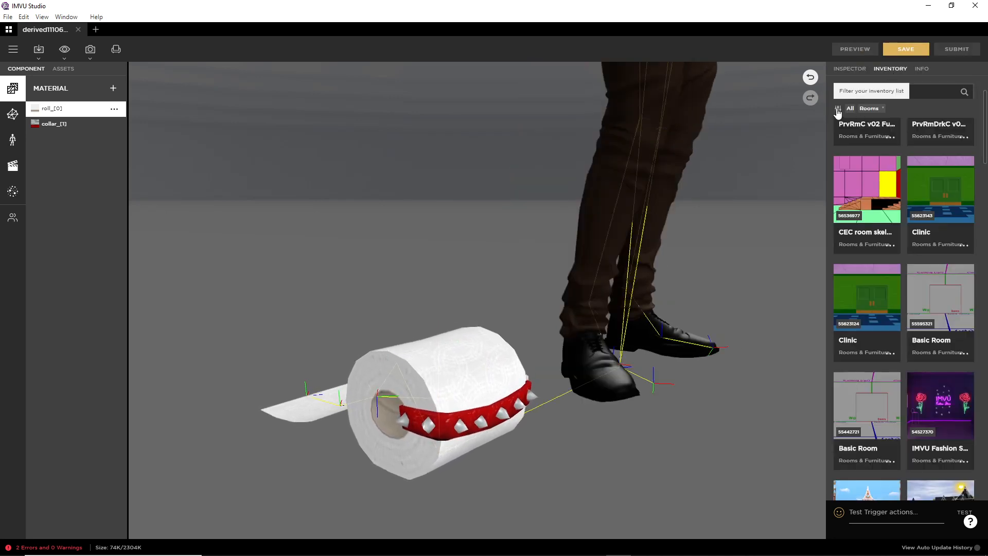
pyautogui.scroll(-9, 902, 325)
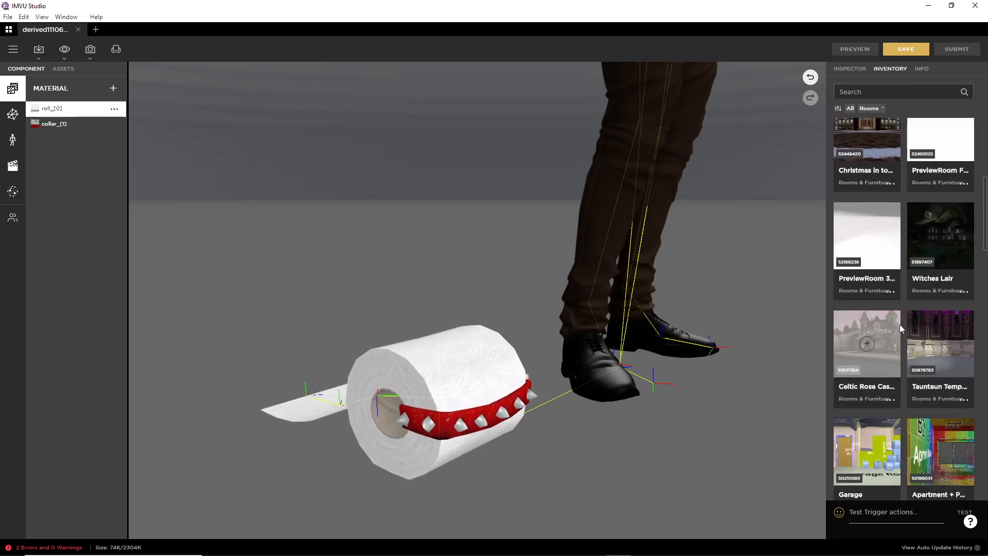
pyautogui.scroll(-9, 900, 324)
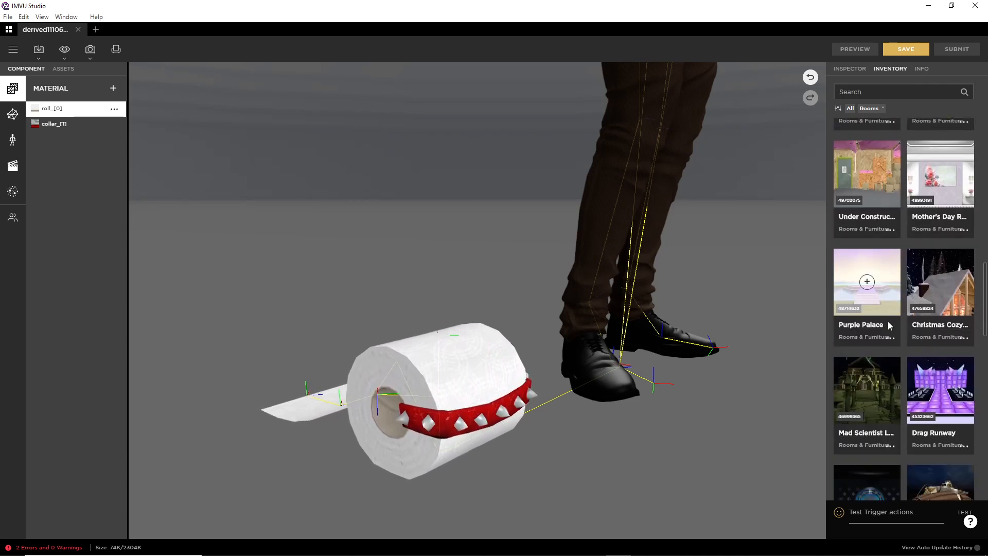
pyautogui.scroll(-6, 887, 320)
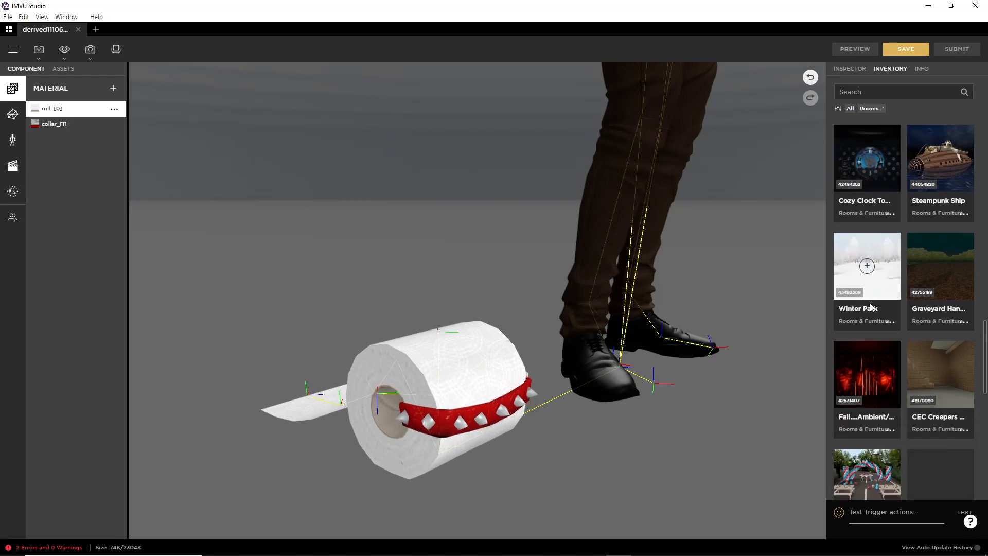
pyautogui.scroll(-8, 870, 307)
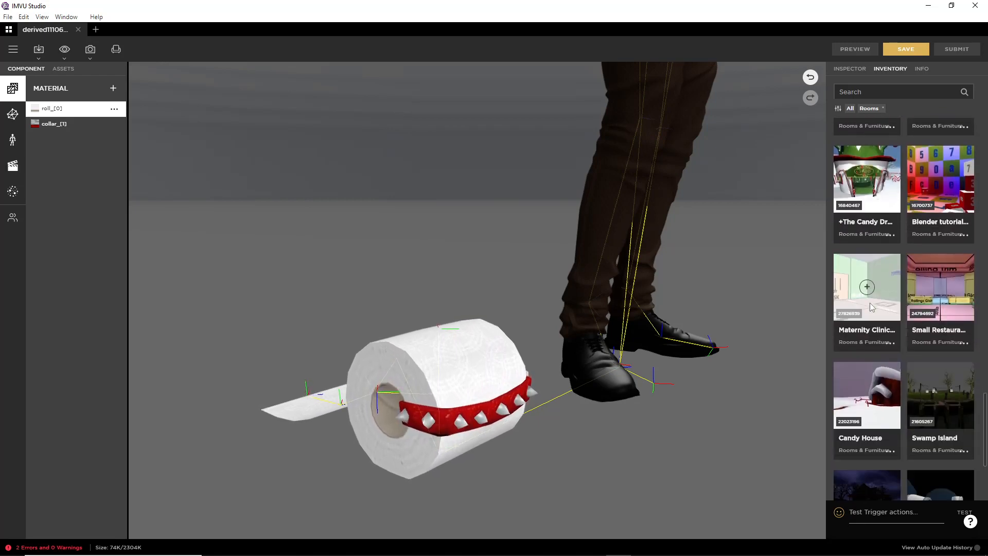
pyautogui.scroll(-3, 870, 306)
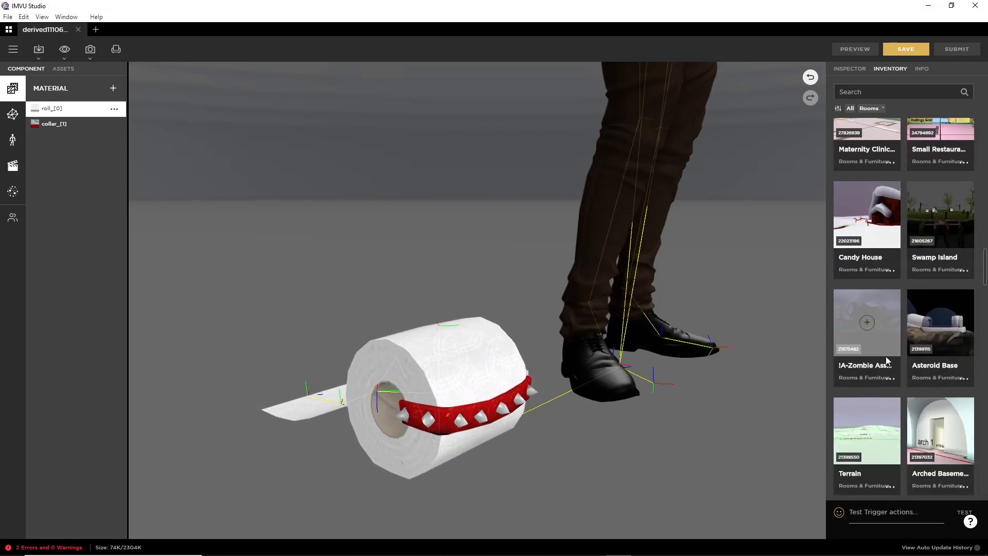
pyautogui.scroll(15, 885, 356)
pyautogui.click(838, 108)
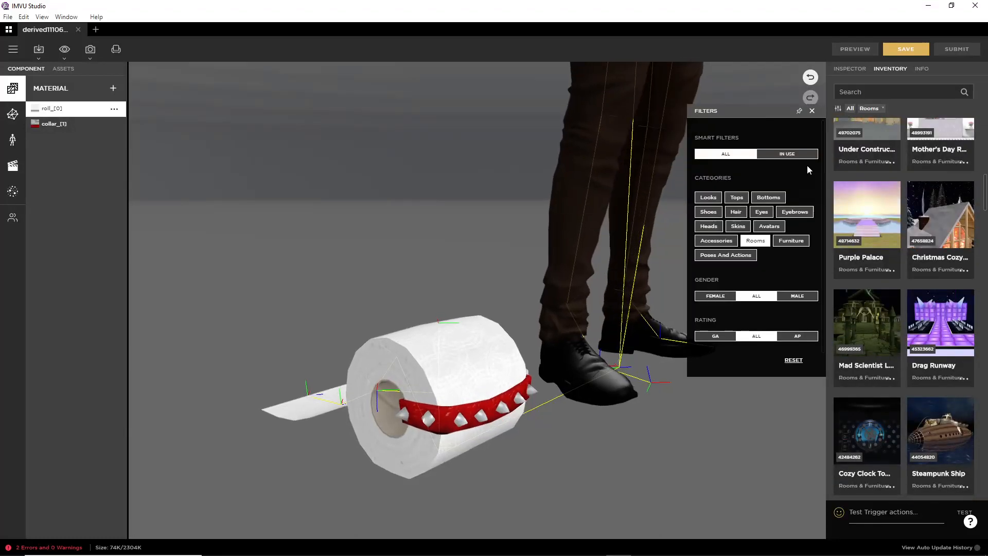
pyautogui.moveTo(858, 227)
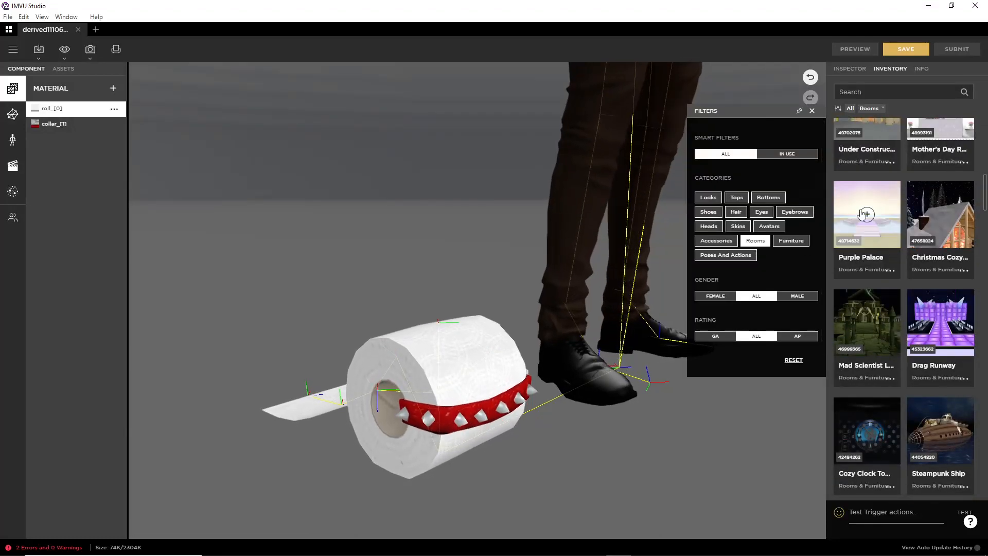
pyautogui.scroll(12, 899, 336)
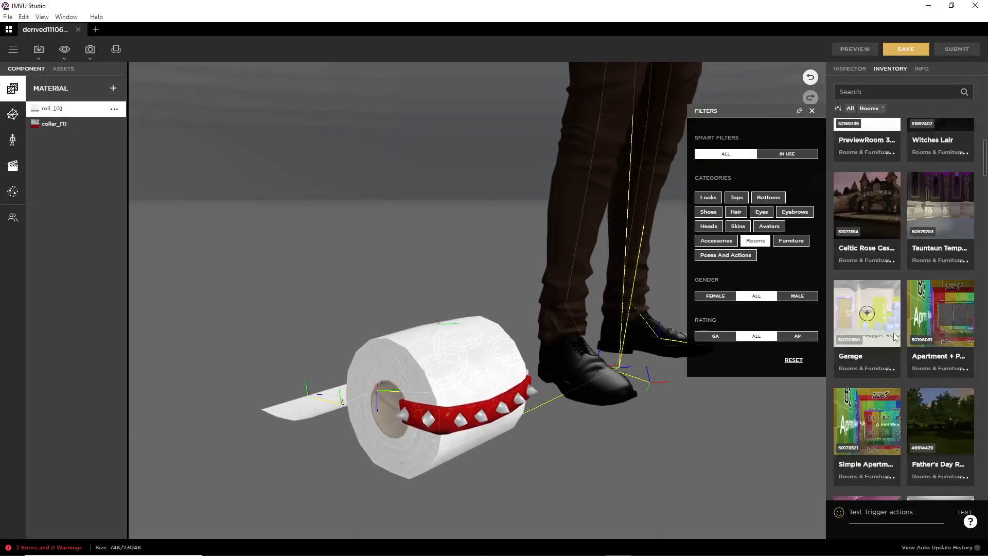
pyautogui.scroll(6, 884, 349)
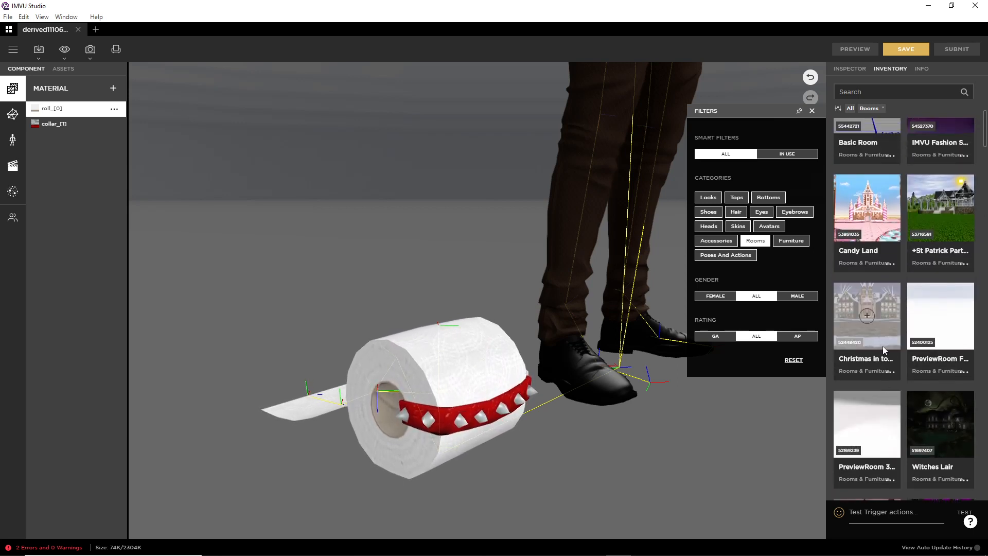
pyautogui.scroll(3, 882, 337)
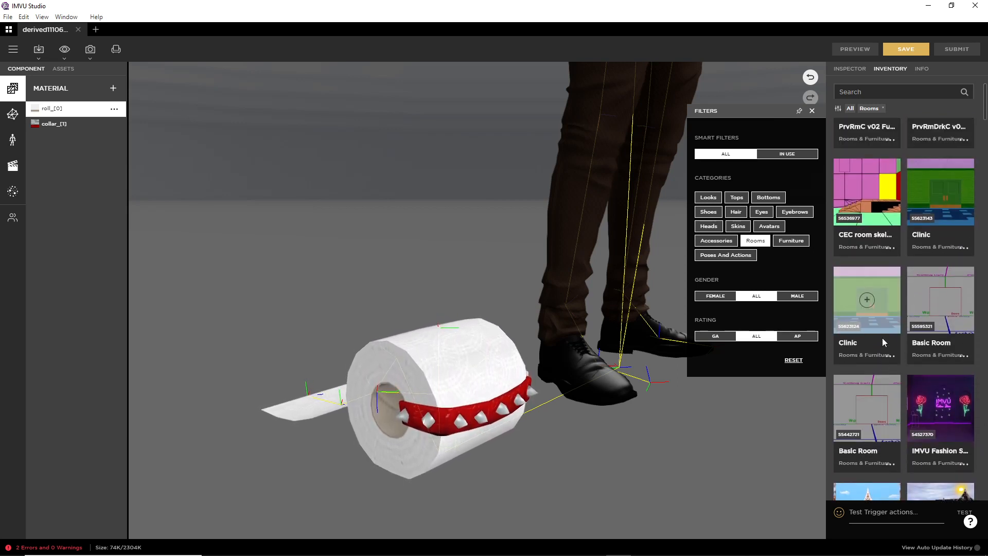
pyautogui.scroll(-5, 881, 338)
pyautogui.scroll(-3, 882, 339)
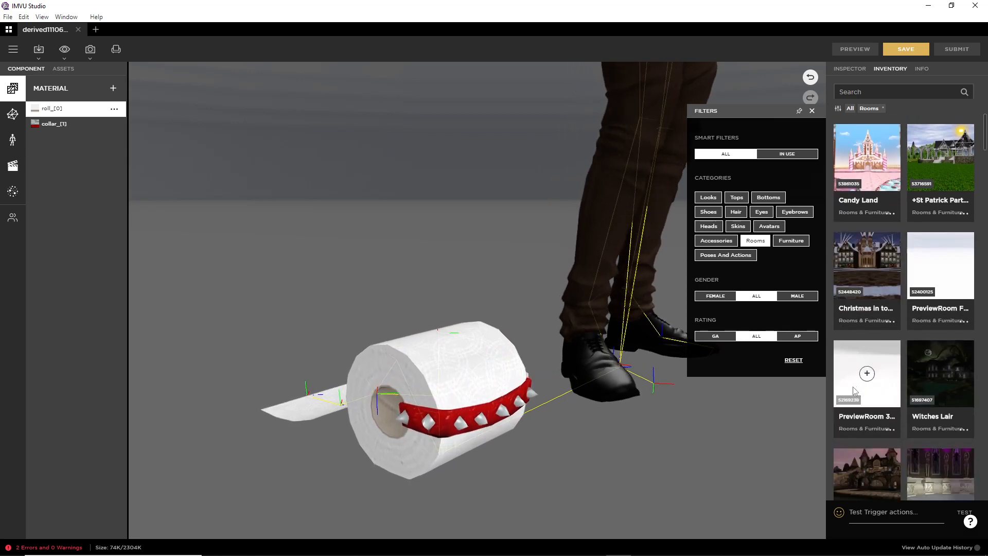
pyautogui.scroll(-6, 900, 391)
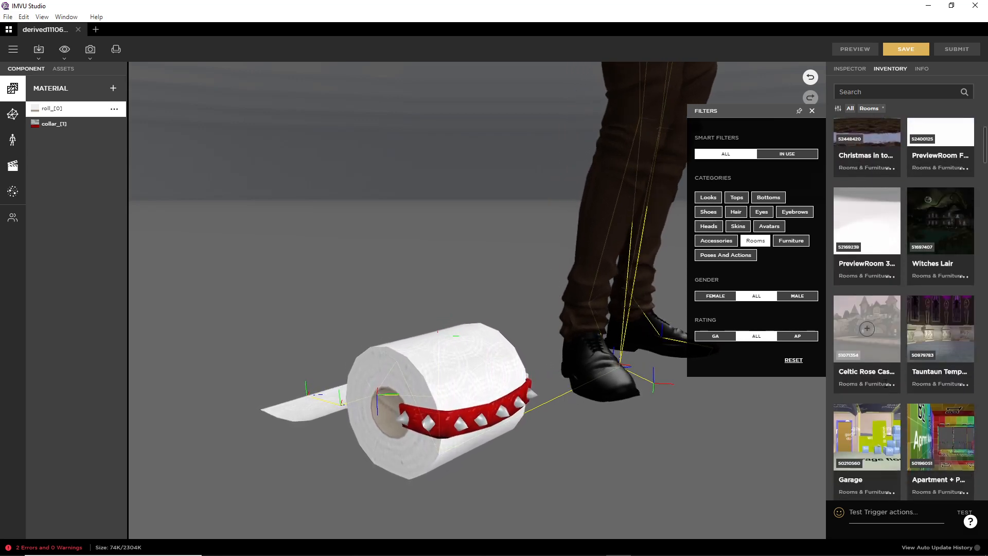
pyautogui.scroll(-4, 883, 375)
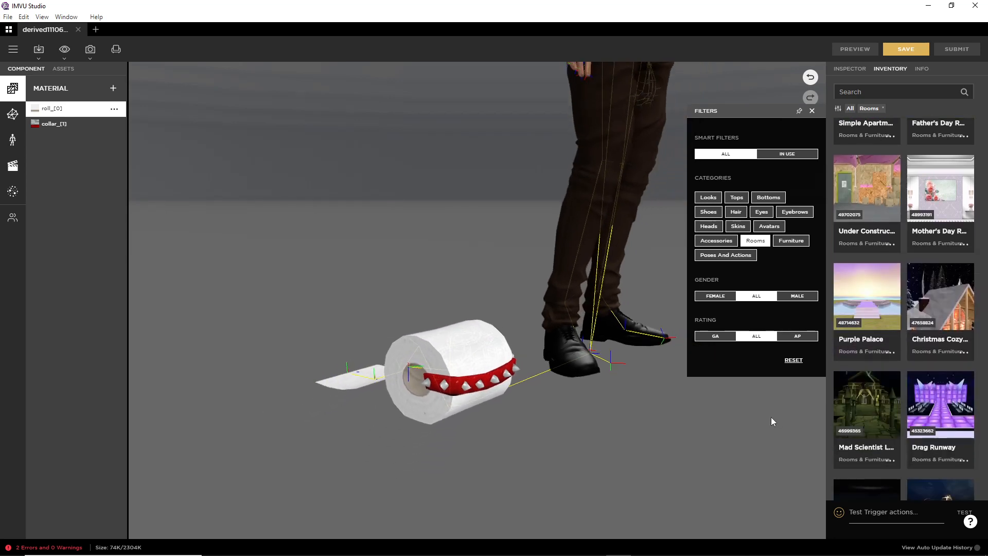
pyautogui.scroll(-3, 885, 418)
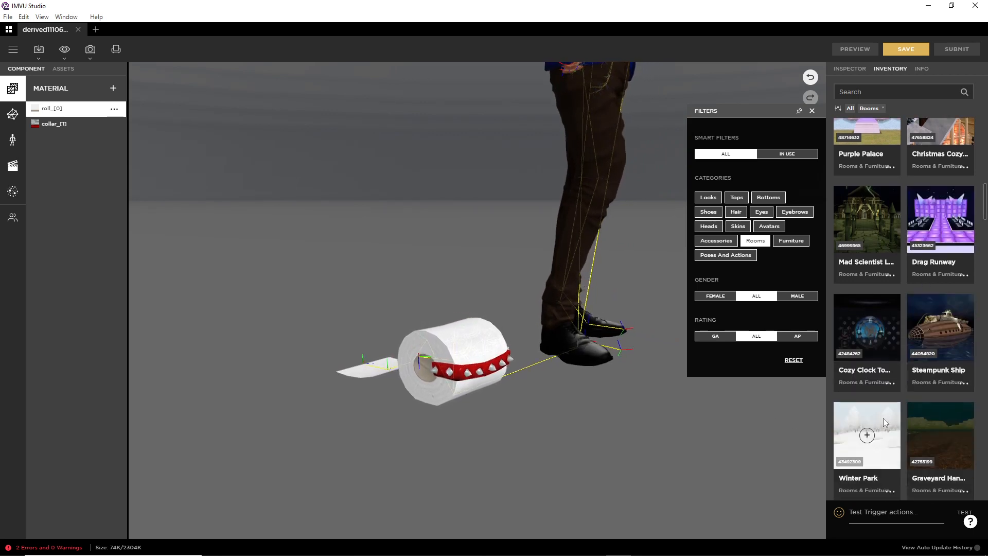
pyautogui.scroll(-2, 884, 421)
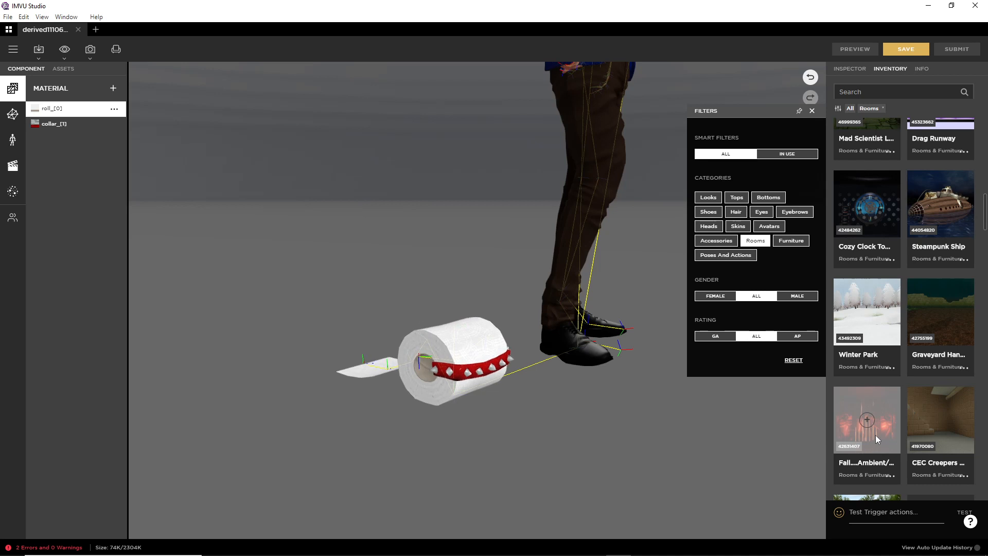
pyautogui.scroll(-3, 875, 434)
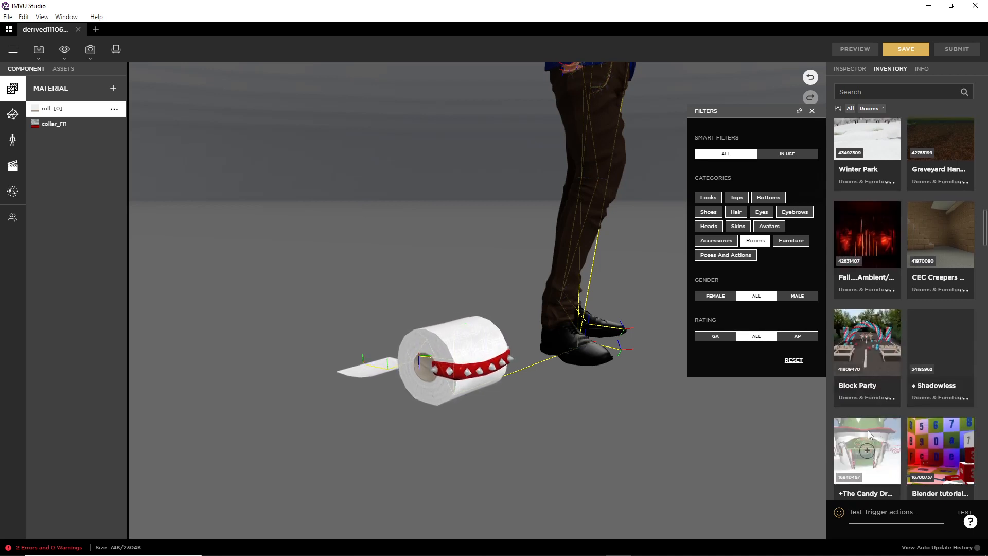
pyautogui.scroll(-3, 869, 427)
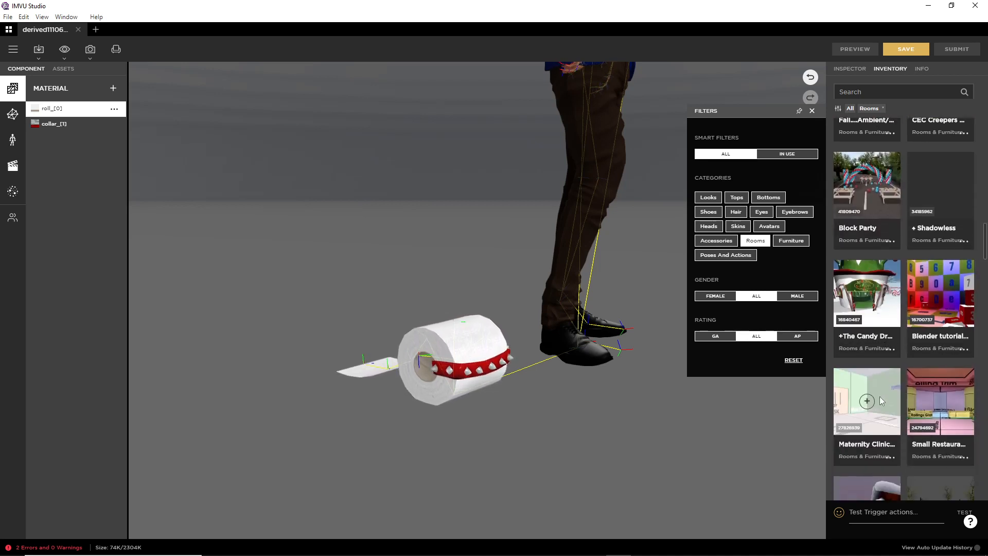
pyautogui.scroll(-4, 872, 396)
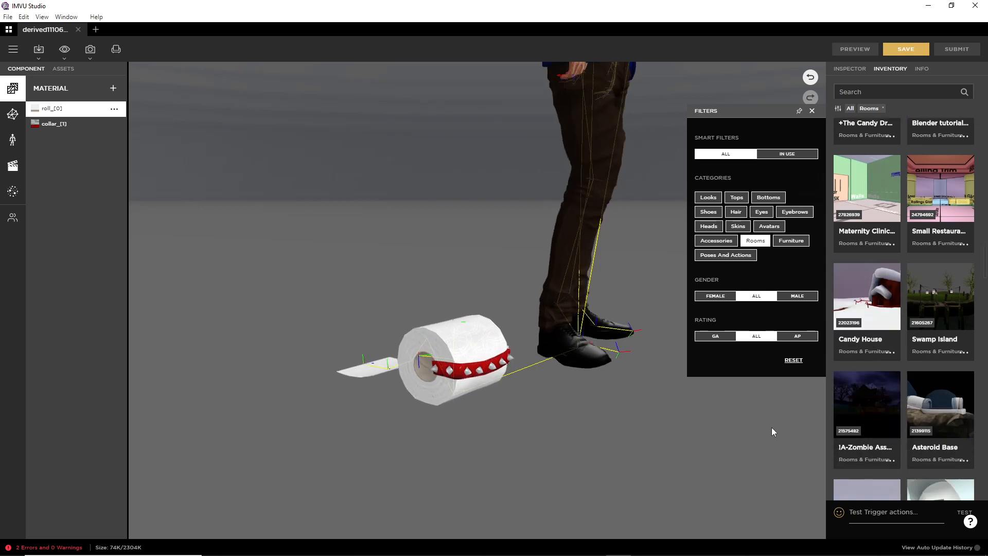
pyautogui.scroll(-4, 835, 458)
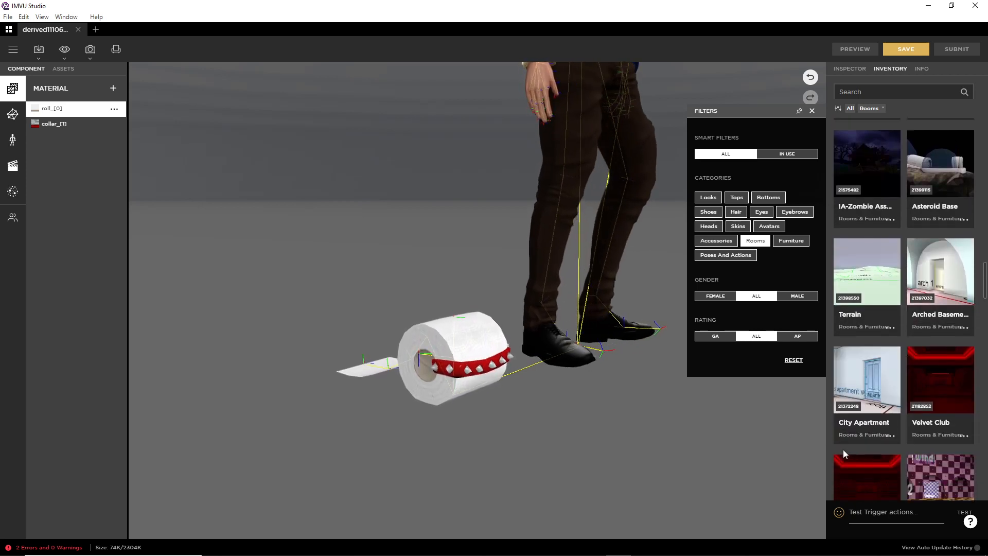
pyautogui.scroll(-6, 843, 449)
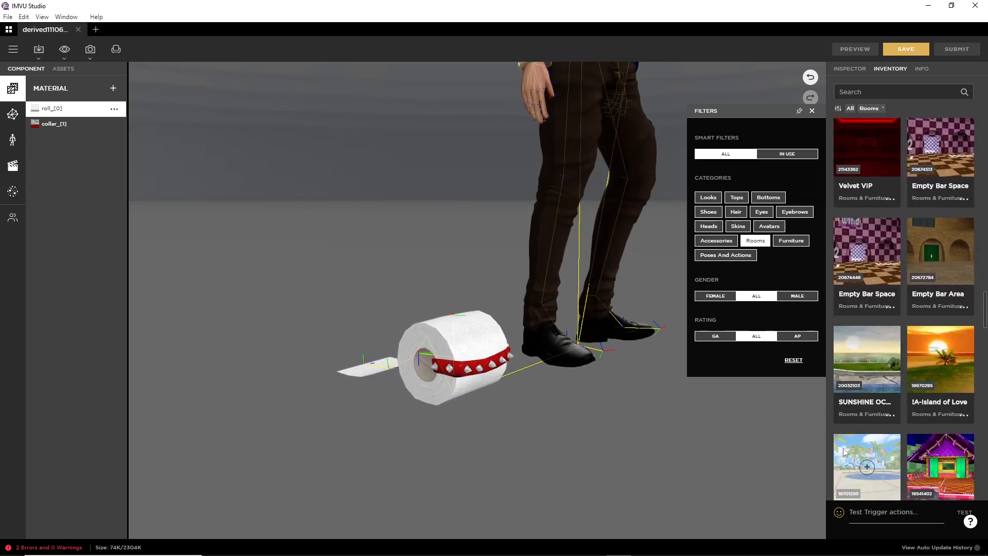
pyautogui.scroll(-5, 843, 449)
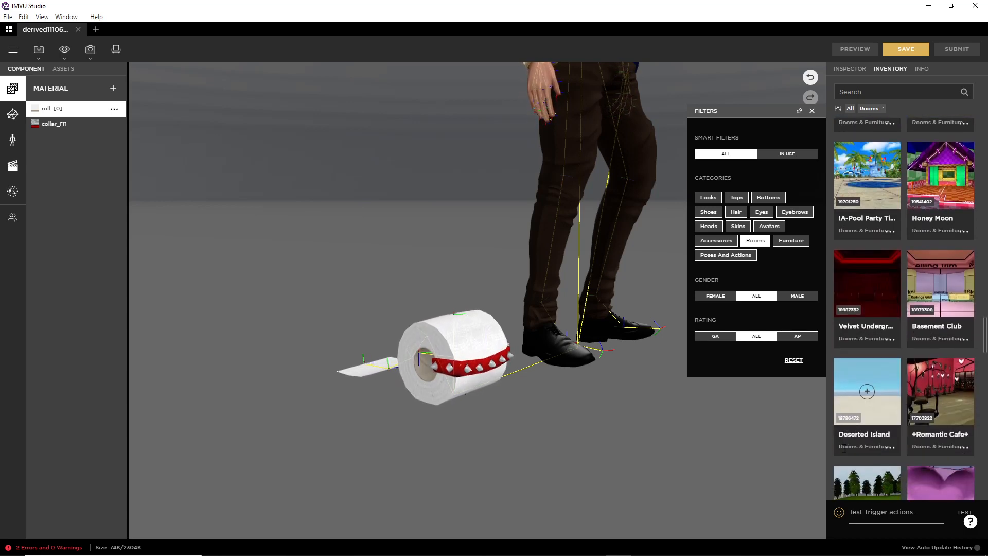
pyautogui.scroll(-5, 843, 447)
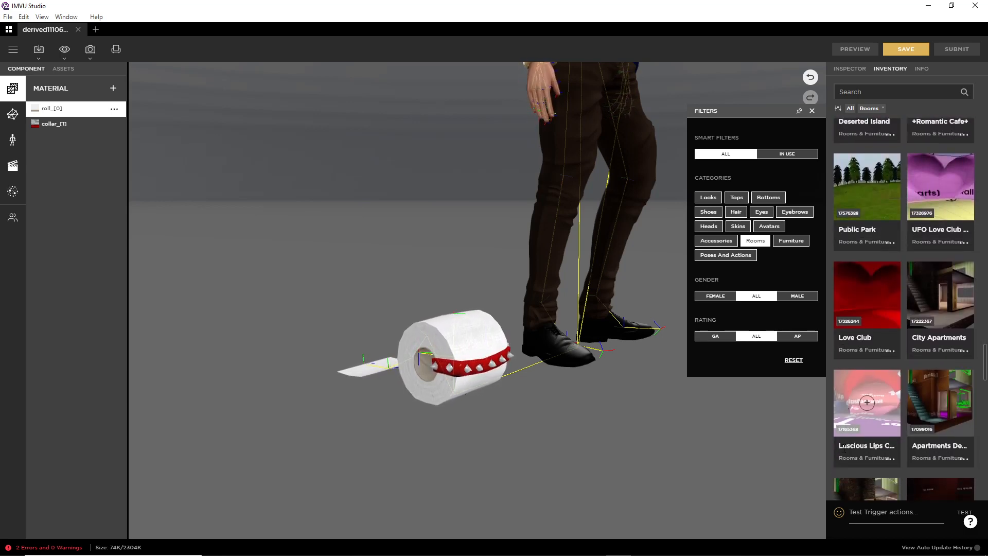
pyautogui.scroll(-3, 842, 448)
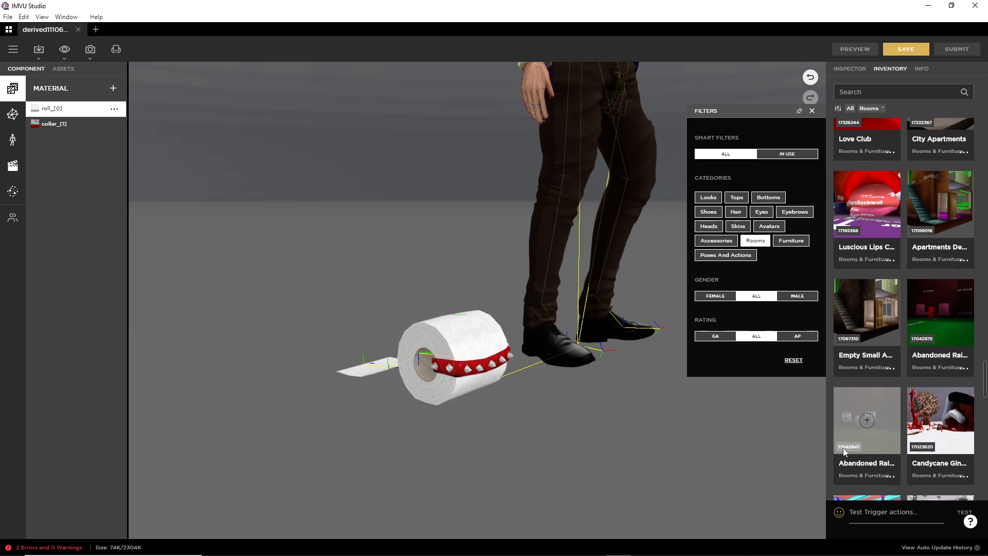
pyautogui.scroll(-3, 844, 451)
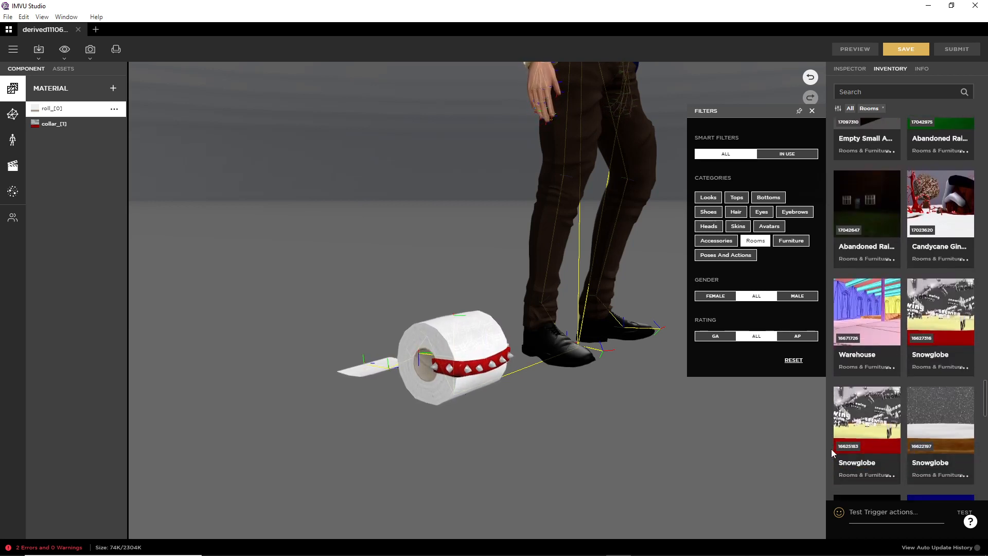
# Look through the full list of inventory rooms for one with distinctive lighting to test the roll in
pyautogui.scroll(-5, 832, 449)
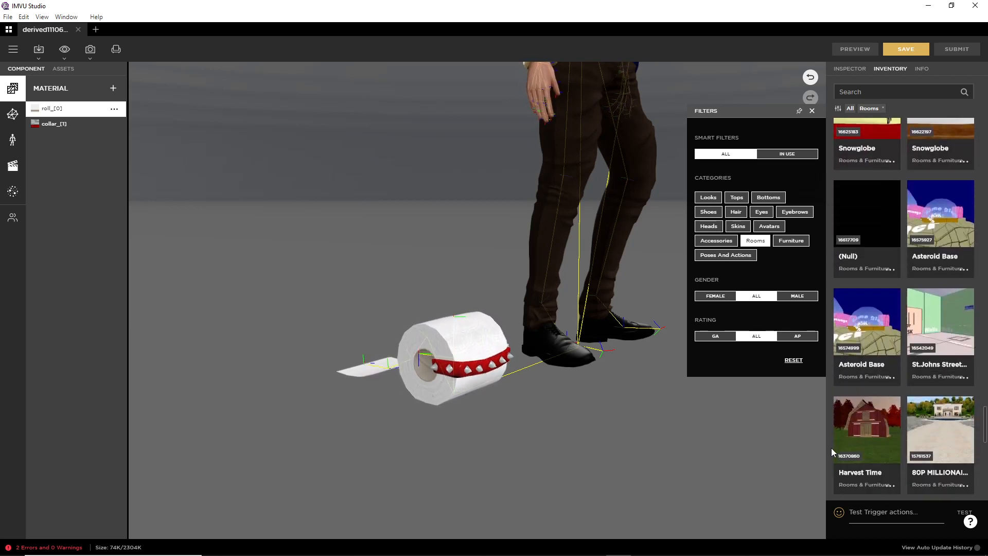
pyautogui.scroll(-7, 831, 447)
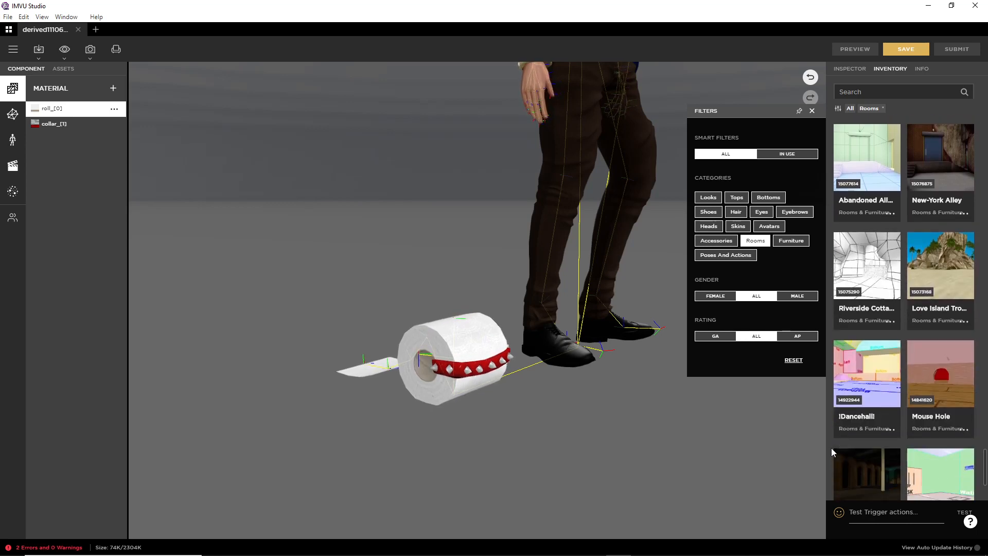
pyautogui.scroll(-6, 831, 448)
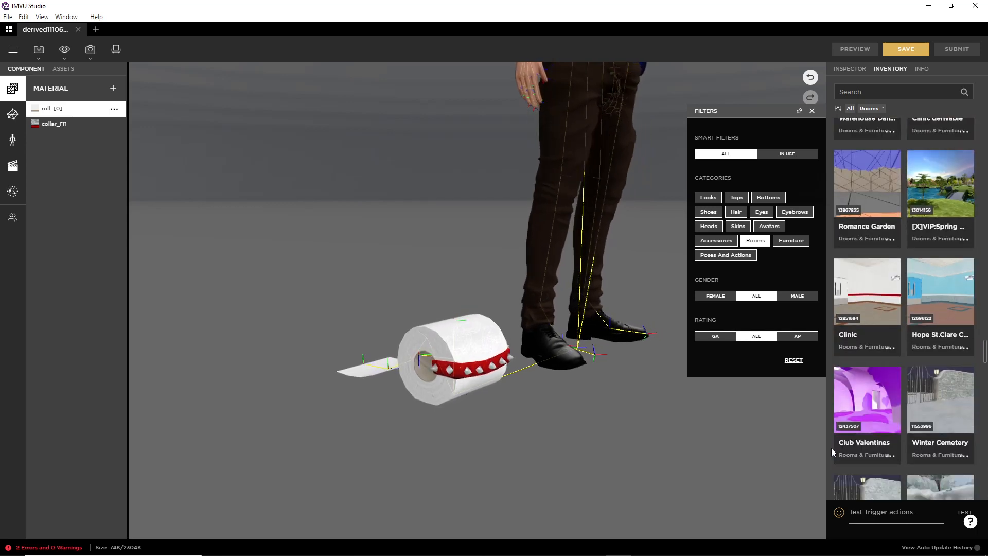
pyautogui.scroll(-3, 831, 448)
pyautogui.scroll(-3, 831, 448)
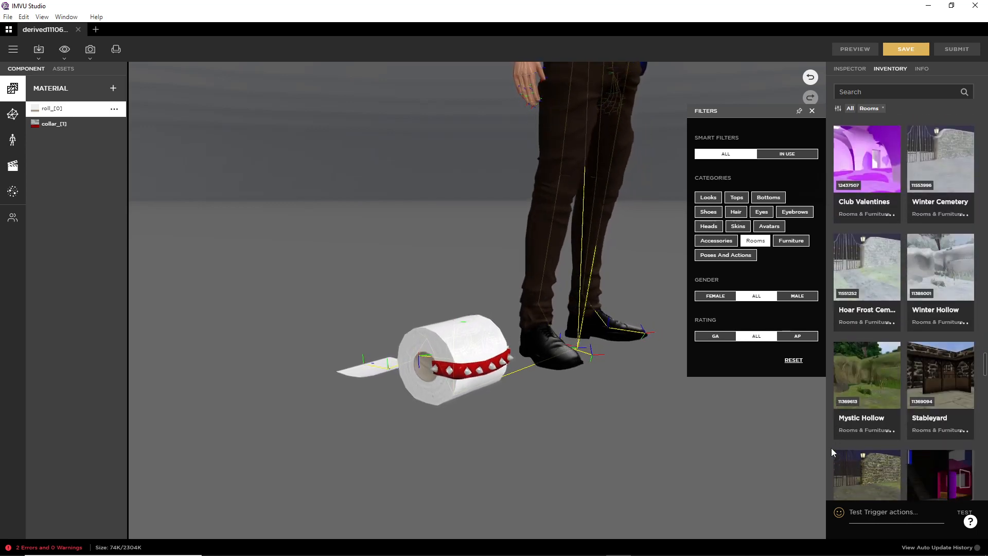
pyautogui.scroll(3, 832, 445)
pyautogui.scroll(-8, 832, 445)
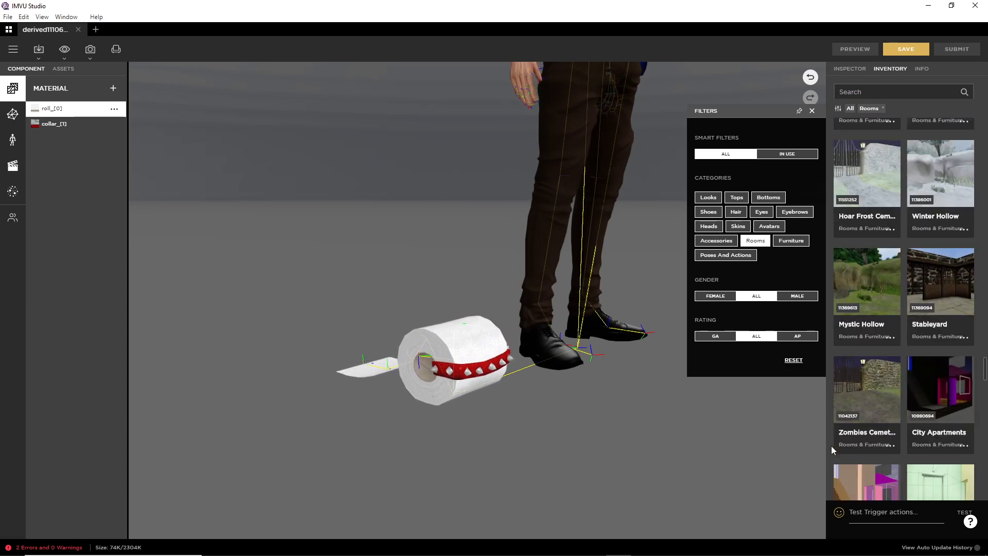
pyautogui.scroll(-2, 838, 425)
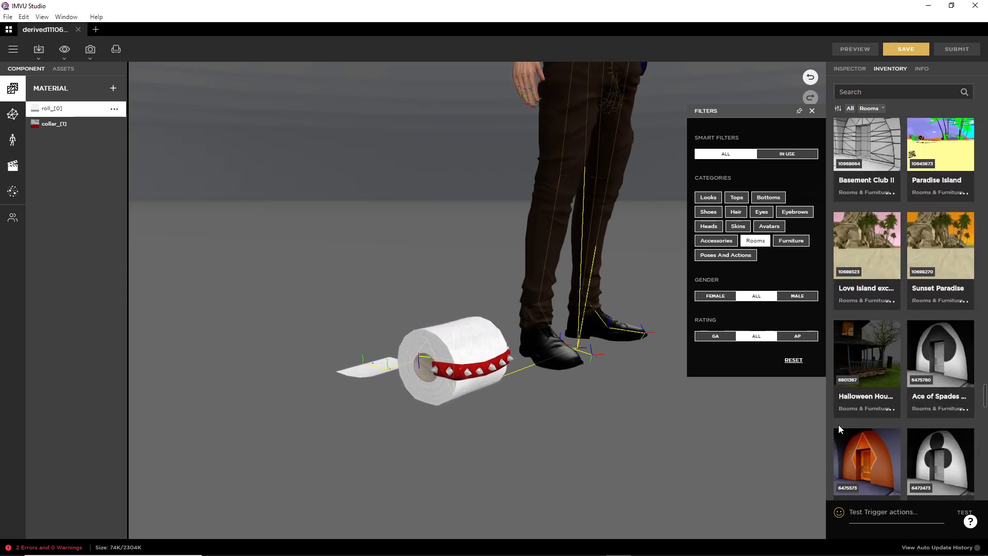
pyautogui.scroll(-6, 826, 434)
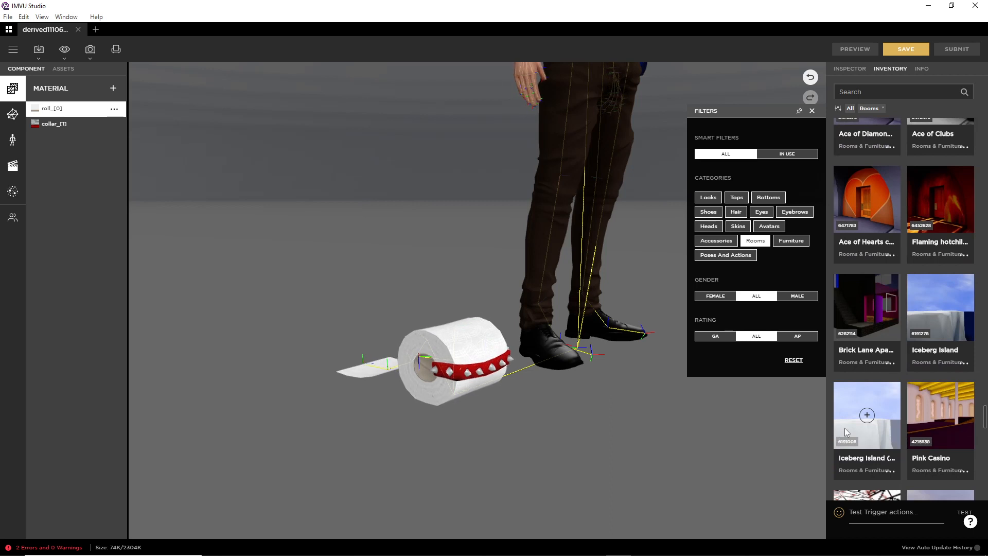
pyautogui.scroll(-5, 844, 428)
pyautogui.scroll(-7, 842, 421)
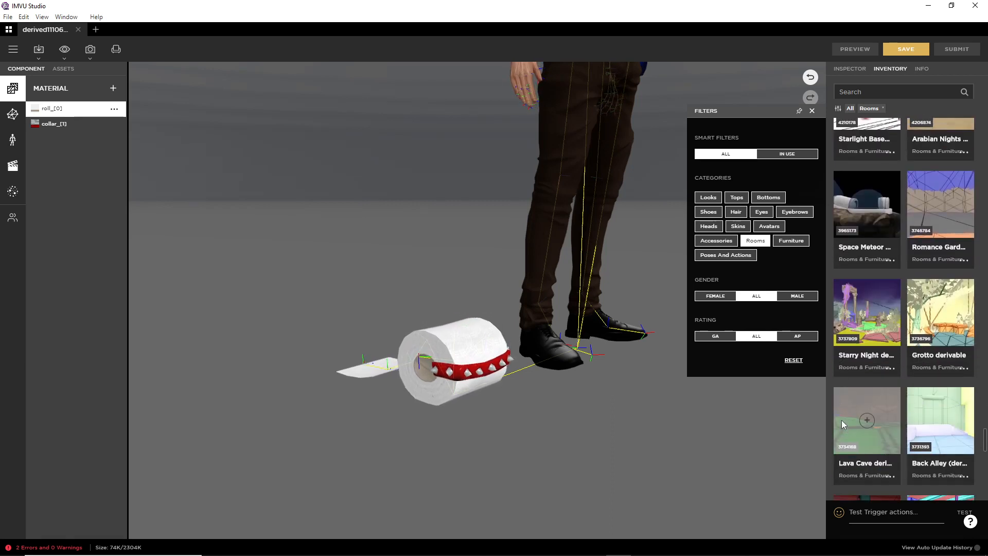
pyautogui.scroll(-7, 841, 420)
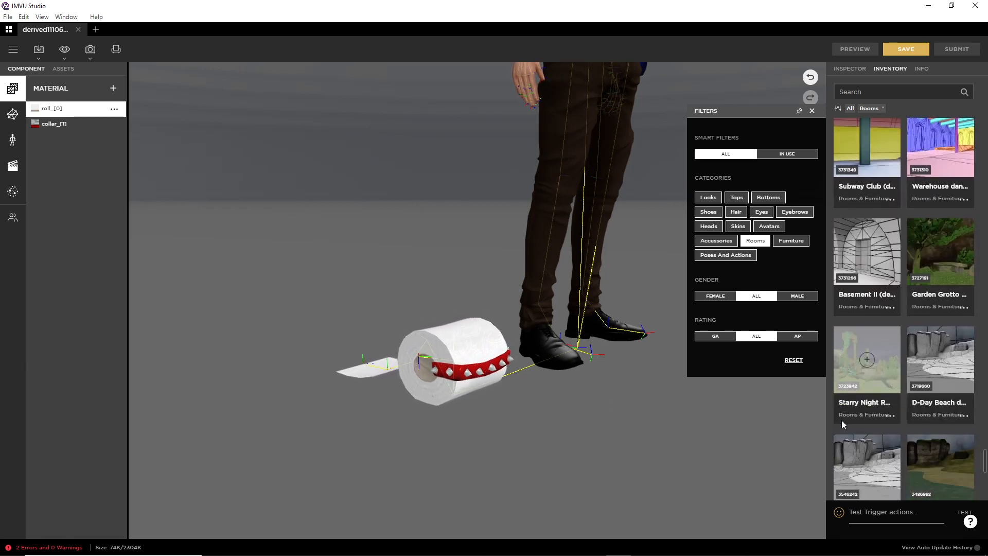
pyautogui.scroll(-7, 842, 419)
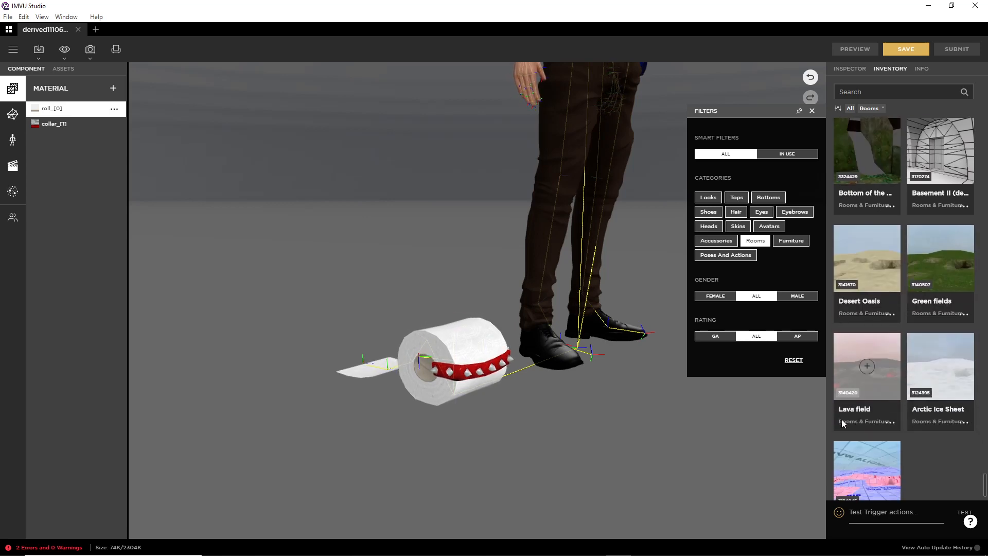
pyautogui.scroll(-8, 841, 418)
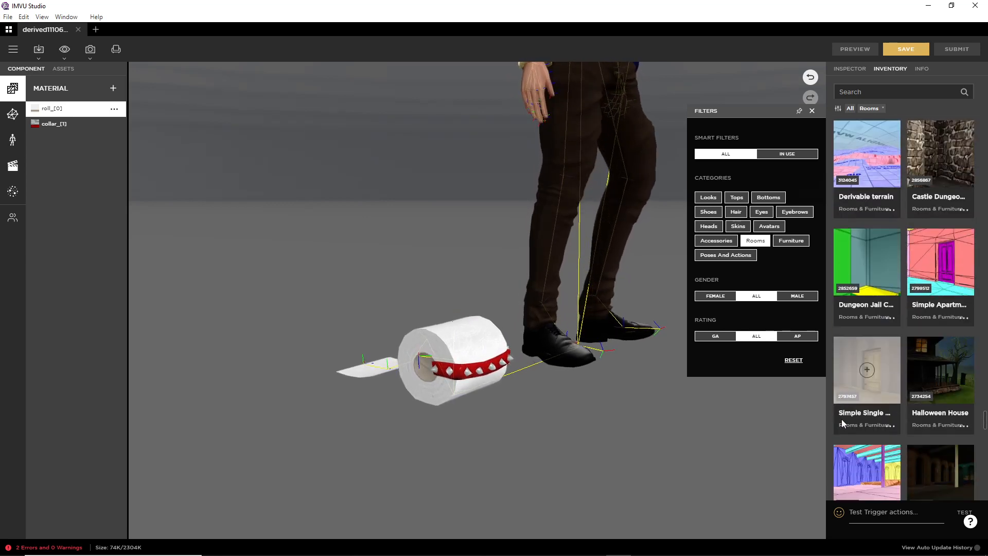
pyautogui.scroll(-5, 842, 423)
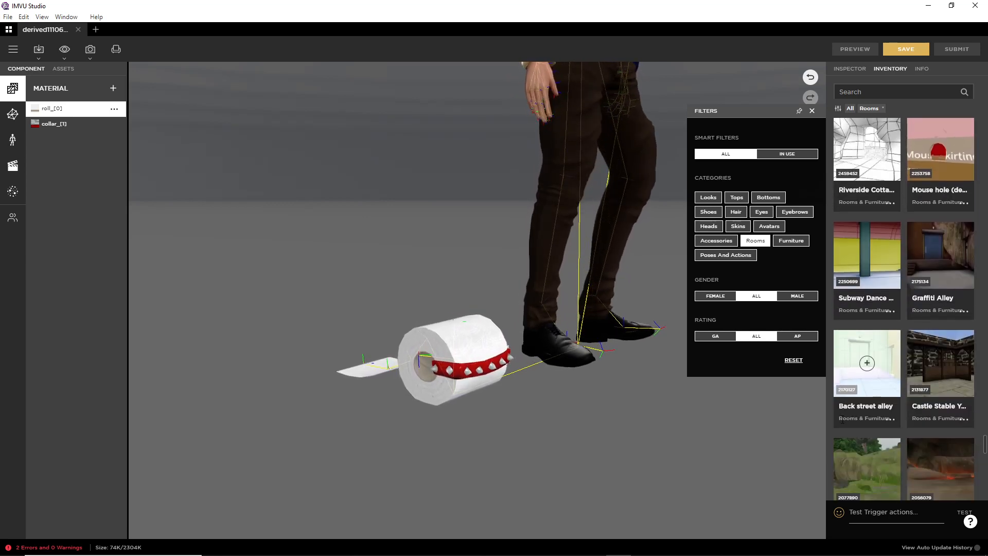
pyautogui.scroll(-3, 841, 423)
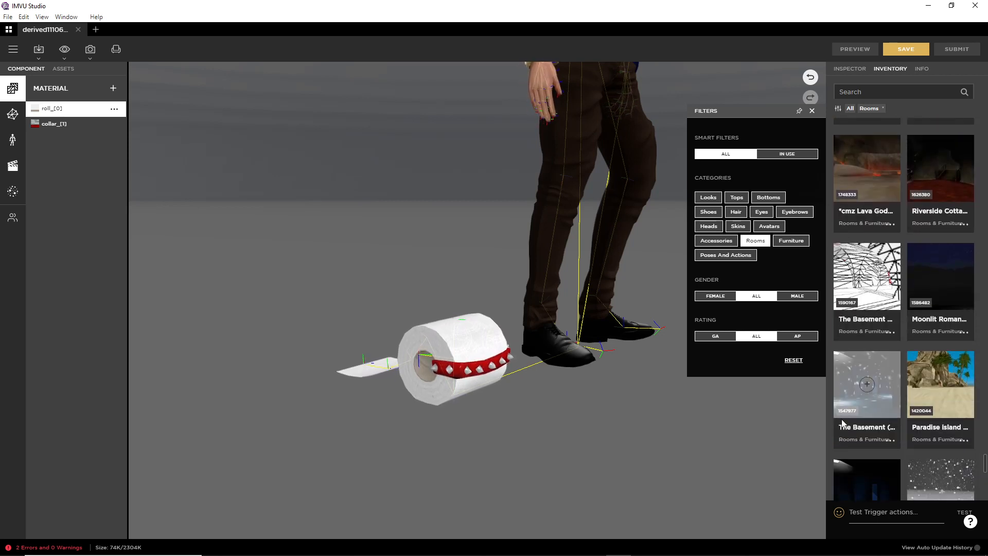
pyautogui.scroll(-10, 837, 424)
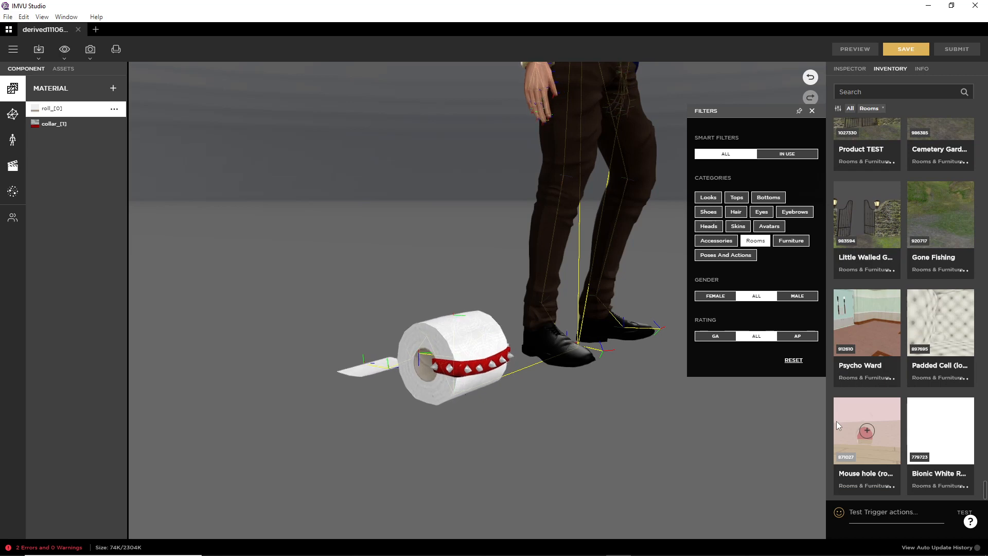
pyautogui.scroll(5, 835, 423)
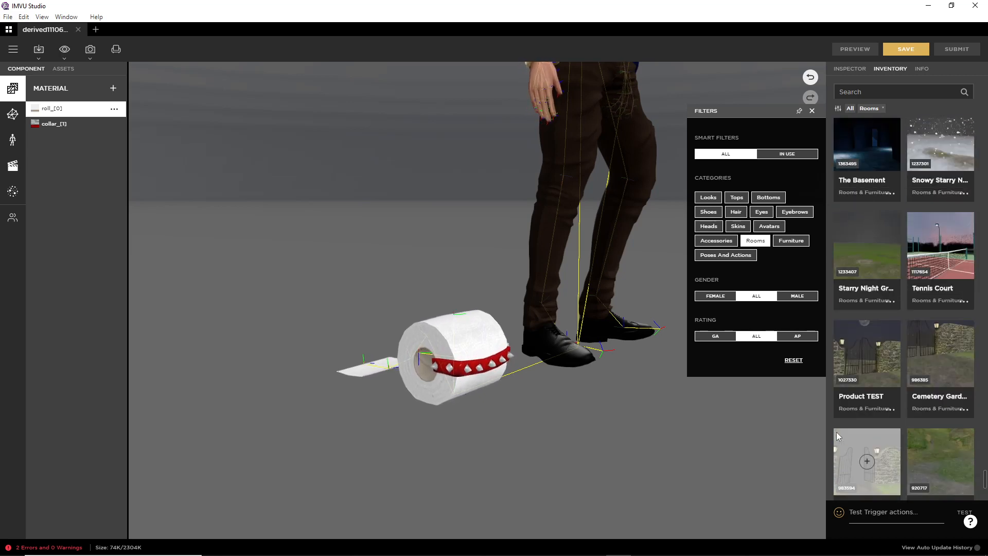
pyautogui.scroll(10, 849, 411)
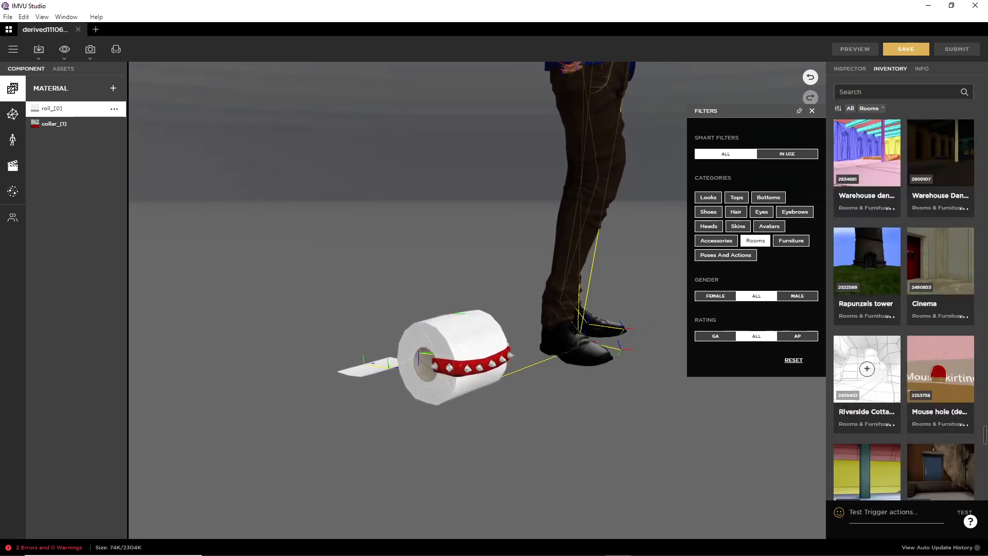
pyautogui.scroll(15, 842, 408)
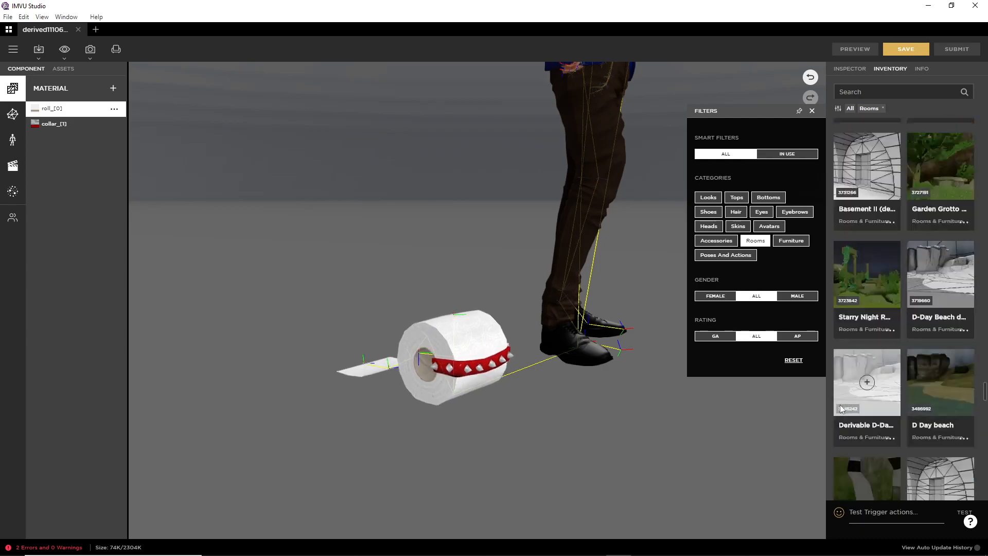
pyautogui.scroll(15, 840, 406)
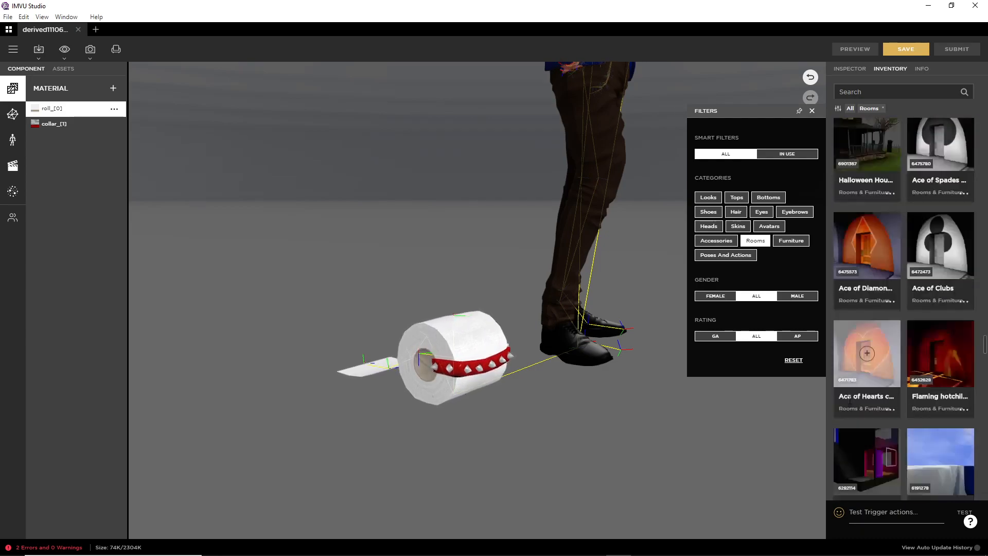
pyautogui.scroll(15, 850, 399)
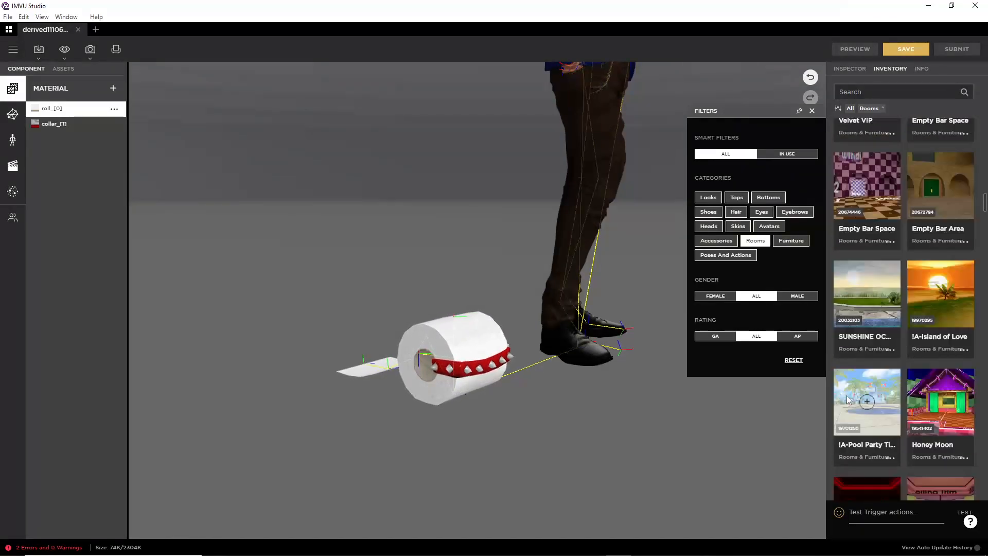
pyautogui.scroll(15, 847, 394)
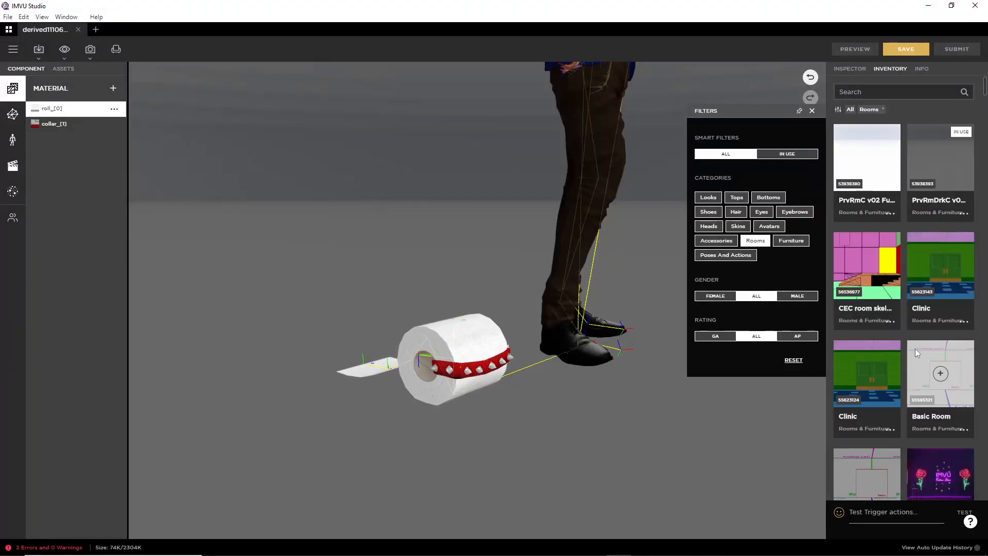
# Load the dark, purple-lit Tauntaun Temple room from the inventory as the preview scene
pyautogui.scroll(-2, 915, 348)
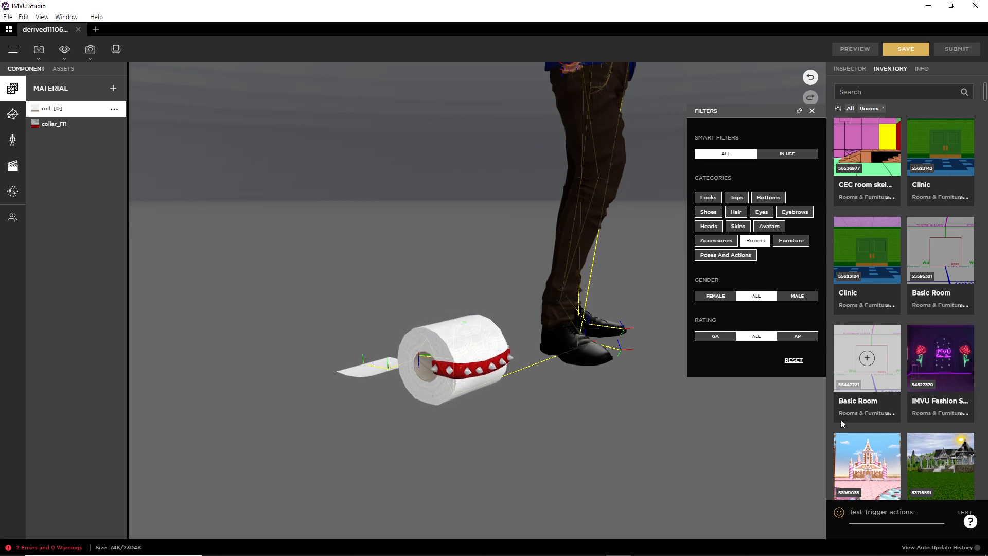
pyautogui.scroll(-4, 841, 419)
pyautogui.scroll(-2, 839, 441)
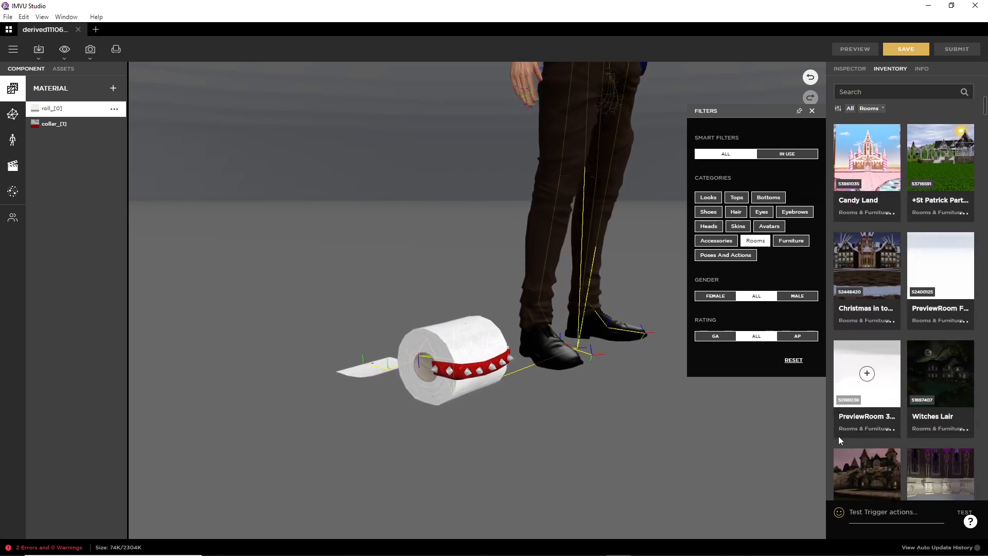
pyautogui.scroll(-2, 838, 436)
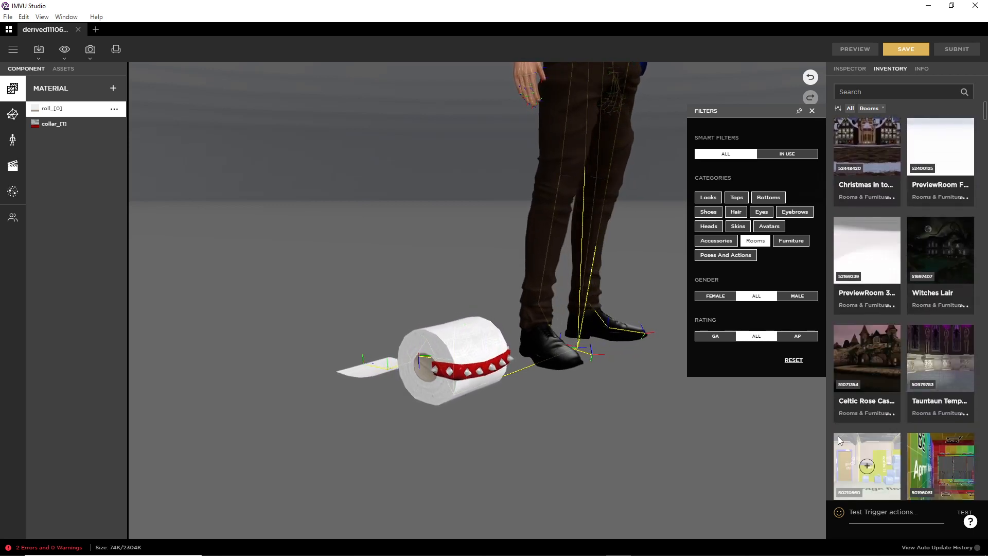
pyautogui.click(940, 359)
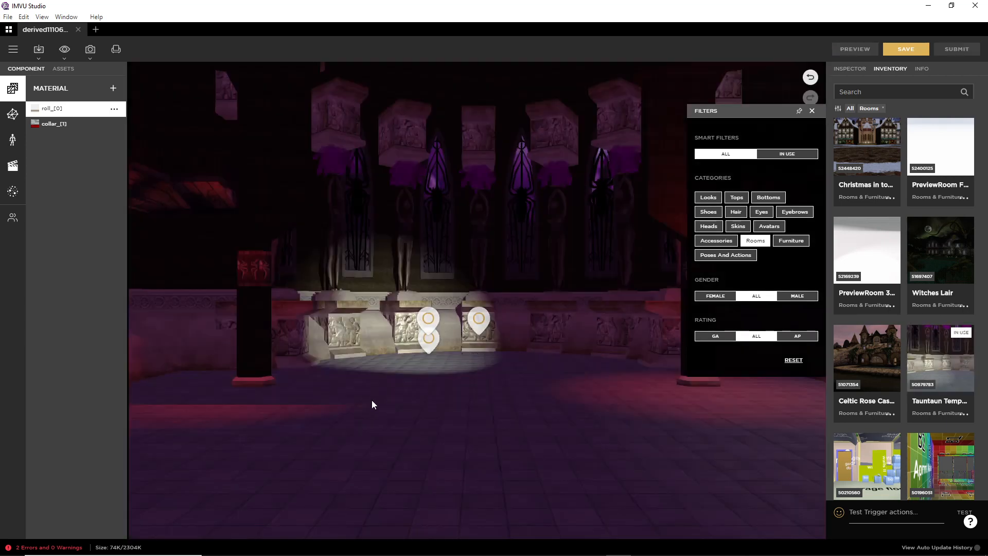
# Examine the toilet paper roll and its collar up close in the temple room's purple light and shadows
pyautogui.moveTo(371, 400); pyautogui.dragTo(420, 437)
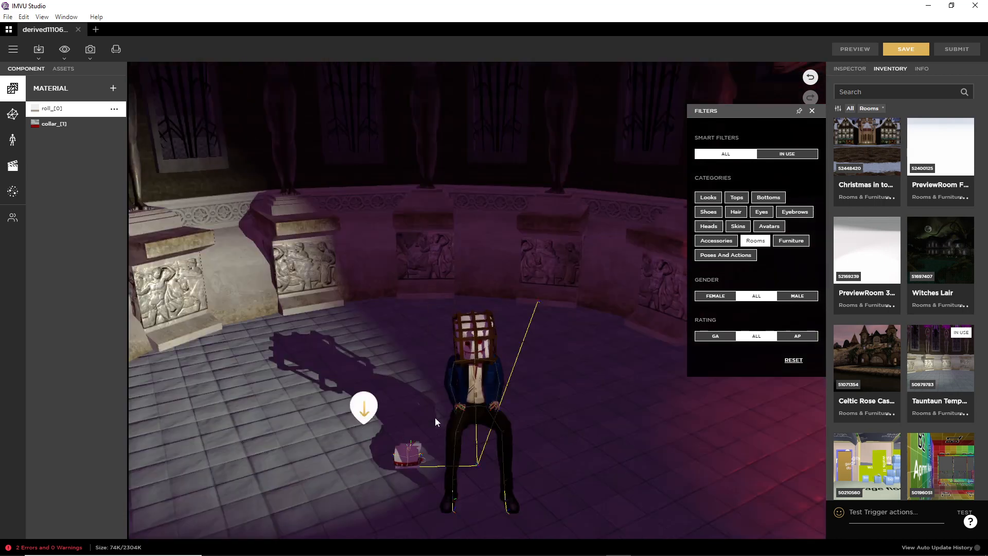
pyautogui.moveTo(450, 473); pyautogui.dragTo(410, 480)
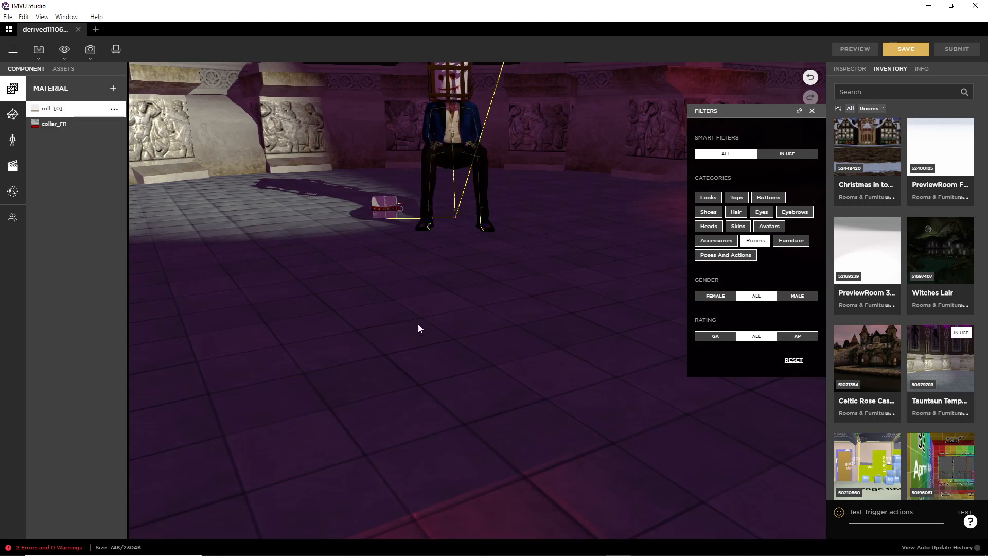
pyautogui.moveTo(418, 324); pyautogui.dragTo(443, 431, button='right')
pyautogui.moveTo(443, 430)
pyautogui.mouseDown()
pyautogui.moveTo(492, 432)
pyautogui.moveTo(427, 439)
pyautogui.mouseUp()
pyautogui.scroll(5, 490, 431)
pyautogui.moveTo(427, 439); pyautogui.dragTo(541, 399, button='right')
pyautogui.moveTo(542, 400); pyautogui.dragTo(494, 441)
pyautogui.scroll(3, 526, 430)
pyautogui.scroll(2, 526, 431)
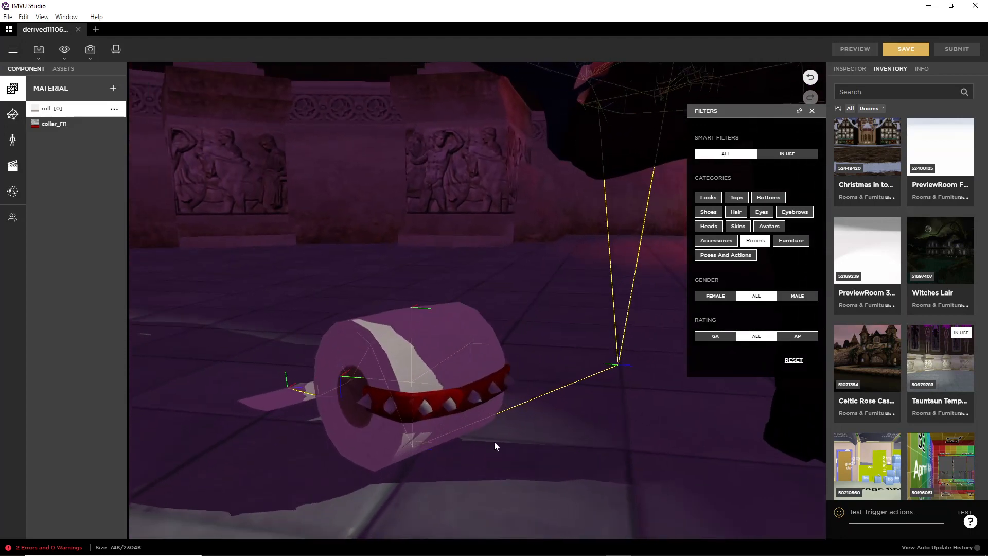
# Disable Cast Shadows and Receive Shadows for the roll material and apply the change to the preview
pyautogui.click(846, 69)
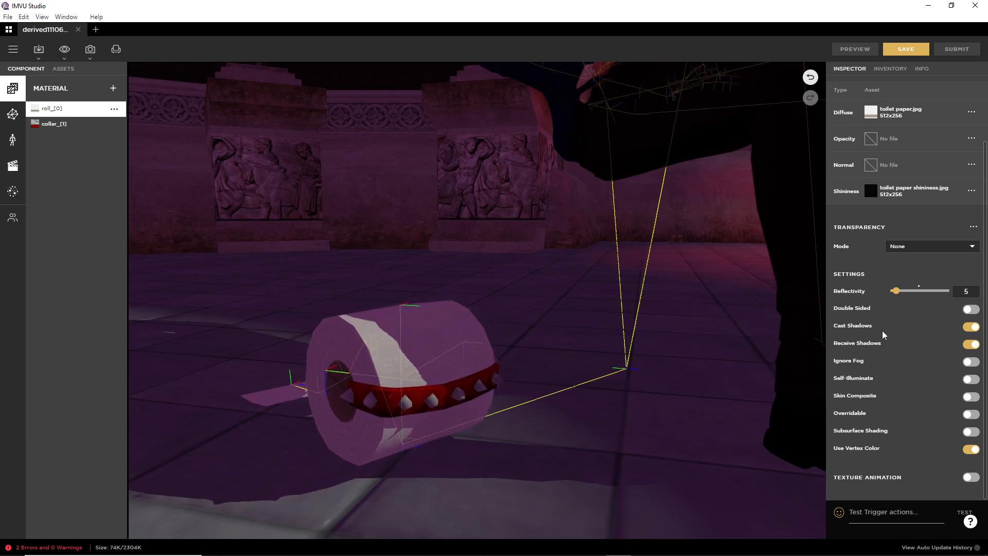
pyautogui.click(970, 326)
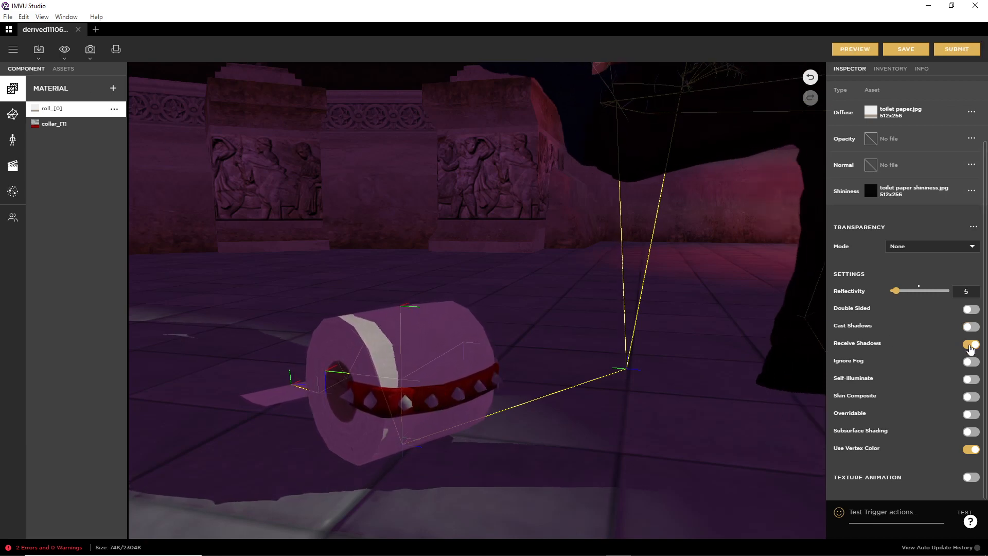
pyautogui.click(971, 343)
pyautogui.click(855, 49)
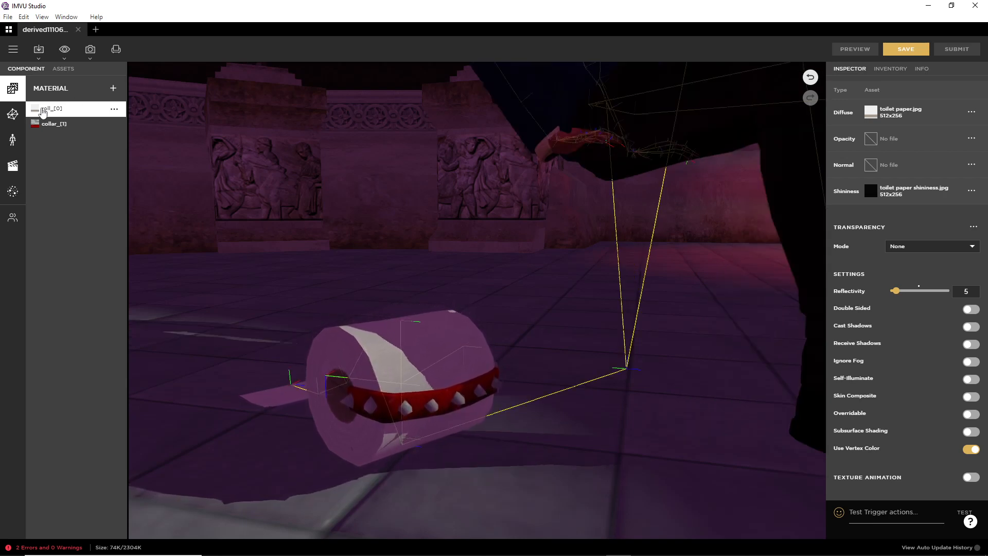
# Disable Cast Shadows and Receive Shadows for the collar material and check the effect in the updated preview
pyautogui.click(53, 124)
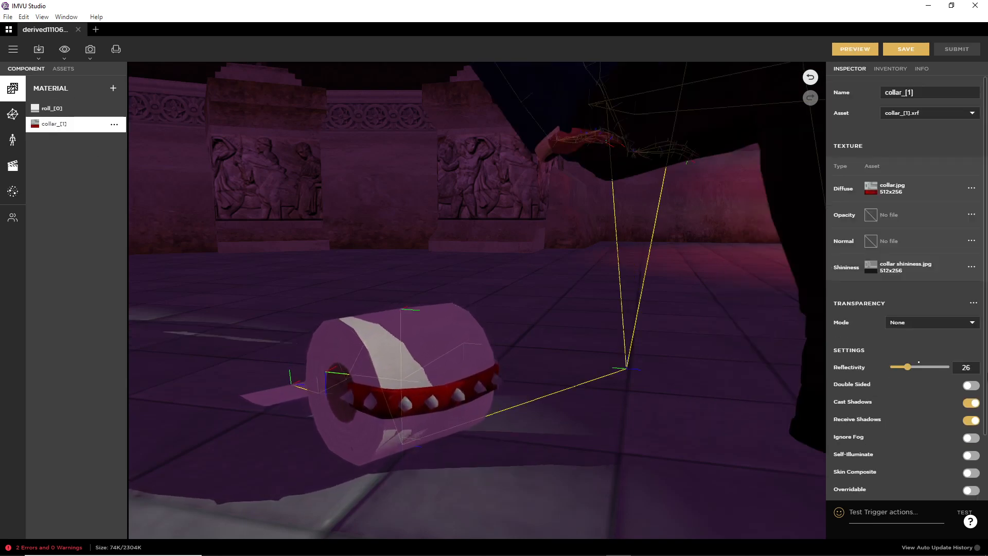
pyautogui.click(971, 405)
pyautogui.click(971, 422)
pyautogui.click(856, 50)
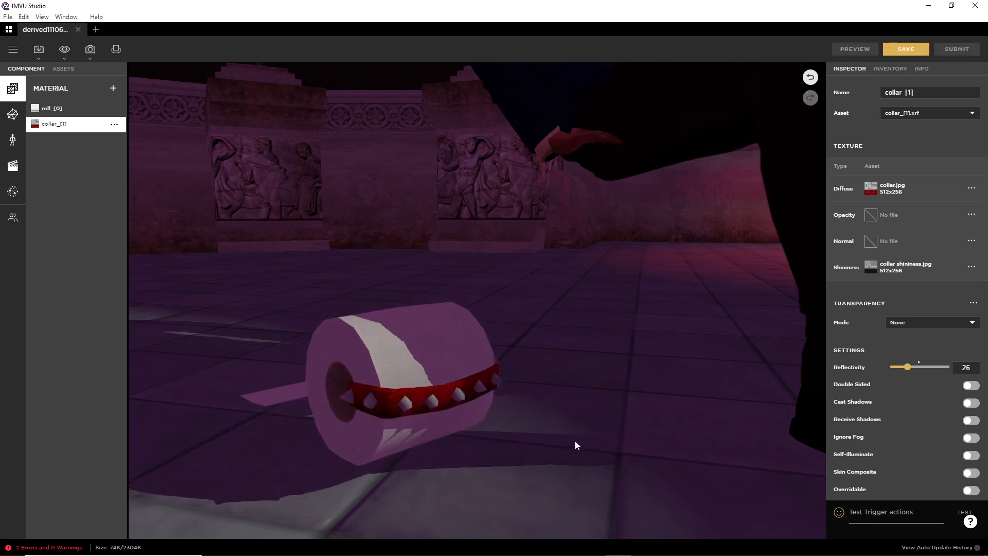
pyautogui.moveTo(506, 441)
pyautogui.mouseDown()
pyautogui.moveTo(501, 394)
pyautogui.moveTo(497, 437)
pyautogui.mouseUp()
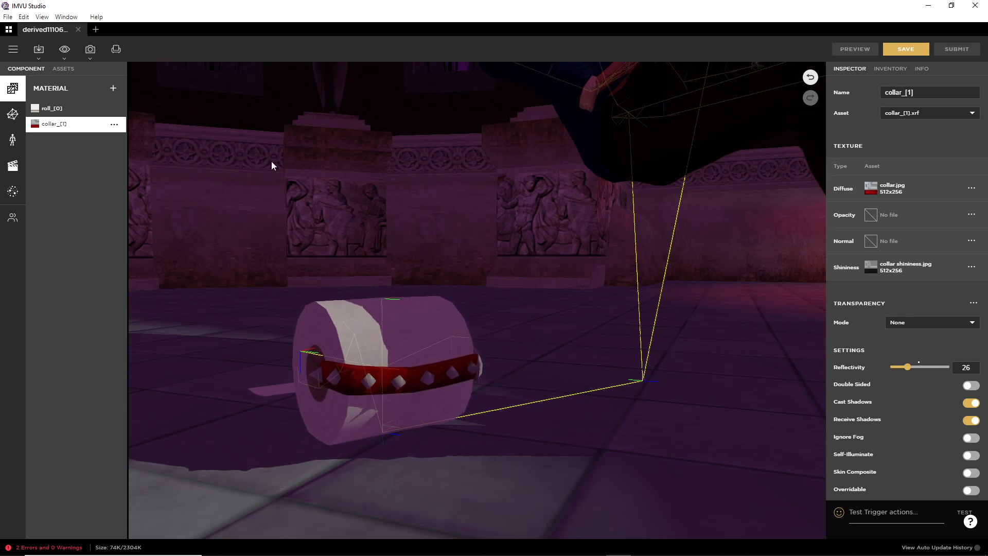
# Turn Receive Shadows and Cast Shadows back on for the roll material
pyautogui.click(58, 110)
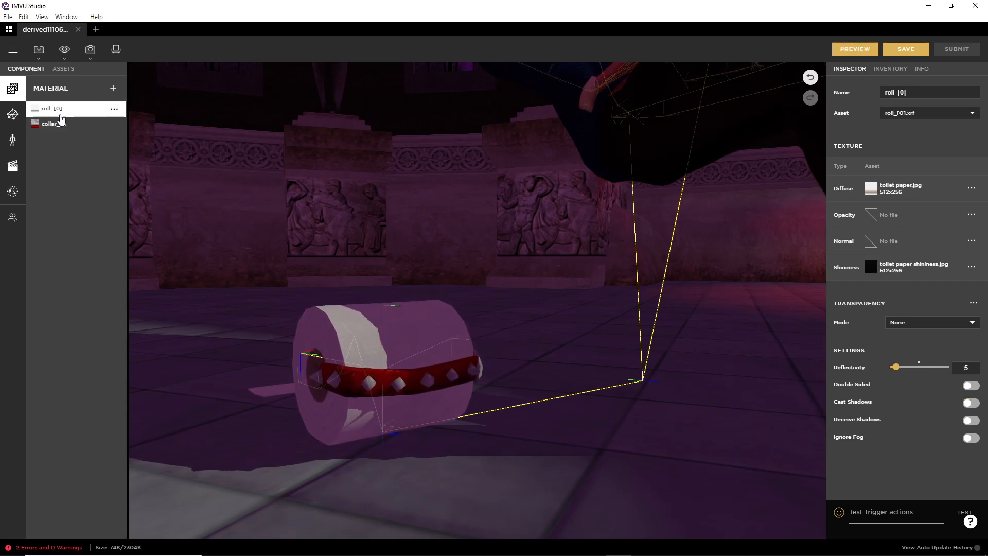
pyautogui.click(970, 420)
pyautogui.click(970, 403)
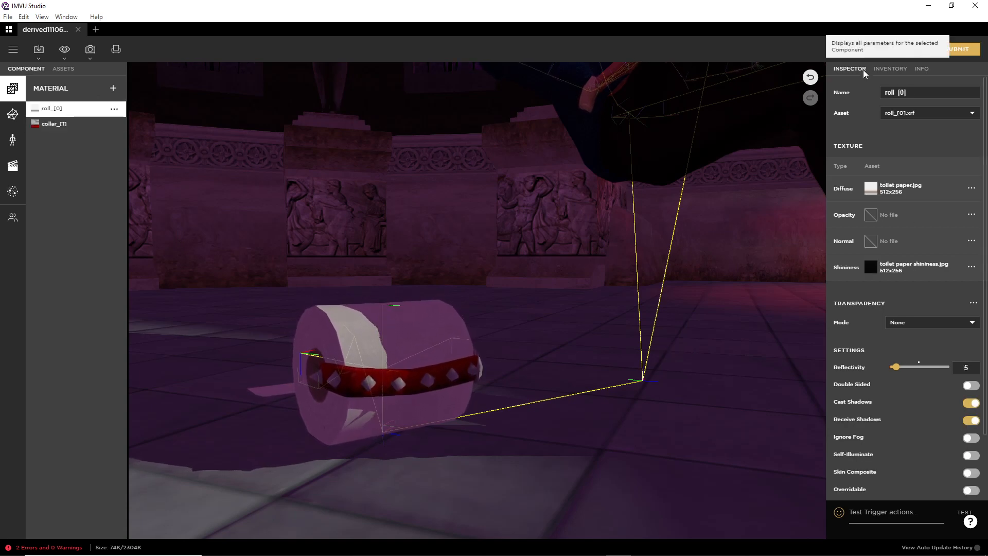
# Apply the roll material's shadow settings to the preview and check the roll from above in the temple room
pyautogui.click(856, 51)
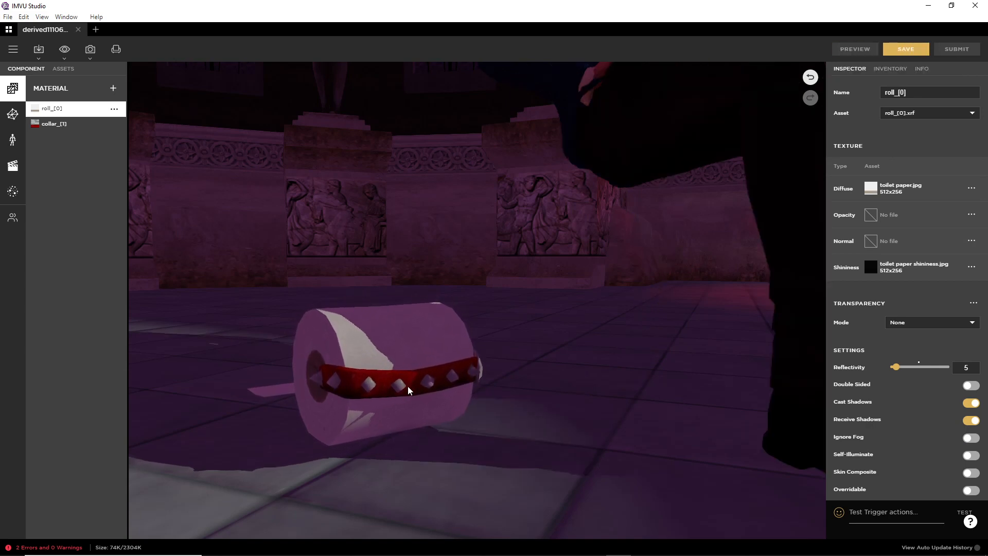
pyautogui.moveTo(468, 433); pyautogui.dragTo(569, 399)
pyautogui.scroll(3, 535, 346)
pyautogui.scroll(-4, 536, 351)
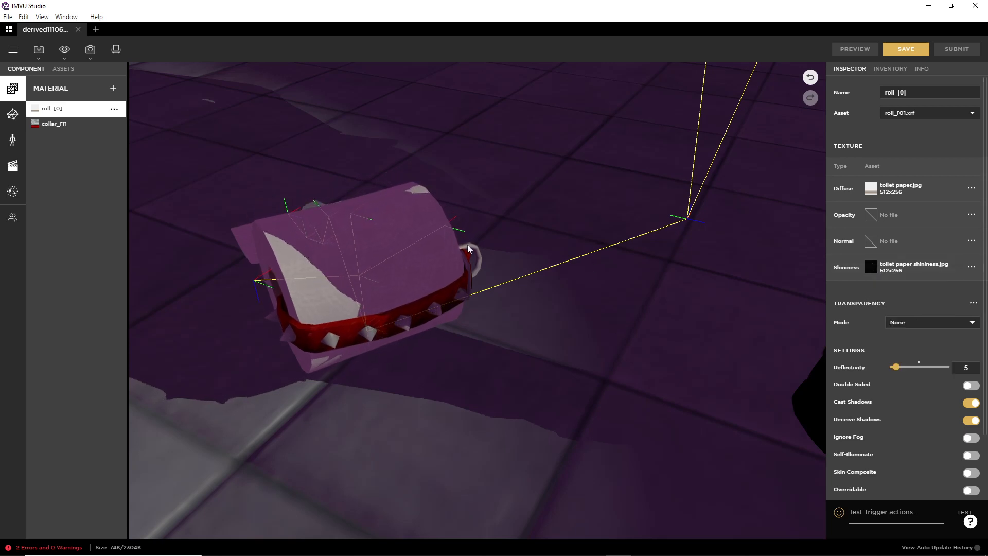
# Try Reflectivity values of 51 and 79 on the collar material, updating the preview after each change
pyautogui.click(57, 124)
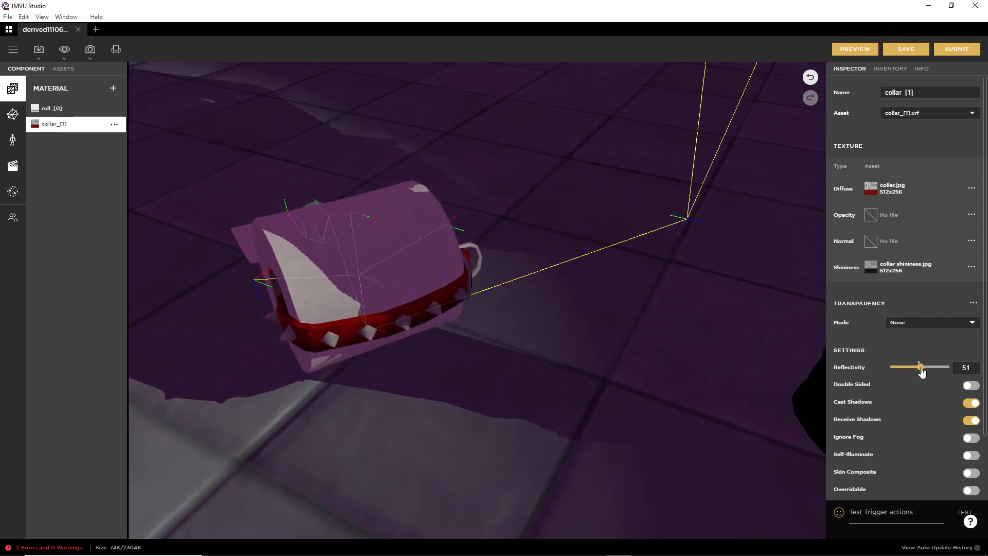
pyautogui.click(851, 49)
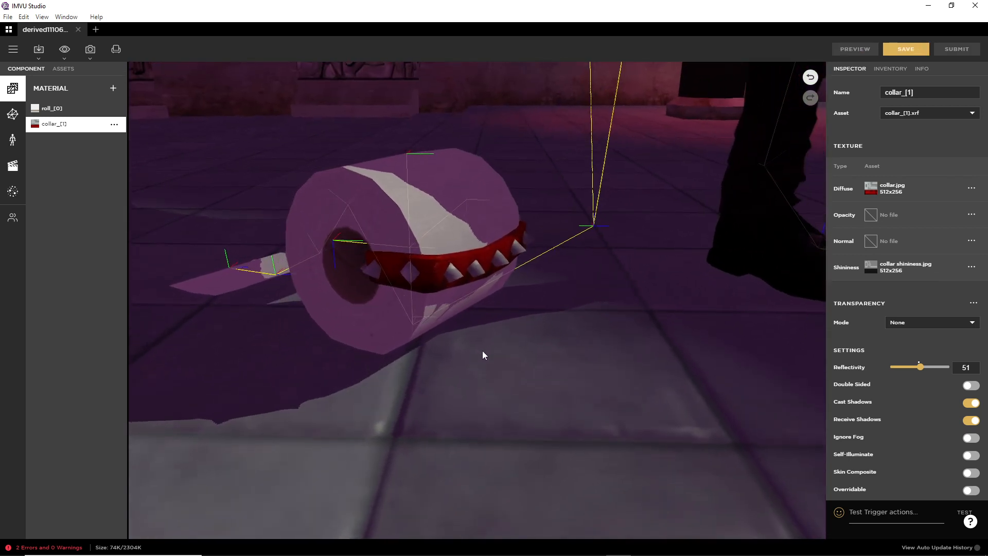
pyautogui.click(934, 367)
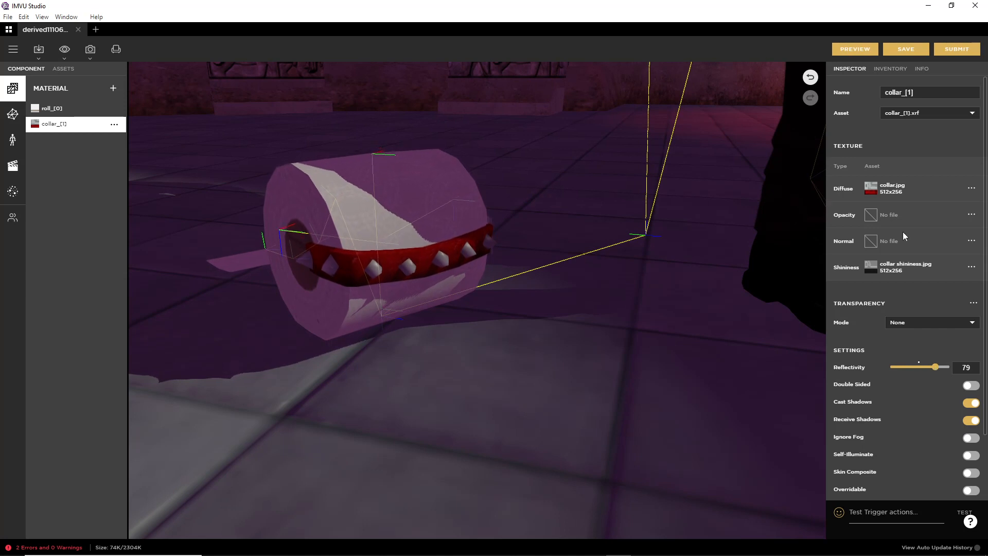
pyautogui.click(860, 46)
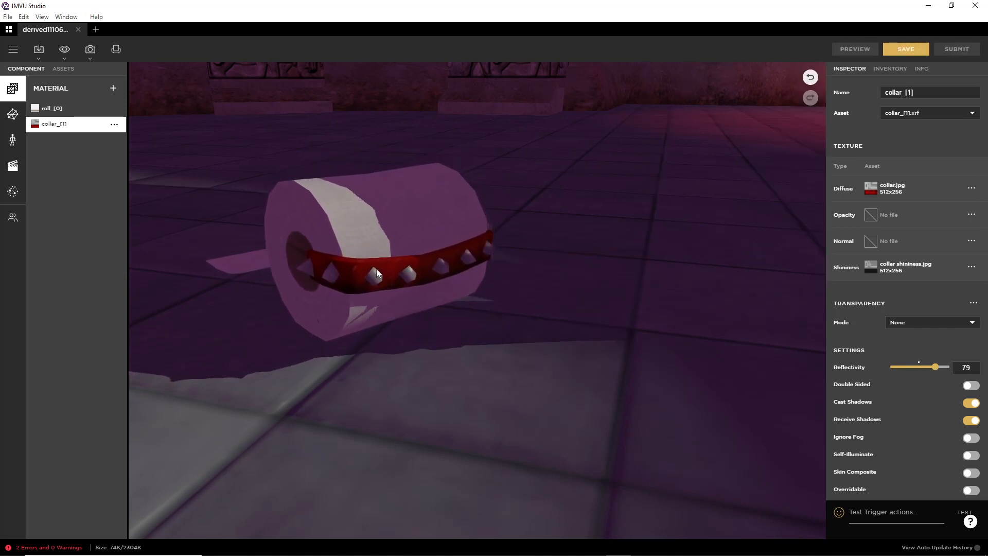
# Examine the collar's spikes under the temple lighting, both from beside the avatar and up close
pyautogui.moveTo(436, 359); pyautogui.dragTo(440, 332)
pyautogui.scroll(-10, 440, 334)
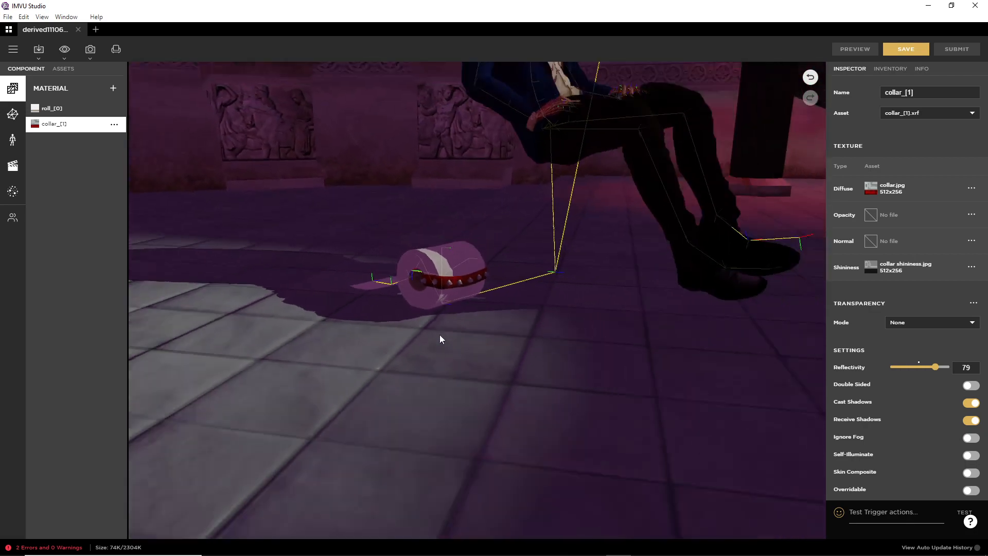
pyautogui.moveTo(570, 276); pyautogui.dragTo(420, 378)
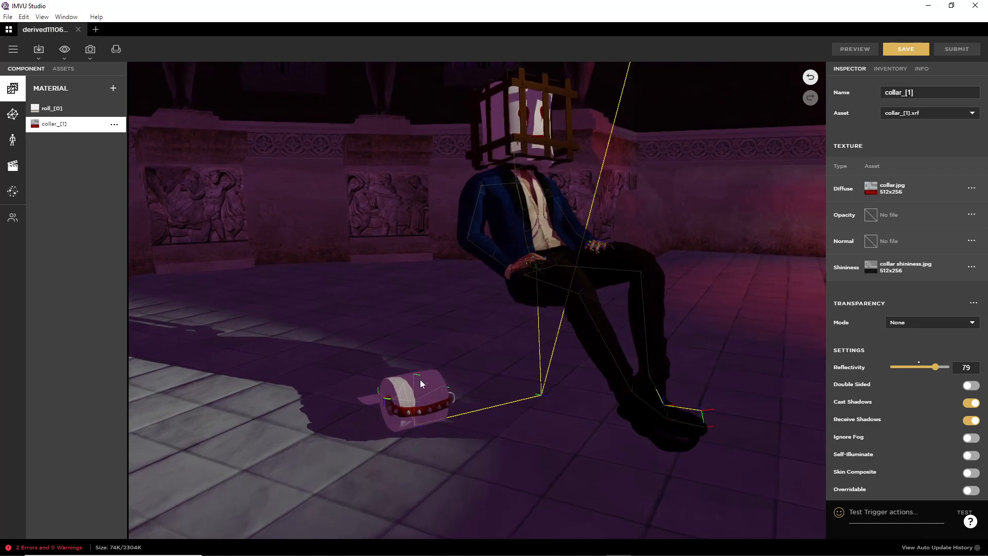
pyautogui.moveTo(449, 424); pyautogui.dragTo(461, 424)
pyautogui.scroll(4, 459, 435)
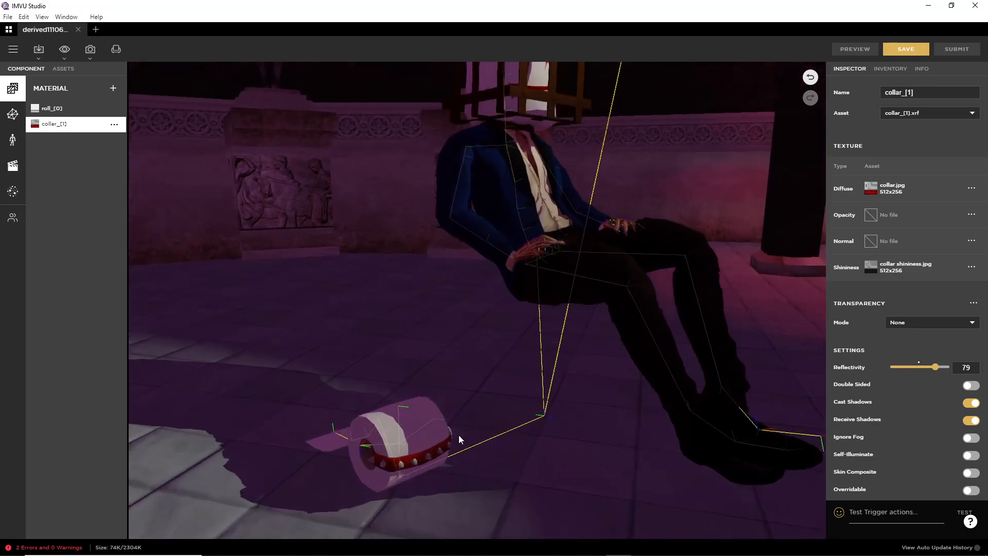
pyautogui.moveTo(490, 466); pyautogui.dragTo(512, 339, button='right')
pyautogui.scroll(8, 513, 338)
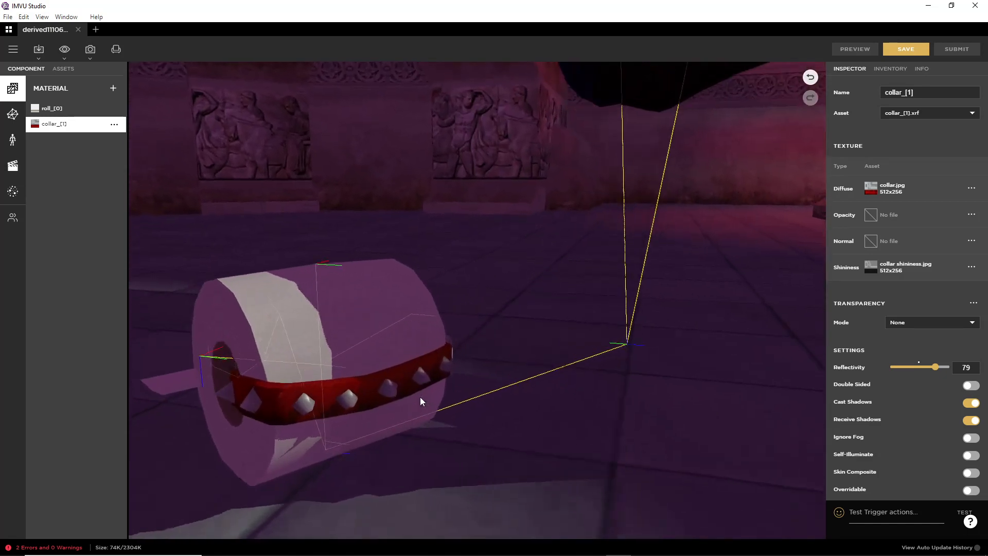
pyautogui.moveTo(437, 419); pyautogui.dragTo(471, 359, button='right')
pyautogui.moveTo(360, 413); pyautogui.dragTo(331, 375)
# Try a Reflectivity of 88 on the collar material and inspect the spikes' shine in the updated preview
pyautogui.moveTo(935, 367); pyautogui.dragTo(941, 371)
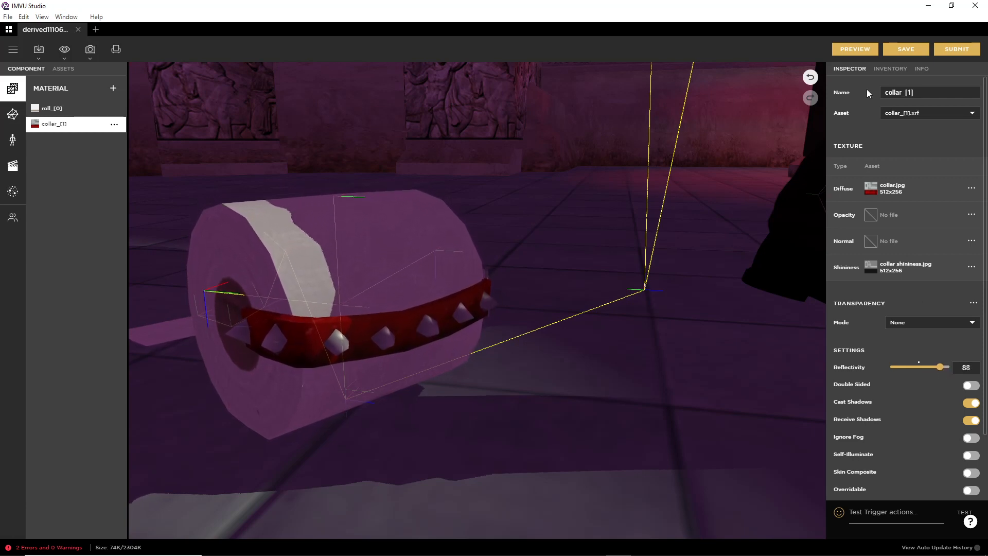
pyautogui.click(855, 52)
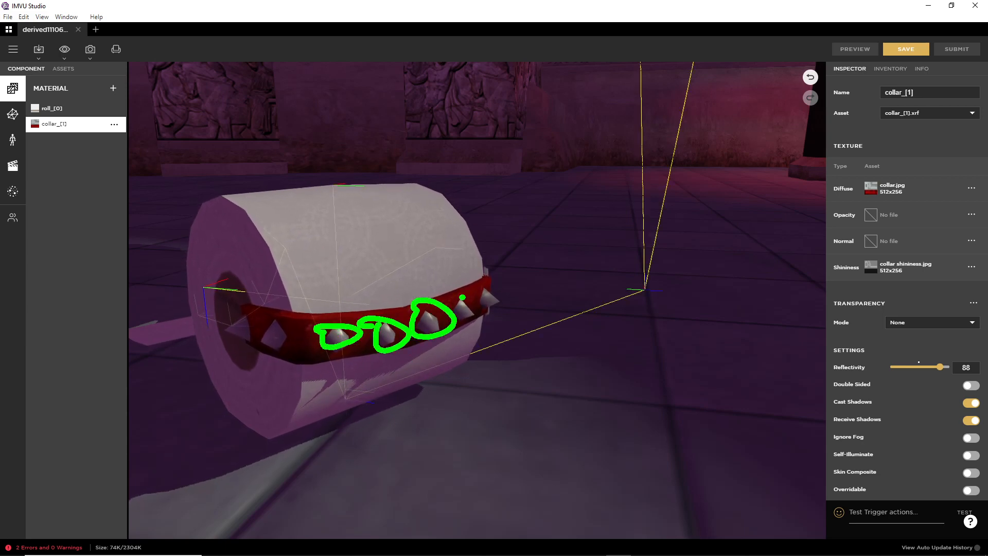
pyautogui.press('Escape')
pyautogui.moveTo(415, 359); pyautogui.dragTo(436, 326)
pyautogui.moveTo(408, 372); pyautogui.dragTo(411, 366)
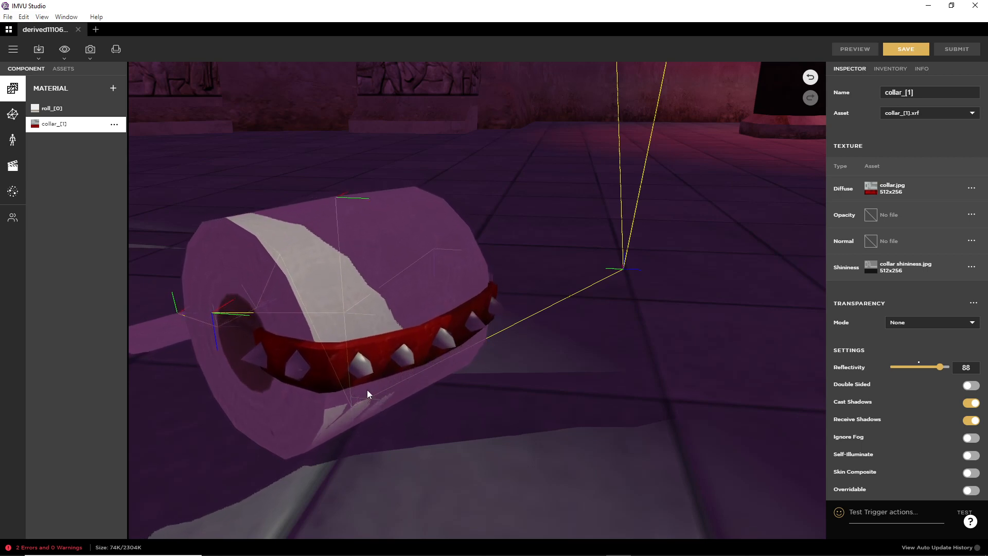
pyautogui.moveTo(483, 407); pyautogui.dragTo(547, 394)
# Set the collar material's Reflectivity to 28 and apply it to the preview
pyautogui.click(908, 367)
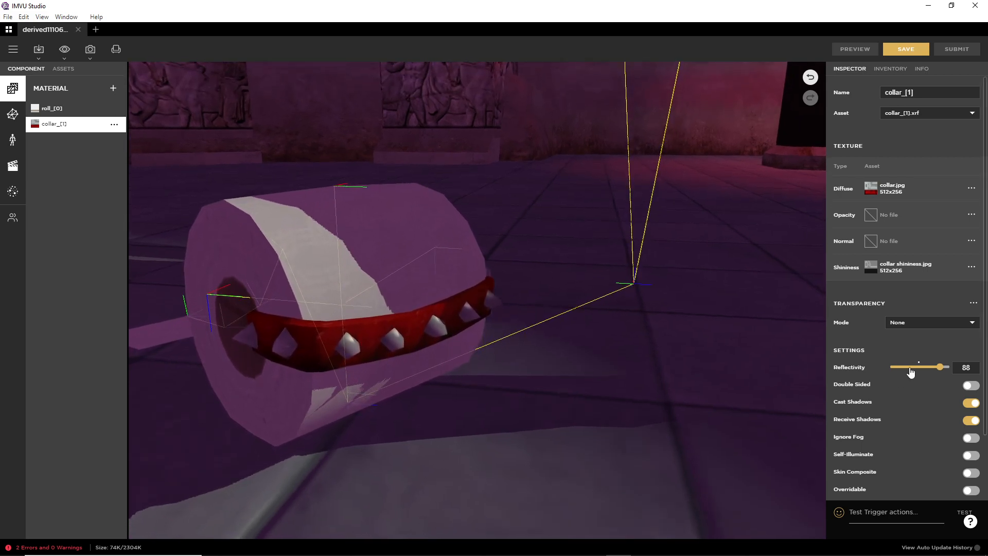
pyautogui.click(855, 50)
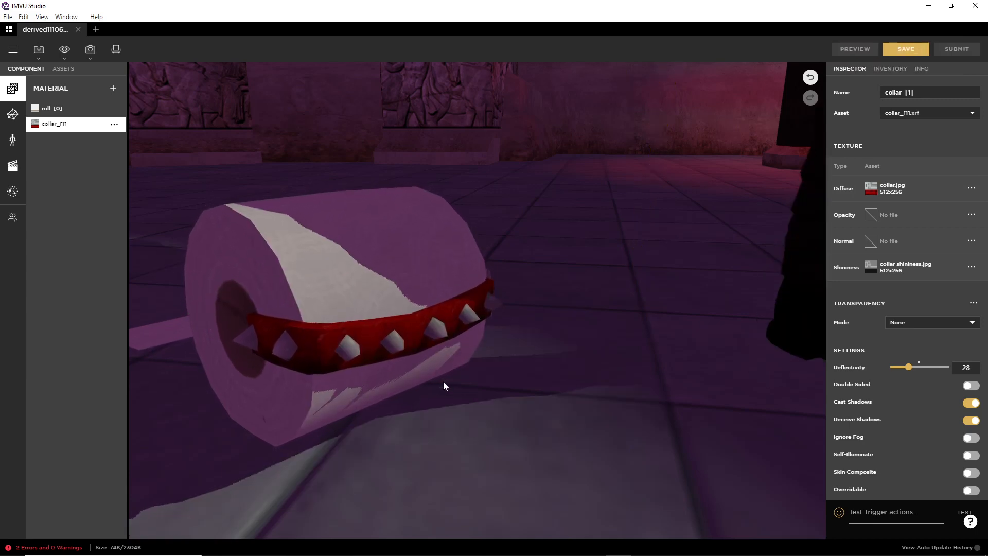
pyautogui.moveTo(358, 352); pyautogui.dragTo(362, 326)
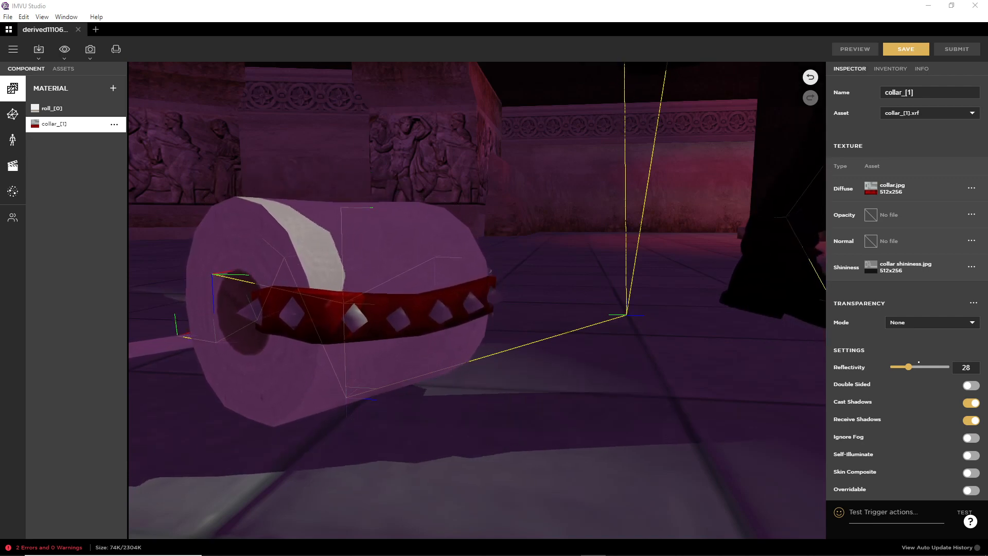
# Inspect the collar's reduced shine and the roll's shadows from several angles in the temple room
pyautogui.moveTo(400, 332); pyautogui.dragTo(440, 359)
pyautogui.scroll(-2, 401, 366)
pyautogui.scroll(-1, 400, 366)
pyautogui.scroll(2, 384, 354)
pyautogui.scroll(-2, 384, 354)
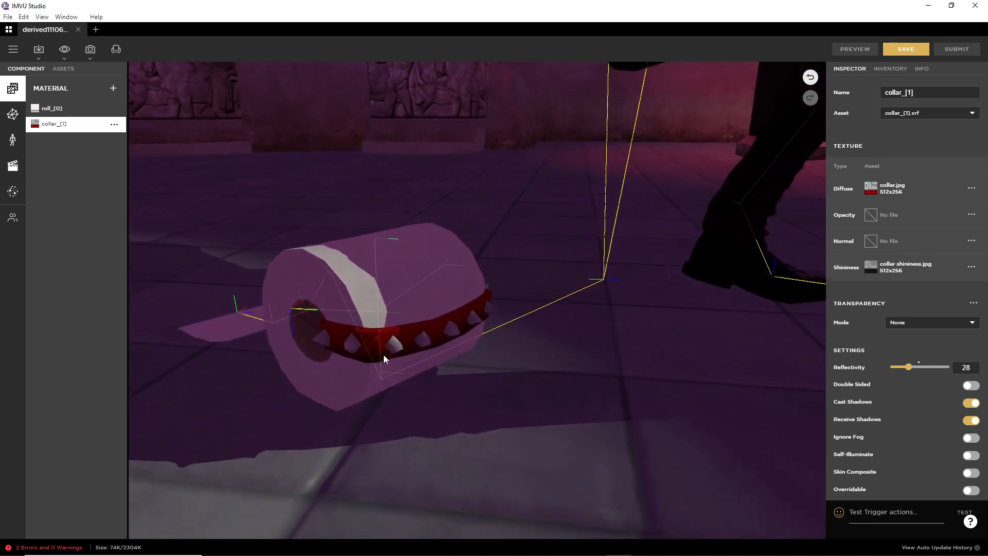
pyautogui.moveTo(387, 321); pyautogui.dragTo(322, 388)
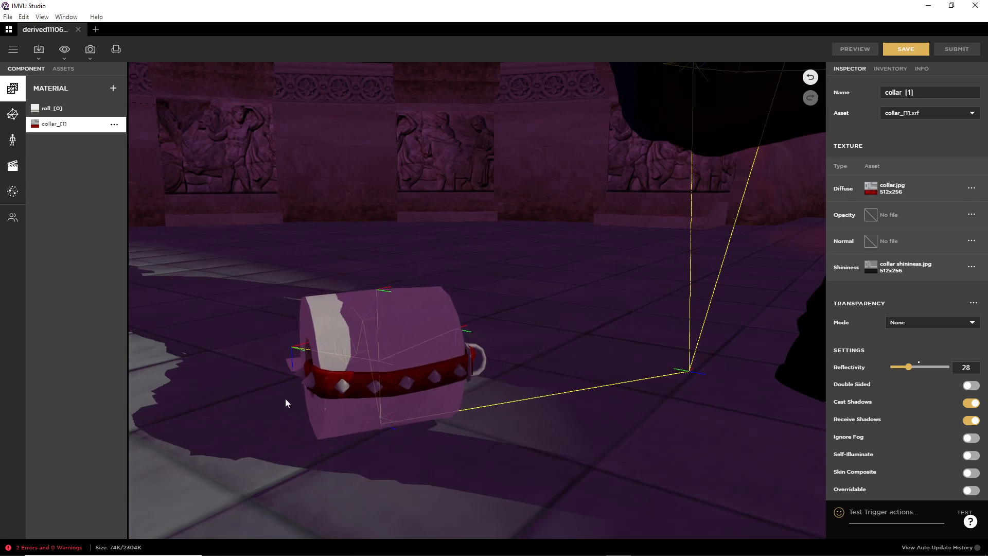
pyautogui.moveTo(287, 399)
pyautogui.mouseDown()
pyautogui.moveTo(351, 474)
pyautogui.moveTo(344, 441)
pyautogui.moveTo(335, 466)
pyautogui.mouseUp()
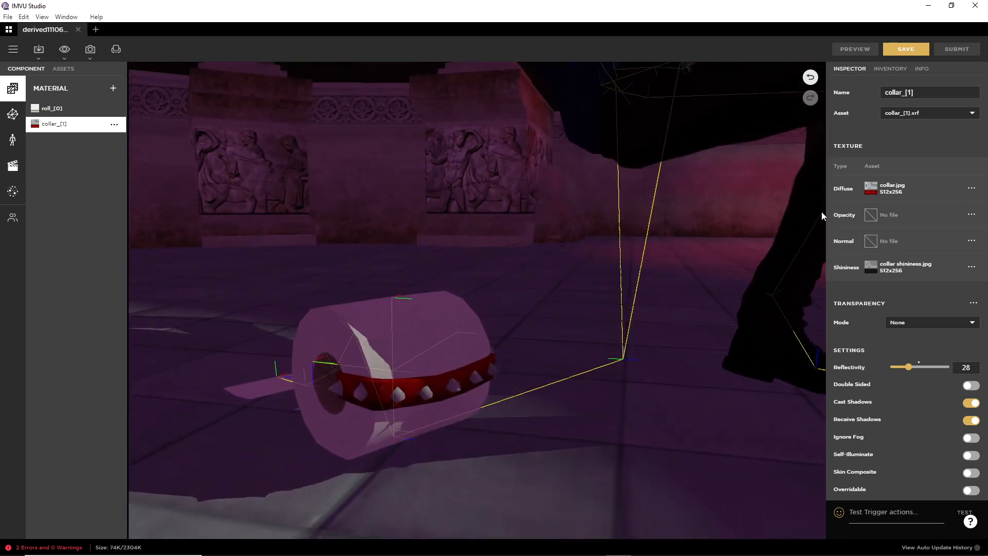
# Locate Tauntaun Temple Test 01 among the inventory rooms, then review the collar material's settings
pyautogui.click(889, 70)
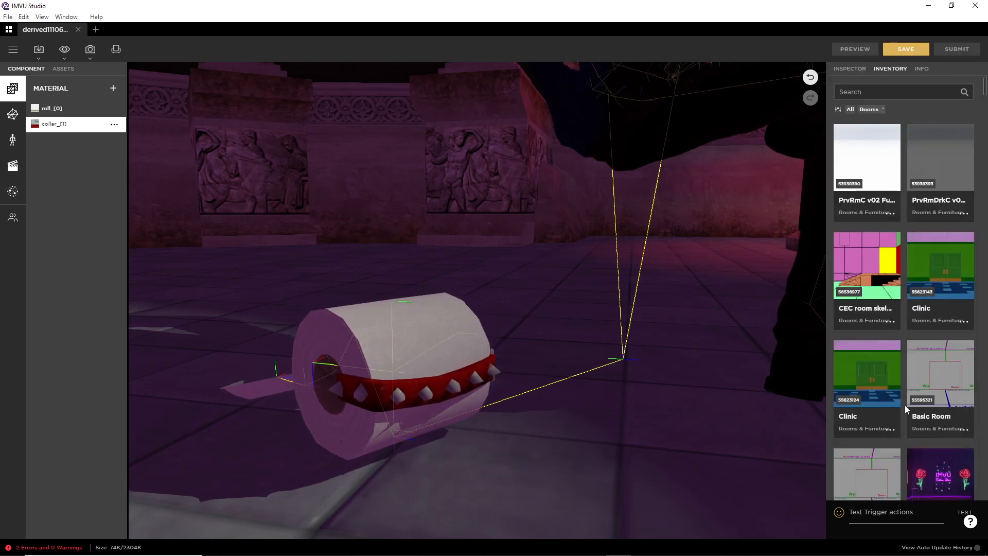
pyautogui.scroll(-2, 894, 350)
pyautogui.scroll(-6, 895, 348)
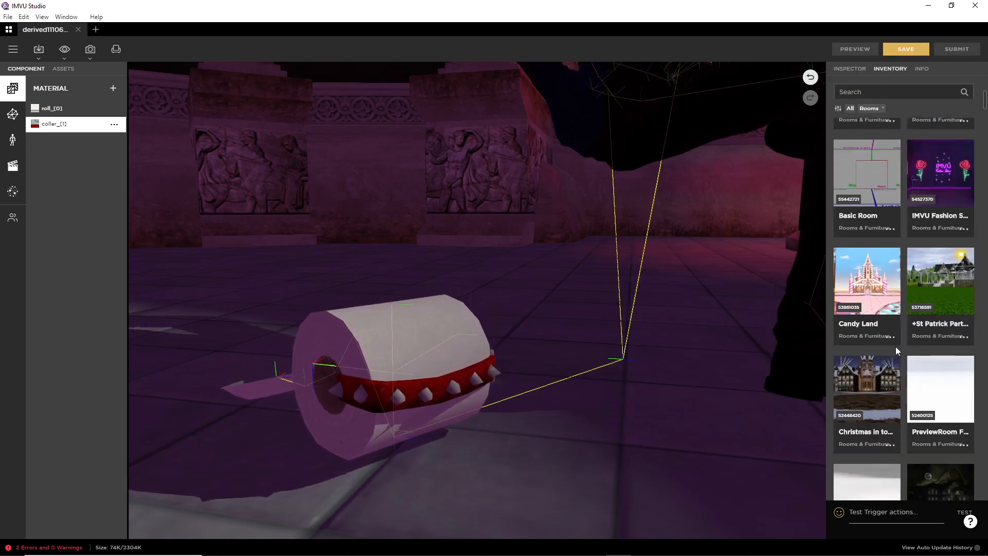
pyautogui.scroll(-2, 896, 347)
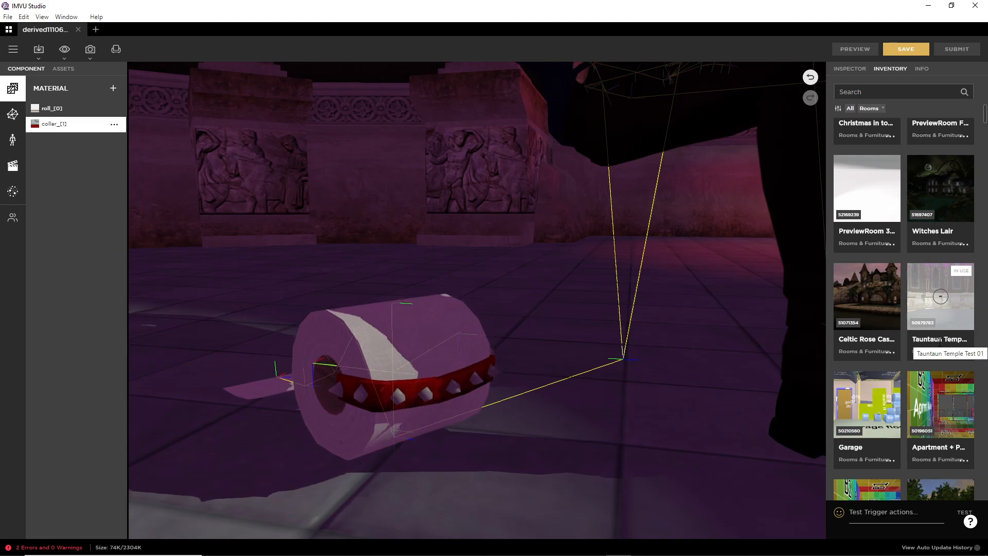
pyautogui.moveTo(393, 401); pyautogui.dragTo(464, 424)
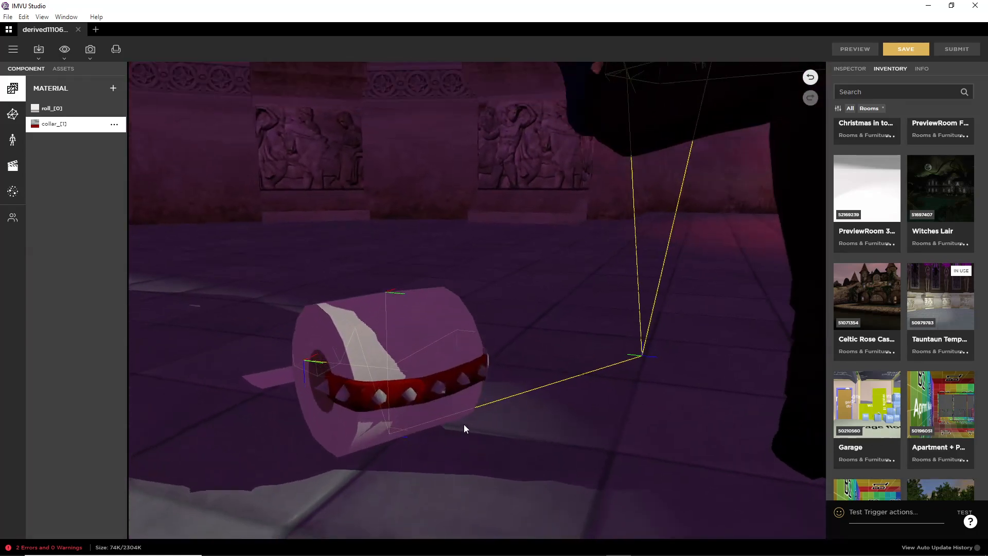
pyautogui.click(850, 69)
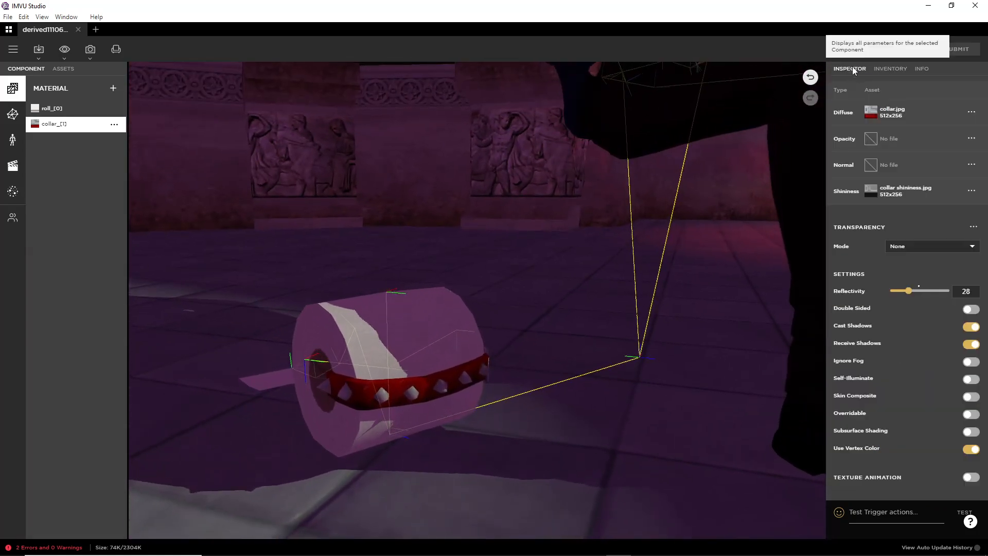
pyautogui.moveTo(438, 456)
pyautogui.mouseDown()
pyautogui.moveTo(433, 406)
pyautogui.moveTo(441, 443)
pyautogui.mouseUp()
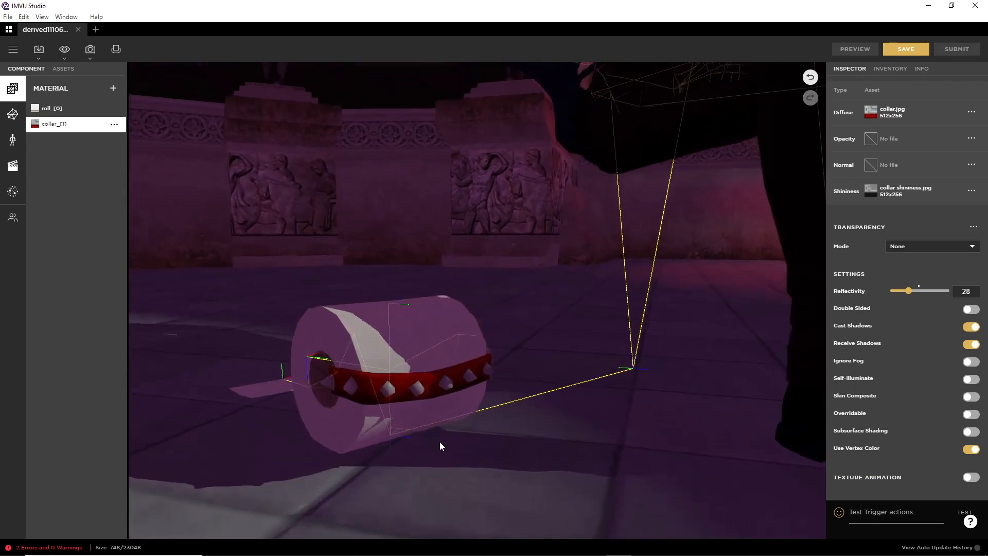
# Load the dark grey PrvRmDrkC preview room and frame the toilet paper roll up close
pyautogui.click(887, 70)
pyautogui.scroll(2, 881, 201)
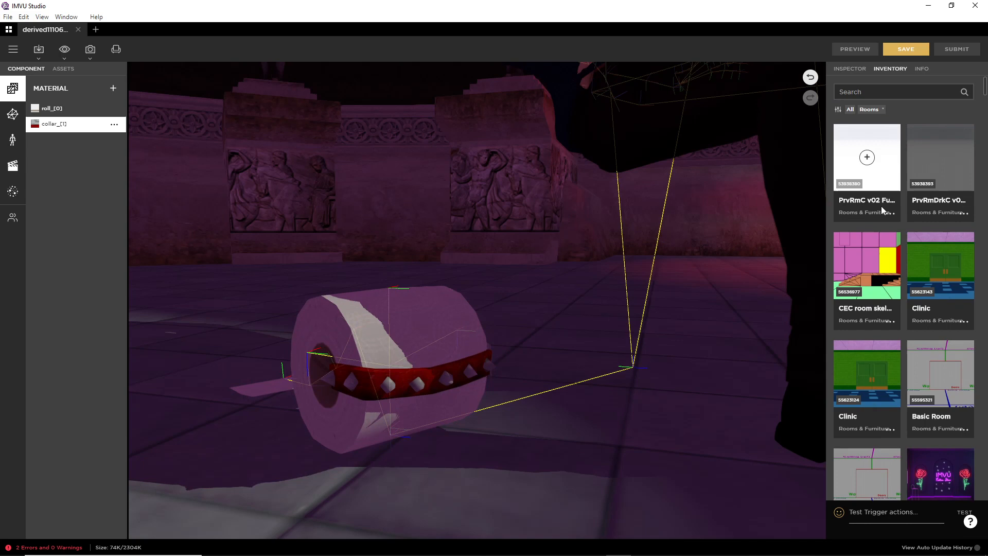
pyautogui.click(942, 158)
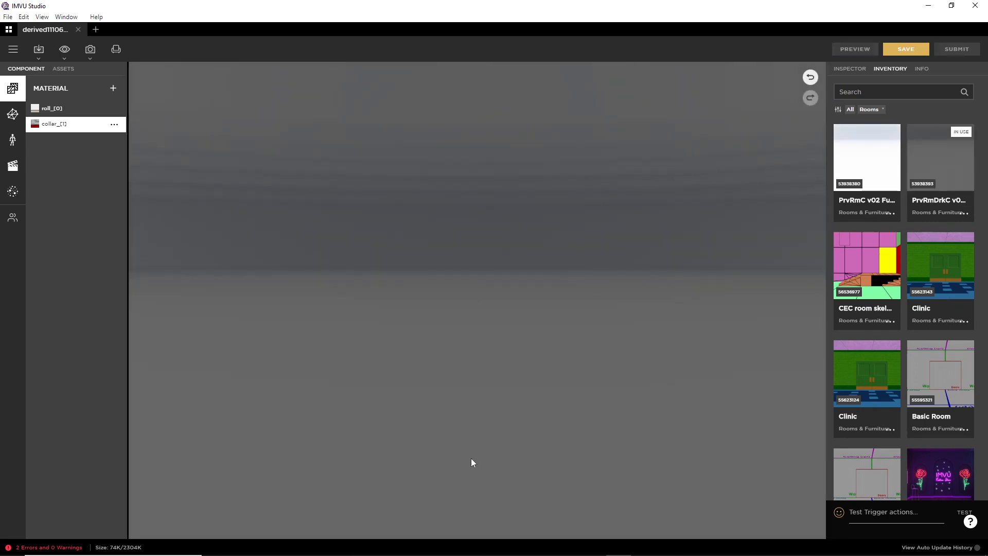
pyautogui.moveTo(453, 470); pyautogui.dragTo(466, 342, button='right')
pyautogui.moveTo(452, 432); pyautogui.dragTo(495, 440)
pyautogui.scroll(10, 495, 440)
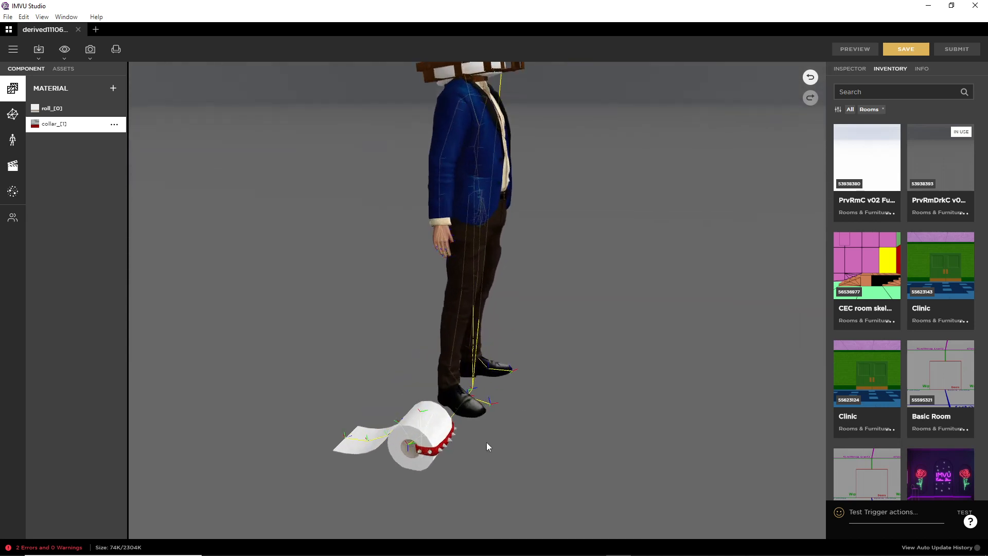
pyautogui.scroll(2, 547, 384)
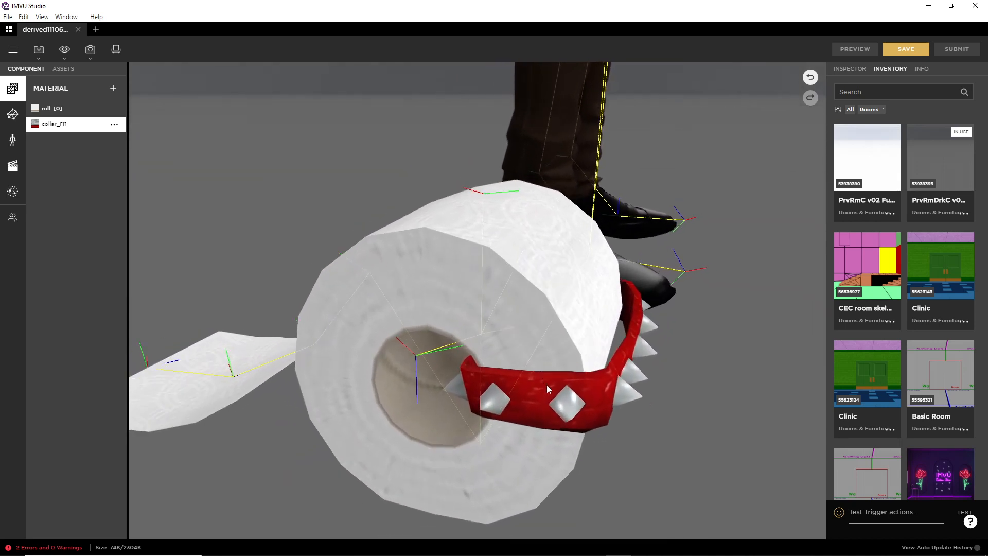
# Examine the roll and the collar's spikes from different distances and angles under the dark preview room's lighting
pyautogui.scroll(-3, 550, 384)
pyautogui.moveTo(552, 379); pyautogui.dragTo(591, 413)
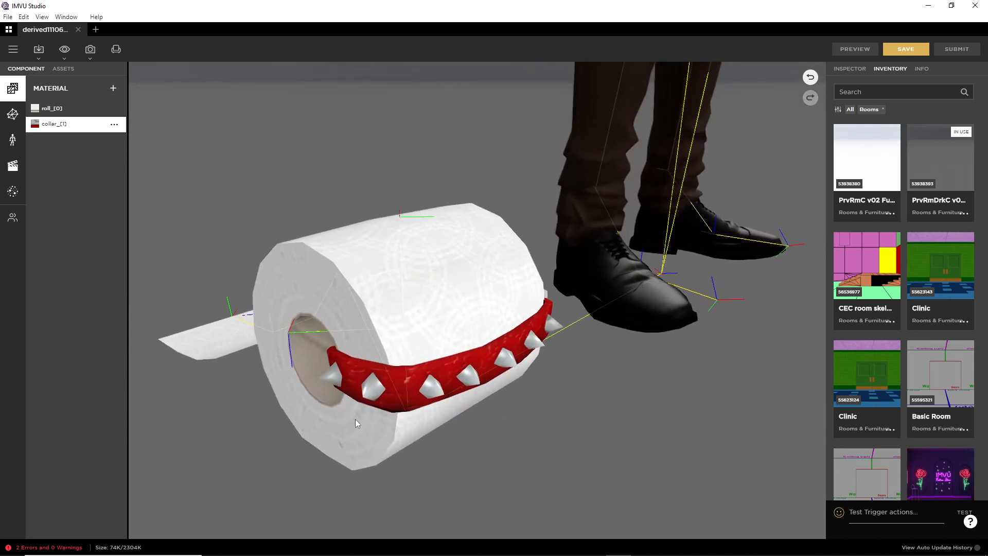
pyautogui.scroll(-10, 483, 250)
pyautogui.moveTo(489, 222); pyautogui.dragTo(427, 200)
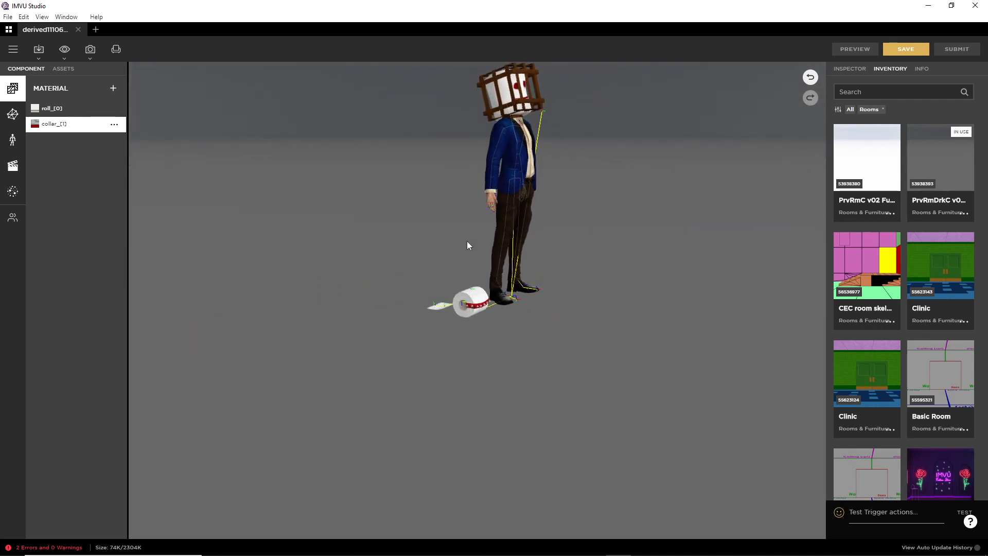
pyautogui.scroll(8, 467, 241)
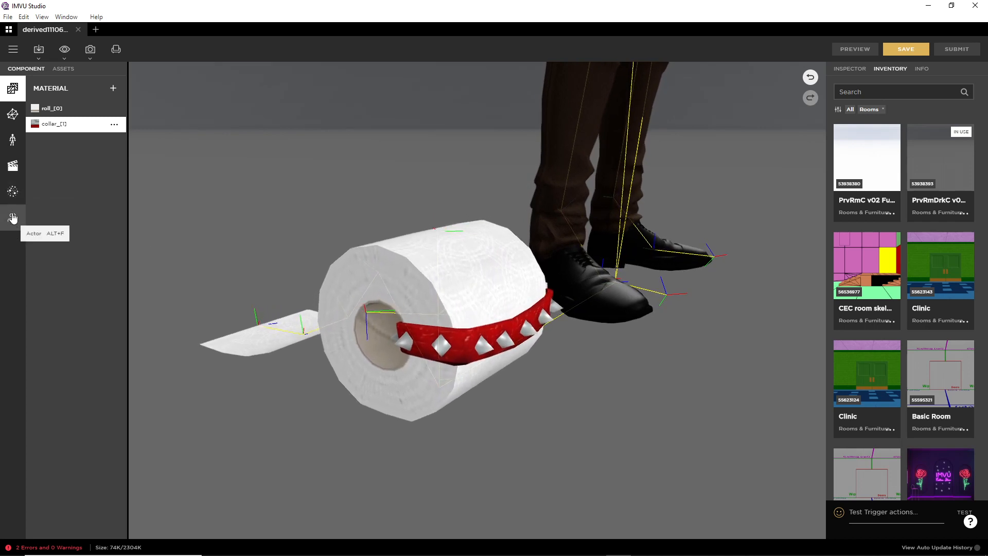
pyautogui.moveTo(505, 377); pyautogui.dragTo(502, 383)
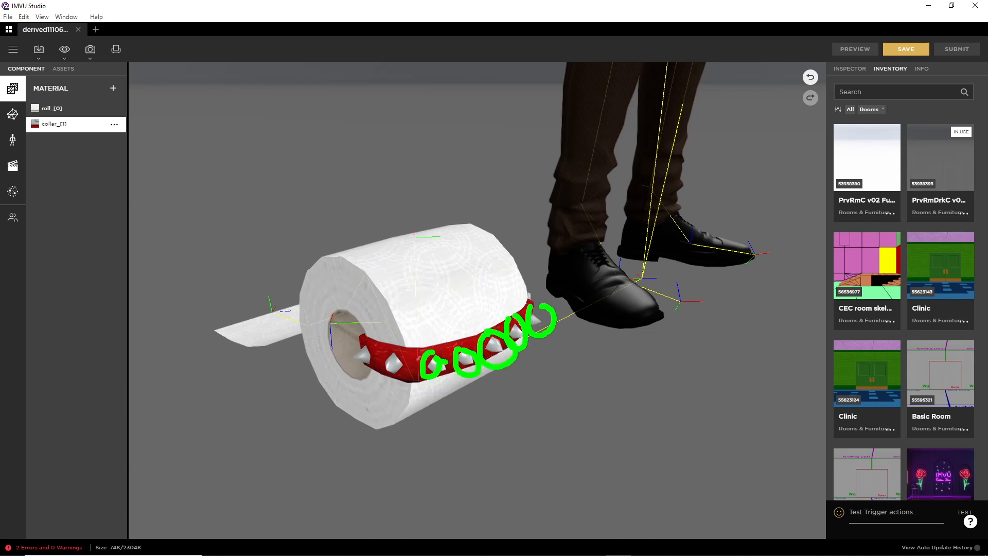
pyautogui.press('Escape')
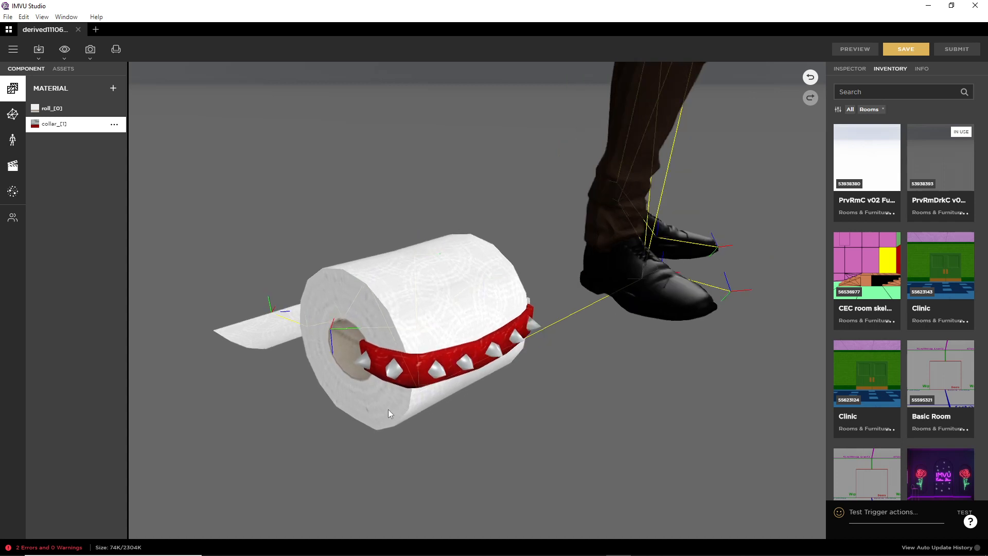
pyautogui.moveTo(388, 409)
pyautogui.mouseDown()
pyautogui.moveTo(508, 419)
pyautogui.moveTo(399, 417)
pyautogui.moveTo(378, 399)
pyautogui.moveTo(387, 410)
pyautogui.mouseUp()
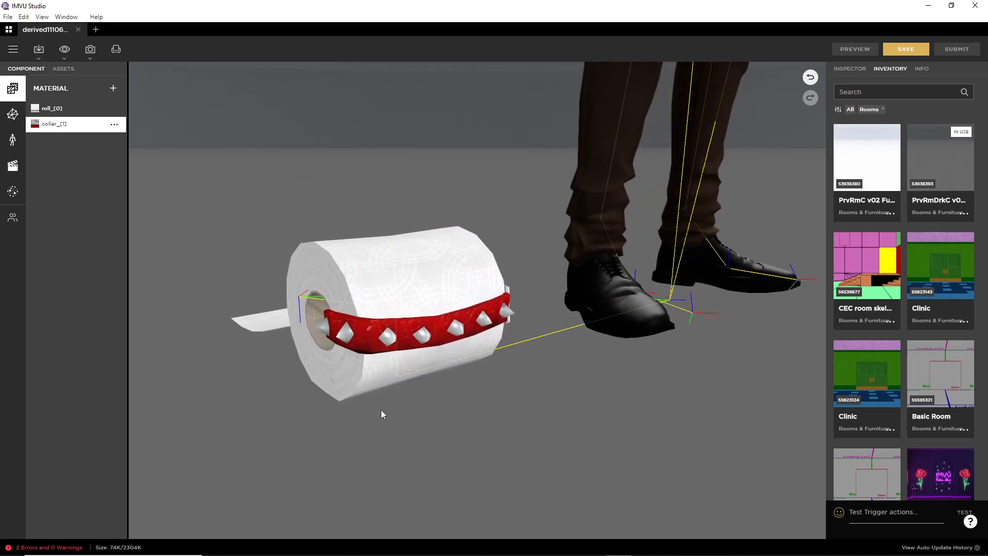
# Review the shininess texture, reflectivity, shadow and vertex color settings of the collar and roll materials against the model's appearance
pyautogui.scroll(2, 386, 409)
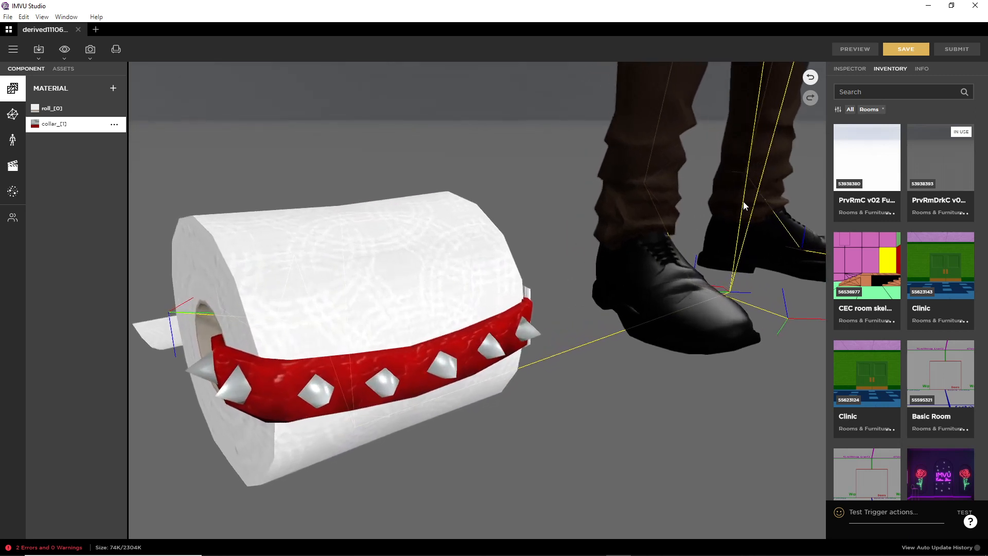
pyautogui.click(849, 68)
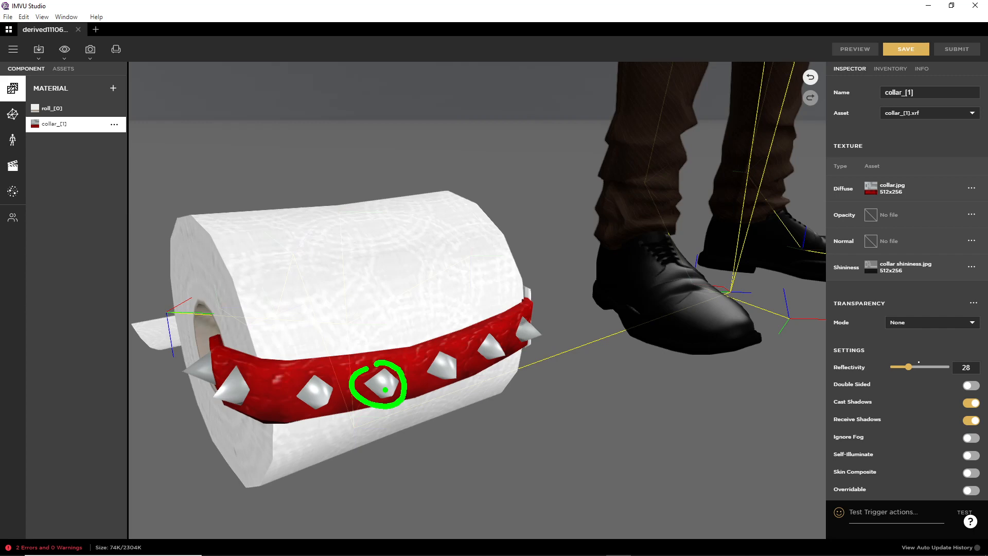
pyautogui.press('Escape')
pyautogui.moveTo(412, 368)
pyautogui.mouseDown()
pyautogui.moveTo(439, 351)
pyautogui.moveTo(458, 363)
pyautogui.moveTo(449, 368)
pyautogui.mouseUp()
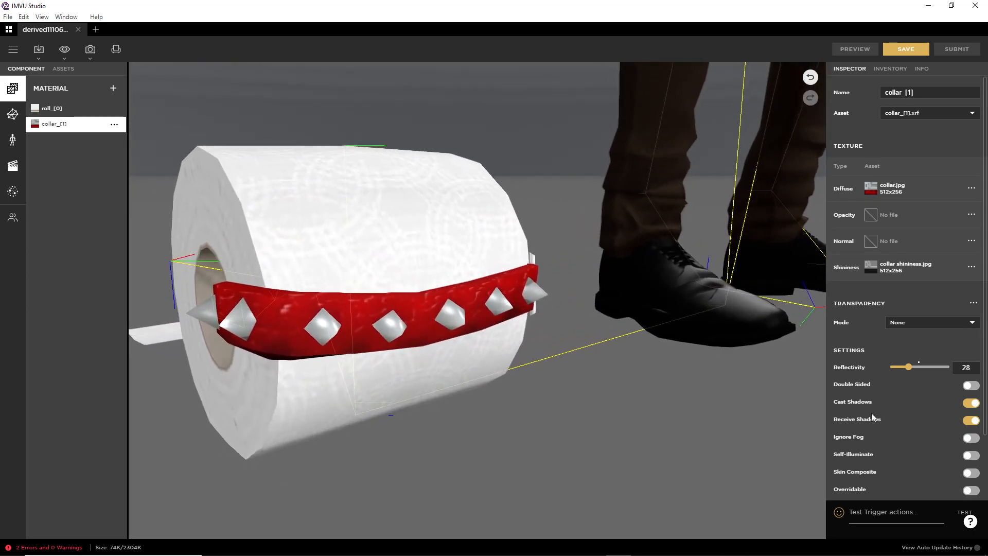
pyautogui.scroll(-1, 872, 416)
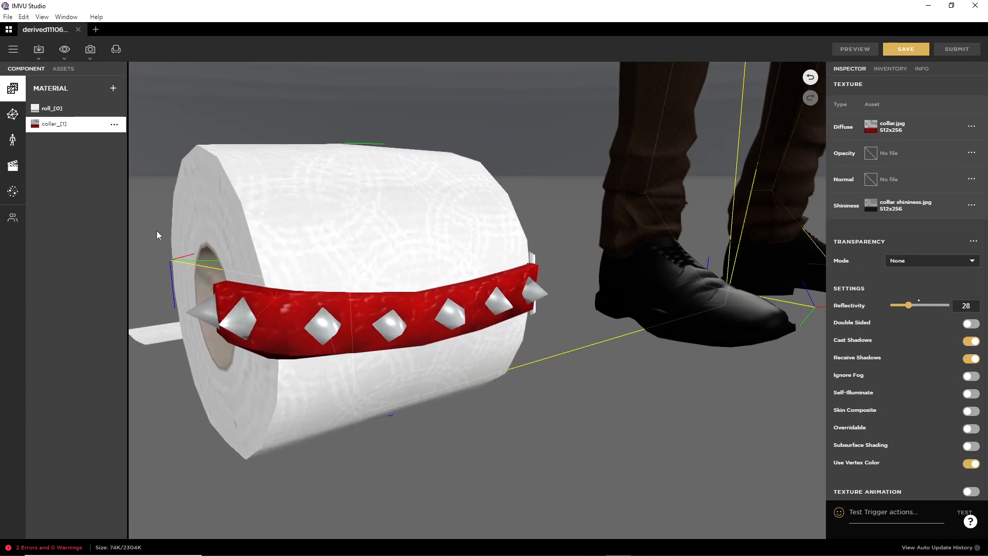
pyautogui.click(43, 112)
pyautogui.scroll(-3, 295, 218)
pyautogui.scroll(-2, 883, 425)
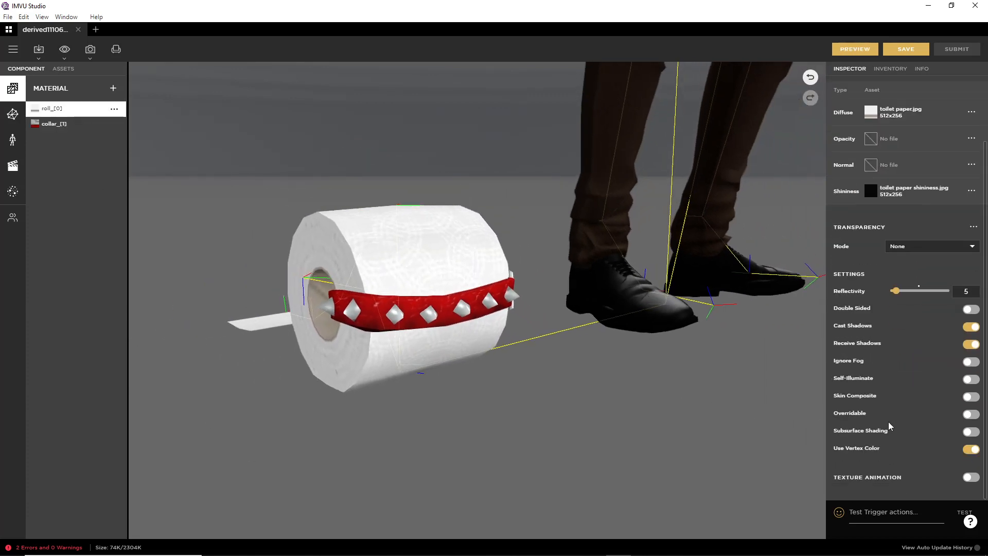
pyautogui.moveTo(443, 419); pyautogui.dragTo(413, 375)
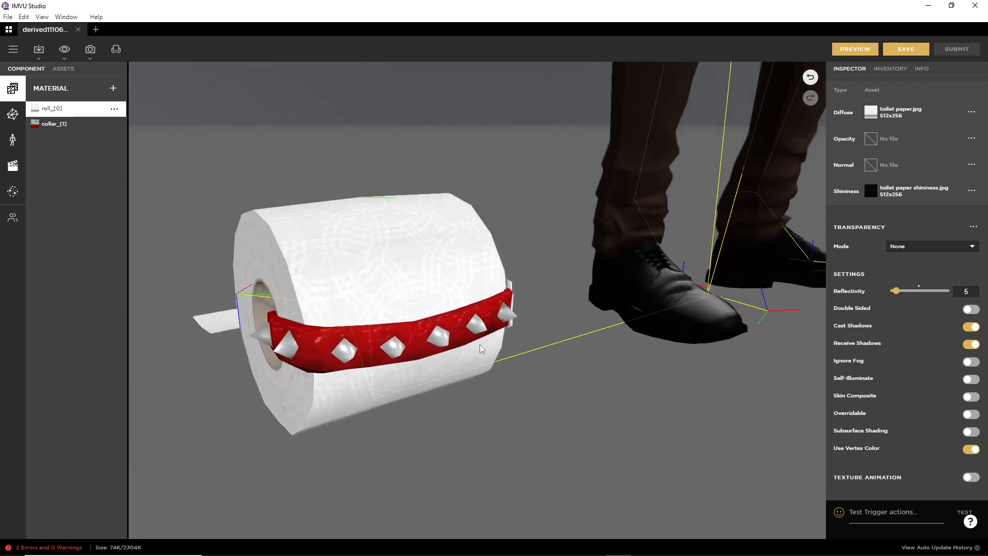
# Rename the project's achoo skeletal animation asset to ACTION.achoo
pyautogui.click(20, 167)
pyautogui.click(65, 69)
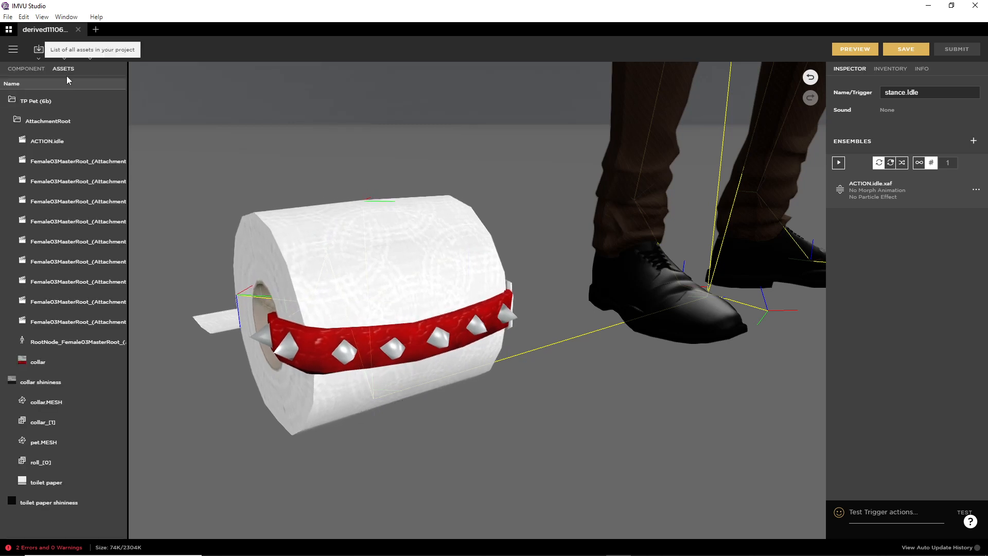
pyautogui.moveTo(128, 220); pyautogui.dragTo(328, 224)
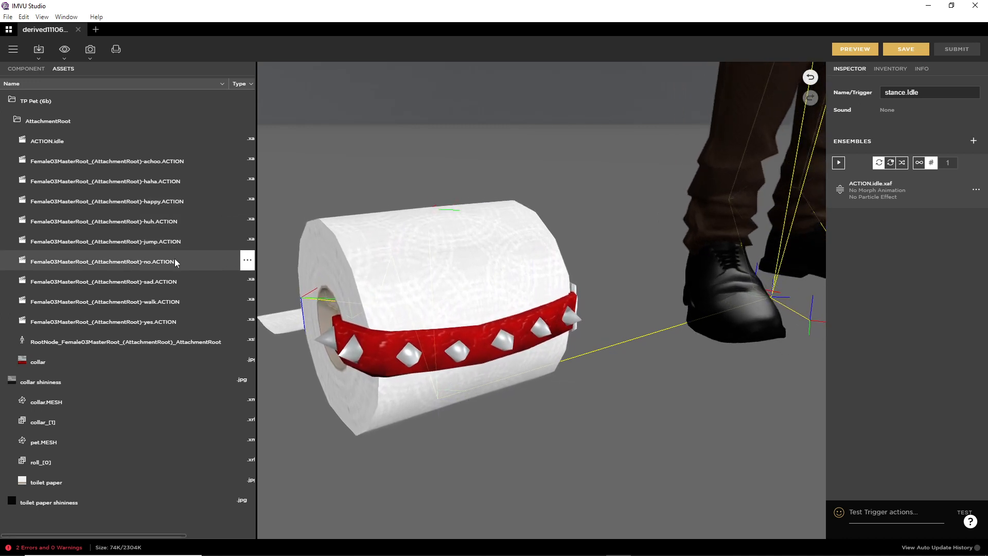
pyautogui.click(248, 160)
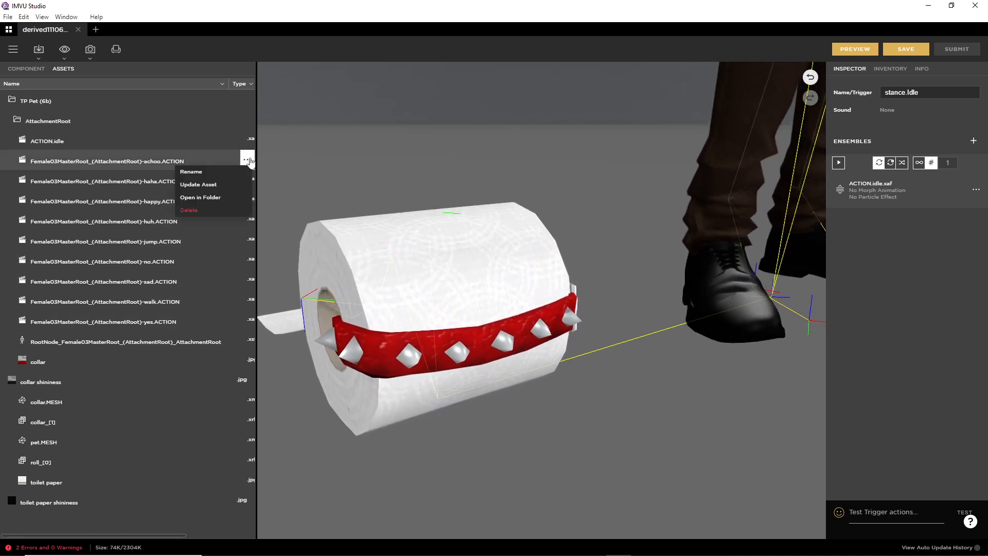
pyautogui.click(227, 173)
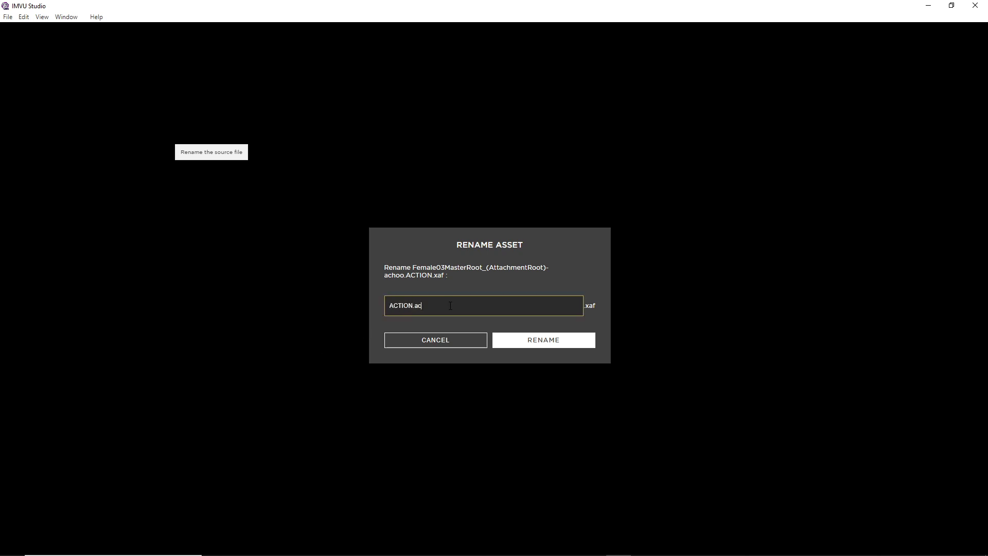
pyautogui.click(542, 340)
# Create a new action for the pet with the trigger name achoo
pyautogui.click(25, 68)
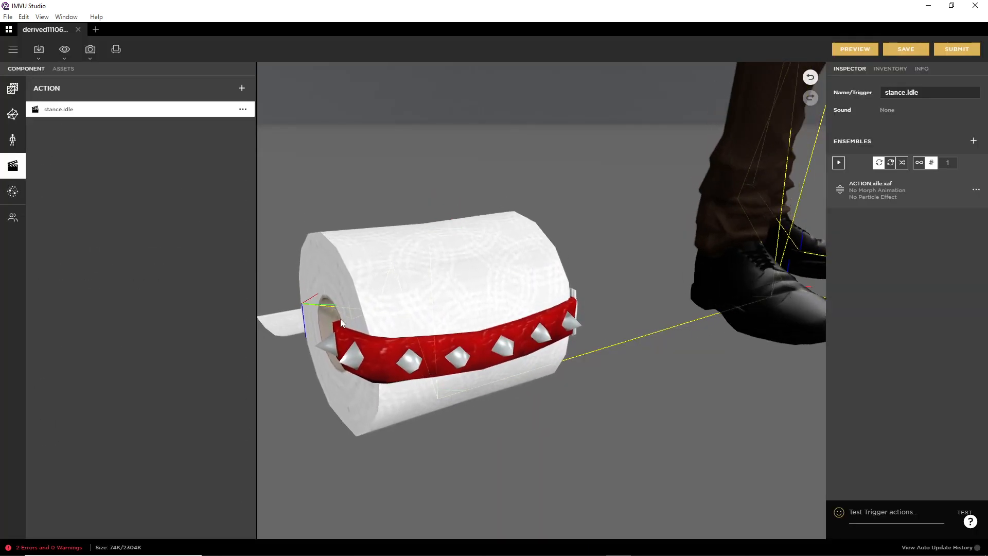
pyautogui.moveTo(256, 301); pyautogui.dragTo(72, 296)
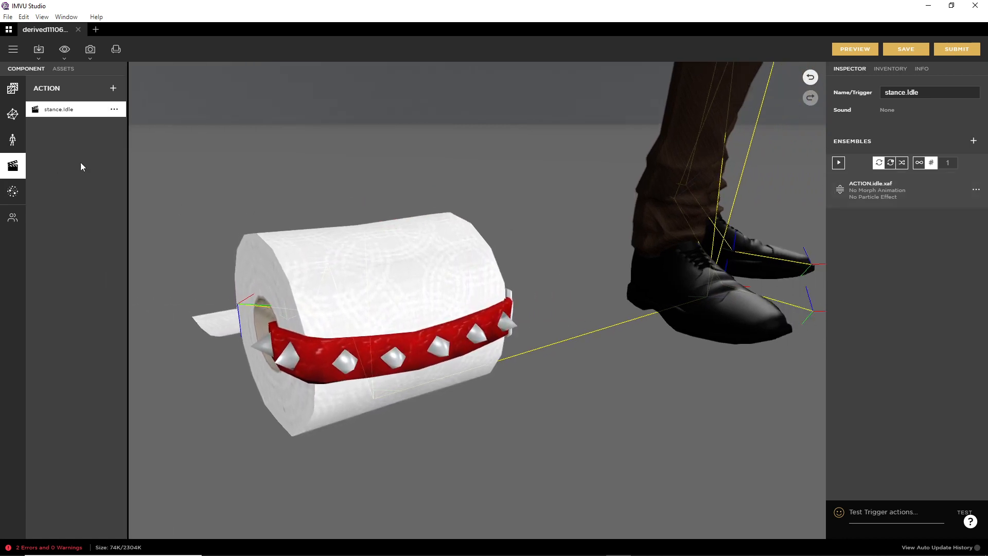
pyautogui.click(113, 88)
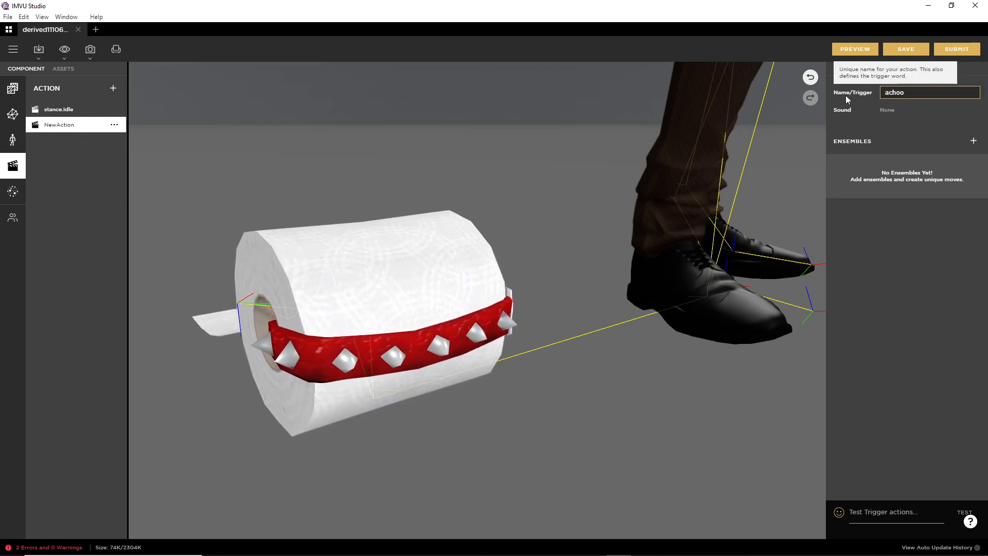
# Add an ensemble to the achoo action with ACTION.achoo.xaf as its skeletal animation, keeping the default settings
pyautogui.click(973, 141)
pyautogui.click(770, 193)
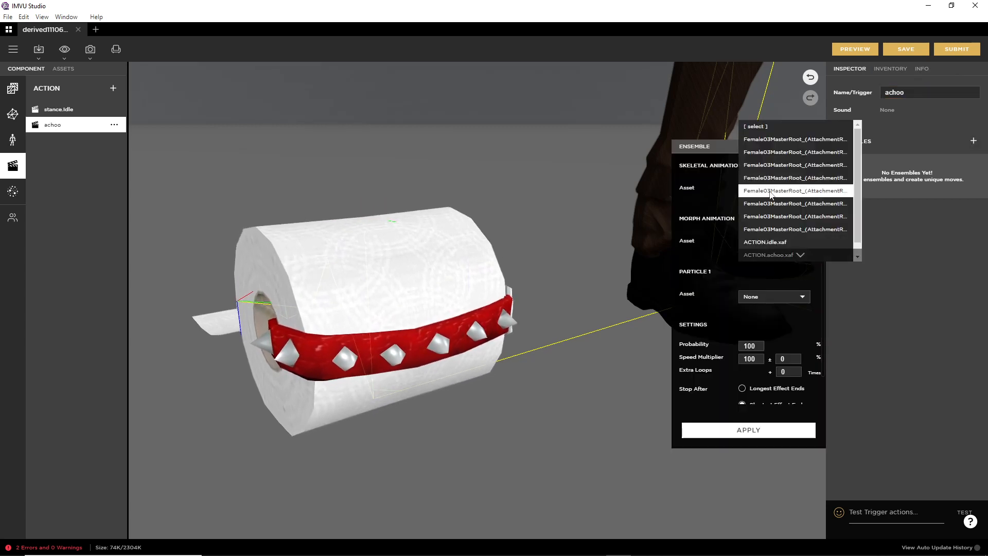
pyautogui.scroll(-1, 787, 221)
pyautogui.click(778, 243)
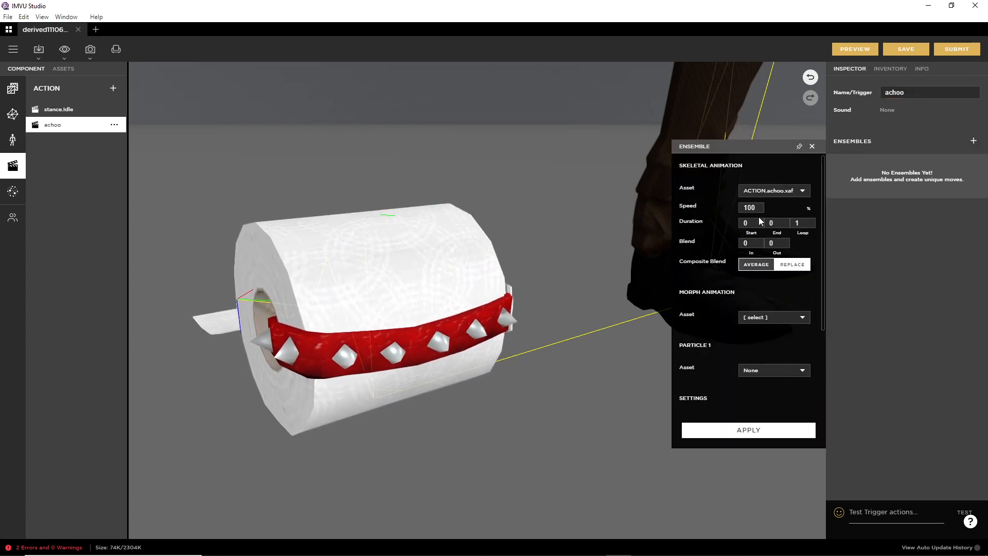
pyautogui.scroll(-3, 741, 396)
pyautogui.scroll(3, 769, 266)
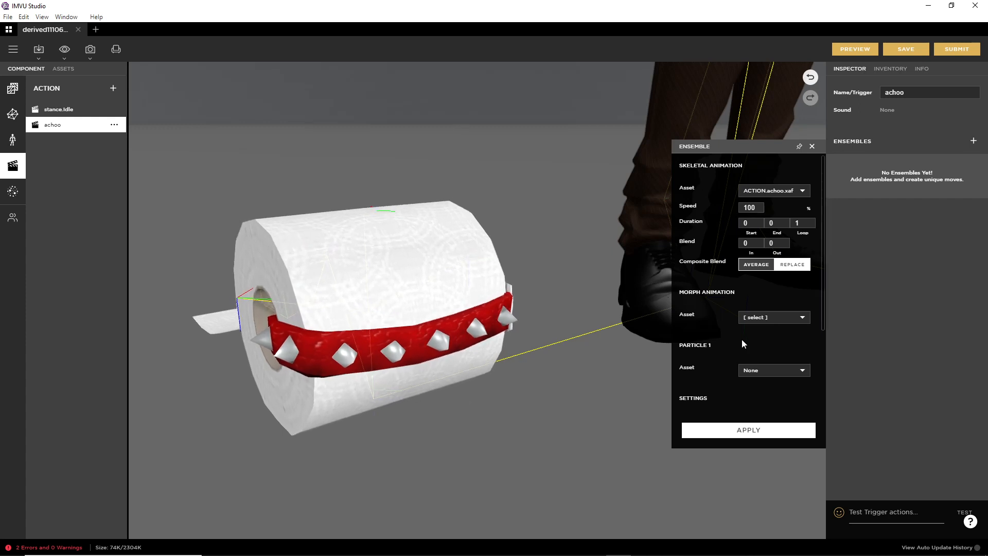
pyautogui.scroll(-5, 741, 370)
pyautogui.click(749, 431)
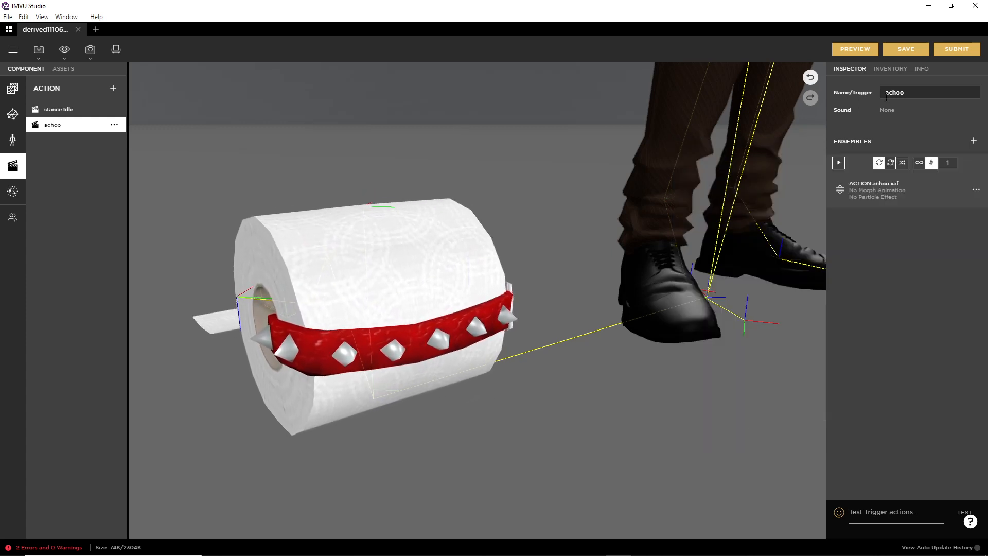
# Preview the project changes, test the achoo trigger and inspect the roll's loose sheet from a low angle
pyautogui.click(867, 50)
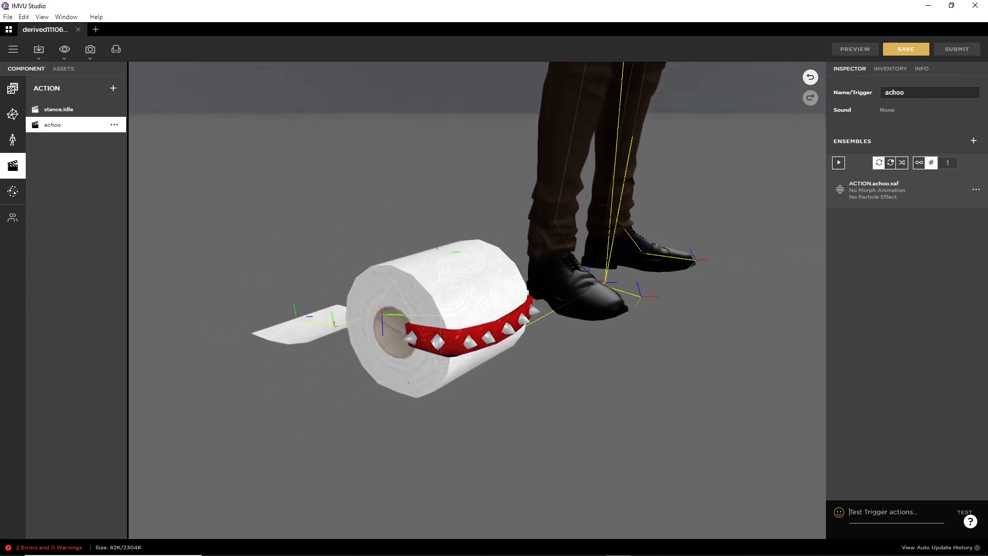
pyautogui.write('achoo')
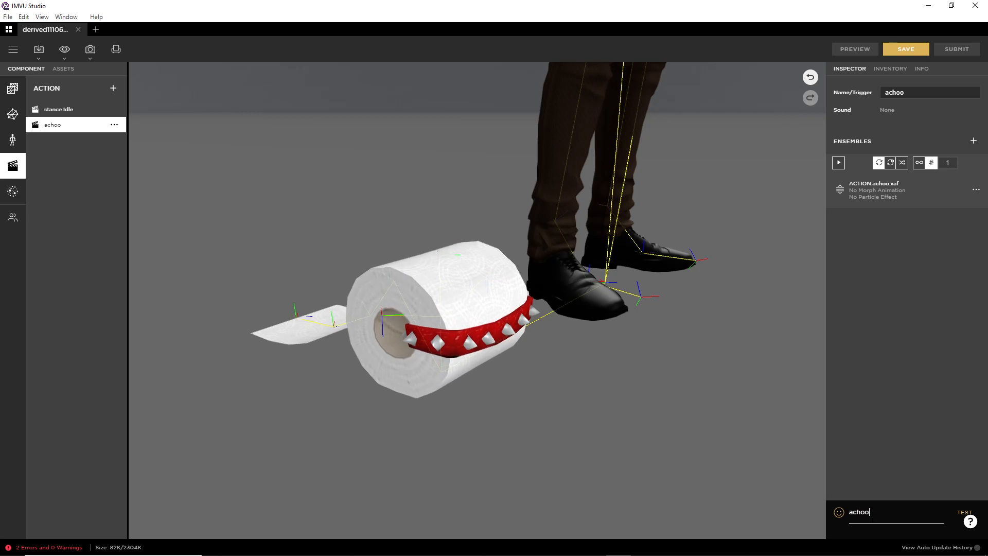
pyautogui.press('Return')
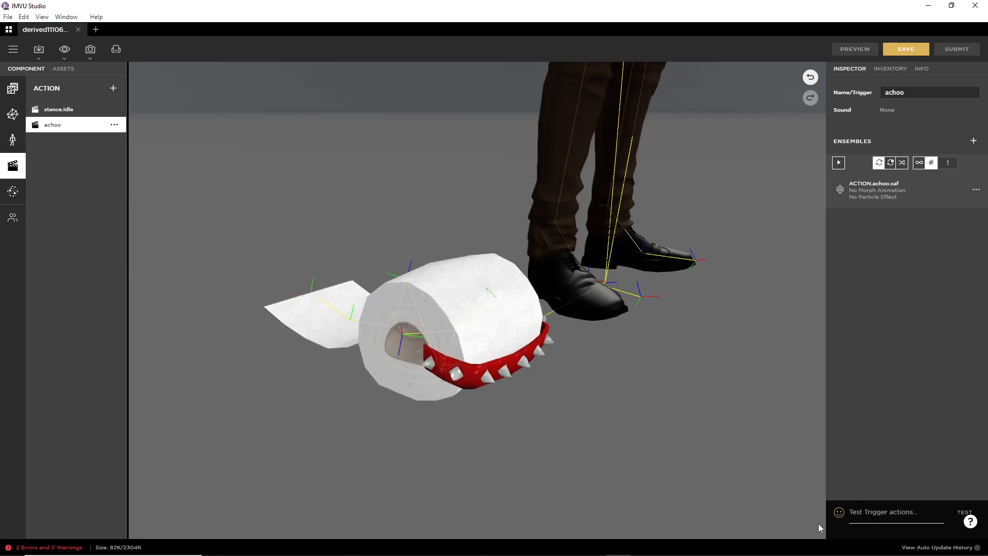
pyautogui.moveTo(514, 409); pyautogui.dragTo(478, 355)
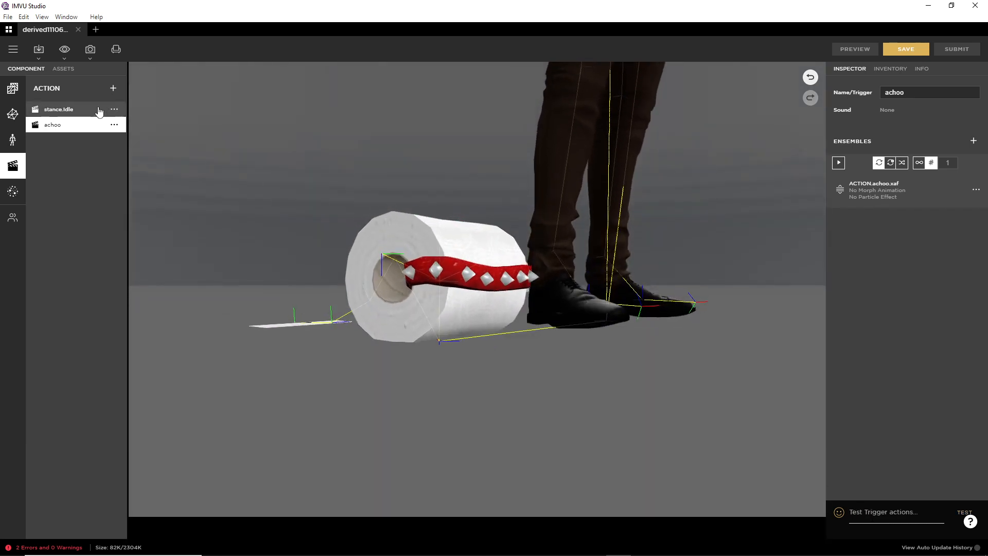
# Turn on Double Sided for the roll material and apply the change to the project
pyautogui.click(12, 89)
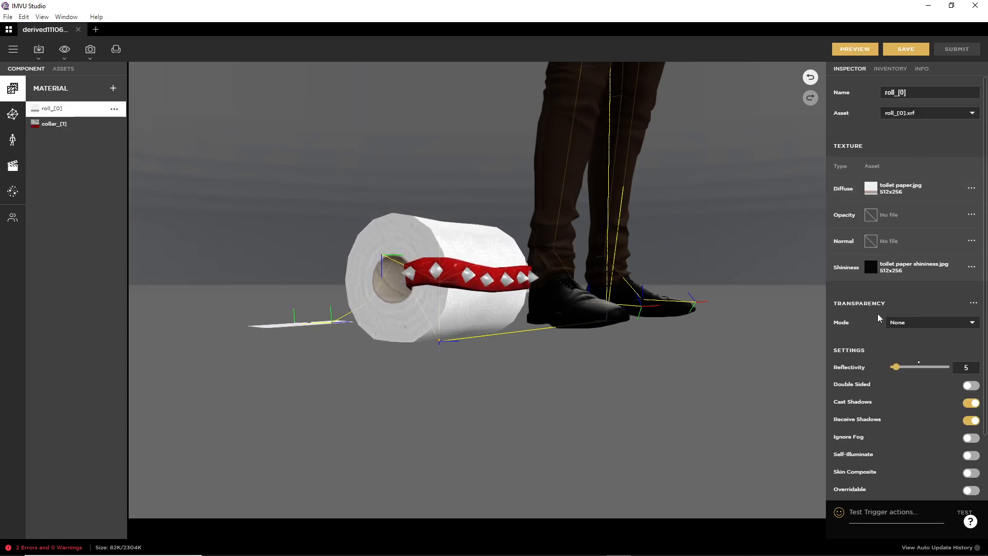
pyautogui.click(970, 386)
pyautogui.click(906, 49)
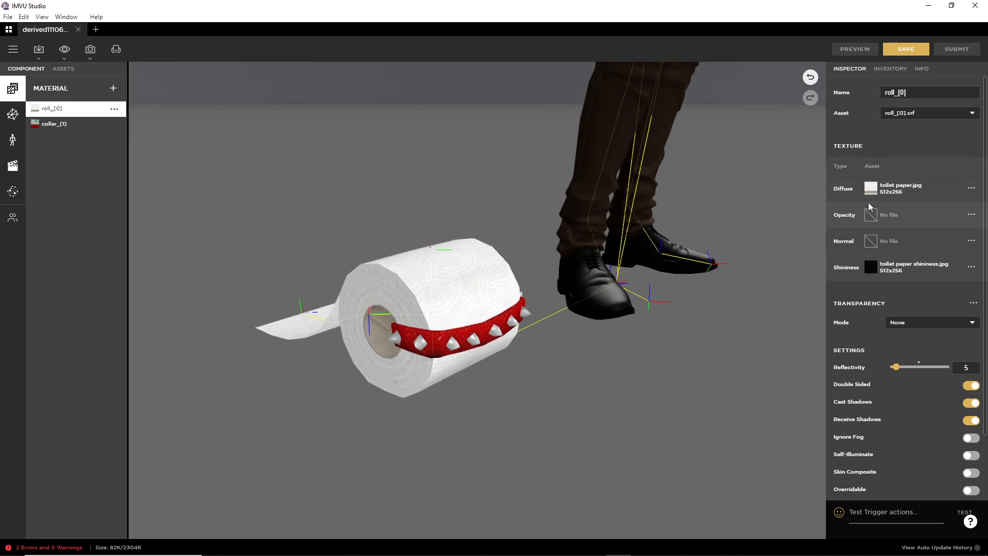
# Return to the pet's actions and test the achoo trigger again with the double-sided roll material
pyautogui.click(13, 165)
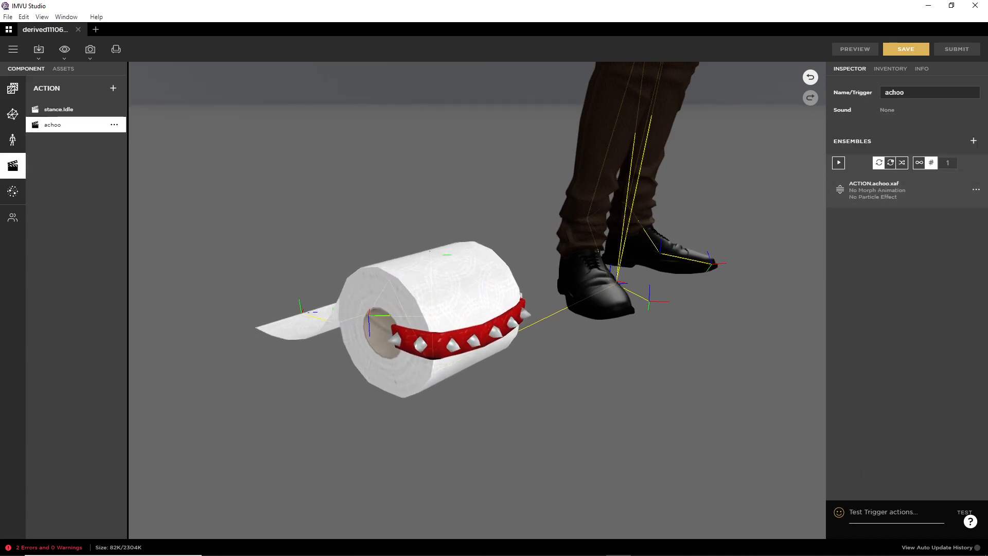
pyautogui.write('achoo')
pyautogui.press('Return')
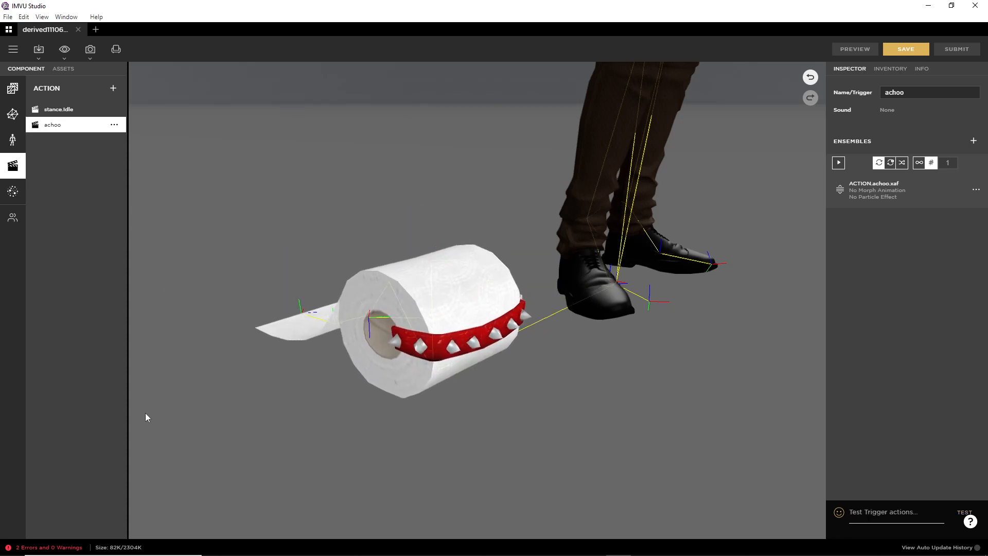
# Create another action with the trigger name sneeze
pyautogui.click(113, 88)
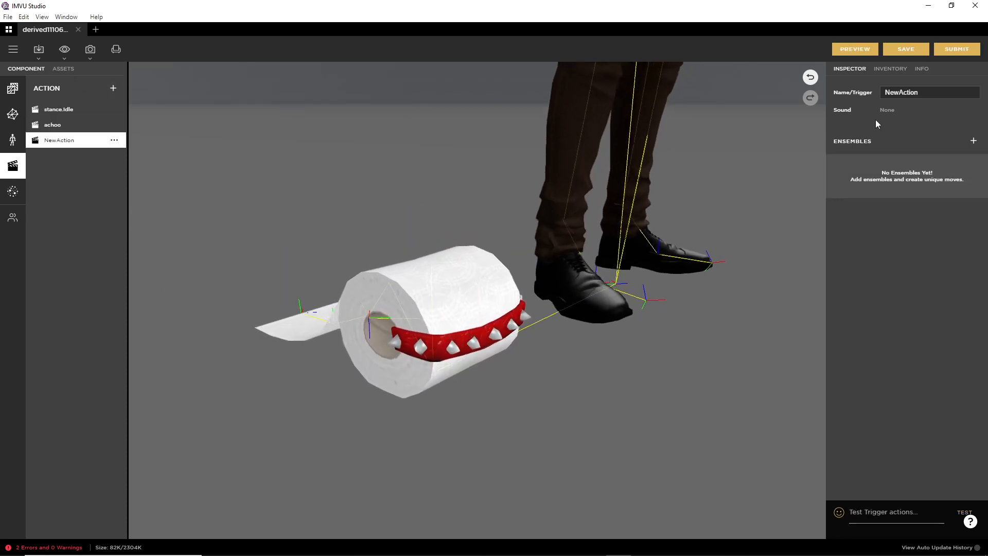
pyautogui.doubleClick(900, 92)
pyautogui.write('sn')
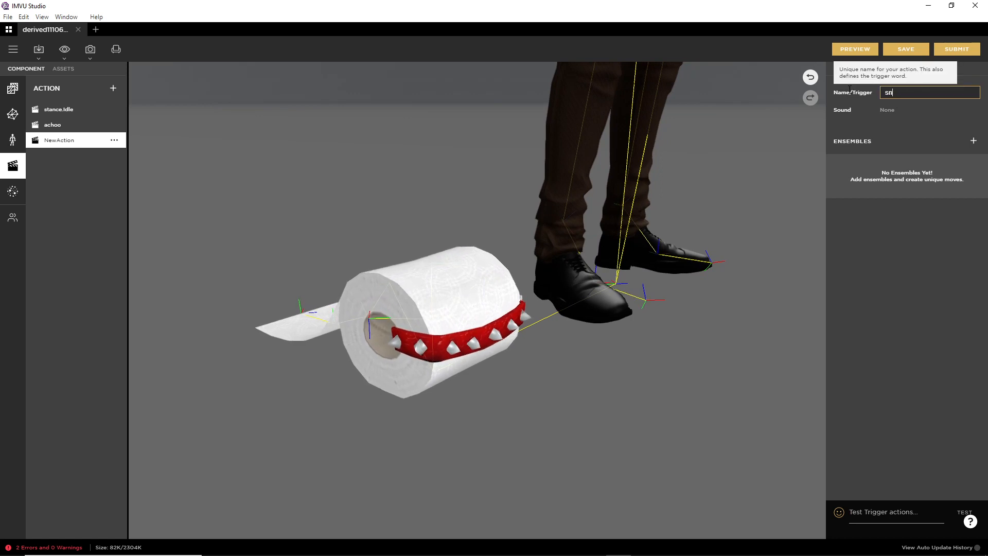
pyautogui.write('eeze')
pyautogui.press('Return')
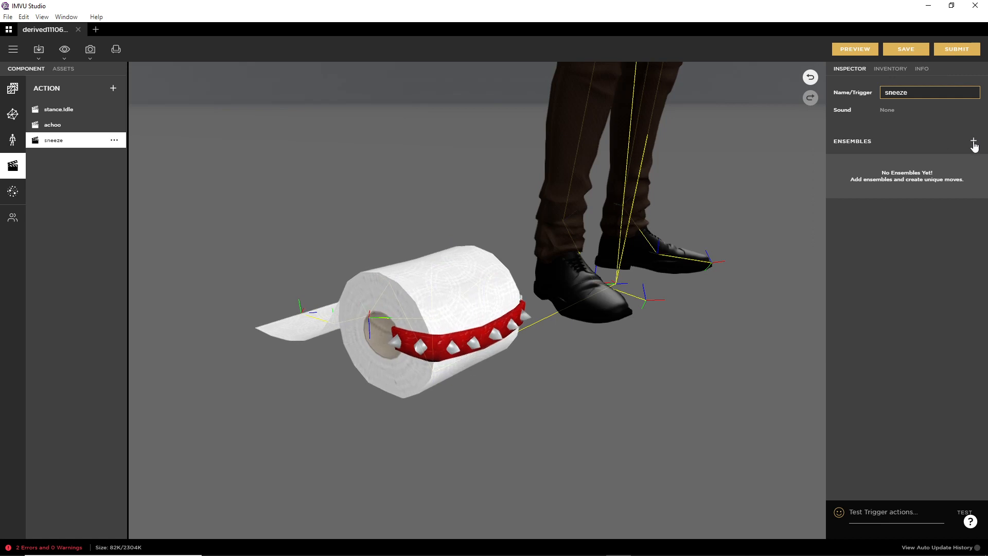
# Add an ensemble to the sneeze action that reuses ACTION.achoo.xaf as its skeletal animation
pyautogui.click(973, 143)
pyautogui.click(779, 190)
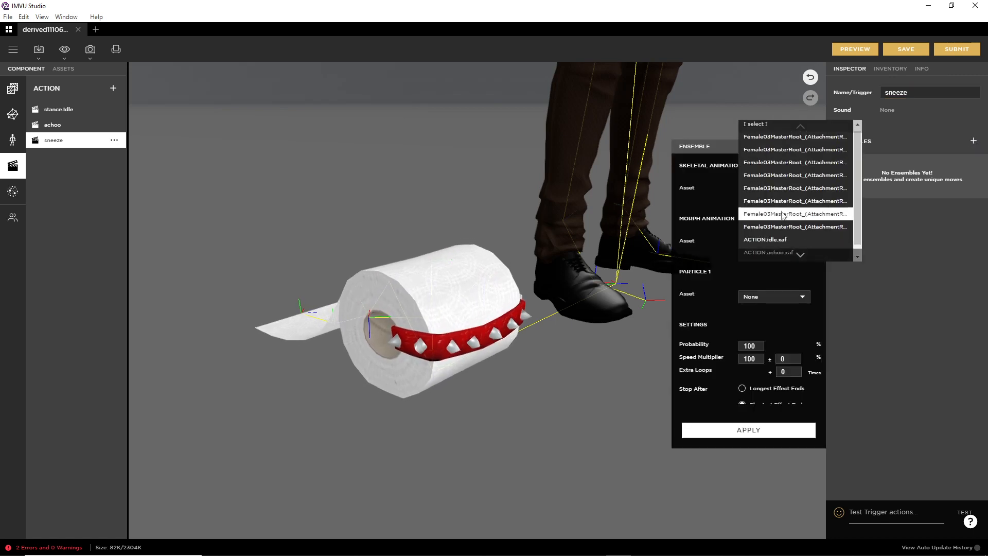
pyautogui.click(769, 250)
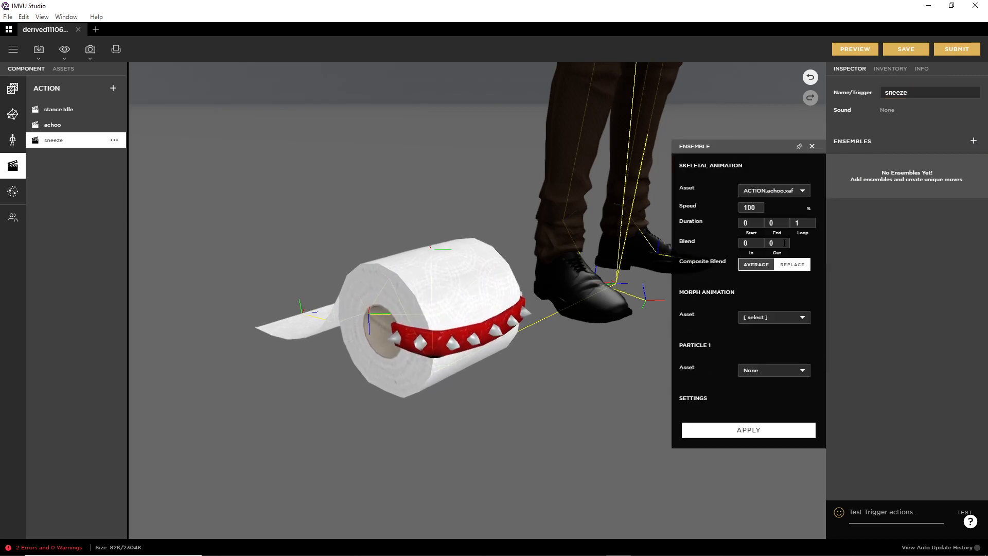
pyautogui.click(755, 431)
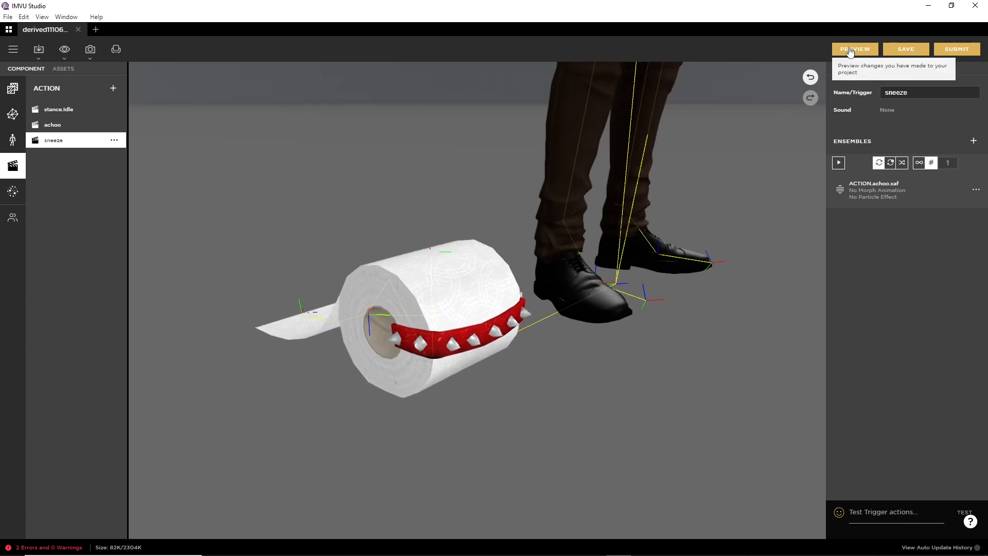
# Preview the project changes and test the sneeze trigger twice on the pet
pyautogui.click(850, 50)
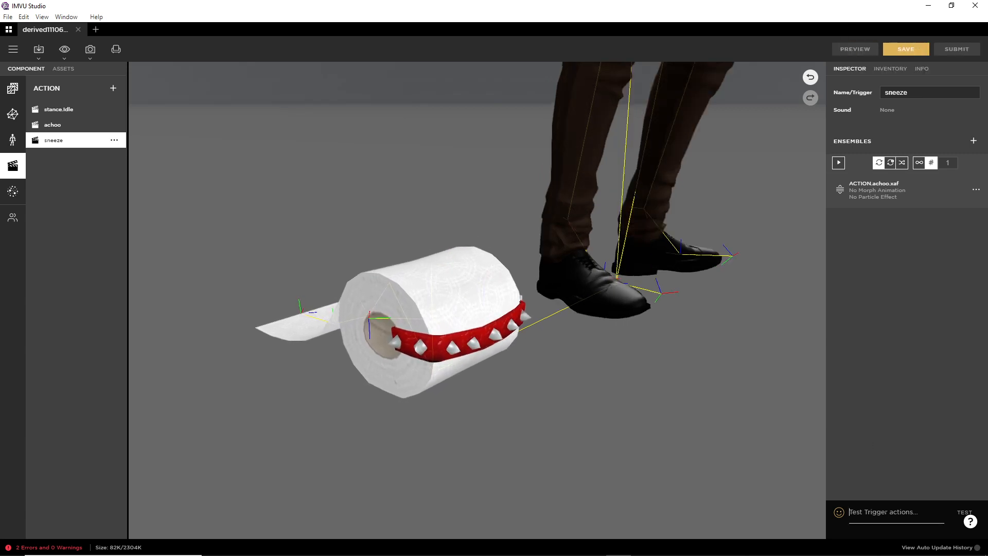
pyautogui.write('sneeze')
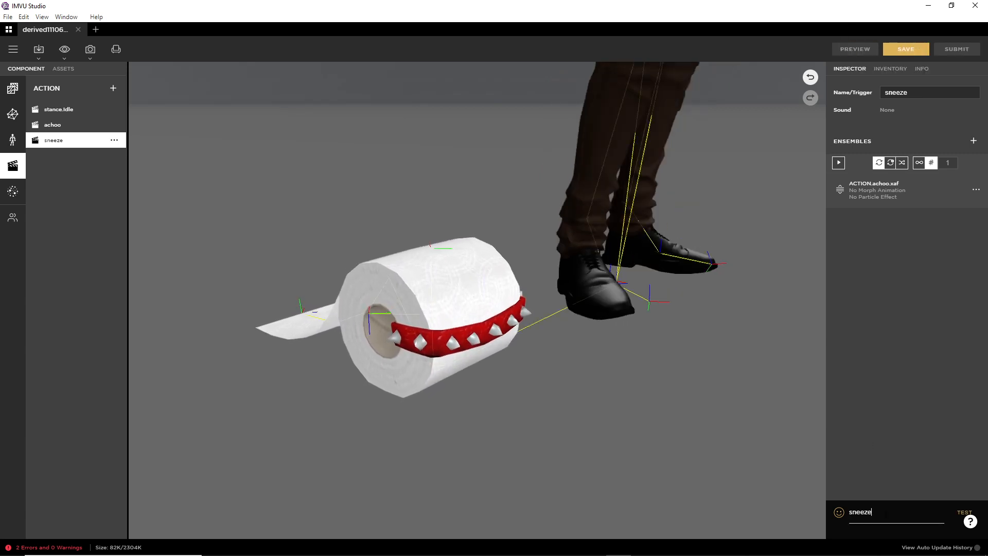
pyautogui.press('Return')
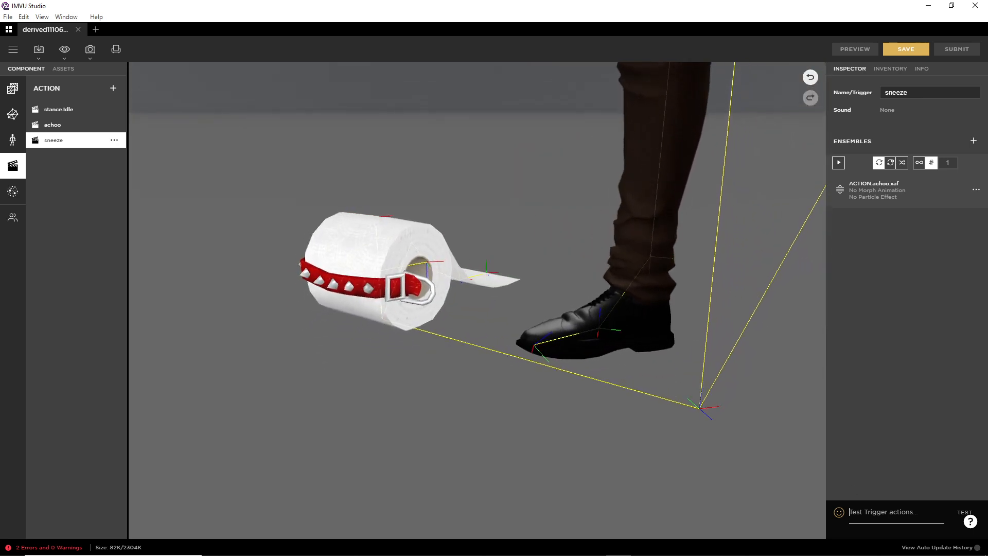
pyautogui.write('sneeze')
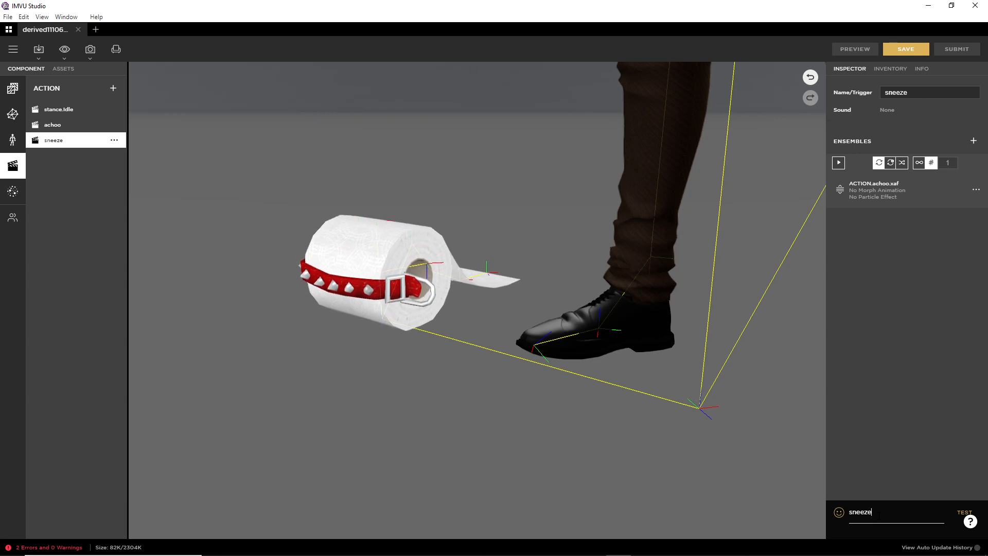
pyautogui.press('Return')
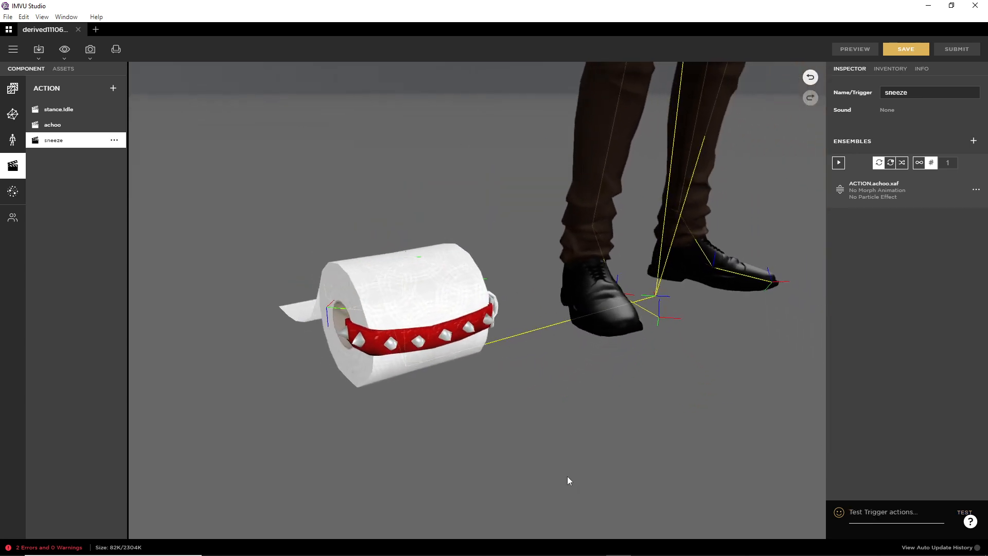
# Add a new action, and rename the animation asset Female03MasterRoot_(AttachmentRoot)-haha.ACTION.xaf as ACTION.haha
pyautogui.click(112, 89)
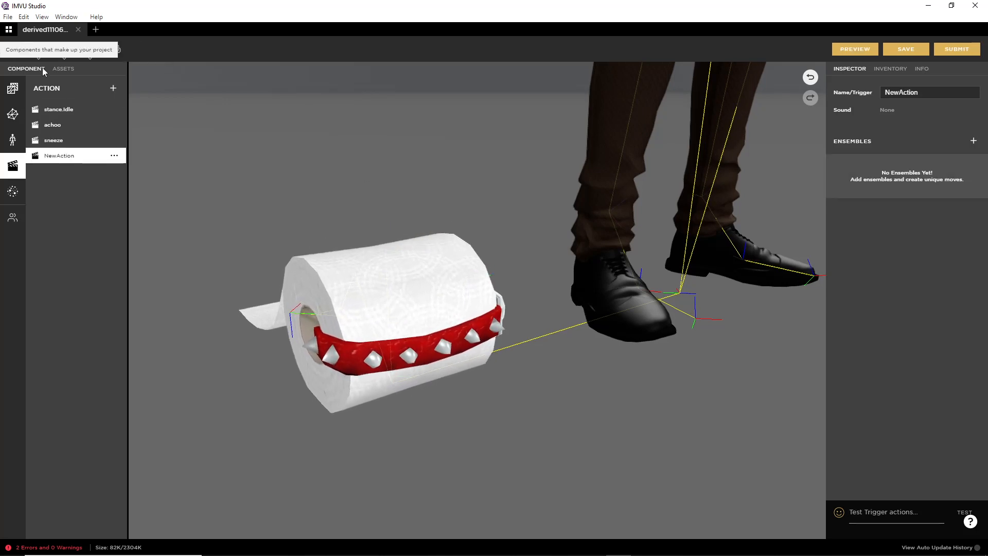
pyautogui.click(64, 68)
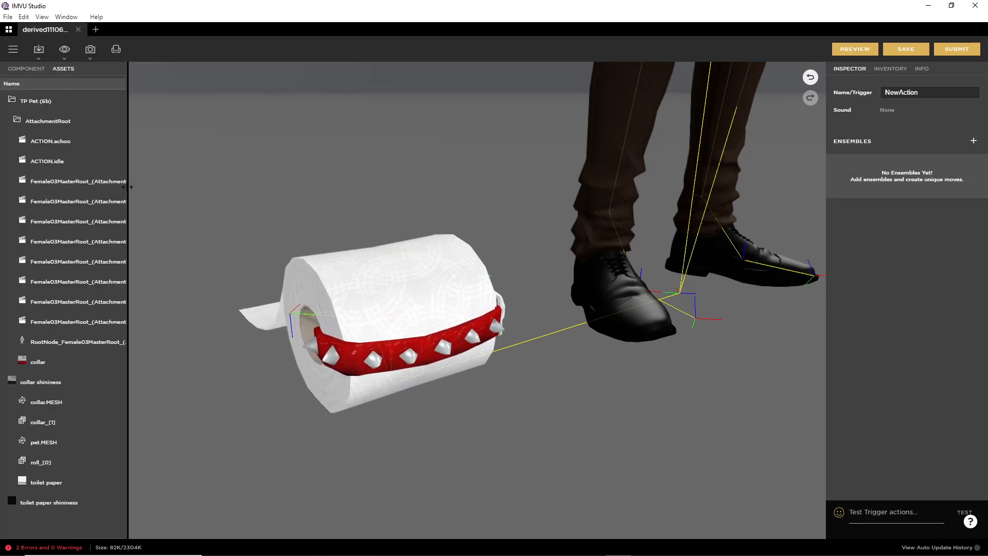
pyautogui.click(119, 180)
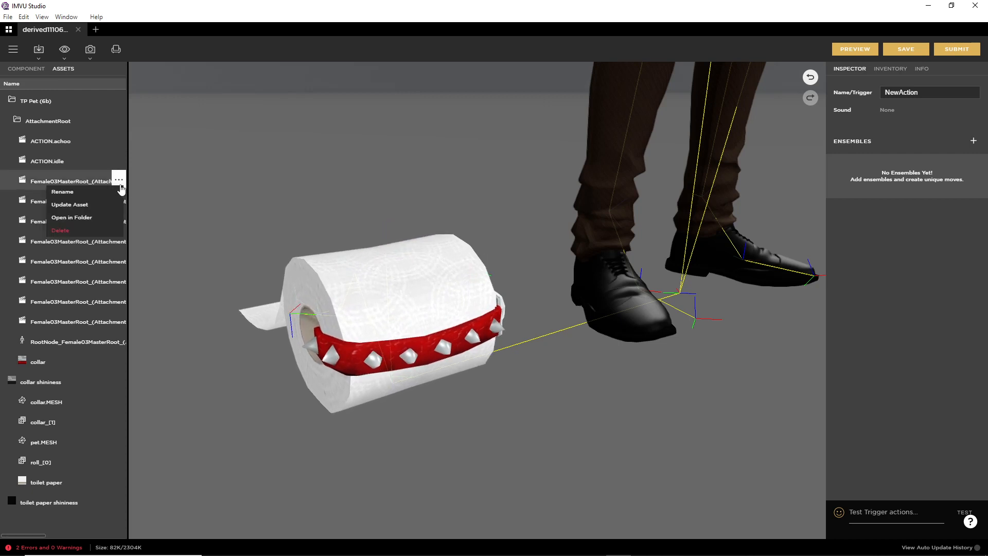
pyautogui.click(91, 193)
pyautogui.click(432, 305)
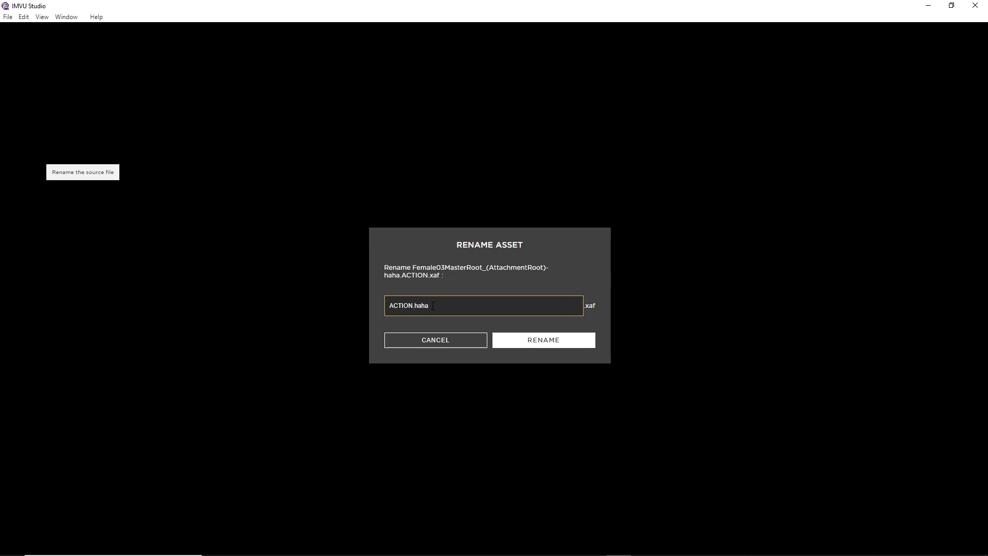
pyautogui.click(524, 340)
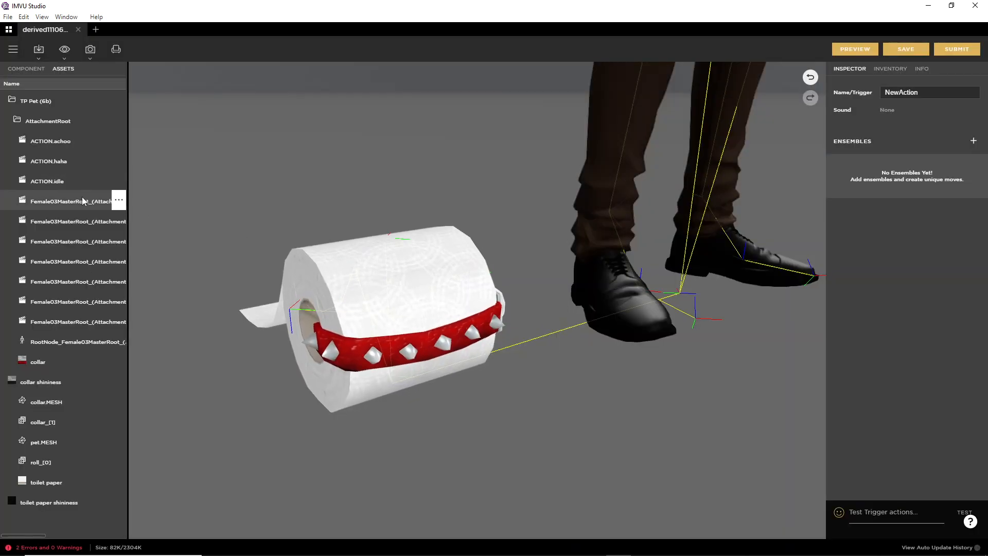
# Rename the animation asset Female03MasterRoot_(AttachmentRoot)-happy.ACTION.xaf as ACTION.happy
pyautogui.click(117, 202)
pyautogui.click(95, 210)
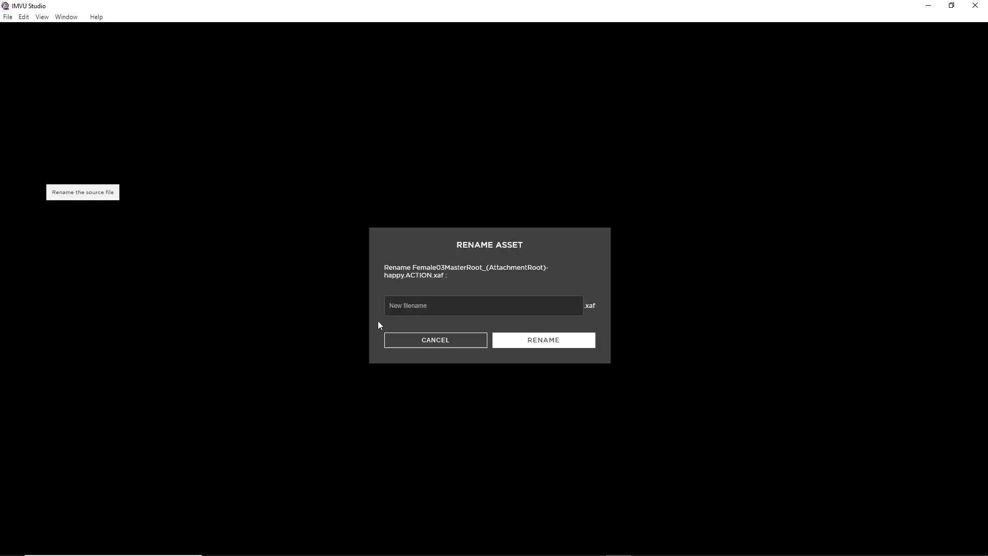
pyautogui.click(431, 307)
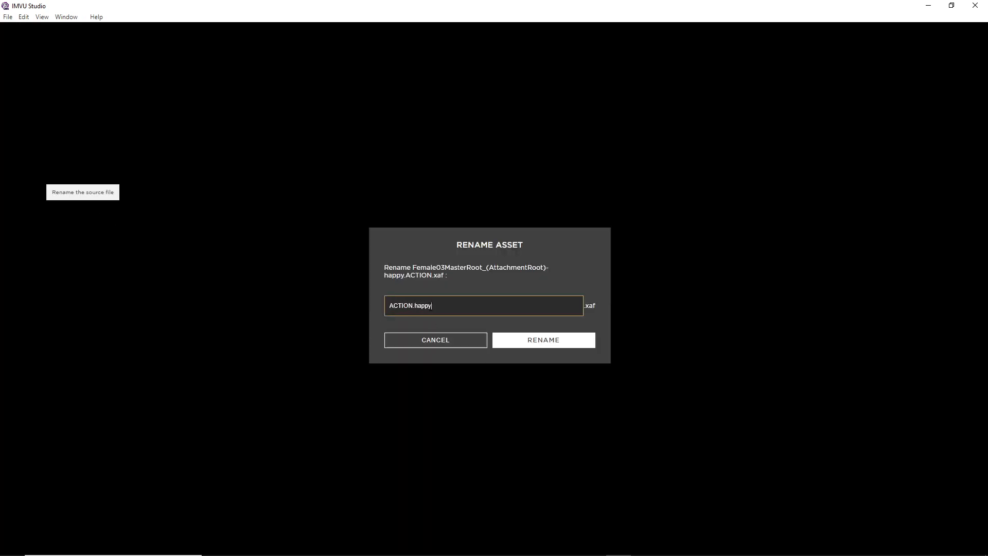
pyautogui.click(525, 341)
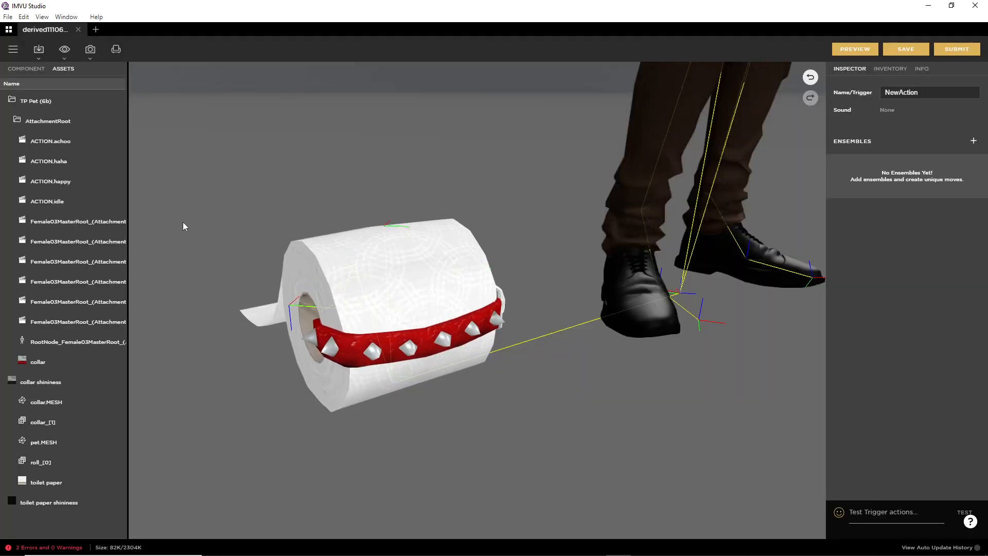
# Rename the animation asset Female03MasterRoot_(AttachmentRoot)-huh.ACTION.xaf as ACTION.huh
pyautogui.click(118, 219)
pyautogui.click(67, 232)
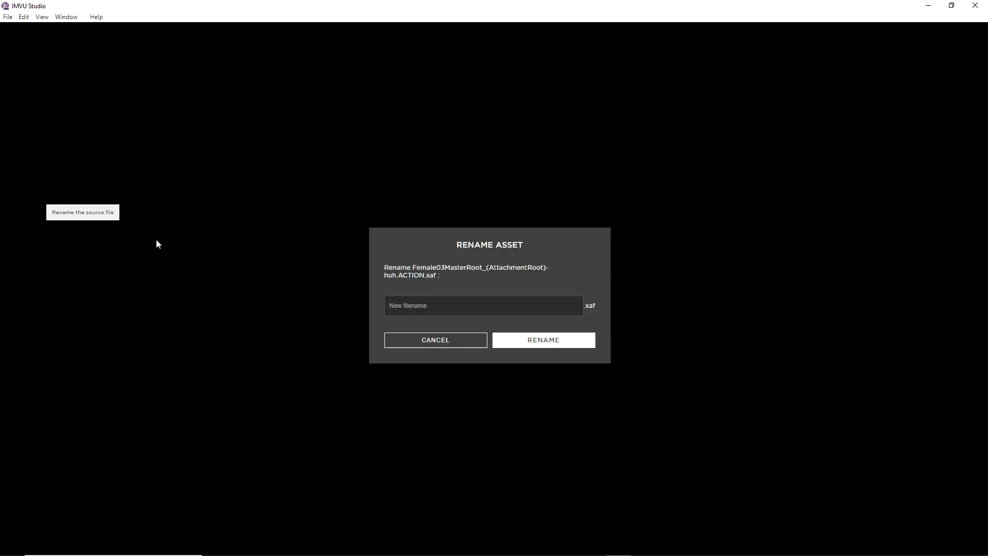
pyautogui.click(439, 309)
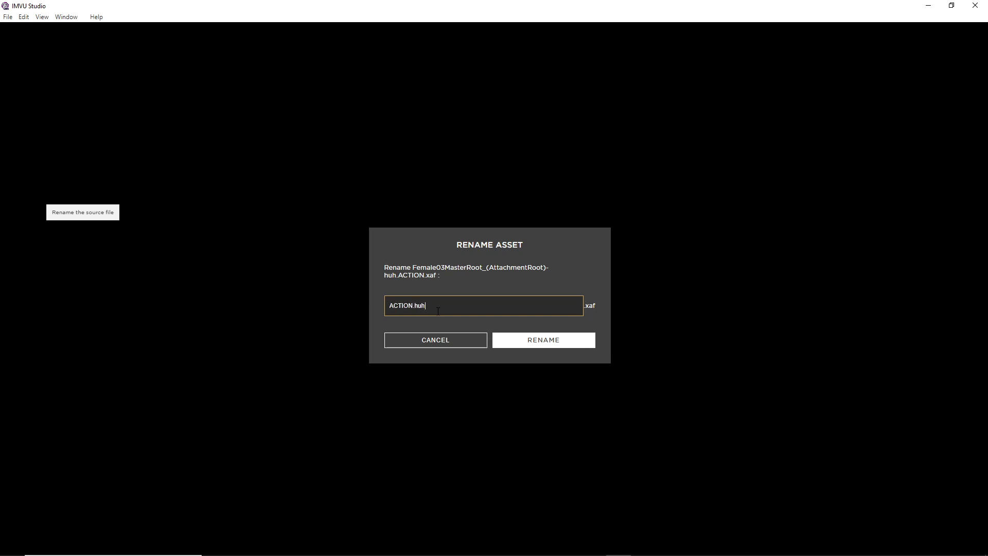
pyautogui.click(539, 341)
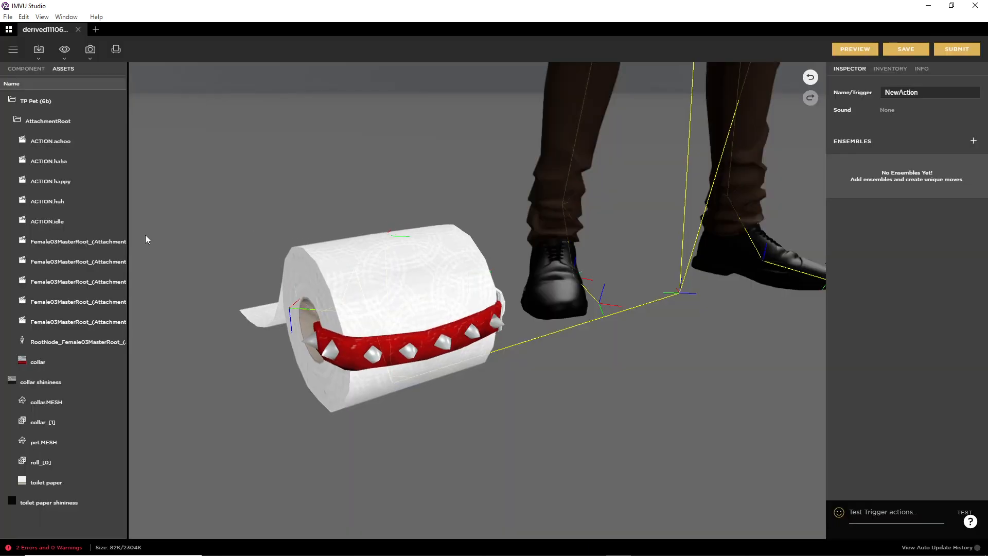
# Rename the animation asset Female03MasterRoot_(AttachmentRoot)-jump.ACTION.xaf as ACTION.jump
pyautogui.click(119, 241)
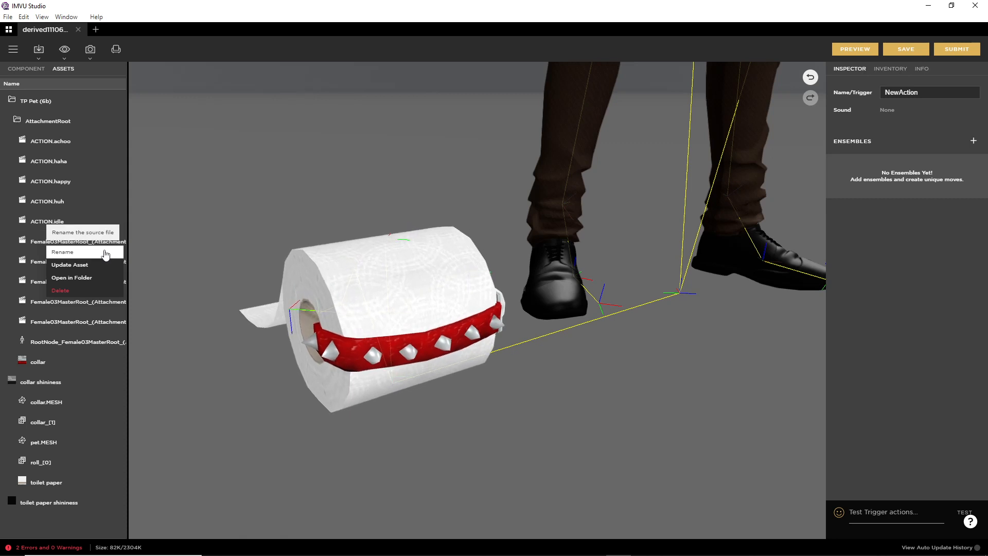
pyautogui.click(64, 252)
pyautogui.click(446, 307)
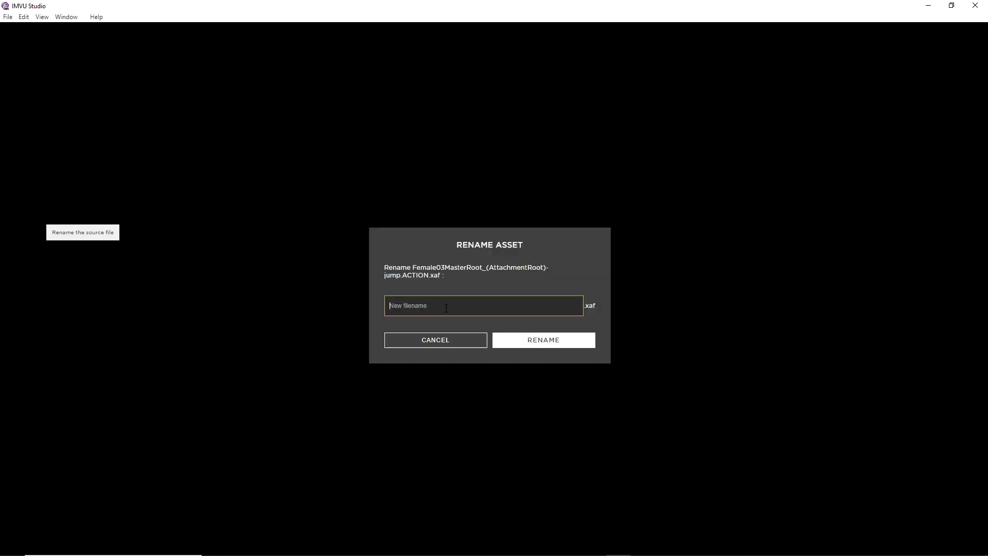
pyautogui.write('ACTION.jump')
pyautogui.click(538, 341)
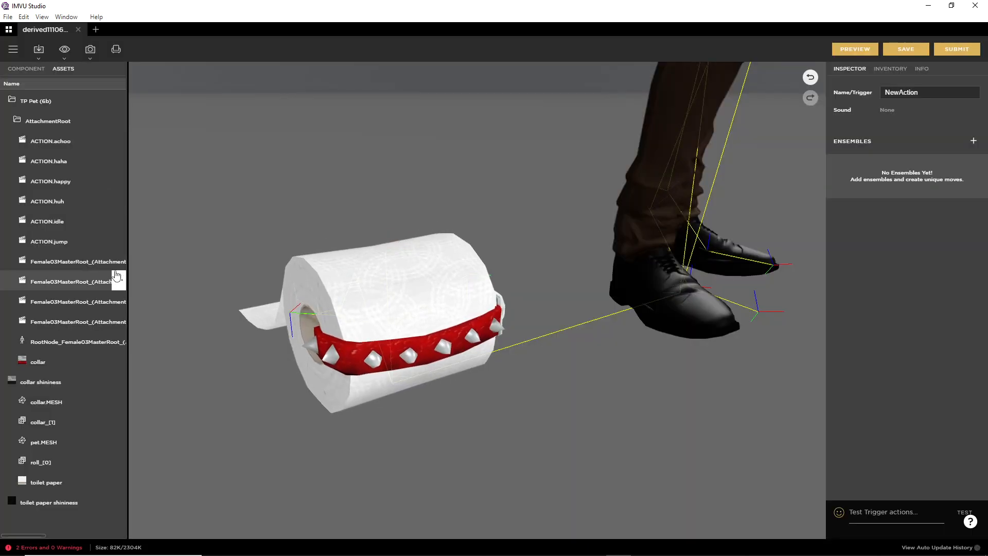
# Rename the animation asset Female03MasterRoot_(AttachmentRoot)-no.ACTION.xaf as ACTION.no
pyautogui.click(119, 263)
pyautogui.click(110, 272)
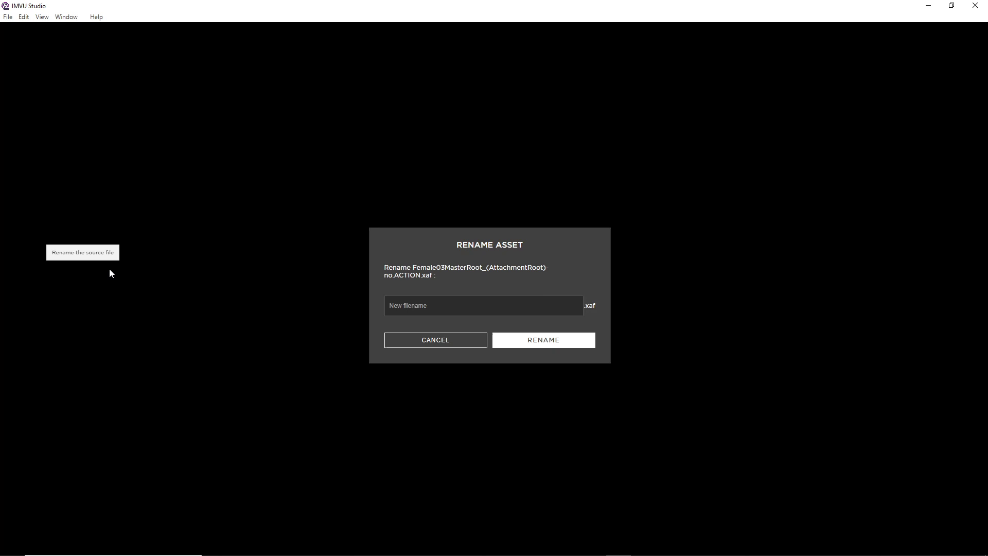
pyautogui.click(425, 307)
pyautogui.write('ACTION.no')
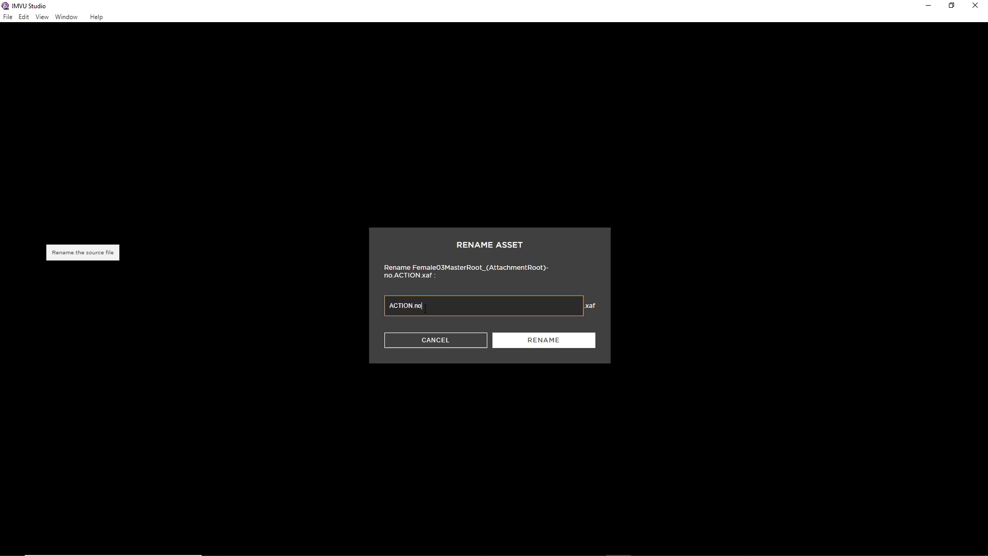
pyautogui.click(539, 340)
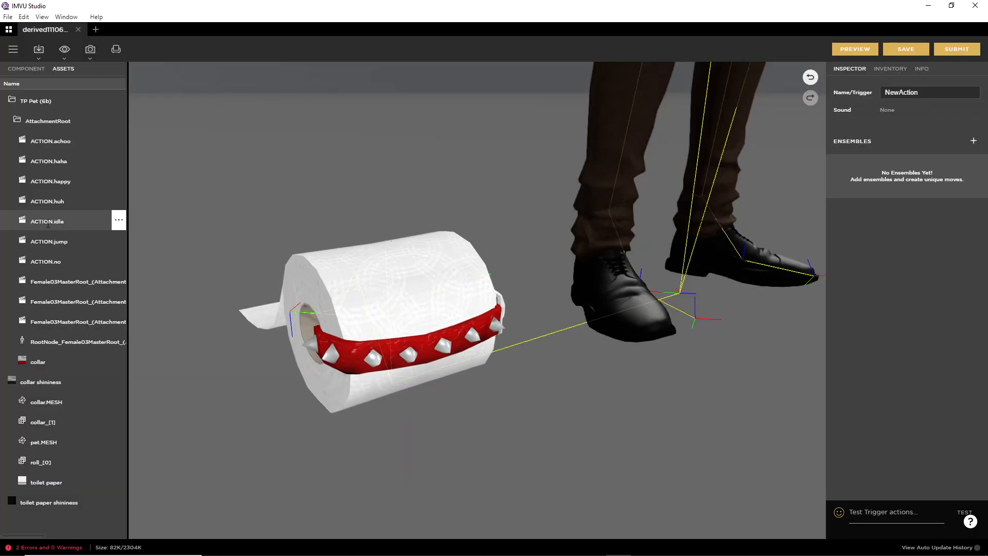
# Rename the animation asset Female03MasterRoot_(AttachmentRoot)-sad.ACTION.xaf as ACTION.sad
pyautogui.click(118, 283)
pyautogui.click(67, 293)
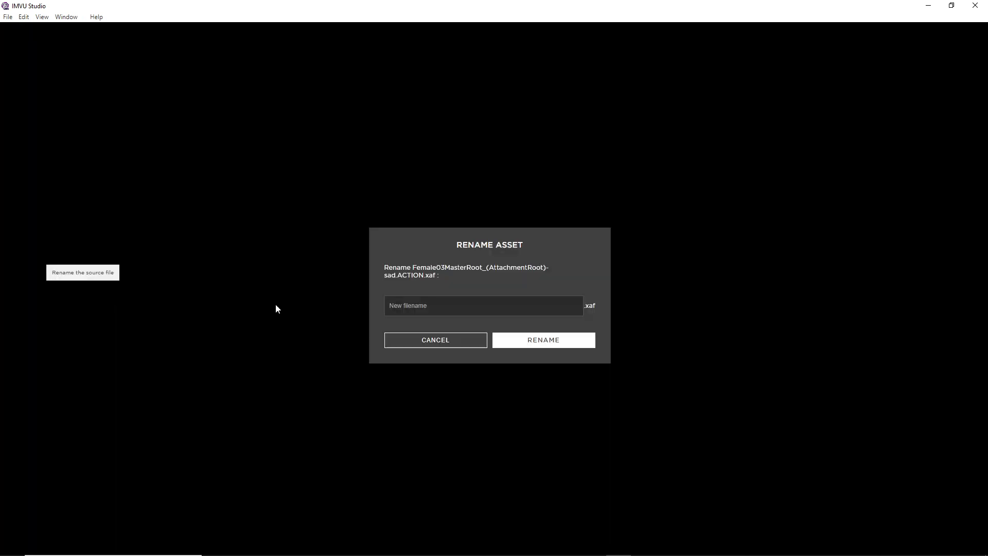
pyautogui.click(440, 308)
pyautogui.write('ACTION.sad')
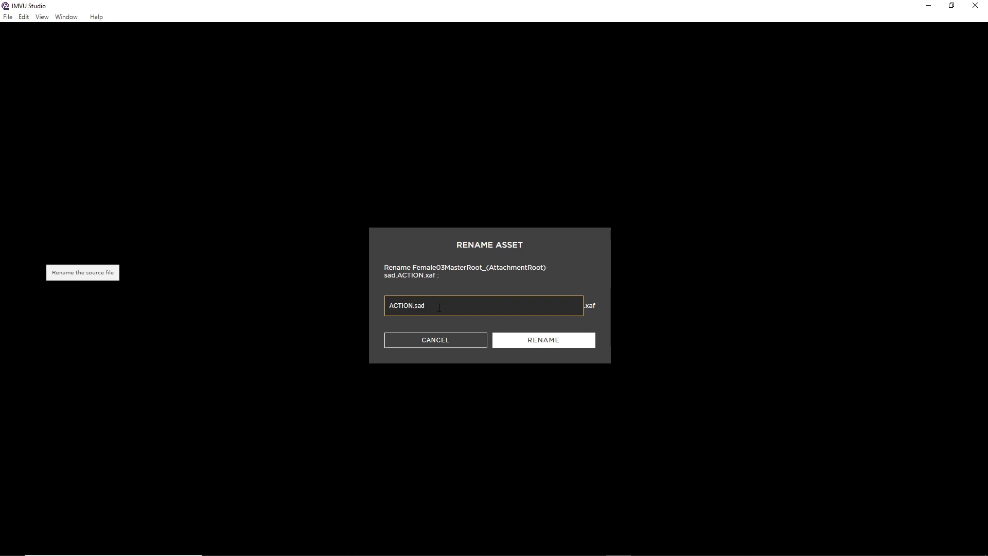
pyautogui.click(544, 344)
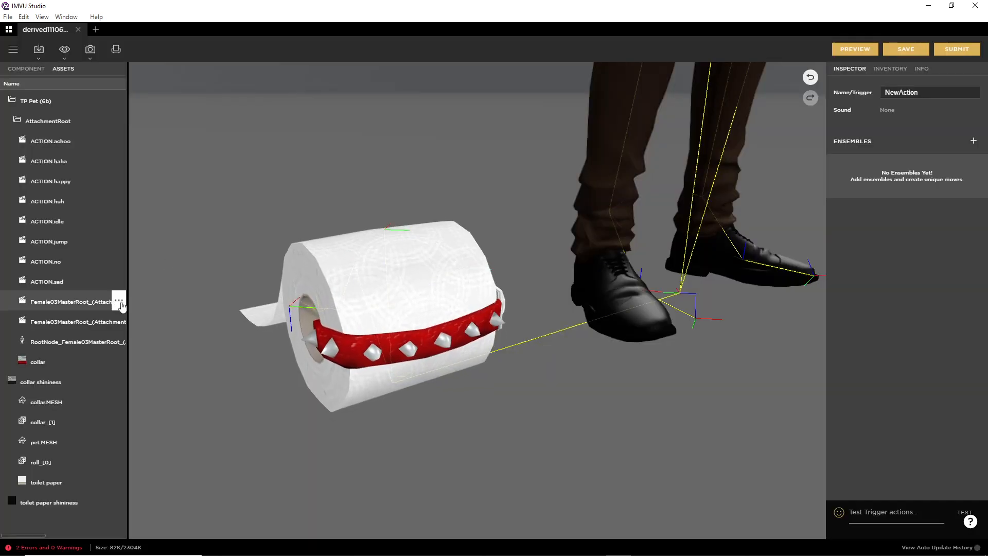
# Rename the animation asset Female03MasterRoot_(AttachmentRoot)-walk.ACTION.xaf as ACTION.walk
pyautogui.click(118, 301)
pyautogui.click(118, 310)
pyautogui.click(403, 307)
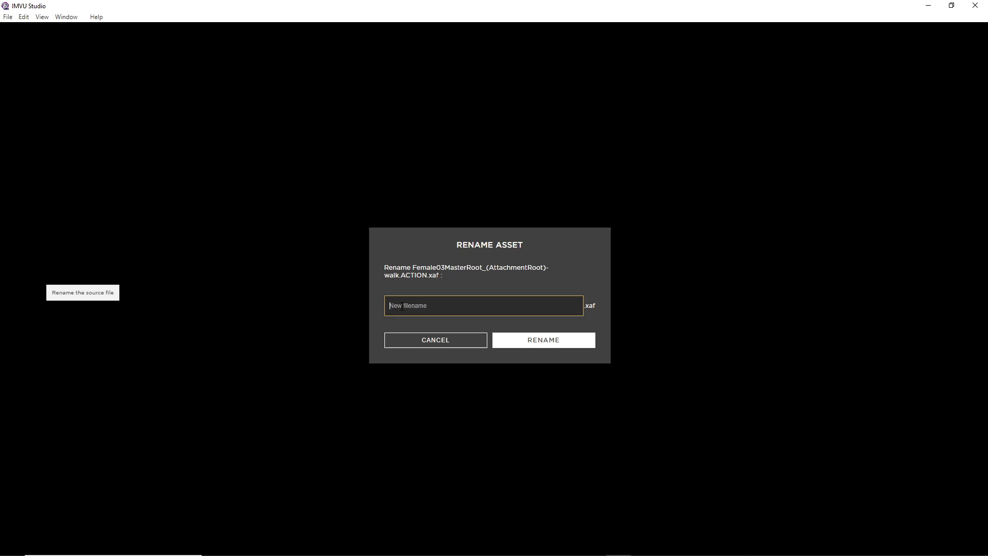
pyautogui.write('ACTION.walk')
pyautogui.click(540, 340)
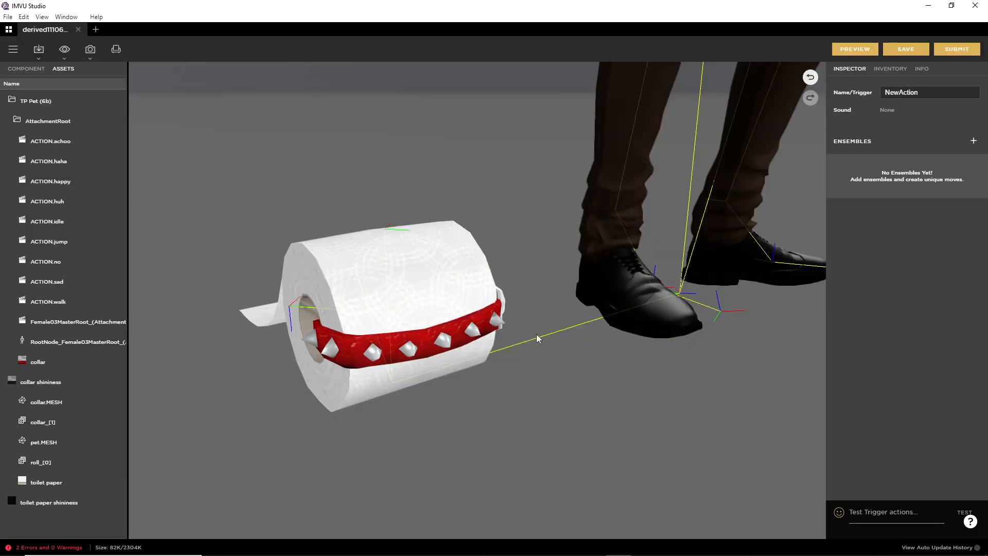
# Rename the animation asset Female03MasterRoot_(AttachmentRoot)-yes.ACTION.xaf as ACTION.yes
pyautogui.click(118, 322)
pyautogui.click(109, 337)
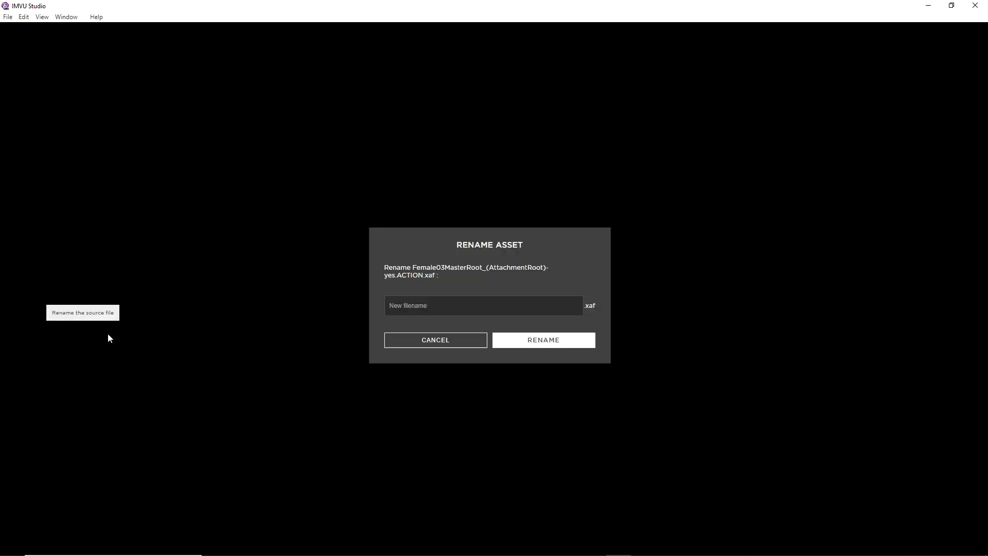
pyautogui.click(437, 310)
pyautogui.write('ACTIO')
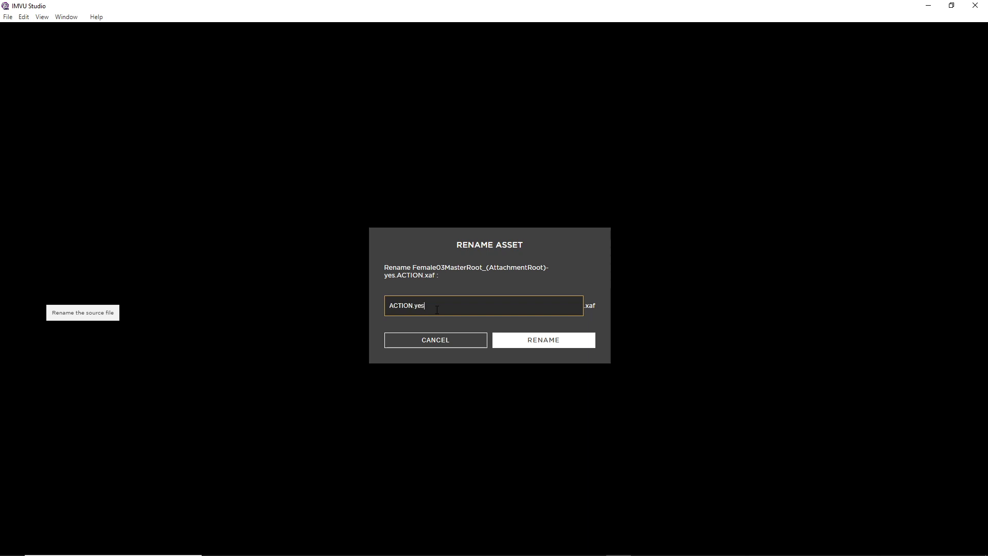
pyautogui.write('N.yes')
pyautogui.click(536, 340)
# Rename the RootNode skeleton asset with the .xsf extension as SKELTON.rig
pyautogui.click(119, 342)
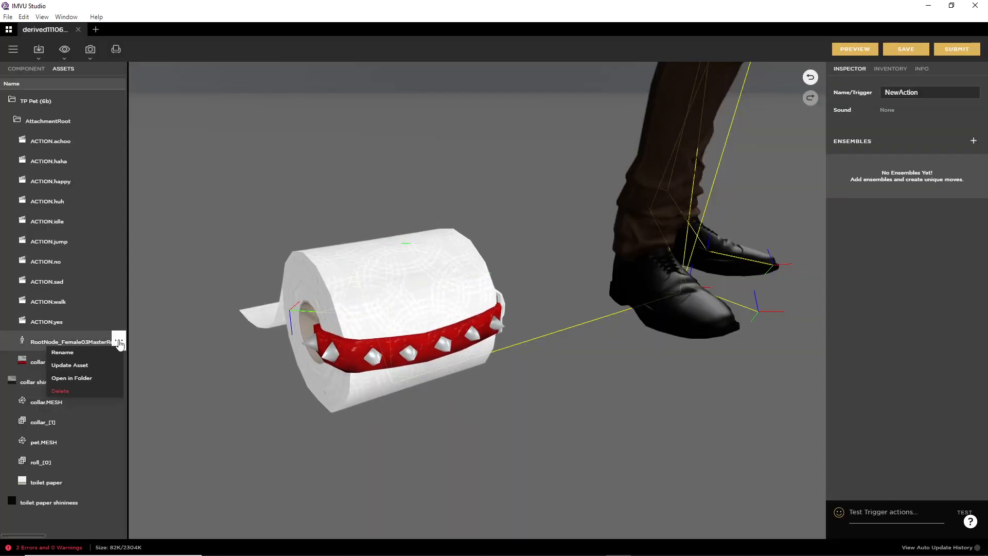
pyautogui.click(64, 351)
pyautogui.click(436, 316)
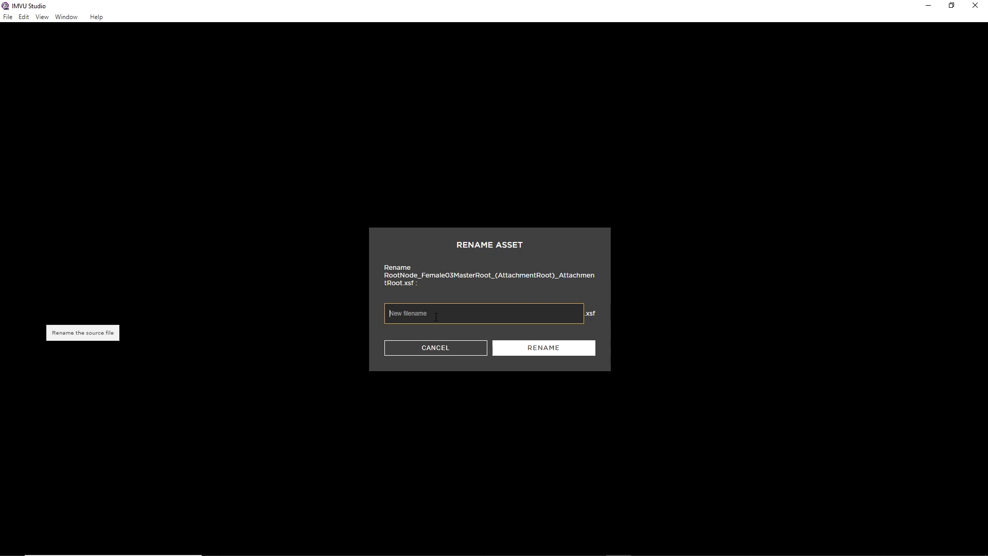
pyautogui.write('r')
pyautogui.press('BackSpace')
pyautogui.press('BackSpace')
pyautogui.write('SKELTON')
pyautogui.click(515, 349)
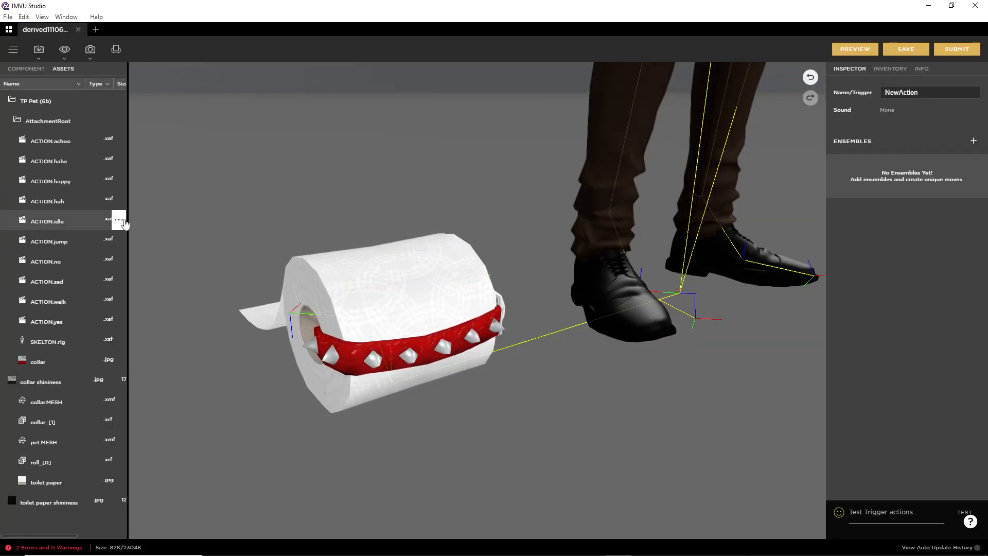
# Rename the mesh asset collar.MESH.xmf as MESH.collar
pyautogui.moveTo(128, 224); pyautogui.dragTo(260, 229)
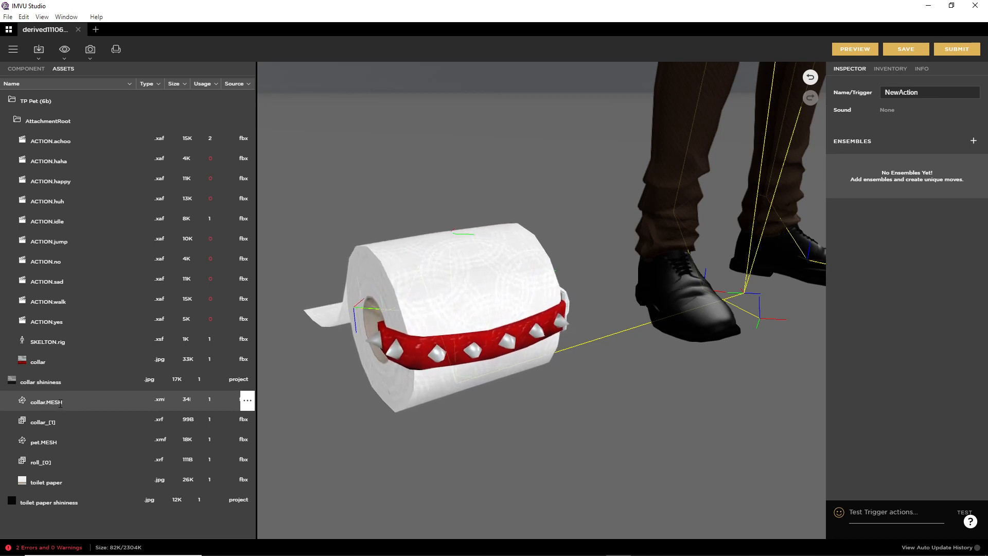
pyautogui.click(248, 399)
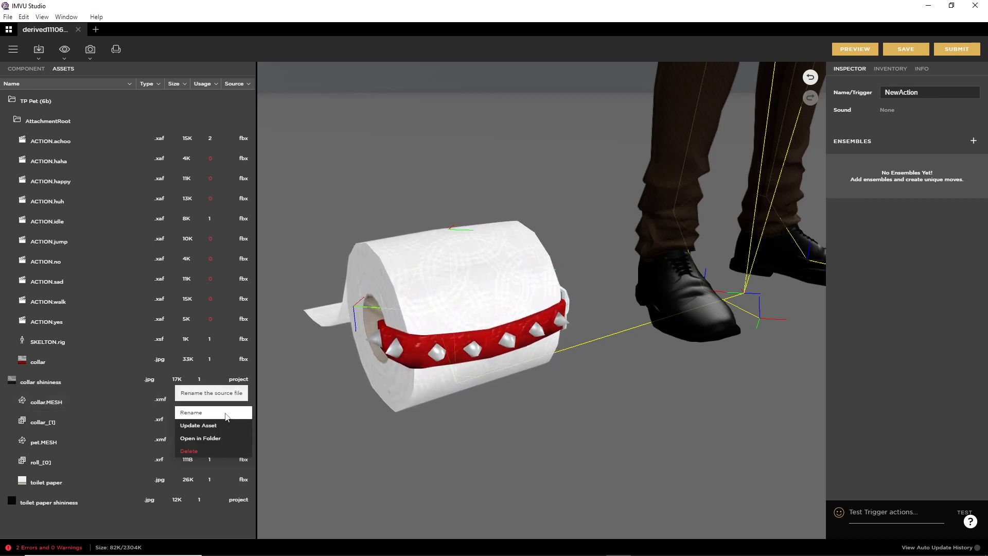
pyautogui.click(226, 414)
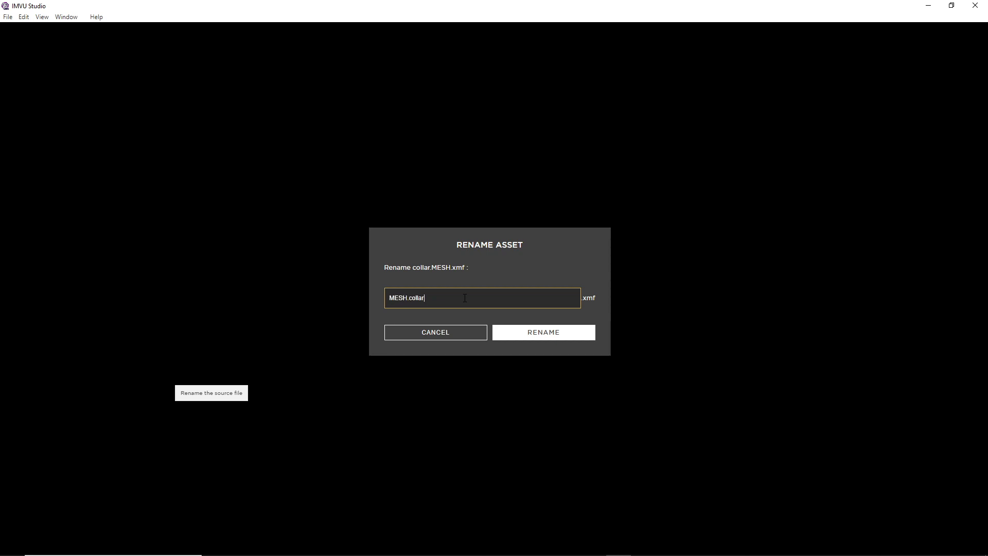
pyautogui.click(539, 334)
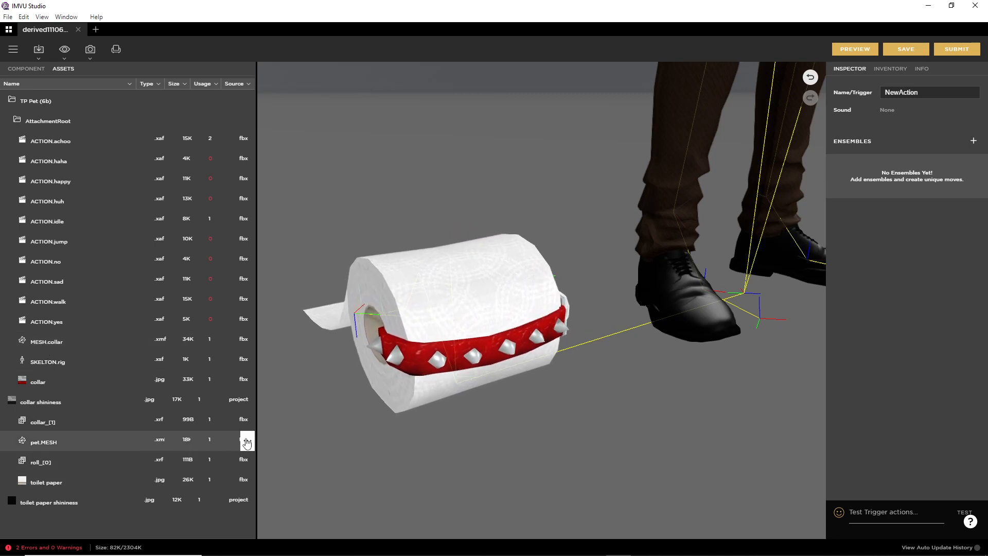
# Rename the mesh asset pet.MESH.xmf as MESH.pet
pyautogui.click(246, 443)
pyautogui.click(216, 453)
pyautogui.click(494, 294)
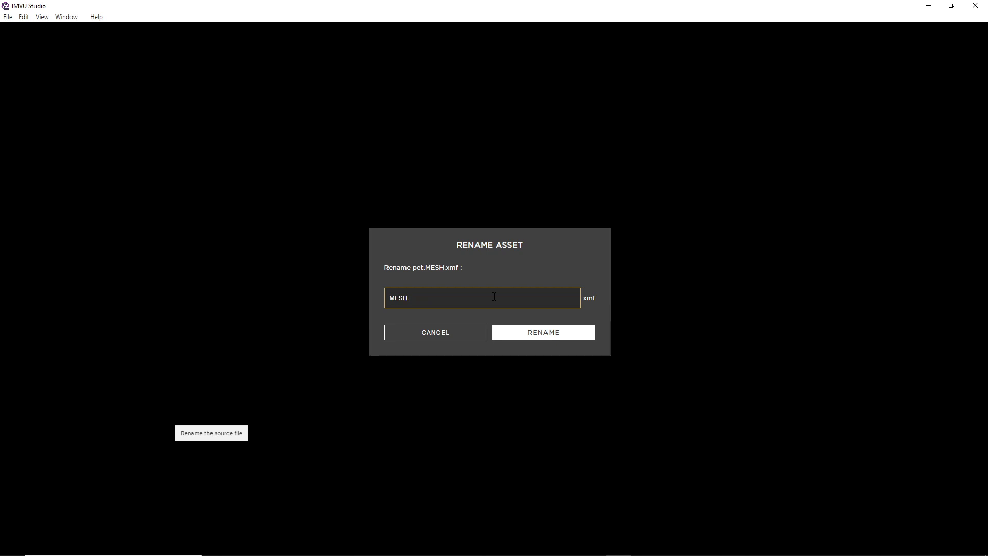
pyautogui.click(537, 334)
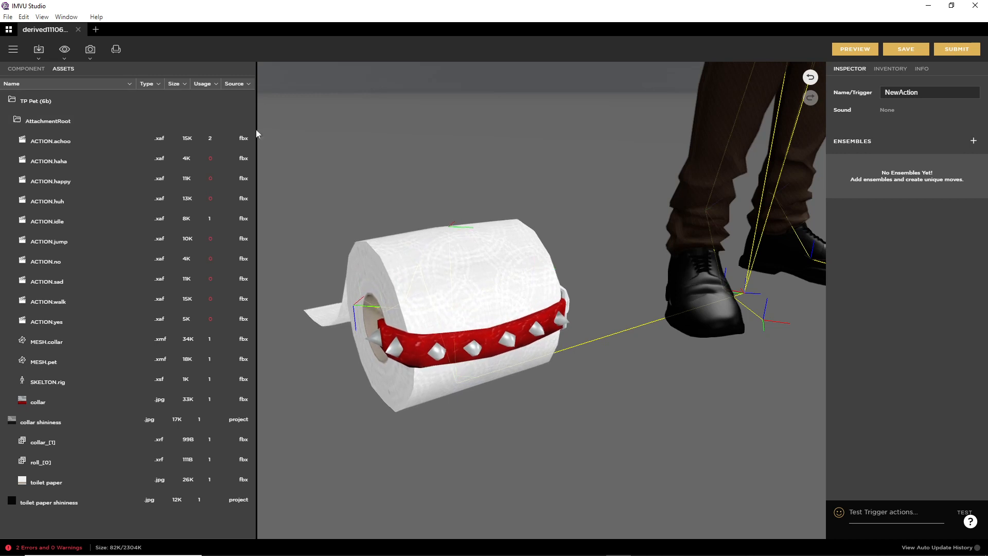
pyautogui.moveTo(258, 129); pyautogui.dragTo(76, 125)
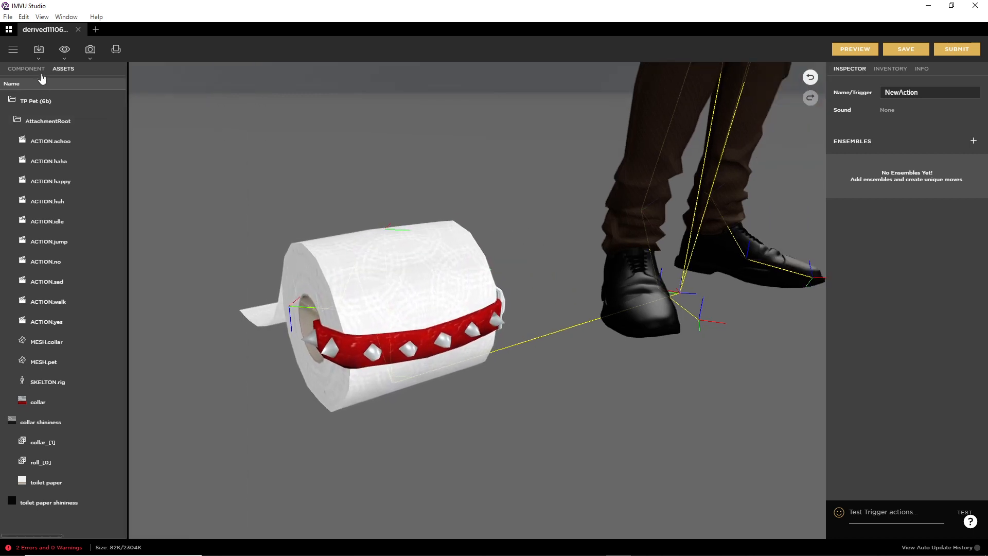
pyautogui.click(26, 68)
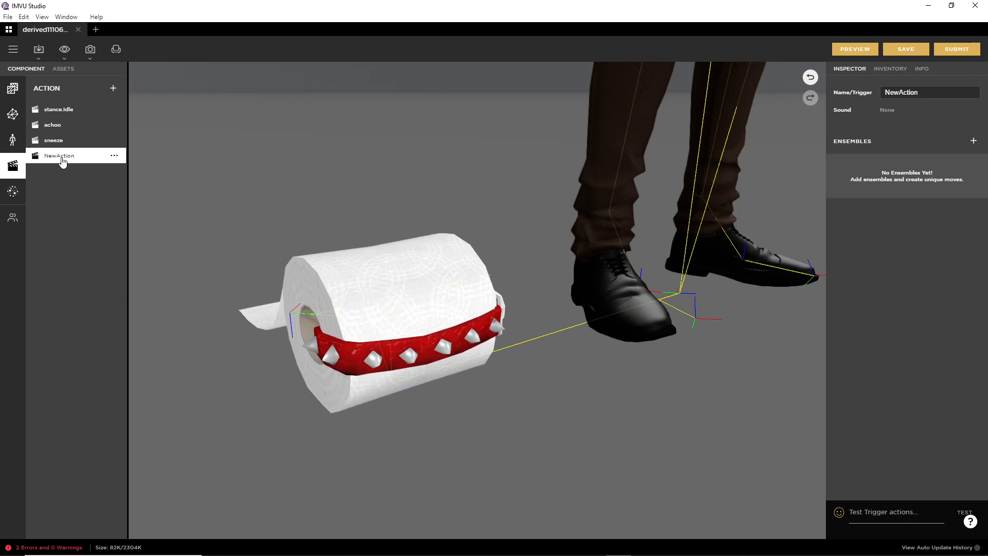
pyautogui.click(114, 111)
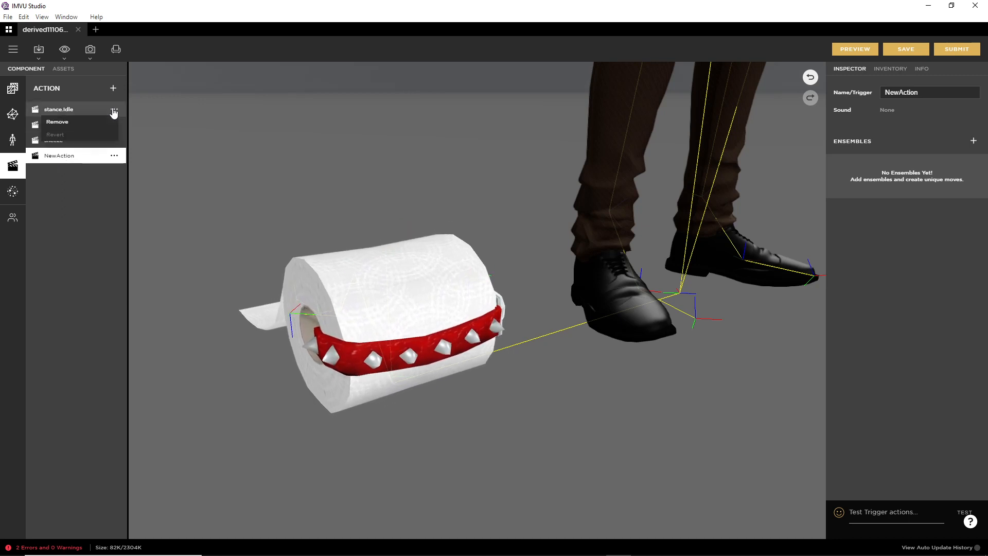
pyautogui.click(64, 70)
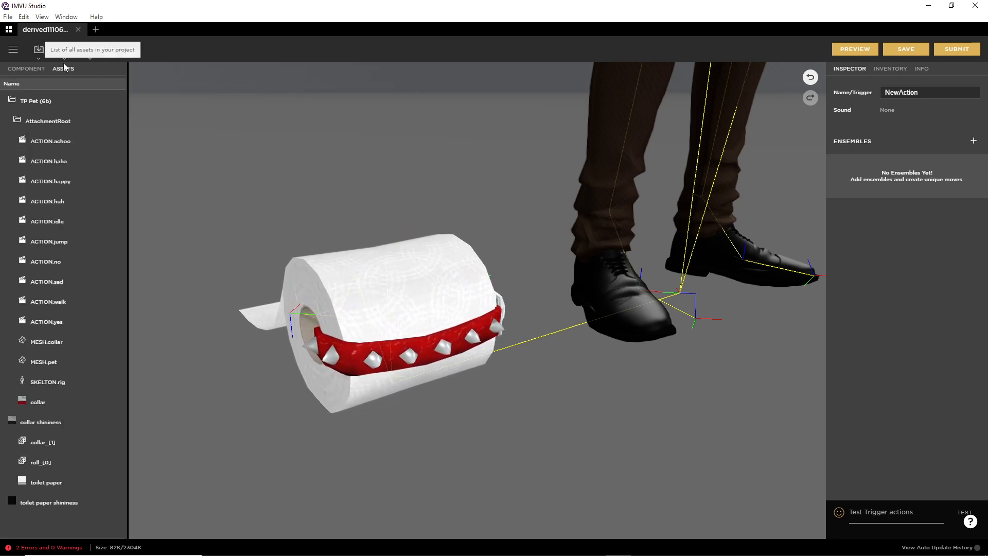
pyautogui.click(119, 263)
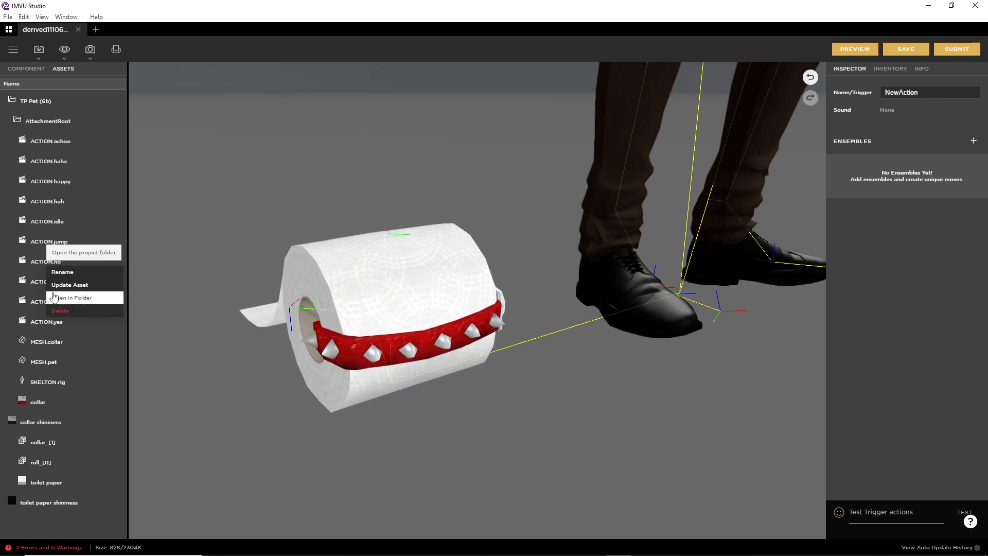
# Set the trigger name of the NewAction action to no and add an ensemble using the ACTION.no.xaf skeletal animation
pyautogui.click(31, 69)
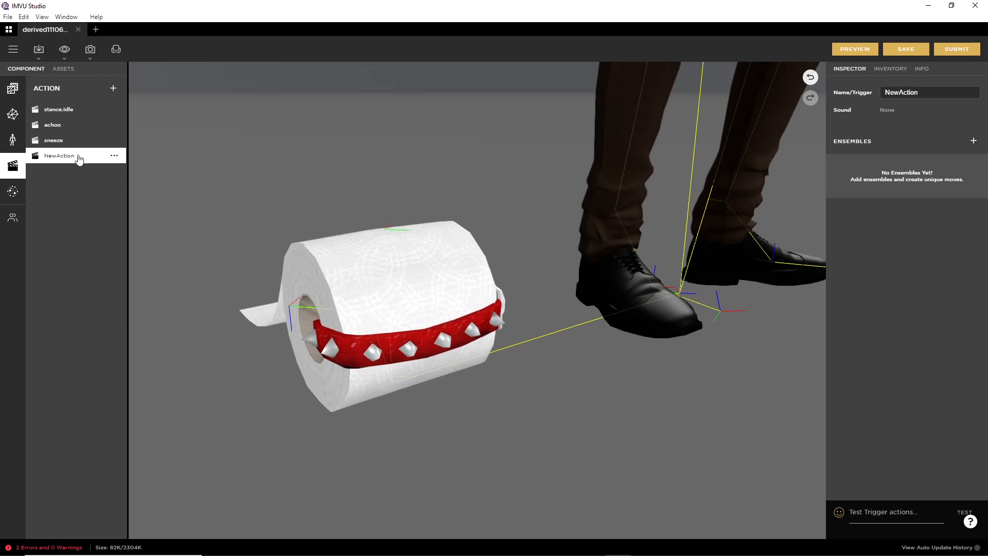
pyautogui.click(922, 94)
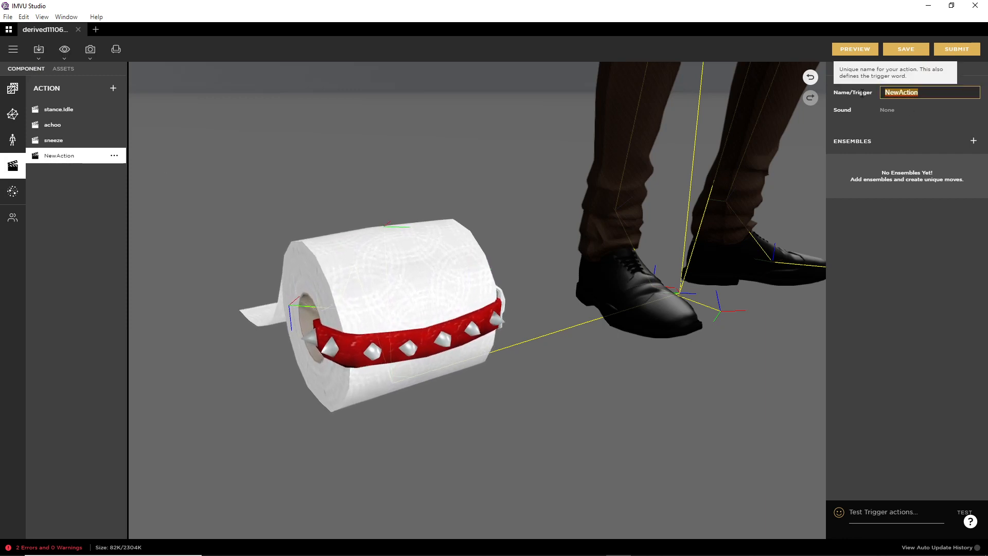
pyautogui.write('no')
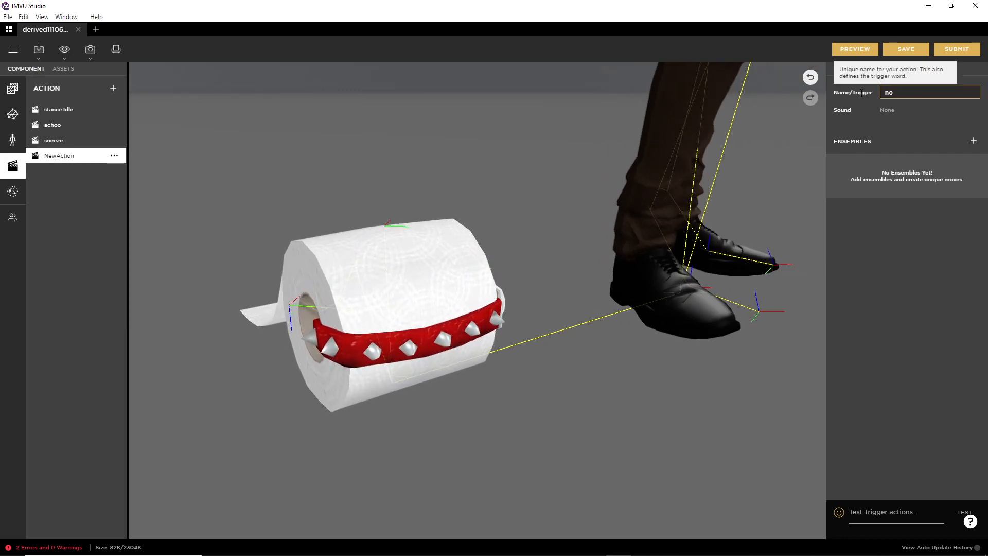
pyautogui.click(973, 140)
pyautogui.click(799, 190)
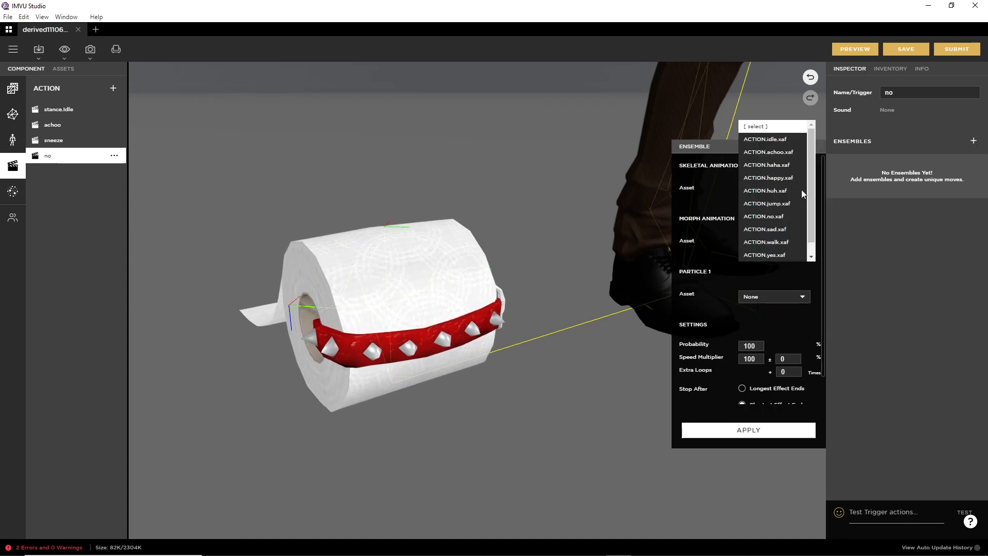
pyautogui.click(784, 218)
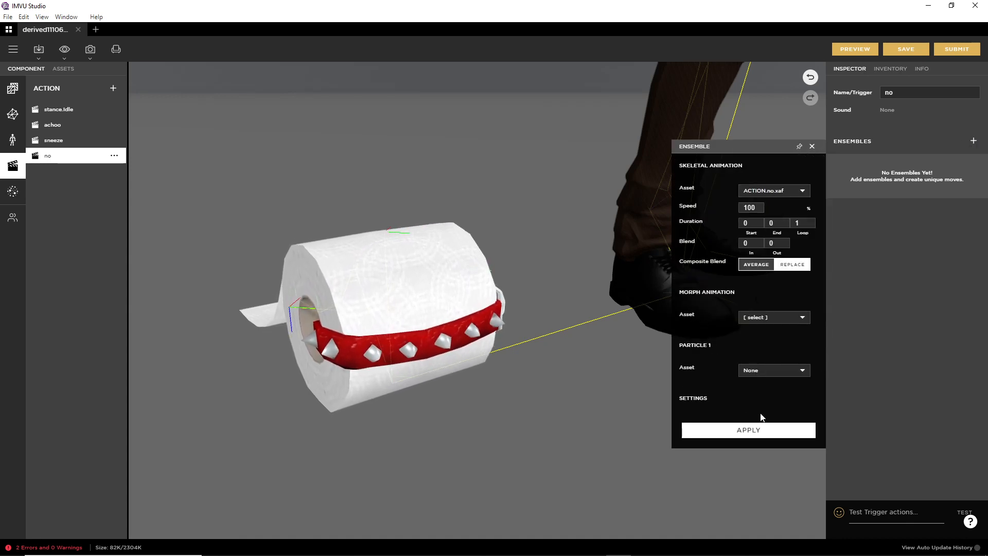
pyautogui.click(752, 430)
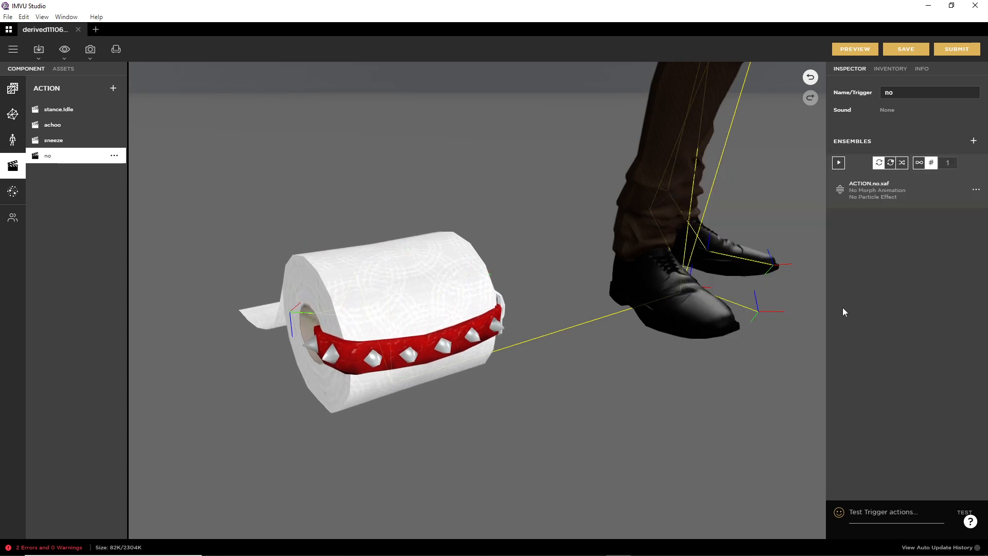
# Apply the changes to the preview and test the trigger word no on the pet
pyautogui.click(862, 50)
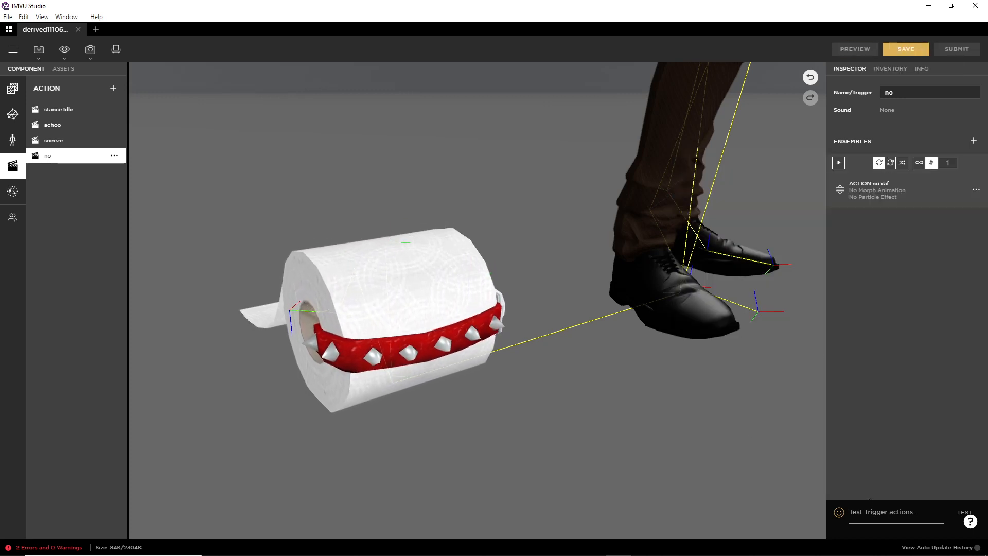
pyautogui.click(878, 512)
pyautogui.write('no')
pyautogui.press('Return')
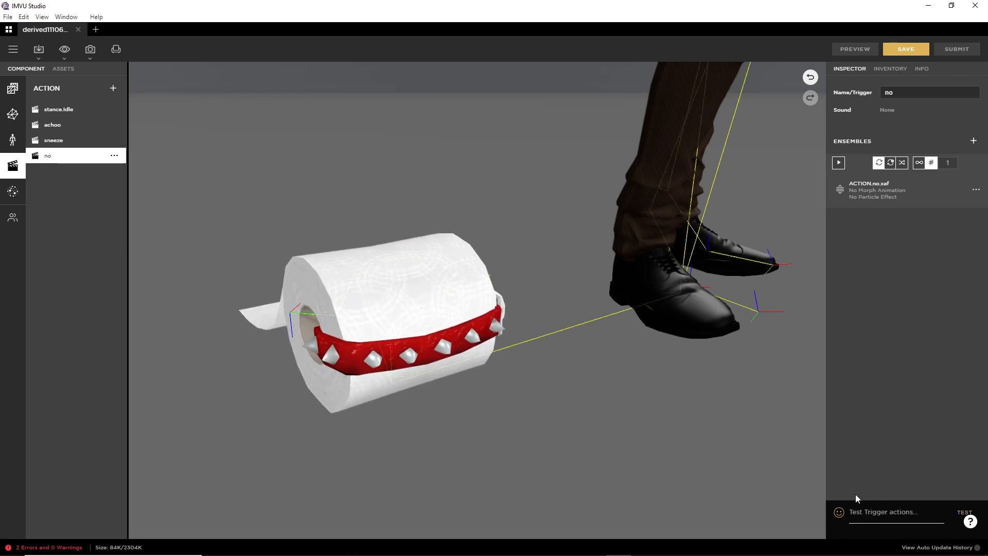
# Create an action with the trigger name nine and add an ensemble using the ACTION.no.xaf skeletal animation
pyautogui.click(113, 88)
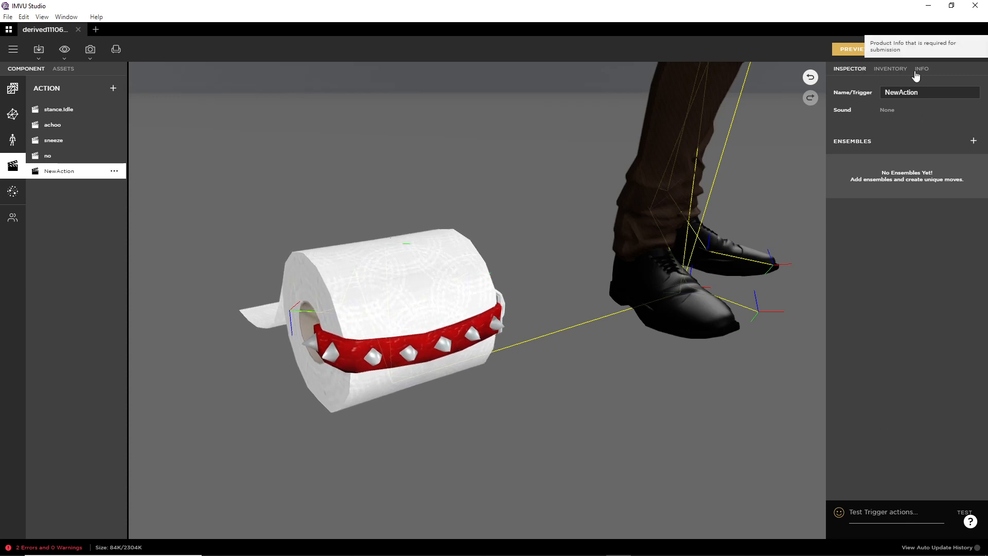
pyautogui.doubleClick(883, 93)
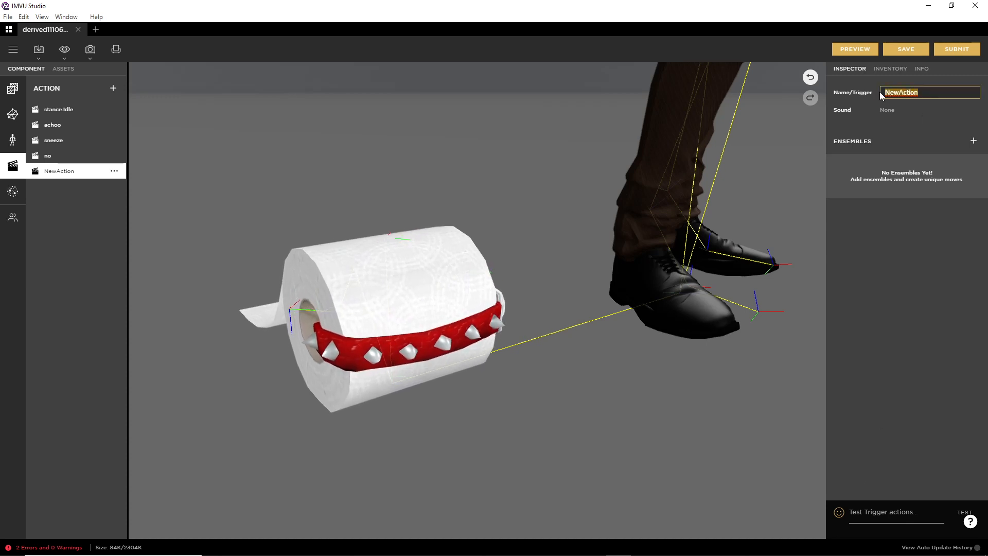
pyautogui.write('nine')
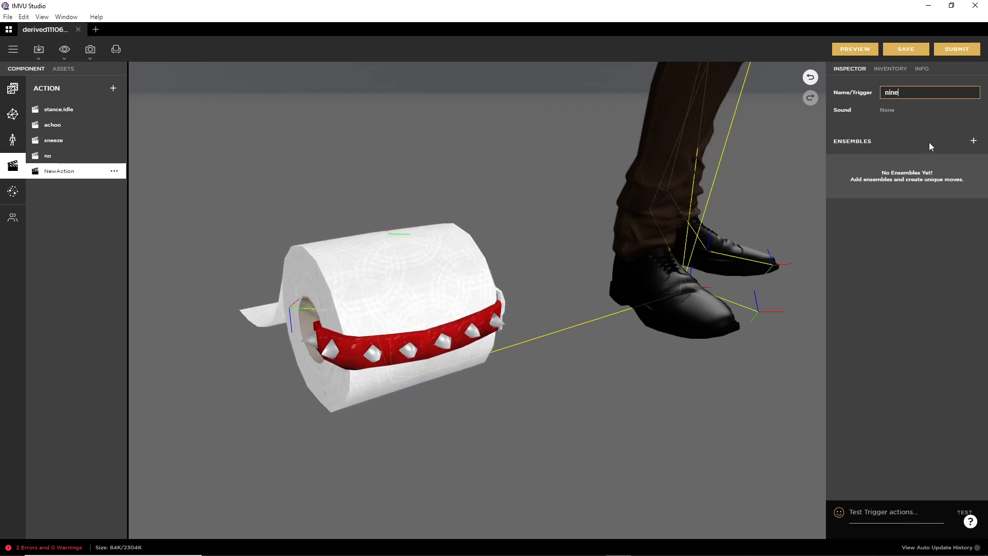
pyautogui.click(973, 141)
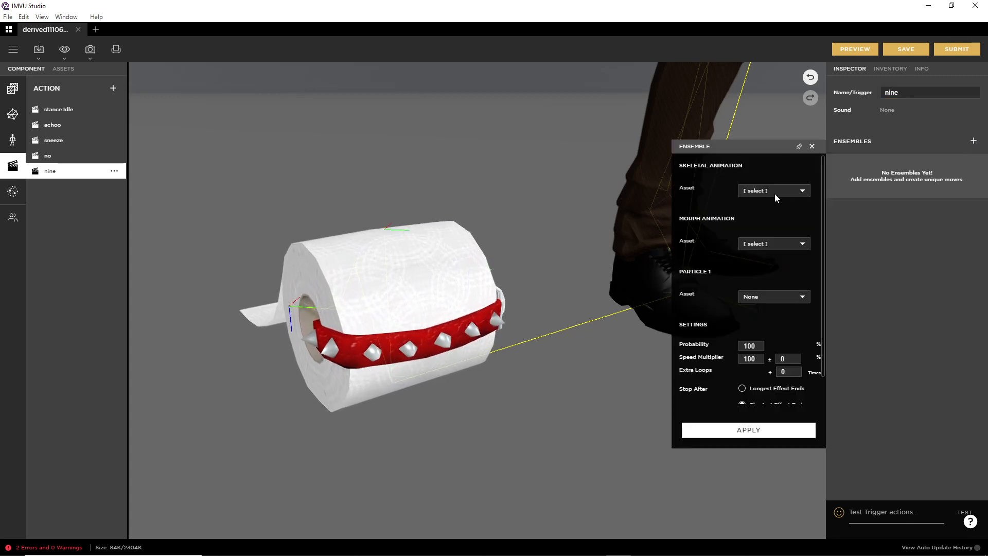
pyautogui.click(774, 188)
pyautogui.scroll(-1, 775, 195)
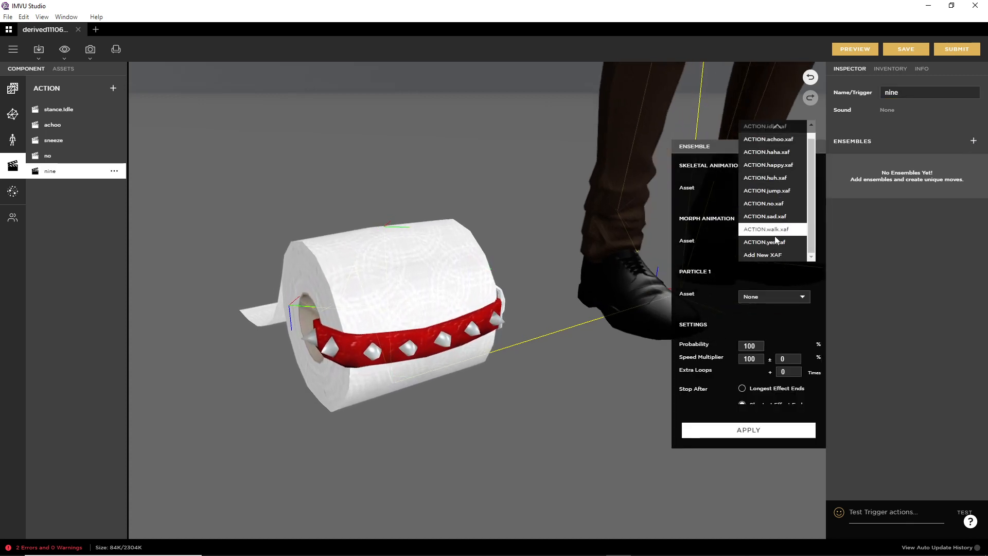
pyautogui.click(782, 204)
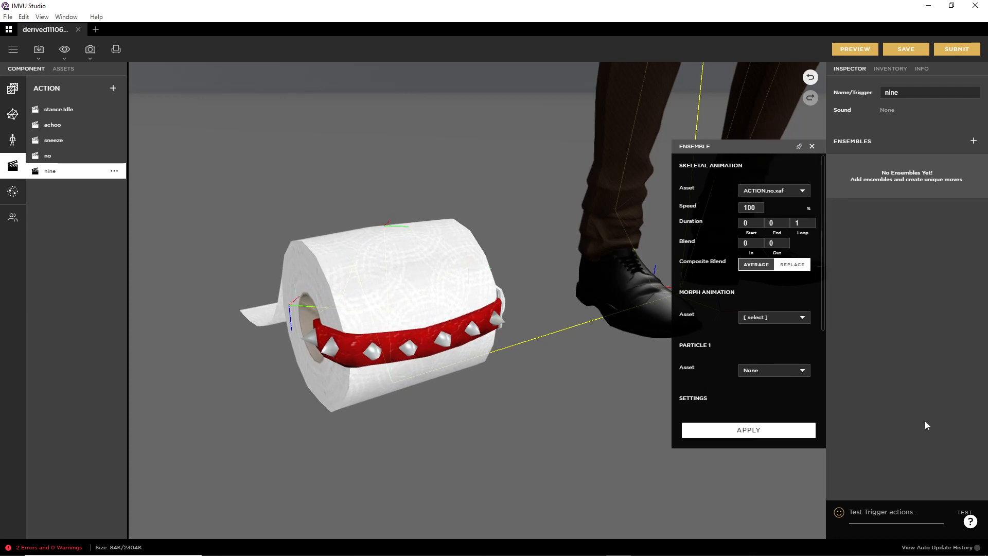
pyautogui.click(750, 431)
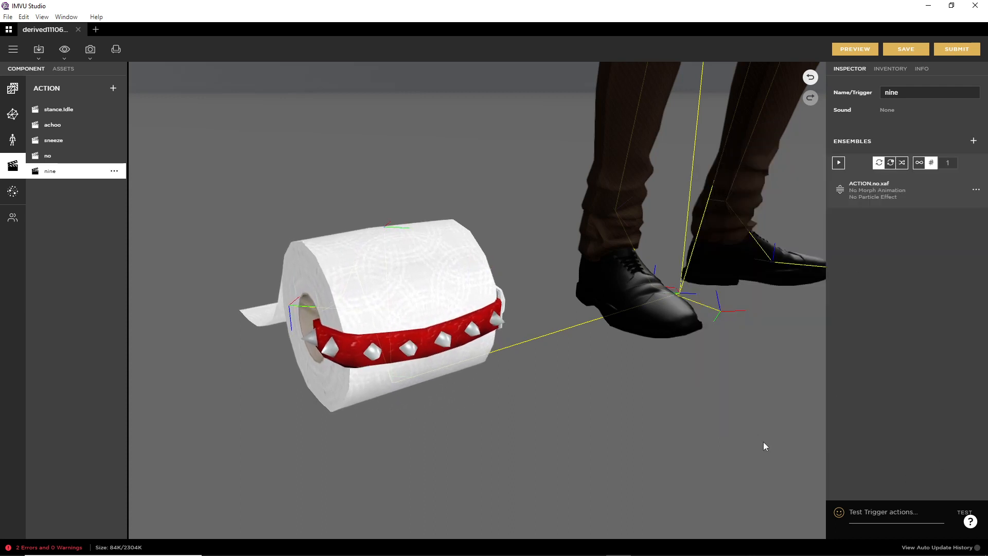
# Test the trigger word nine before and after applying the changes to the preview
pyautogui.click(889, 513)
pyautogui.write('ni')
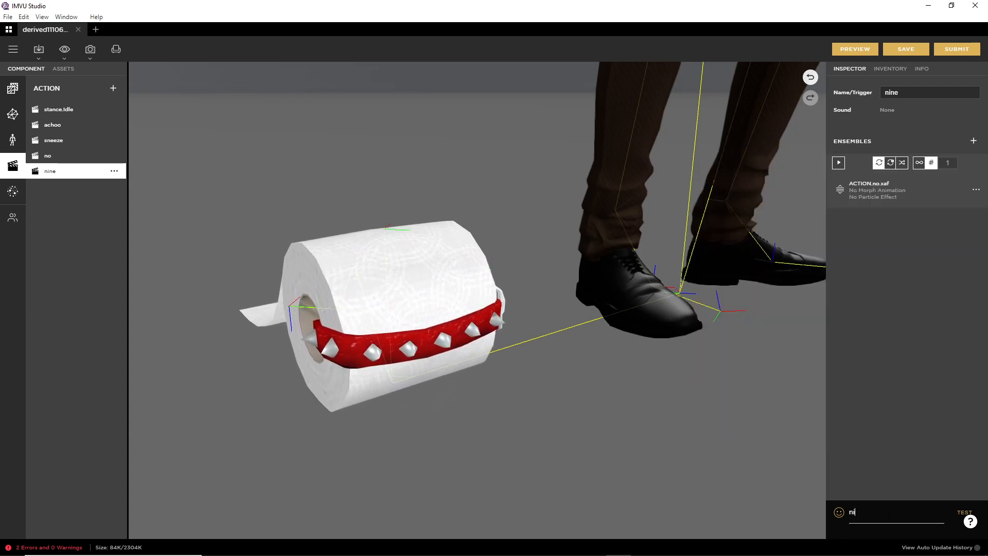
pyautogui.write('ne')
pyautogui.press('Return')
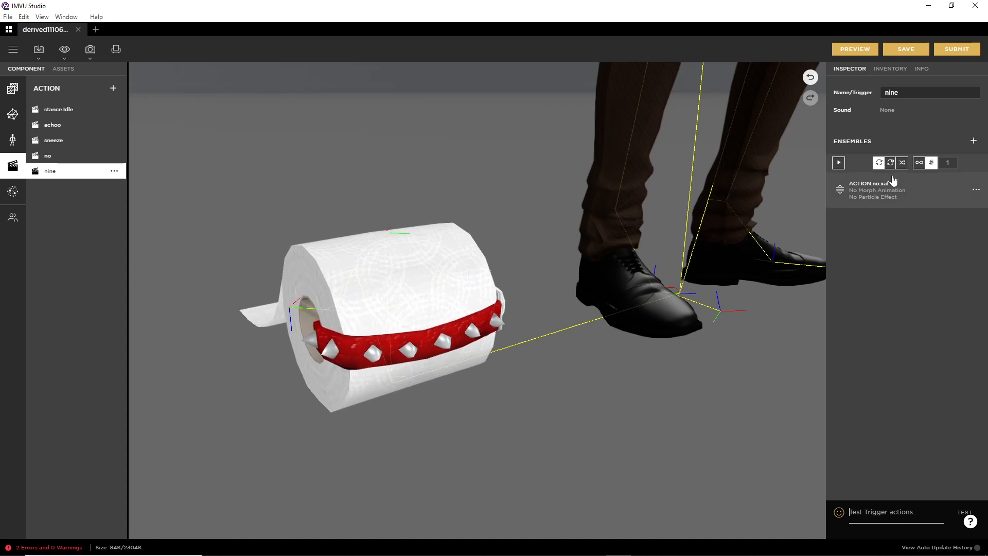
pyautogui.click(857, 50)
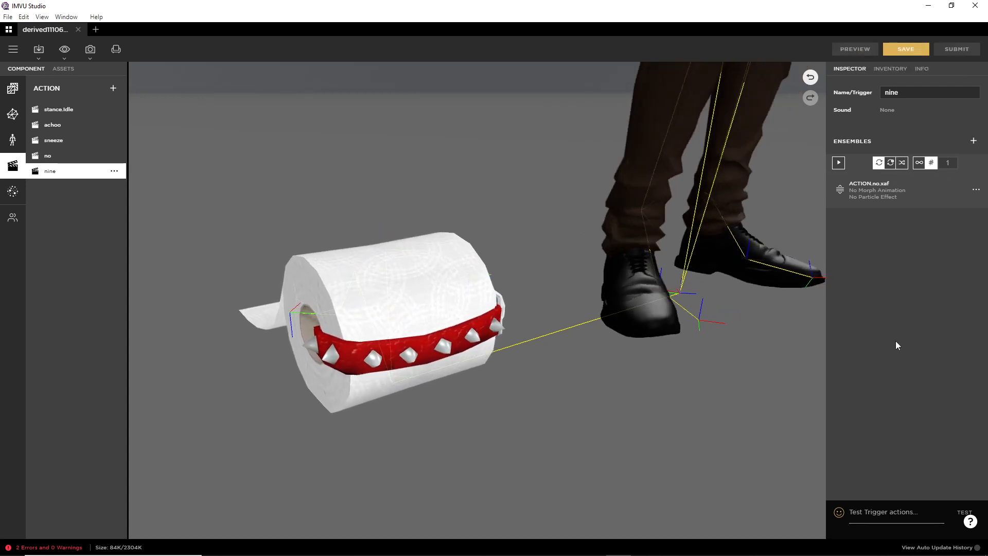
pyautogui.write('nine')
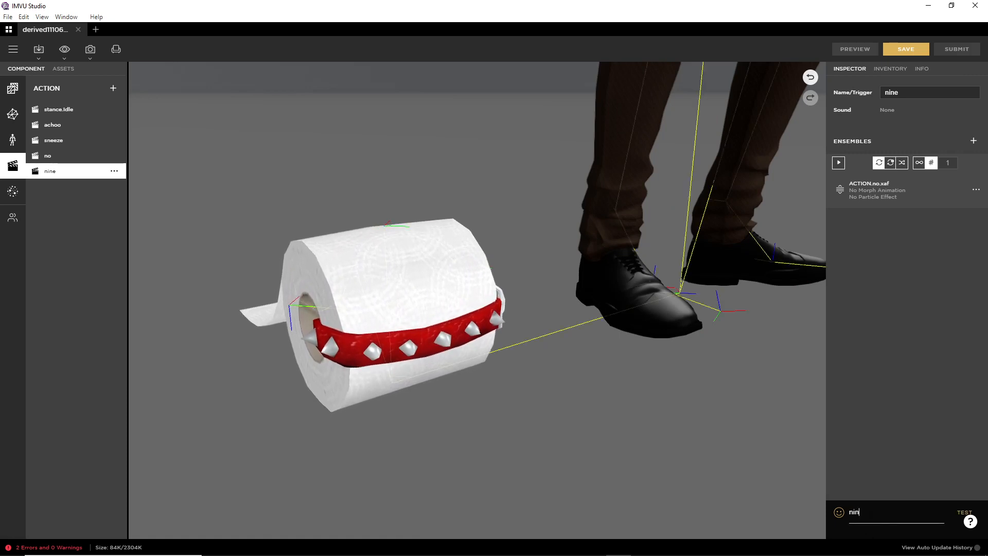
pyautogui.press('Return')
# Create an action with the trigger name never and add an ensemble using the ACTION.no.xaf skeletal animation
pyautogui.click(113, 88)
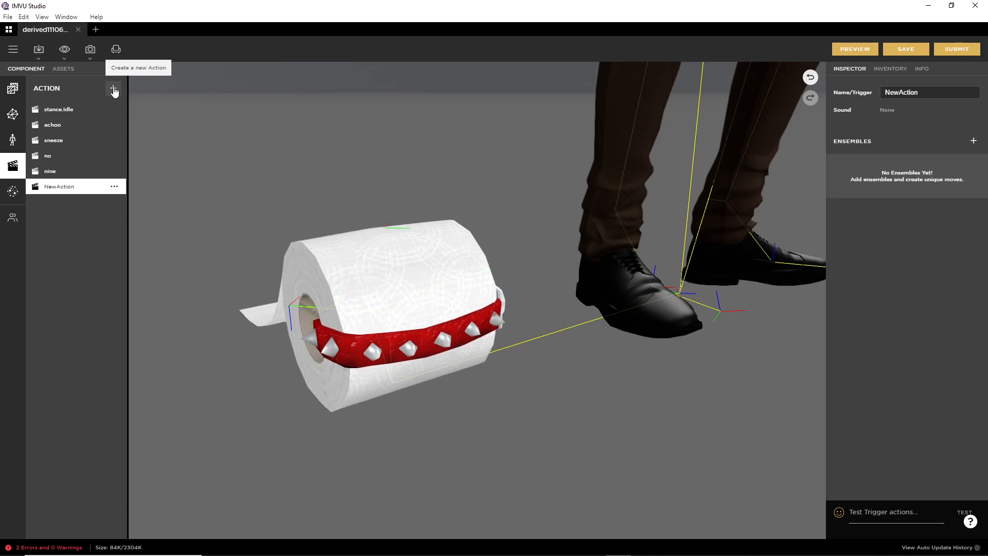
pyautogui.moveTo(925, 93); pyautogui.dragTo(839, 92)
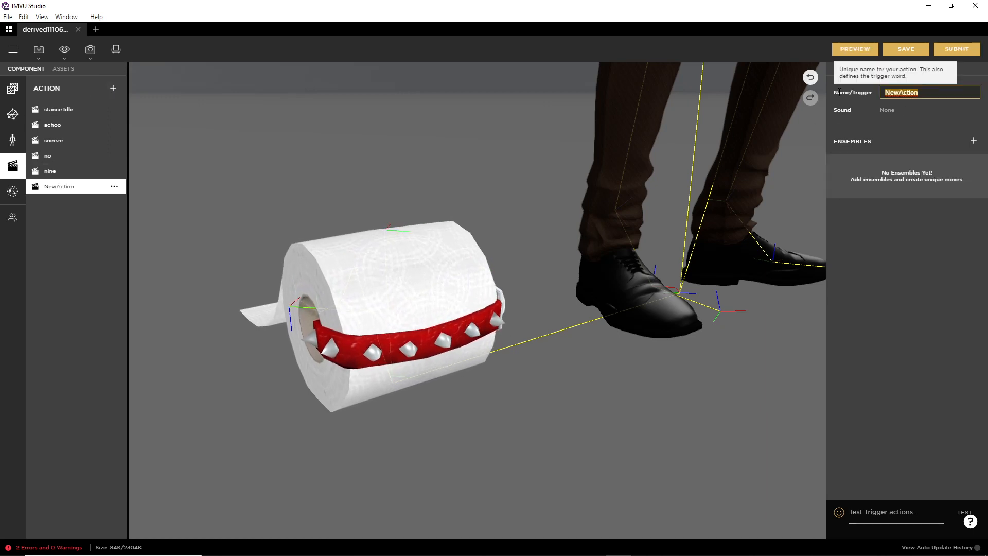
pyautogui.write('never')
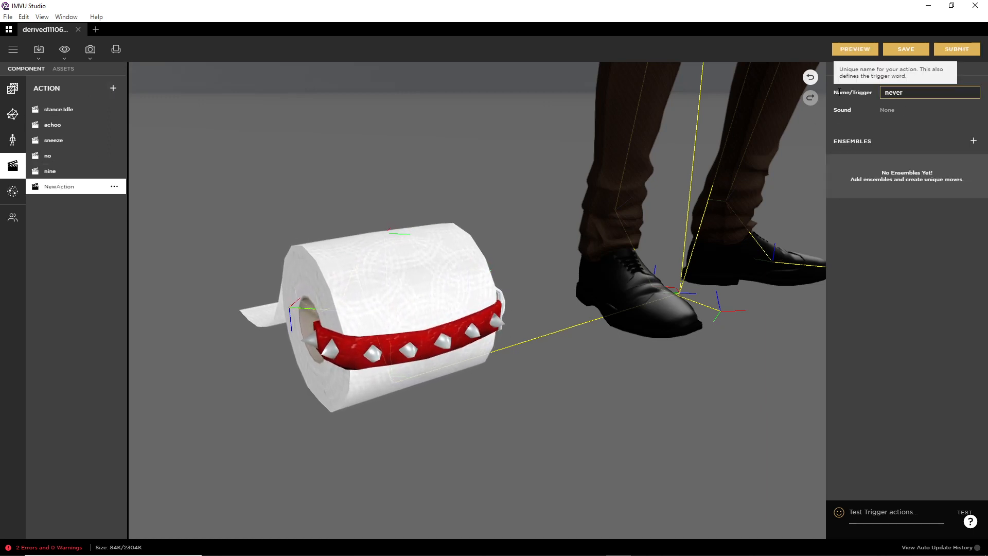
pyautogui.click(973, 141)
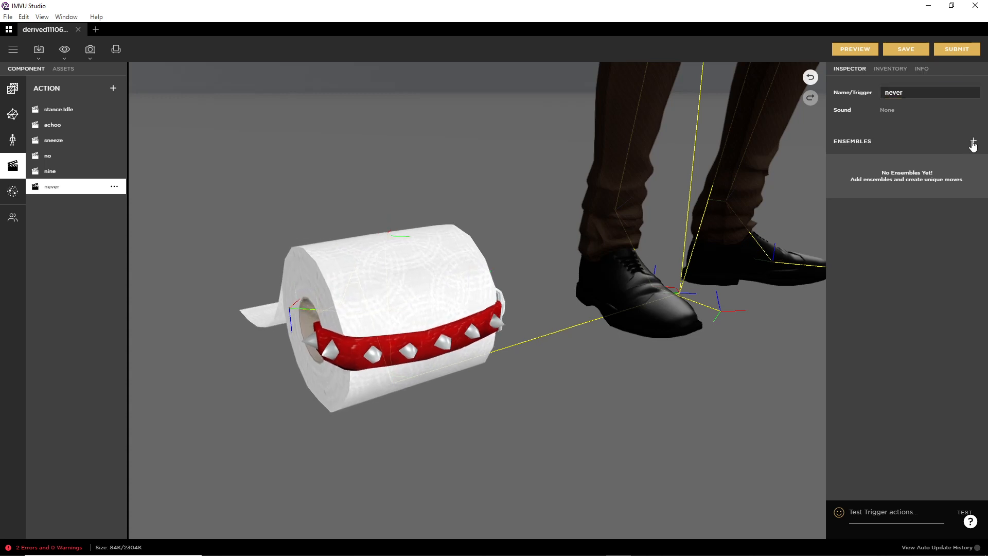
pyautogui.click(762, 191)
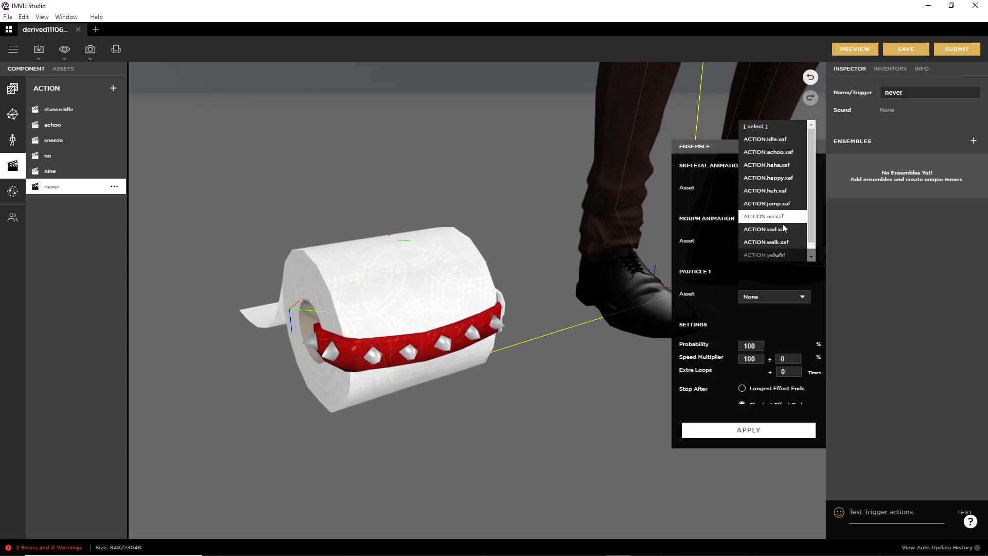
pyautogui.click(773, 220)
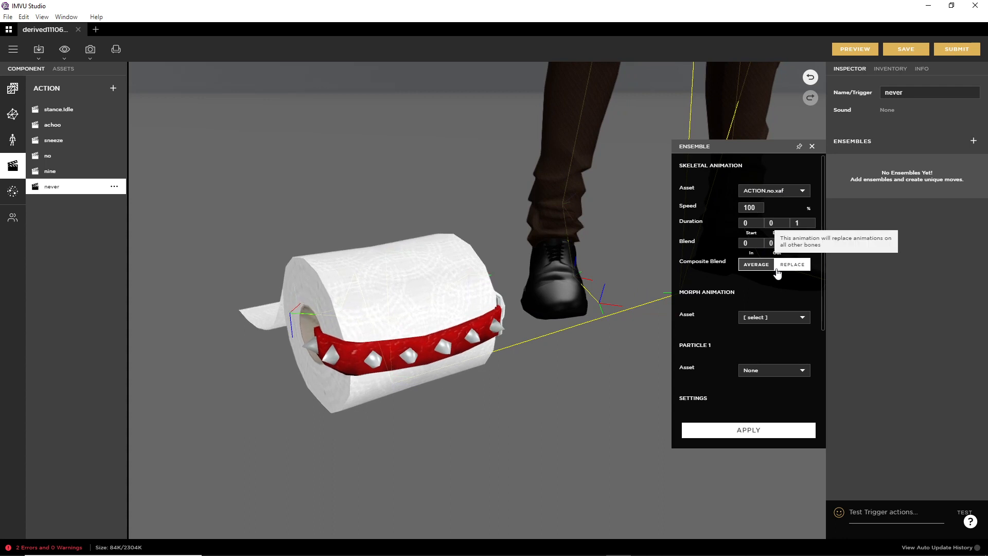
pyautogui.click(749, 430)
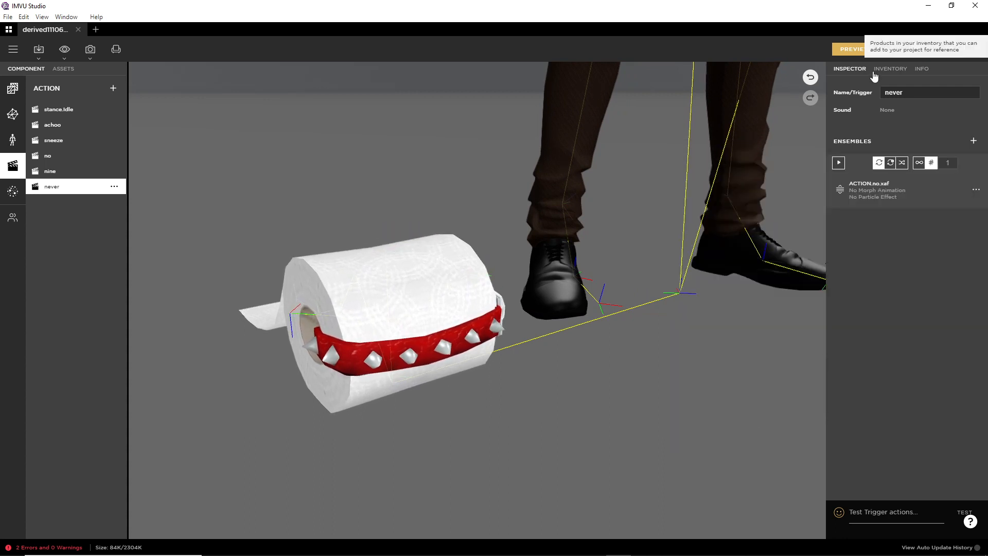
# Apply the changes to the preview and test the trigger word never on the pet
pyautogui.click(856, 47)
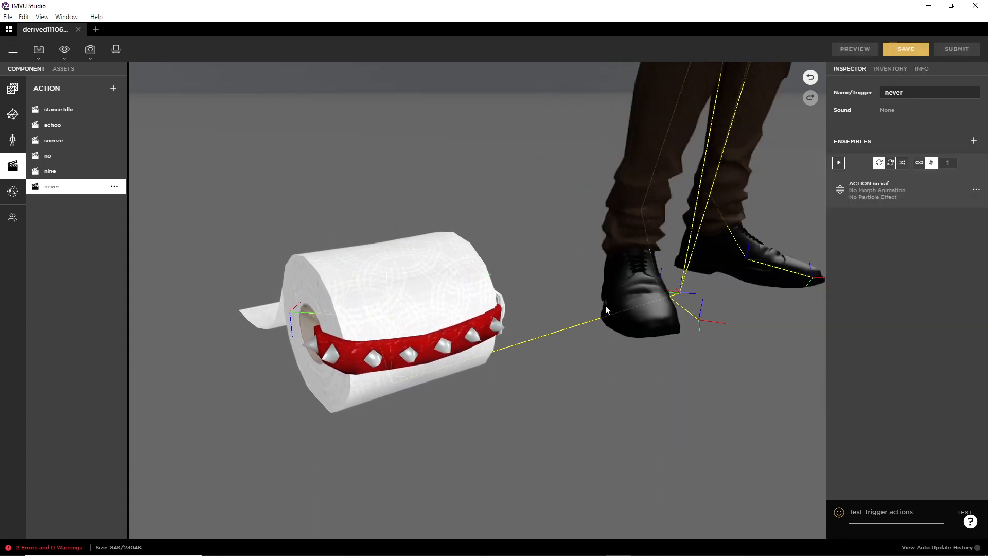
pyautogui.click(891, 513)
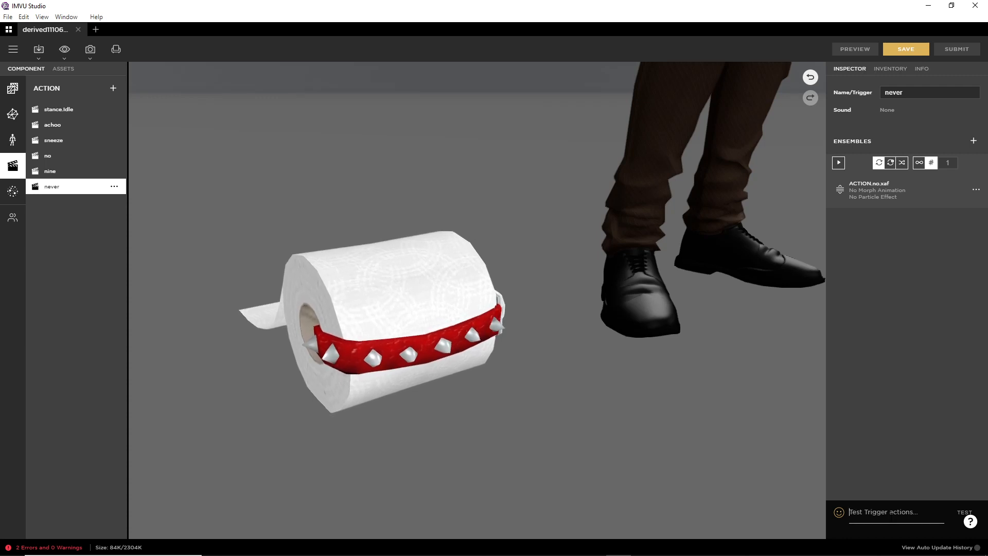
pyautogui.write('never')
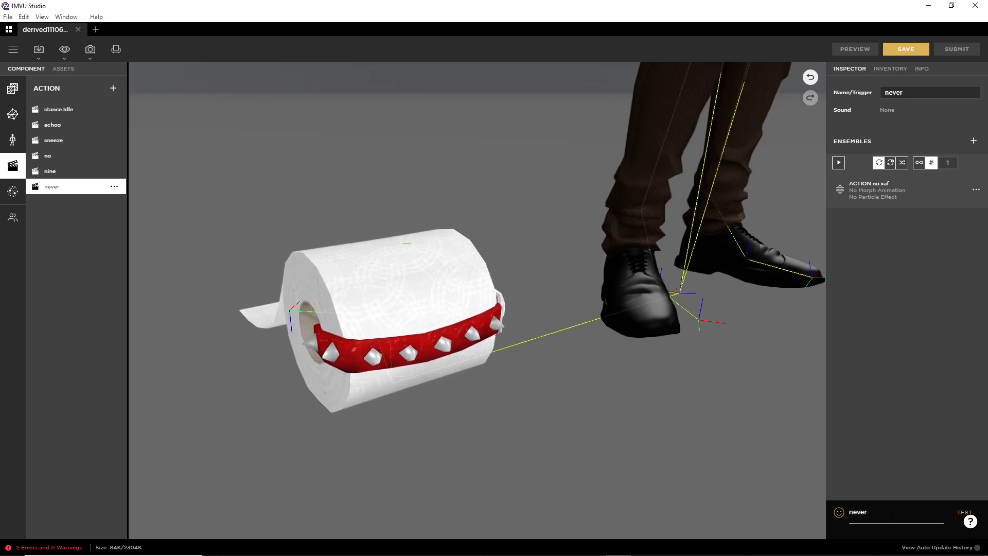
pyautogui.press('Return')
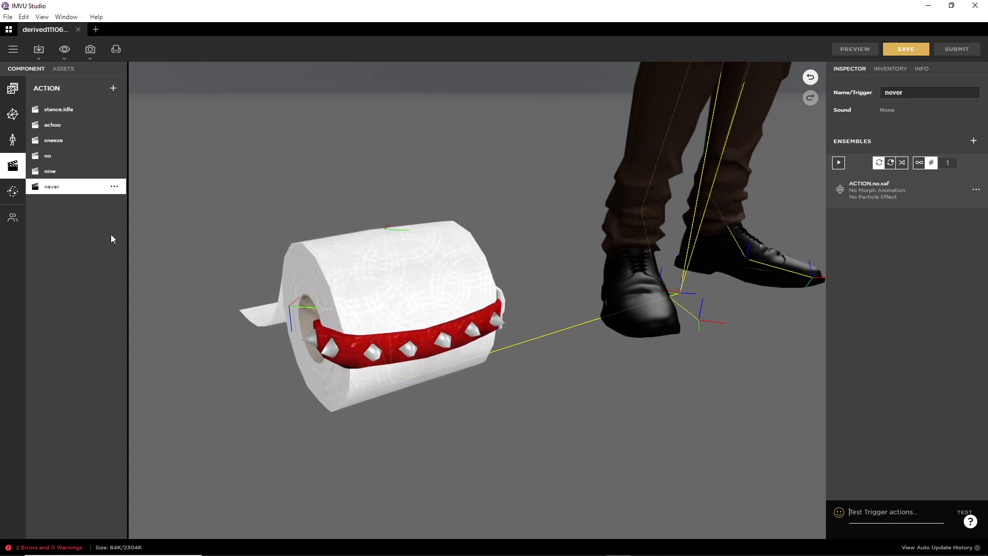
# Create an action with the trigger name yes and add an ensemble using the ACTION.yes.xaf skeletal animation
pyautogui.click(113, 88)
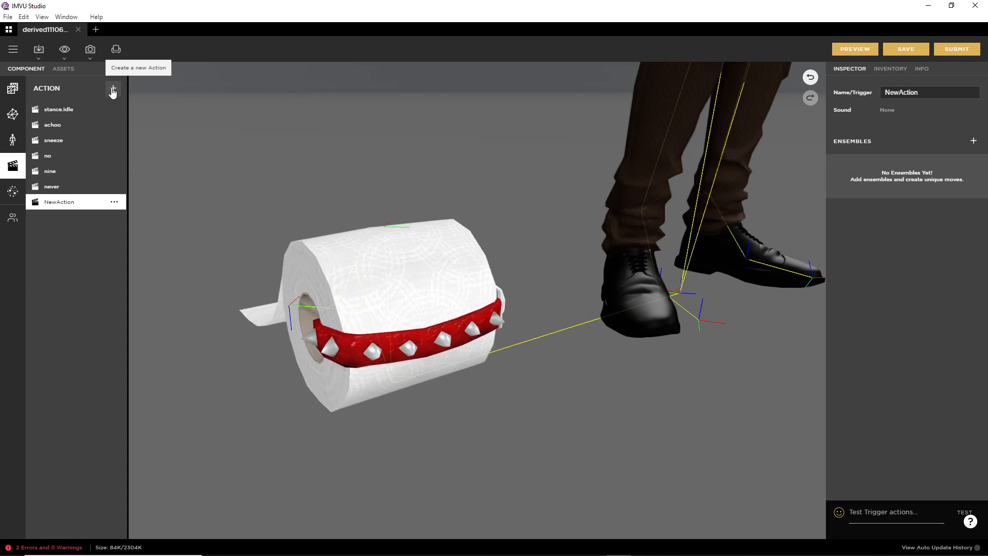
pyautogui.doubleClick(923, 95)
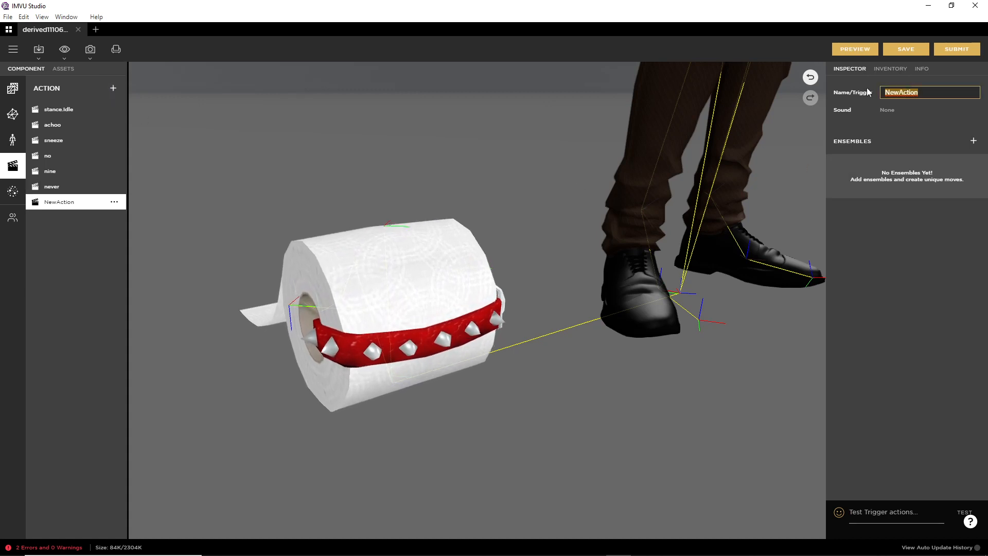
pyautogui.write('yes')
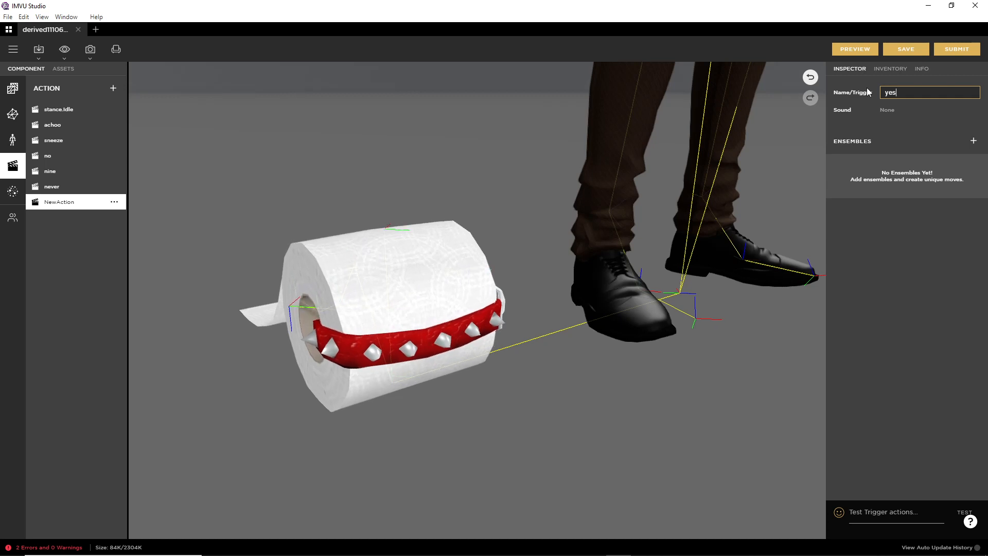
pyautogui.click(973, 141)
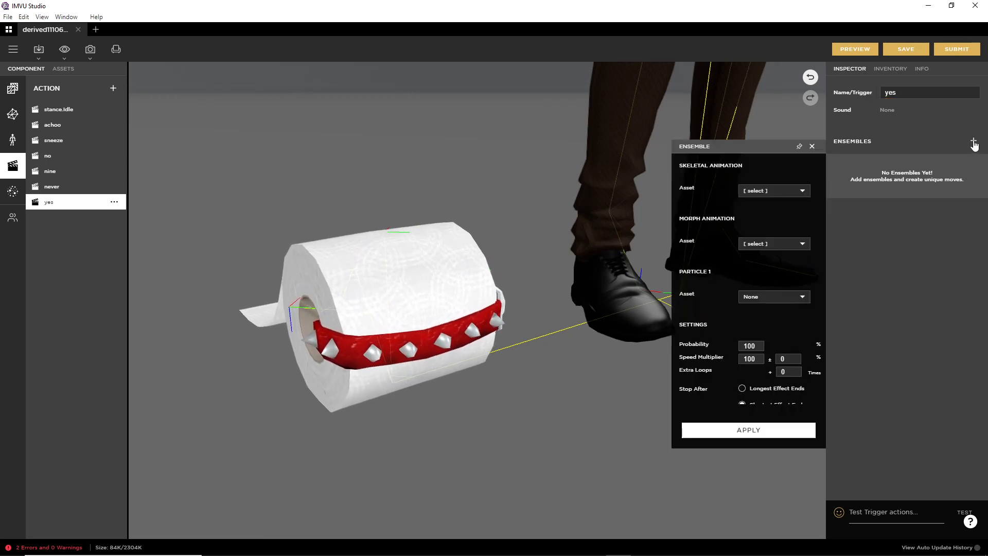
pyautogui.click(760, 192)
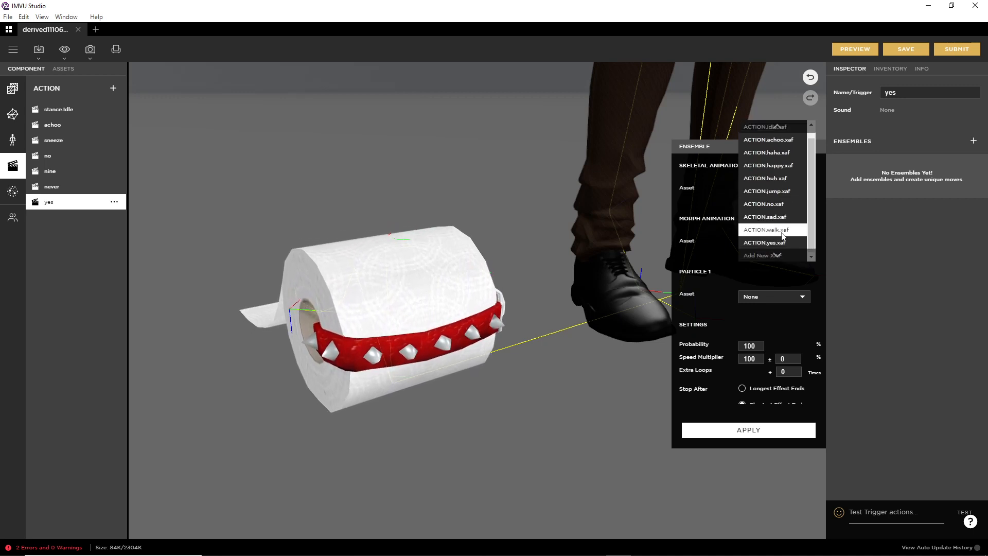
pyautogui.click(772, 255)
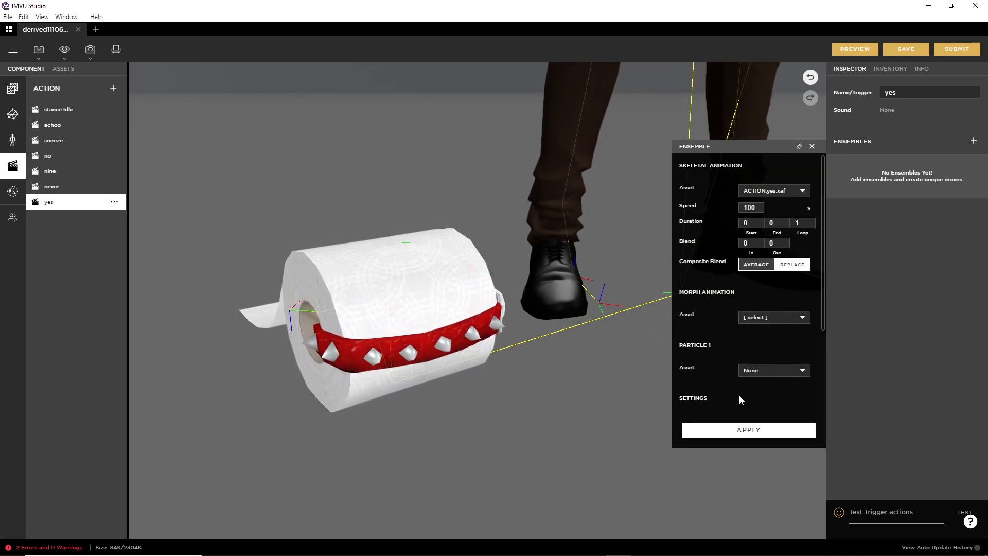
pyautogui.click(750, 429)
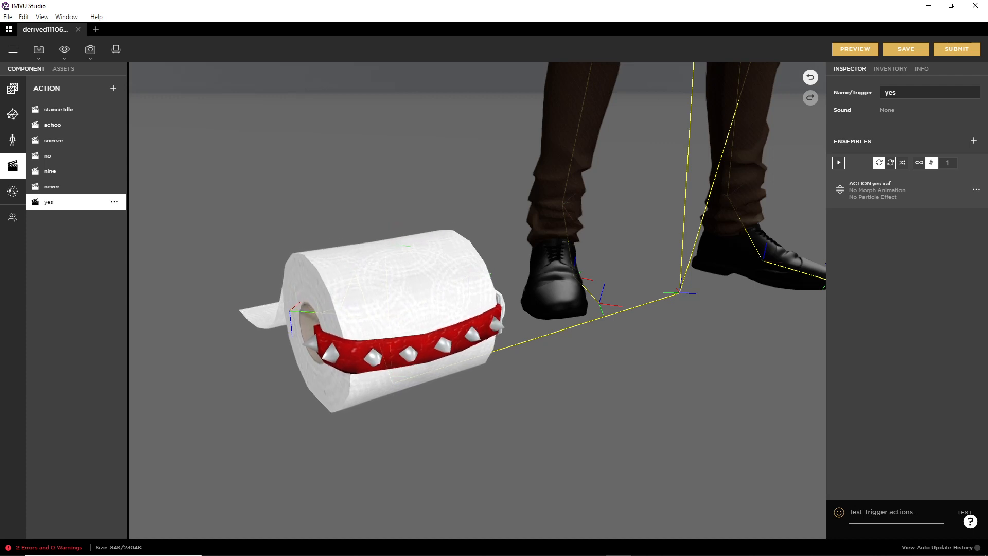
# Apply the changes to the preview and test the trigger word yes on the pet
pyautogui.click(858, 47)
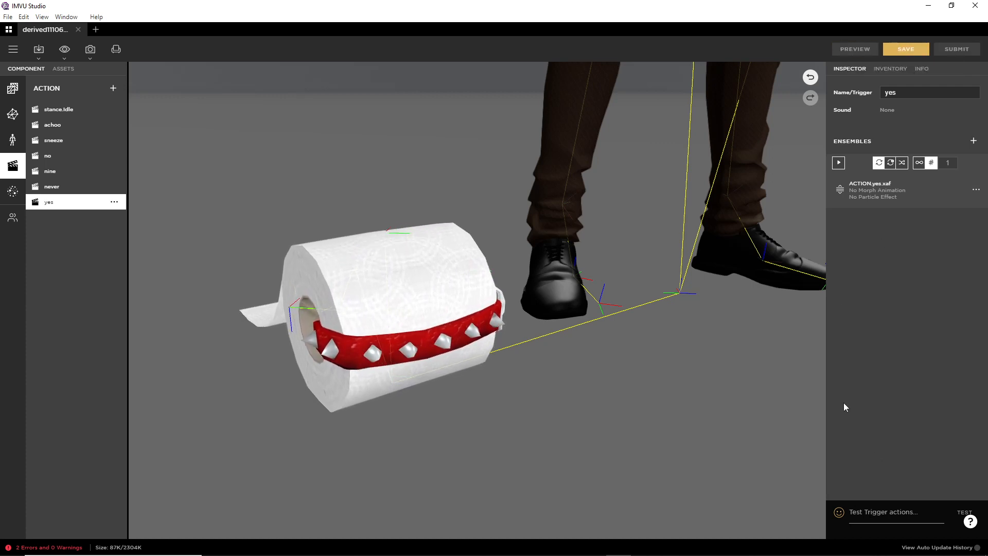
pyautogui.click(885, 512)
pyautogui.write('yes')
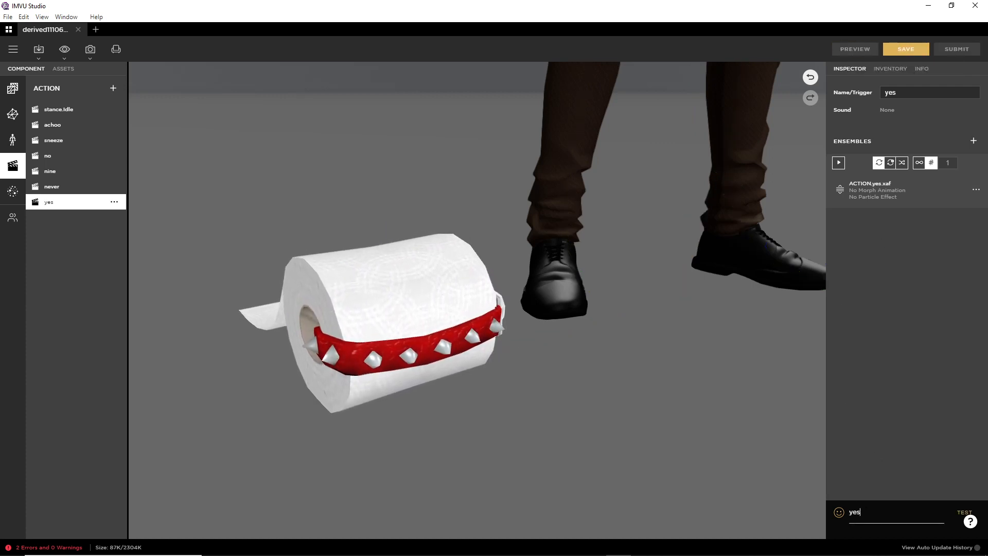
pyautogui.press('Return')
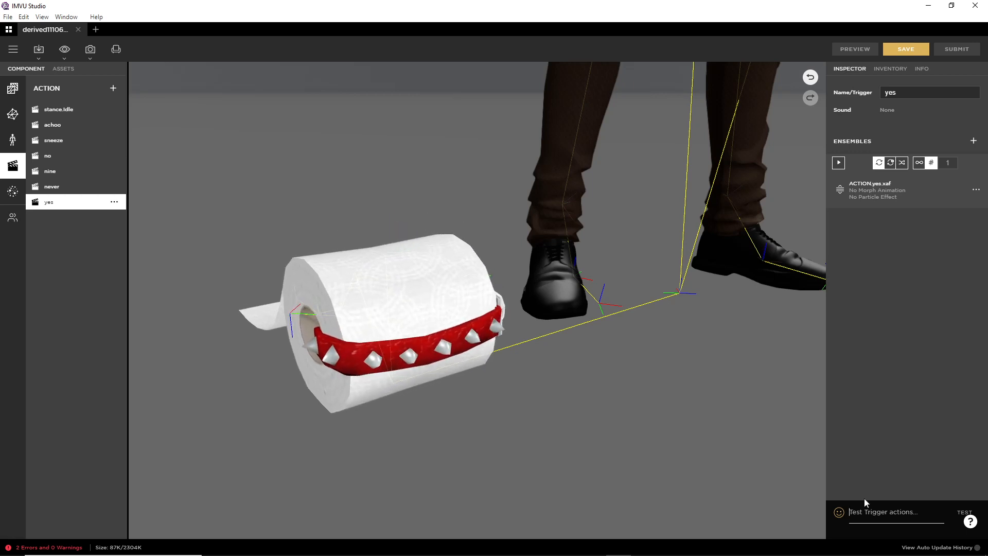
# Create an action with the trigger name yep and add an ensemble using the ACTION.yes.xaf skeletal animation
pyautogui.click(113, 88)
pyautogui.doubleClick(921, 93)
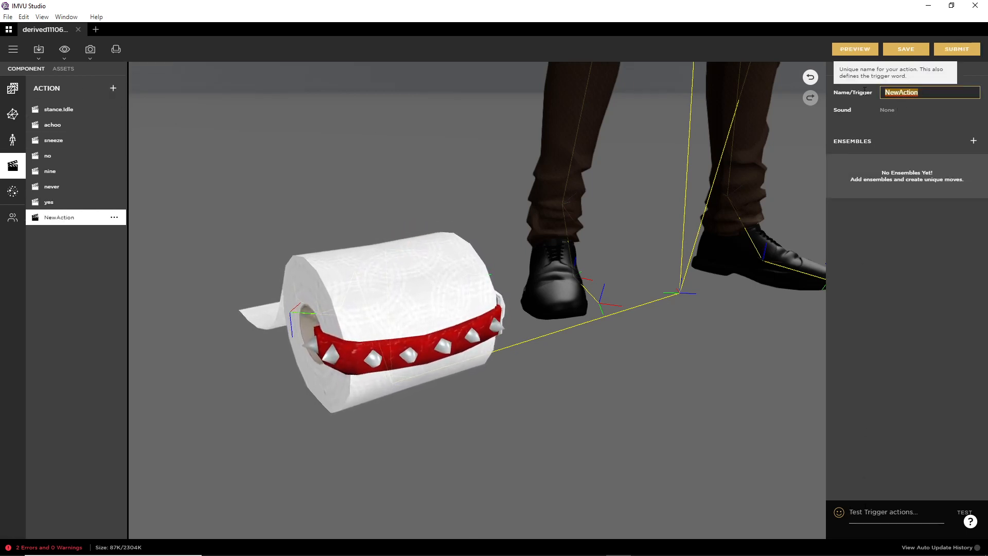
pyautogui.write('yep')
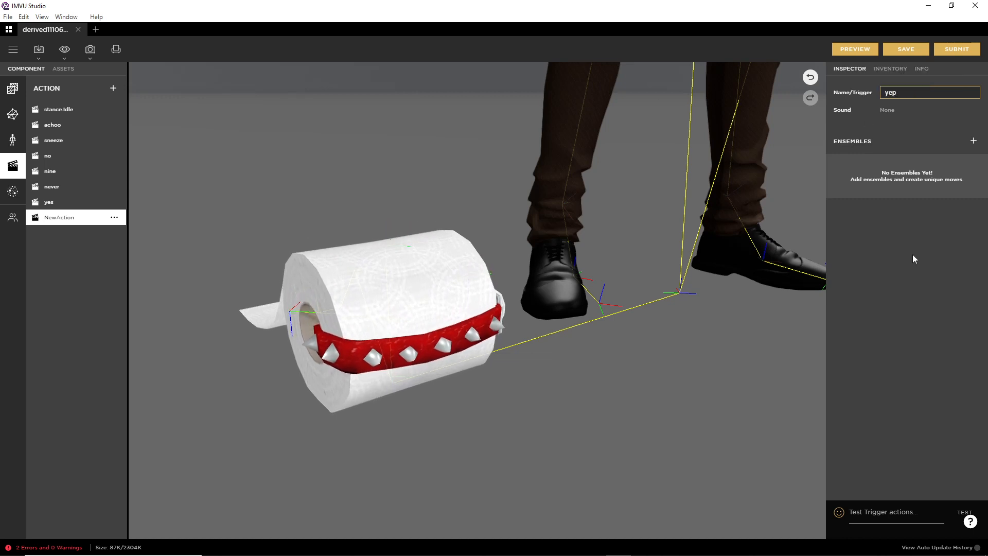
pyautogui.click(973, 140)
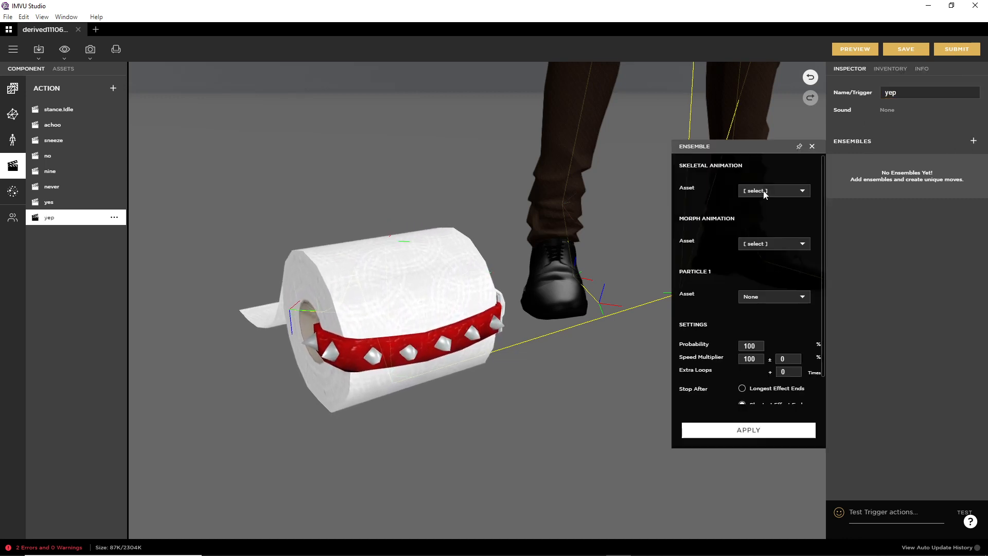
pyautogui.click(765, 194)
pyautogui.scroll(-2, 771, 222)
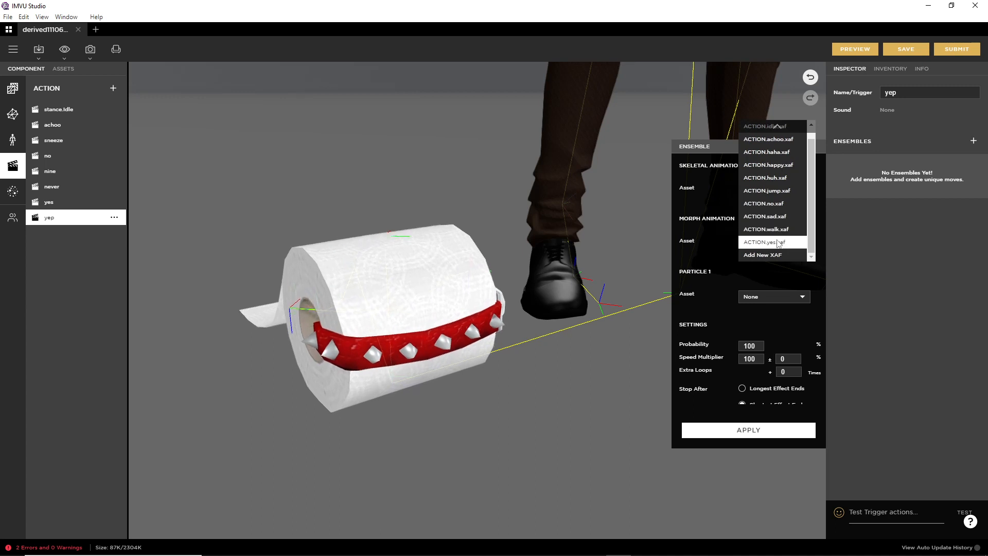
pyautogui.click(780, 243)
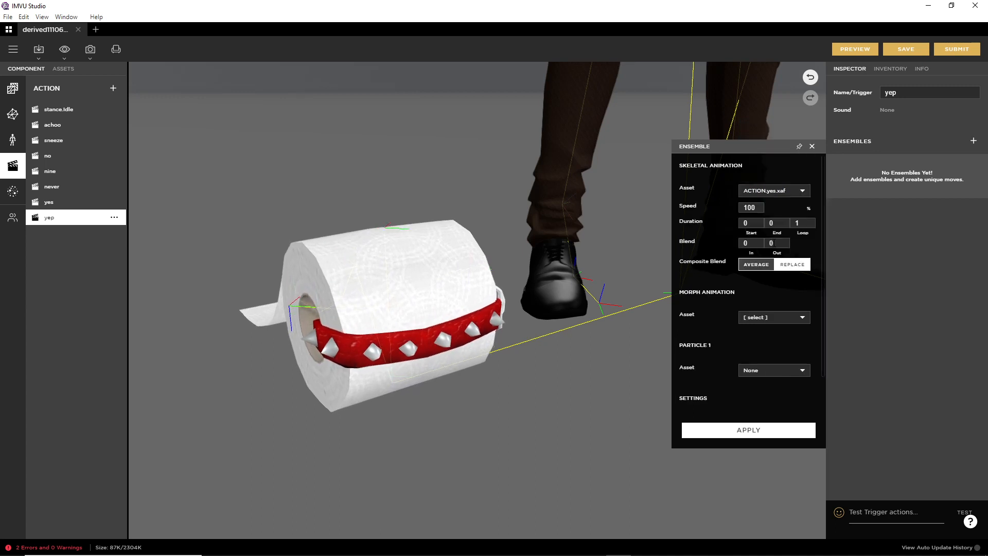
pyautogui.click(751, 431)
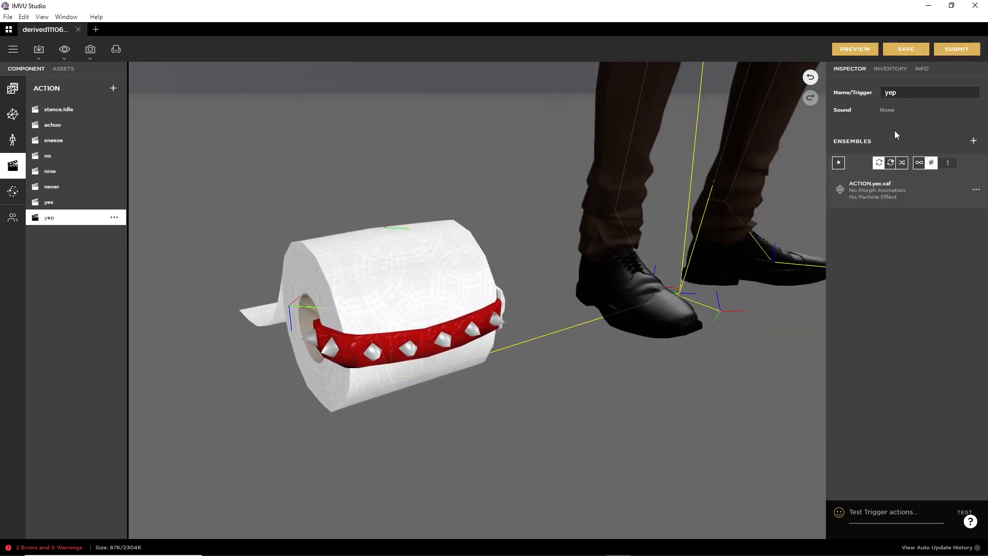
pyautogui.moveTo(880, 91); pyautogui.dragTo(905, 87)
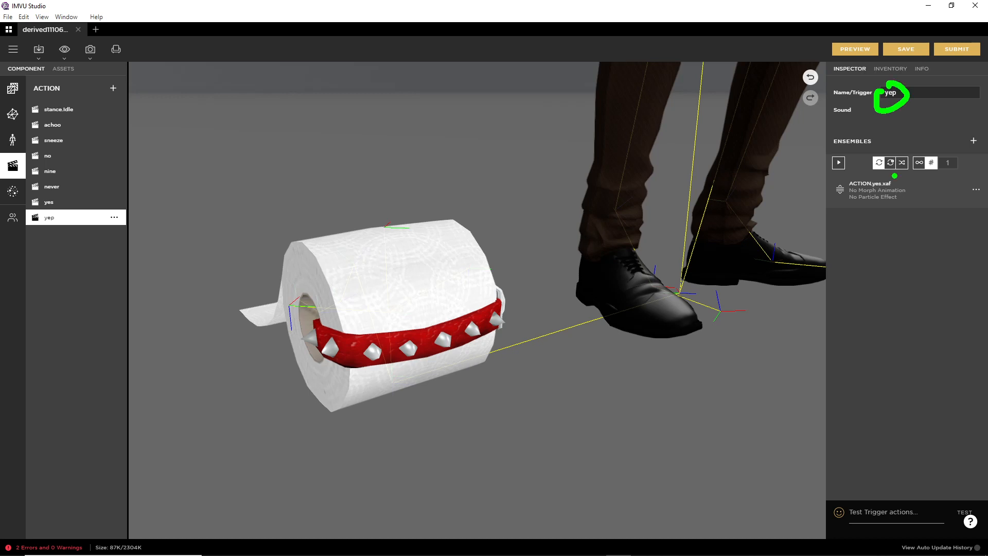
pyautogui.press('Escape')
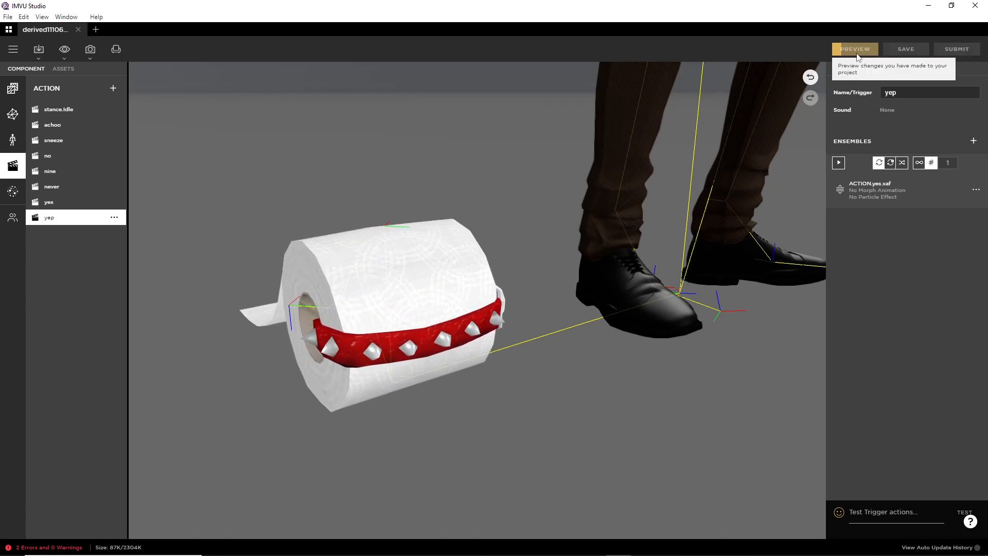
# Apply the changes to the preview and test the trigger word yep on the pet
pyautogui.click(863, 50)
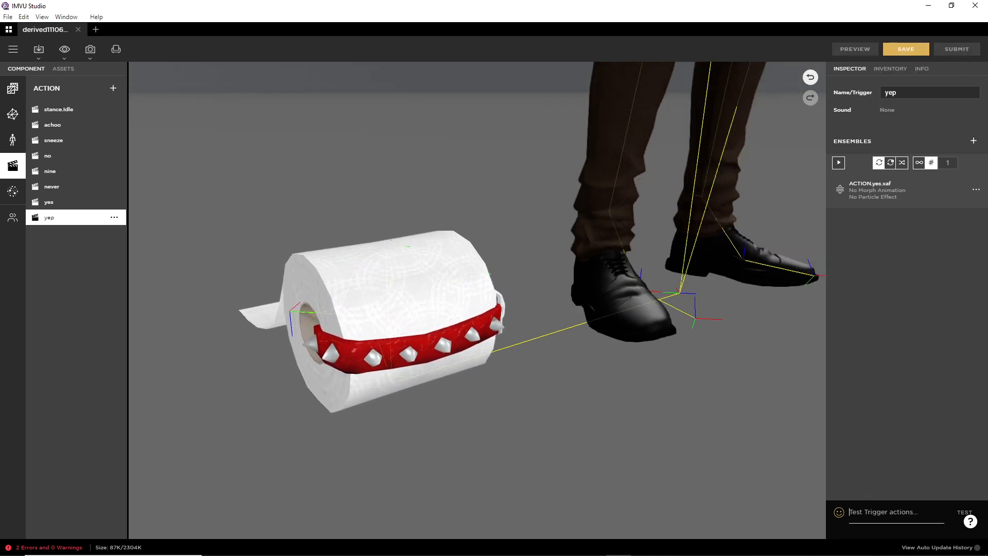
pyautogui.write('yep')
pyautogui.press('Return')
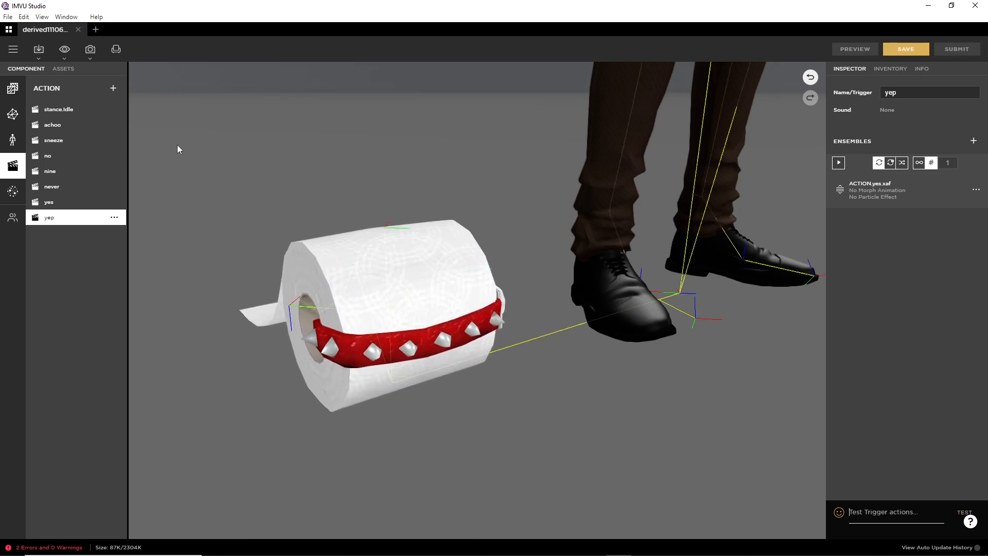
# Create an action with the trigger name yus and add an ensemble using the ACTION.yes.xaf skeletal animation
pyautogui.click(114, 88)
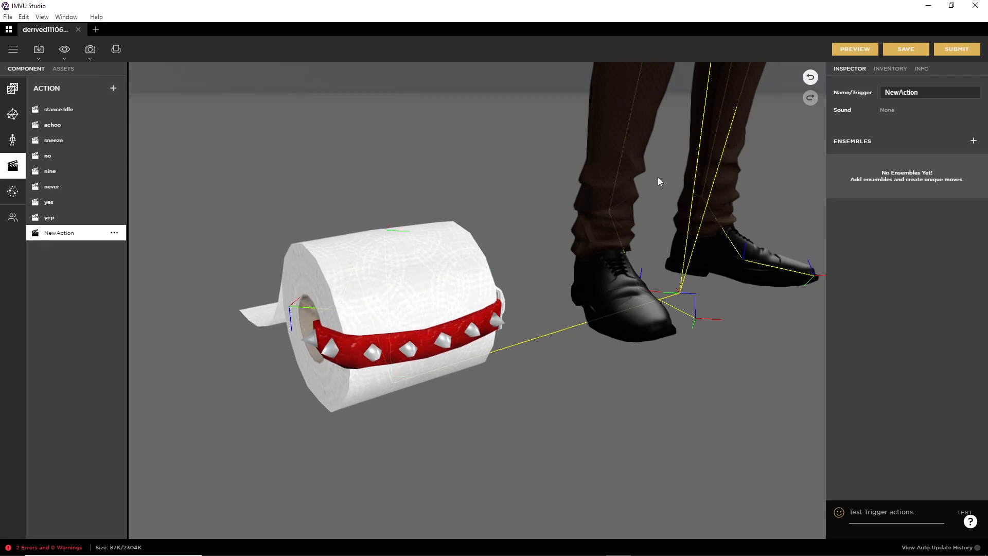
pyautogui.click(862, 92)
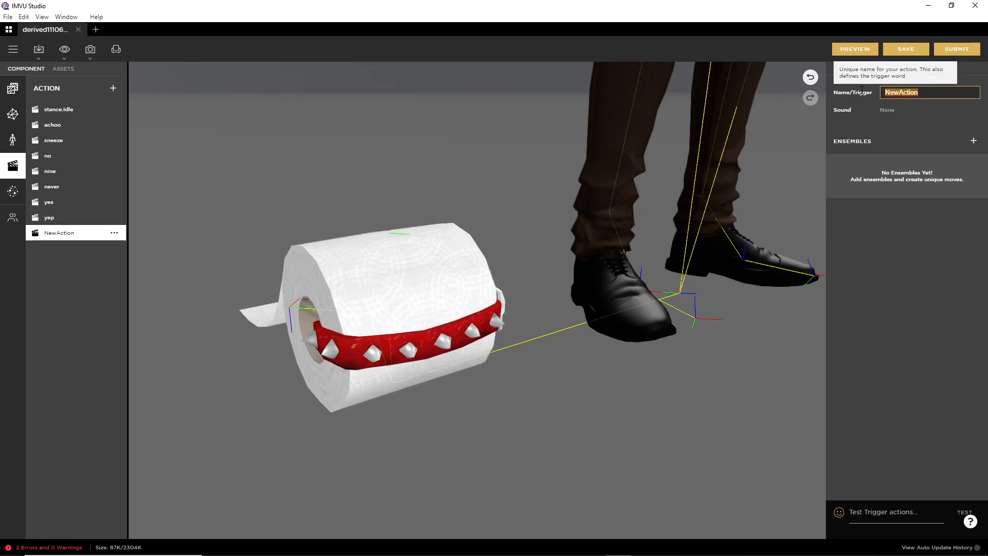
pyautogui.write('yus')
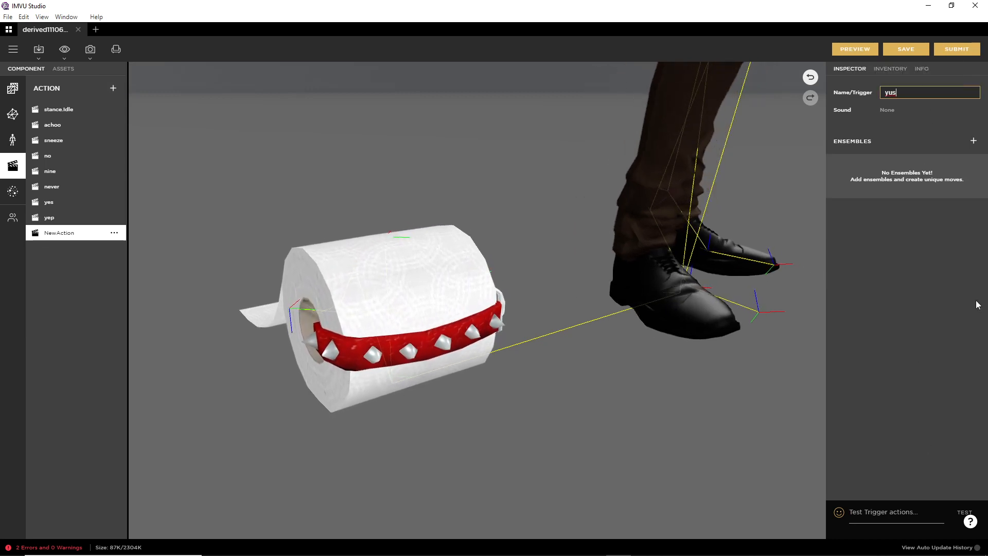
pyautogui.click(973, 141)
pyautogui.click(780, 188)
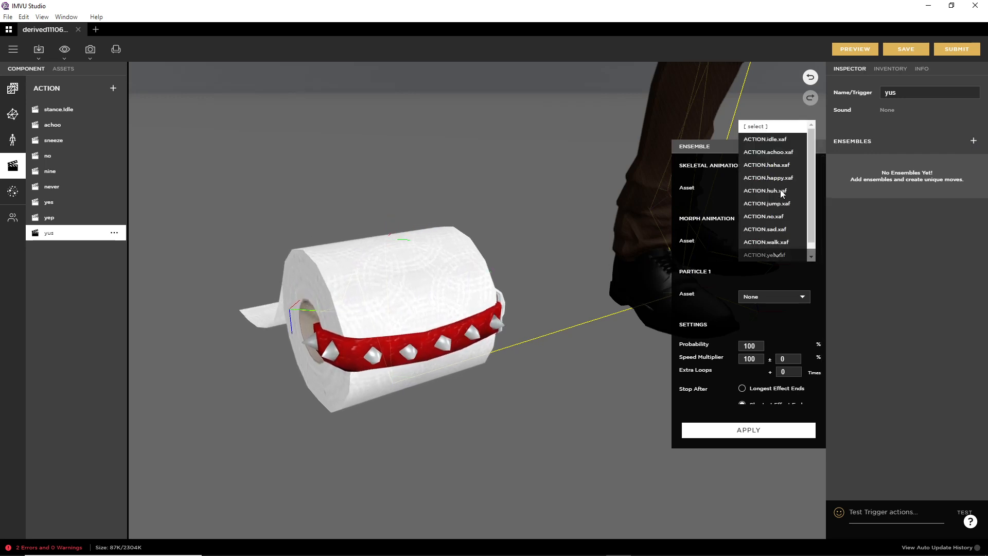
pyautogui.scroll(-1, 782, 194)
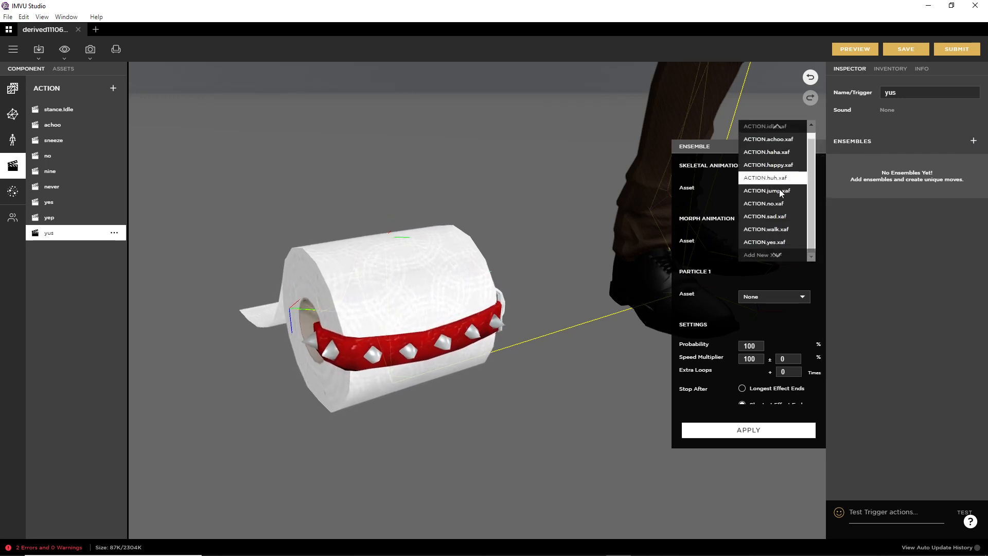
pyautogui.click(775, 243)
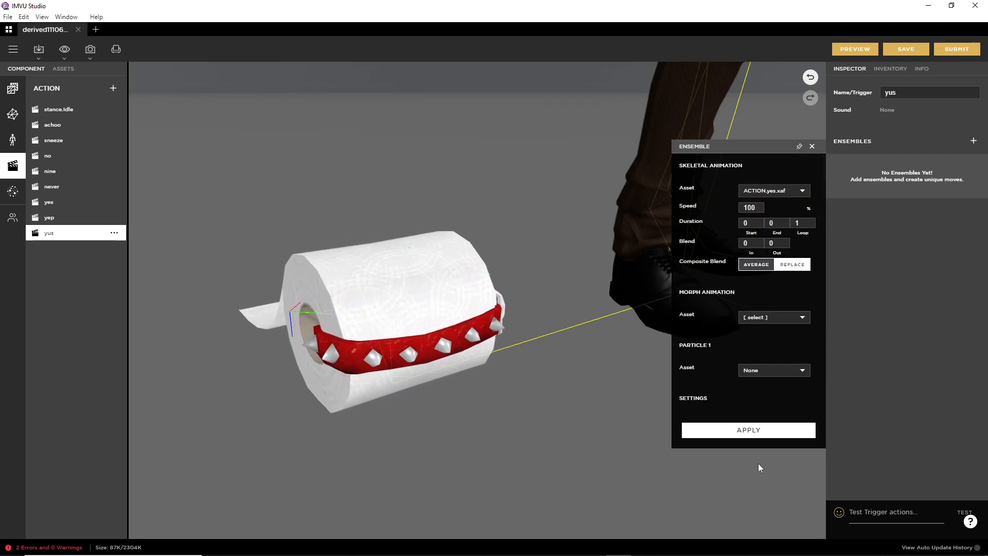
pyautogui.click(753, 433)
# Apply the changes to the preview and test the trigger word yus on the pet
pyautogui.click(855, 49)
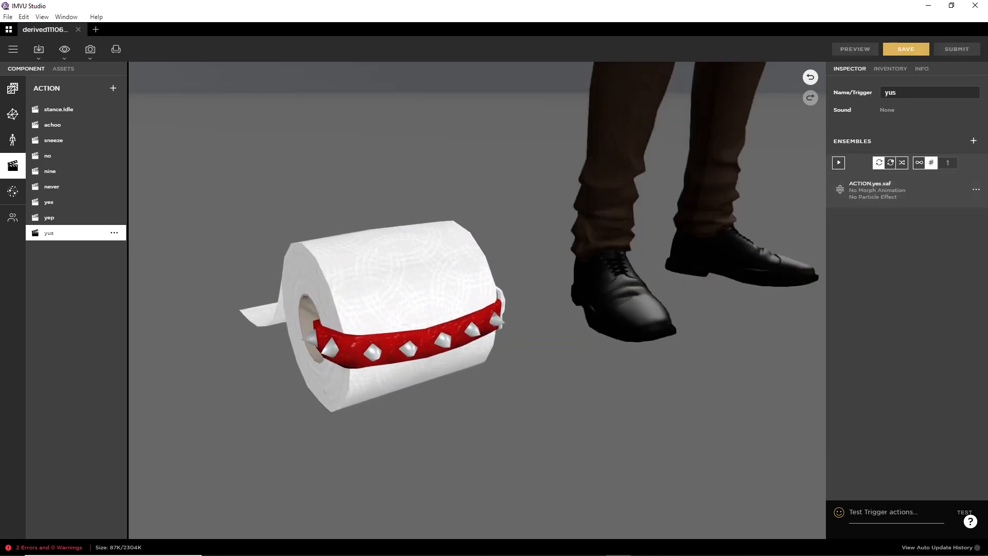
pyautogui.write('yus')
pyautogui.press('Return')
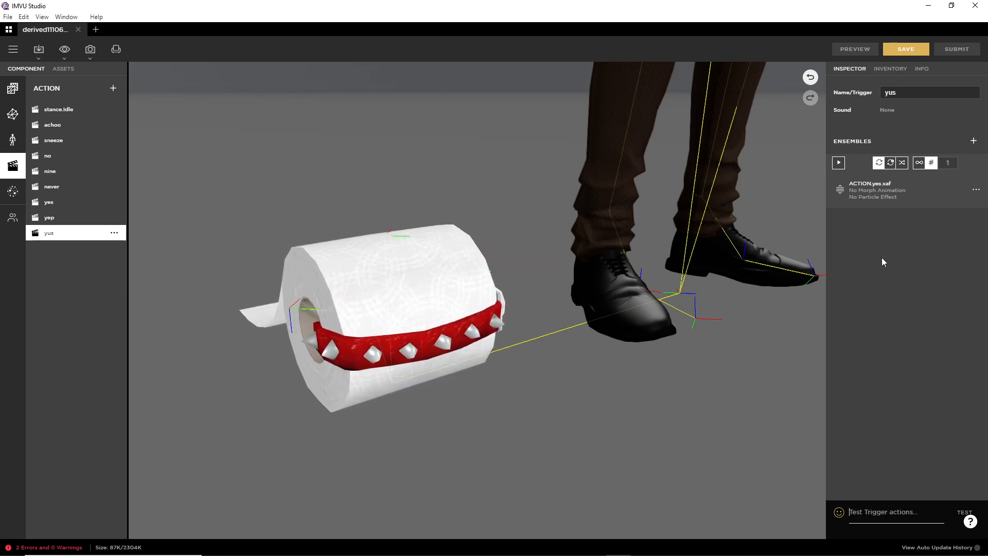
# Create another action, start a new ensemble for it and open the choice of skeletal animation assets
pyautogui.click(113, 88)
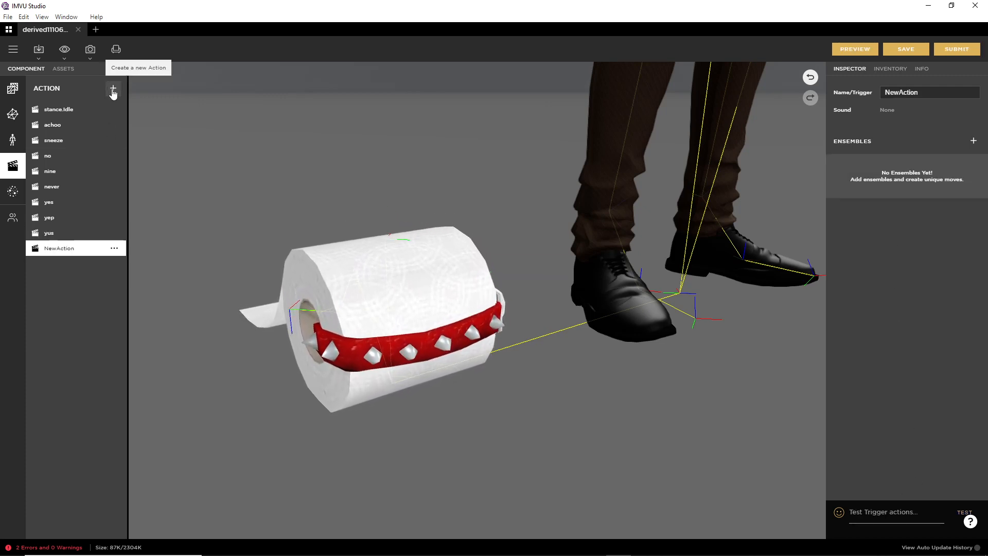
pyautogui.click(974, 141)
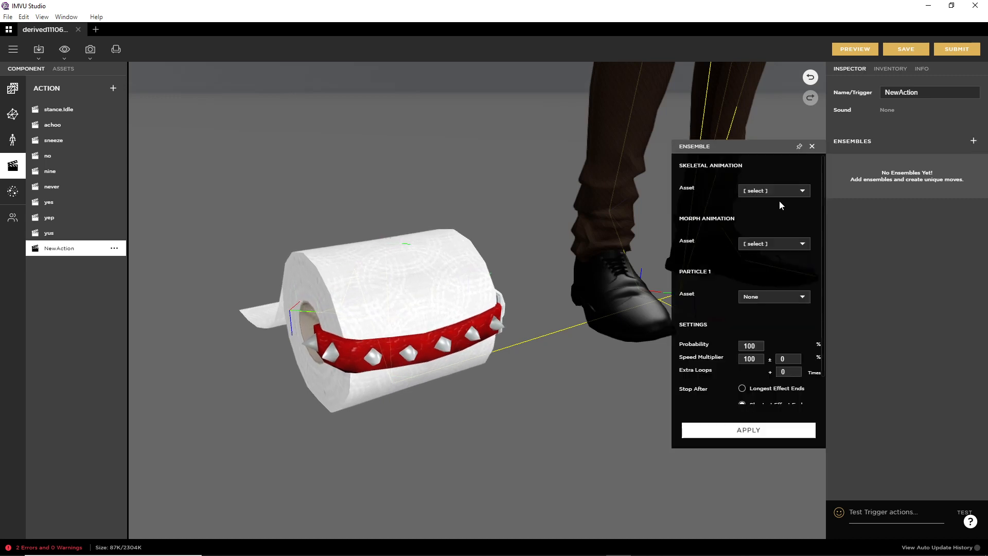
pyautogui.click(779, 190)
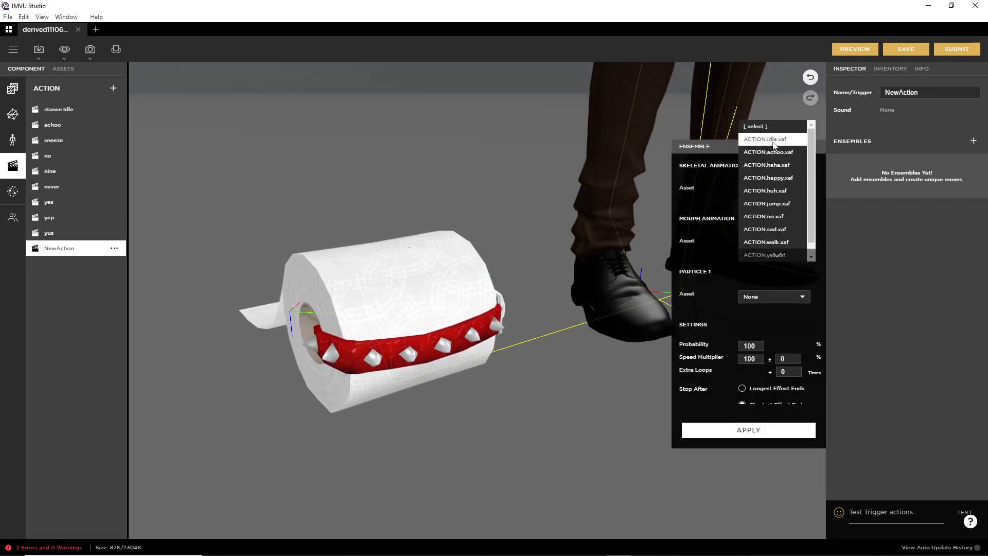
# Apply an ensemble using the ACTION.haha.xaf skeletal animation to the new action and name its trigger haha
pyautogui.click(770, 166)
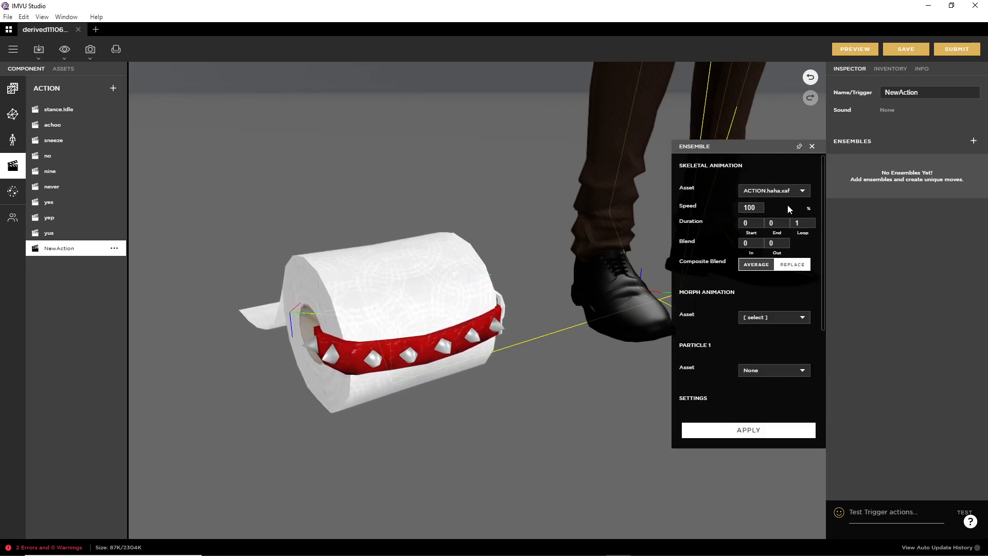
pyautogui.click(752, 433)
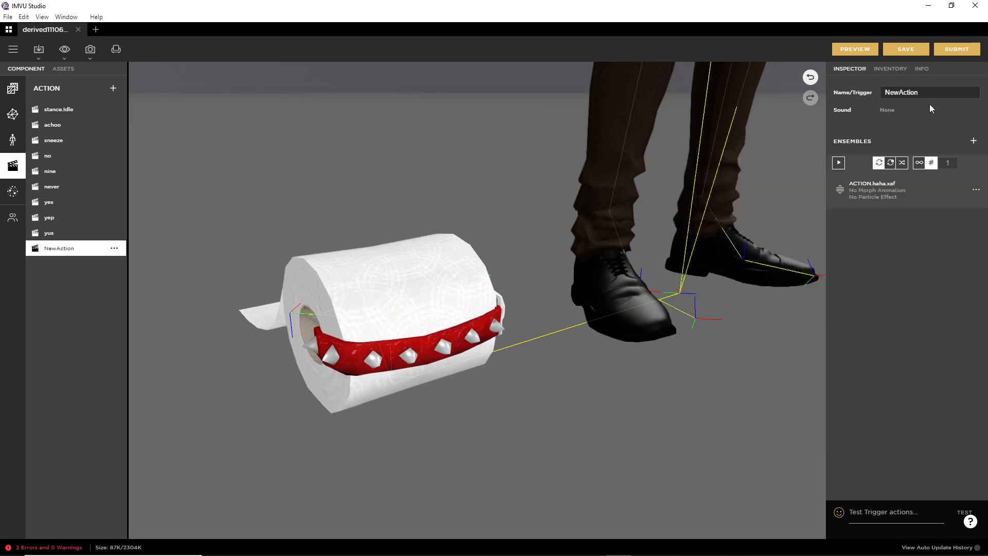
pyautogui.moveTo(894, 88); pyautogui.dragTo(881, 92)
pyautogui.write('haha')
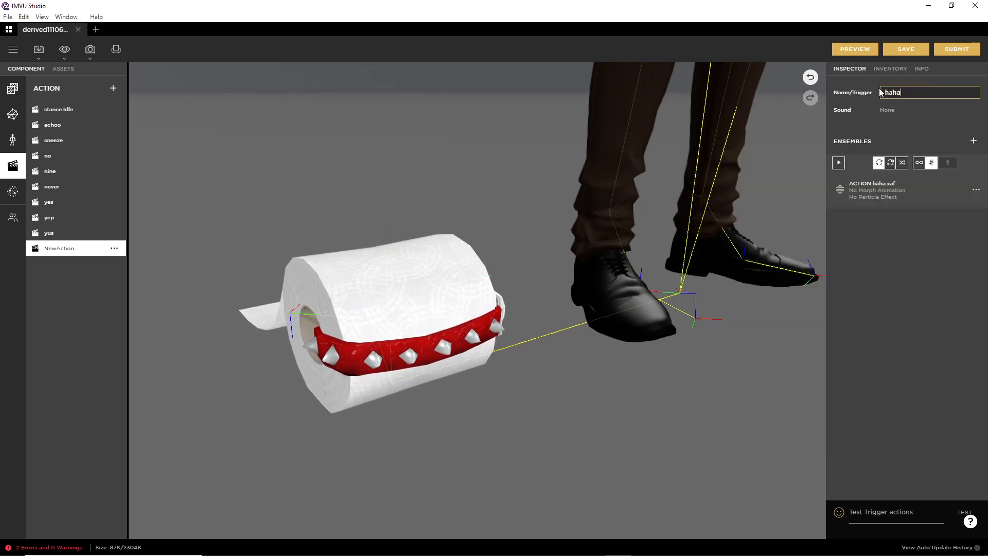
# Preview the project changes and test the haha trigger on the avatar
pyautogui.click(856, 46)
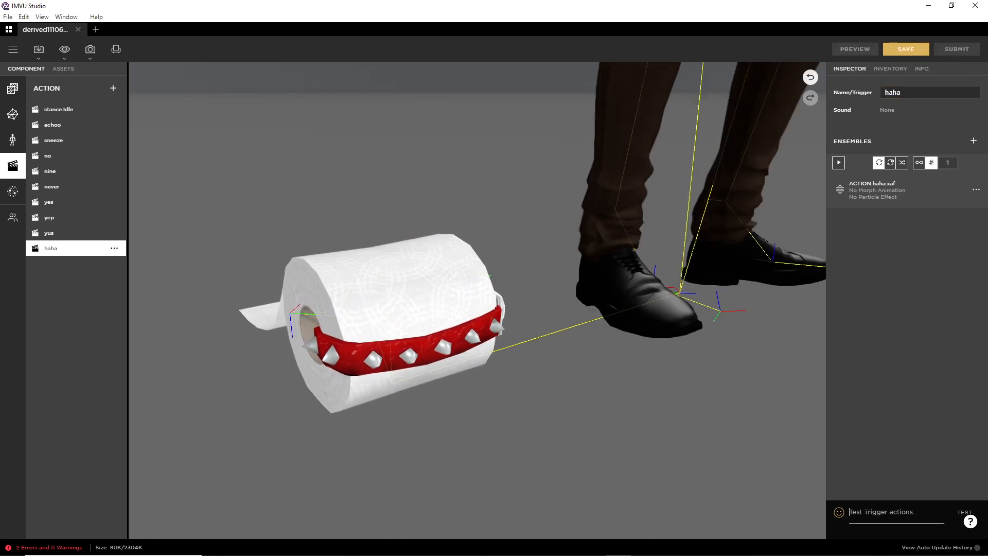
pyautogui.write('haha')
pyautogui.press('Return')
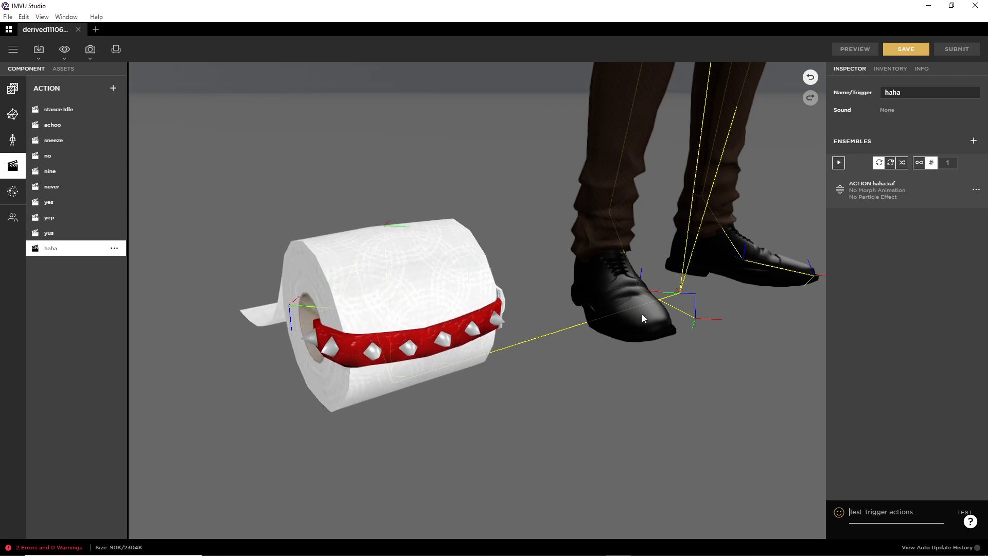
# Configure the haha ensemble's skeletal animation to loop 2 times and preview the project
pyautogui.click(976, 189)
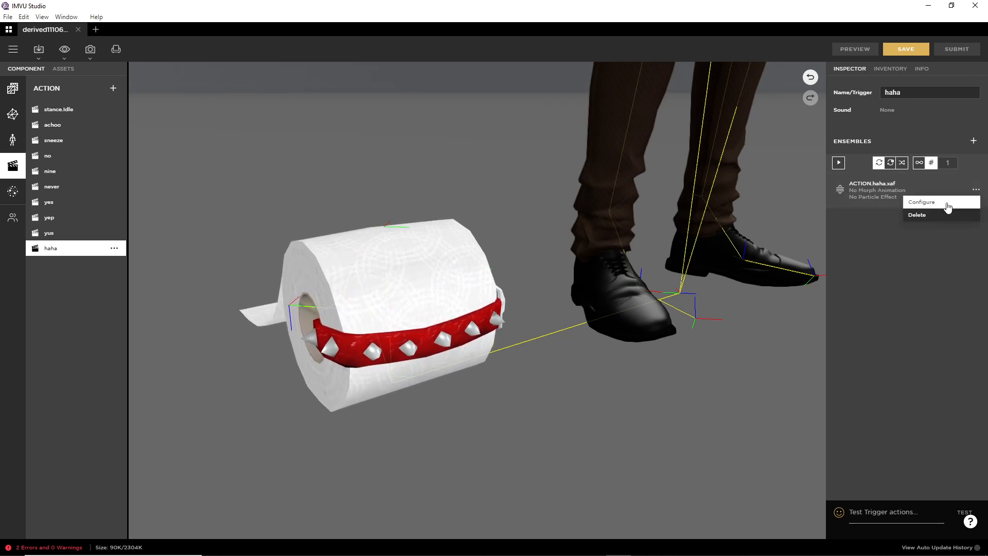
pyautogui.click(947, 206)
pyautogui.click(802, 274)
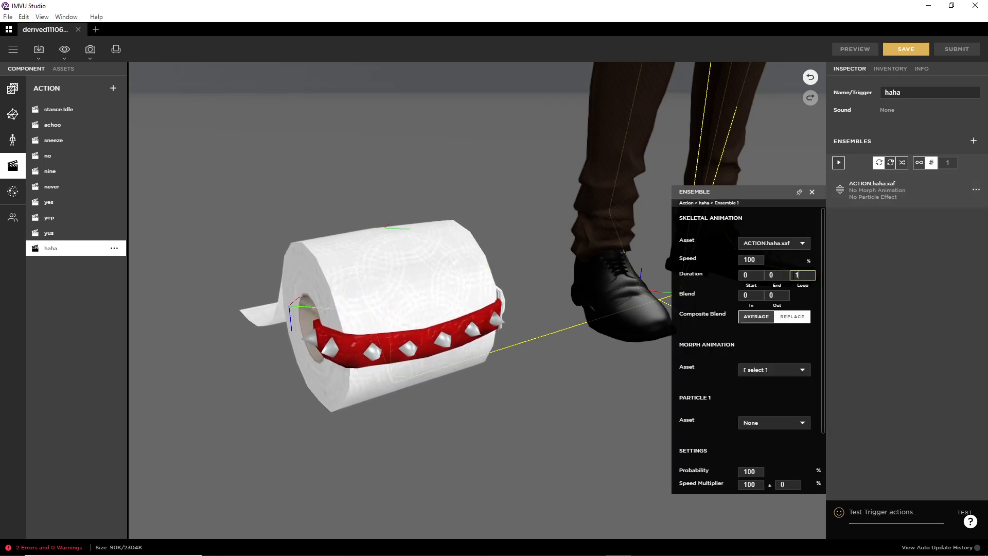
pyautogui.write('2')
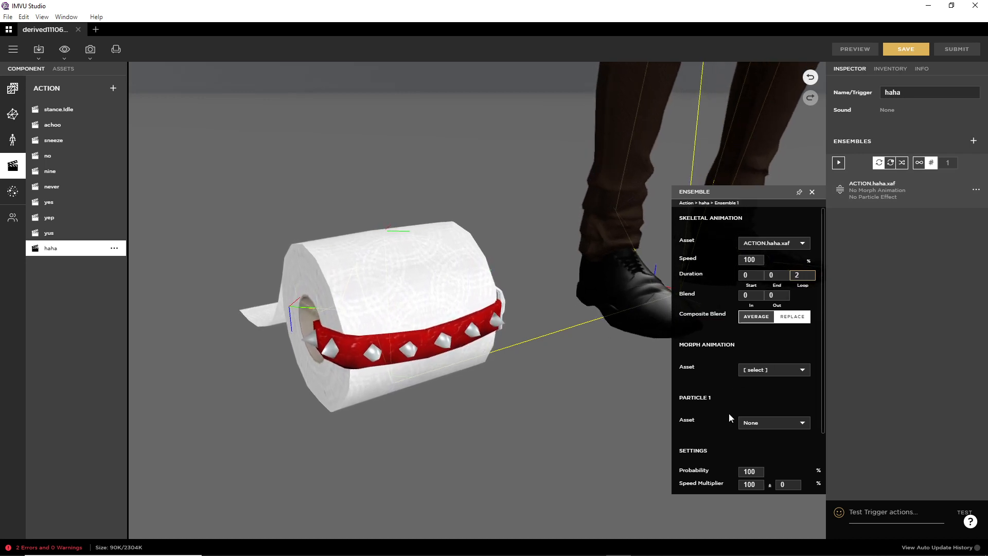
pyautogui.click(725, 444)
pyautogui.scroll(-3, 724, 437)
pyautogui.scroll(3, 723, 431)
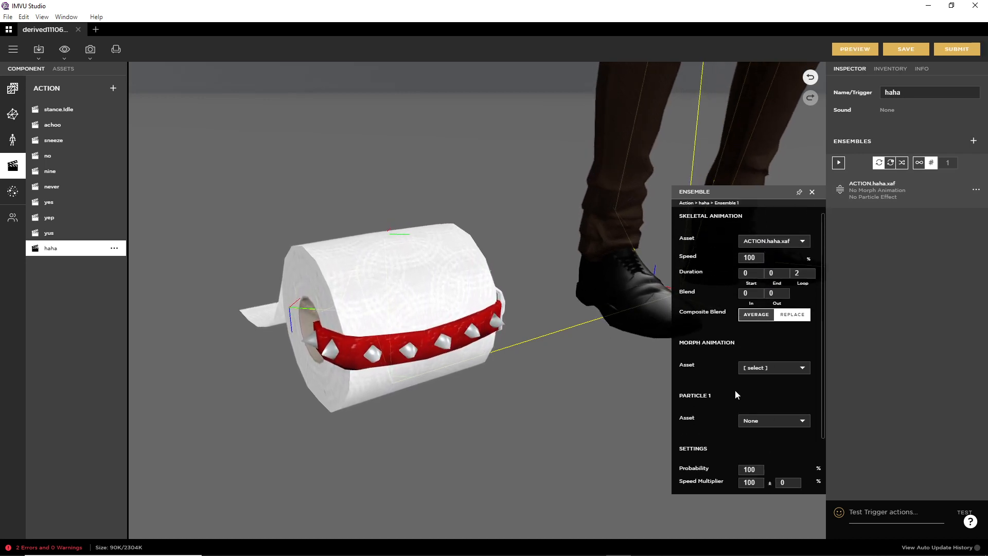
pyautogui.click(857, 49)
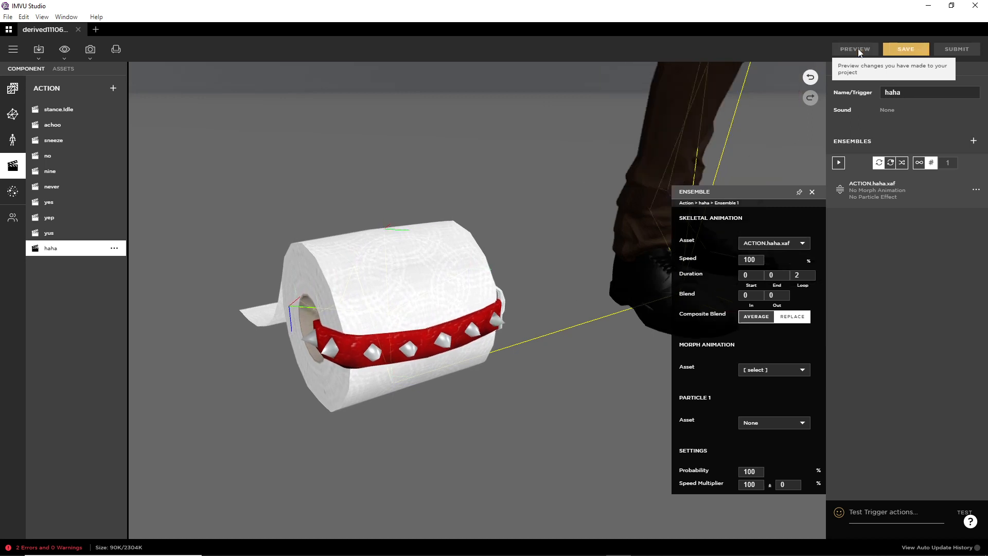
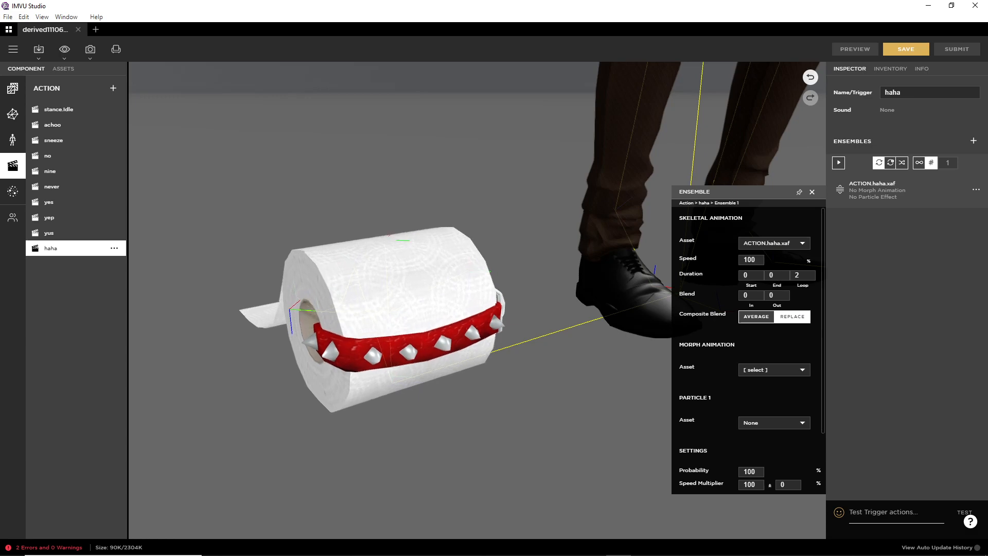
# Switch to Blender, load haha.ACTION in the Action Editor, and inspect its keyframes at frames 7 and 26
pyautogui.click(544, 546)
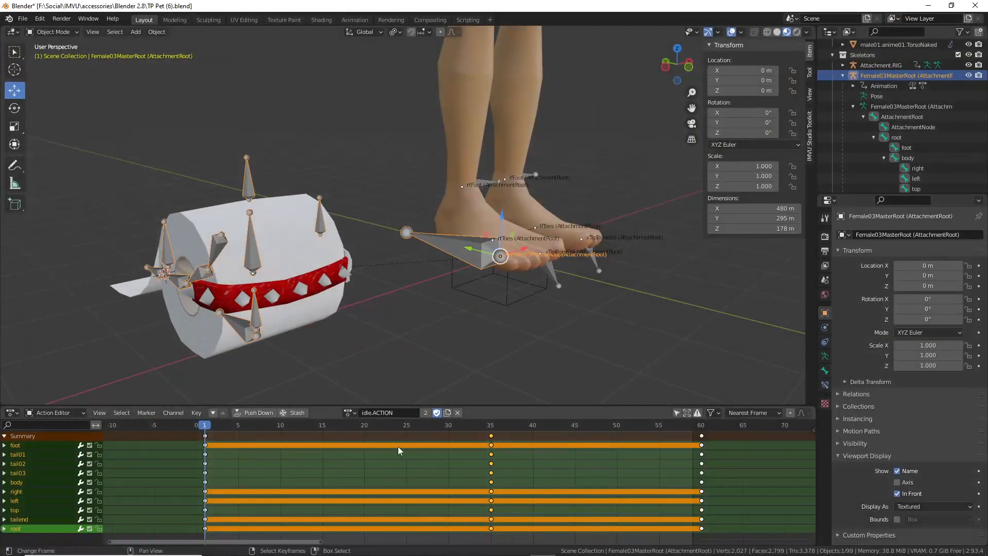
pyautogui.click(351, 413)
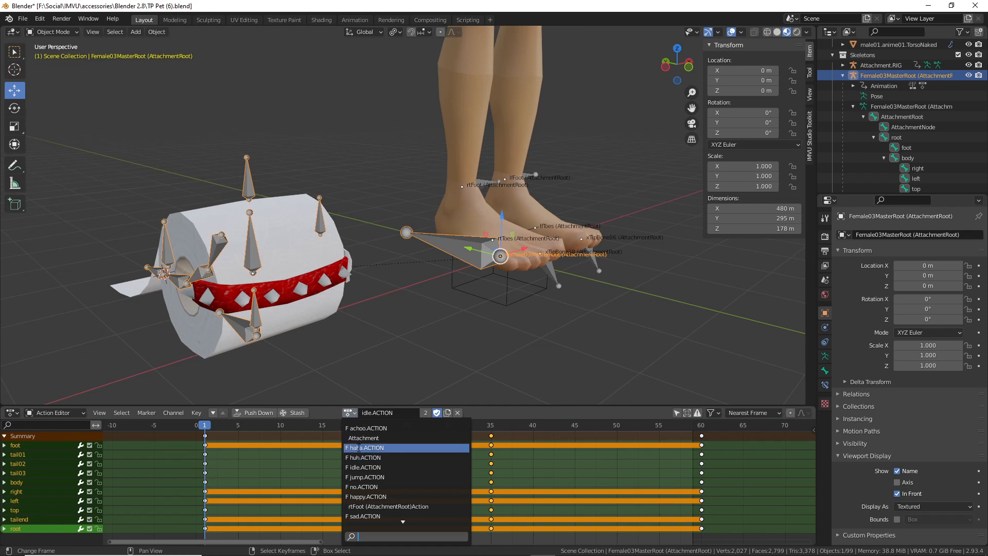
pyautogui.click(361, 447)
pyautogui.moveTo(213, 432); pyautogui.dragTo(255, 441)
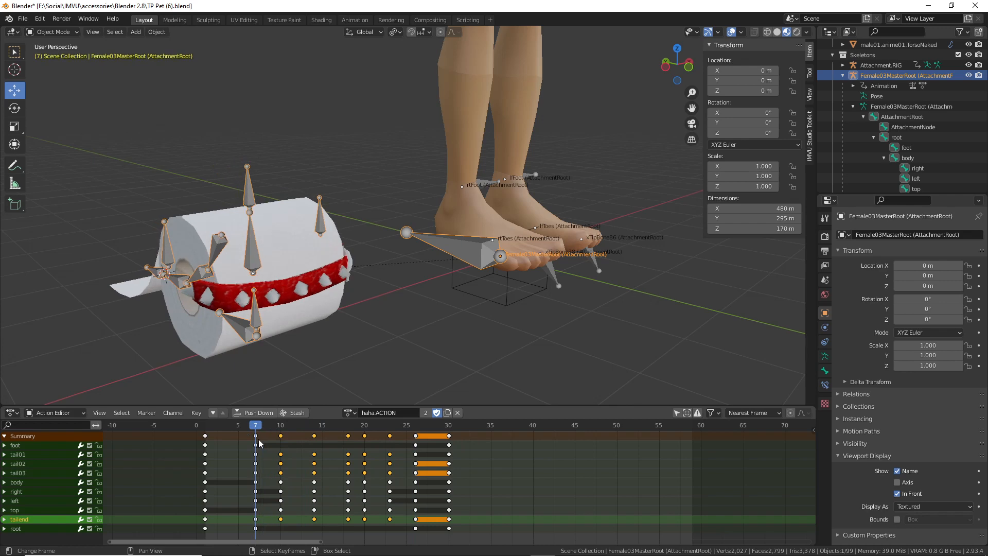
pyautogui.click(417, 435)
# Switch back to IMVU Studio and set the haha ensemble's skeletal animation duration to start 7 and end 25
pyautogui.moveTo(619, 549)
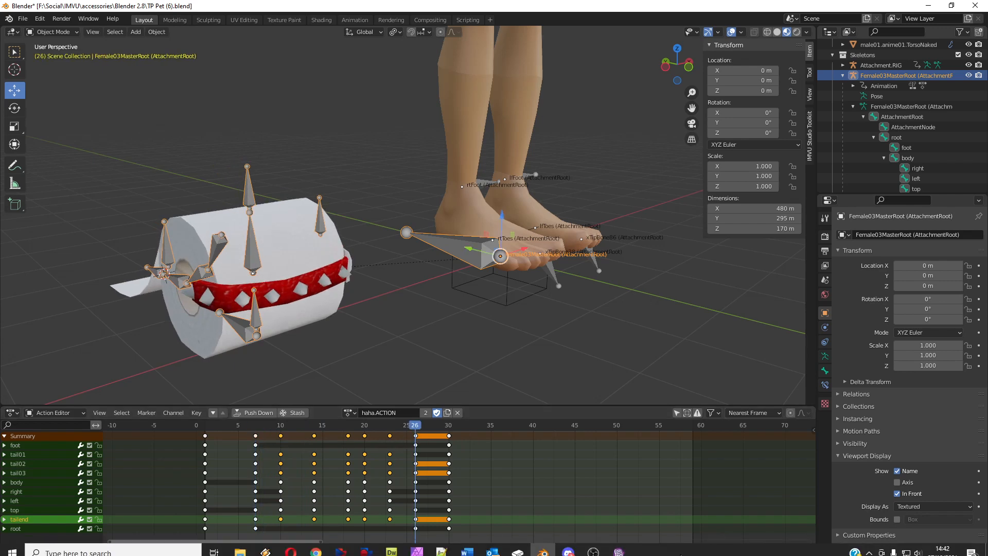
pyautogui.click(619, 549)
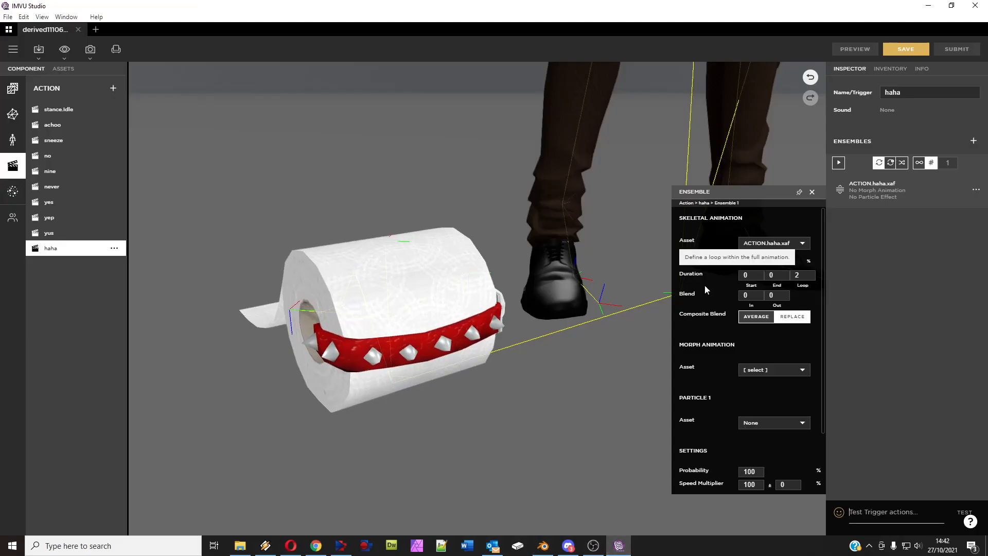
pyautogui.moveTo(752, 274); pyautogui.dragTo(727, 275)
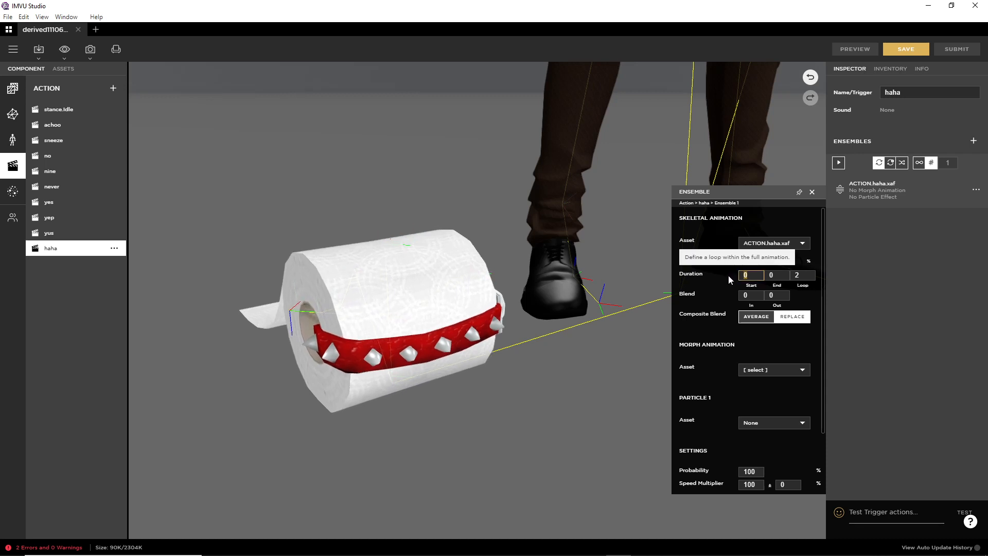
pyautogui.write('7')
pyautogui.press('Tab')
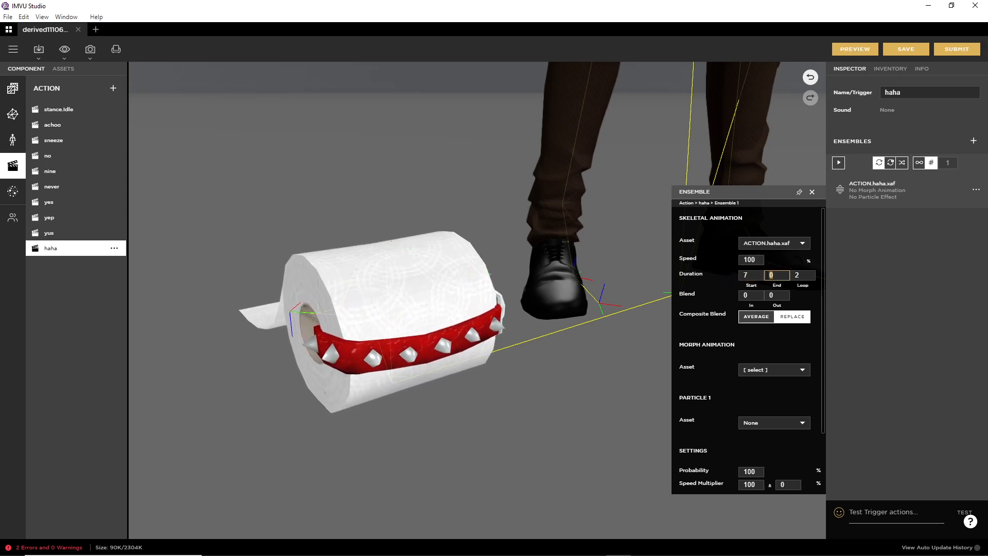
pyautogui.write('25')
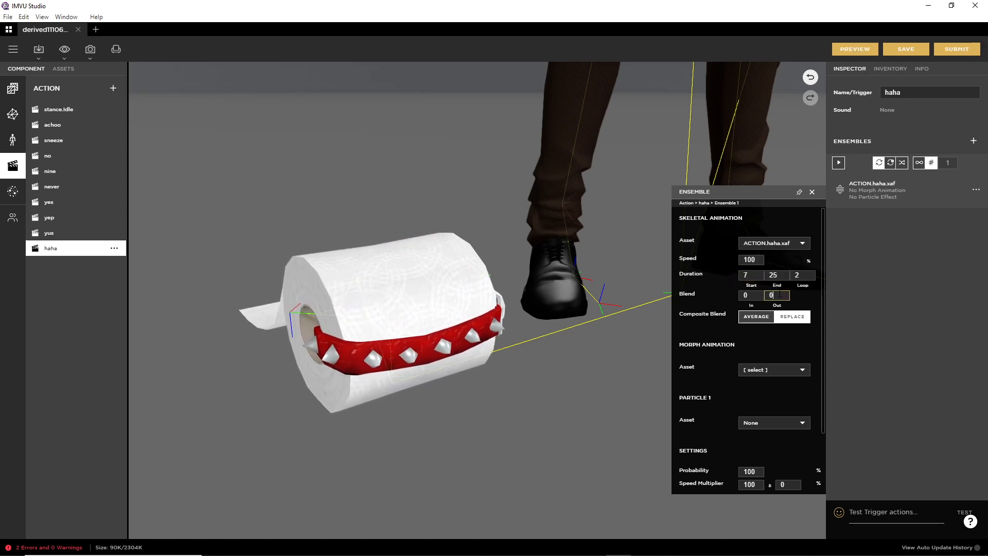
# Preview the edited animation duration and test the haha trigger
pyautogui.click(856, 51)
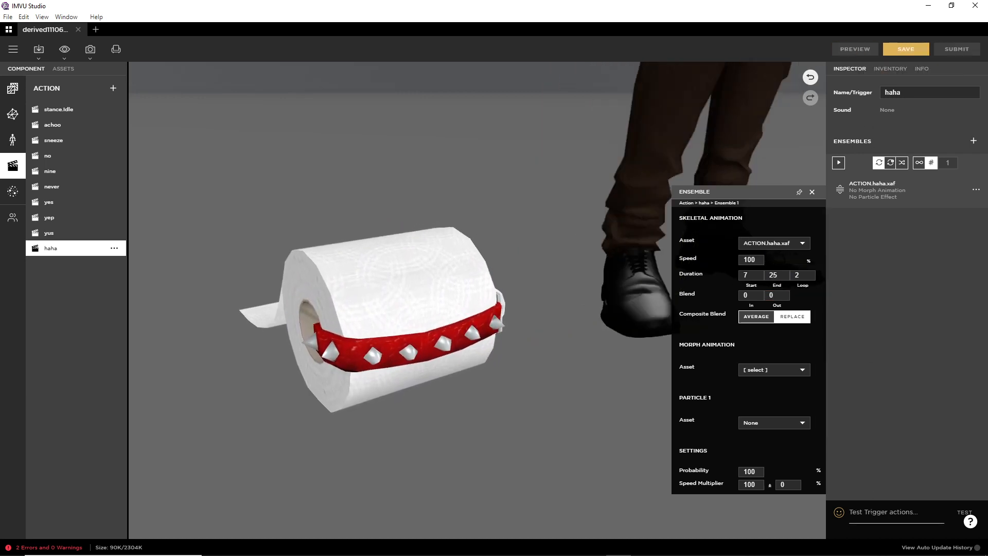
pyautogui.write('haha')
pyautogui.press('Return')
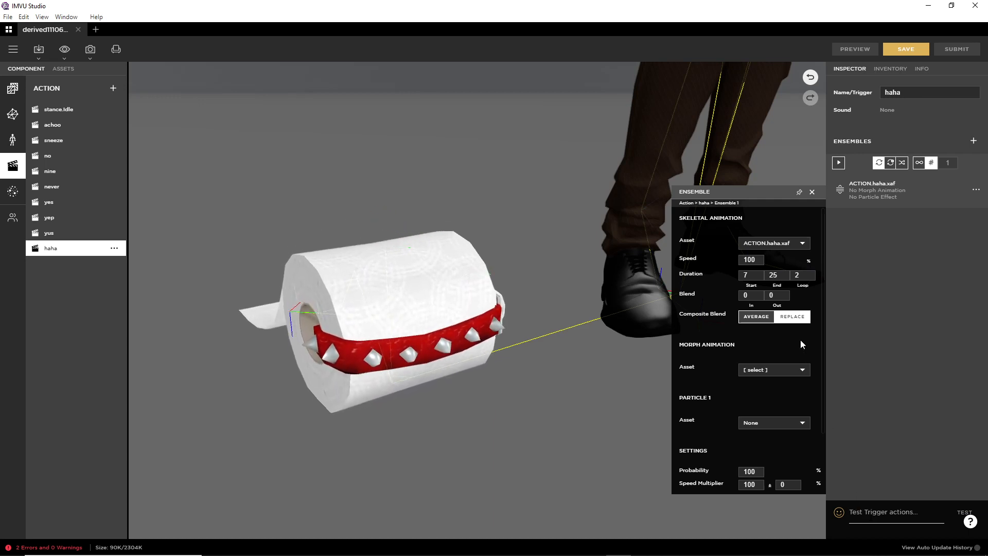
# Set the haha animation's duration end to 26, then preview the project and test the haha trigger
pyautogui.click(774, 275)
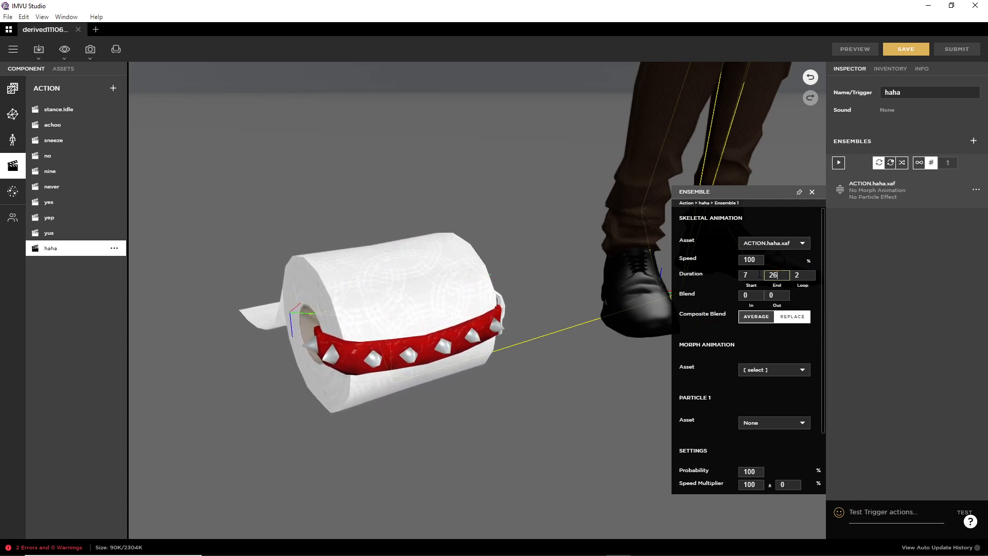
pyautogui.click(853, 53)
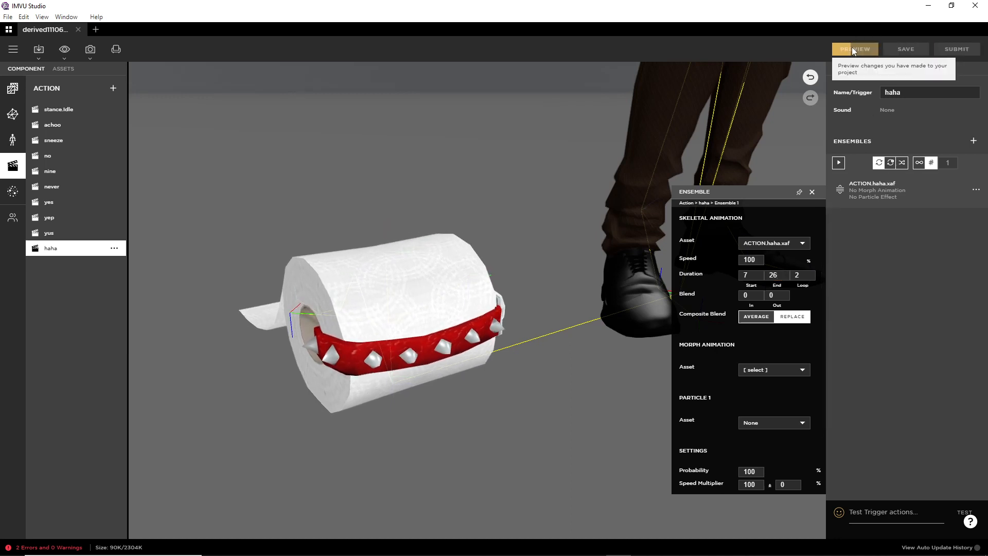
pyautogui.click(895, 512)
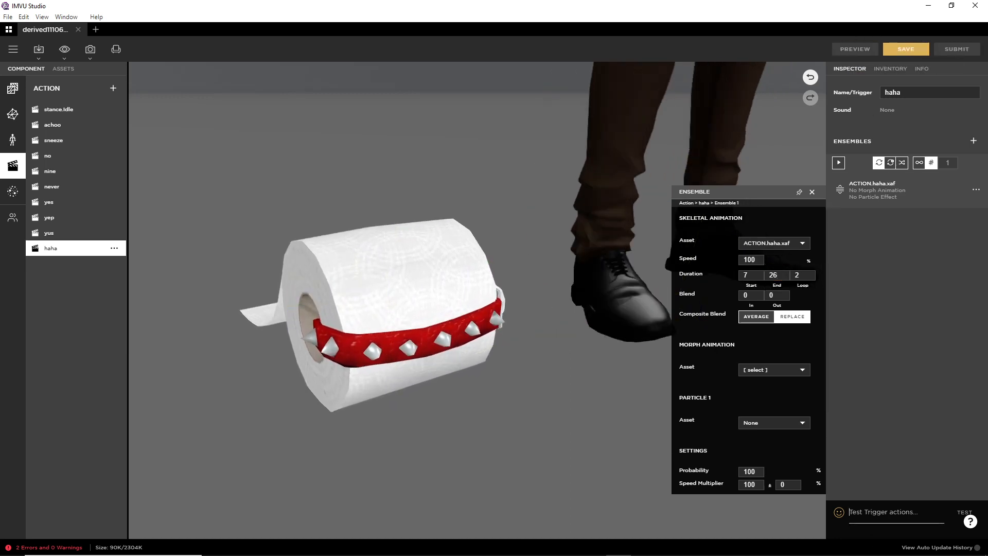
pyautogui.write('haha')
pyautogui.press('Return')
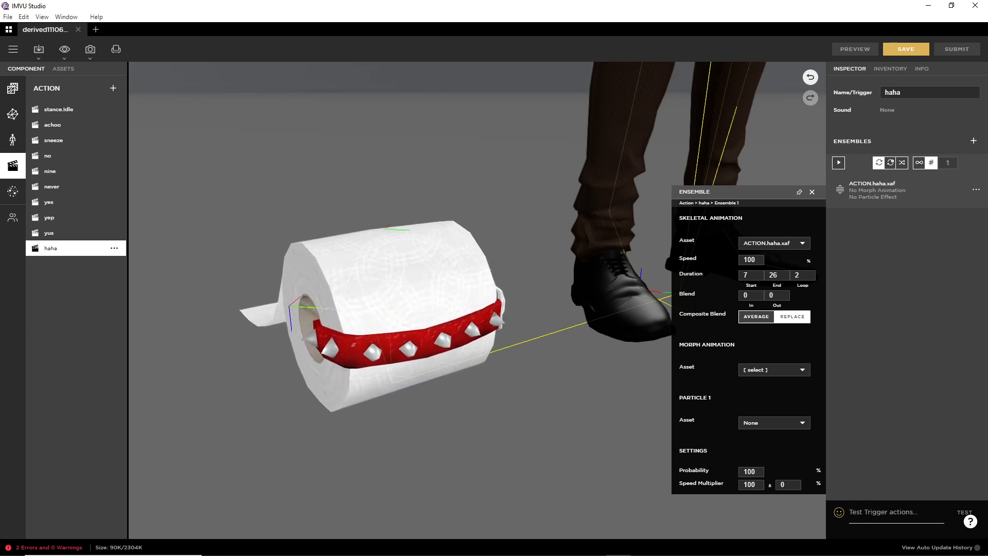
# Set the haha animation's loop count to 3, then preview the project and test the haha trigger
pyautogui.click(801, 275)
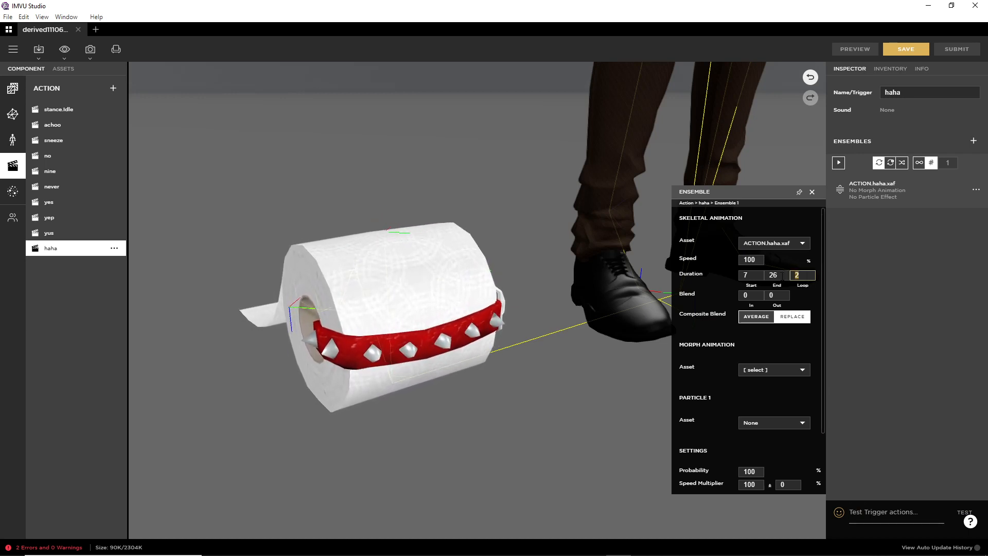
pyautogui.press('BackSpace')
pyautogui.write('3')
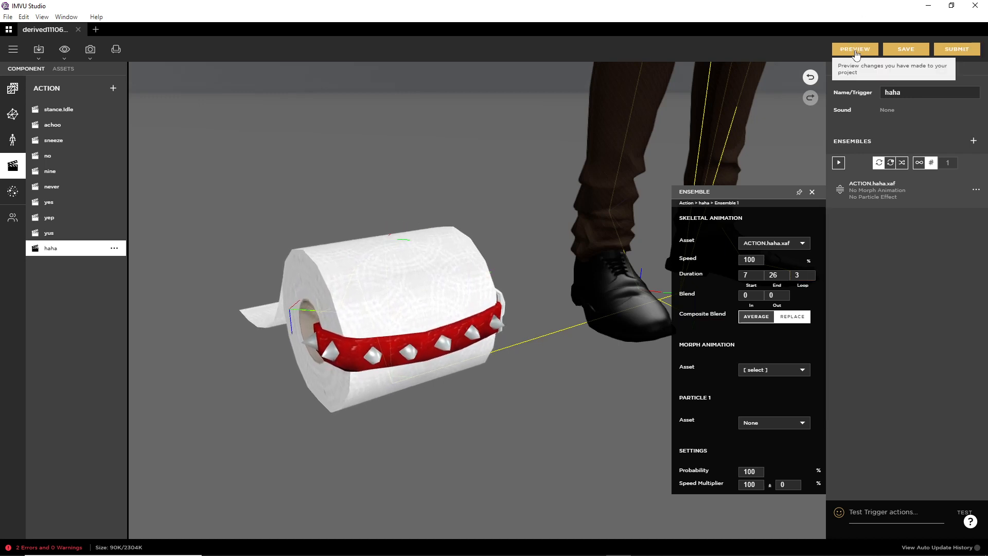
pyautogui.click(854, 51)
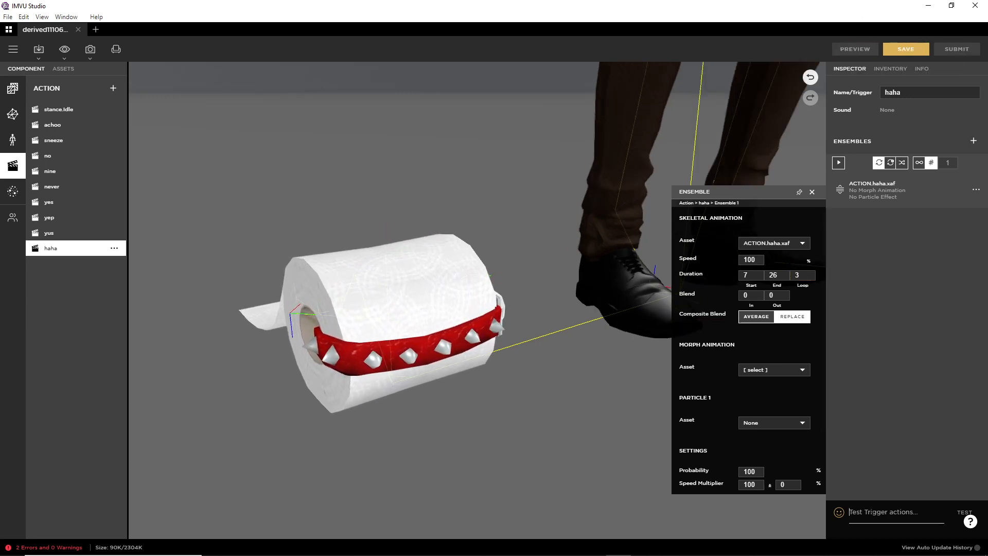
pyautogui.write('haha')
pyautogui.press('Return')
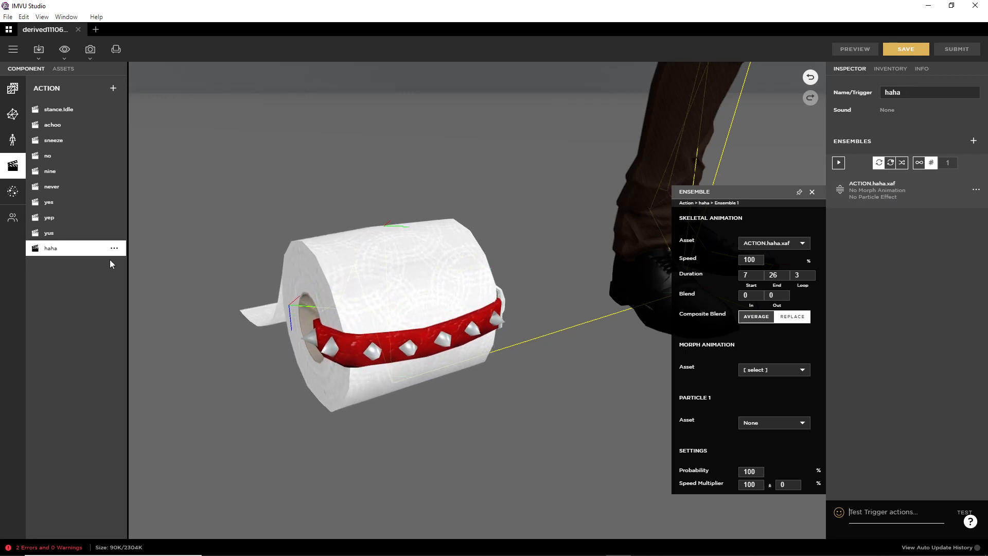
# Create another action and set its name and trigger to heh
pyautogui.click(114, 88)
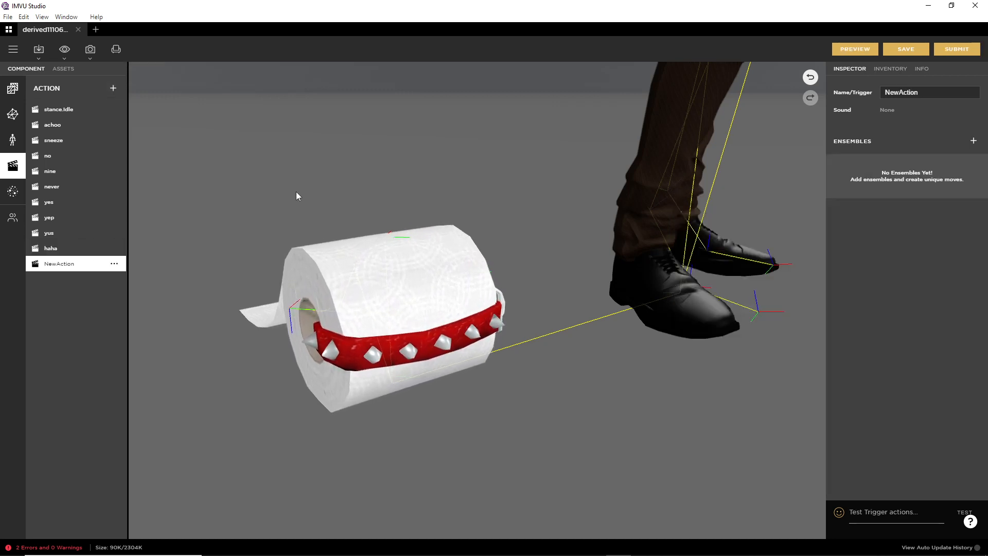
pyautogui.click(908, 93)
pyautogui.write('heh')
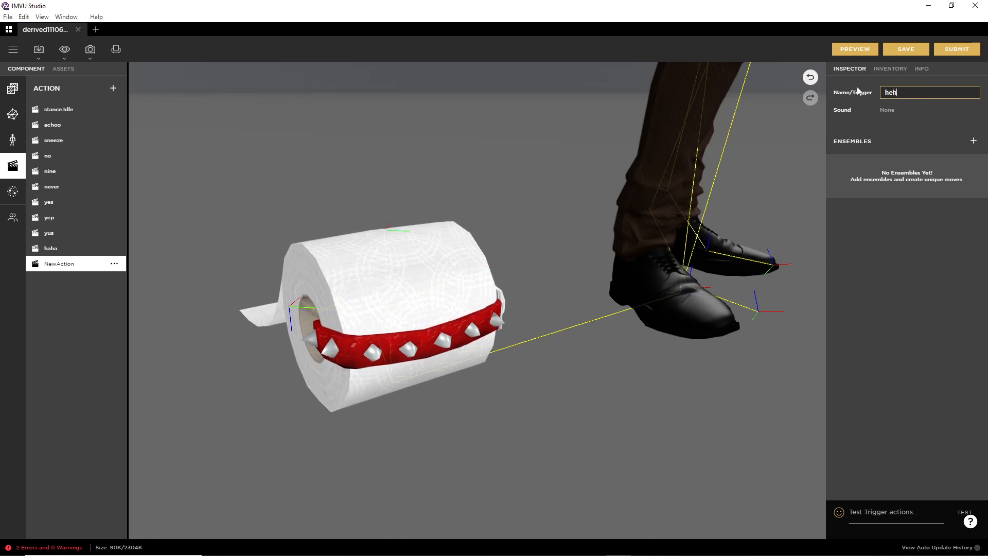
# Add an ensemble with the ACTION.haha.xaf skeletal animation to the heh action and preview the project
pyautogui.click(972, 140)
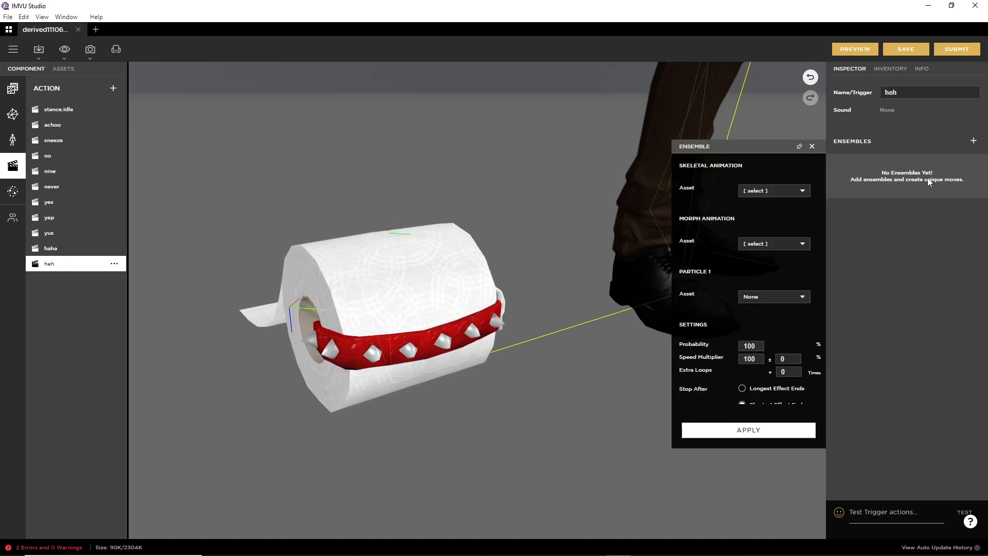
pyautogui.click(776, 189)
pyautogui.scroll(-5, 777, 216)
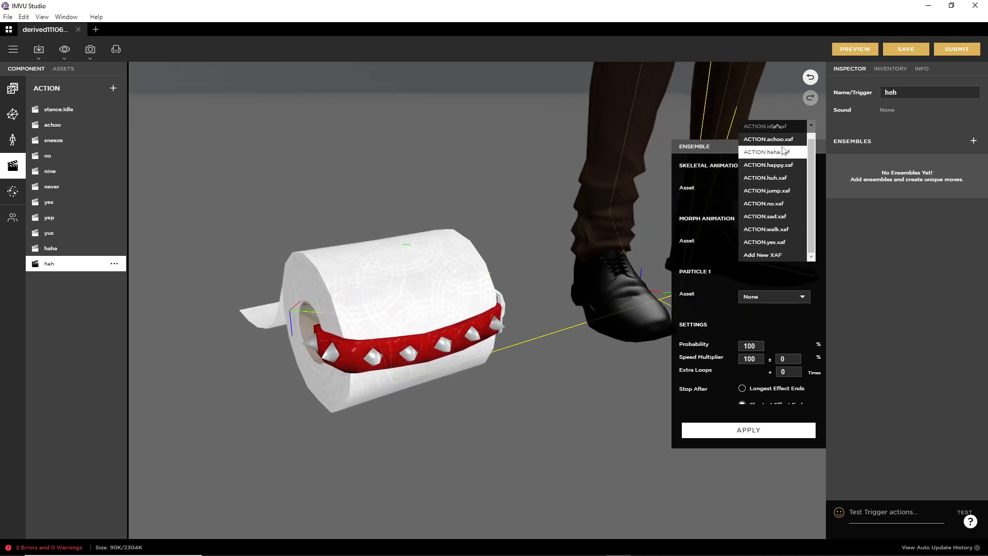
pyautogui.scroll(1, 777, 170)
pyautogui.click(776, 165)
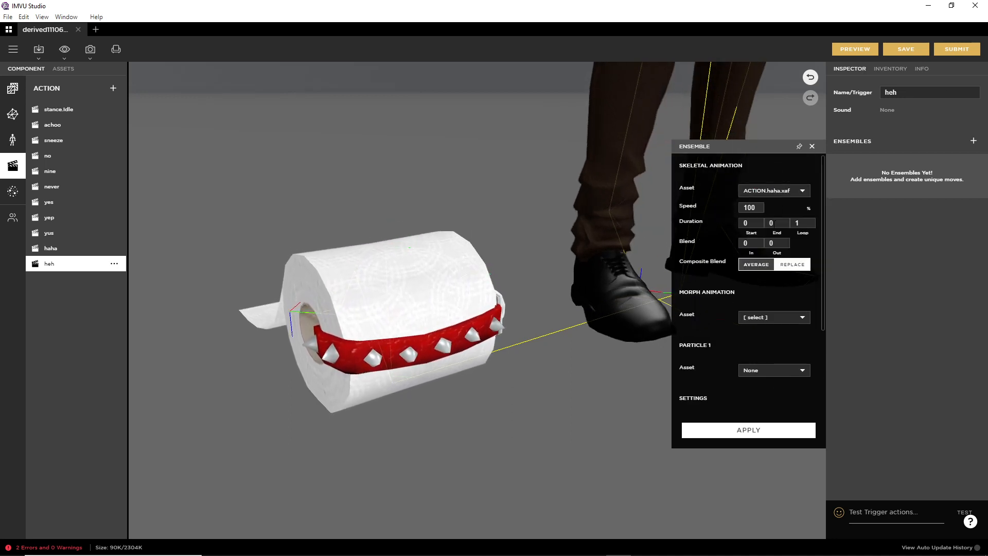
pyautogui.click(748, 432)
pyautogui.click(853, 51)
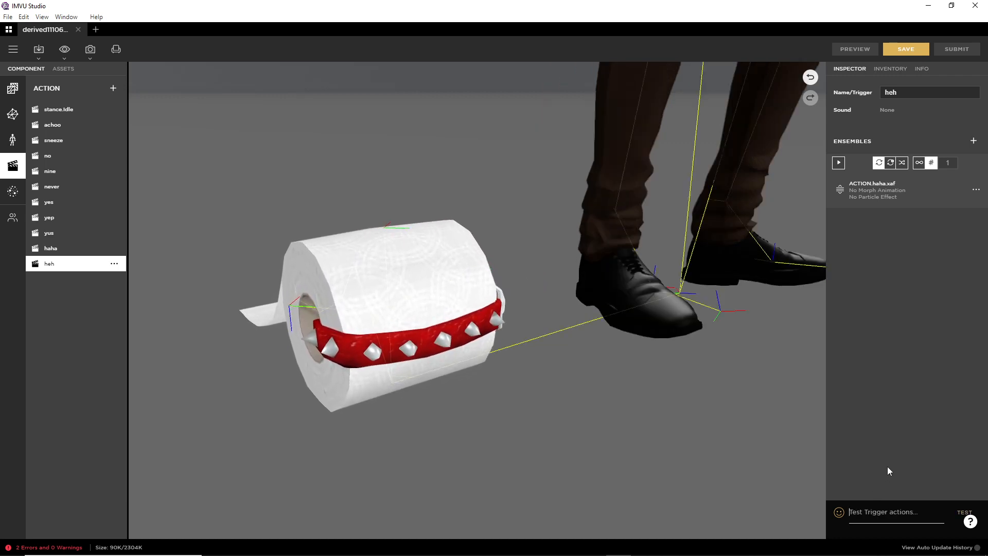
# Create an action with the name and trigger hehe, and add an ensemble using the ACTION.haha.xaf skeletal animation
pyautogui.click(113, 87)
pyautogui.click(880, 93)
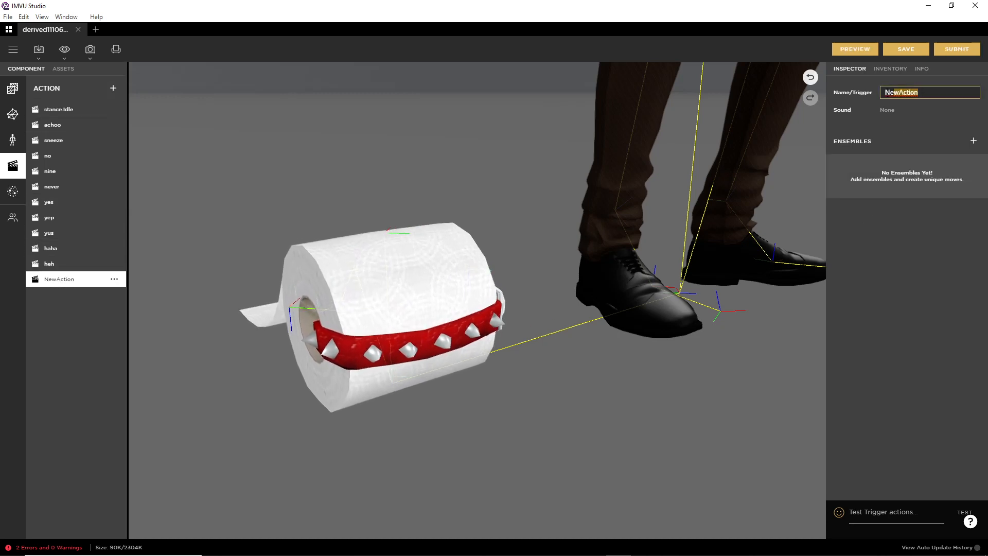
pyautogui.write('hehe')
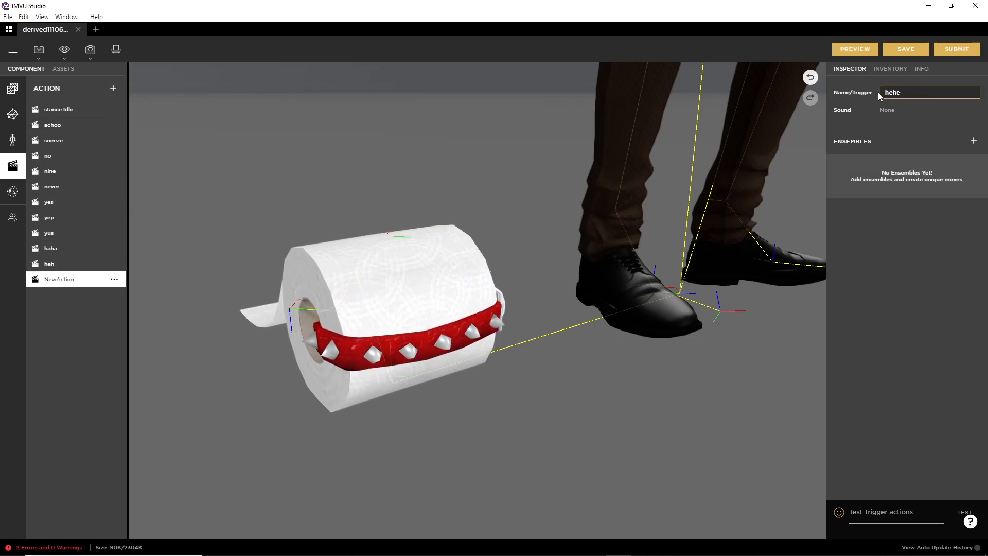
pyautogui.click(973, 140)
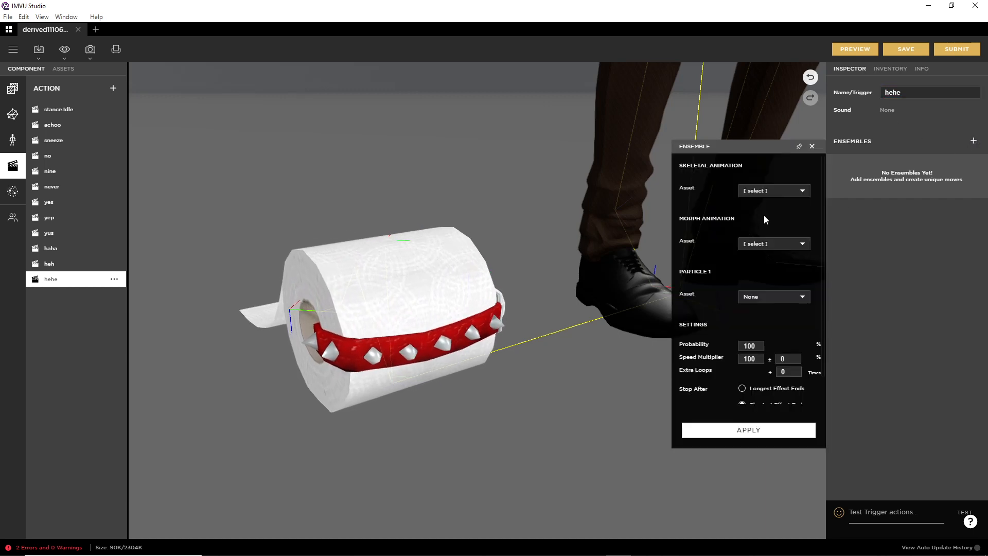
pyautogui.click(775, 191)
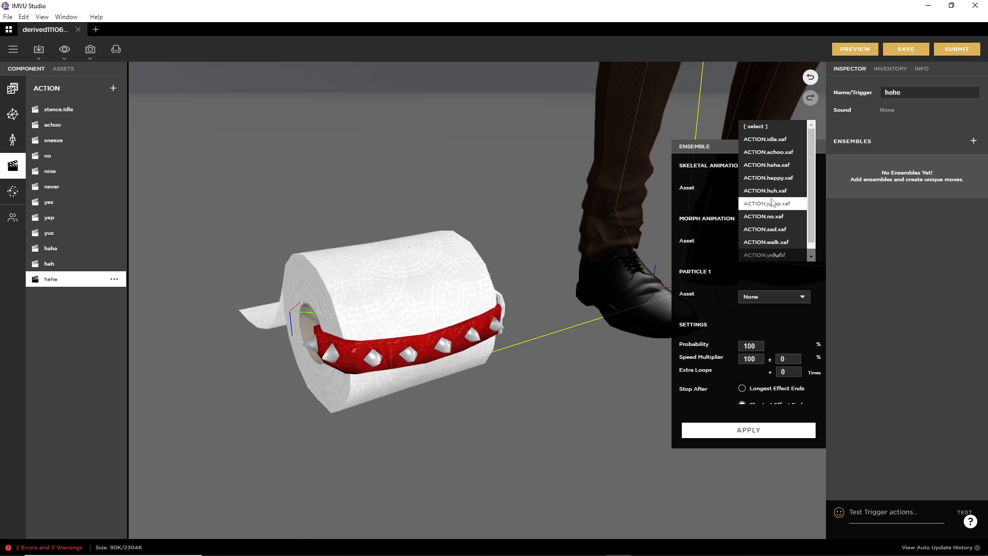
pyautogui.click(767, 165)
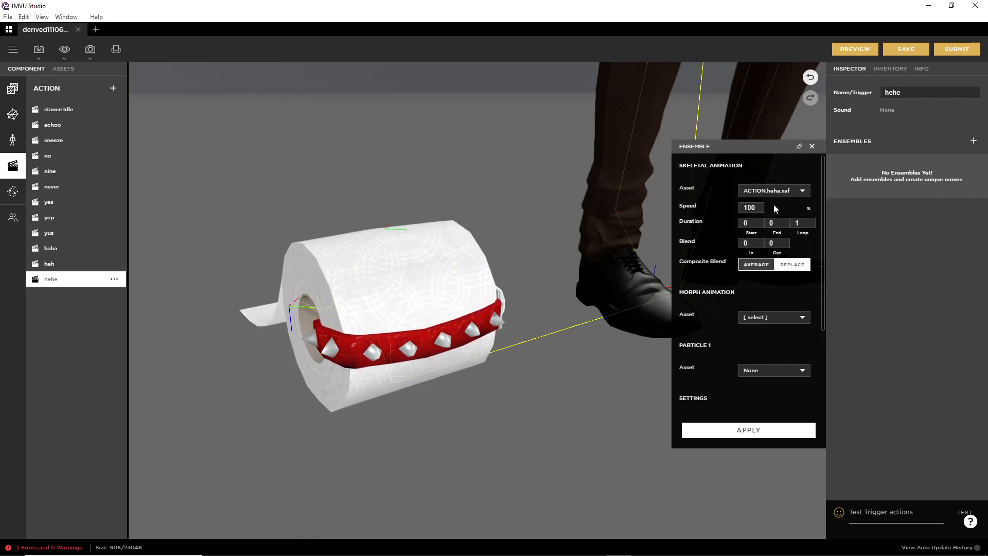
pyautogui.click(753, 431)
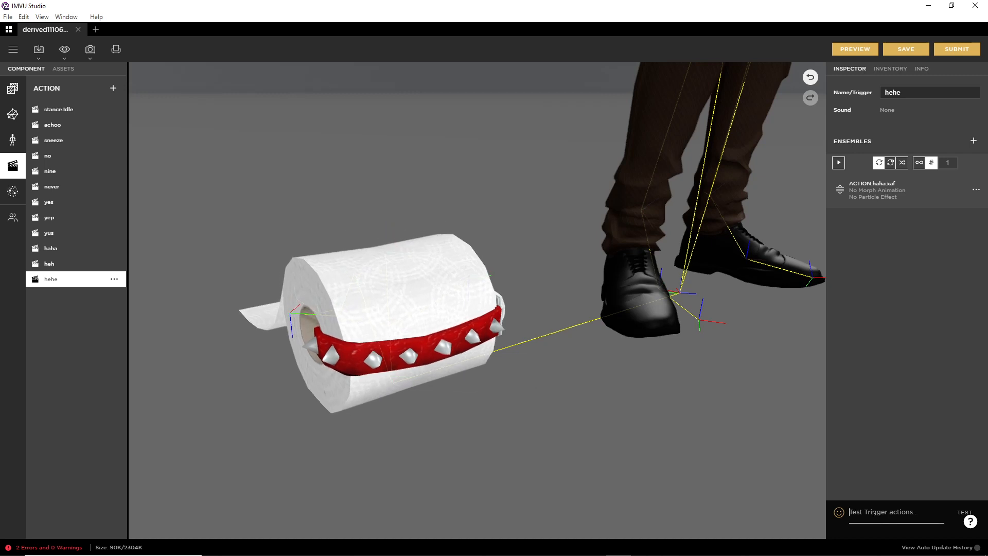
# Preview the project changes and test the hehe trigger on the toilet-roll pet
pyautogui.click(858, 50)
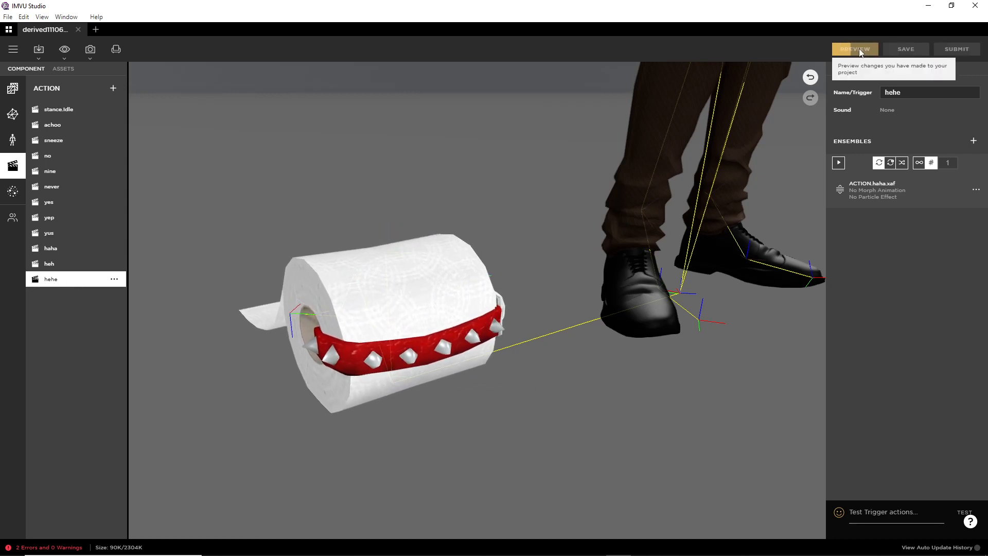
pyautogui.click(883, 511)
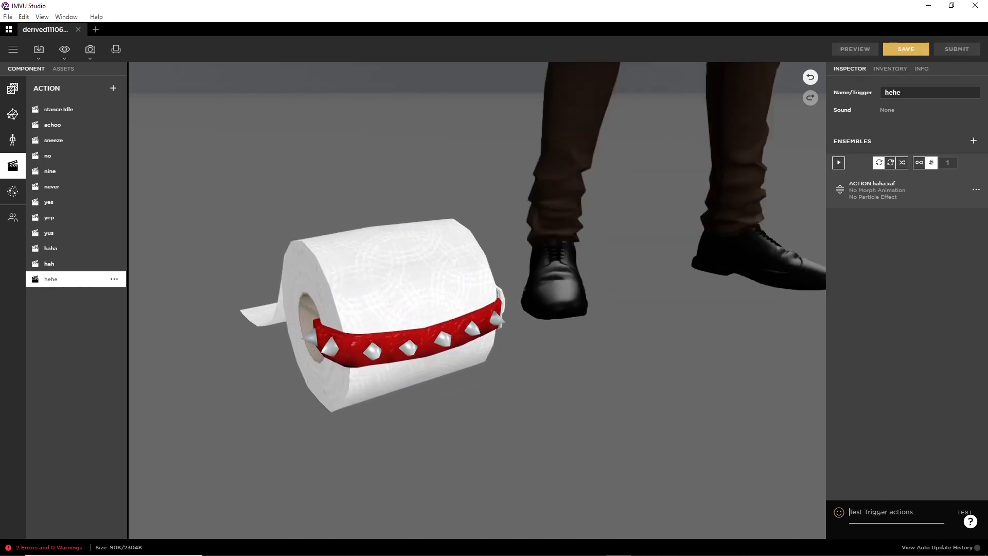
pyautogui.press('Return')
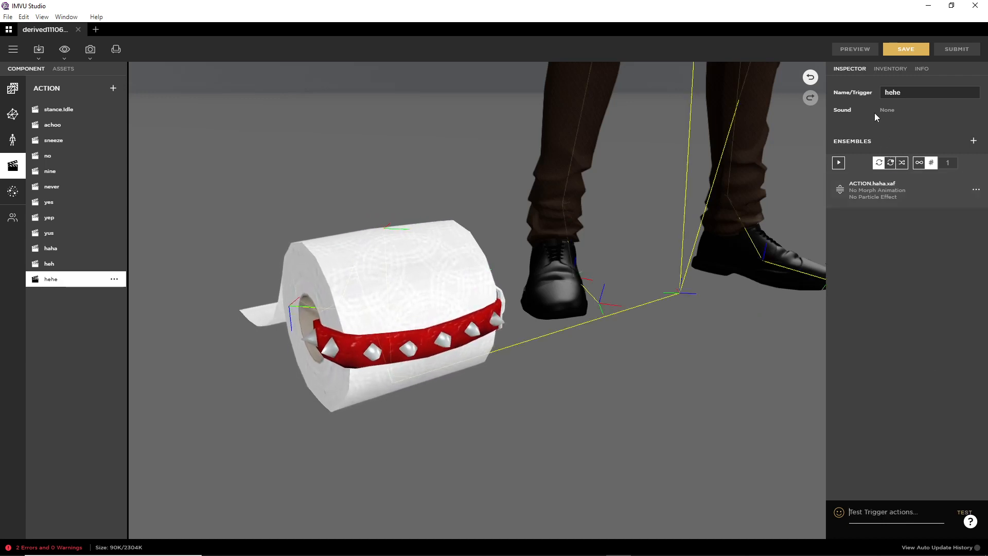
pyautogui.moveTo(842, 33); pyautogui.dragTo(848, 22)
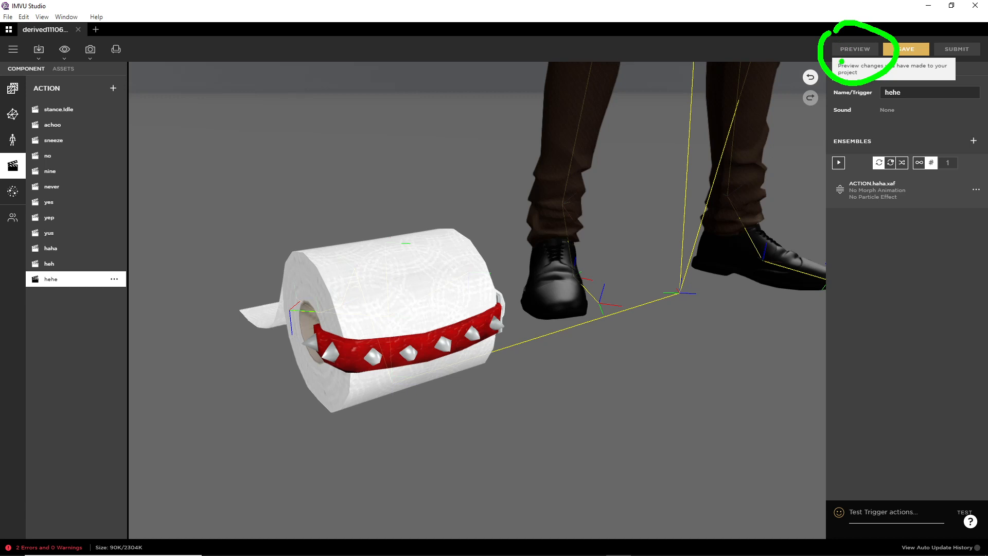
pyautogui.press('Escape')
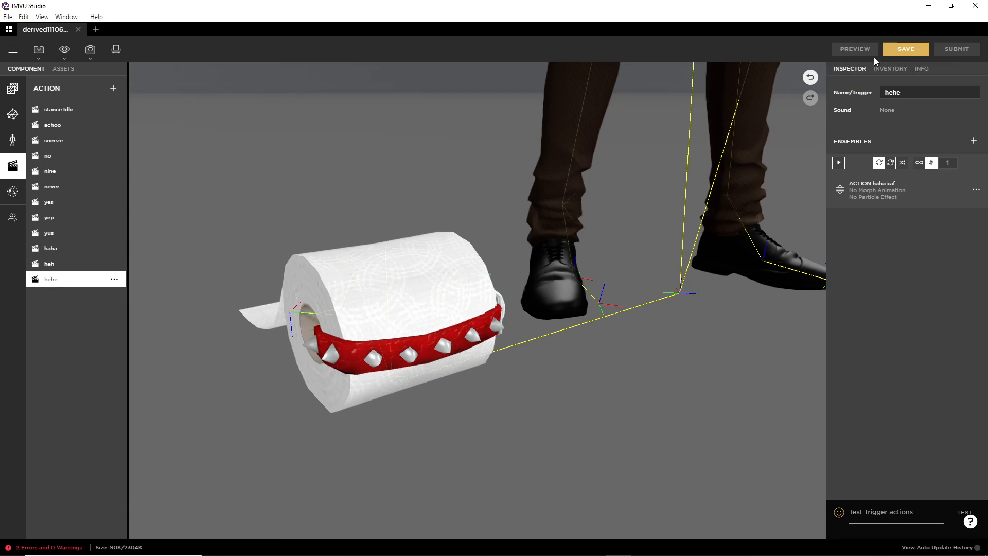
# Set the hehe ensemble's animation duration to start 7, end 26 and loop 2, then preview the project
pyautogui.click(976, 190)
pyautogui.click(926, 203)
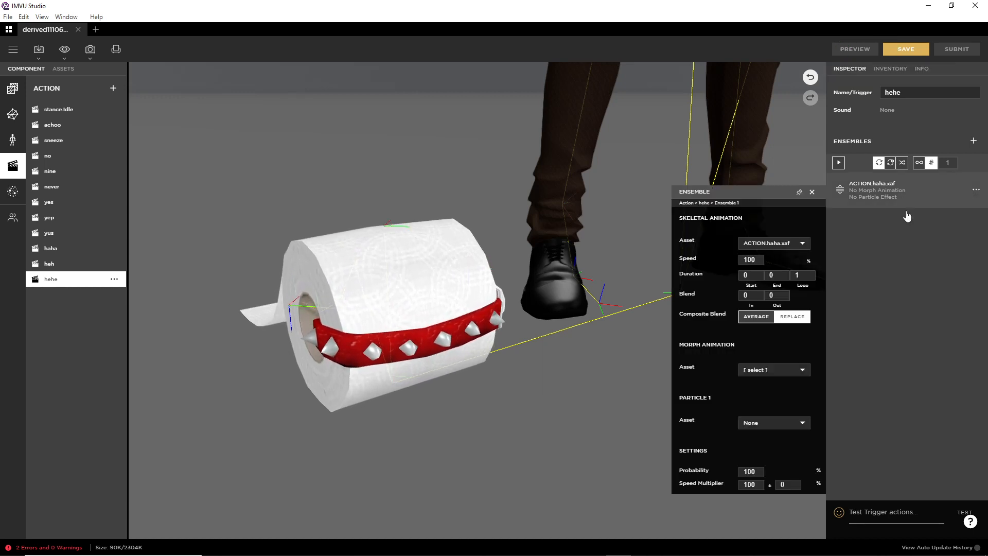
pyautogui.click(750, 275)
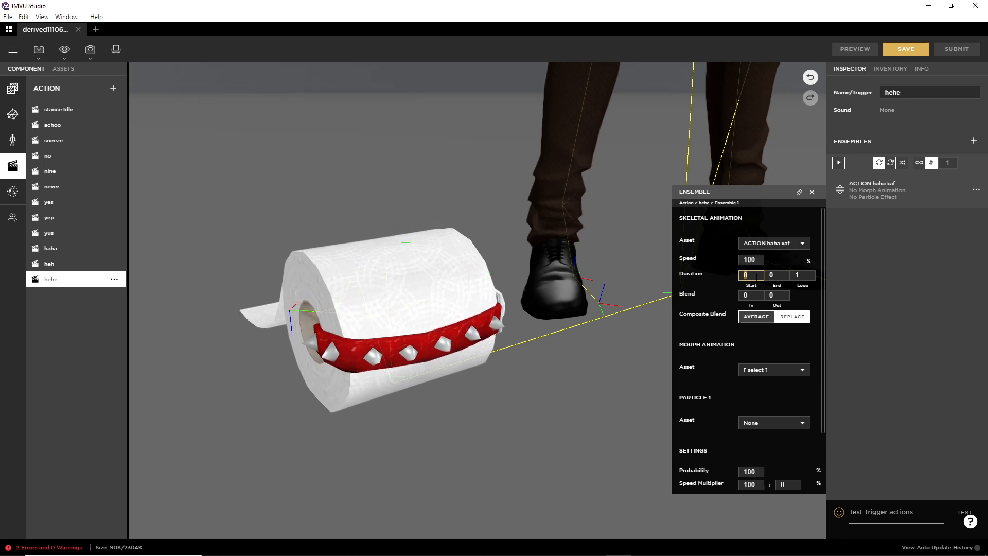
pyautogui.write('7')
pyautogui.press('Tab')
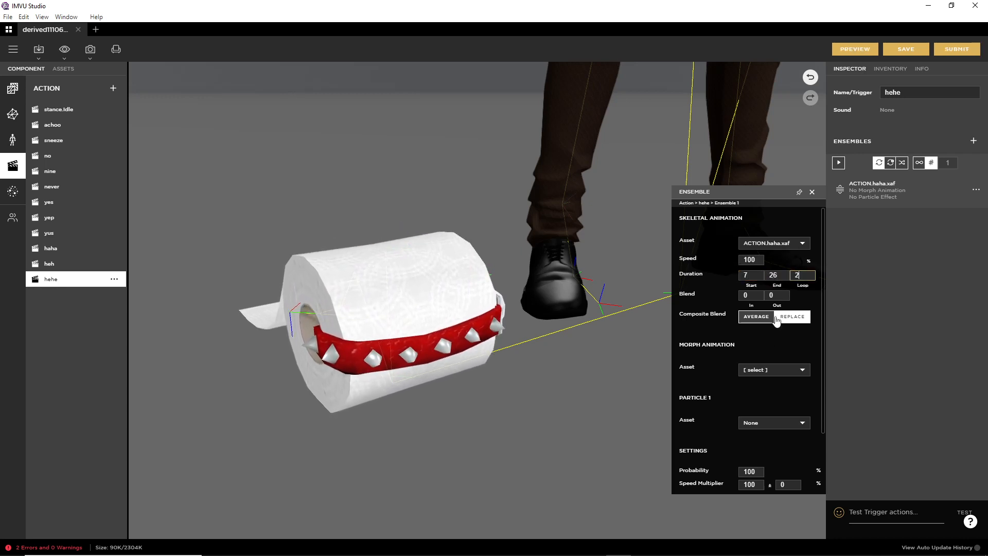
pyautogui.scroll(-3, 763, 446)
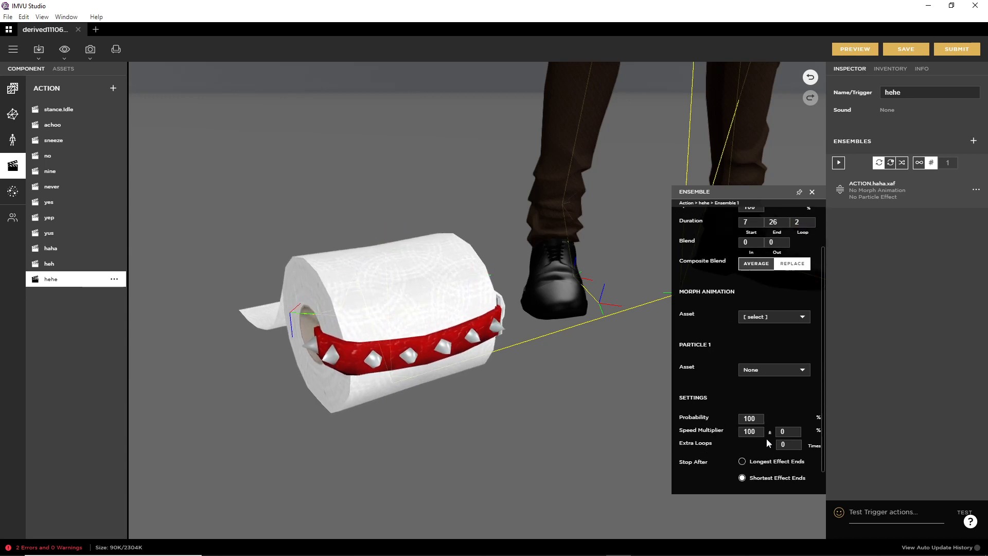
pyautogui.click(854, 52)
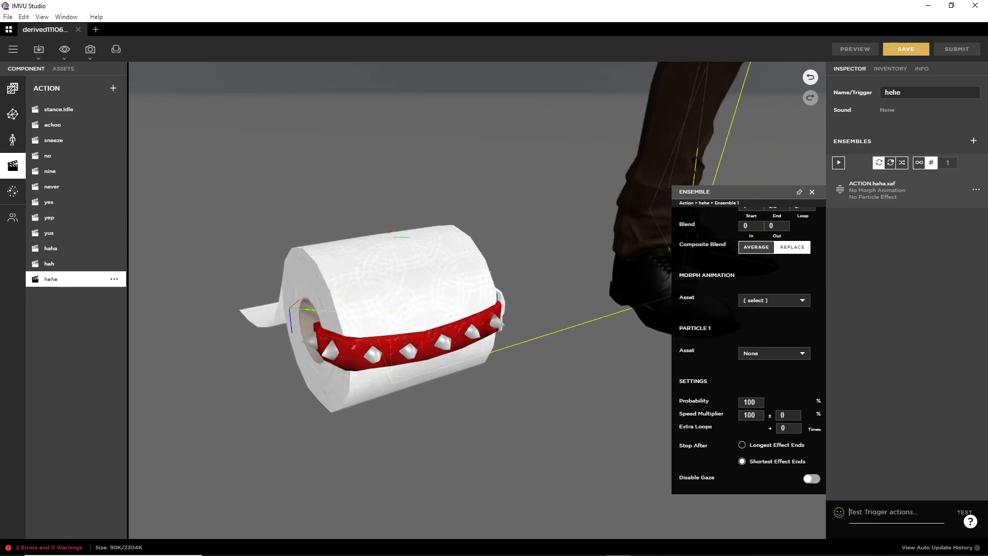
pyautogui.click(813, 193)
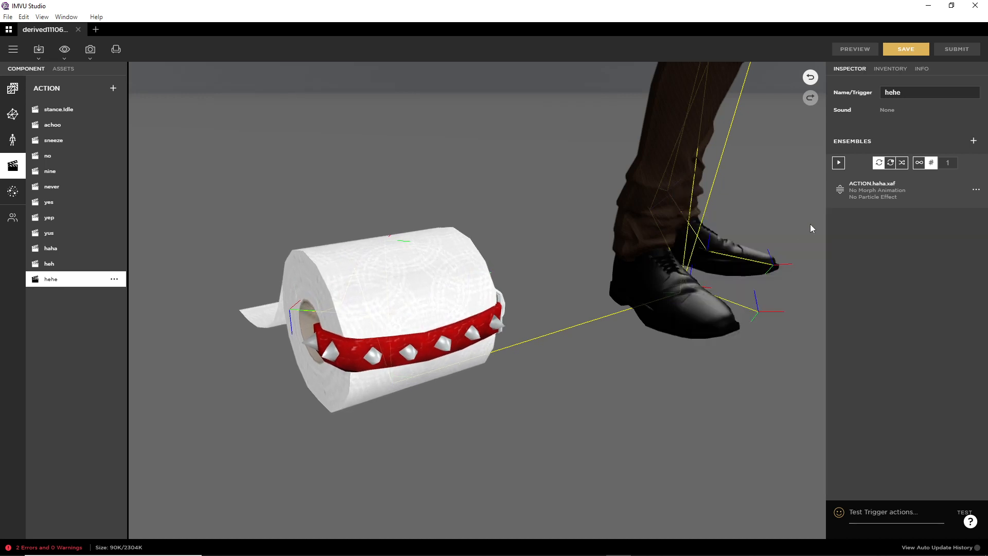
# Create another action named thehe and start its ensemble with the ACTION.haha.xaf skeletal animation
pyautogui.click(113, 90)
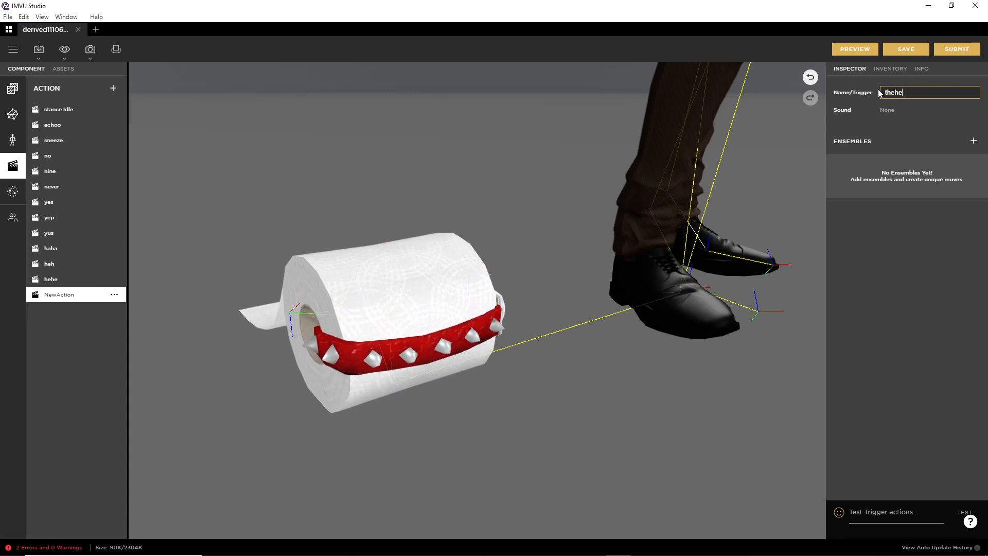
pyautogui.click(973, 142)
pyautogui.click(772, 192)
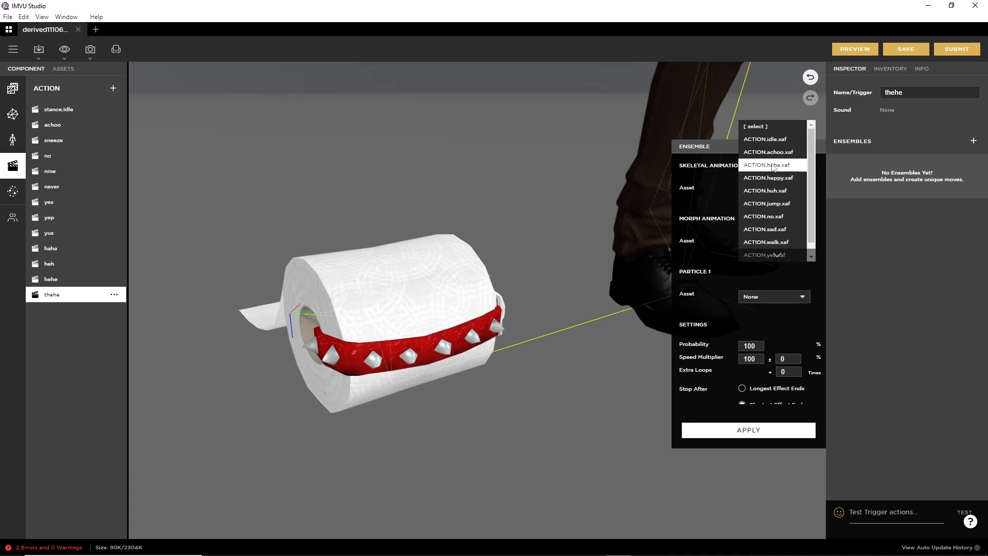
pyautogui.click(773, 164)
# Set the thehe animation's duration to start 7 and end 26, and apply the ensemble
pyautogui.click(783, 223)
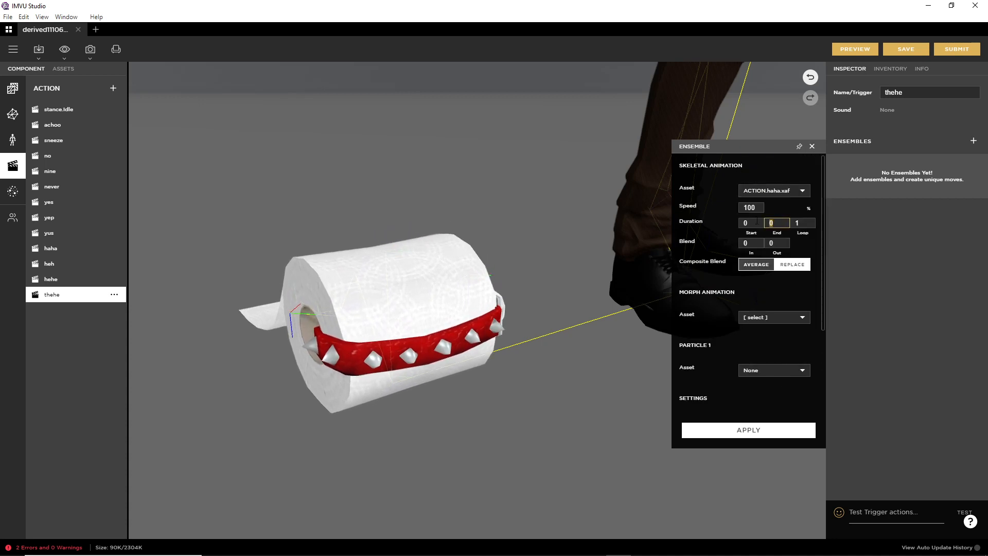
pyautogui.write('26')
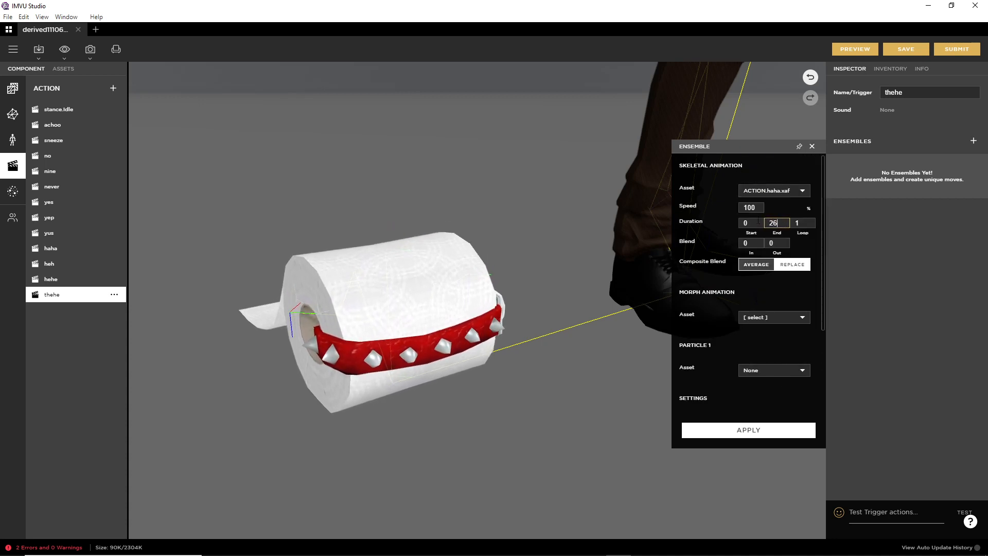
pyautogui.moveTo(752, 224); pyautogui.dragTo(733, 224)
pyautogui.write('7')
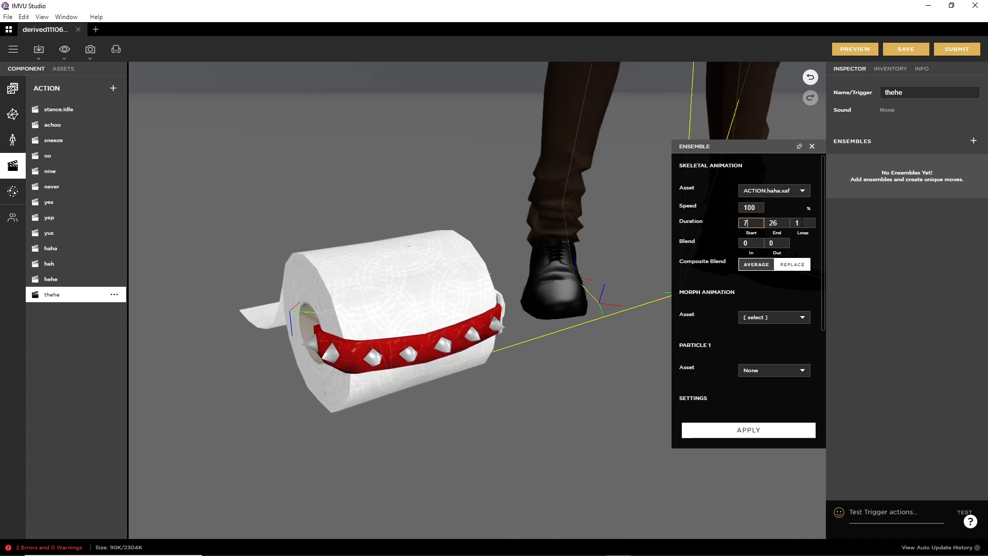
pyautogui.click(749, 430)
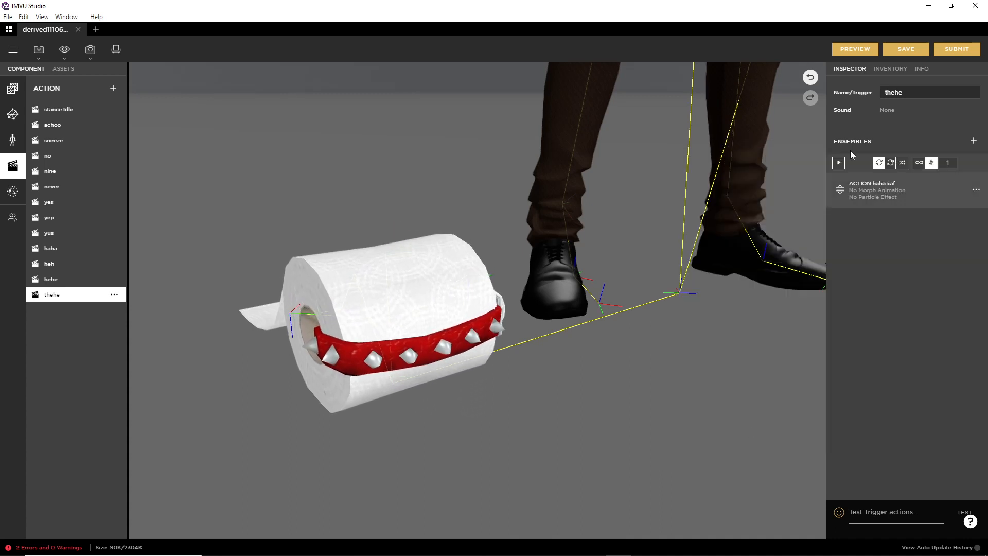
# Preview the project and test the thehe trigger
pyautogui.click(854, 51)
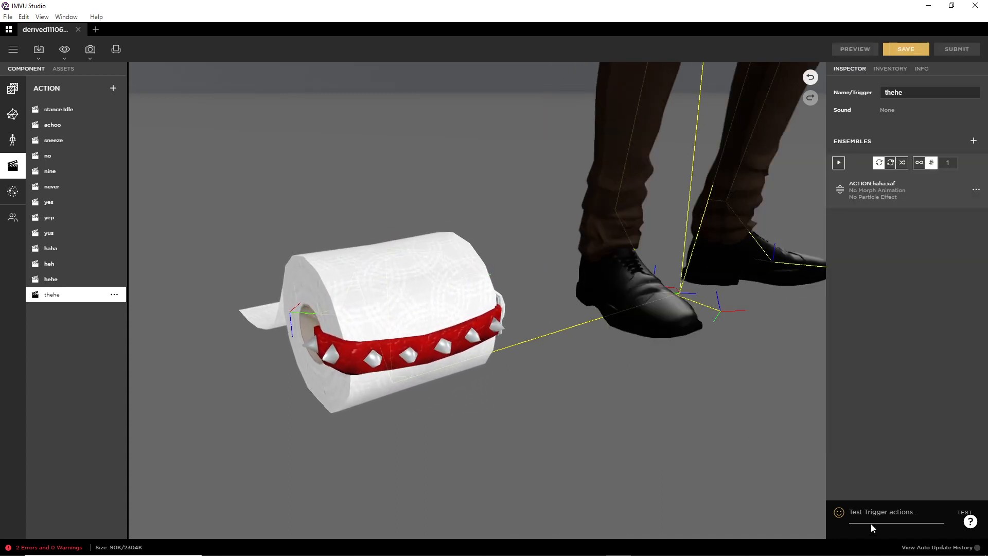
pyautogui.click(869, 512)
pyautogui.write('thehe')
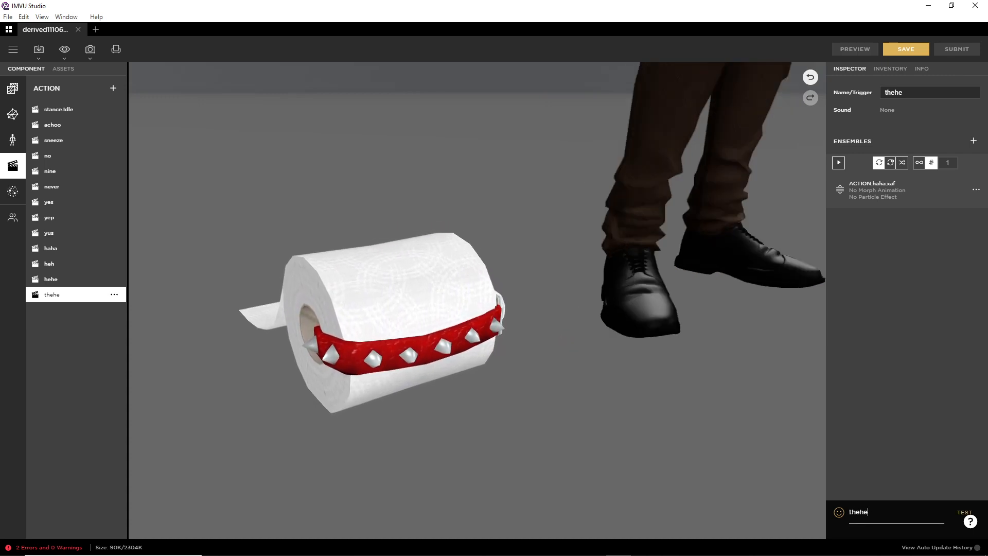
pyautogui.press('Return')
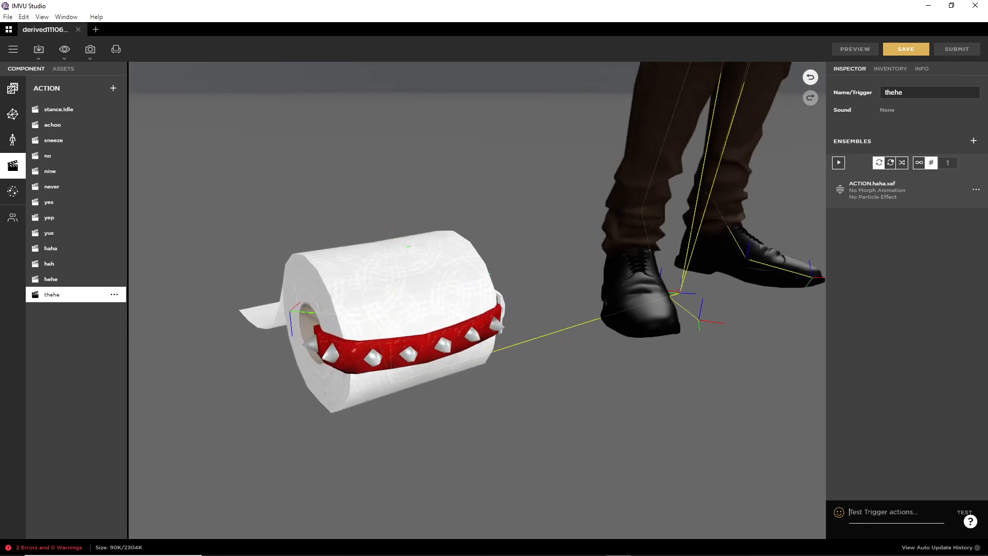
# Create an action with an ACTION.happy.xaf skeletal animation ensemble and set its name and trigger to happy
pyautogui.click(113, 88)
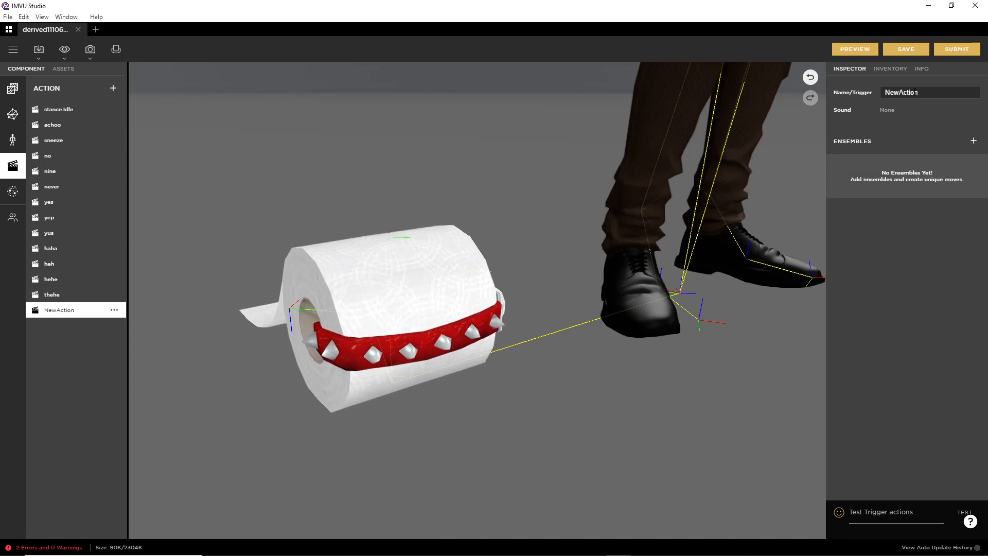
pyautogui.click(973, 140)
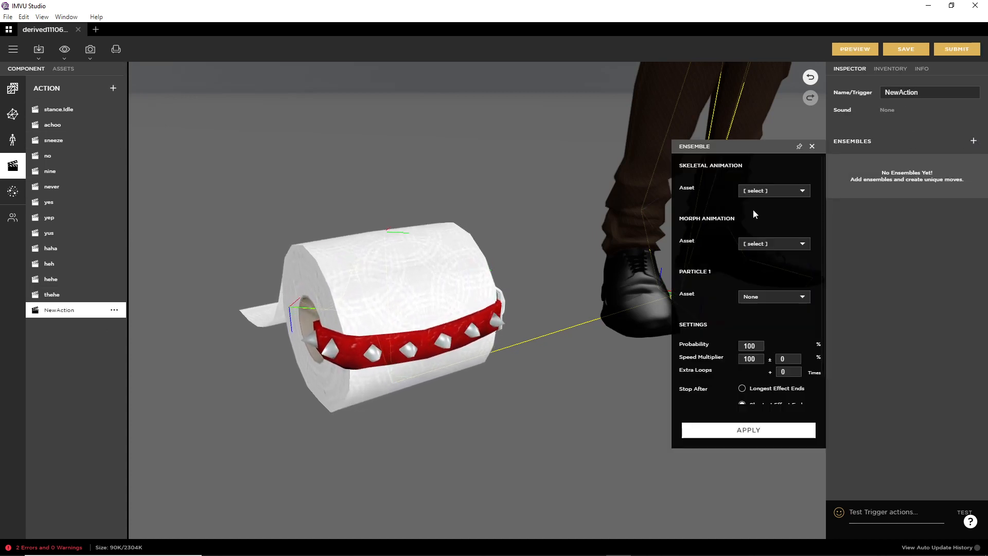
pyautogui.click(755, 190)
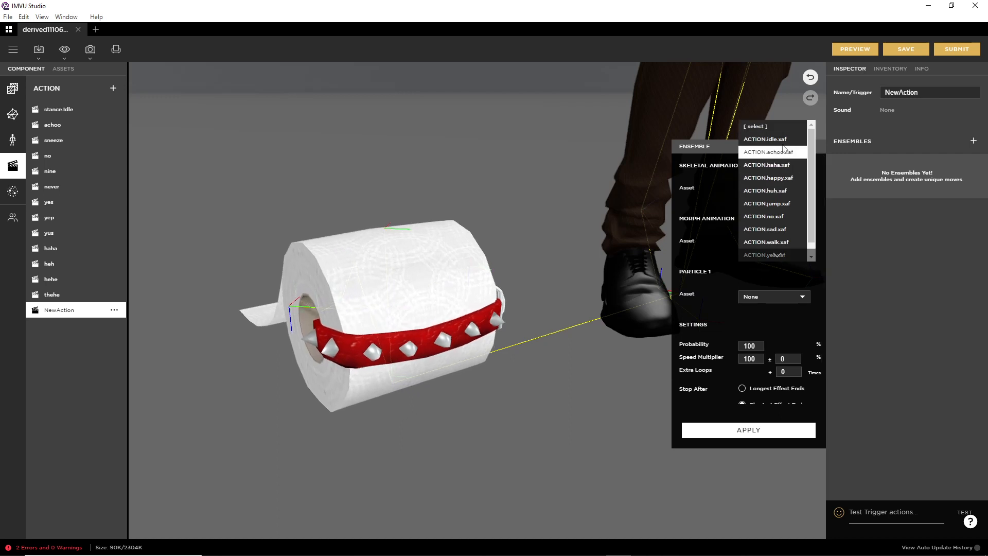
pyautogui.click(772, 178)
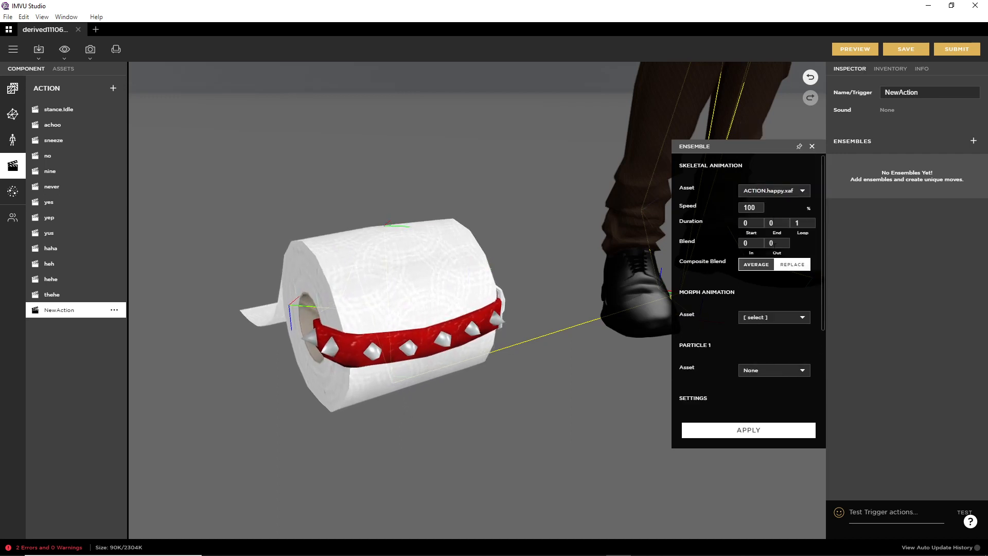
pyautogui.click(754, 430)
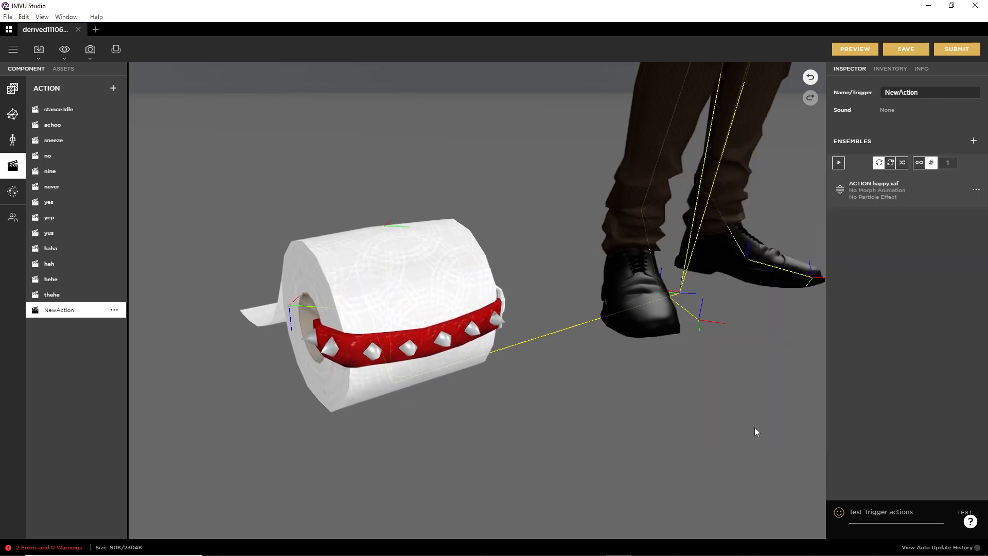
pyautogui.doubleClick(901, 92)
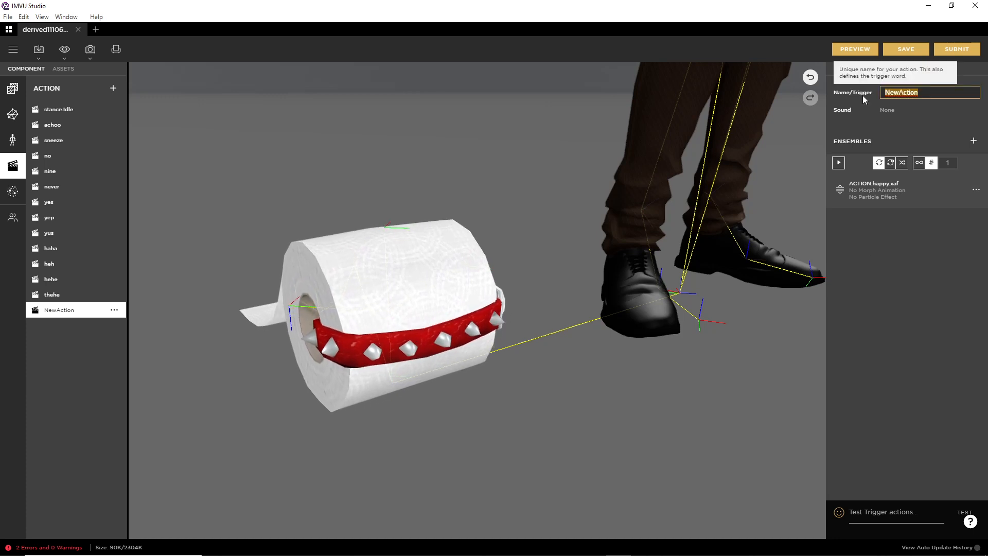
pyautogui.write('happy')
pyautogui.press('Return')
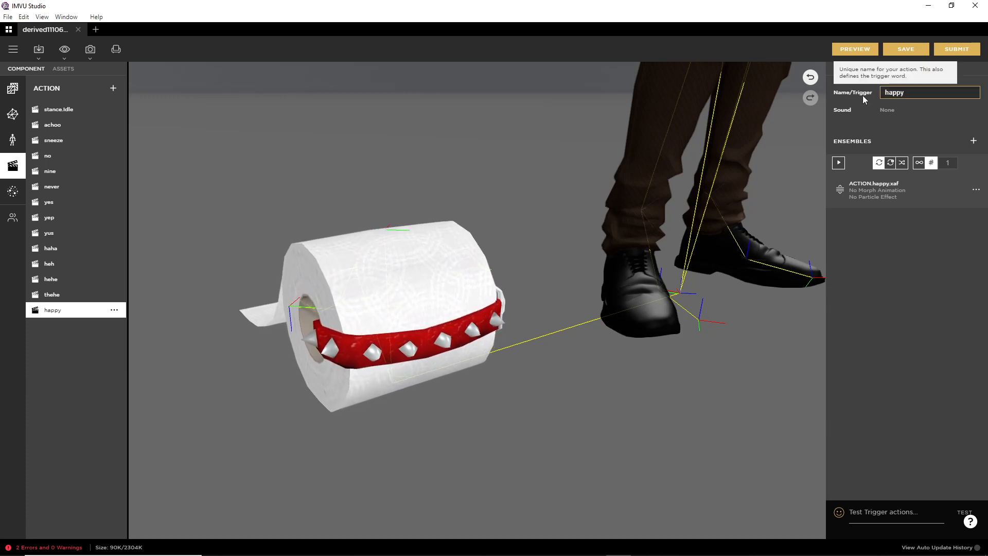
# Preview the project and test the happy trigger
pyautogui.click(860, 52)
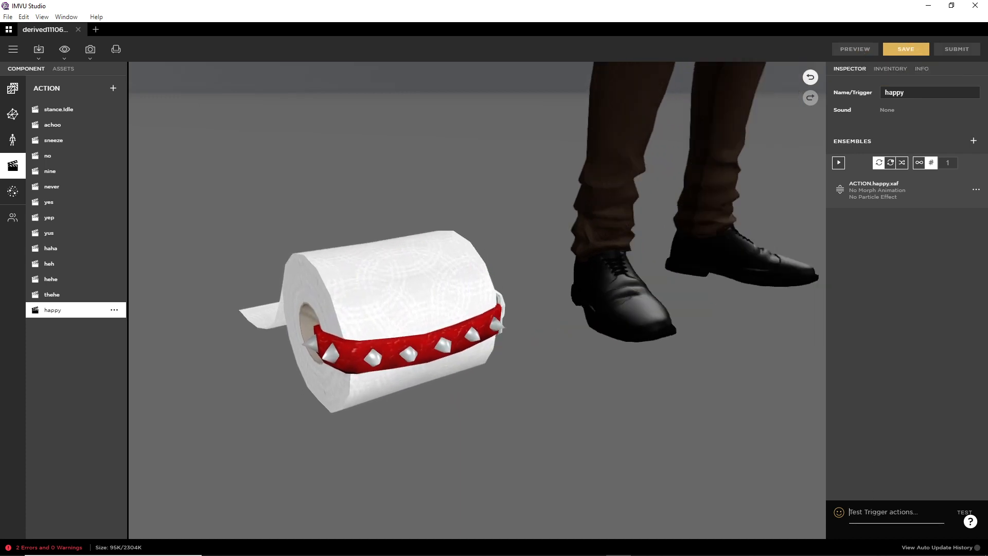
pyautogui.write('ha[p')
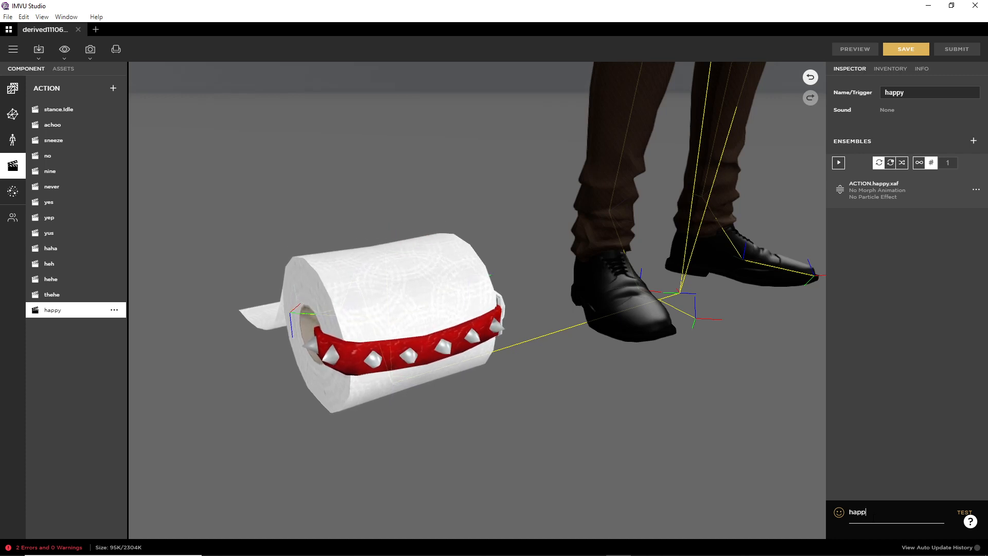
pyautogui.press('Return')
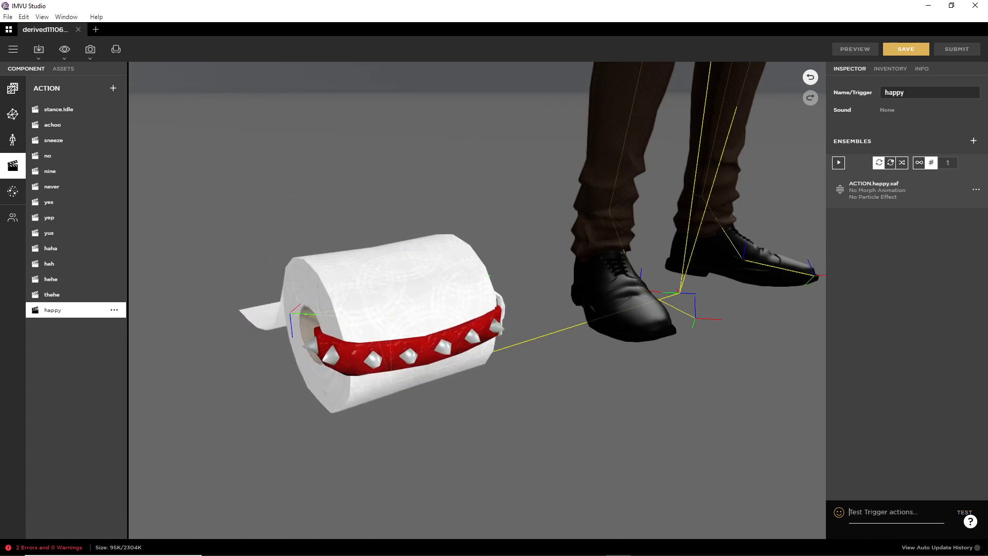
# Configure the happy action's ensemble so that its skeletal animation loops 2 times
pyautogui.click(976, 189)
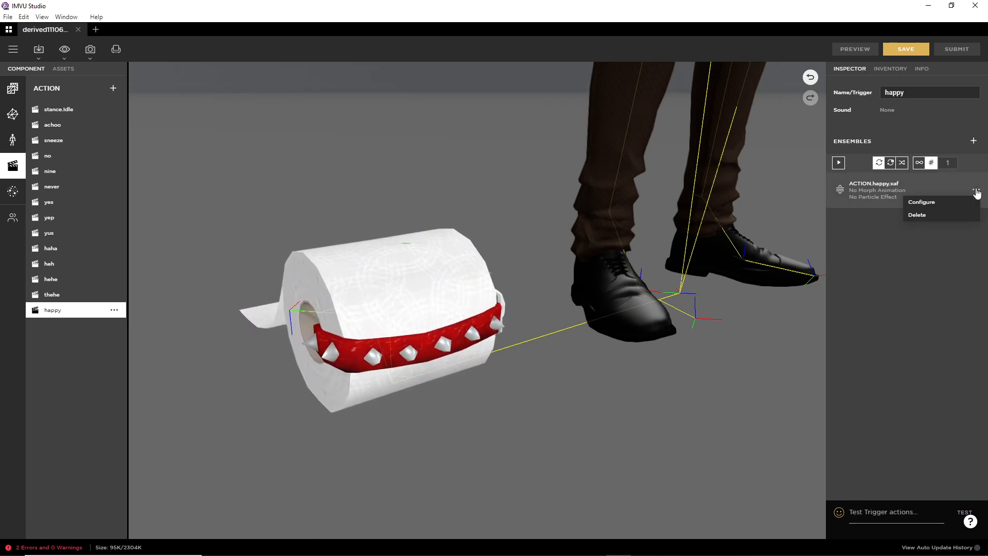
pyautogui.click(932, 205)
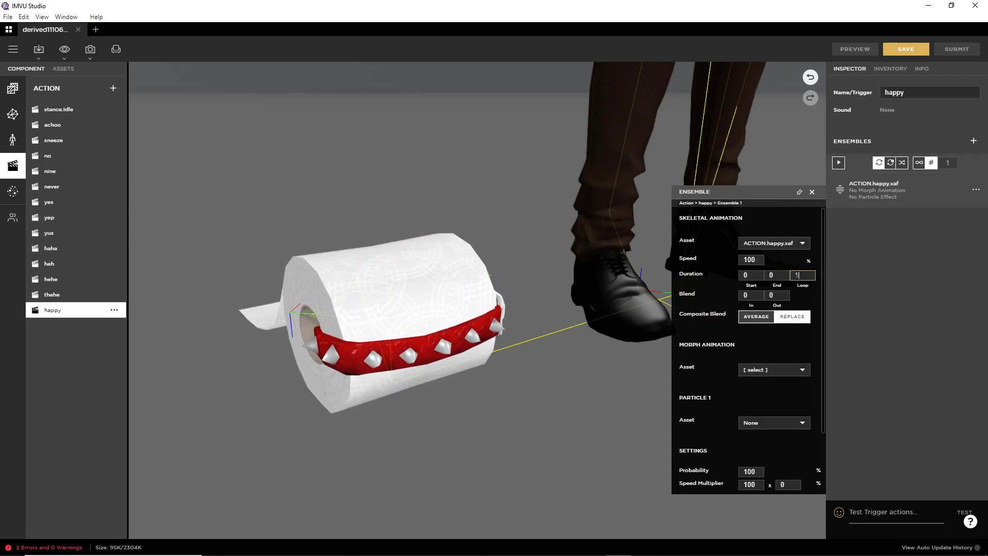
pyautogui.click(797, 276)
pyautogui.write('2')
pyautogui.click(748, 335)
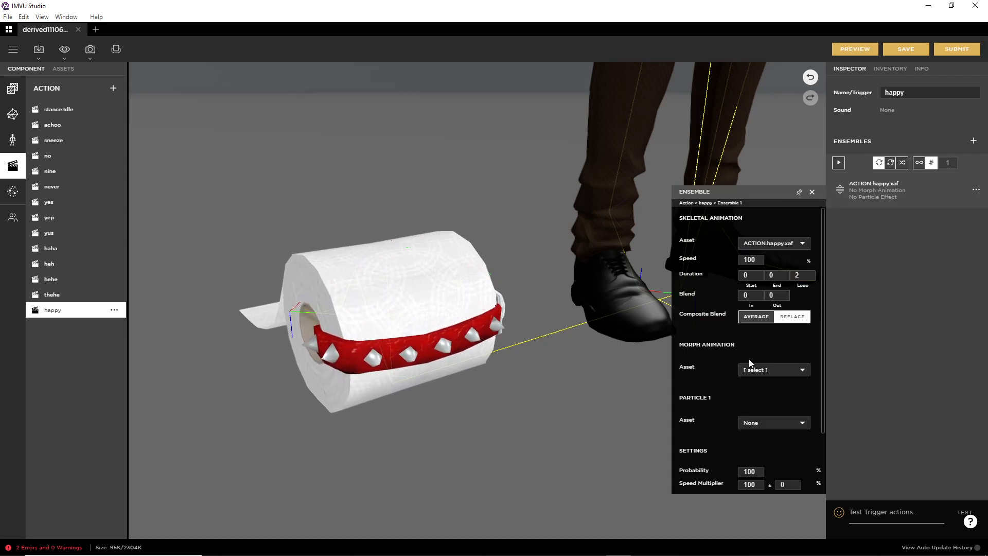
# Preview the changed loop setting and test the happy trigger again
pyautogui.click(905, 49)
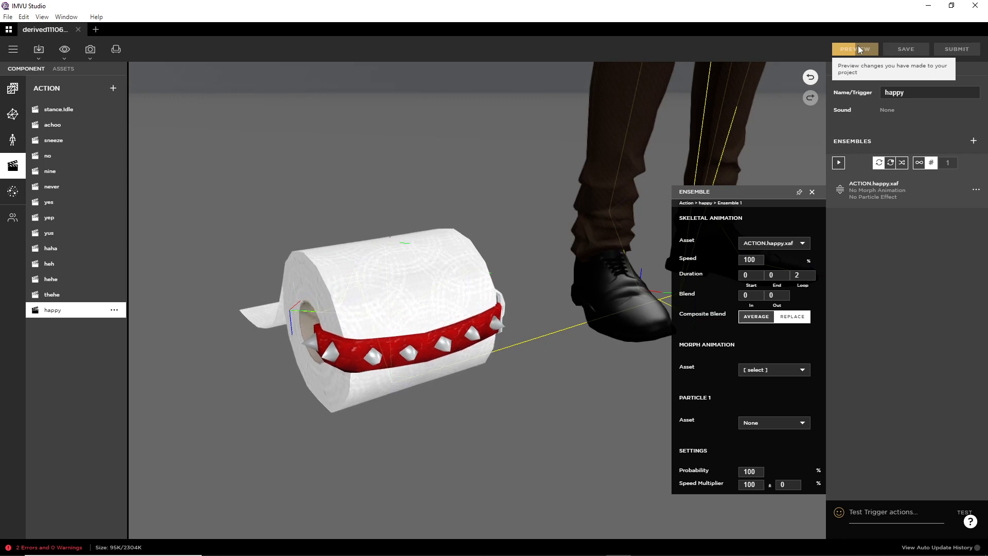
pyautogui.click(896, 512)
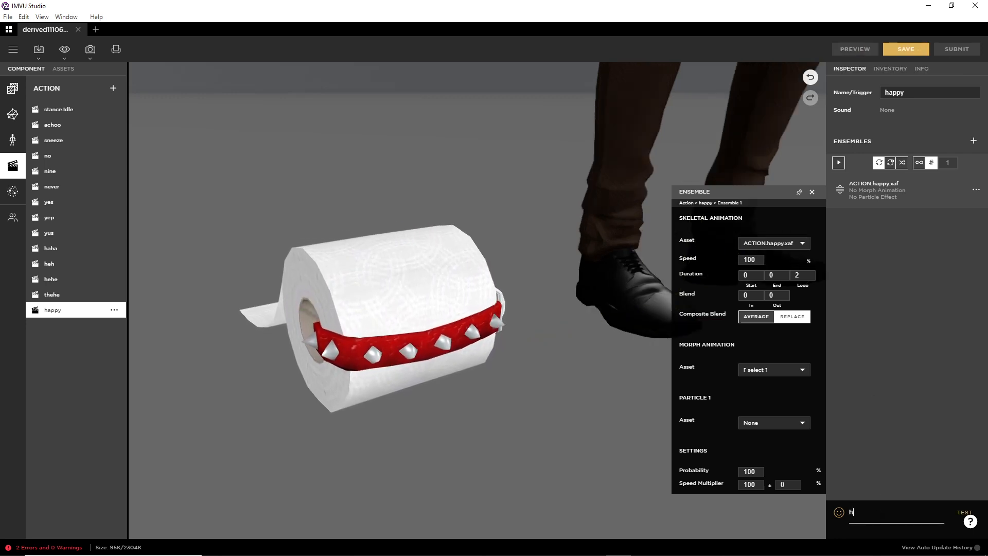
pyautogui.write('happy')
pyautogui.press('Return')
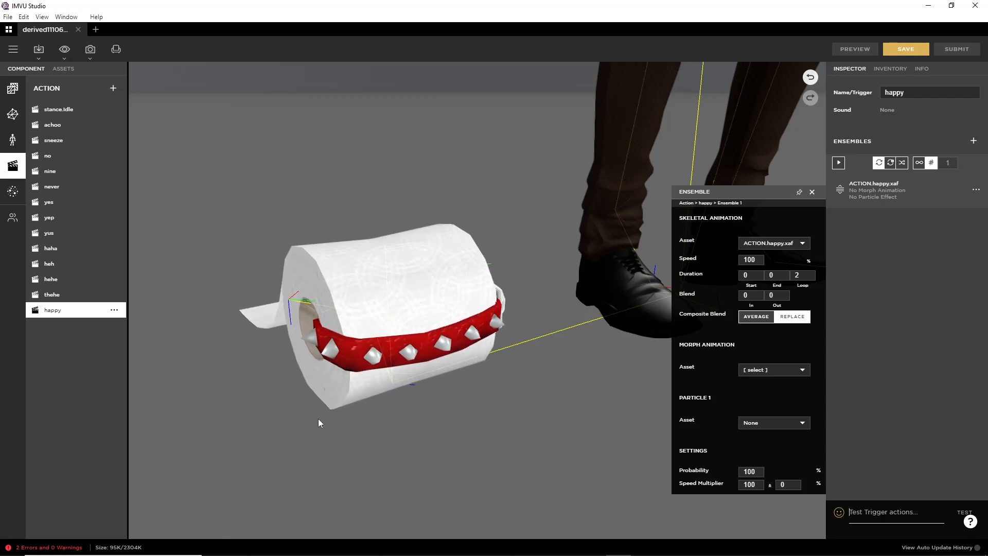
# Switch to Blender and move through the haha.ACTION timeline to frame 7 to examine its start and end keyframes
pyautogui.click(543, 546)
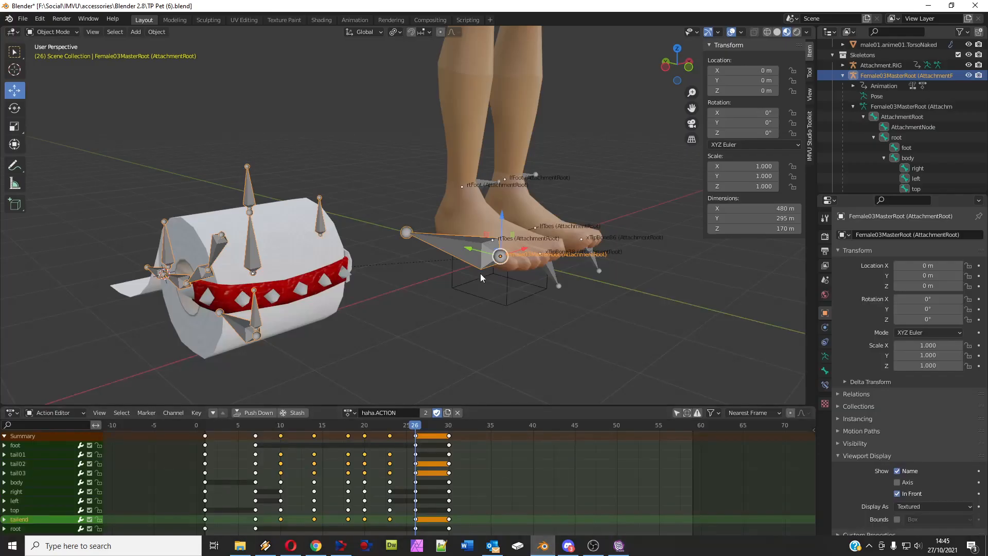
pyautogui.moveTo(389, 429); pyautogui.dragTo(257, 437)
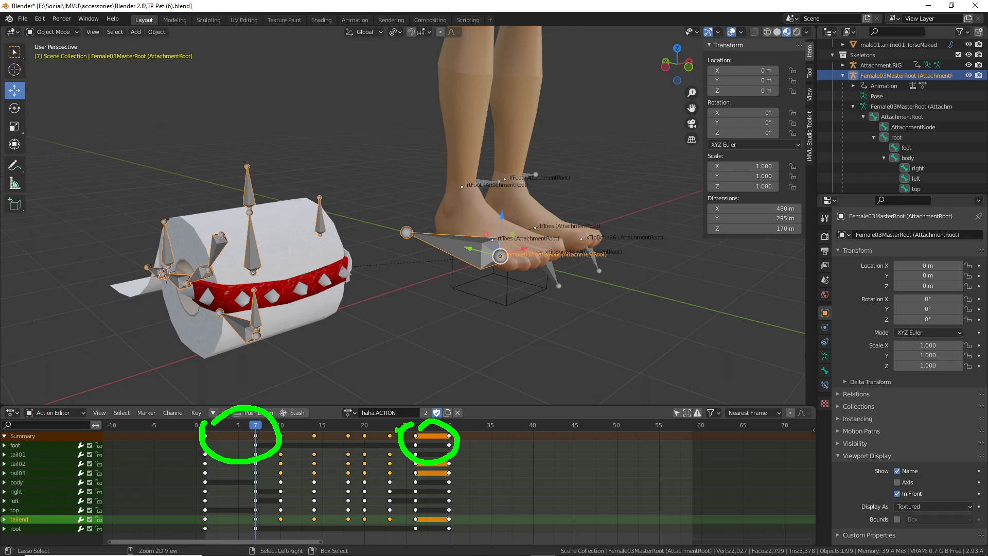
pyautogui.press('Escape')
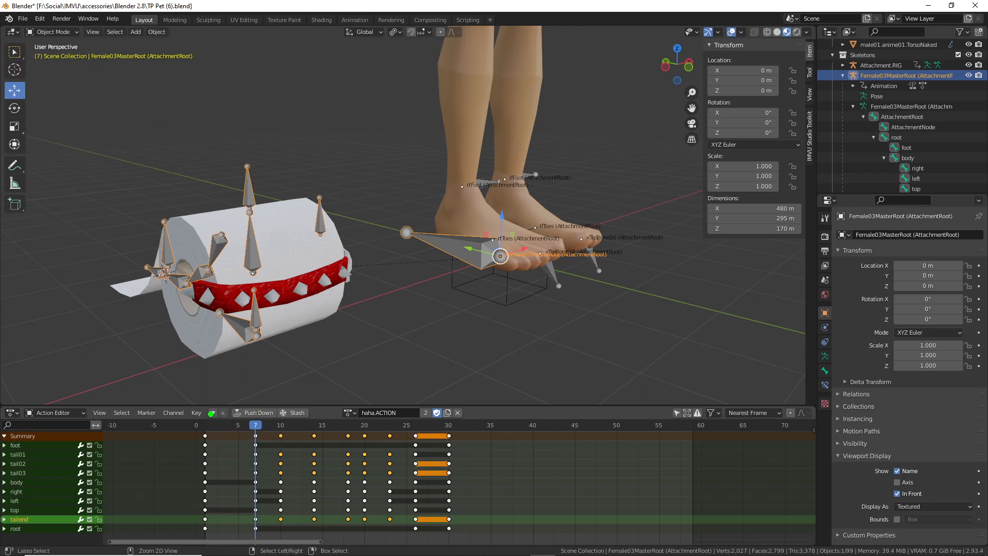
pyautogui.moveTo(224, 427); pyautogui.dragTo(428, 431)
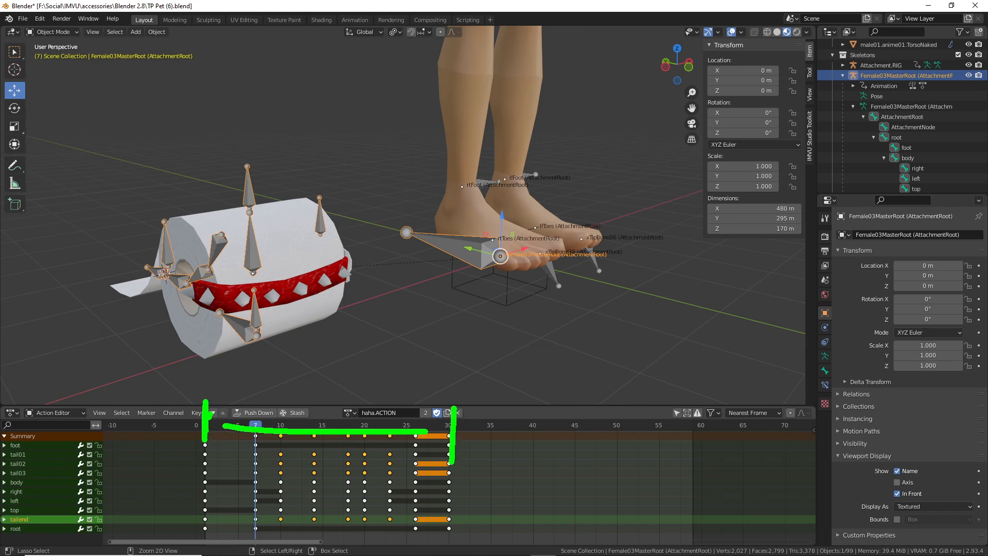
pyautogui.press('Escape')
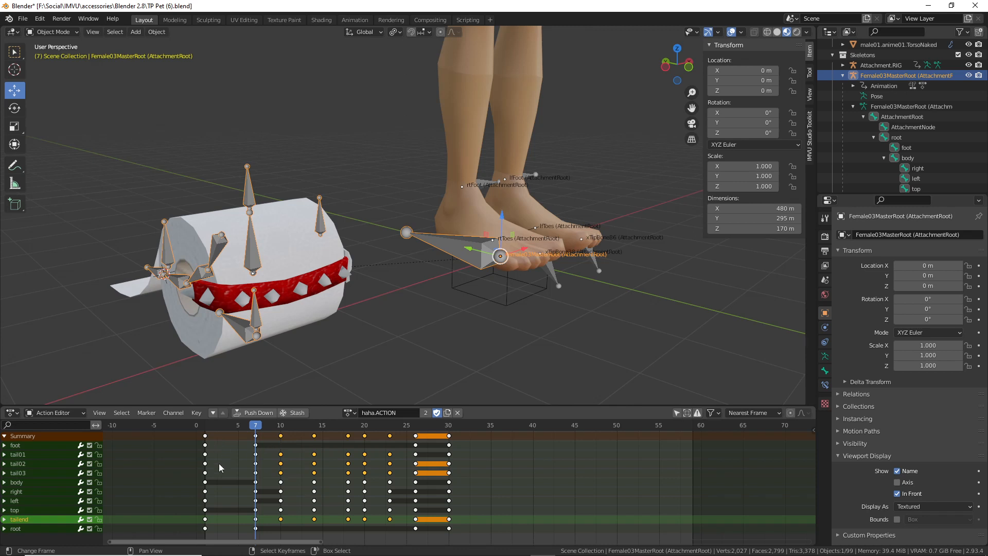
# Load happy.ACTION in the Action Editor and compare the poses at frame 1 and frame 40
pyautogui.click(349, 413)
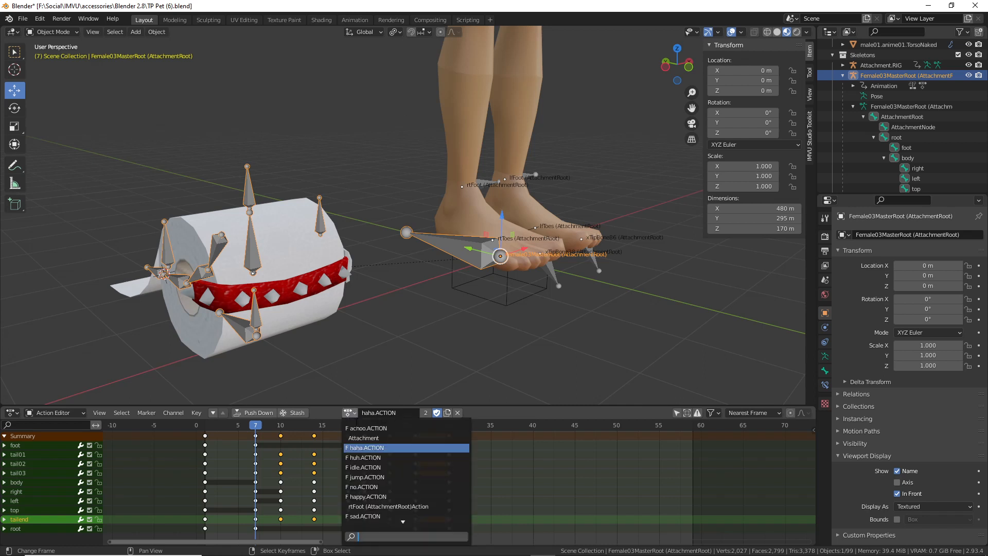
pyautogui.click(359, 497)
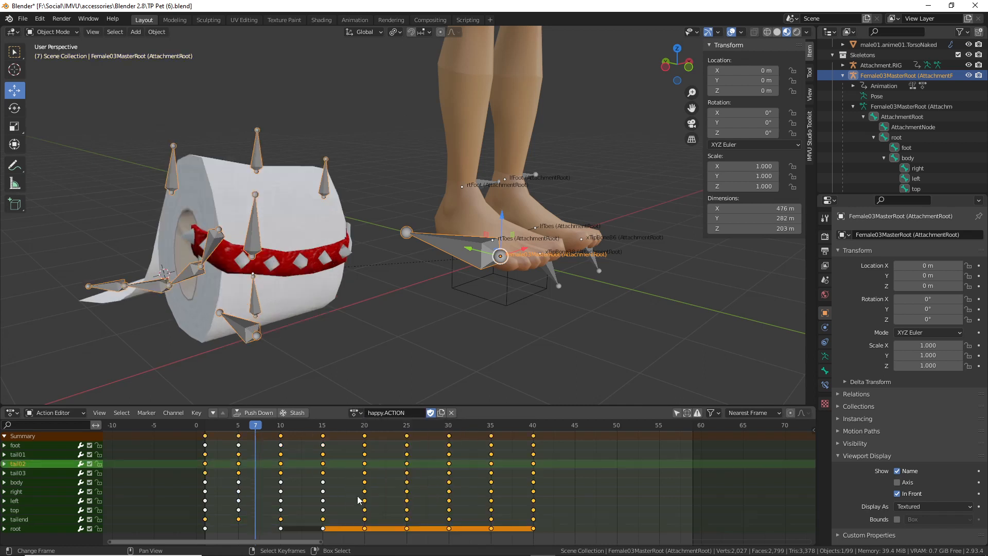
pyautogui.click(205, 427)
pyautogui.moveTo(208, 428)
pyautogui.mouseDown()
pyautogui.moveTo(549, 438)
pyautogui.moveTo(206, 438)
pyautogui.mouseUp()
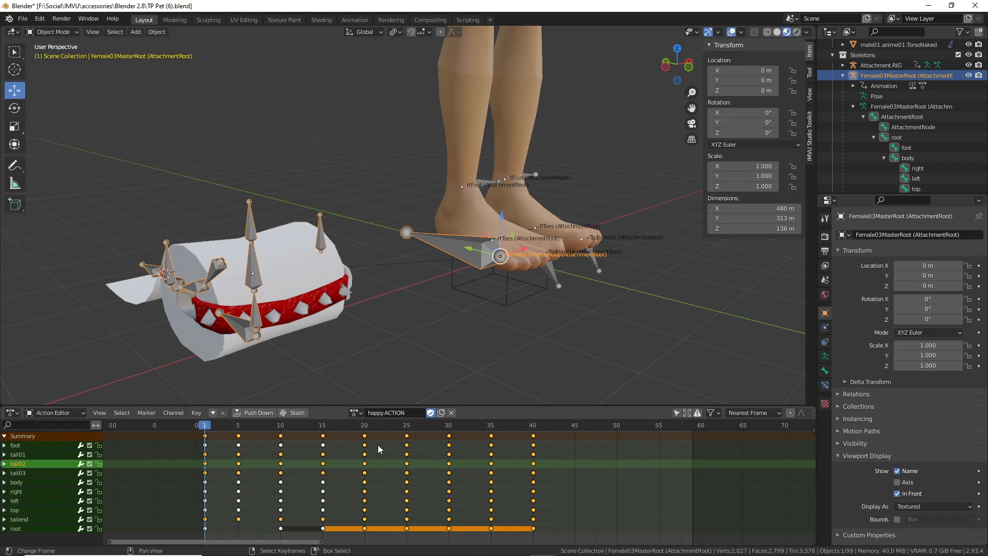
pyautogui.click(533, 447)
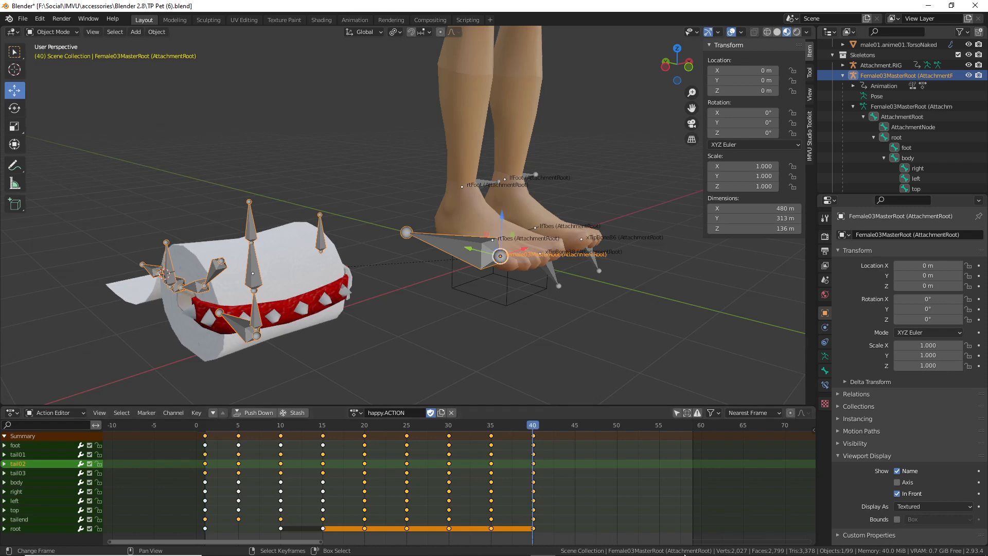
# Switch back to IMVU Studio and set the happy animation's duration to start 1 and end 39
pyautogui.click(610, 548)
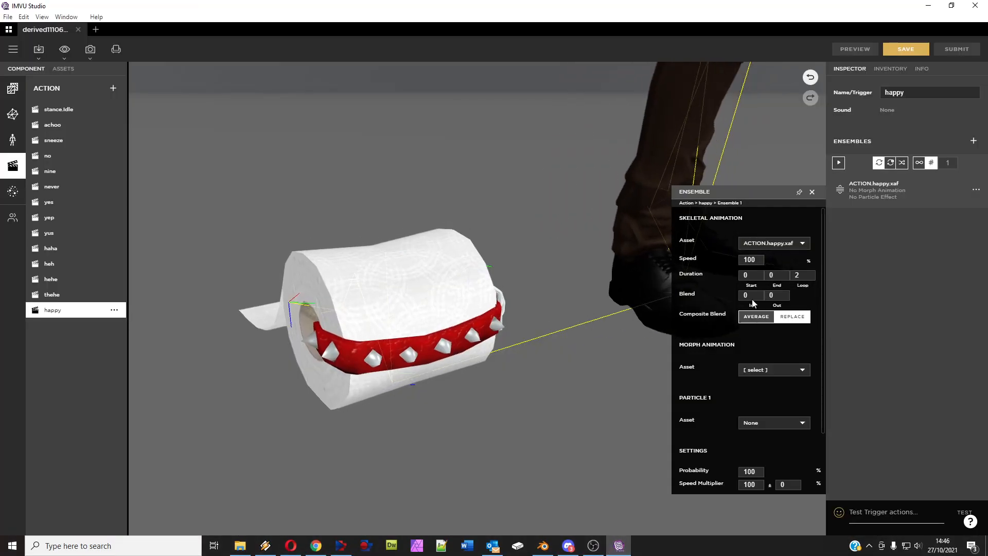
pyautogui.click(747, 276)
pyautogui.write('1')
pyautogui.press('Tab')
pyautogui.write('3')
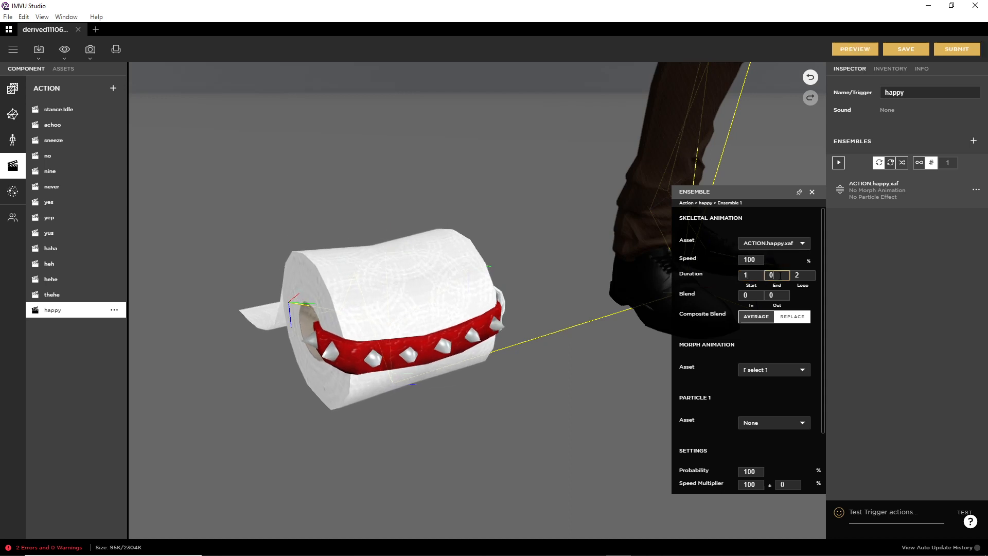
pyautogui.write('9')
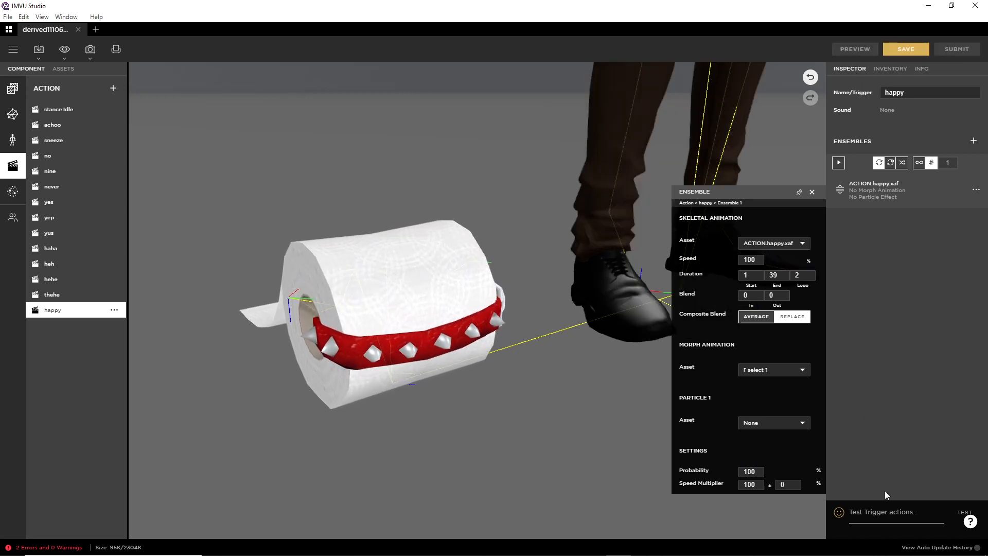
# Test the happy trigger twice to check the animation with its new duration
pyautogui.click(884, 513)
pyautogui.write('happy')
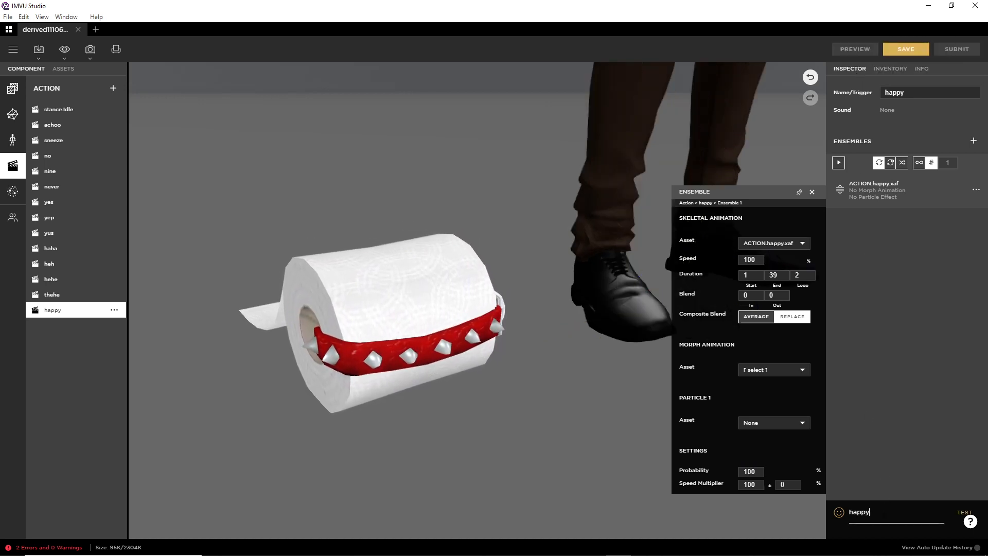
pyautogui.press('Return')
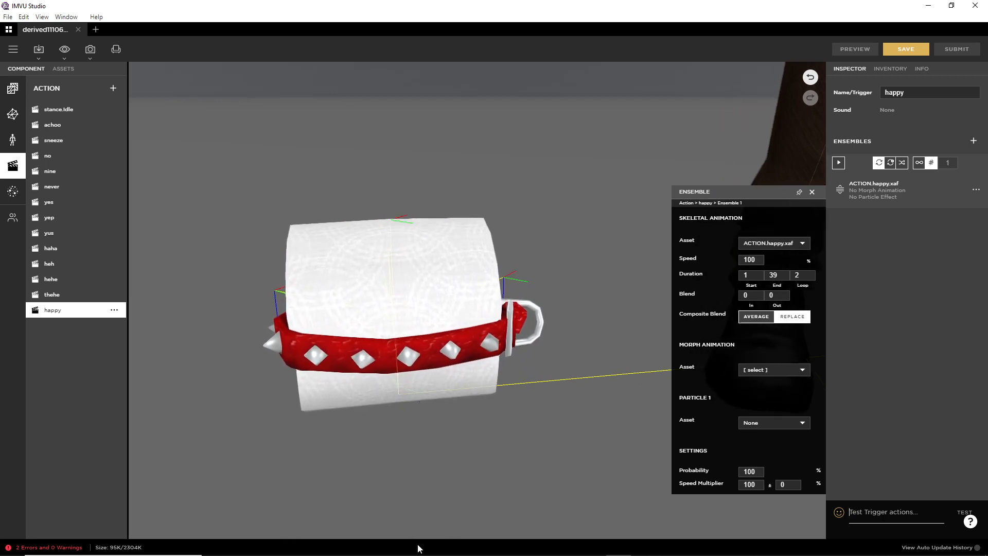
pyautogui.click(882, 513)
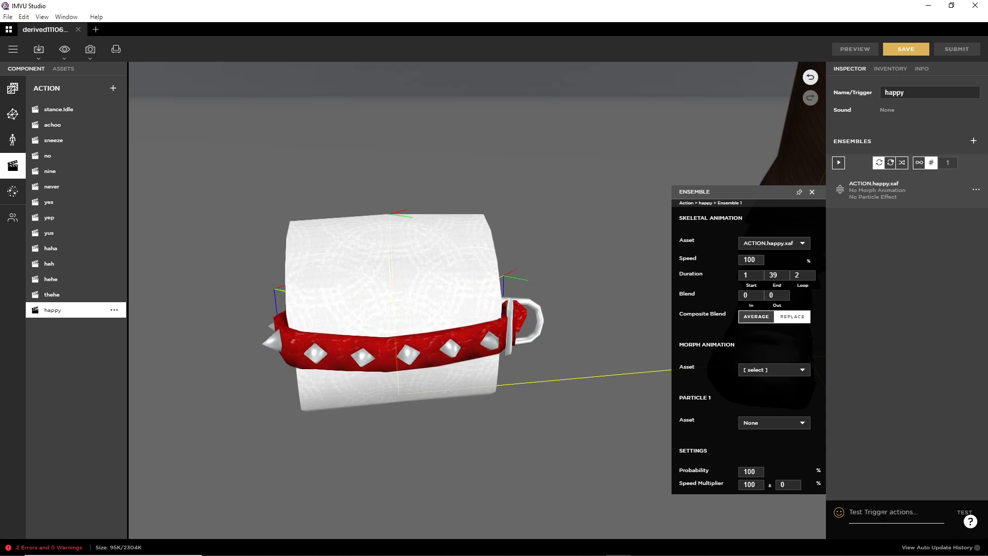
pyautogui.write('happy')
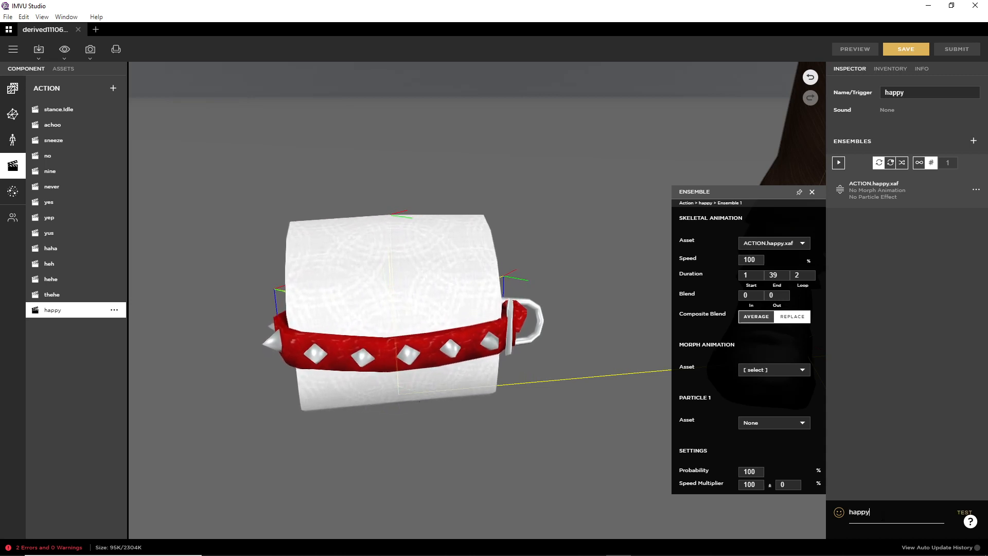
pyautogui.press('Return')
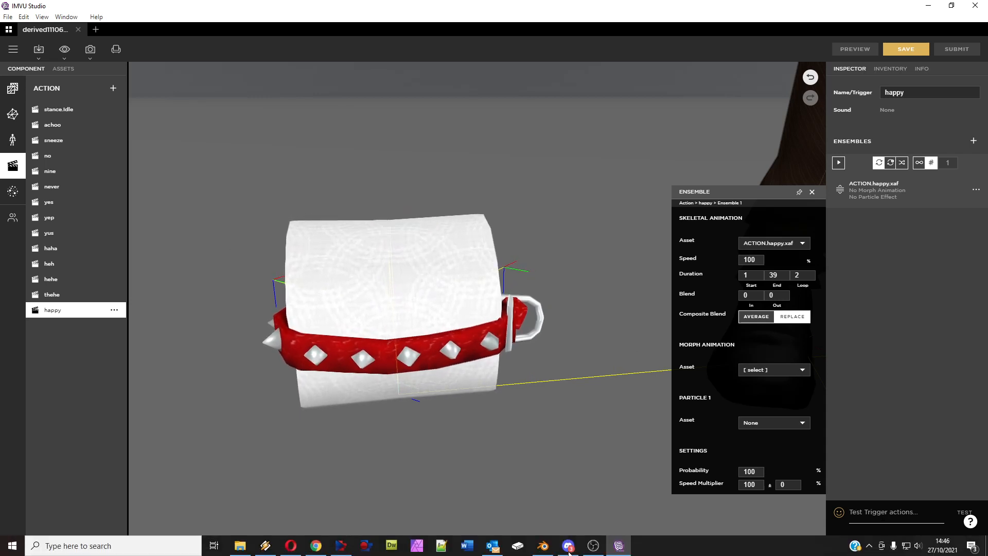
# Switch to Blender and set the scene's end frame to 40 to match the last keyframe of happy.ACTION
pyautogui.click(543, 547)
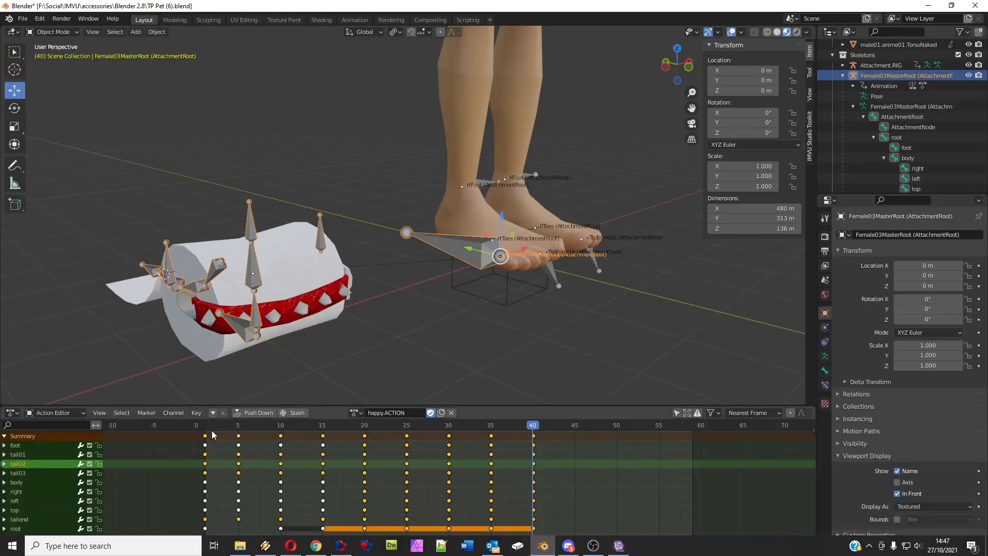
pyautogui.moveTo(204, 438); pyautogui.dragTo(537, 444)
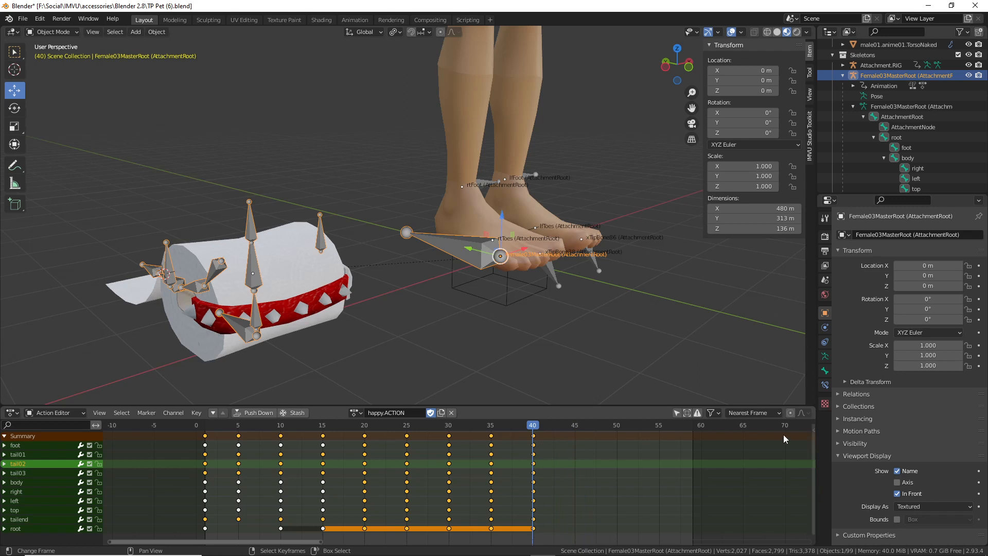
pyautogui.click(825, 252)
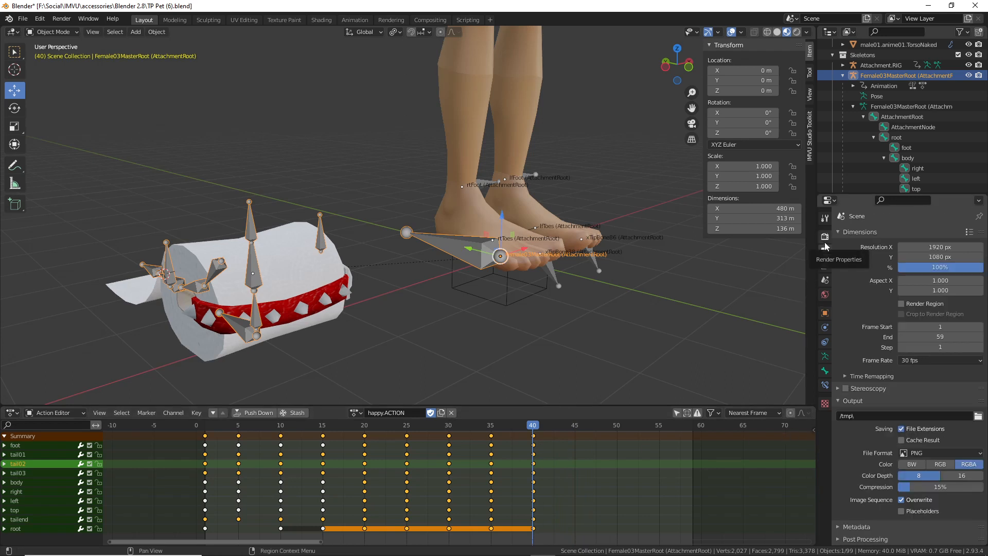
pyautogui.click(944, 337)
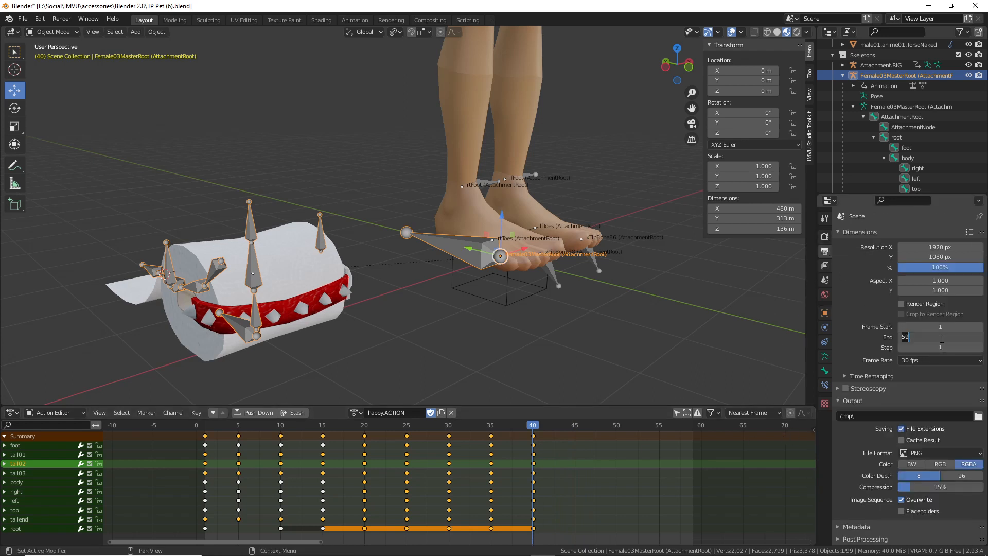
pyautogui.press('Return')
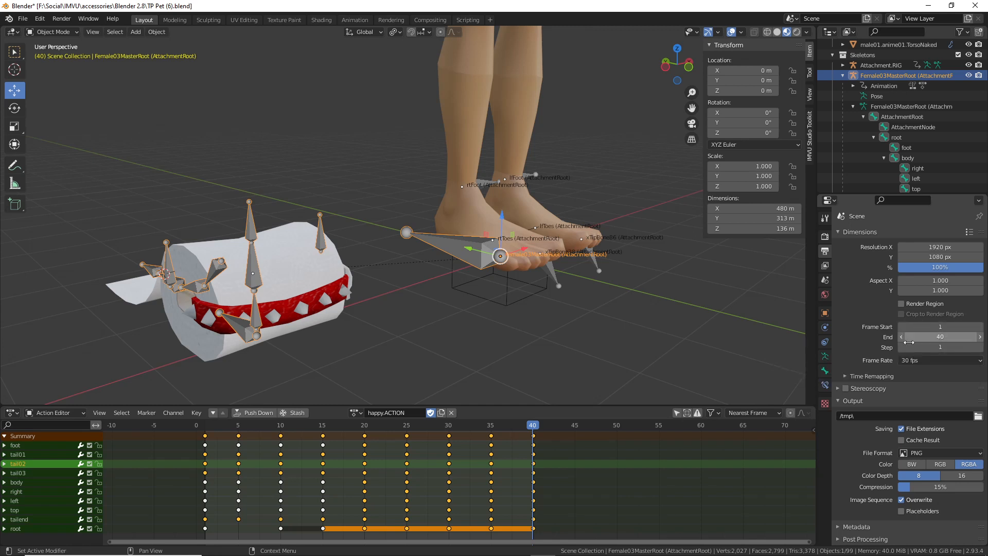
# Play back happy.ACTION over its frame range and check the scene's frame range and frame rate settings
pyautogui.hotkey('ctrl', '2')
pyautogui.moveTo(922, 318)
pyautogui.mouseDown()
pyautogui.moveTo(971, 337)
pyautogui.moveTo(917, 310)
pyautogui.mouseUp()
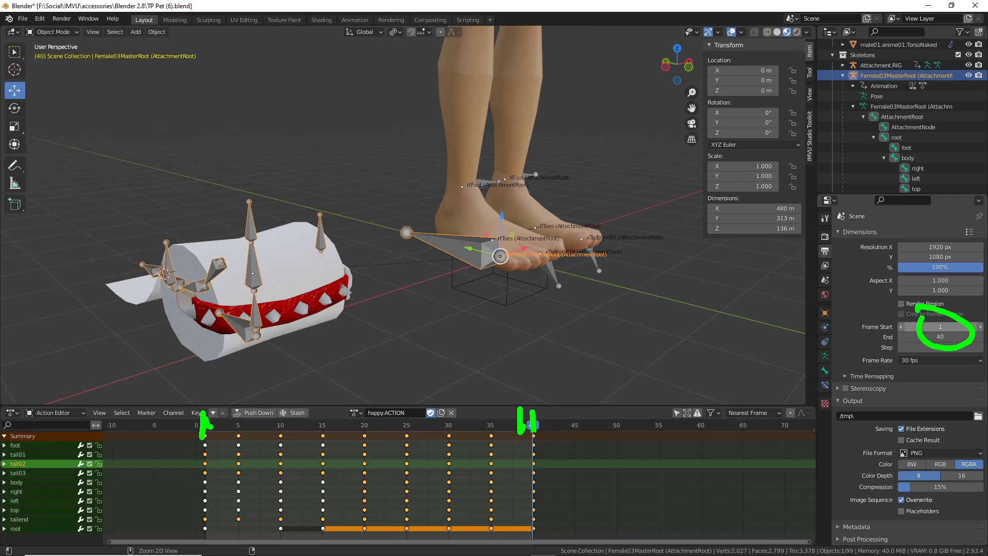
pyautogui.press('Escape')
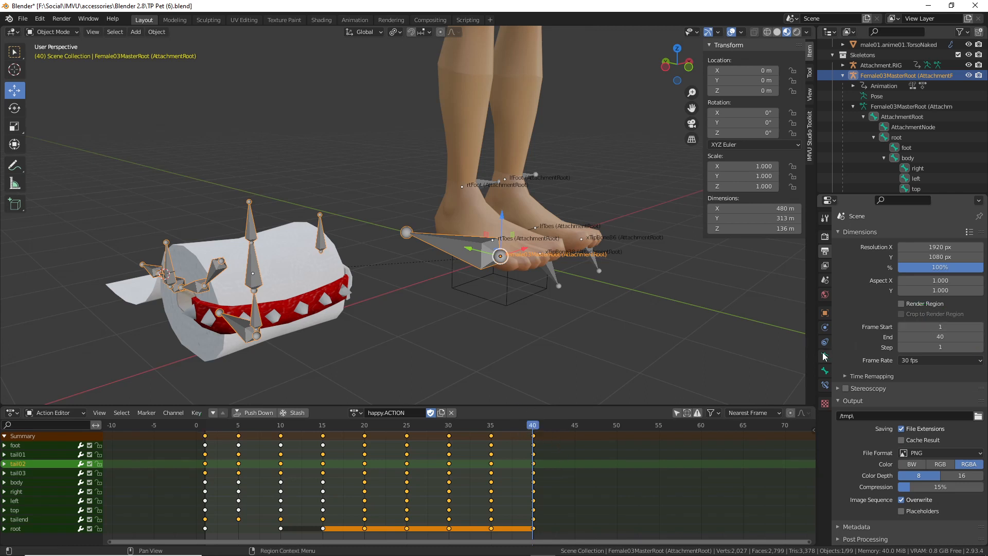
pyautogui.press('space')
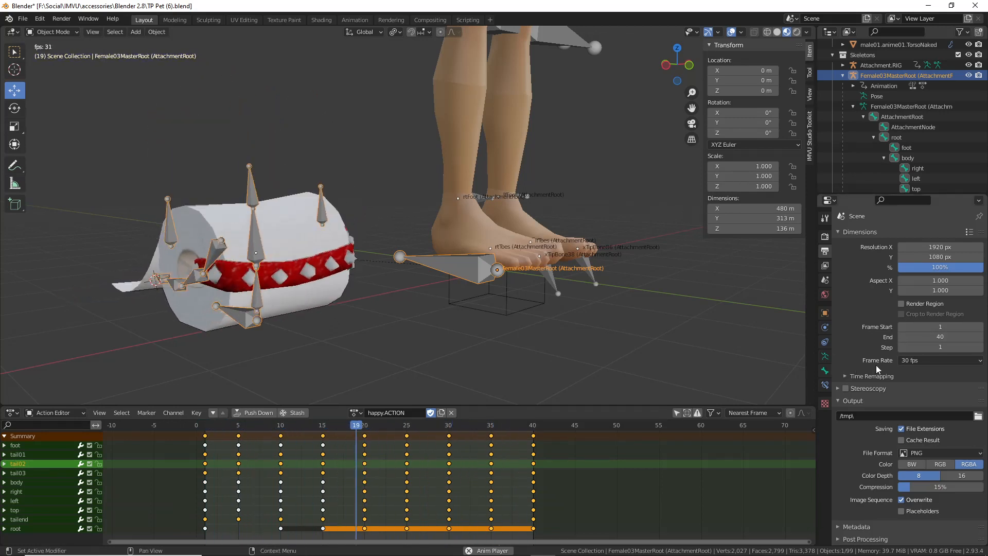
pyautogui.hotkey('ctrl', '2')
pyautogui.moveTo(899, 346); pyautogui.dragTo(951, 366)
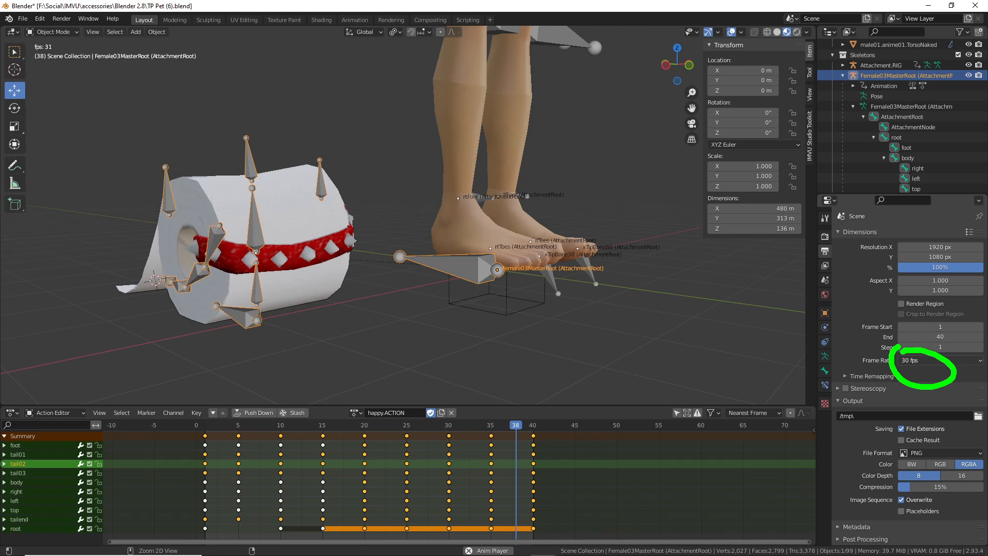
# Stop the playback and scrub happy.ACTION from frame 1 to frame 25 to examine the pet's pose
pyautogui.press('Escape')
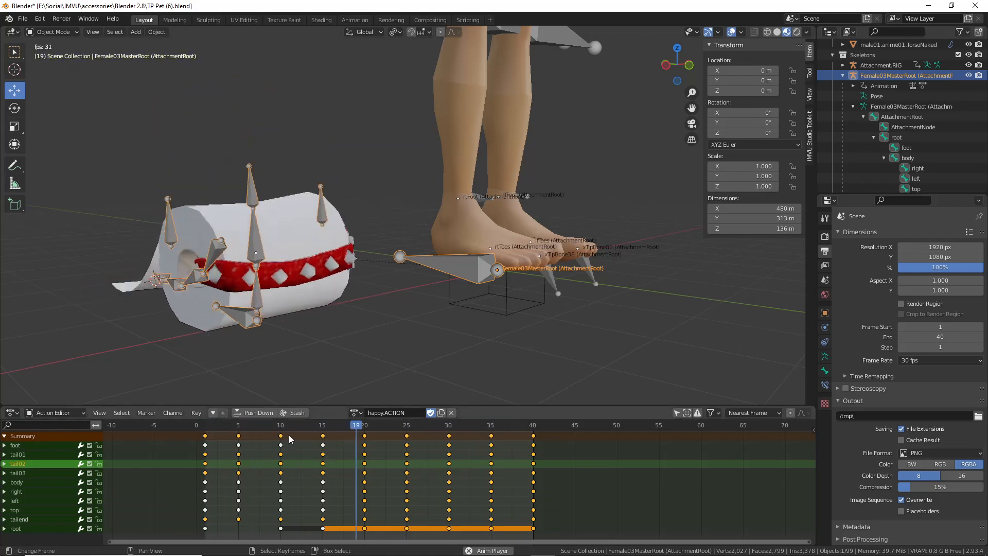
pyautogui.press('space')
pyautogui.moveTo(208, 451); pyautogui.dragTo(406, 454)
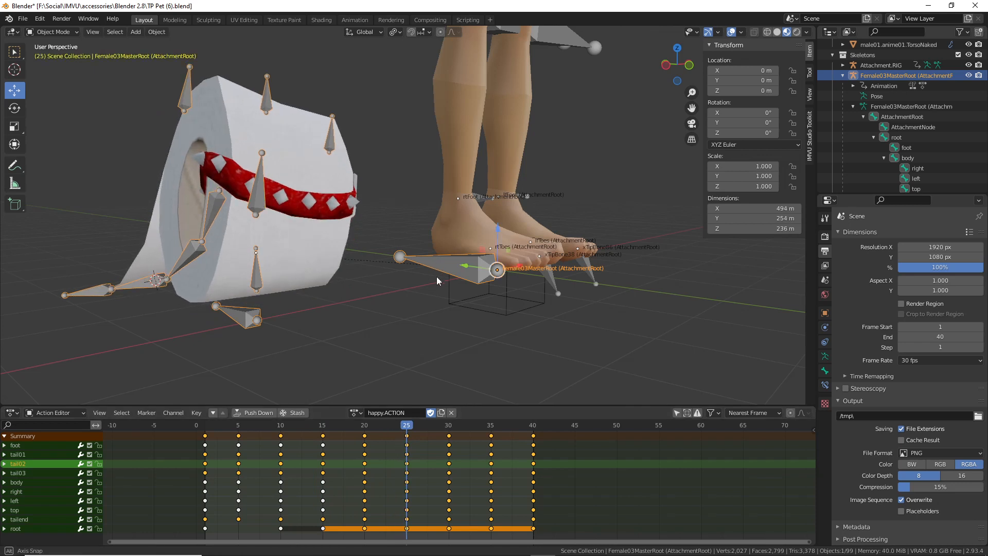
pyautogui.moveTo(436, 276); pyautogui.dragTo(424, 286, button='middle')
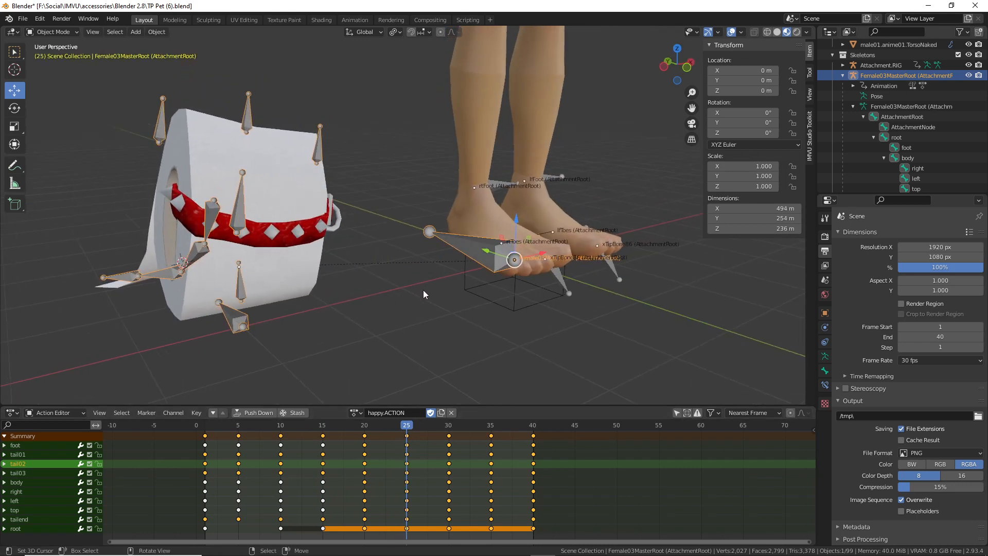
pyautogui.click(398, 427)
pyautogui.moveTo(398, 427)
pyautogui.mouseDown()
pyautogui.moveTo(406, 428)
pyautogui.moveTo(364, 428)
pyautogui.moveTo(487, 430)
pyautogui.moveTo(408, 430)
pyautogui.mouseUp()
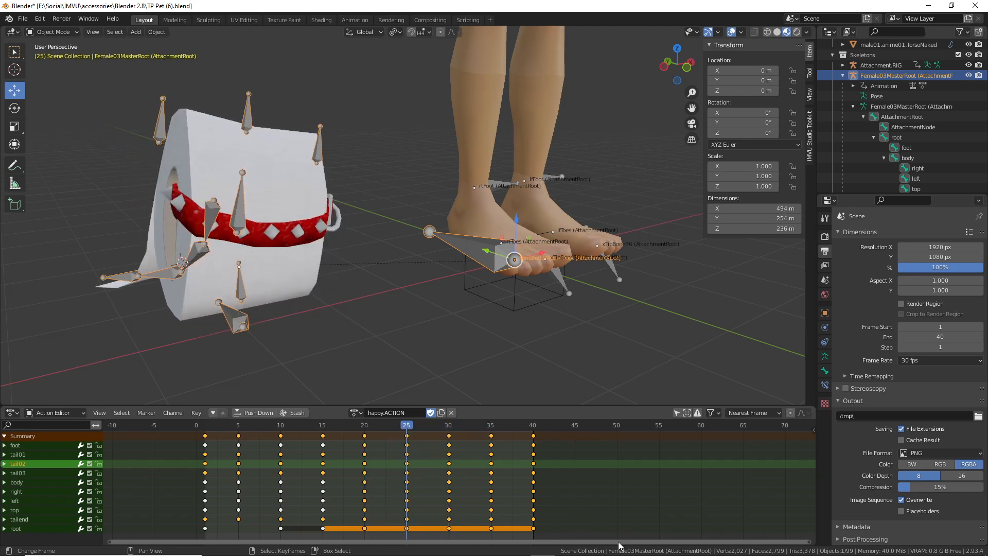
# Check the happy settings in IMVU Studio, then return to Blender and scrub happy.ACTION to frame 40 and again from frame 1 to 38
pyautogui.moveTo(739, 553)
pyautogui.click(620, 547)
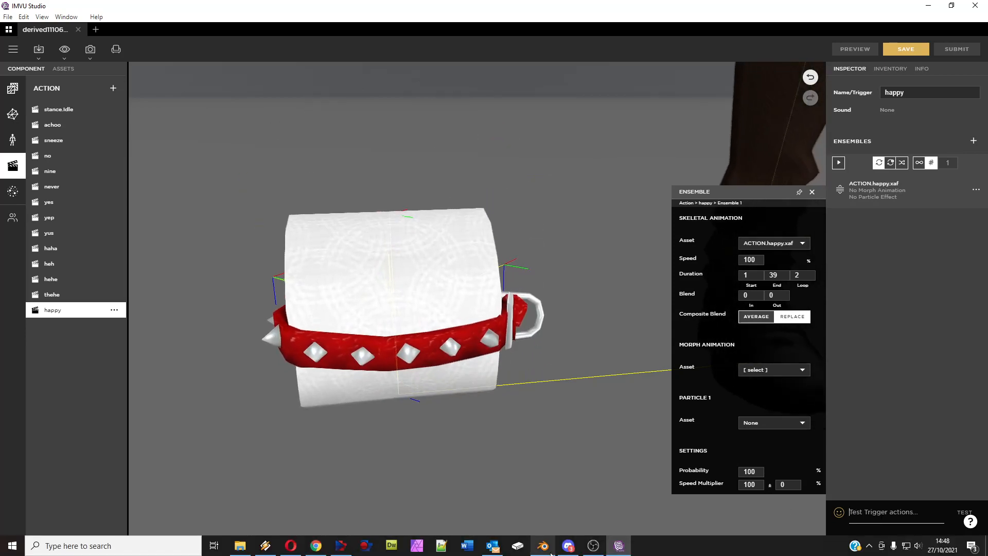
pyautogui.click(542, 546)
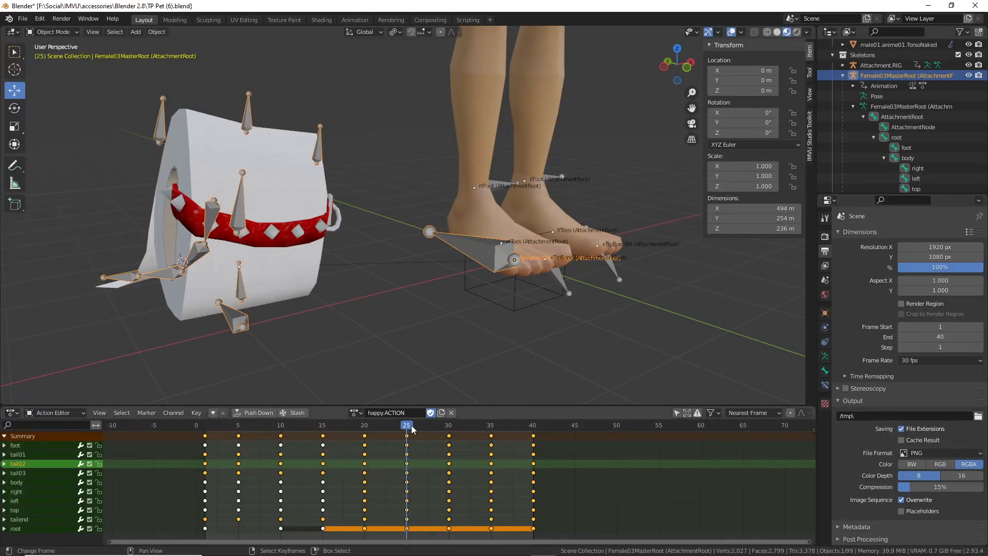
pyautogui.moveTo(427, 427); pyautogui.dragTo(533, 435)
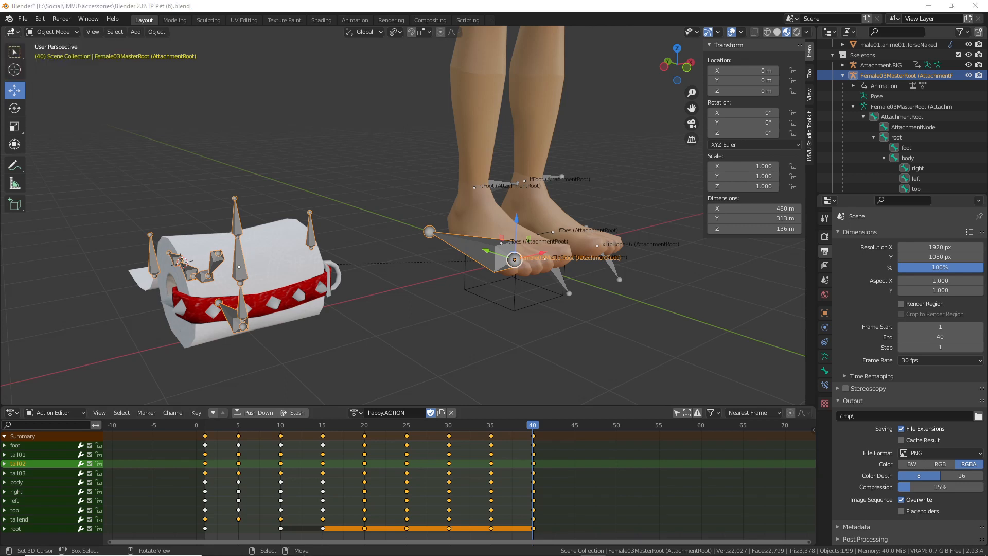
pyautogui.moveTo(577, 262); pyautogui.dragTo(453, 273, button='middle')
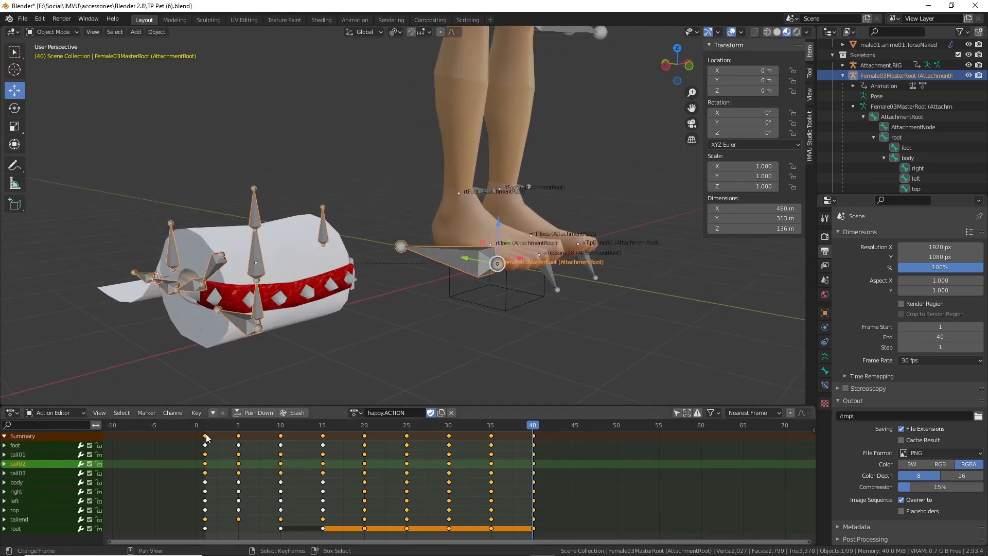
pyautogui.moveTo(206, 438); pyautogui.dragTo(518, 443)
# Switch to IMVU Studio and test the happy trigger twice to examine the pet's motion
pyautogui.moveTo(675, 553)
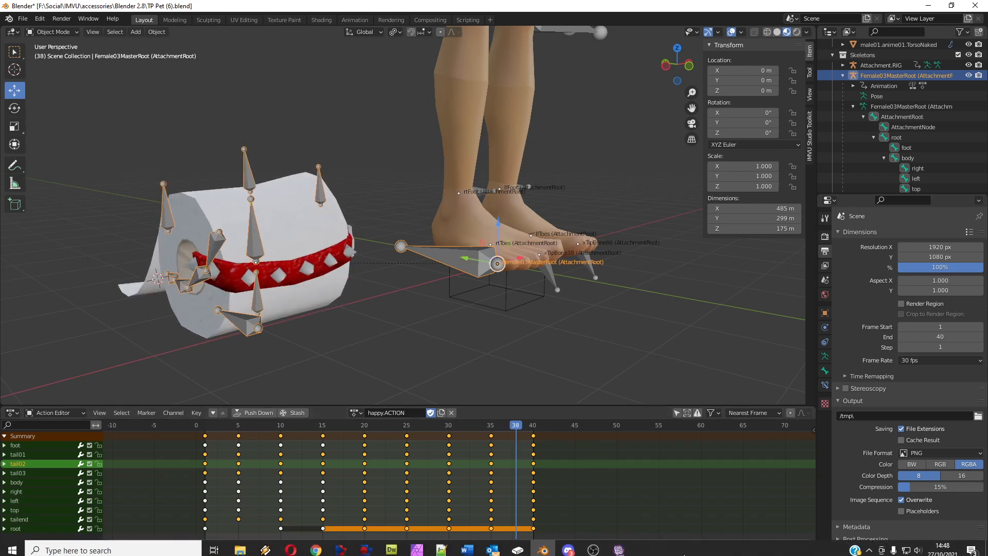
pyautogui.moveTo(623, 548)
pyautogui.click(612, 496)
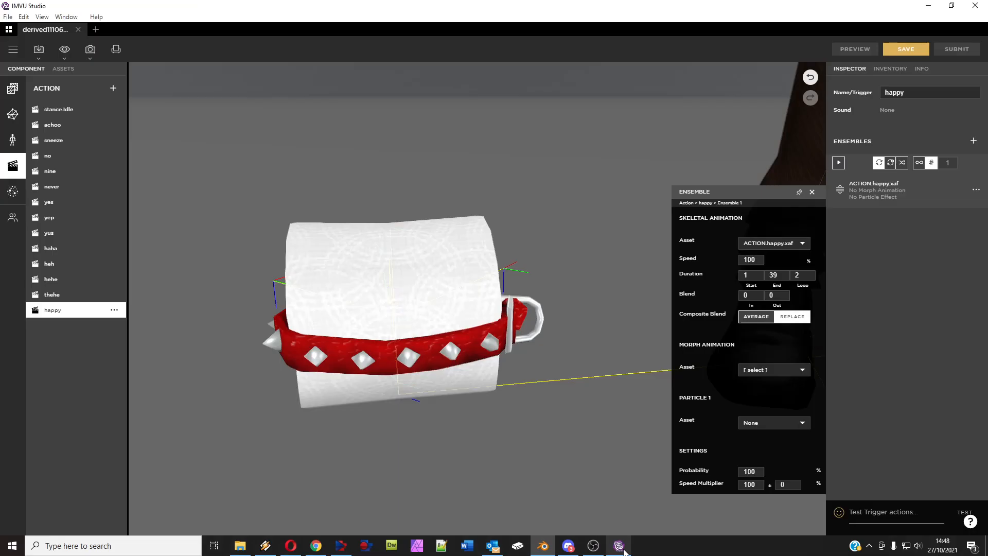
pyautogui.click(875, 512)
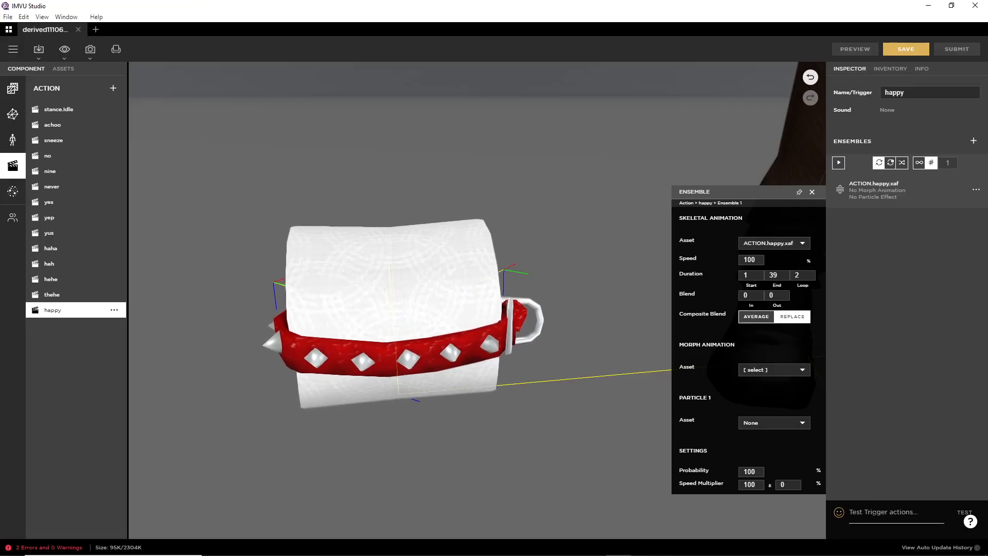
pyautogui.write('happy')
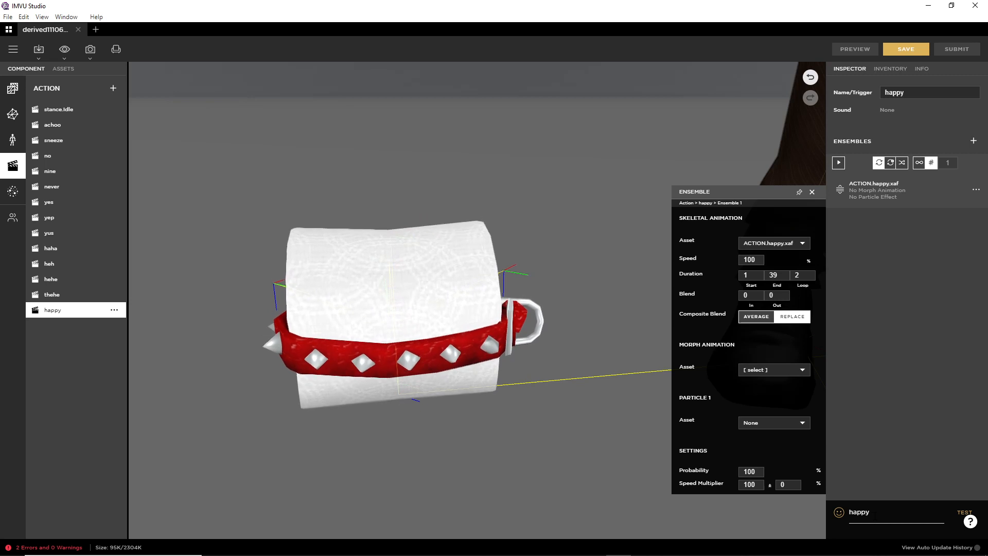
pyautogui.press('Return')
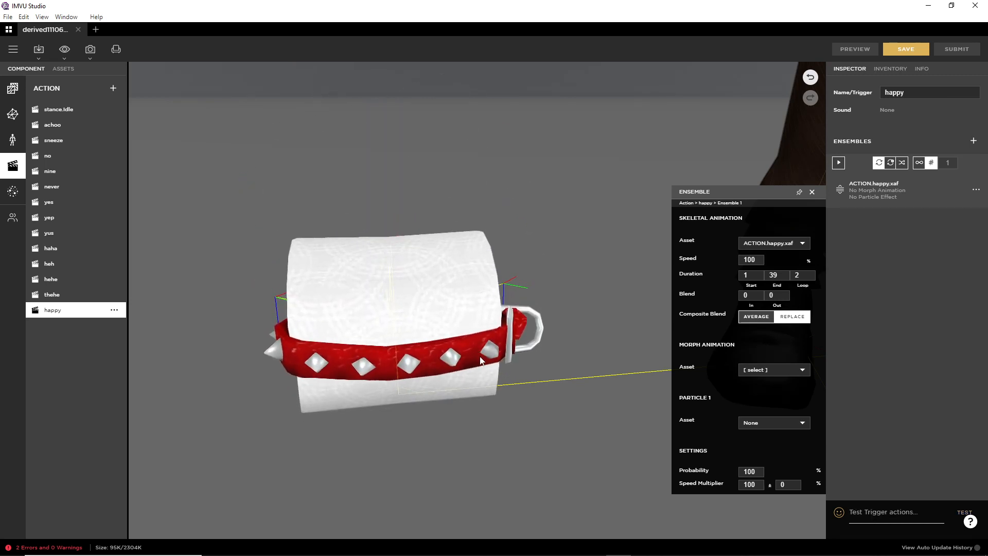
pyautogui.click(875, 512)
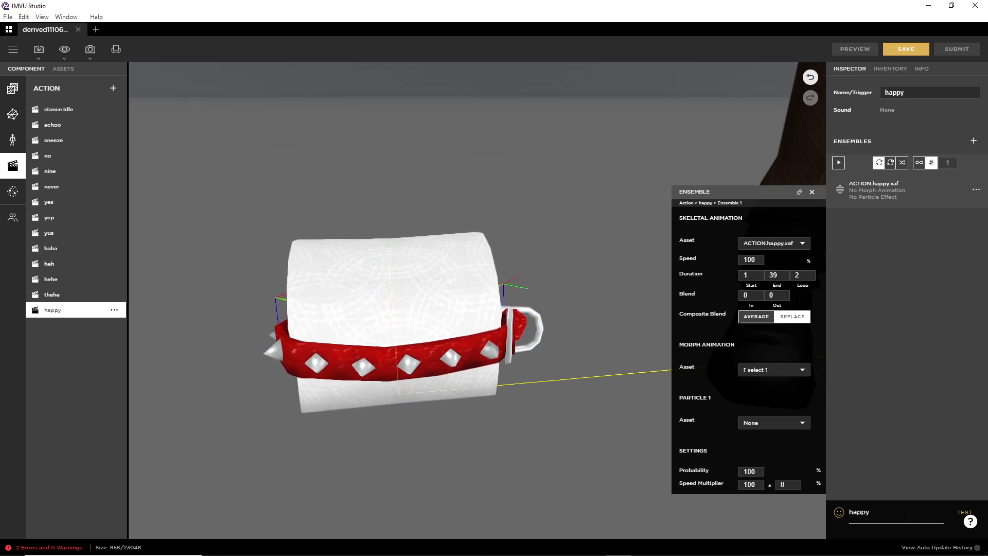
pyautogui.write('happy')
pyautogui.press('Return')
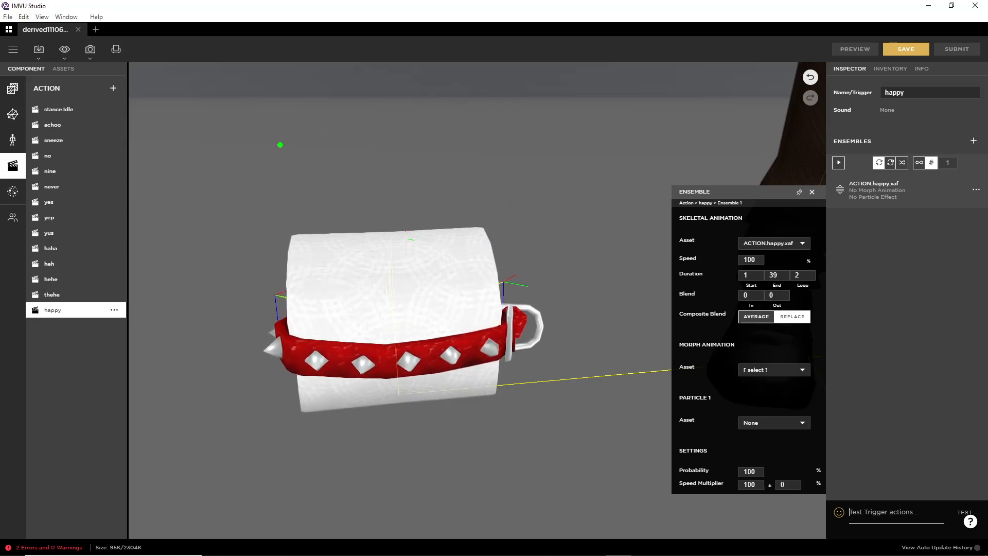
pyautogui.moveTo(280, 145); pyautogui.dragTo(495, 193)
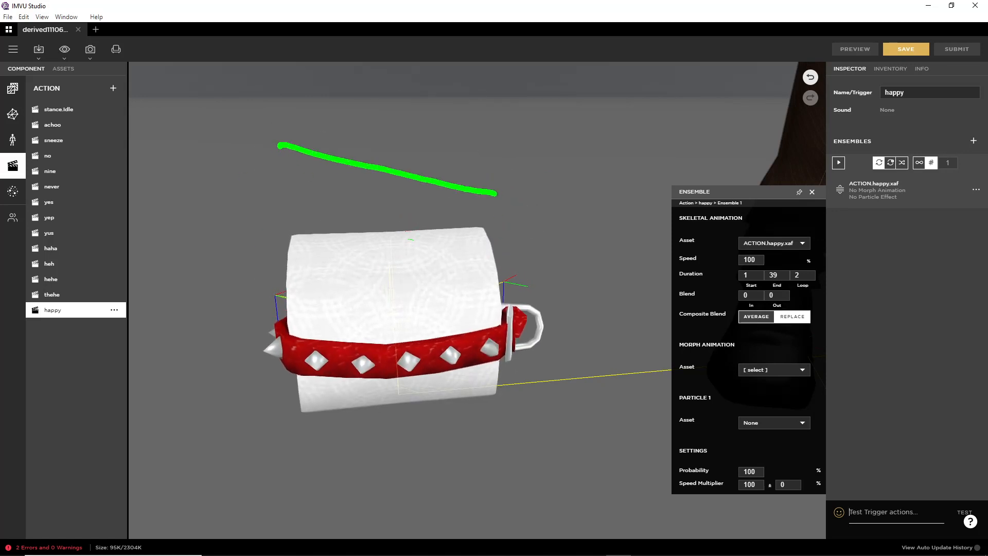
pyautogui.moveTo(317, 385)
pyautogui.mouseDown()
pyautogui.moveTo(505, 404)
pyautogui.moveTo(504, 198)
pyautogui.mouseUp()
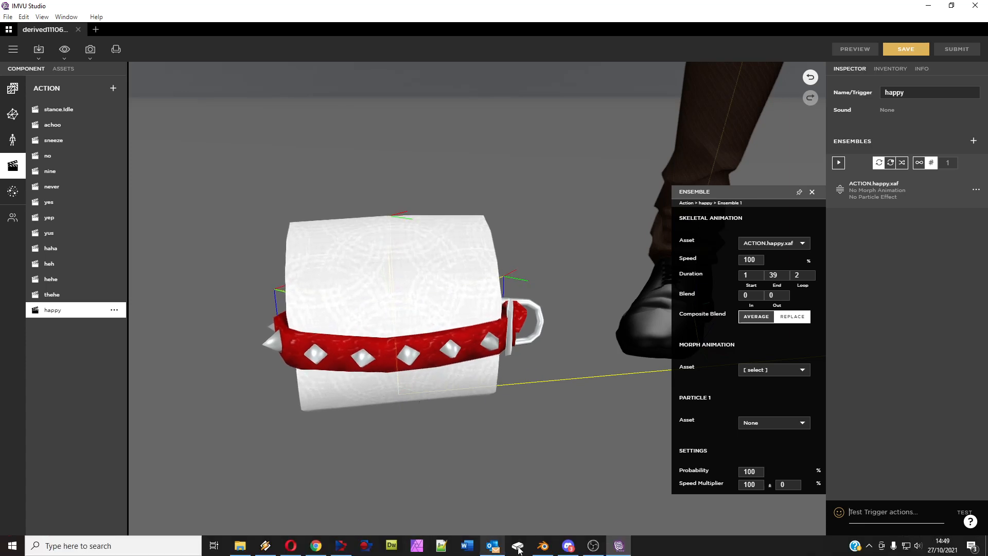
# Switch to Blender and compare the pet's pose in happy.ACTION at frames 5 and 25
pyautogui.click(542, 546)
pyautogui.moveTo(210, 435); pyautogui.dragTo(406, 457)
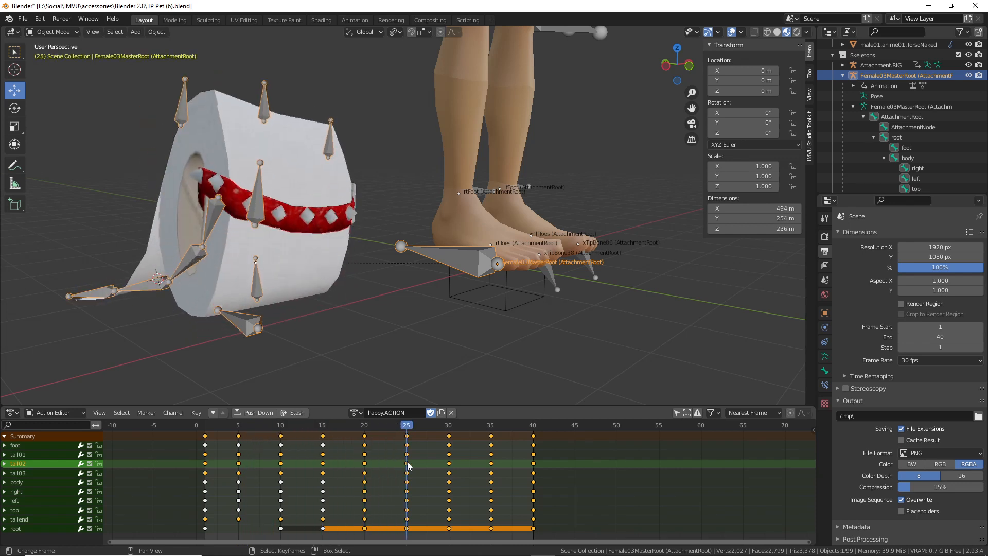
pyautogui.click(239, 431)
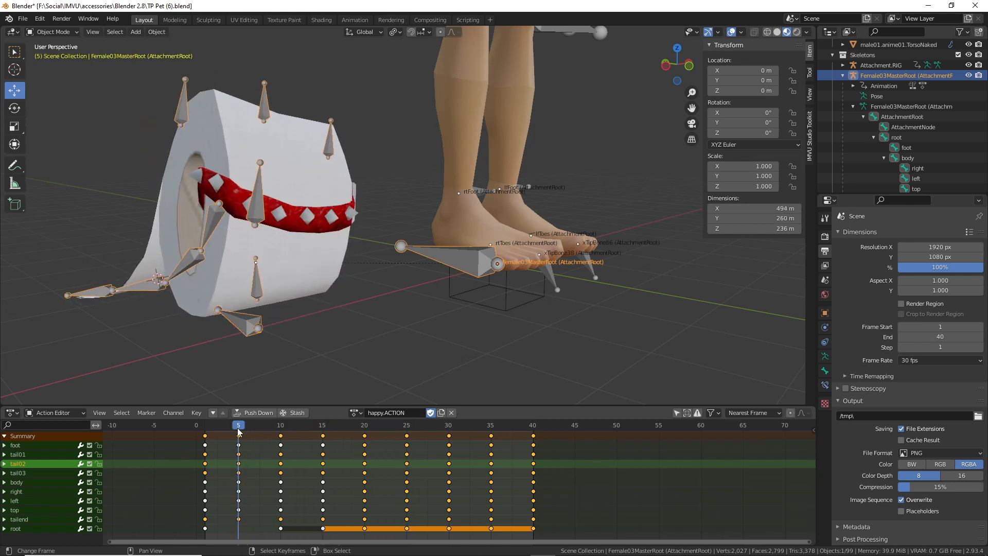
pyautogui.moveTo(242, 429); pyautogui.dragTo(281, 435)
pyautogui.moveTo(412, 432); pyautogui.dragTo(238, 438)
pyautogui.click(406, 447)
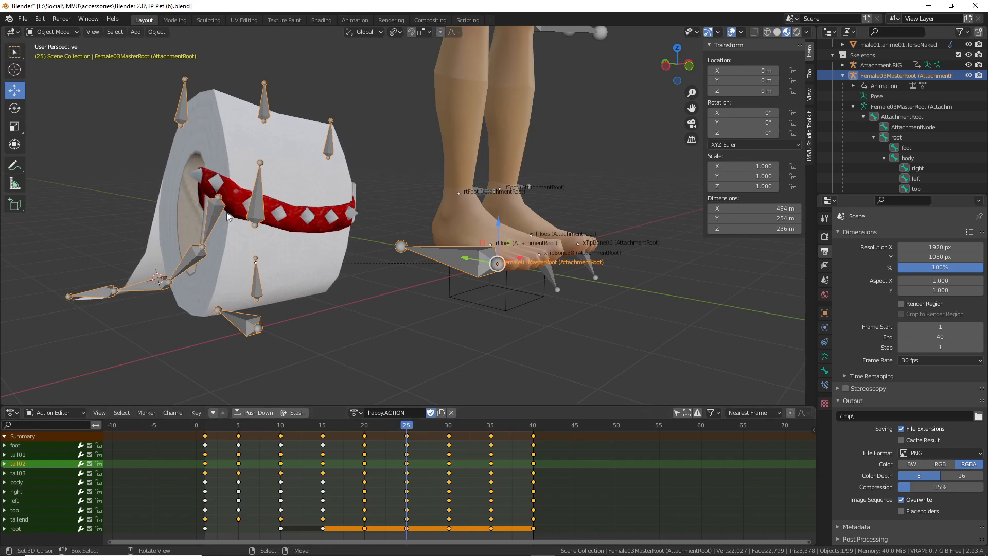
# Compare the tail bones' position at frames 5 and 25 from the pet's tail side
pyautogui.moveTo(319, 298); pyautogui.dragTo(298, 214, button='middle')
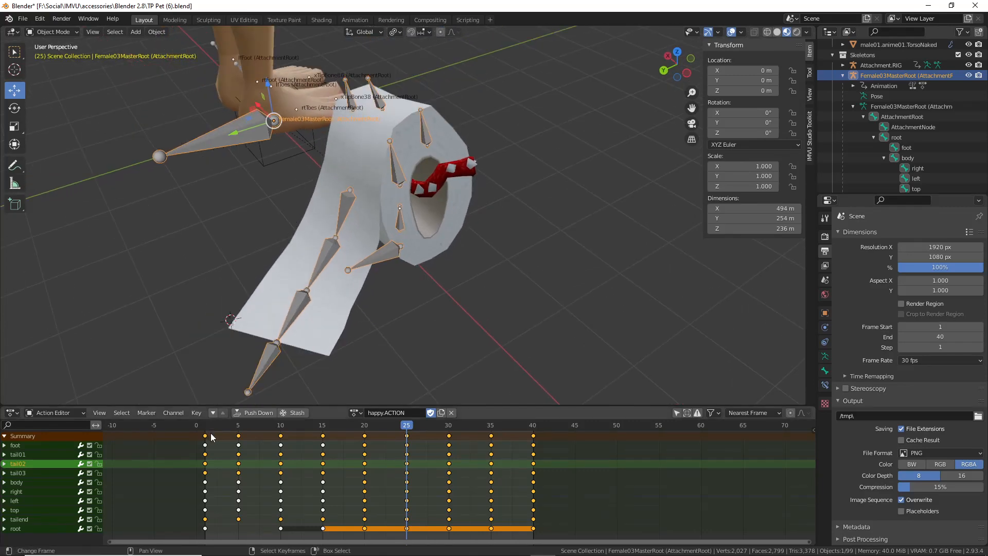
pyautogui.click(238, 426)
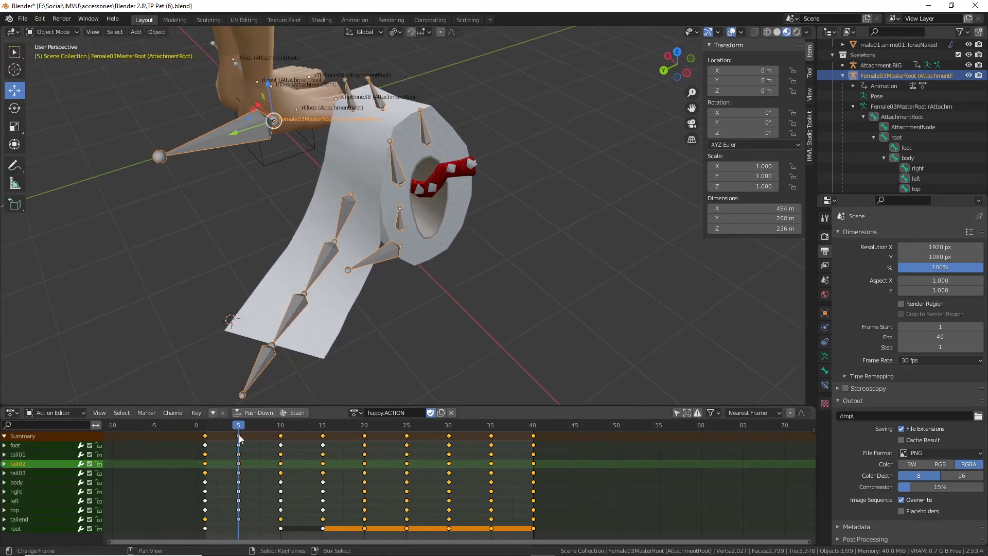
pyautogui.click(406, 444)
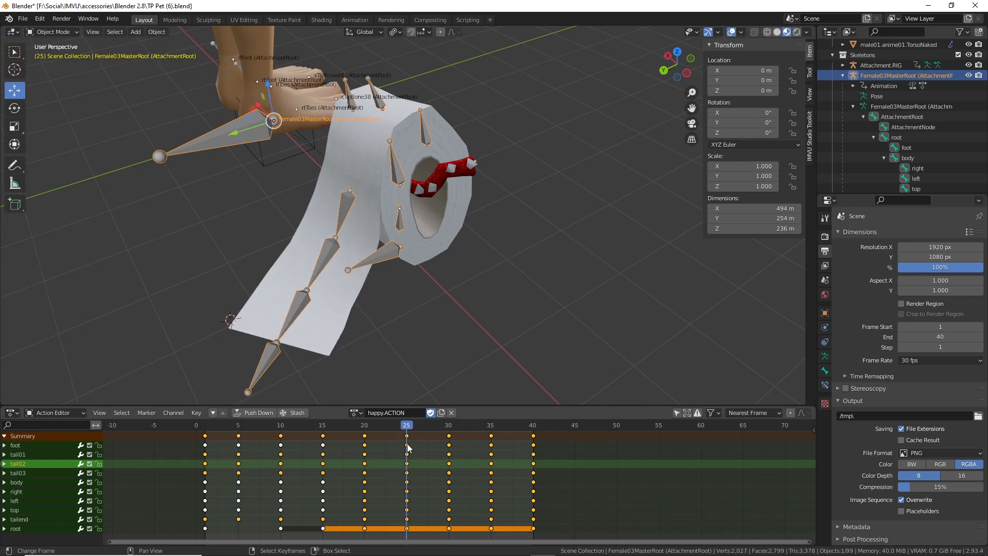
pyautogui.click(240, 451)
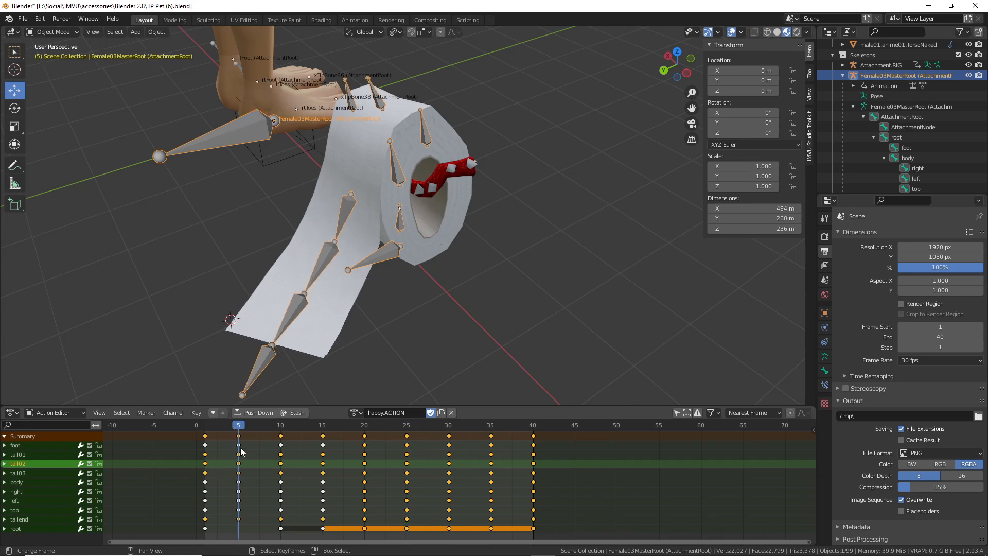
pyautogui.click(409, 451)
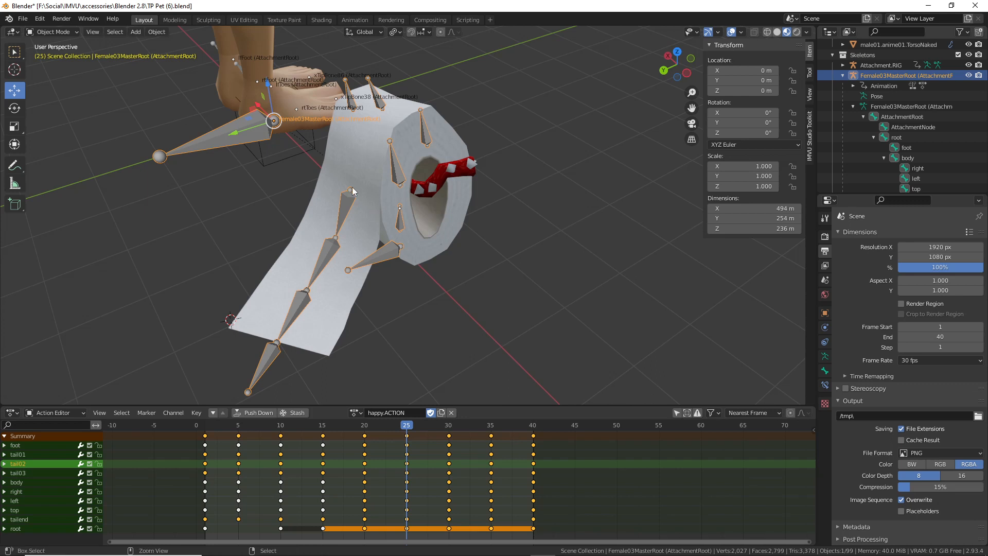
pyautogui.moveTo(337, 180); pyautogui.dragTo(358, 200)
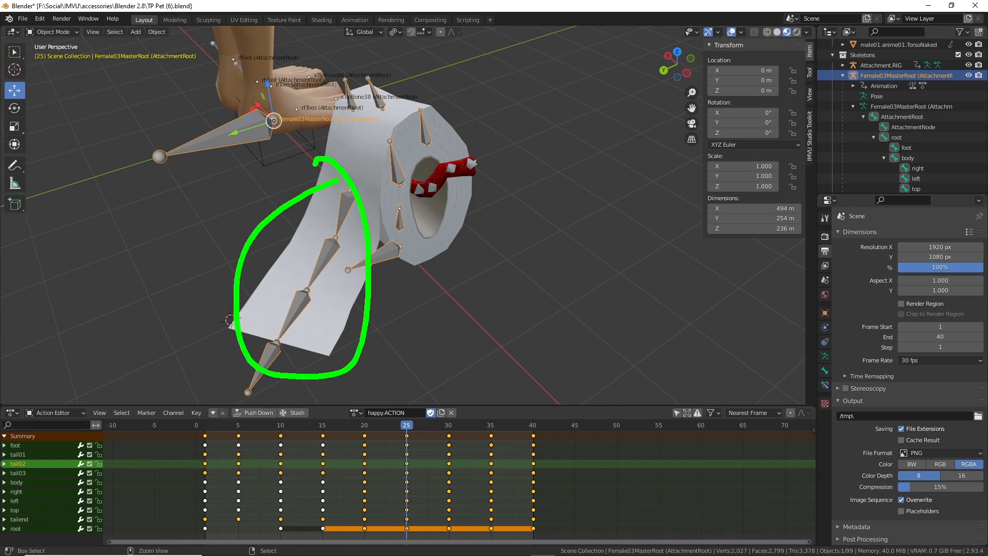
pyautogui.click(240, 435)
pyautogui.click(407, 449)
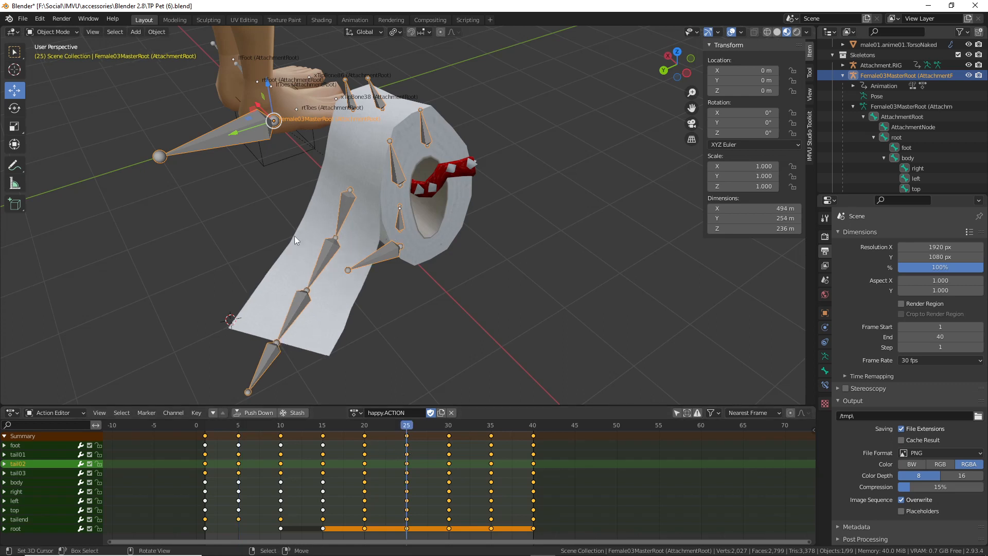
# Compare the pet's pose at frames 1 and 20 of happy.ACTION, examining the keyframe span between them as a possible loop
pyautogui.click(206, 453)
pyautogui.click(365, 440)
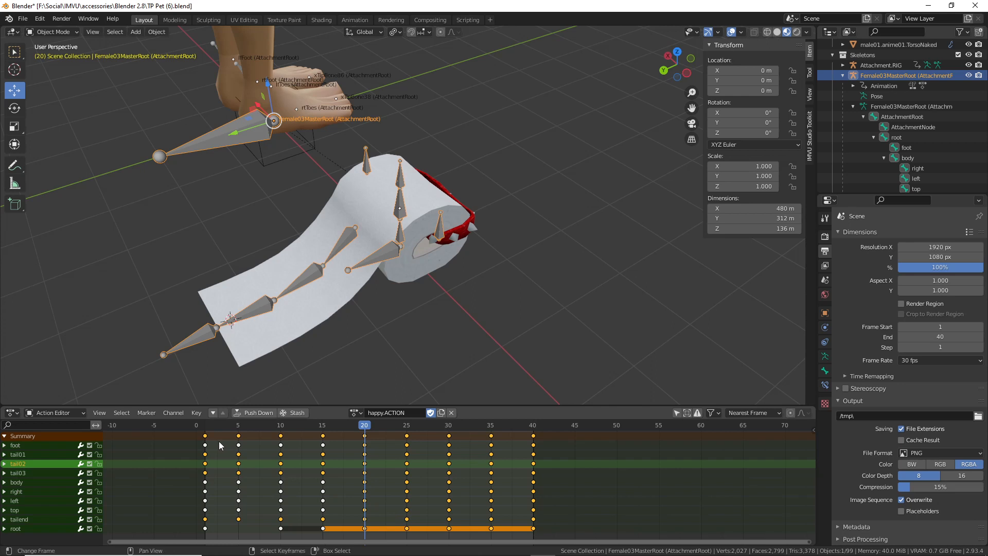
pyautogui.hotkey('ctrl', 'shift', '3')
pyautogui.moveTo(206, 417); pyautogui.dragTo(206, 463)
pyautogui.moveTo(366, 411); pyautogui.dragTo(366, 466)
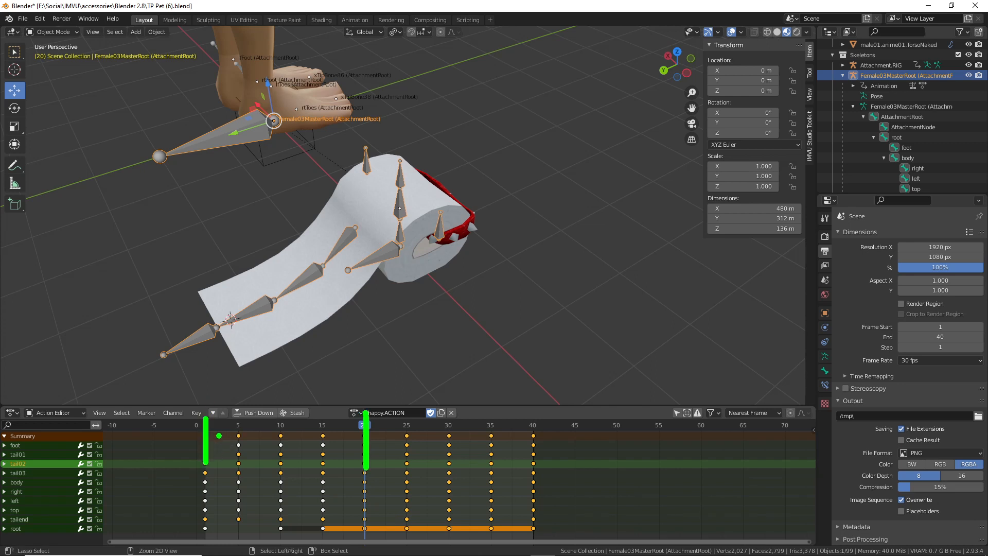
pyautogui.moveTo(217, 435)
pyautogui.mouseDown()
pyautogui.moveTo(385, 440)
pyautogui.moveTo(373, 437)
pyautogui.moveTo(352, 453)
pyautogui.moveTo(214, 438)
pyautogui.moveTo(239, 450)
pyautogui.mouseUp()
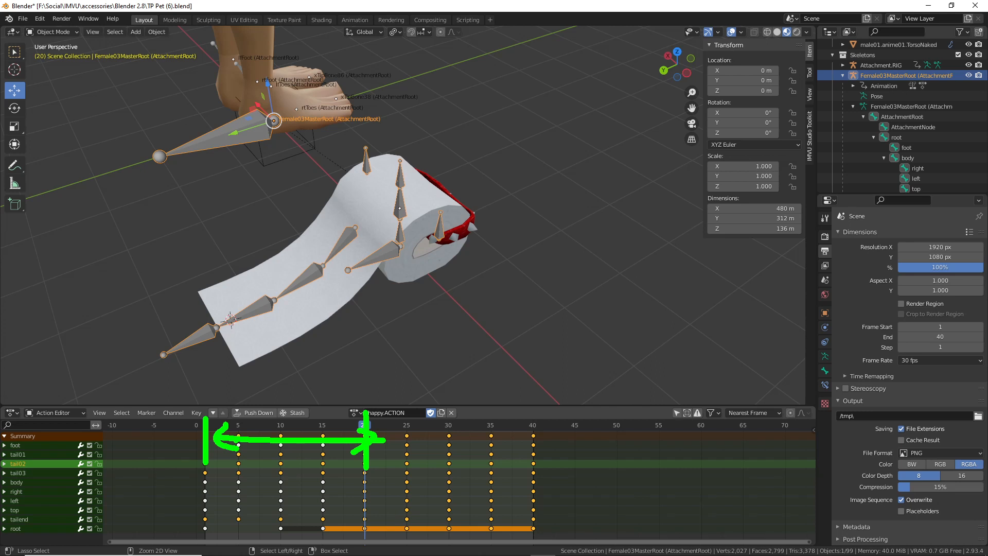
pyautogui.press('Escape')
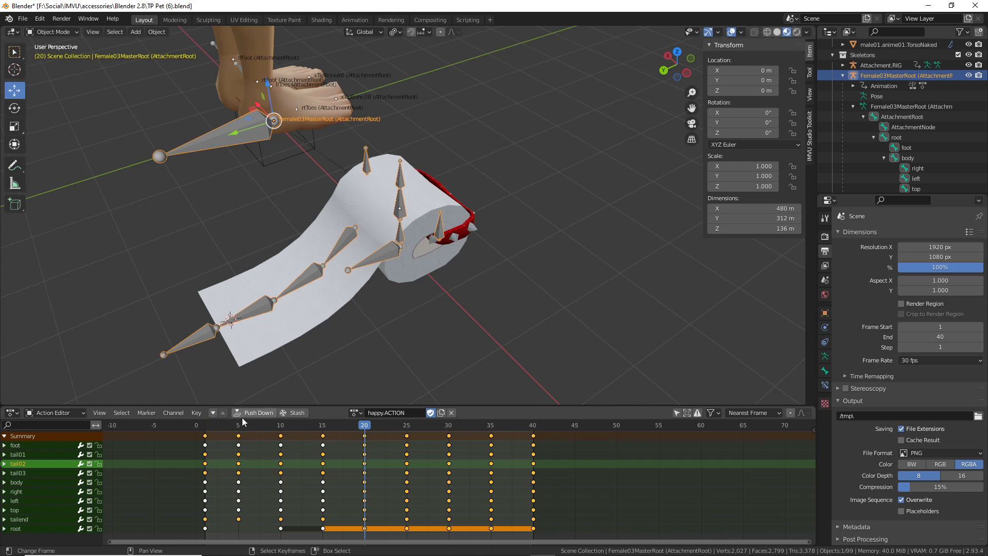
pyautogui.moveTo(206, 436)
pyautogui.mouseDown()
pyautogui.moveTo(206, 449)
pyautogui.moveTo(351, 452)
pyautogui.moveTo(370, 478)
pyautogui.mouseUp()
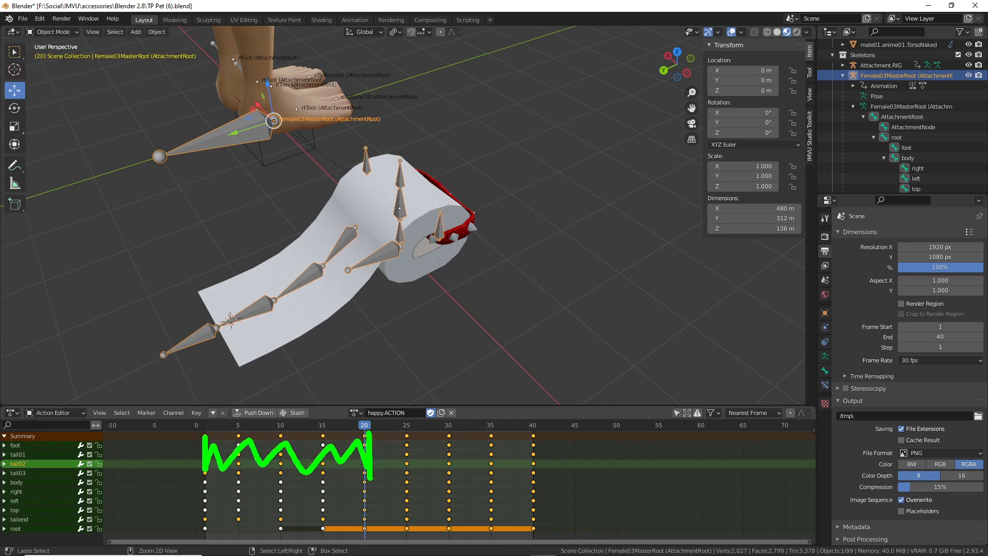
pyautogui.press('Escape')
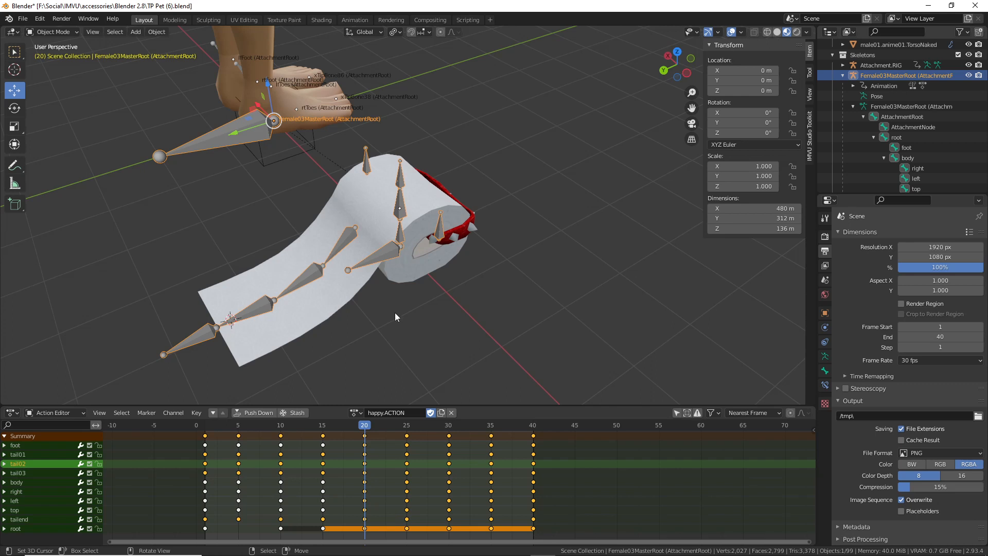
pyautogui.click(205, 453)
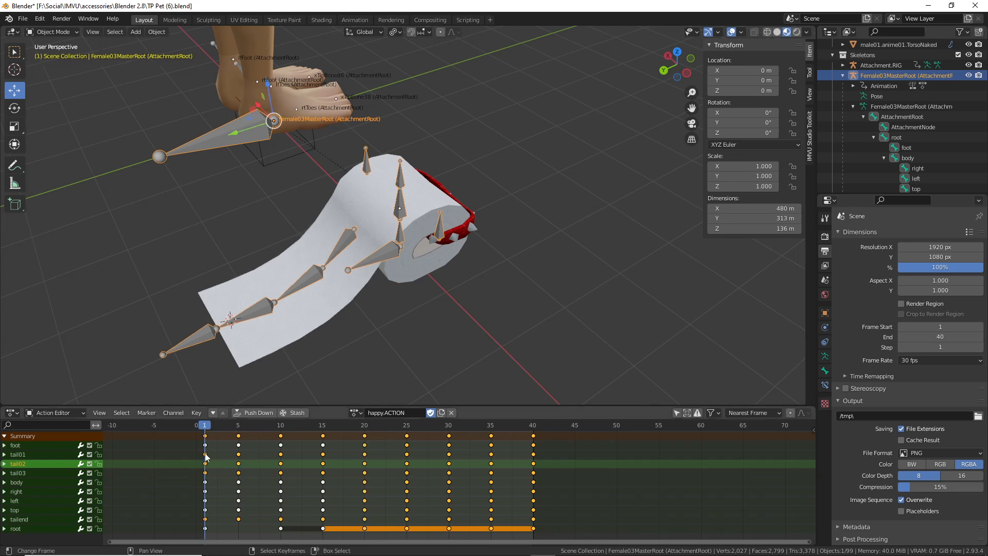
pyautogui.click(366, 466)
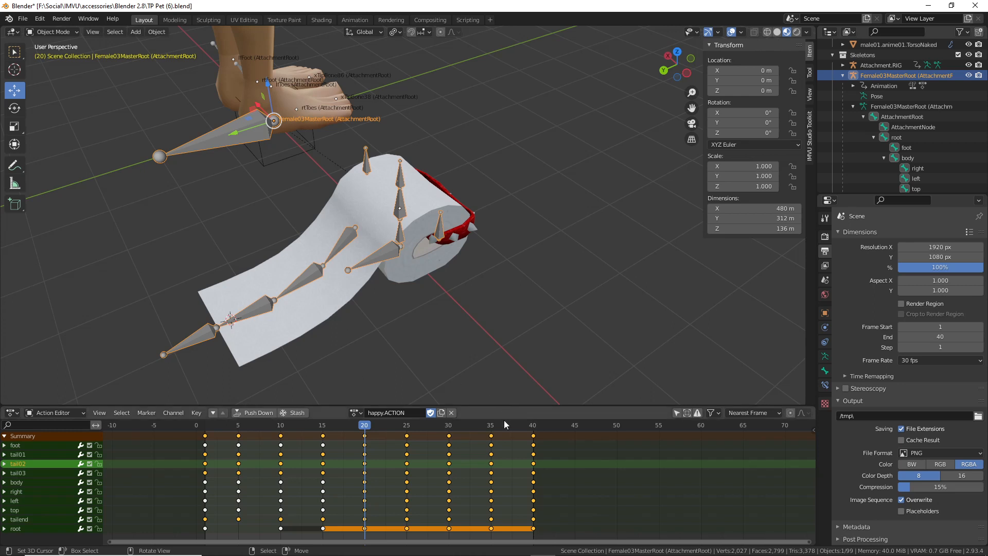
# Compare the pet's pose at frames 1 and 40 of happy.ACTION
pyautogui.click(534, 453)
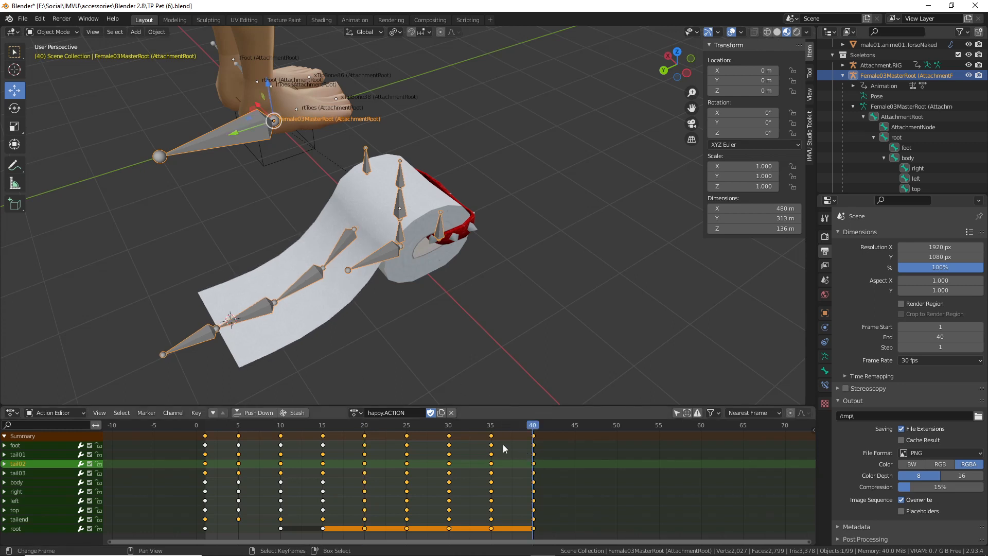
pyautogui.click(206, 454)
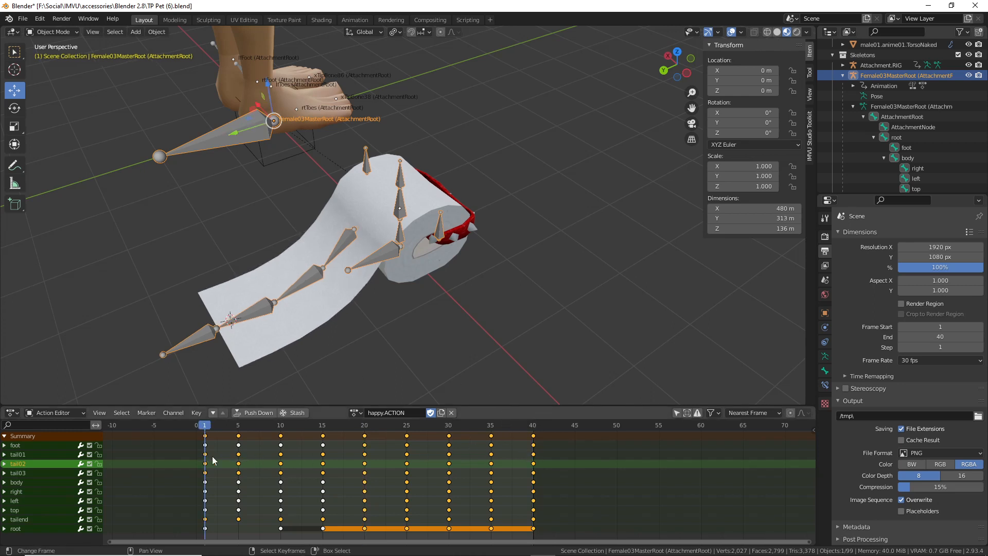
pyautogui.click(536, 454)
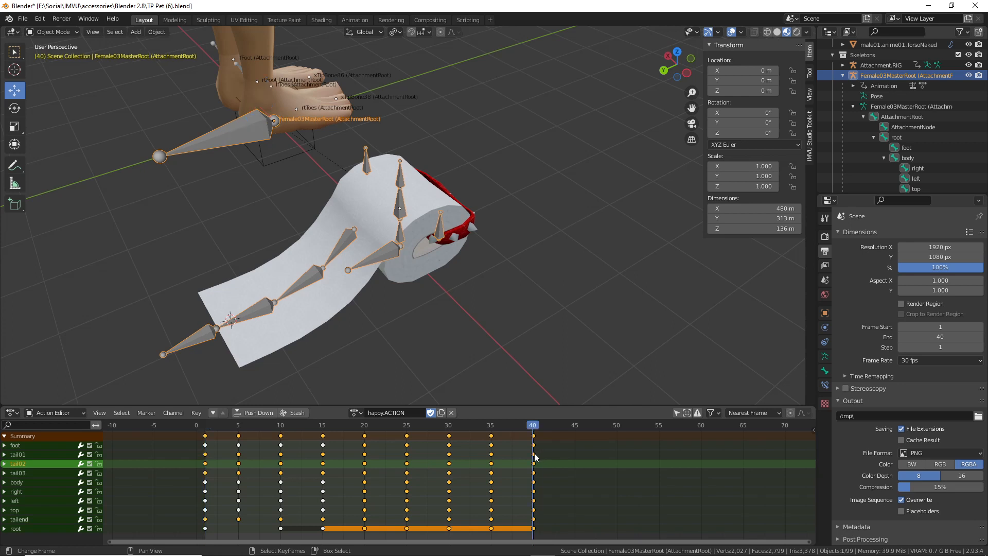
pyautogui.click(205, 456)
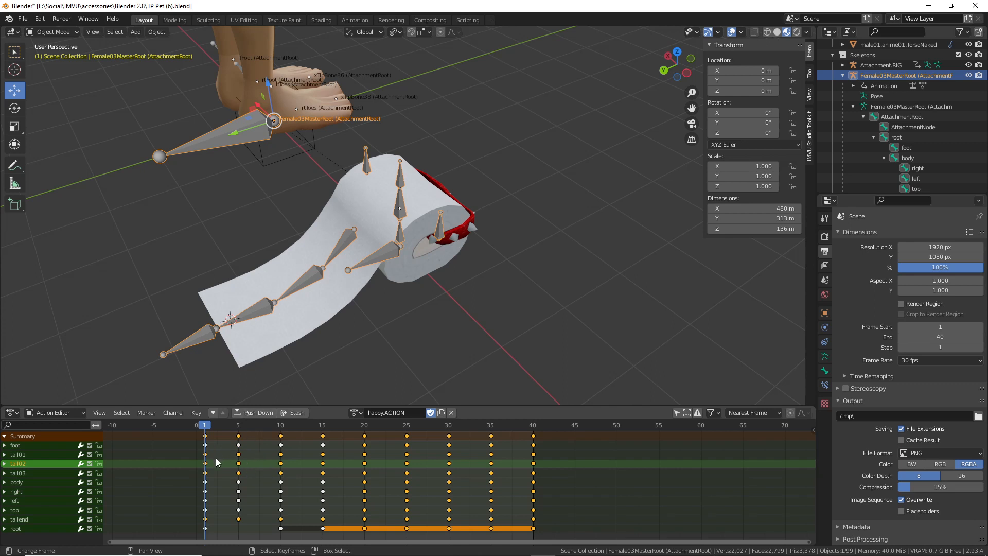
pyautogui.keyDown('ctrl'); pyautogui.moveTo(206, 448); pyautogui.dragTo(211, 480); pyautogui.keyUp('ctrl')
pyautogui.keyDown('ctrl'); pyautogui.moveTo(365, 449); pyautogui.dragTo(366, 483); pyautogui.keyUp('ctrl')
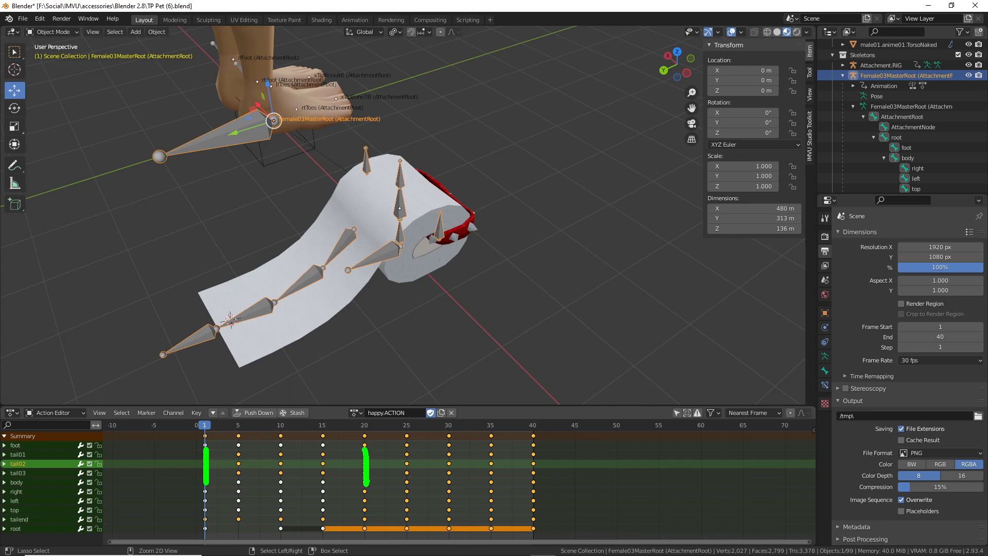
pyautogui.keyDown('ctrl'); pyautogui.moveTo(241, 446); pyautogui.dragTo(346, 446); pyautogui.keyUp('ctrl')
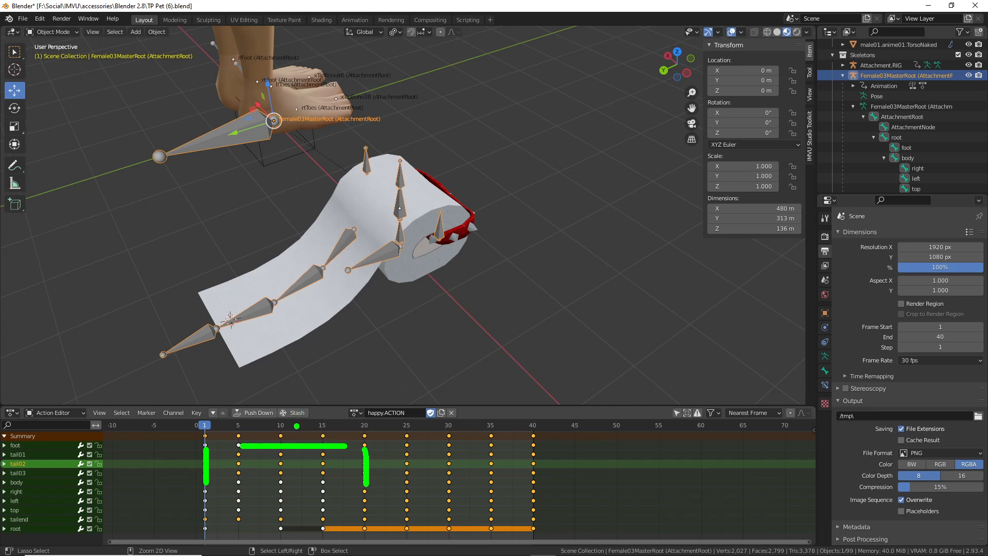
pyautogui.keyDown('ctrl'); pyautogui.moveTo(296, 426); pyautogui.dragTo(482, 425); pyautogui.keyUp('ctrl')
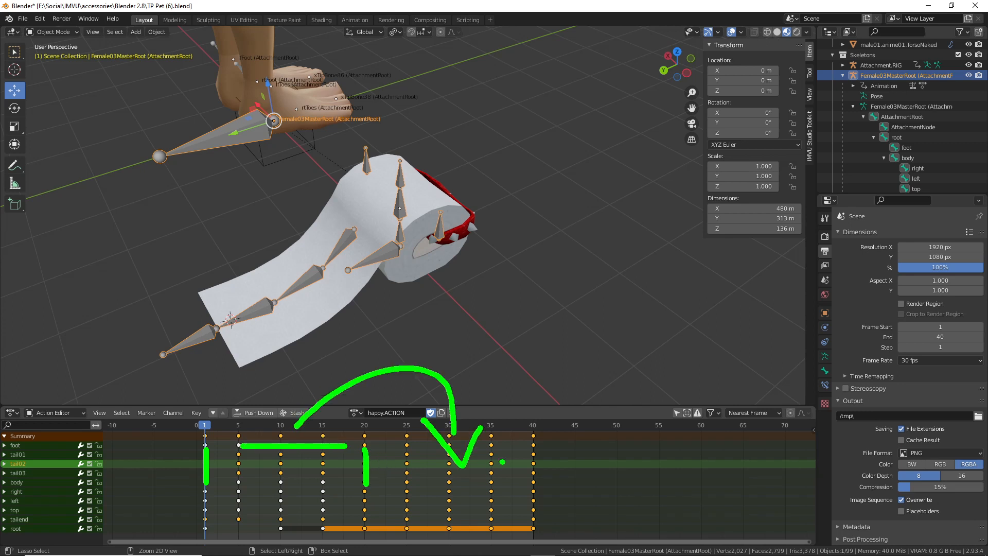
pyautogui.keyDown('ctrl'); pyautogui.click(533, 443); pyautogui.keyUp('ctrl')
pyautogui.keyDown('ctrl'); pyautogui.moveTo(533, 443); pyautogui.dragTo(534, 486); pyautogui.keyUp('ctrl')
pyautogui.press('Escape')
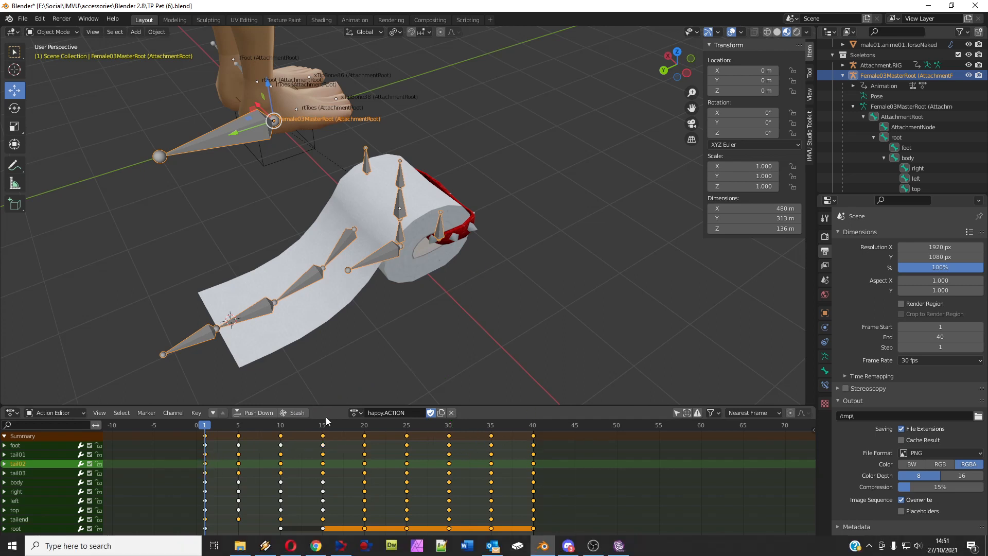
pyautogui.hotkey('ctrl', '2')
pyautogui.moveTo(366, 446); pyautogui.dragTo(365, 491)
pyautogui.moveTo(532, 446); pyautogui.dragTo(535, 491)
pyautogui.moveTo(339, 207)
pyautogui.mouseDown()
pyautogui.moveTo(308, 216)
pyautogui.moveTo(358, 211)
pyautogui.mouseUp()
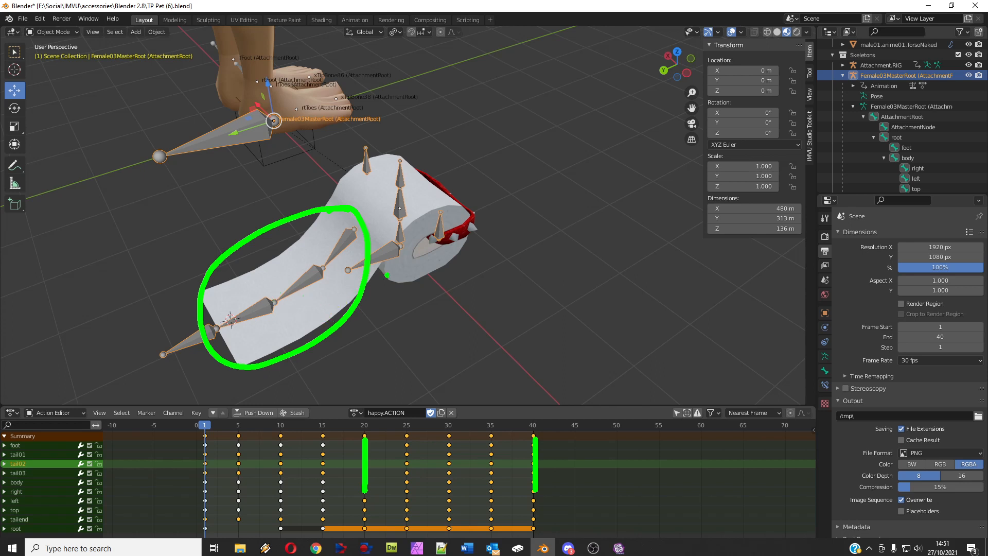
pyautogui.press('Escape')
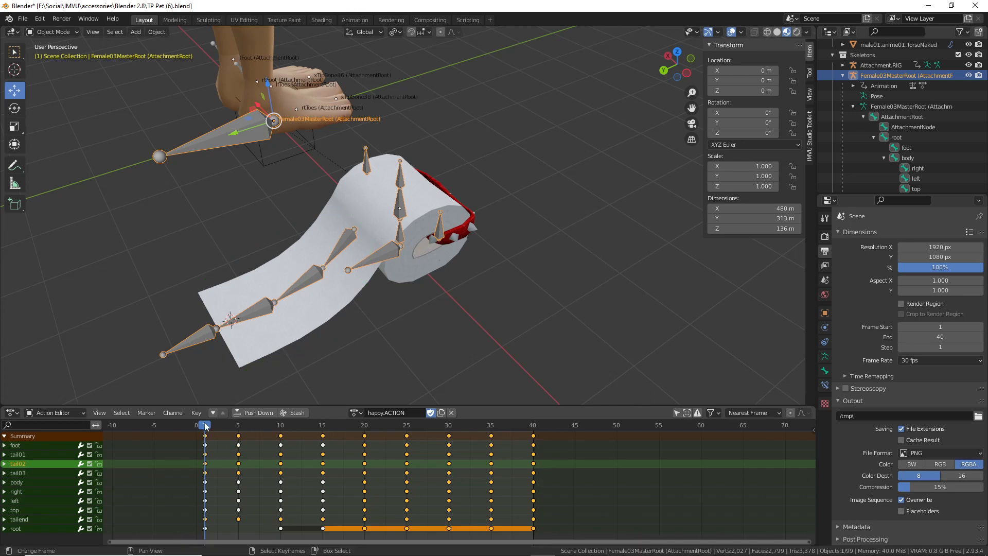
# Scrub happy.ACTION from frame 1 to frame 20 to examine the first cycle of the pet's motion
pyautogui.moveTo(204, 426); pyautogui.dragTo(363, 448)
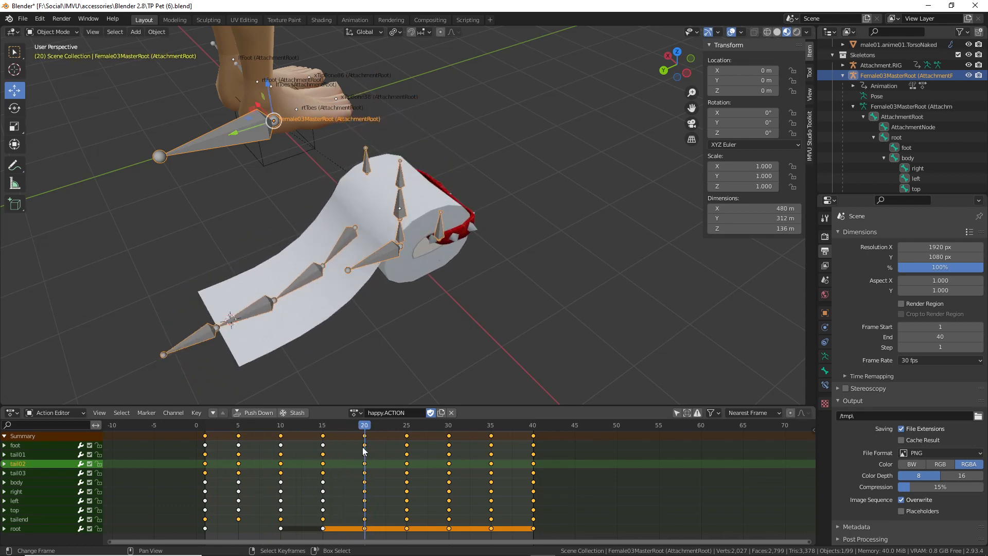
pyautogui.hotkey('ctrl', '2')
pyautogui.moveTo(203, 400); pyautogui.dragTo(203, 434)
pyautogui.moveTo(213, 412)
pyautogui.mouseDown()
pyautogui.moveTo(524, 414)
pyautogui.moveTo(532, 396)
pyautogui.moveTo(532, 449)
pyautogui.mouseUp()
pyautogui.moveTo(517, 401)
pyautogui.mouseDown()
pyautogui.moveTo(530, 420)
pyautogui.moveTo(524, 428)
pyautogui.mouseUp()
pyautogui.moveTo(220, 400)
pyautogui.mouseDown()
pyautogui.moveTo(204, 413)
pyautogui.moveTo(228, 424)
pyautogui.mouseUp()
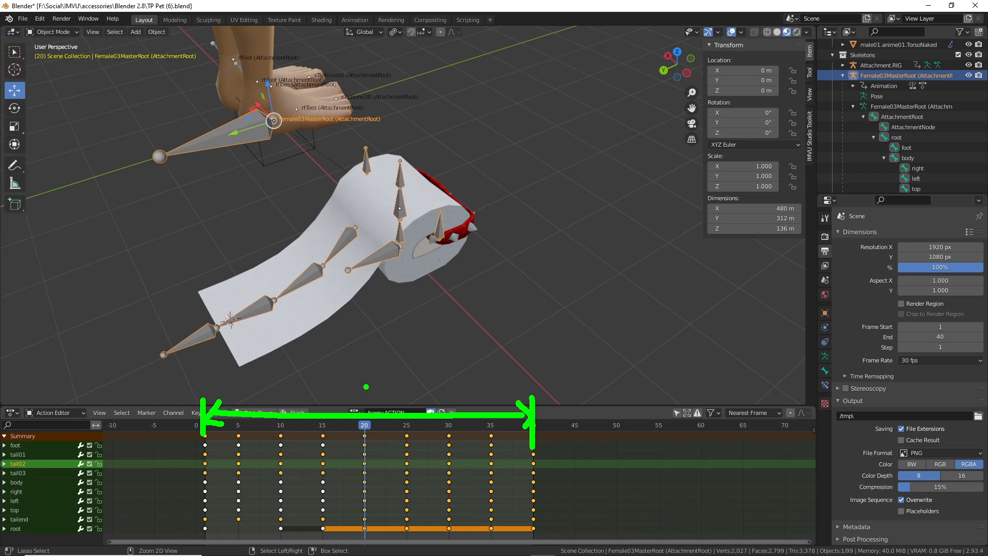
pyautogui.moveTo(365, 382); pyautogui.dragTo(365, 431)
pyautogui.moveTo(423, 374); pyautogui.dragTo(480, 397)
pyautogui.moveTo(271, 387)
pyautogui.mouseDown()
pyautogui.moveTo(315, 399)
pyautogui.moveTo(396, 393)
pyautogui.mouseUp()
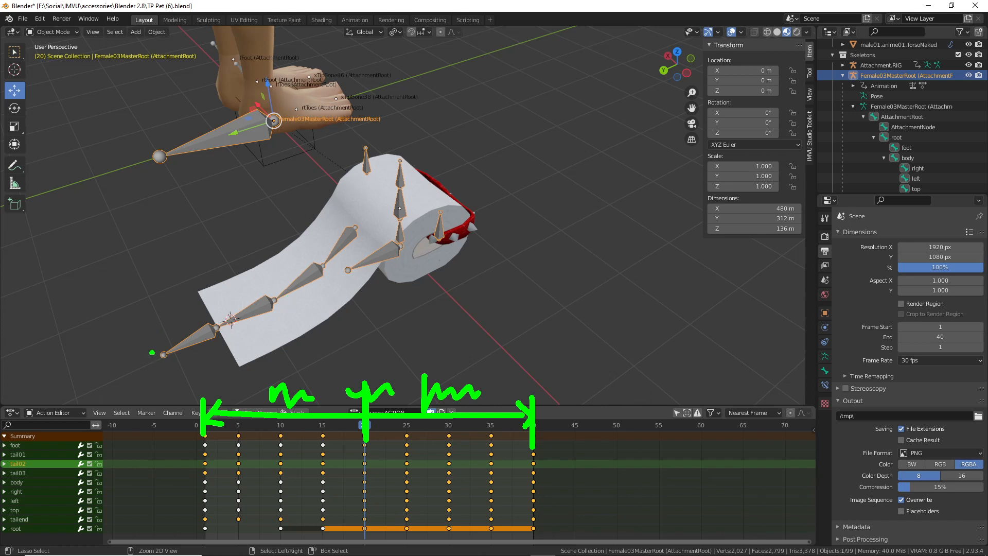
pyautogui.moveTo(201, 342)
pyautogui.mouseDown()
pyautogui.moveTo(201, 379)
pyautogui.moveTo(345, 364)
pyautogui.moveTo(362, 386)
pyautogui.mouseUp()
pyautogui.moveTo(315, 355); pyautogui.dragTo(506, 364)
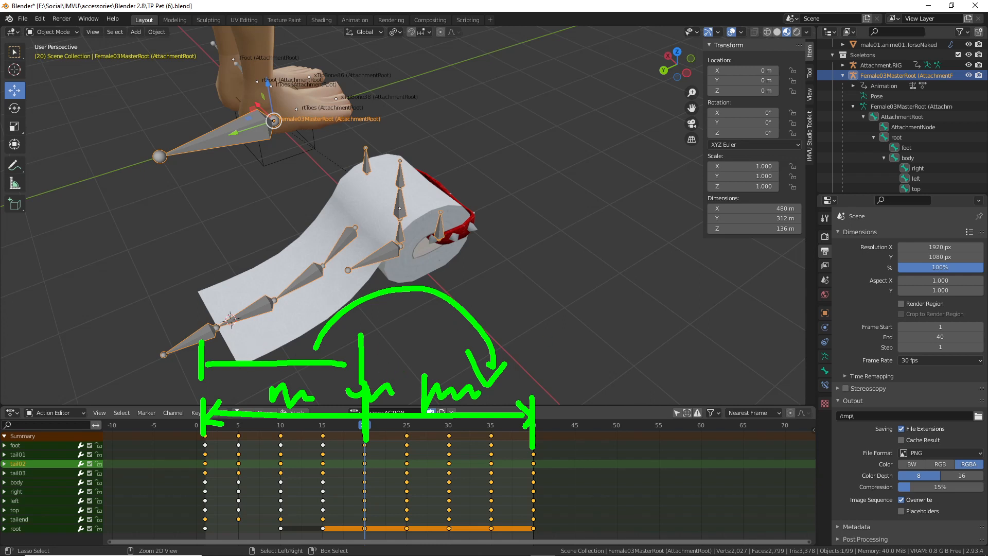
pyautogui.moveTo(393, 349)
pyautogui.mouseDown()
pyautogui.moveTo(587, 352)
pyautogui.moveTo(569, 368)
pyautogui.mouseUp()
pyautogui.moveTo(613, 354)
pyautogui.mouseDown()
pyautogui.moveTo(760, 352)
pyautogui.moveTo(747, 369)
pyautogui.mouseUp()
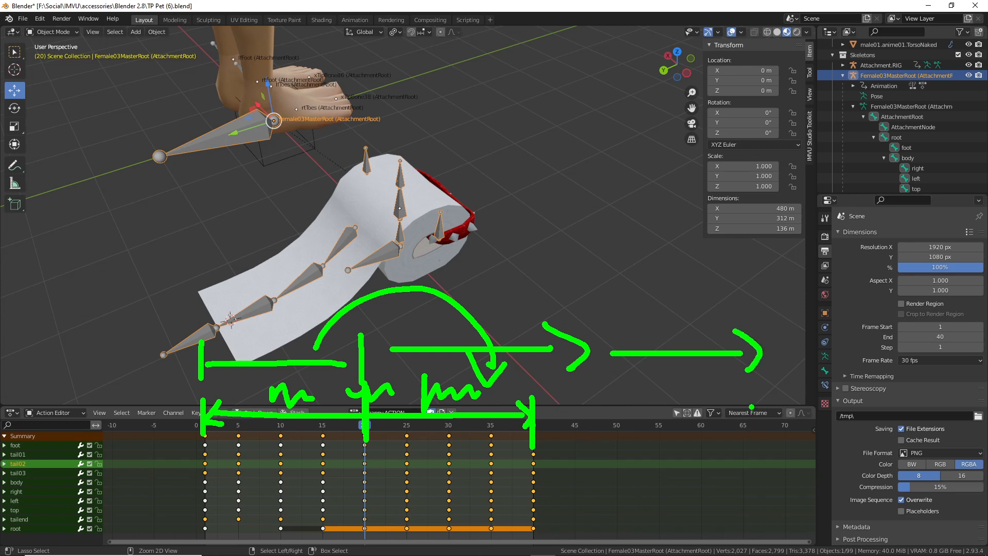
pyautogui.moveTo(751, 408); pyautogui.dragTo(756, 513)
pyautogui.moveTo(557, 433); pyautogui.dragTo(721, 419)
pyautogui.moveTo(409, 439); pyautogui.dragTo(498, 436)
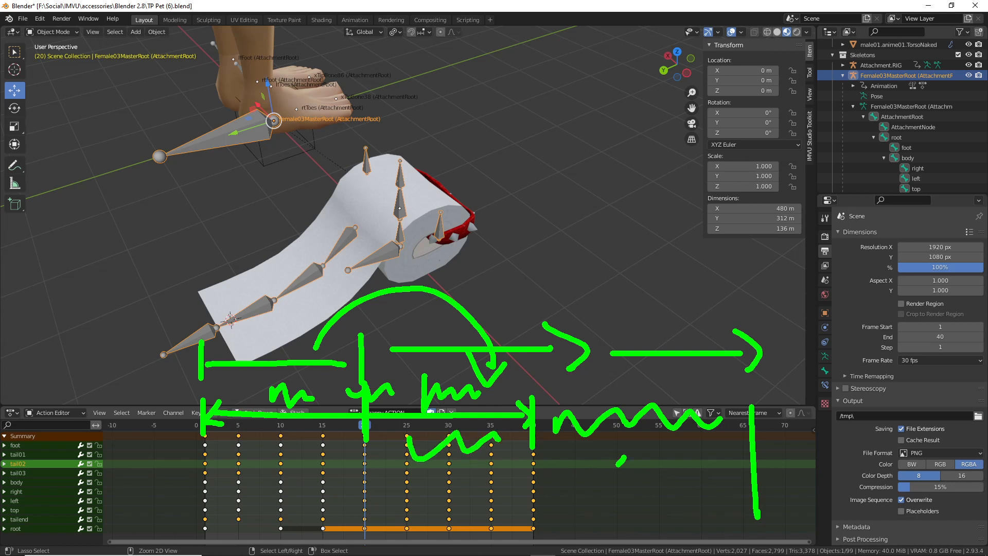
pyautogui.moveTo(625, 456)
pyautogui.mouseDown()
pyautogui.moveTo(311, 463)
pyautogui.moveTo(292, 486)
pyautogui.moveTo(334, 451)
pyautogui.mouseUp()
pyautogui.moveTo(448, 473)
pyautogui.mouseDown()
pyautogui.moveTo(425, 480)
pyautogui.moveTo(347, 464)
pyautogui.moveTo(389, 470)
pyautogui.mouseUp()
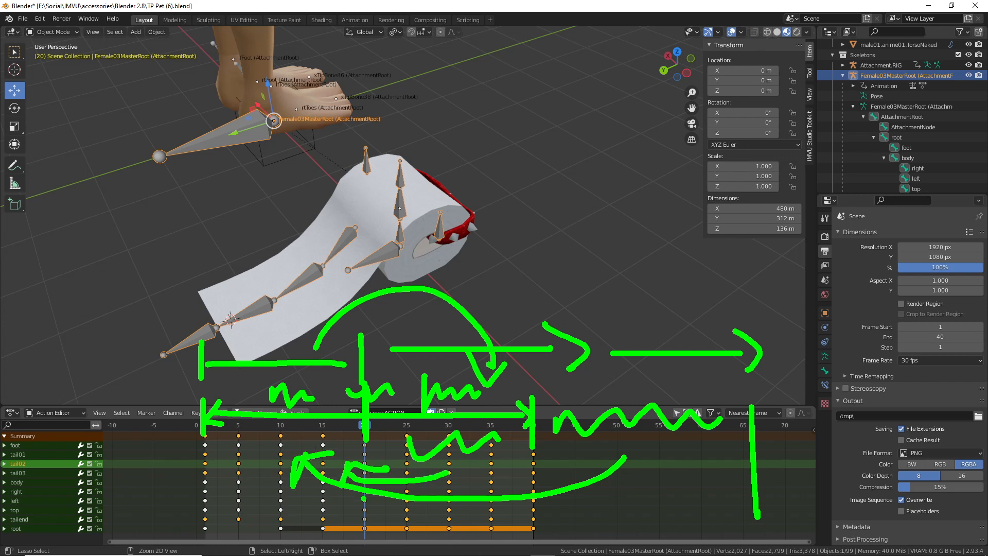
pyautogui.press('Escape')
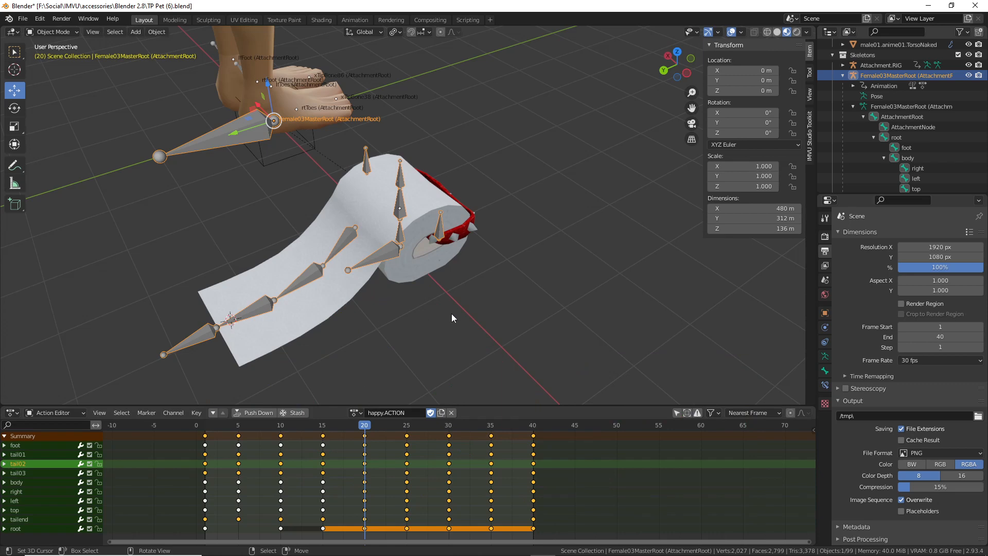
# Compare the pet's pose at frames 5 and 25 of happy.ACTION from the collar side of the roll
pyautogui.moveTo(452, 315); pyautogui.dragTo(348, 302, button='middle')
pyautogui.moveTo(308, 253); pyautogui.dragTo(362, 293, button='middle')
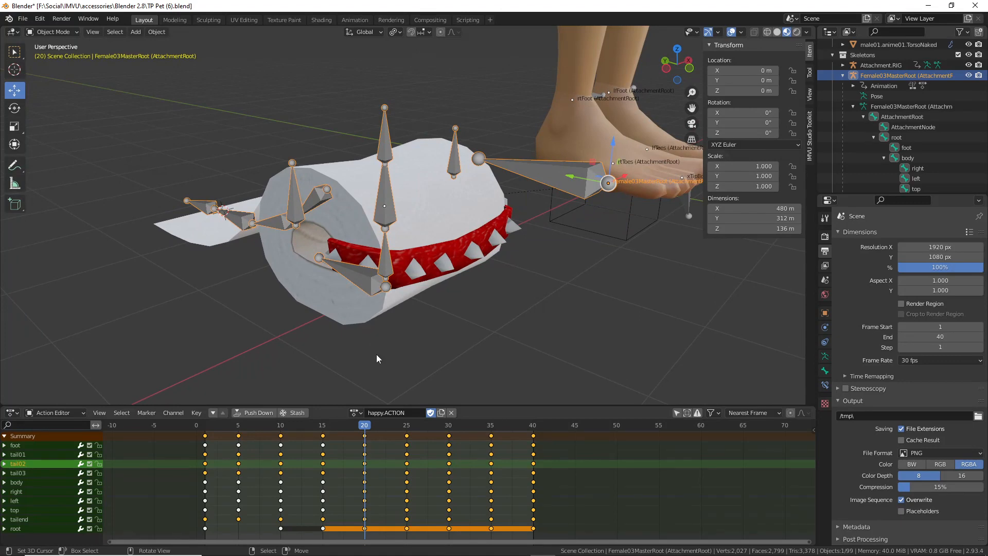
pyautogui.scroll(1, 376, 354)
pyautogui.scroll(-1, 375, 354)
pyautogui.moveTo(374, 353); pyautogui.dragTo(368, 351, button='middle')
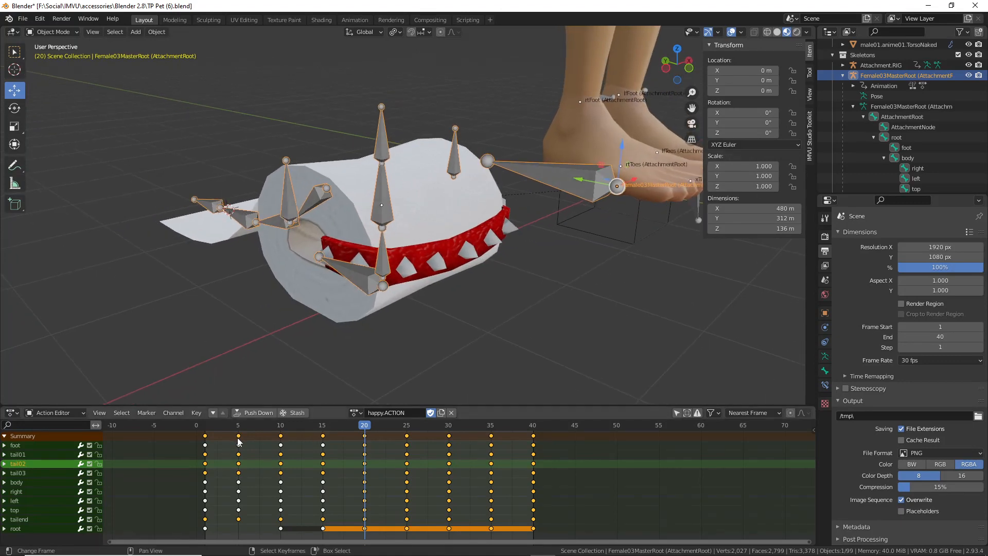
pyautogui.click(237, 440)
pyautogui.click(407, 446)
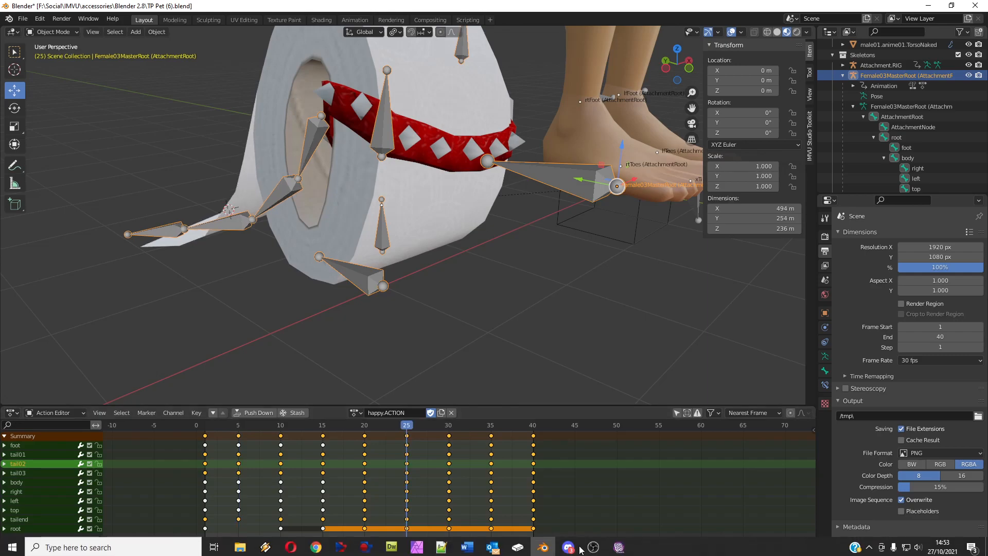
# Switch to IMVU Studio, set the happy animation's duration to start at 5 and end at 25, and apply it to the preview
pyautogui.click(617, 545)
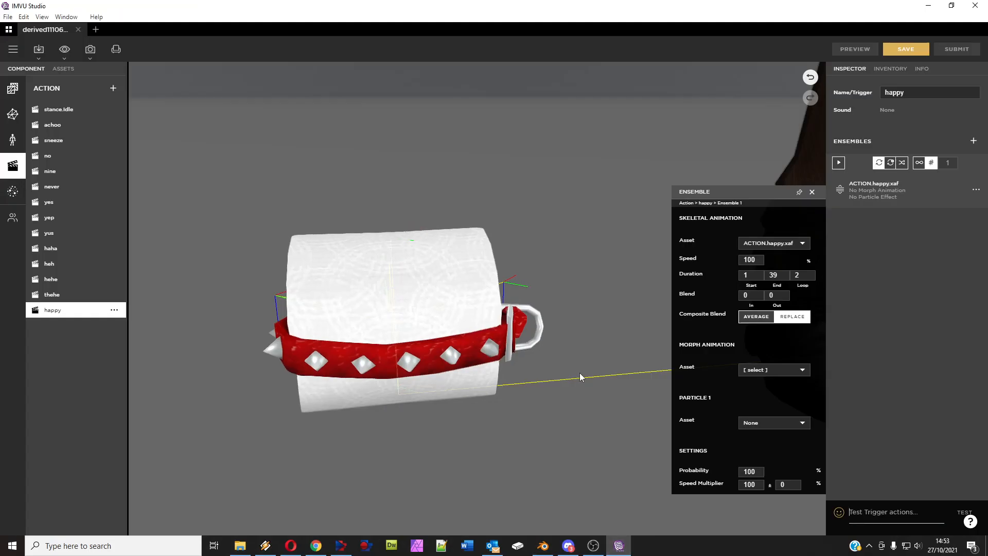
pyautogui.click(750, 275)
pyautogui.write('5')
pyautogui.click(775, 275)
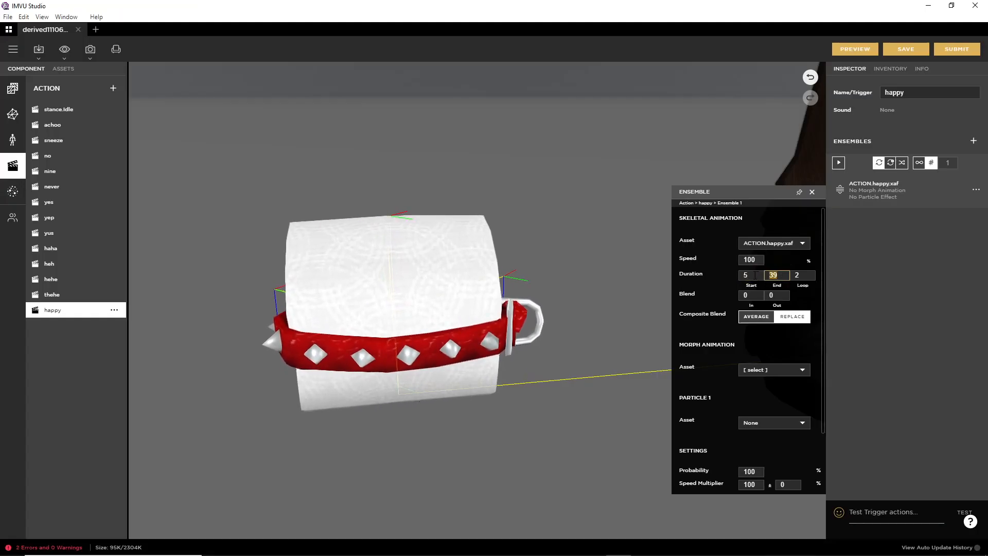
pyautogui.write('25')
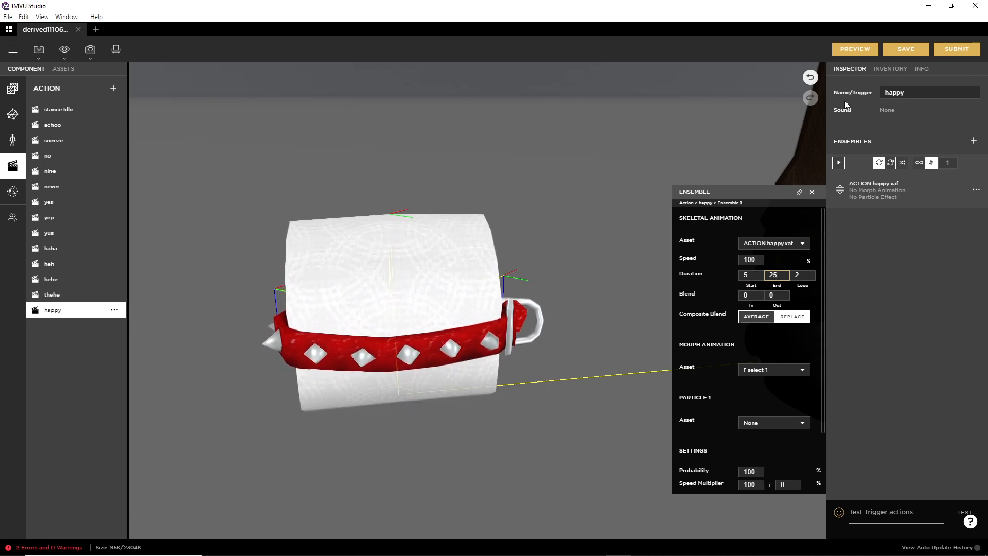
pyautogui.click(906, 48)
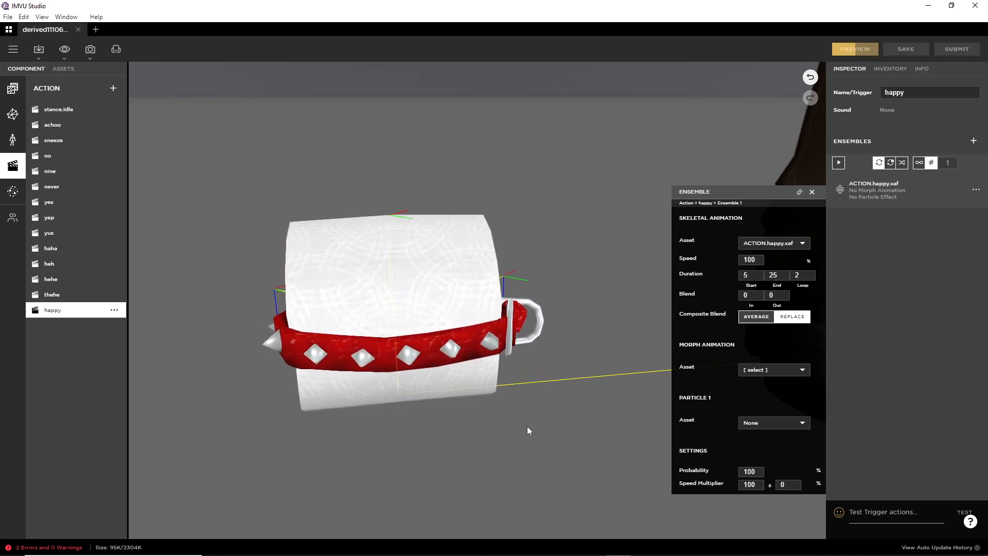
# Test the happy trigger to examine the pet's motion over the shortened frame range
pyautogui.click(883, 512)
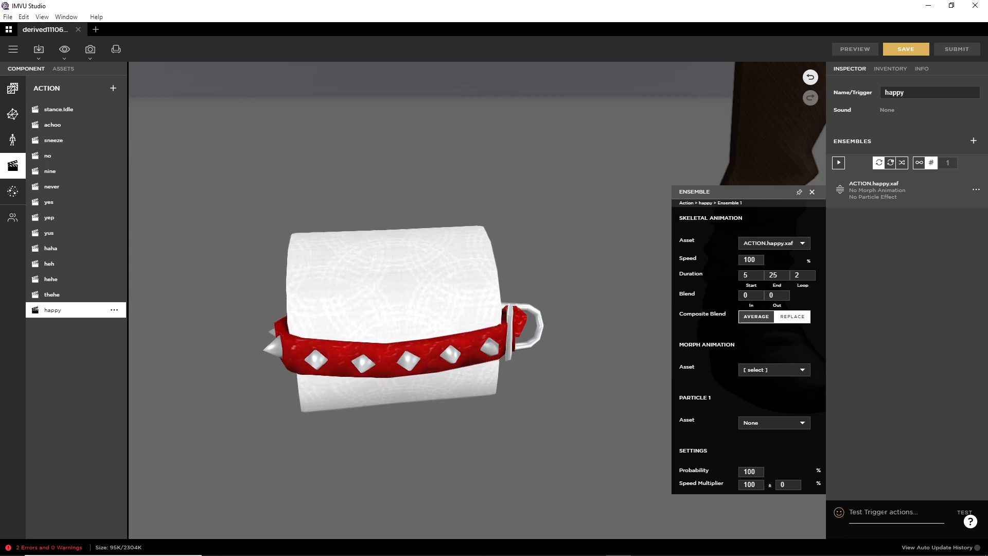
pyautogui.write('happy')
pyautogui.press('Return')
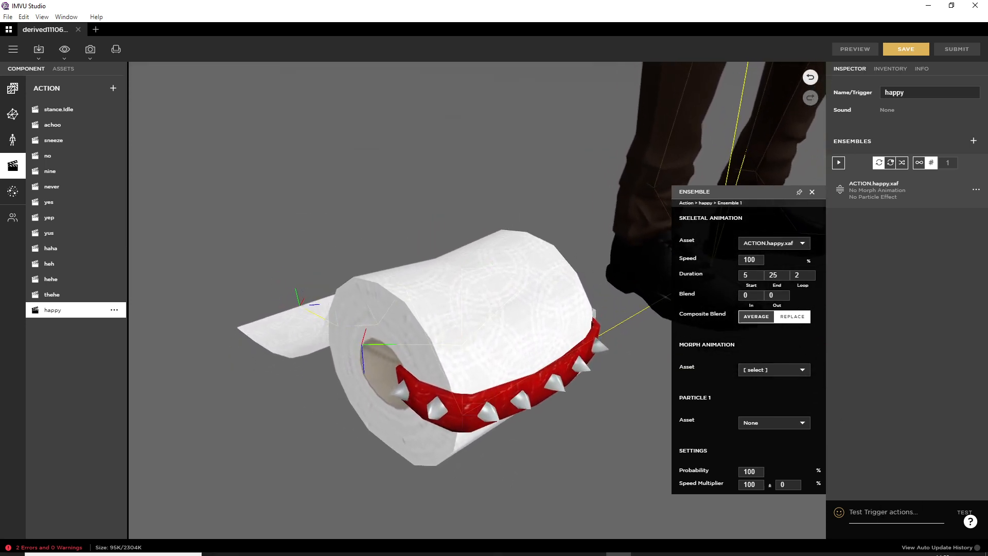
# Switch to Blender and compare the pet's pose at frames 10, 30 and 35 of happy.ACTION to examine another possible loop span
pyautogui.click(543, 545)
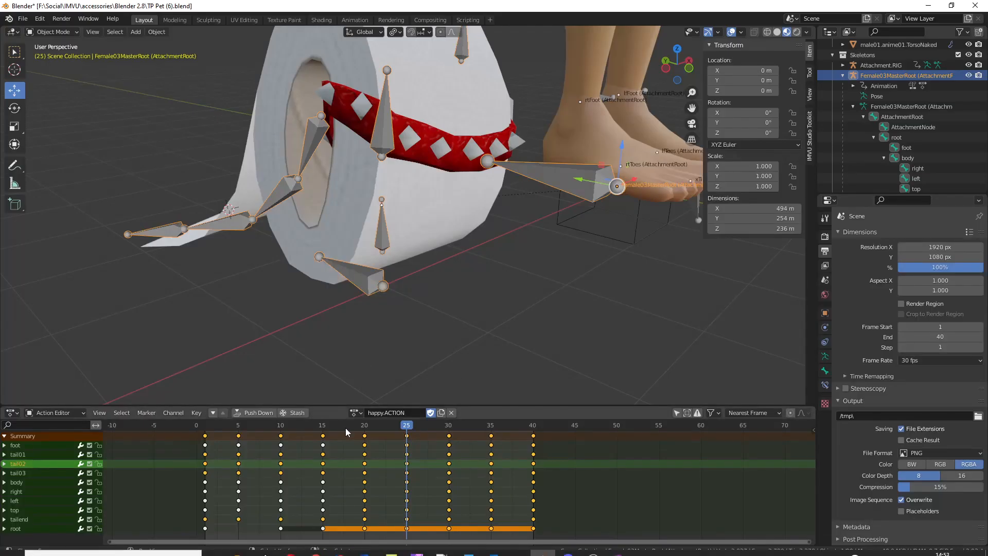
pyautogui.scroll(-1, 372, 263)
pyautogui.moveTo(371, 206); pyautogui.dragTo(357, 285, button='middle')
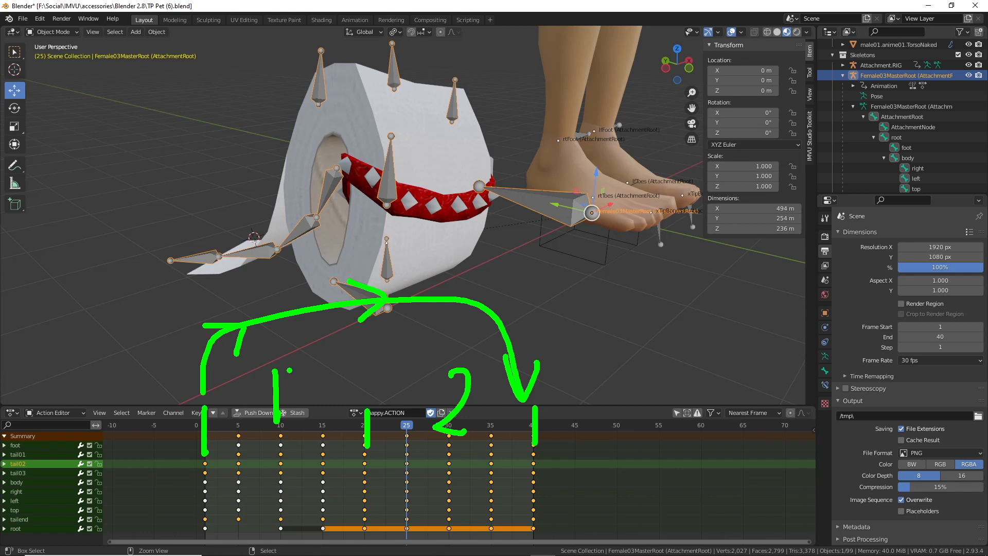
pyautogui.press('Escape')
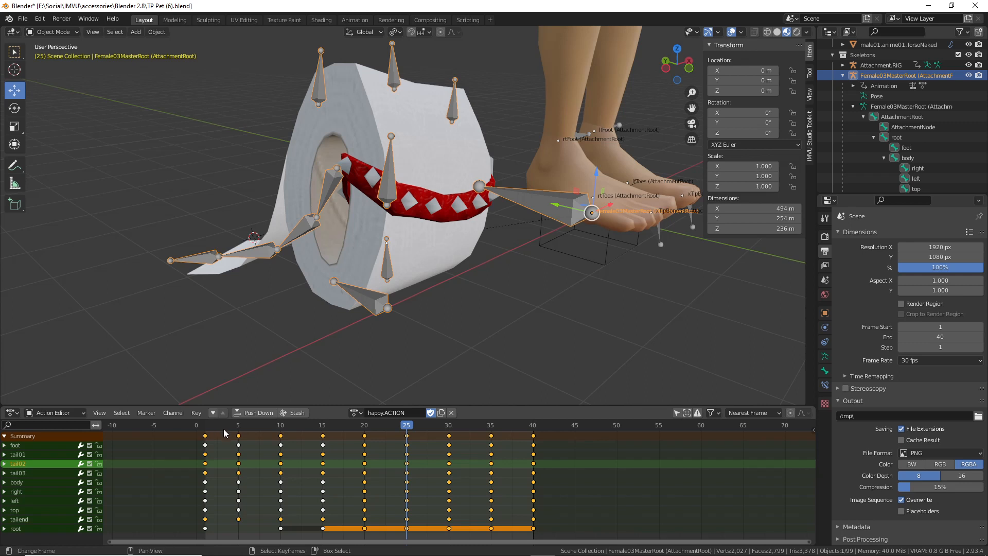
pyautogui.click(281, 455)
pyautogui.click(491, 459)
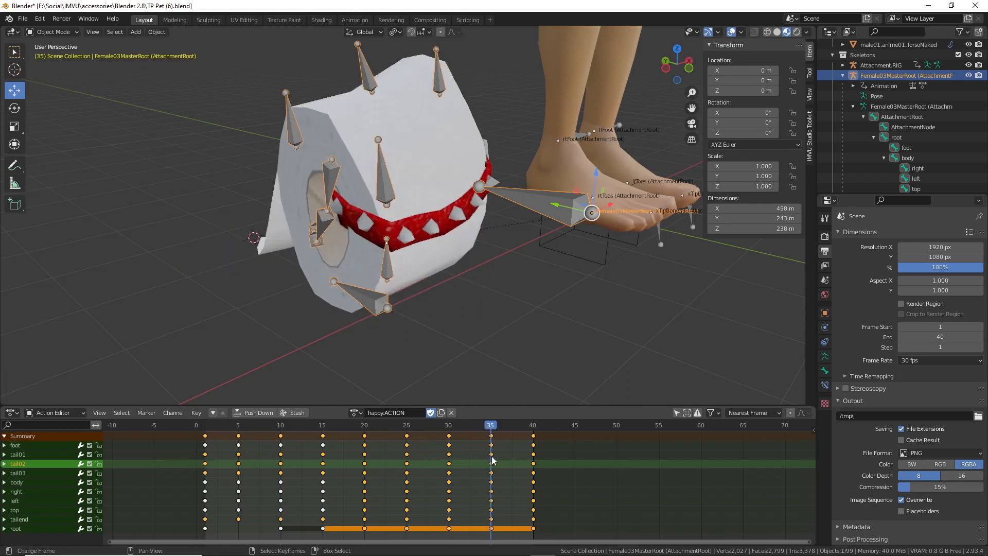
pyautogui.click(447, 459)
pyautogui.click(281, 460)
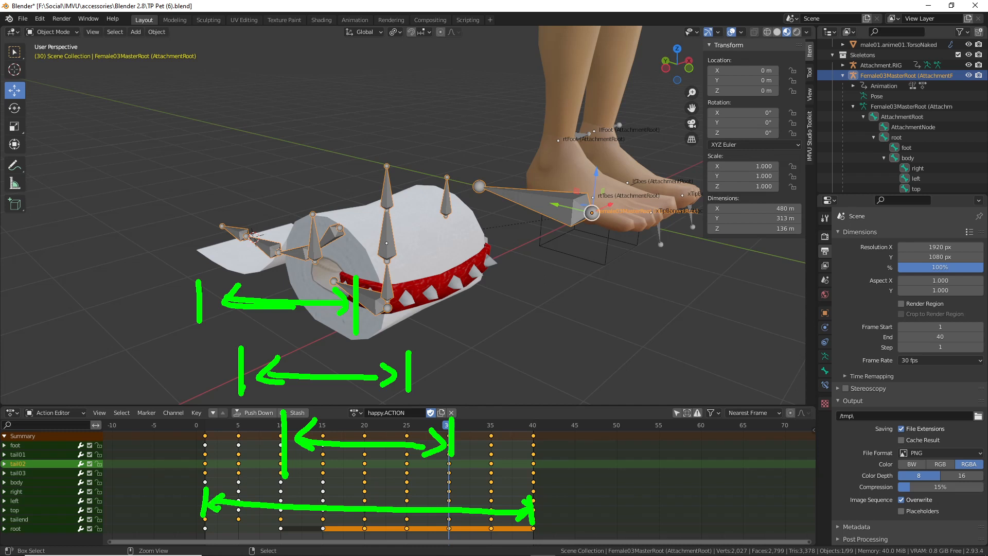
pyautogui.press('Escape')
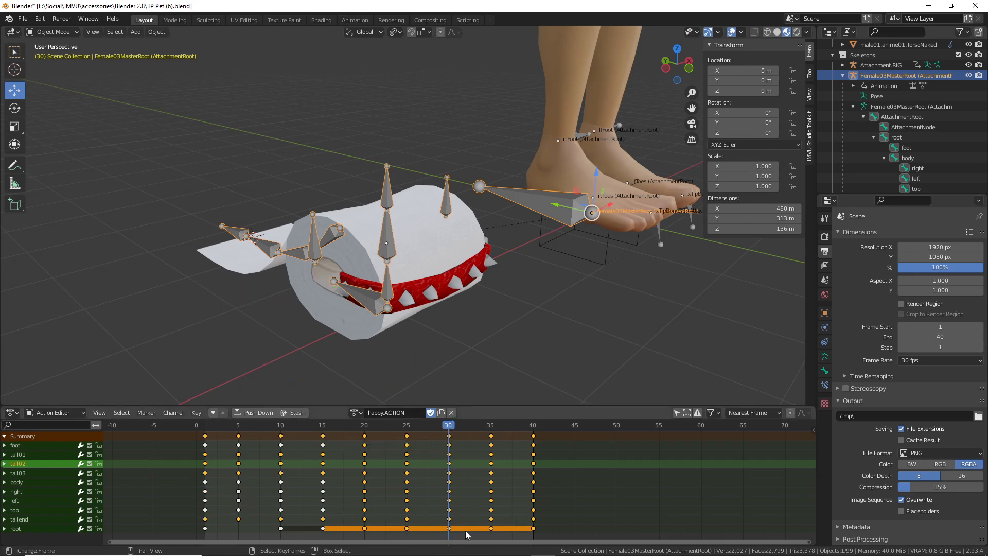
# Switch to IMVU Studio, set the happy animation's loop count to 3, and apply the change to the preview
pyautogui.moveTo(517, 554)
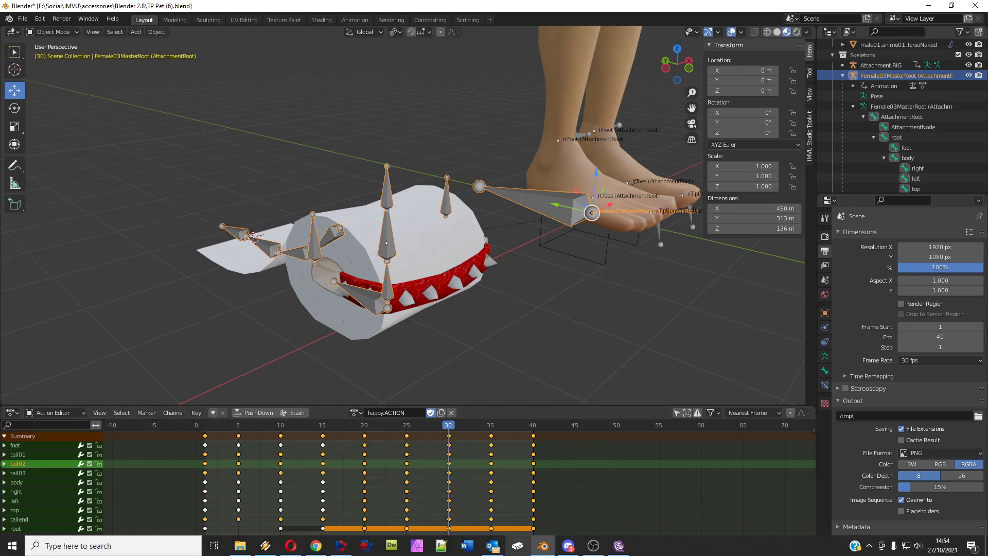
pyautogui.click(619, 546)
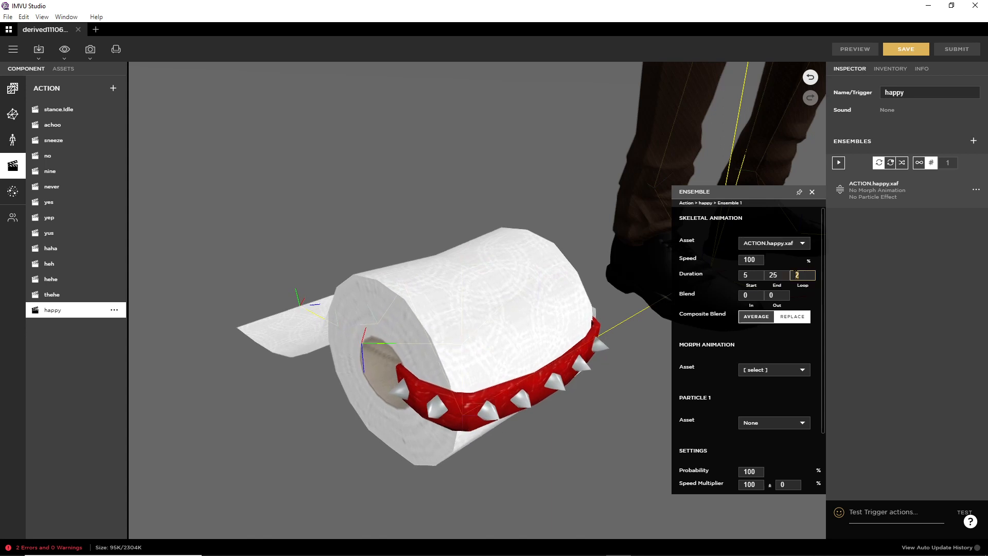
pyautogui.press('BackSpace')
pyautogui.write('3')
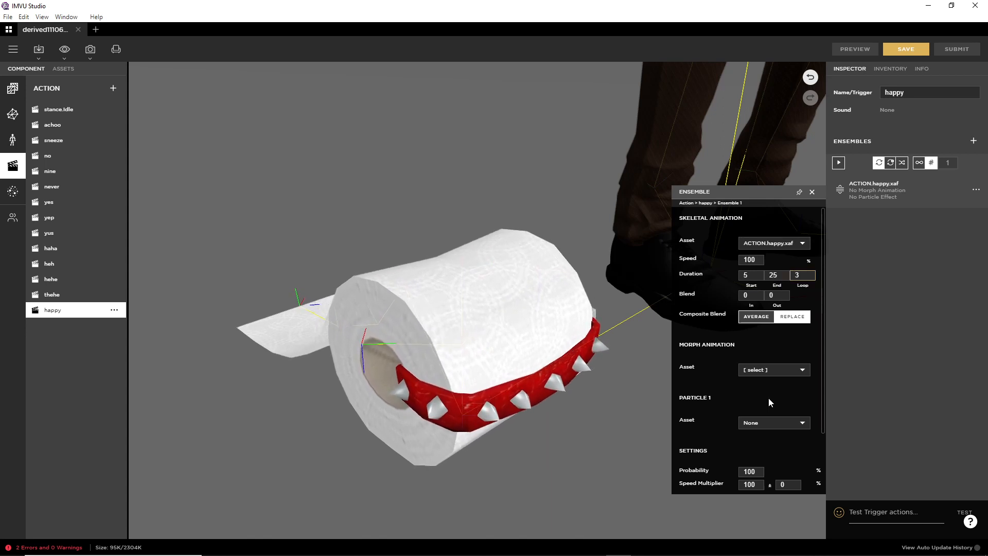
pyautogui.click(725, 396)
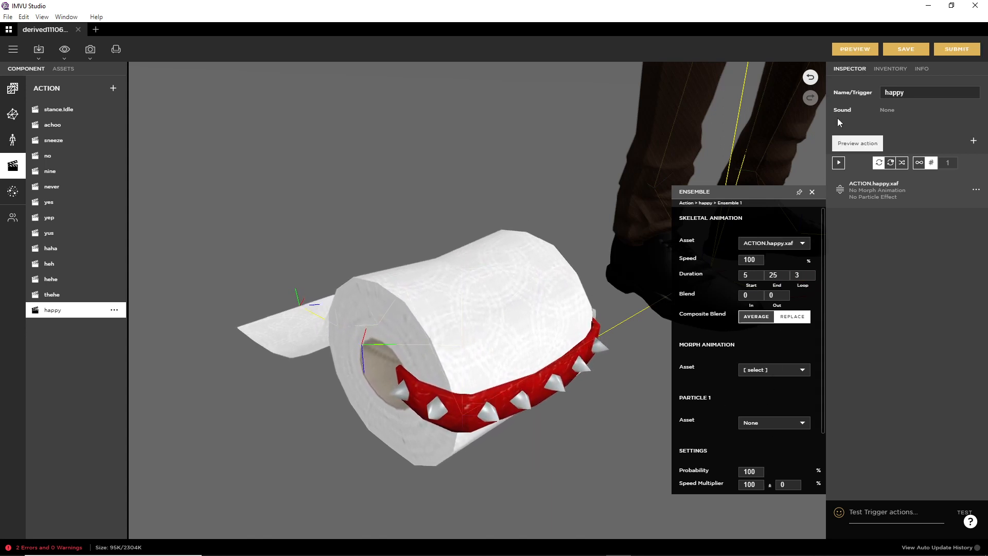
pyautogui.click(854, 49)
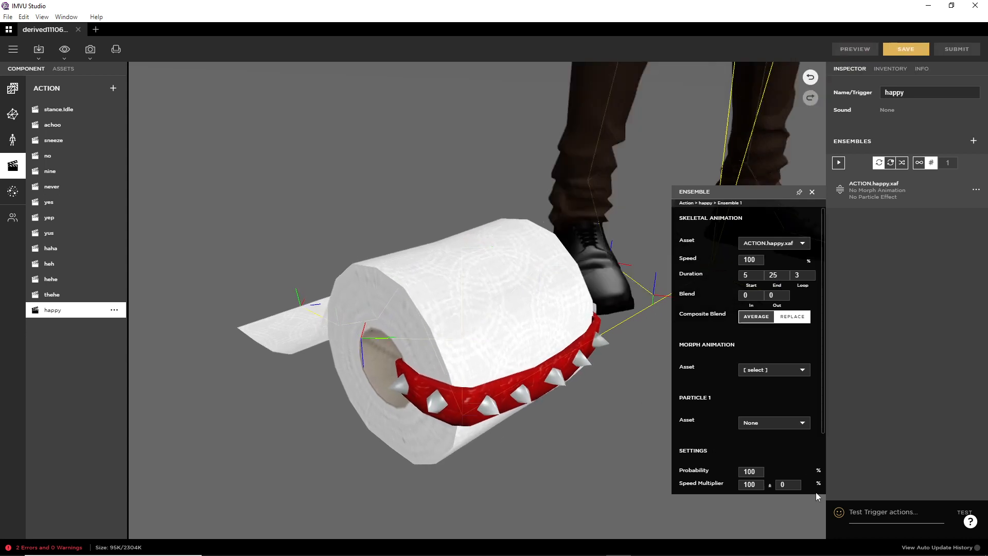
# Test the happy trigger to examine the pet's motion with three loops
pyautogui.click(880, 512)
pyautogui.write('hap')
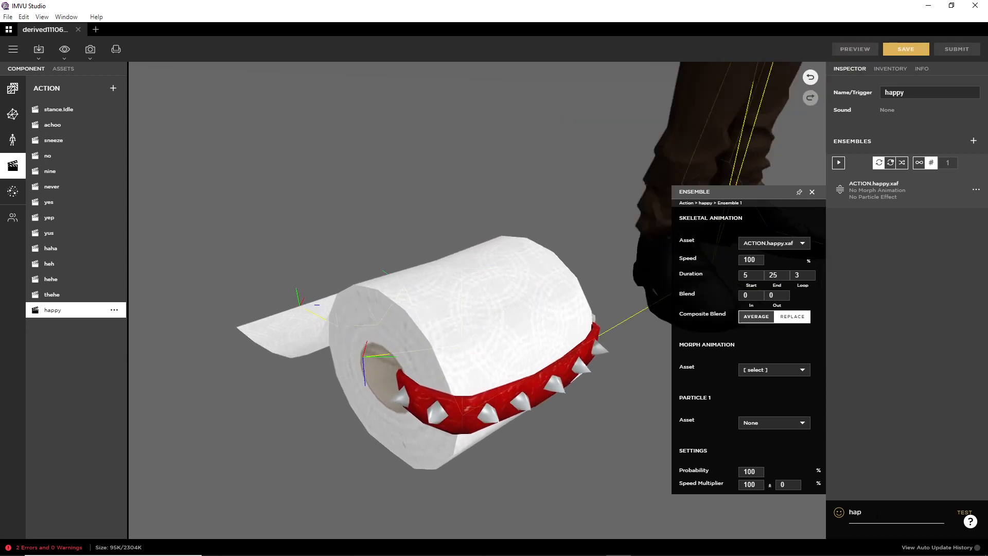
pyautogui.write('py')
pyautogui.press('Return')
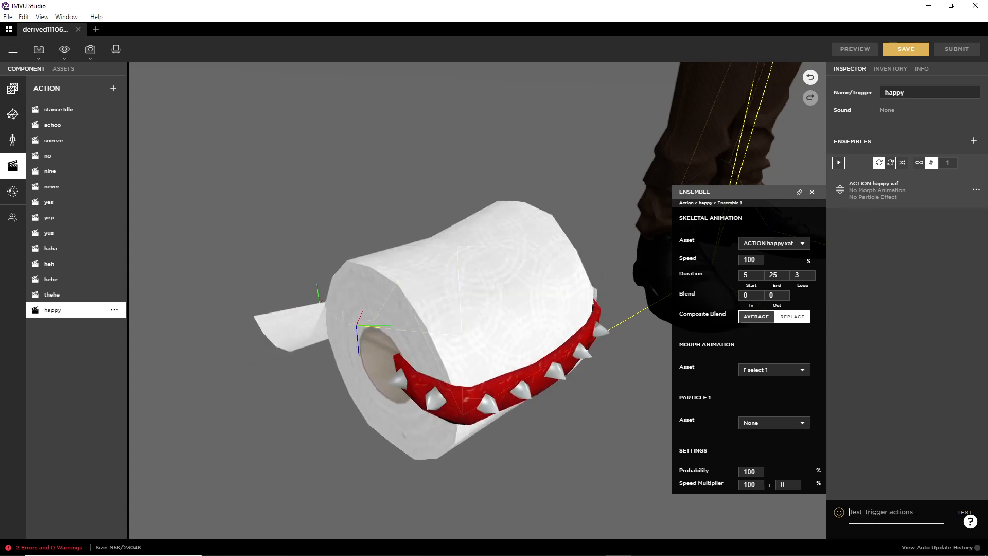
# Set the end of the happy animation's duration to 26 and apply the change to the preview
pyautogui.doubleClick(783, 276)
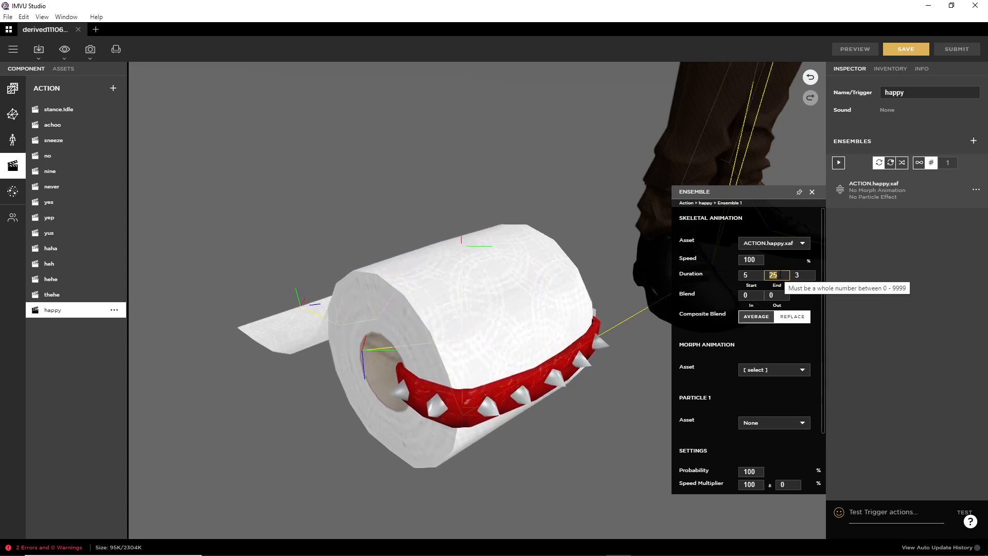
pyautogui.write('26')
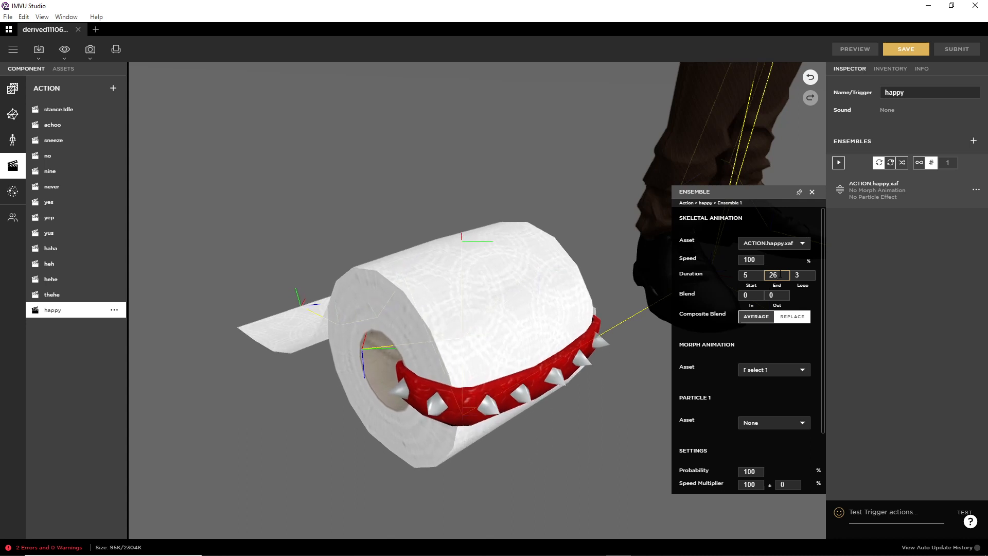
pyautogui.click(804, 300)
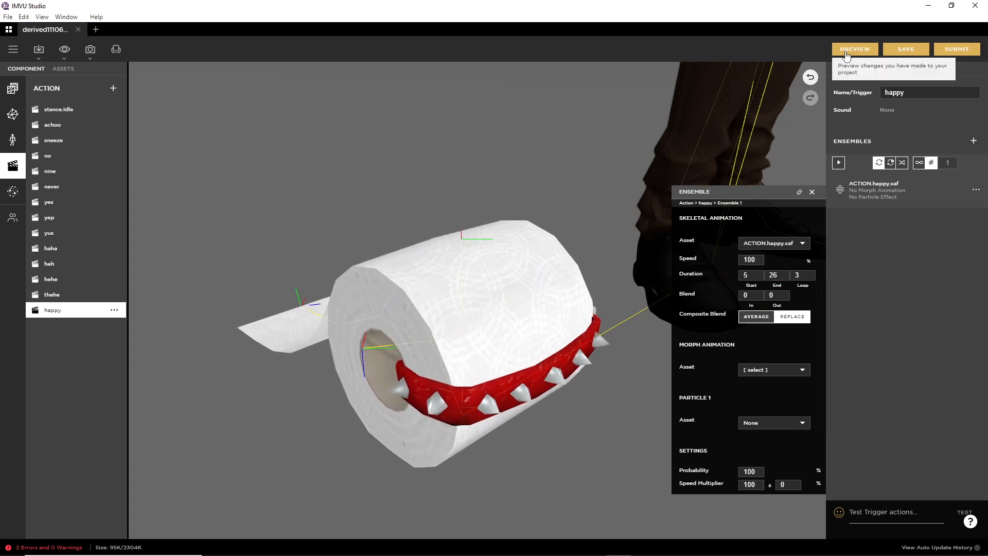
pyautogui.click(855, 53)
# Test the happy trigger with the new end frame and examine the pet's motion from the collar side
pyautogui.click(878, 512)
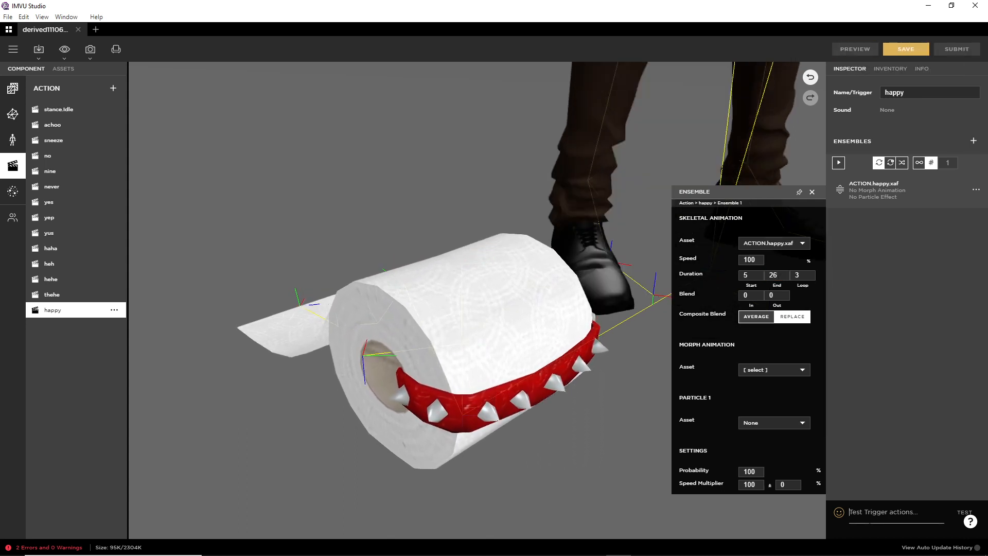
pyautogui.write('happy')
pyautogui.press('Return')
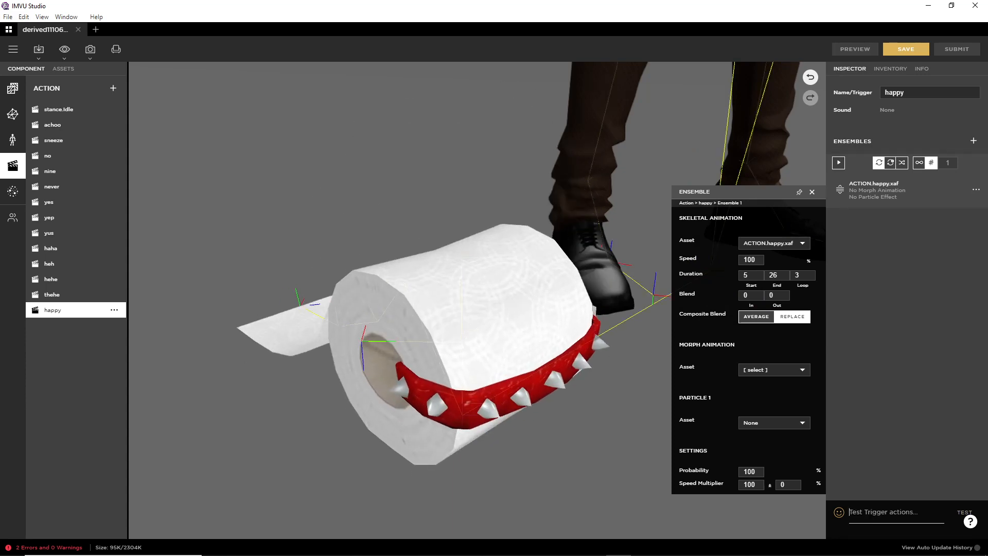
pyautogui.moveTo(545, 463); pyautogui.dragTo(446, 370)
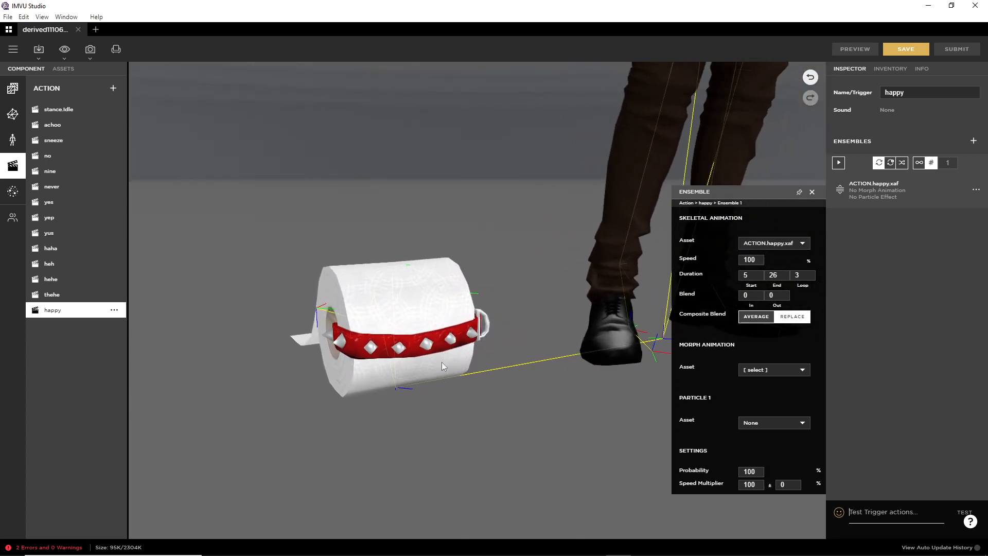
# Set the happy animation's loop count to 4 and test the trigger in the updated preview
pyautogui.doubleClick(803, 275)
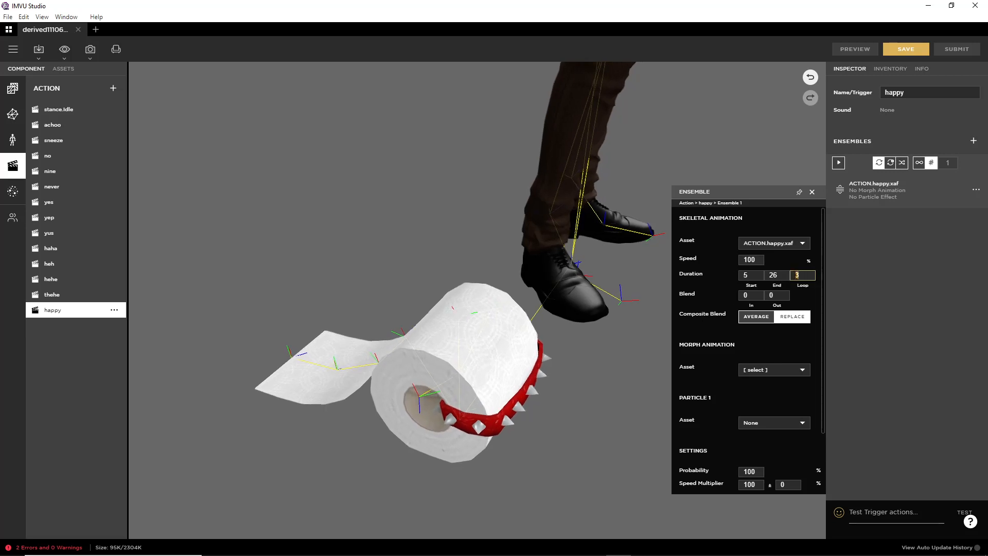
pyautogui.write('4')
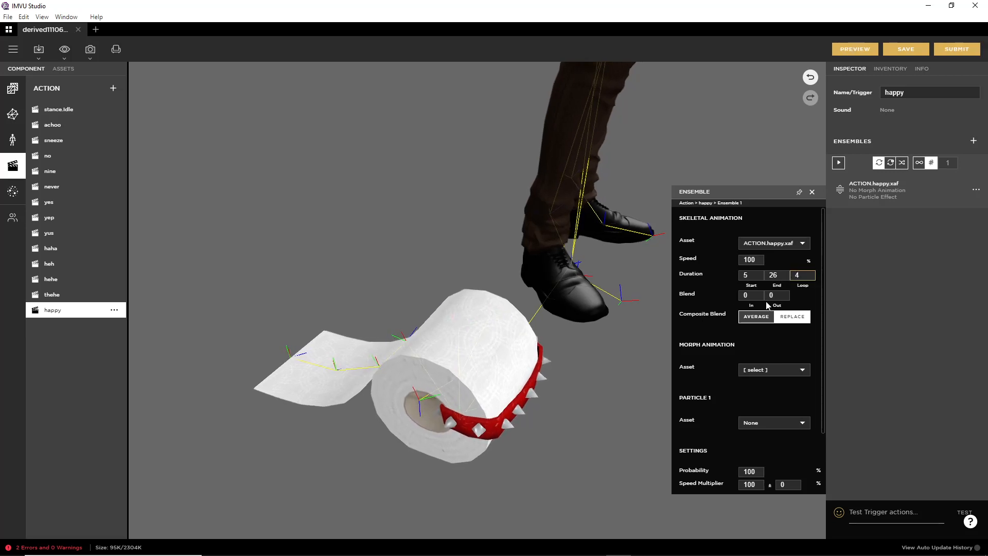
pyautogui.click(858, 50)
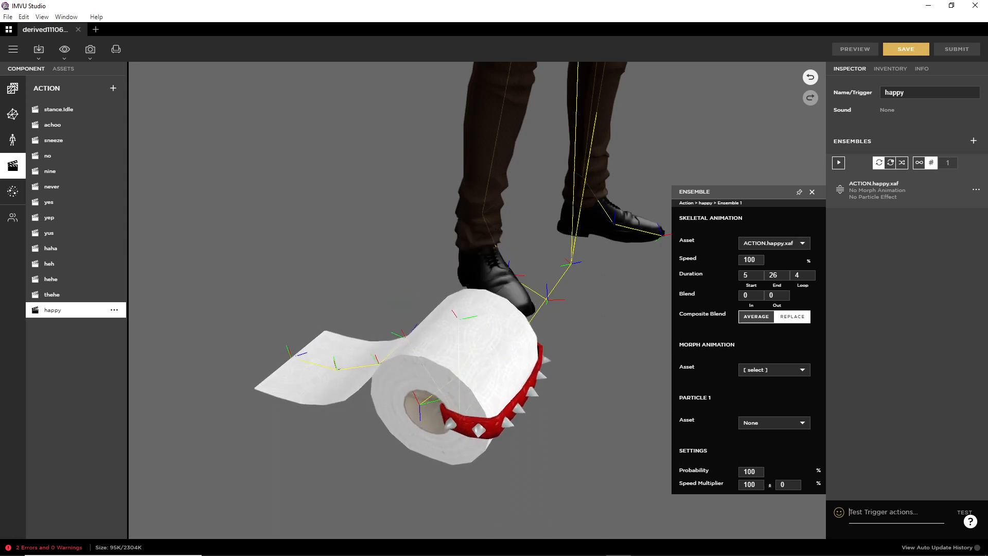
pyautogui.moveTo(613, 464); pyautogui.dragTo(465, 391)
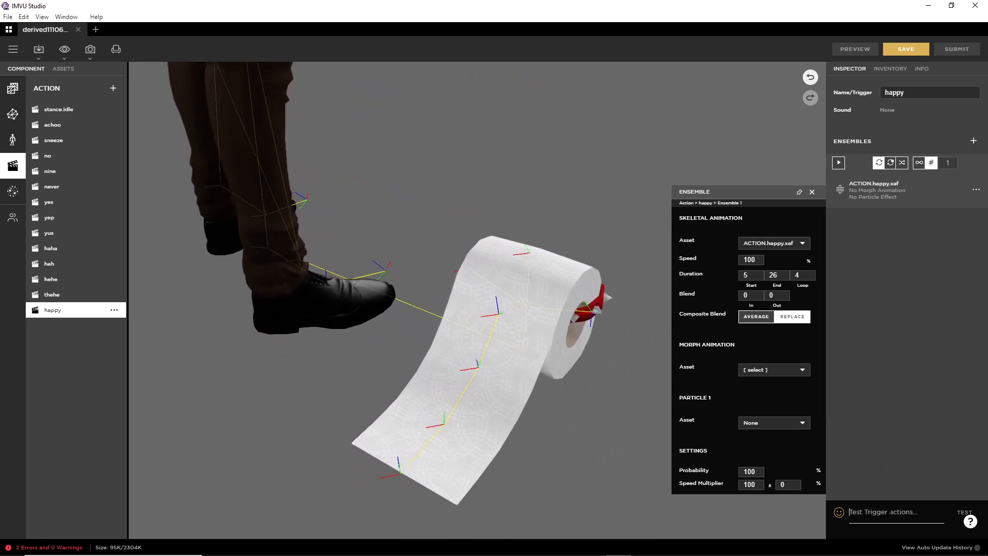
pyautogui.press('Return')
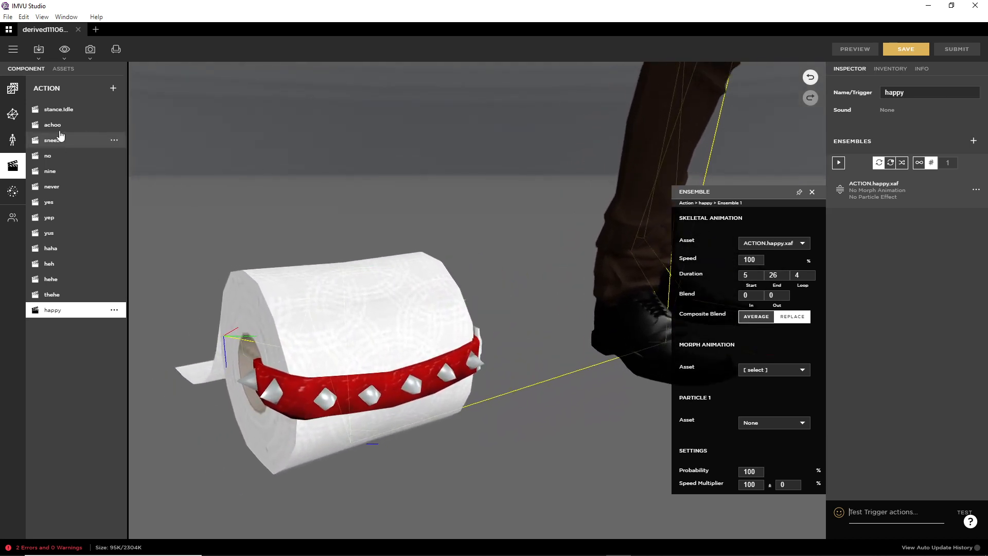
# Inspect the duration and loop settings of the stance.Idle action's ensemble
pyautogui.click(57, 111)
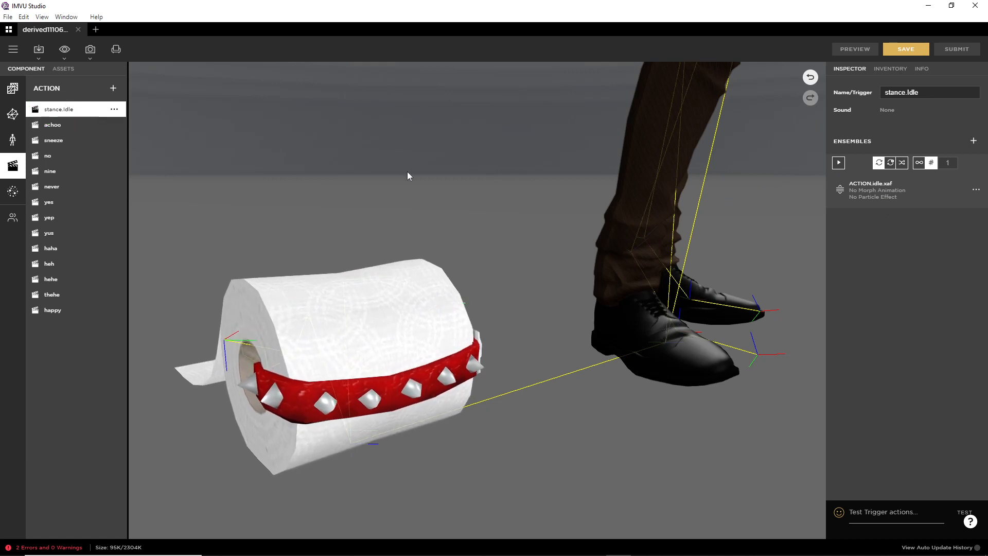
pyautogui.click(975, 190)
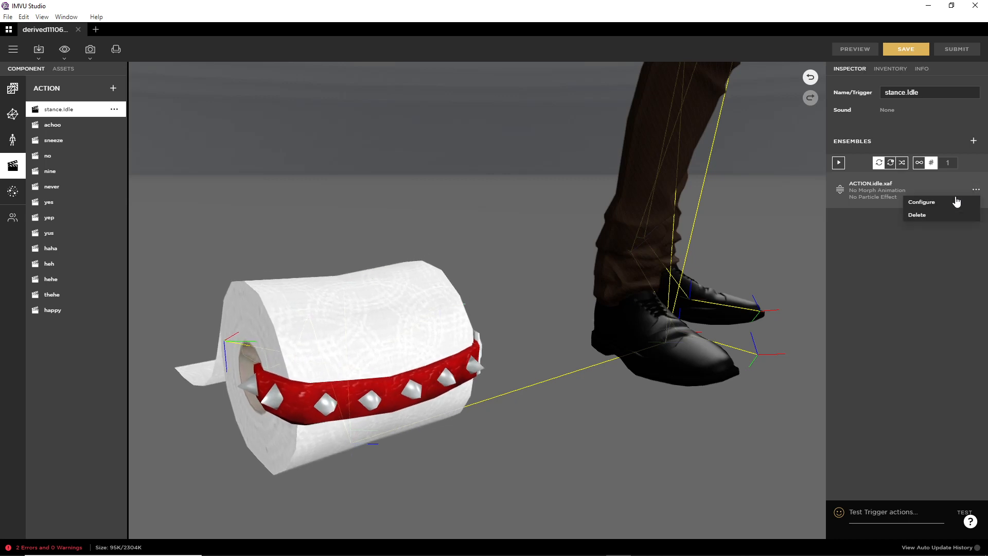
pyautogui.click(943, 202)
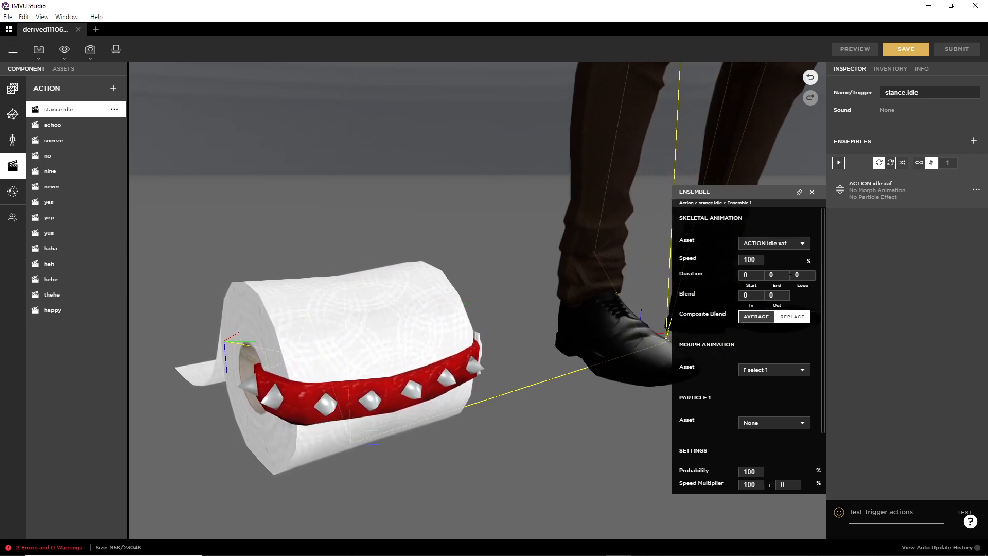
pyautogui.click(812, 192)
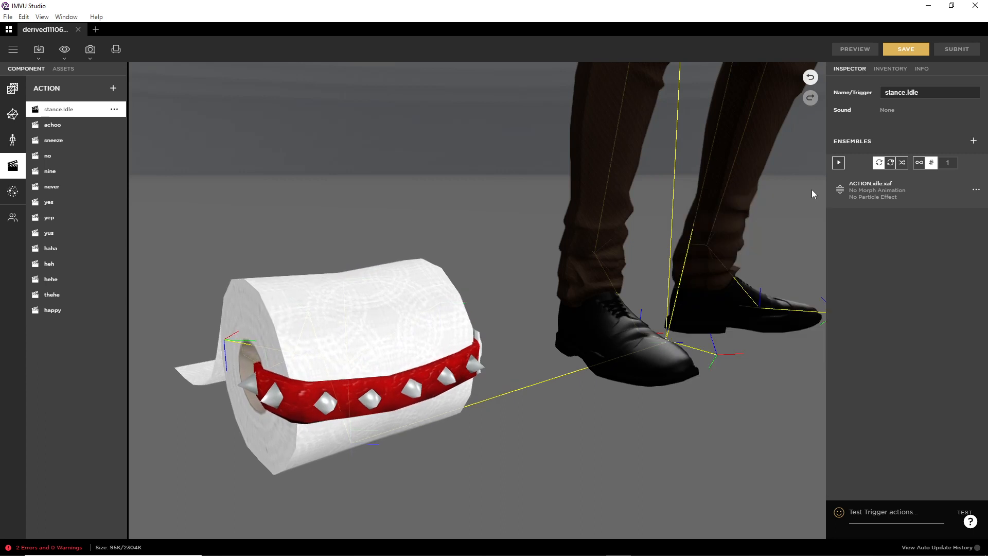
# Inspect the duration and loop settings of the sneeze action's ensemble
pyautogui.click(43, 143)
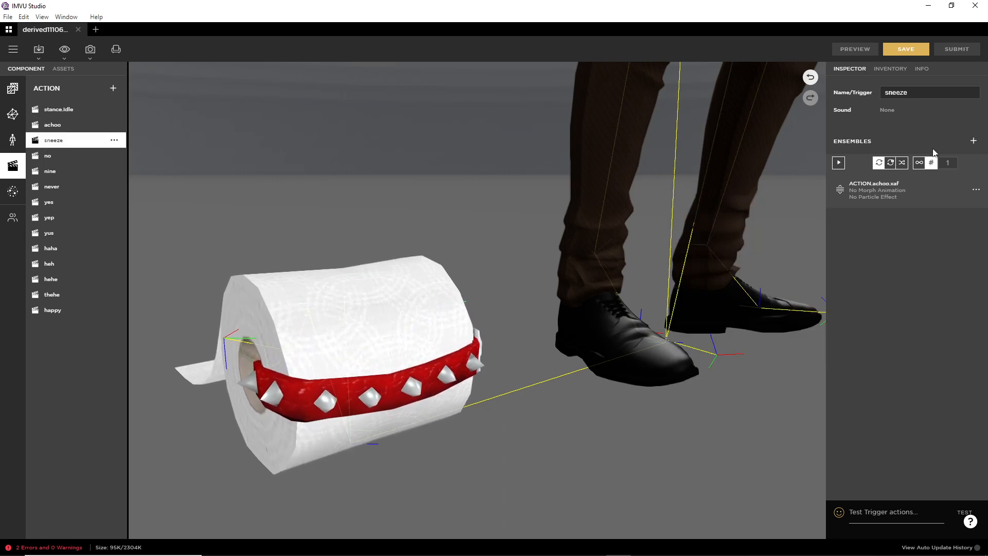
pyautogui.click(976, 189)
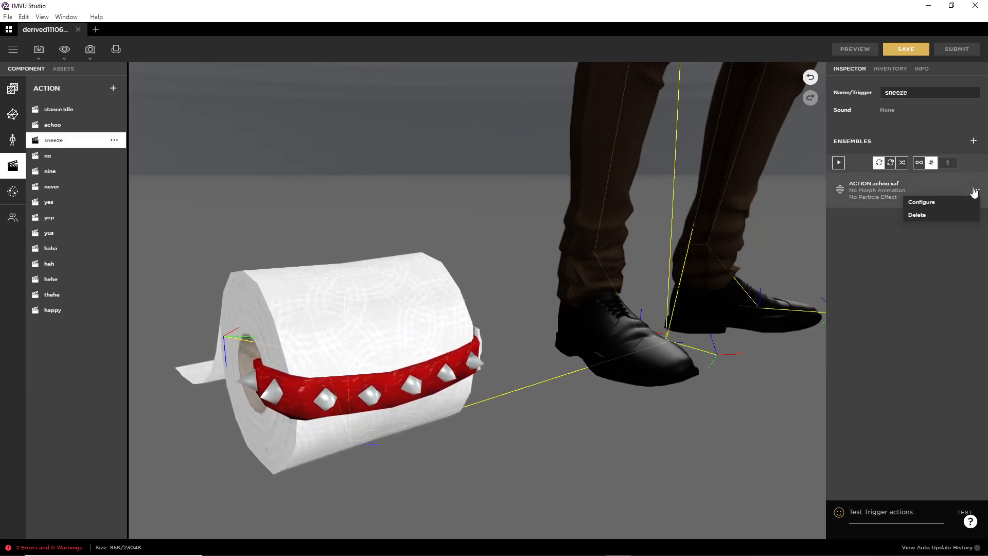
pyautogui.click(935, 206)
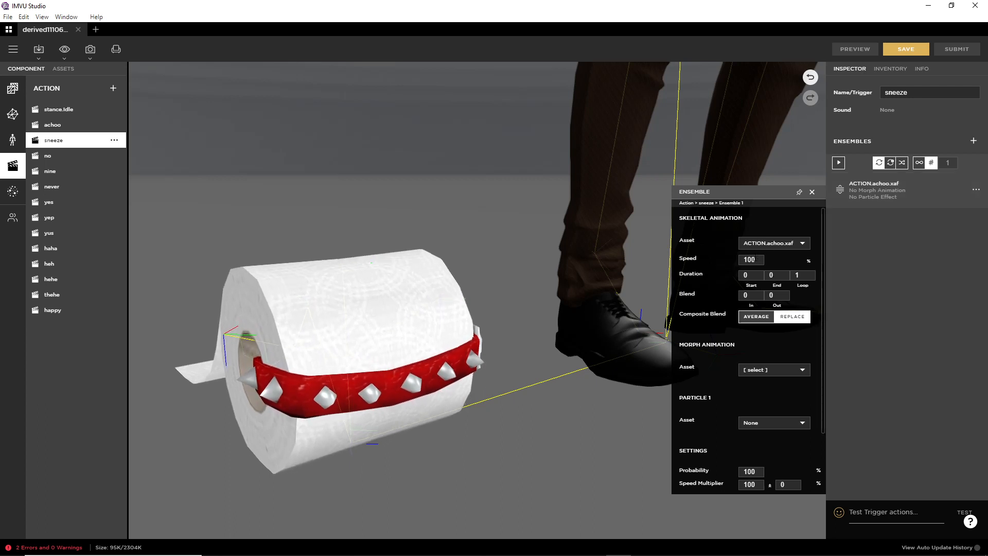
pyautogui.click(812, 191)
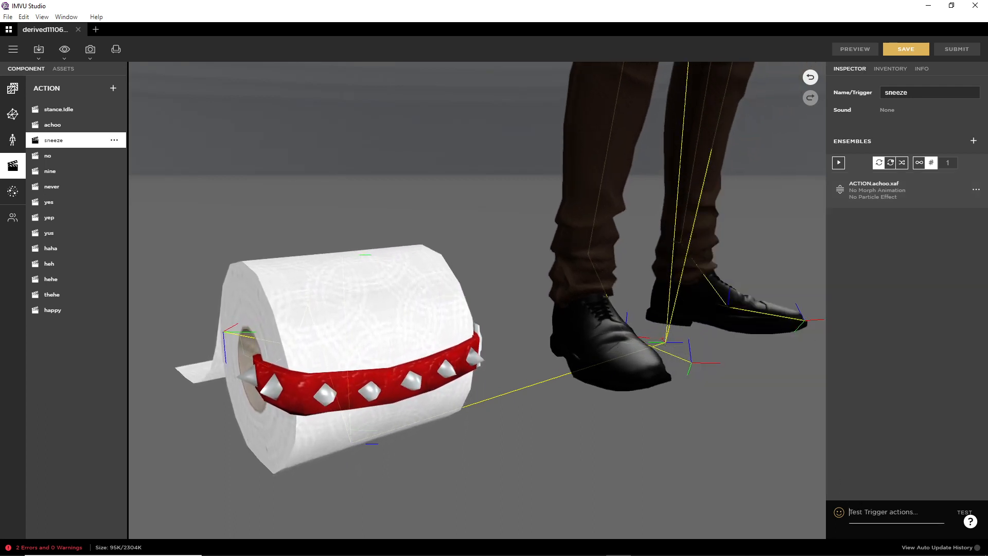
# Test the sneeze trigger twice, examining the pet's motion from the paper-tail side and the collar side
pyautogui.write('sneeze')
pyautogui.press('Return')
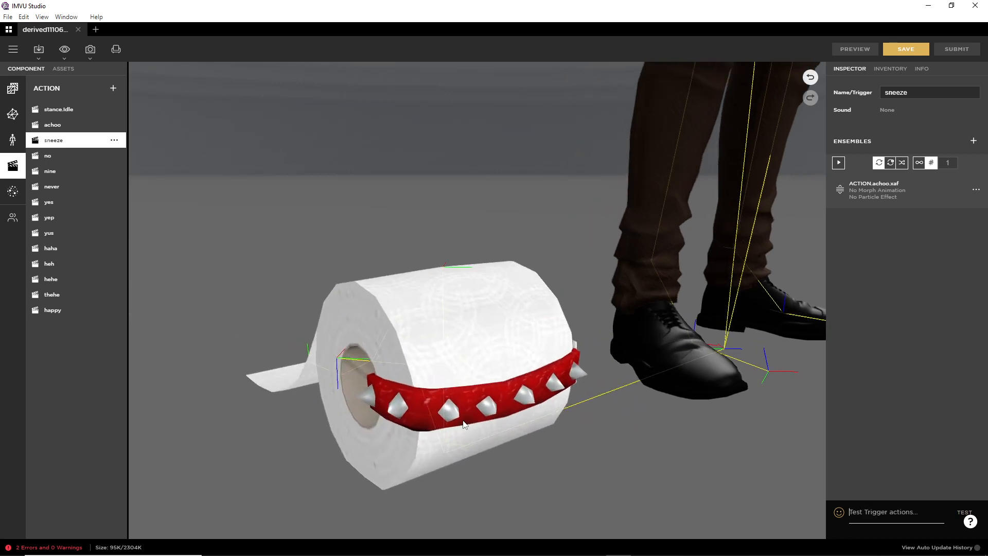
pyautogui.moveTo(467, 409); pyautogui.dragTo(582, 432)
pyautogui.scroll(-5, 566, 429)
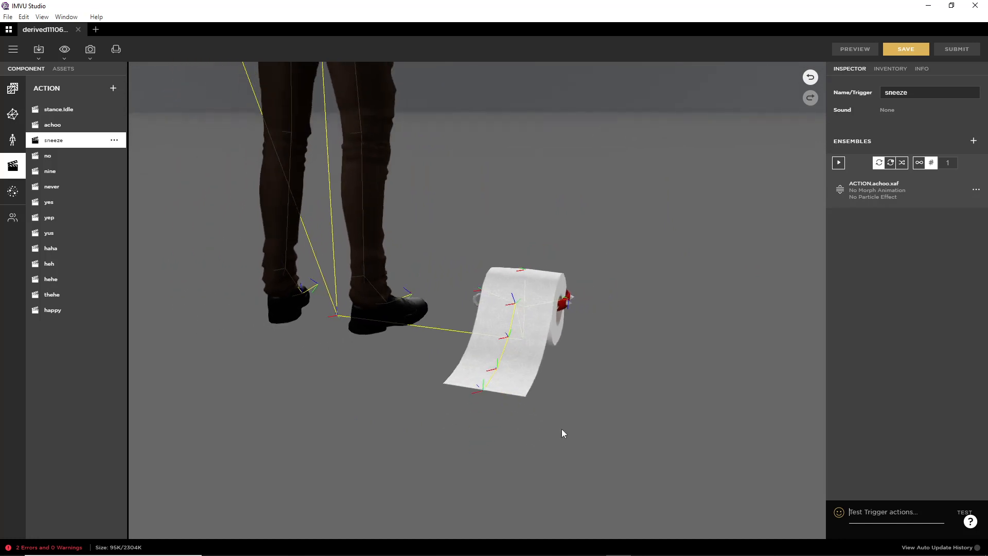
pyautogui.moveTo(471, 433); pyautogui.dragTo(508, 418, button='right')
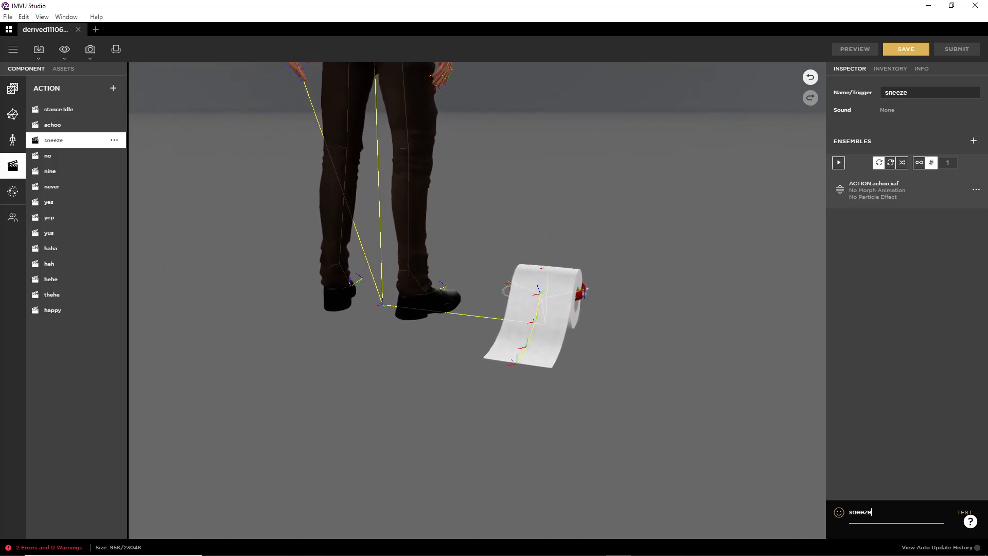
pyautogui.press('Return')
pyautogui.moveTo(635, 403); pyautogui.dragTo(466, 375)
pyautogui.scroll(6, 452, 385)
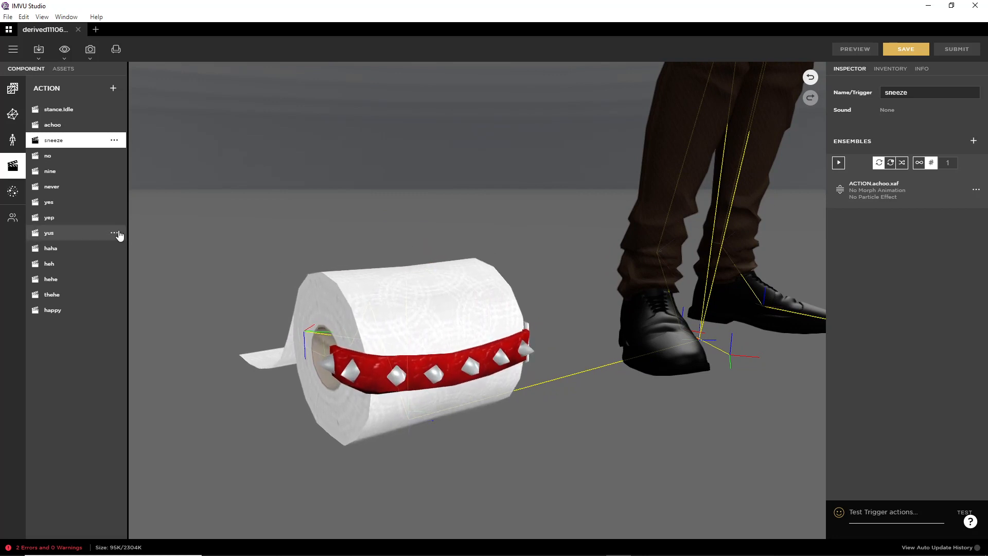
# Create a new action with an ensemble using the ACTION.sad.xaf skeletal animation and name its trigger sad
pyautogui.click(113, 89)
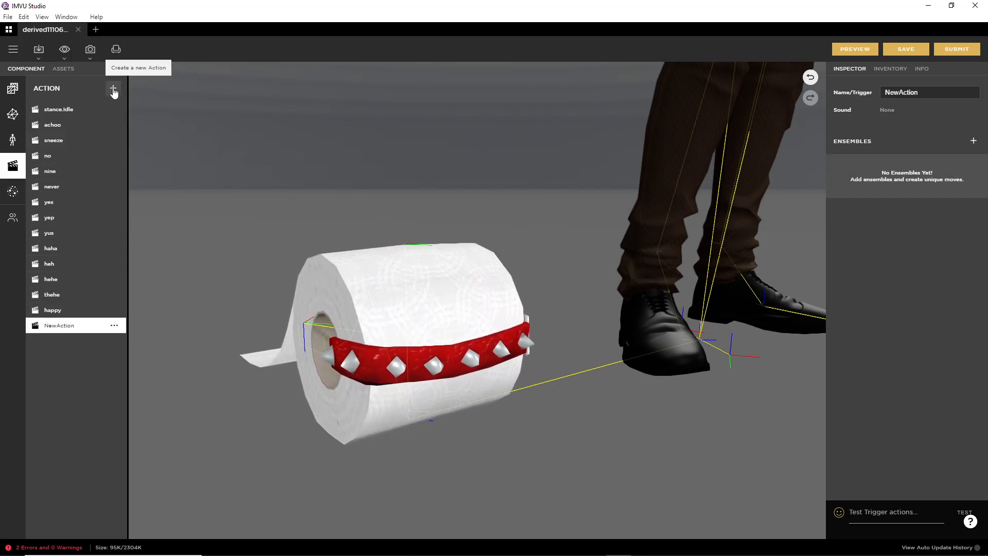
pyautogui.click(972, 140)
pyautogui.click(795, 190)
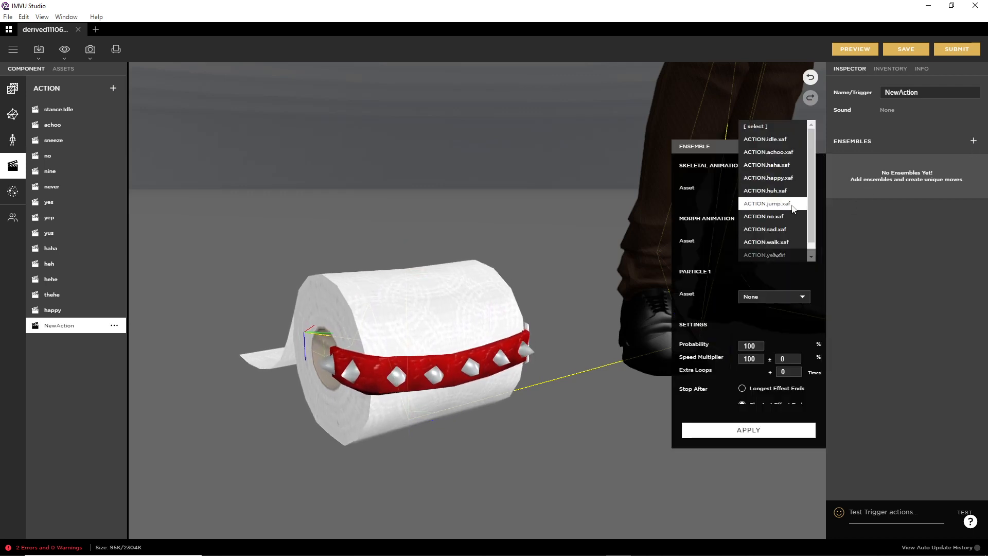
pyautogui.scroll(-1, 789, 209)
pyautogui.click(786, 217)
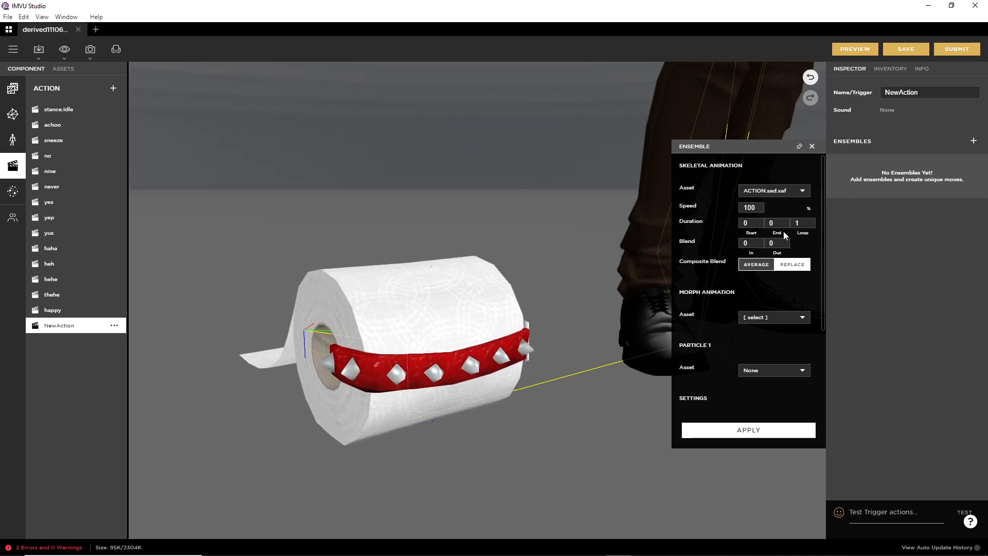
pyautogui.click(743, 432)
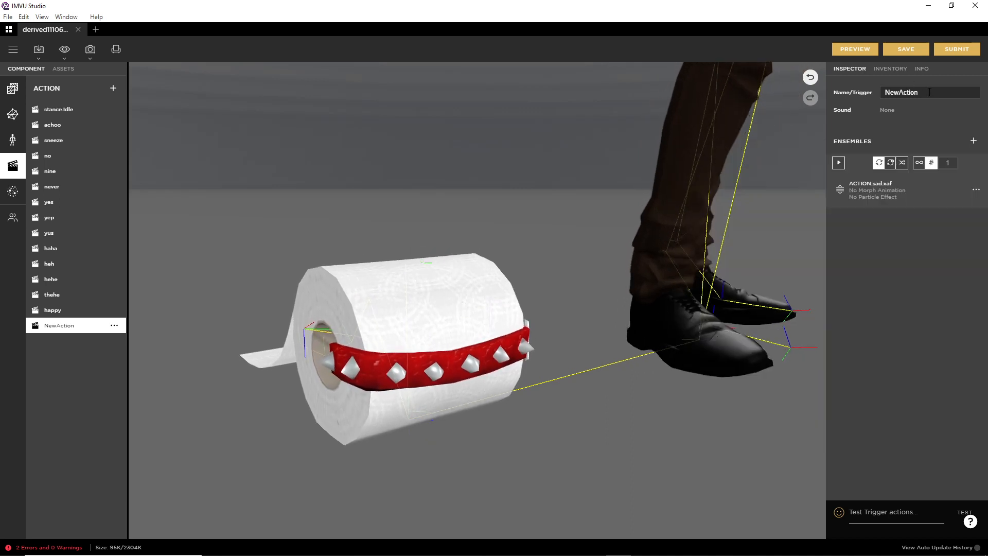
pyautogui.write('sad')
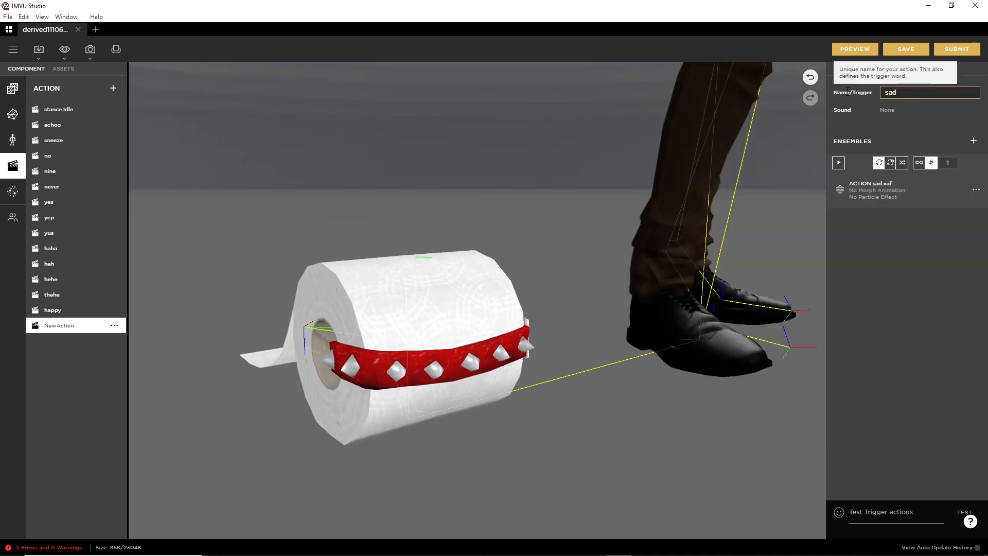
# Refresh the preview with the new action and test the sneeze and sad triggers on the pet
pyautogui.click(855, 51)
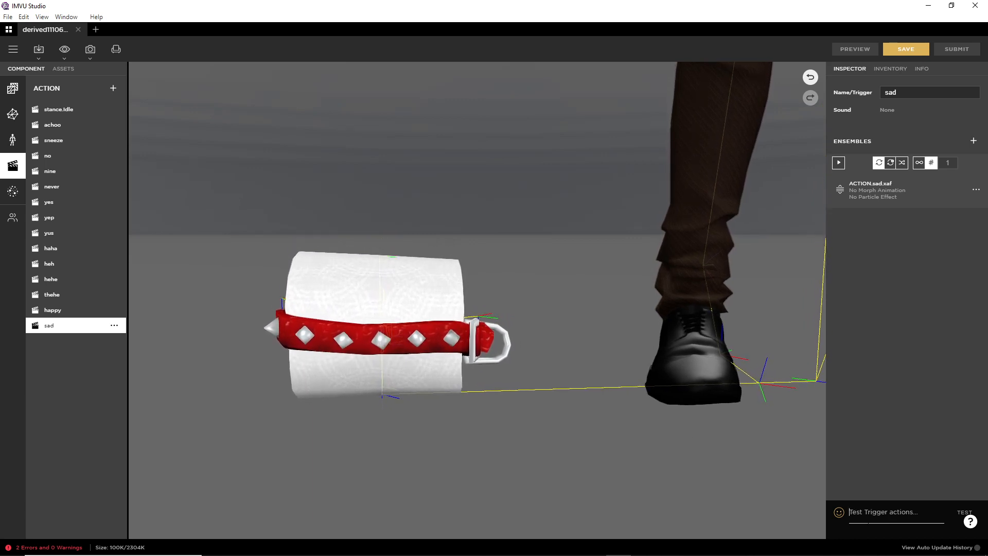
pyautogui.write('sneeze')
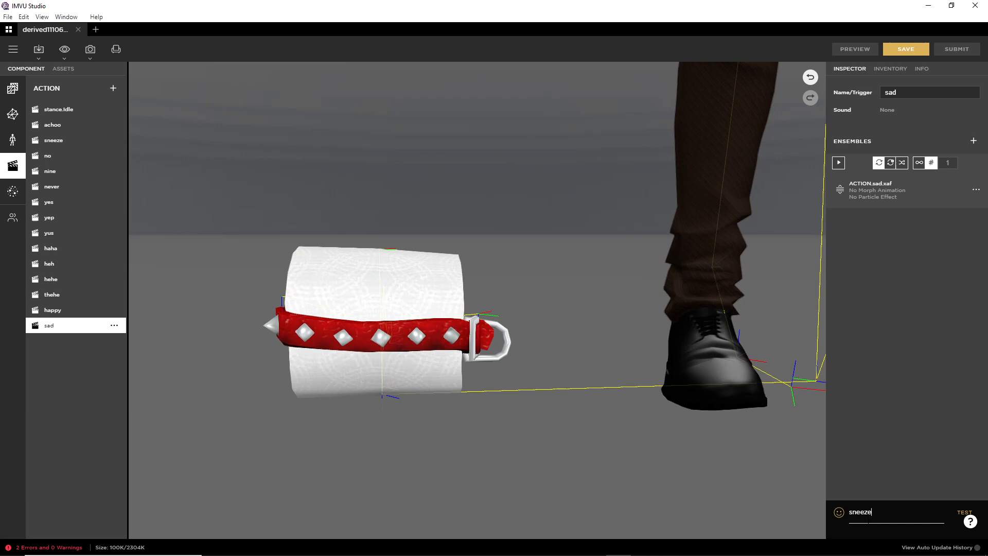
pyautogui.press('Return')
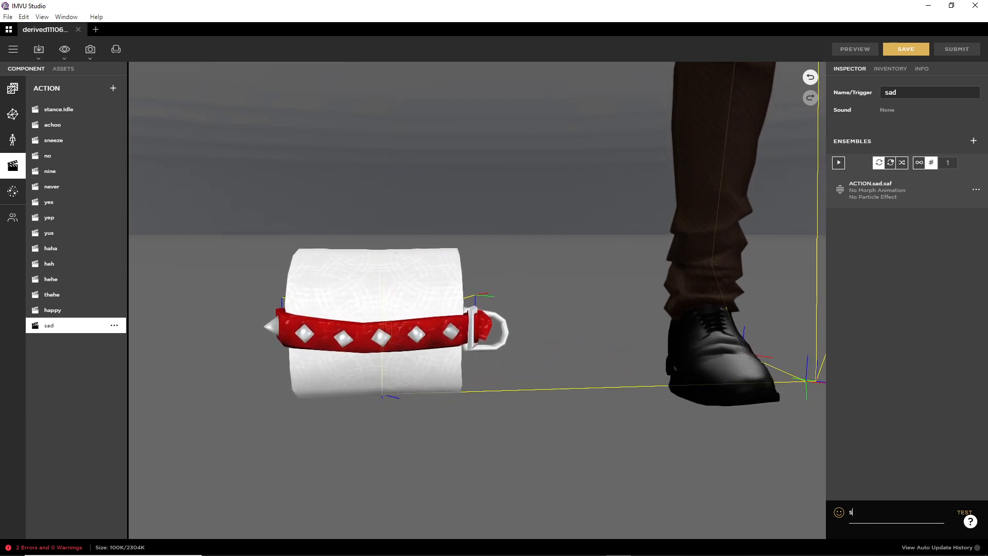
pyautogui.write('sad')
pyautogui.press('Return')
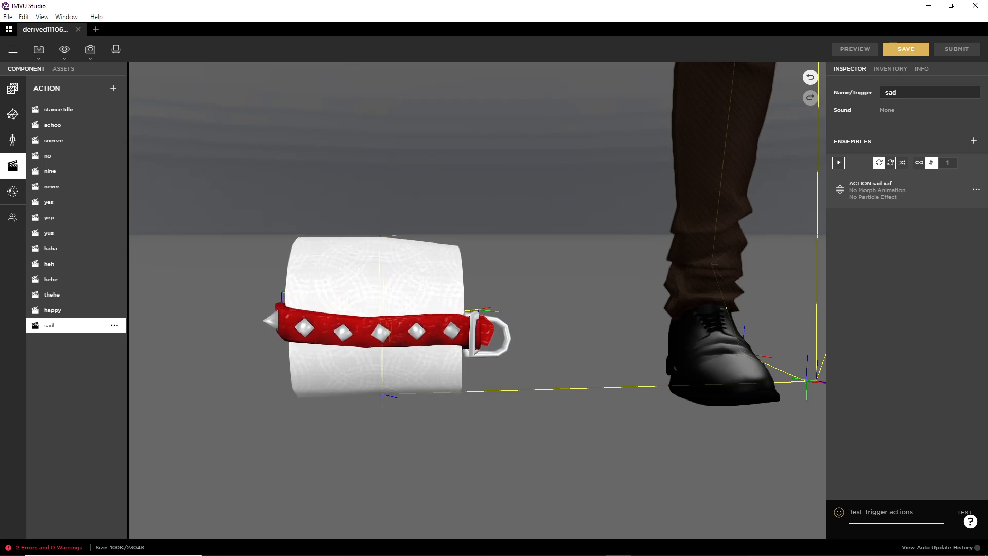
# Open the ensemble settings of the sad action and load sad.ACTION in Blender's Action Editor
pyautogui.click(976, 189)
pyautogui.click(918, 201)
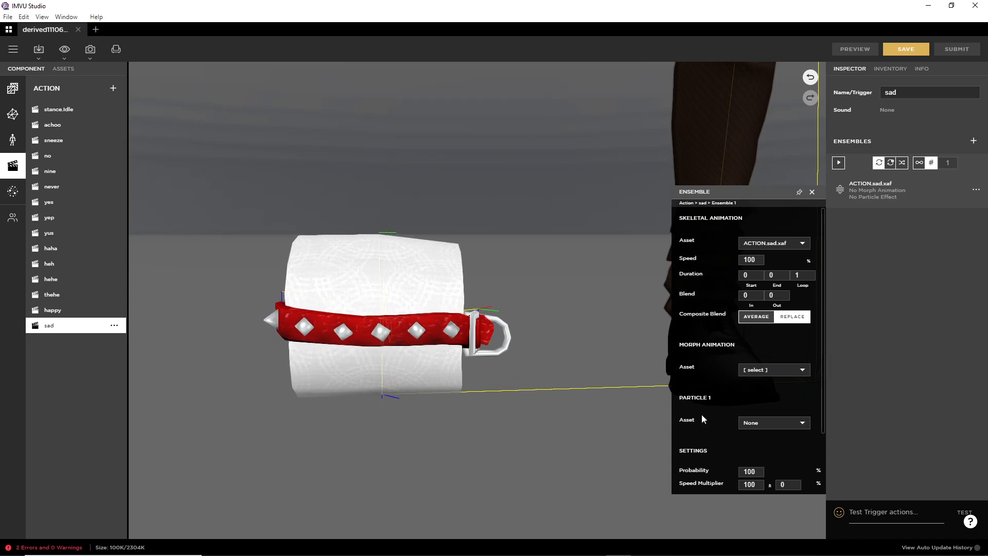
pyautogui.moveTo(572, 552)
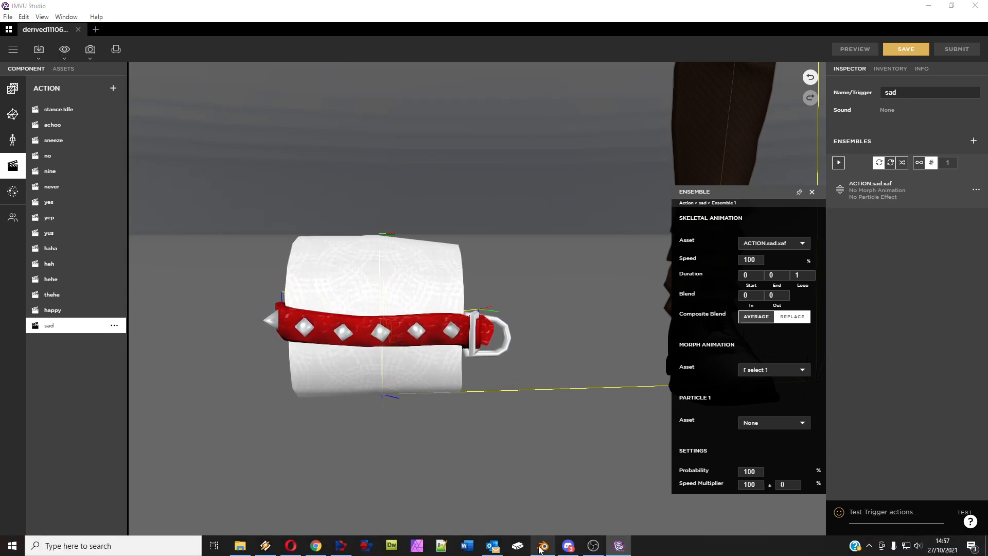
pyautogui.click(543, 545)
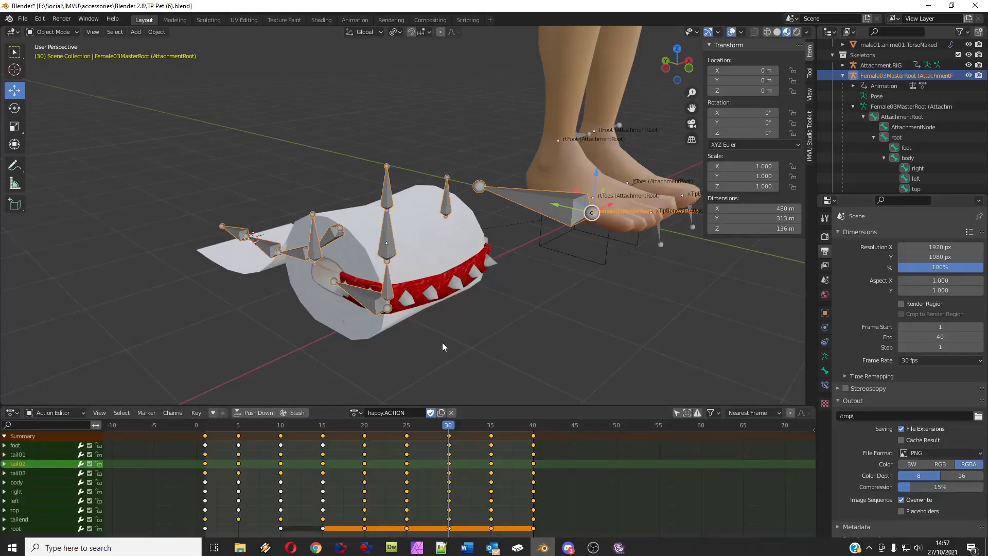
pyautogui.click(355, 413)
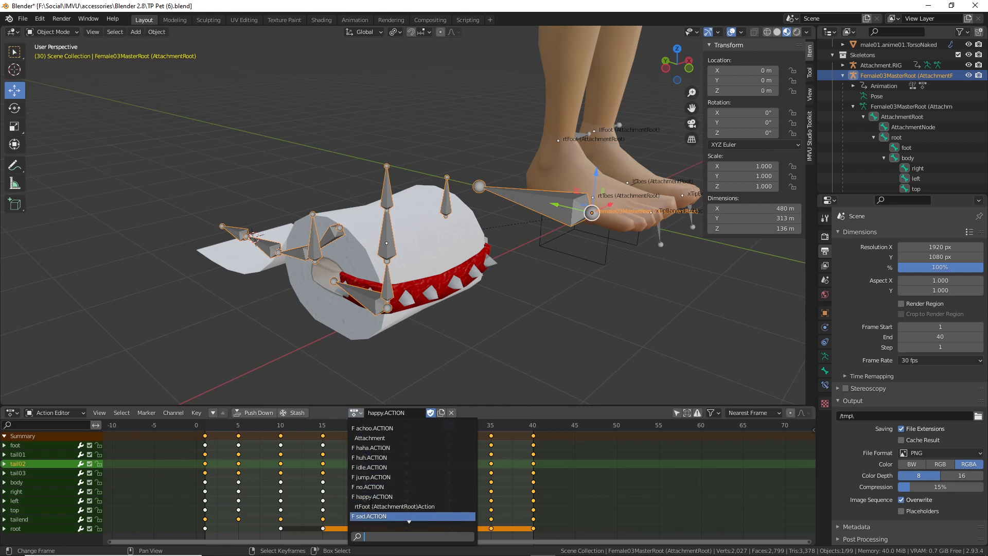
pyautogui.click(368, 516)
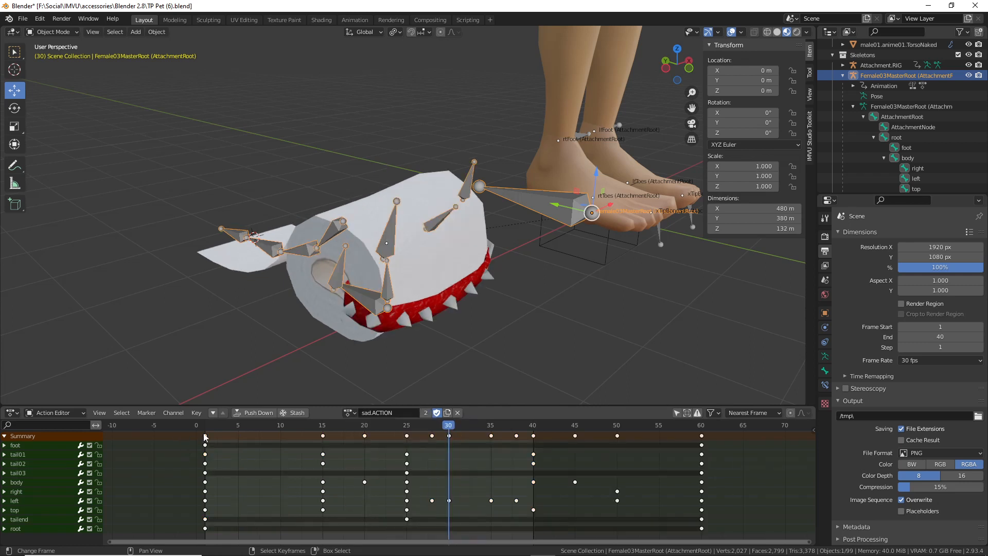
# Scrub sad.ACTION between frames 1 and 60 to examine its frame range and starting pose
pyautogui.moveTo(204, 436); pyautogui.dragTo(701, 482)
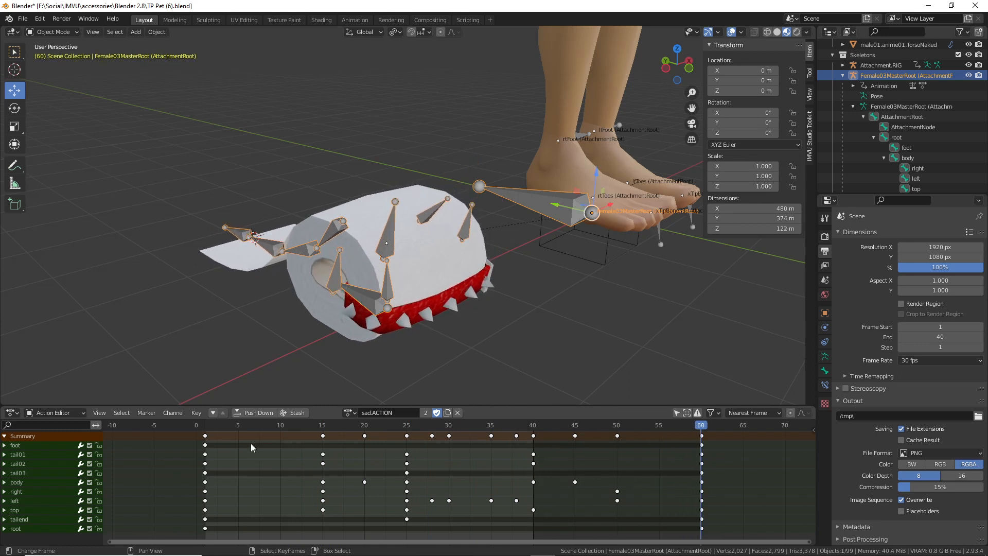
pyautogui.hotkey('ctrl', '2')
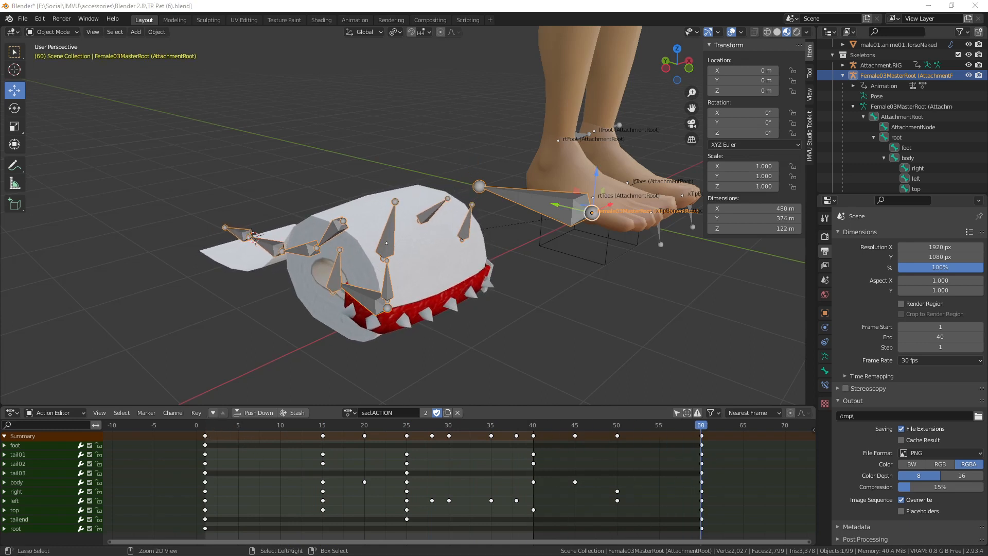
pyautogui.moveTo(206, 412); pyautogui.dragTo(206, 438)
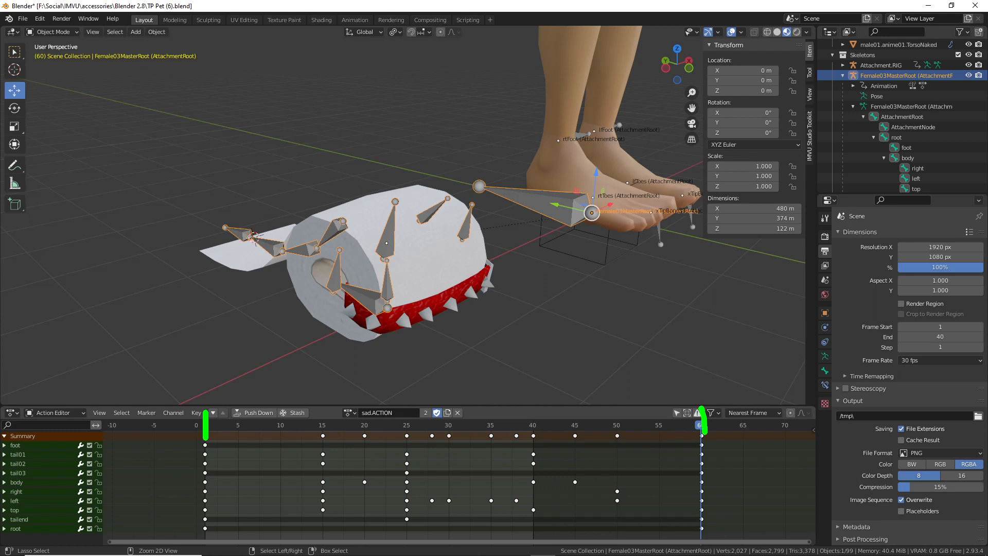
pyautogui.press('Escape')
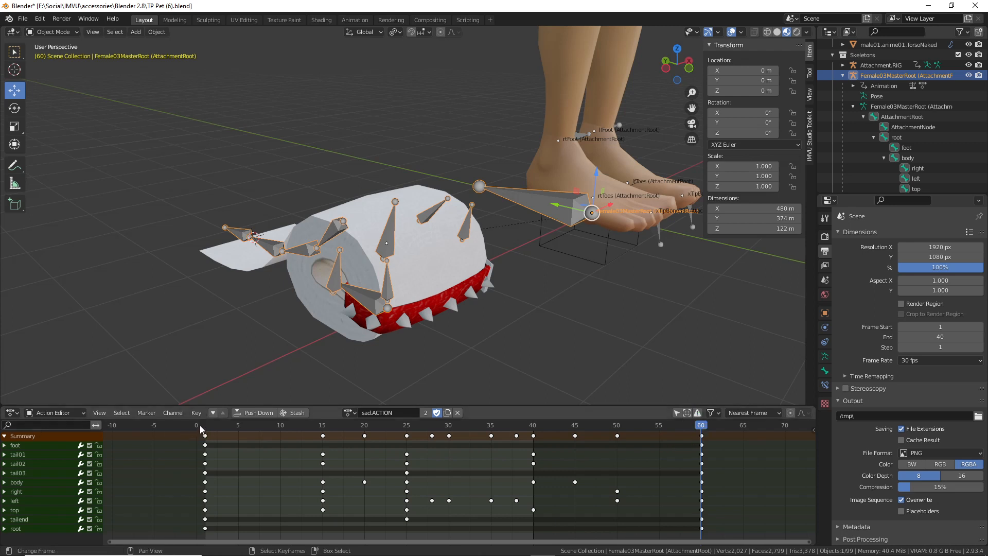
pyautogui.moveTo(202, 429)
pyautogui.mouseDown()
pyautogui.moveTo(703, 449)
pyautogui.moveTo(205, 447)
pyautogui.mouseUp()
pyautogui.moveTo(464, 288); pyautogui.dragTo(316, 306, button='middle')
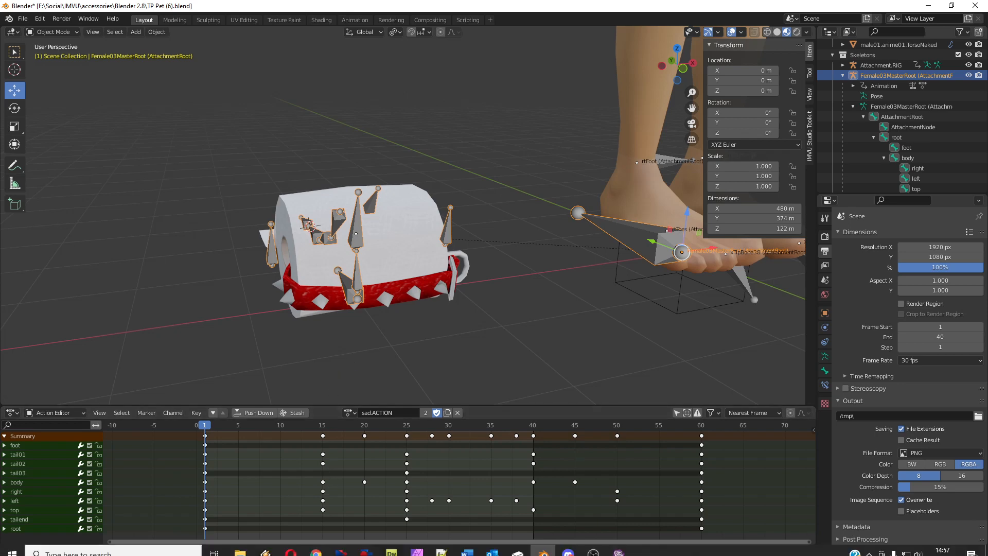
# Switch back to IMVU Studio and set the sad ensemble's duration to start at 1 and end at 60
pyautogui.click(619, 545)
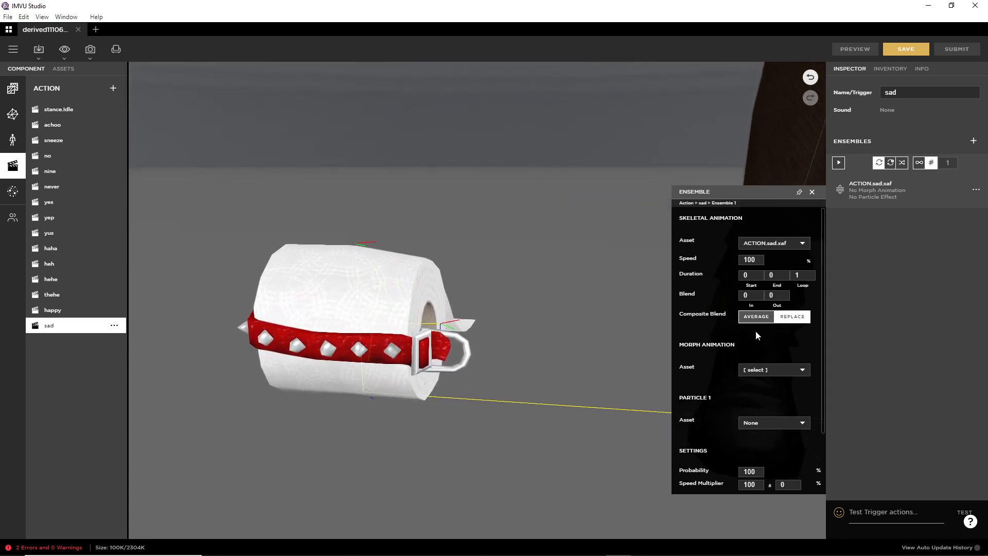
pyautogui.click(745, 275)
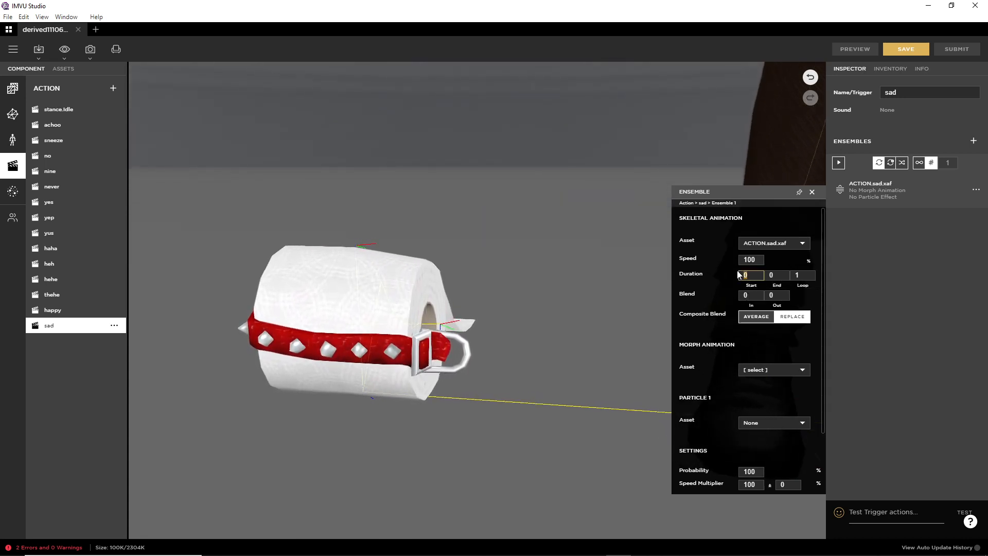
pyautogui.write('1')
pyautogui.click(766, 275)
pyautogui.write('60')
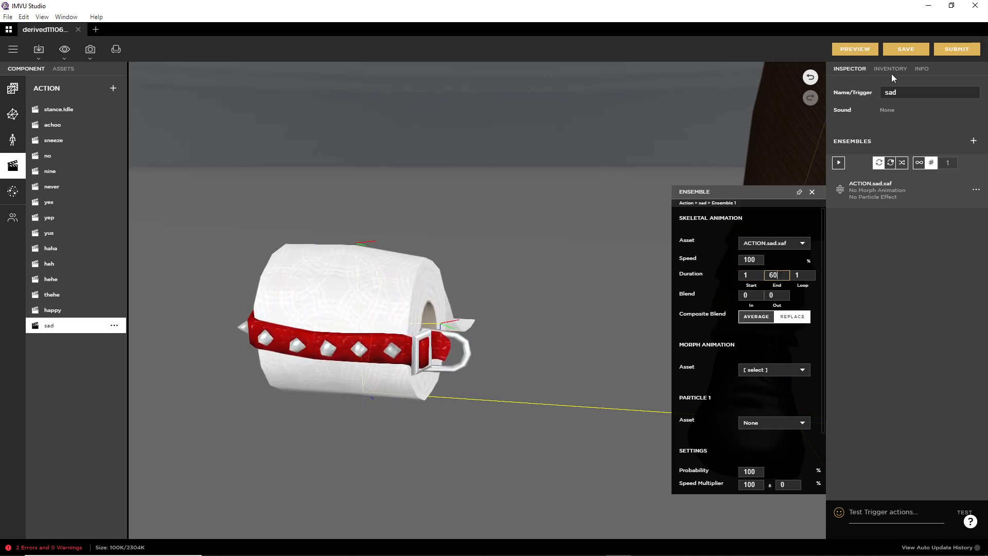
# Refresh the preview and test the sad trigger with the new duration
pyautogui.click(855, 48)
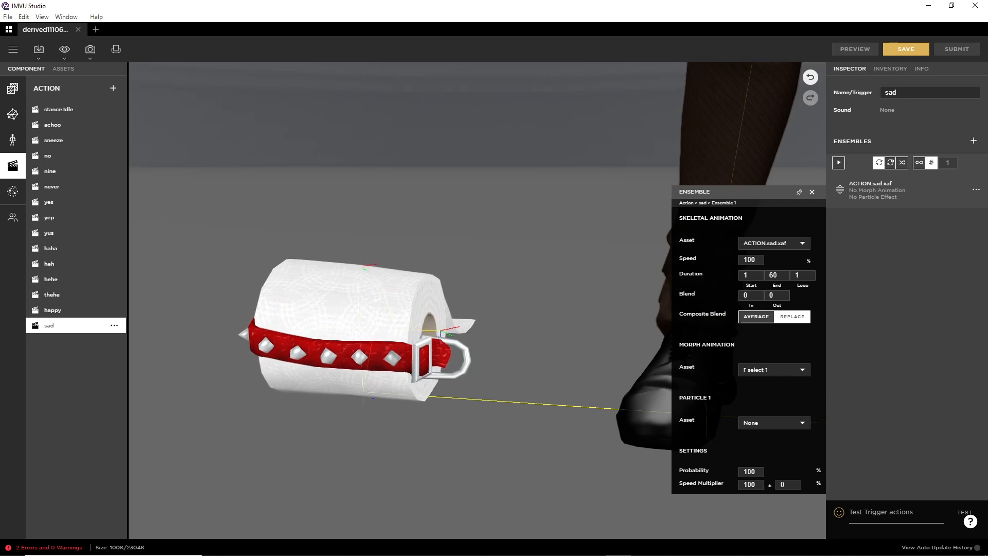
pyautogui.click(895, 512)
pyautogui.write('sad')
pyautogui.press('Return')
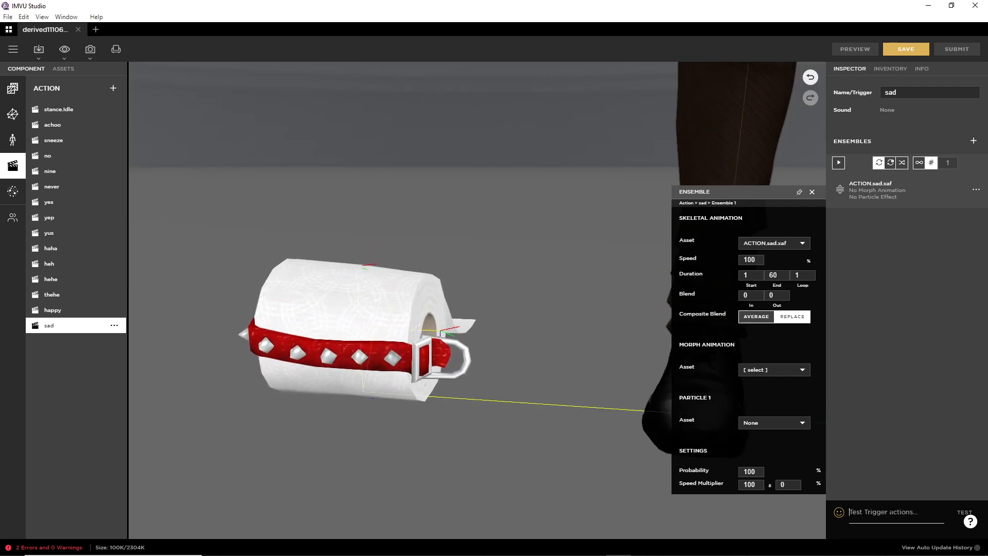
# Set the sad ensemble's loop count to 3 and refresh the preview
pyautogui.click(802, 275)
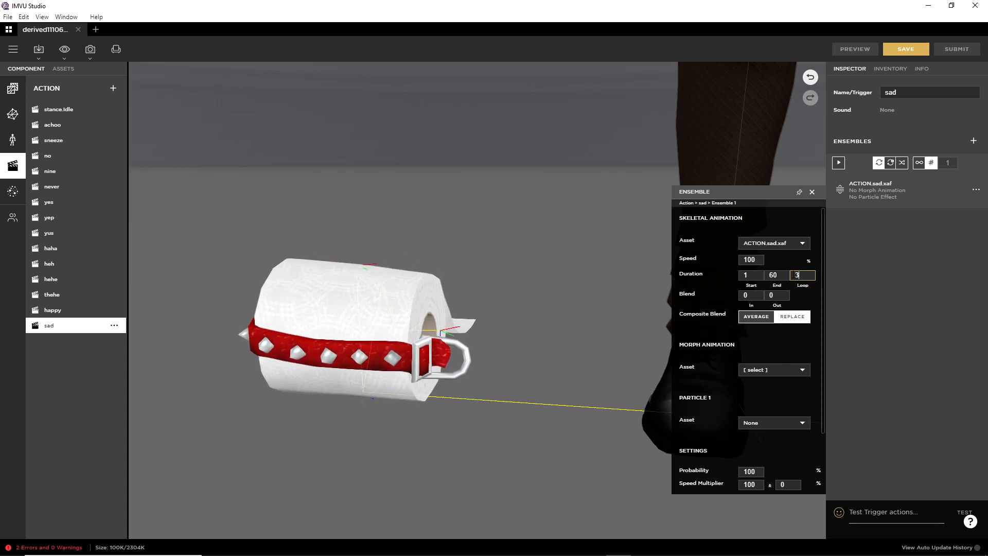
pyautogui.click(761, 342)
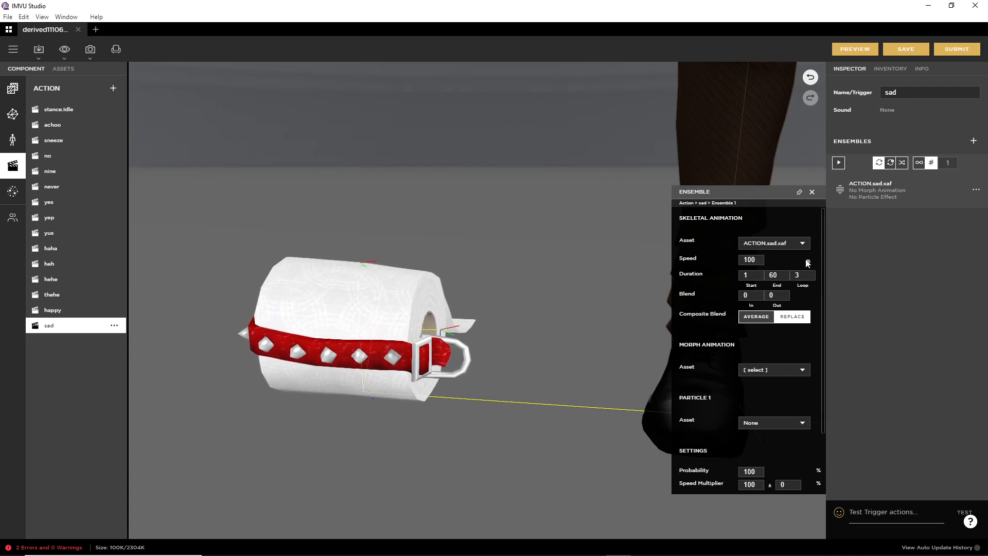
pyautogui.click(856, 49)
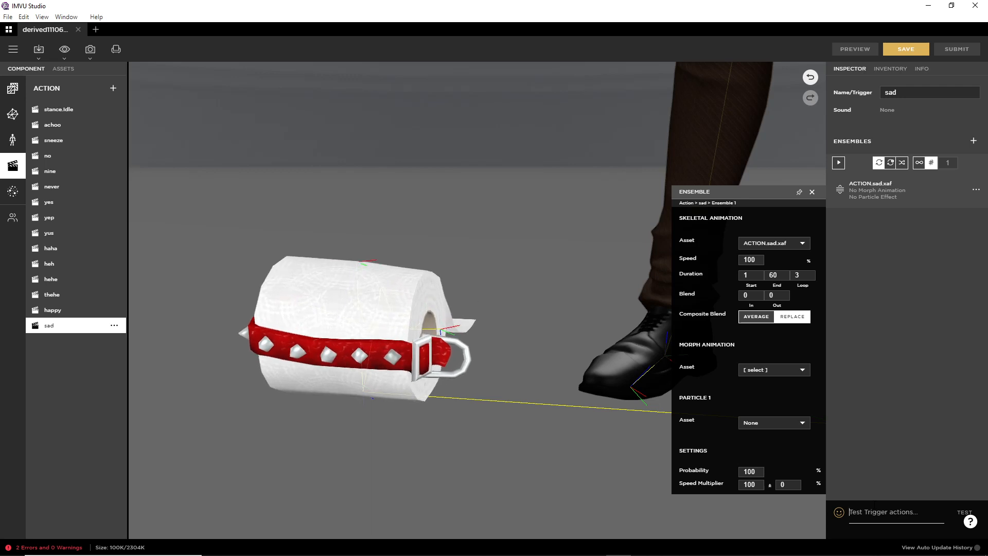
pyautogui.moveTo(437, 334); pyautogui.dragTo(484, 348)
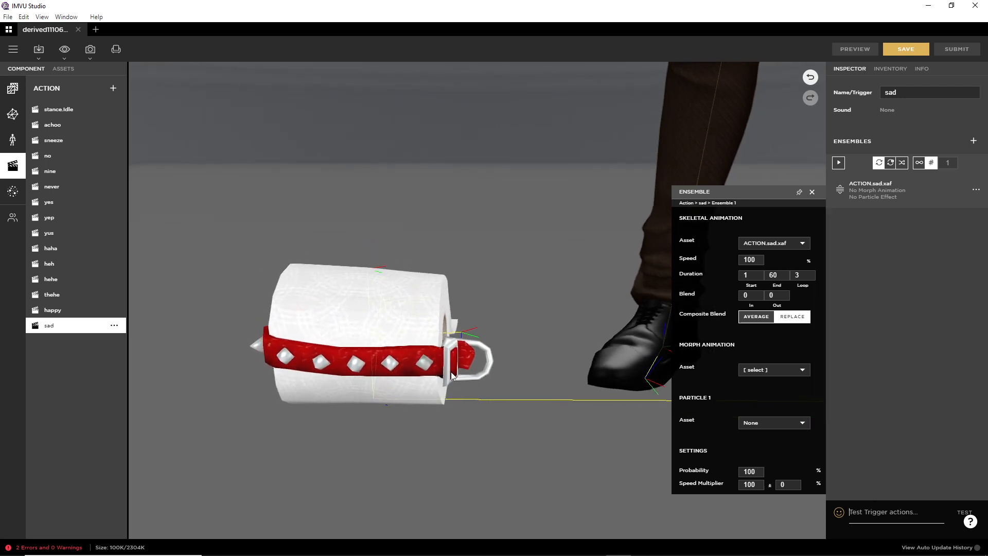
# Switch to Blender and compare the pet's poses at frames 1 and 15 of sad.ACTION, examining the keyframes up to frame 60
pyautogui.click(542, 547)
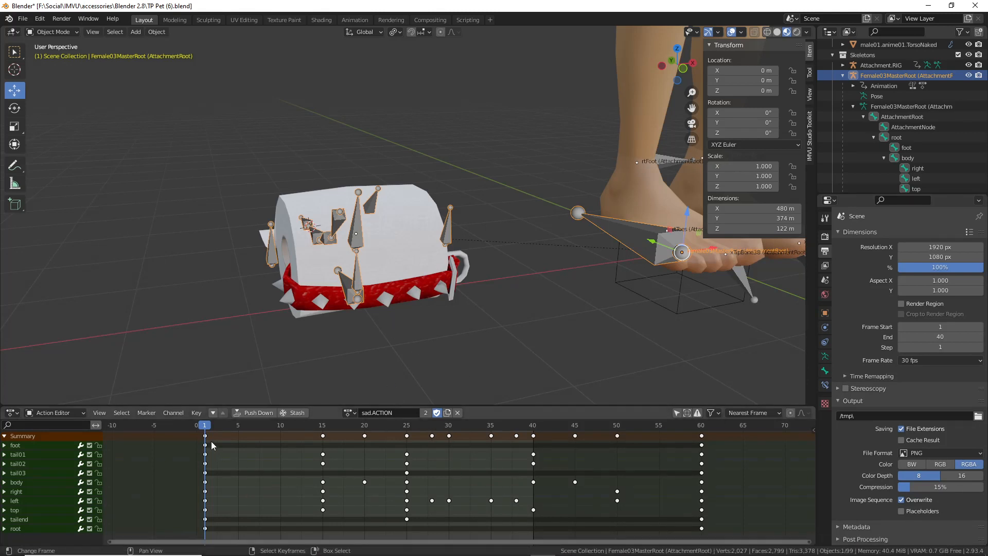
pyautogui.moveTo(216, 433); pyautogui.dragTo(322, 435)
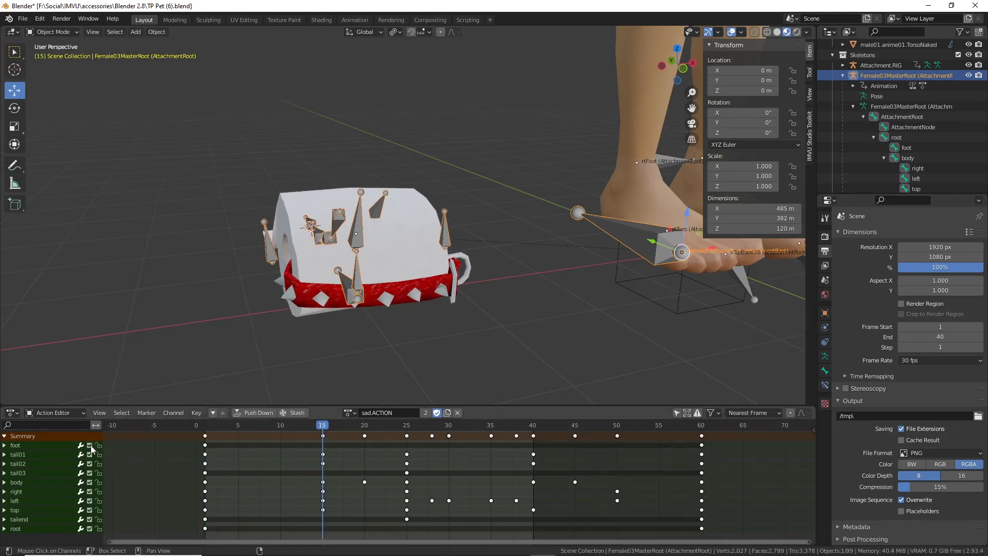
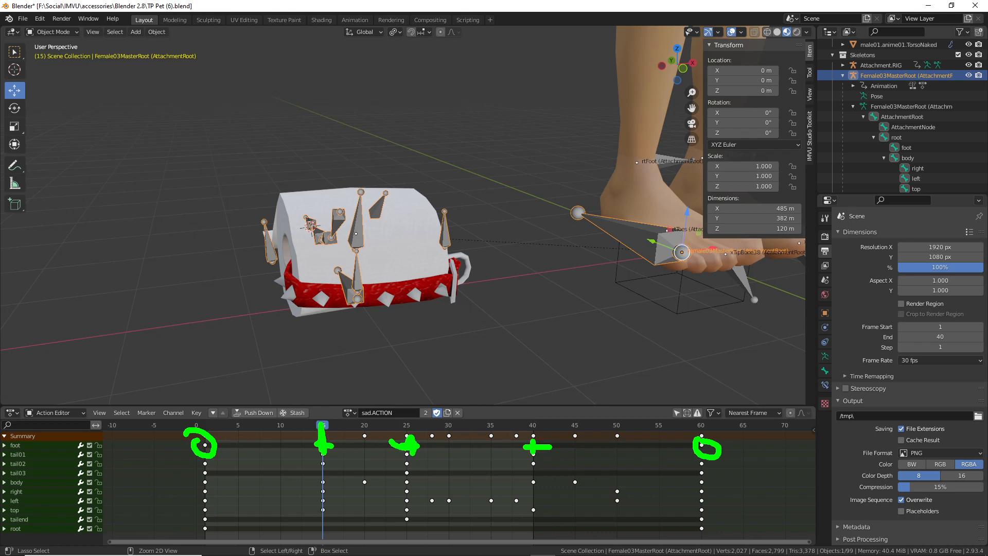
pyautogui.moveTo(232, 438); pyautogui.dragTo(692, 446)
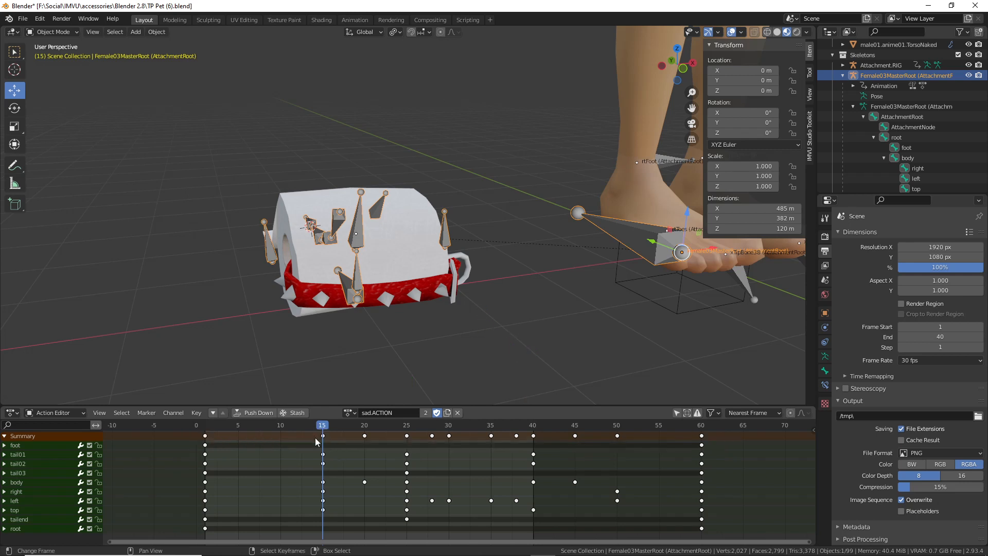
pyautogui.moveTo(412, 335); pyautogui.dragTo(400, 315, button='middle')
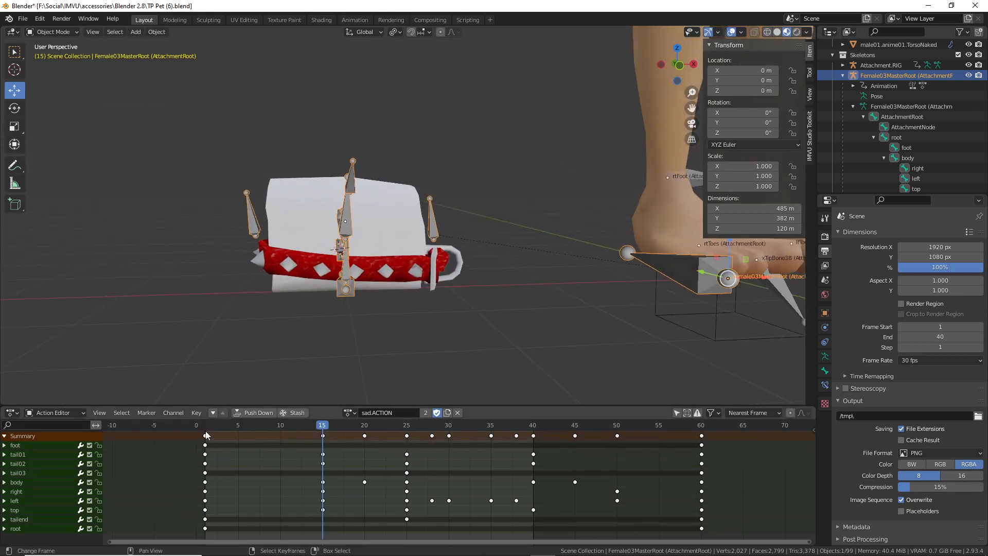
pyautogui.moveTo(206, 435); pyautogui.dragTo(205, 455)
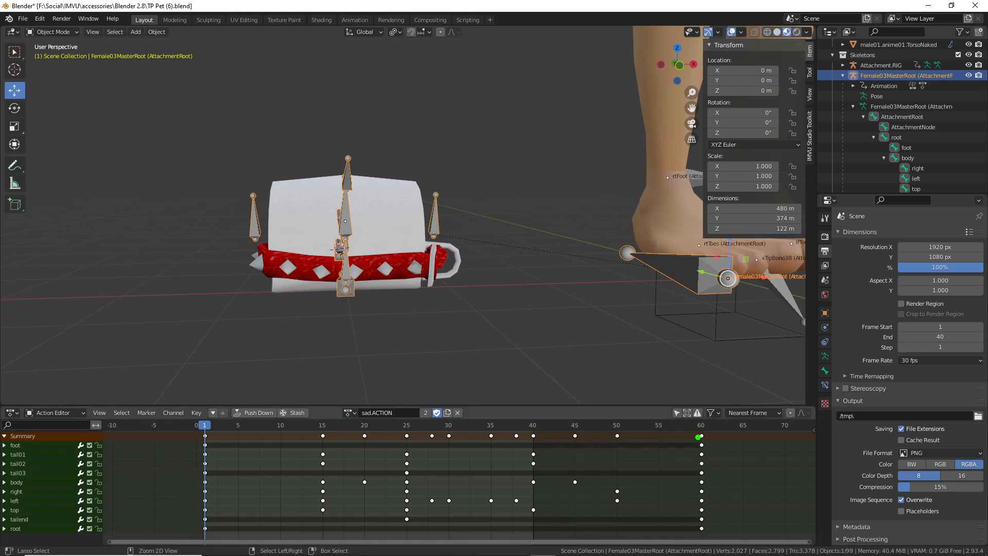
pyautogui.moveTo(698, 437); pyautogui.dragTo(702, 436)
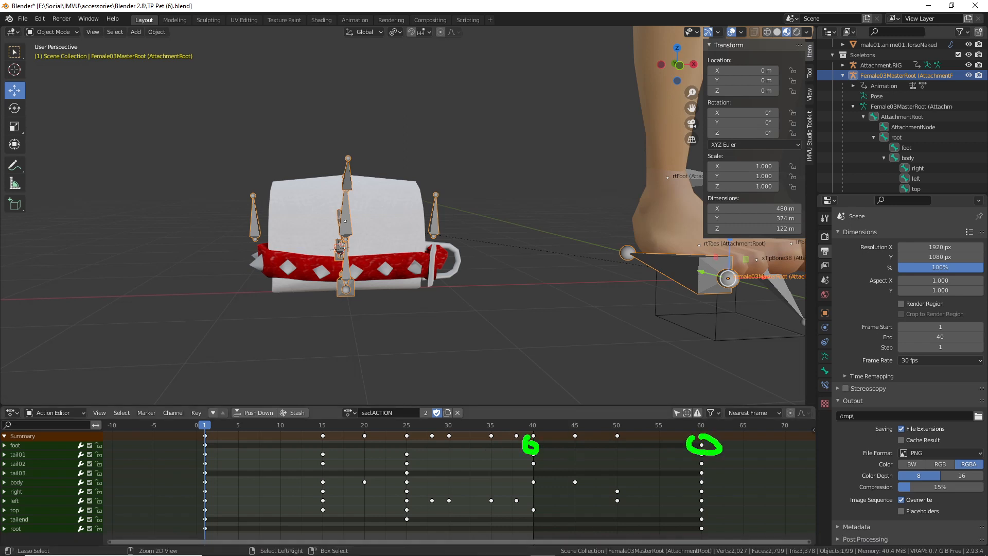
pyautogui.press('Escape')
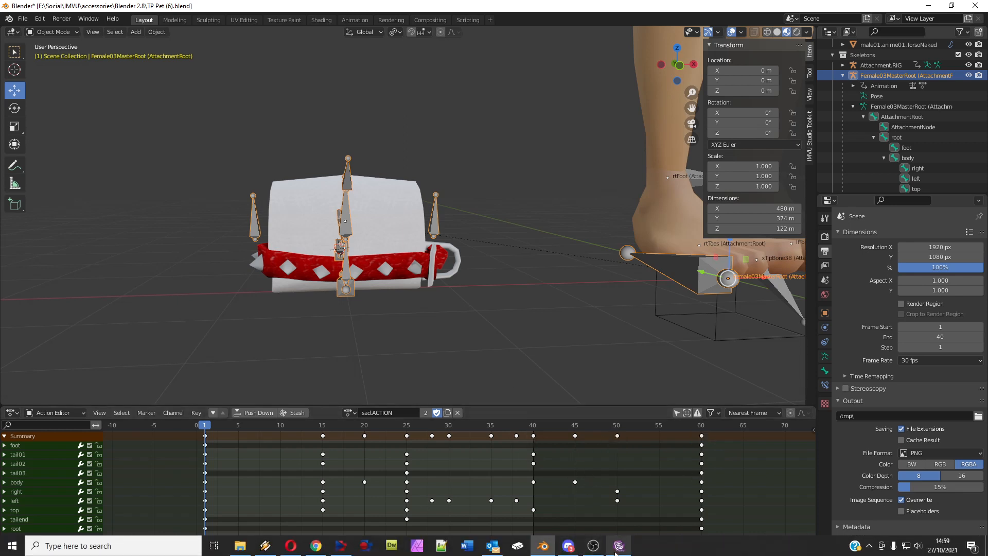
# Switch back to IMVU Studio and test the sad trigger again, examining how the pet moves out of its idle pose
pyautogui.click(619, 549)
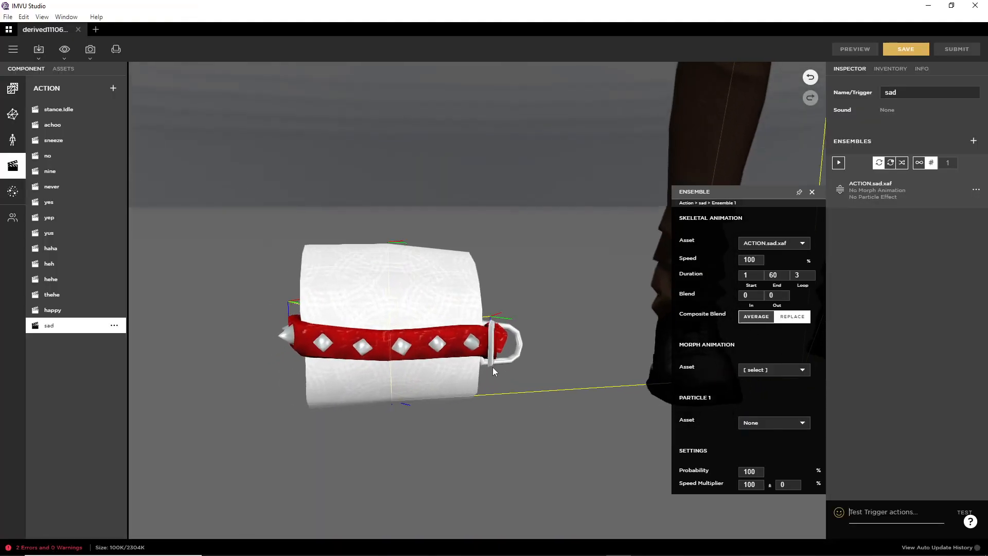
pyautogui.hotkey('ctrl', '2')
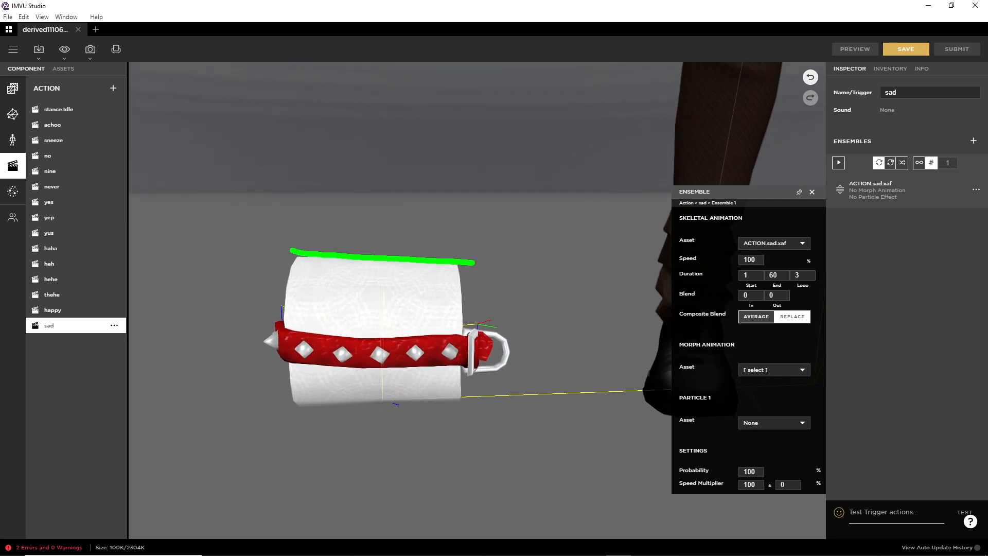
pyautogui.moveTo(472, 263)
pyautogui.mouseDown()
pyautogui.moveTo(479, 388)
pyautogui.moveTo(289, 397)
pyautogui.moveTo(291, 253)
pyautogui.mouseUp()
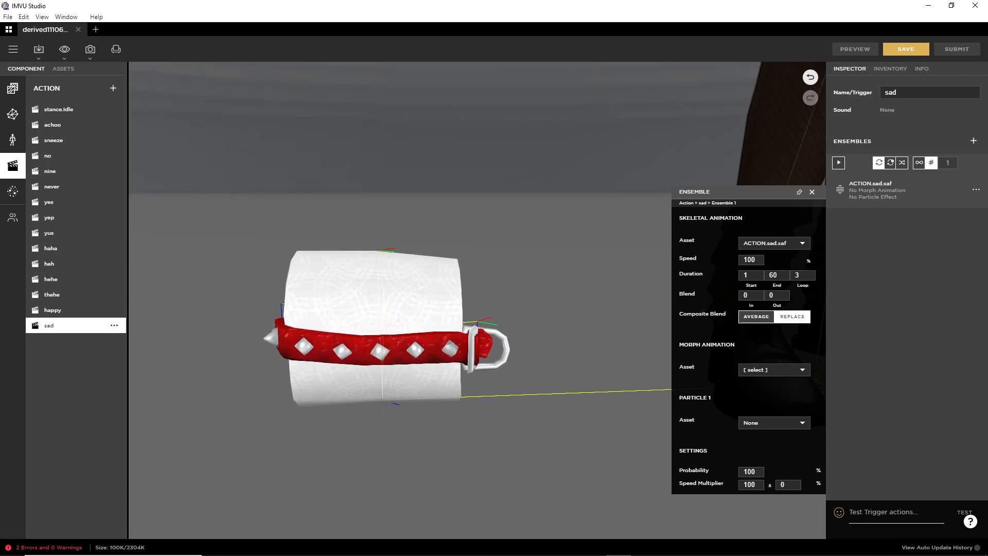
pyautogui.write('sad')
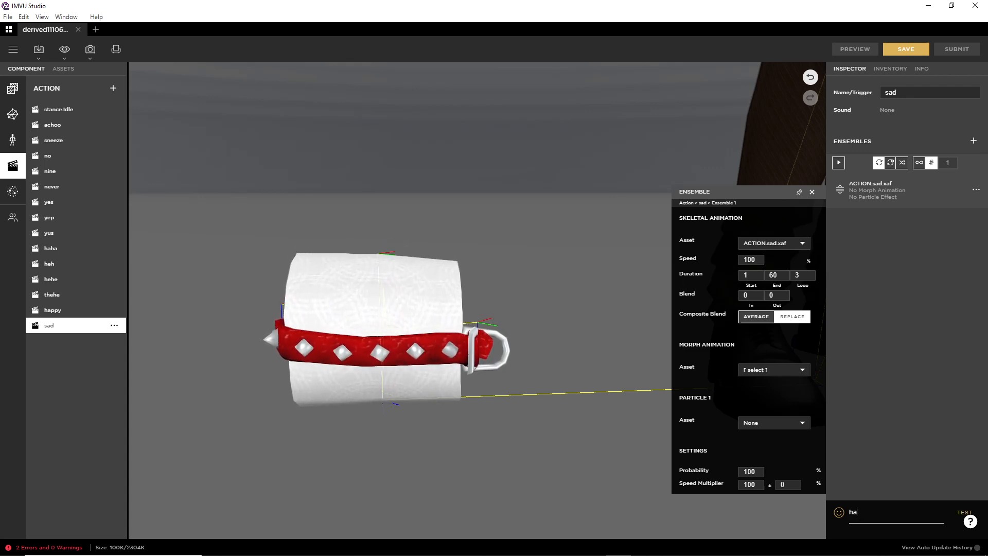
pyautogui.press('Return')
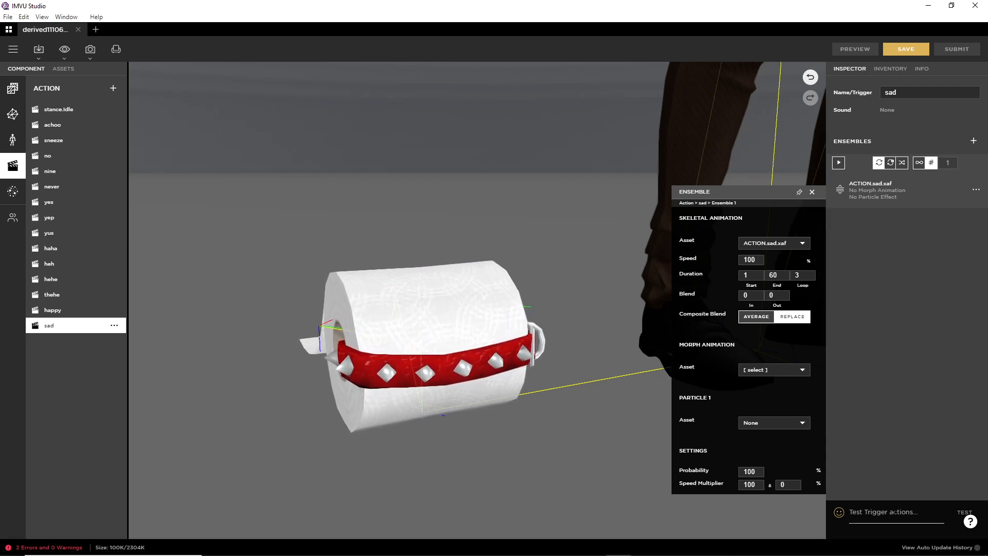
pyautogui.write('sad')
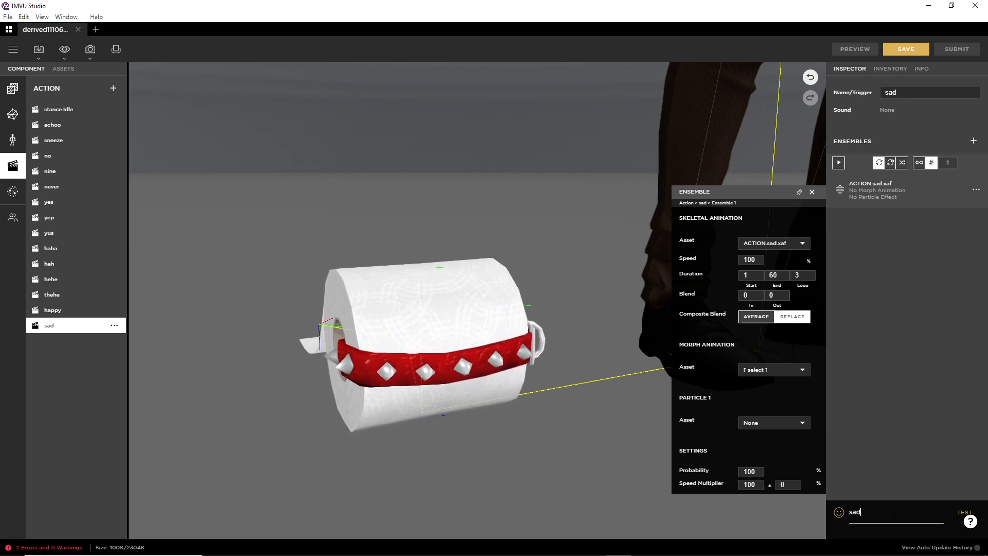
pyautogui.press('Return')
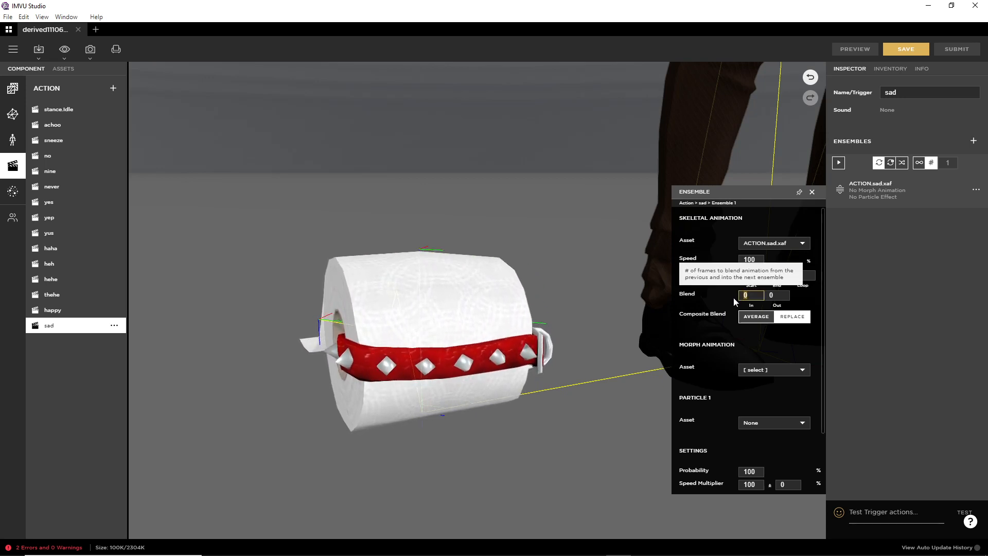
# Set the sad ensemble's blend in and blend out to 5 frames each and refresh the preview
pyautogui.write('55')
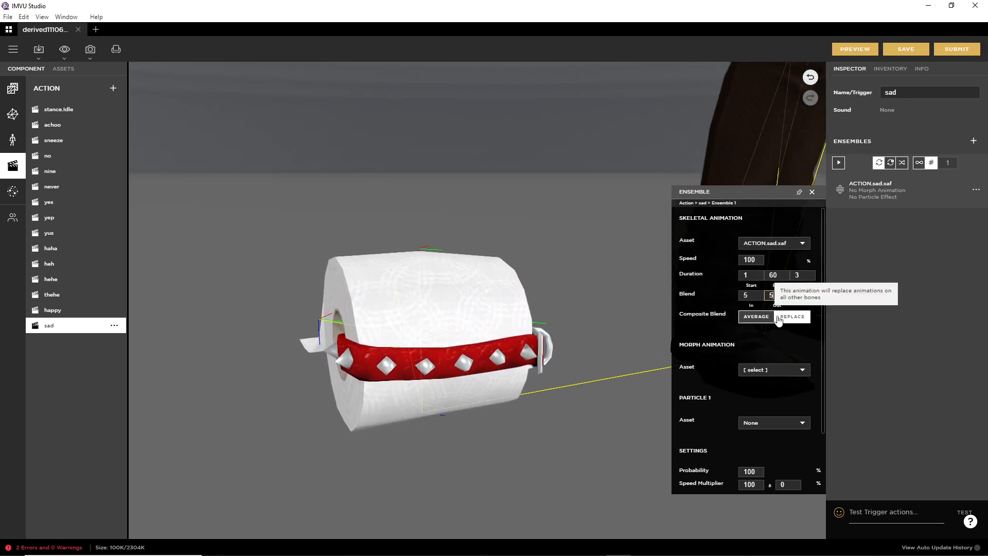
pyautogui.click(773, 343)
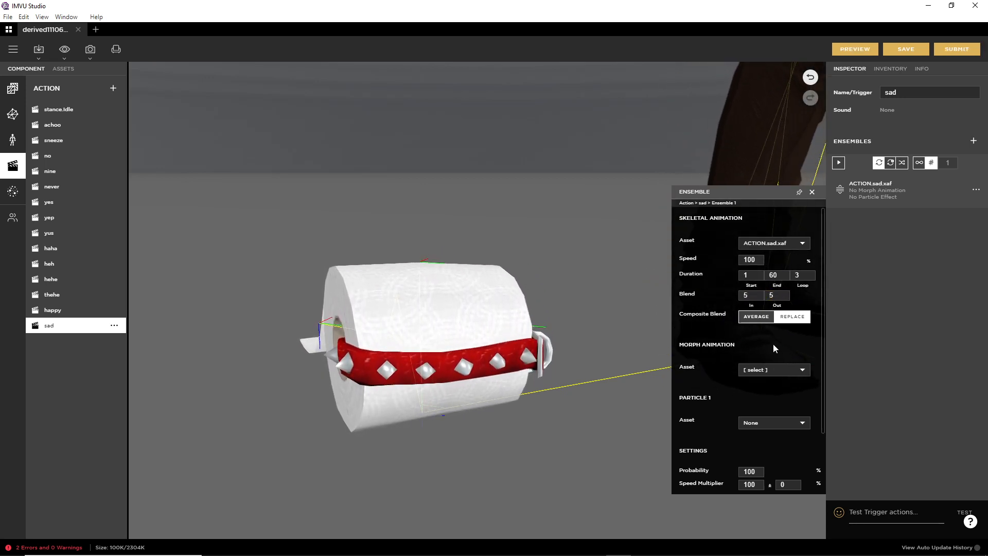
pyautogui.click(856, 50)
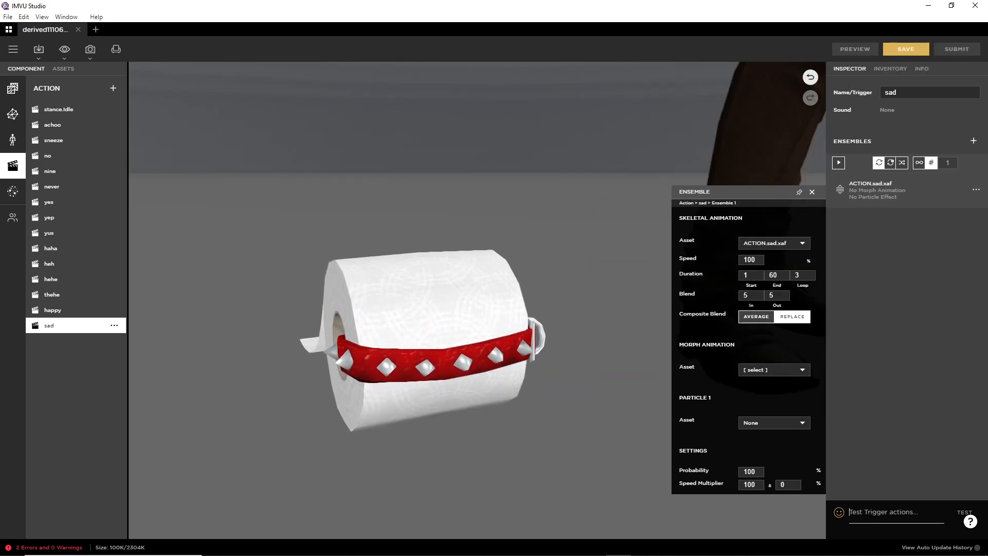
# Test the sad trigger with the new blend values, examining the transitions up close
pyautogui.press('Return')
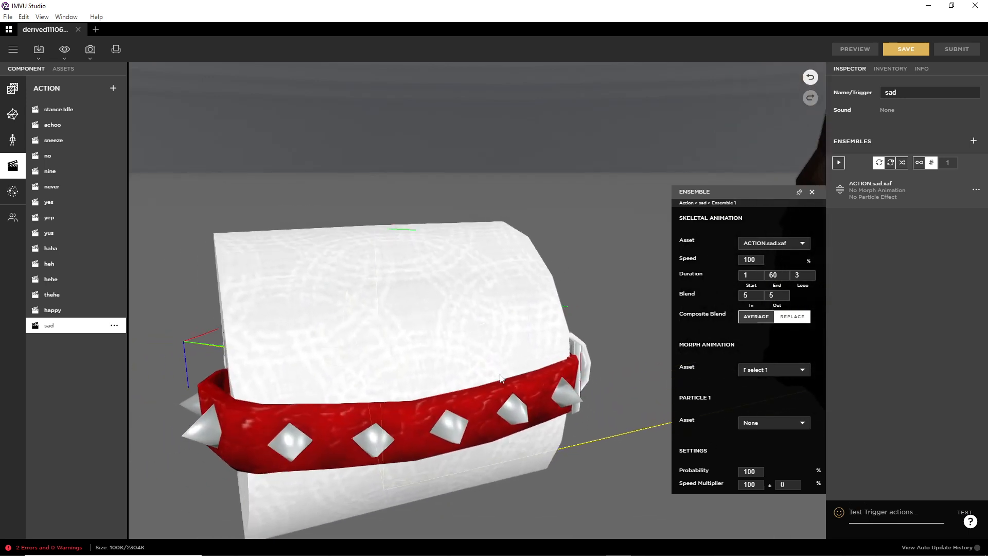
pyautogui.write('d')
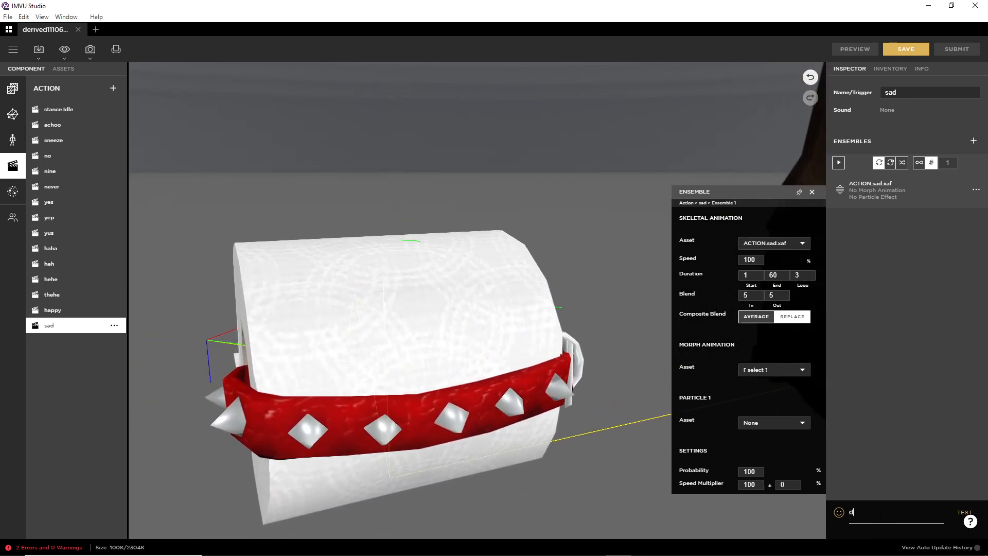
pyautogui.write('d')
pyautogui.press('Return')
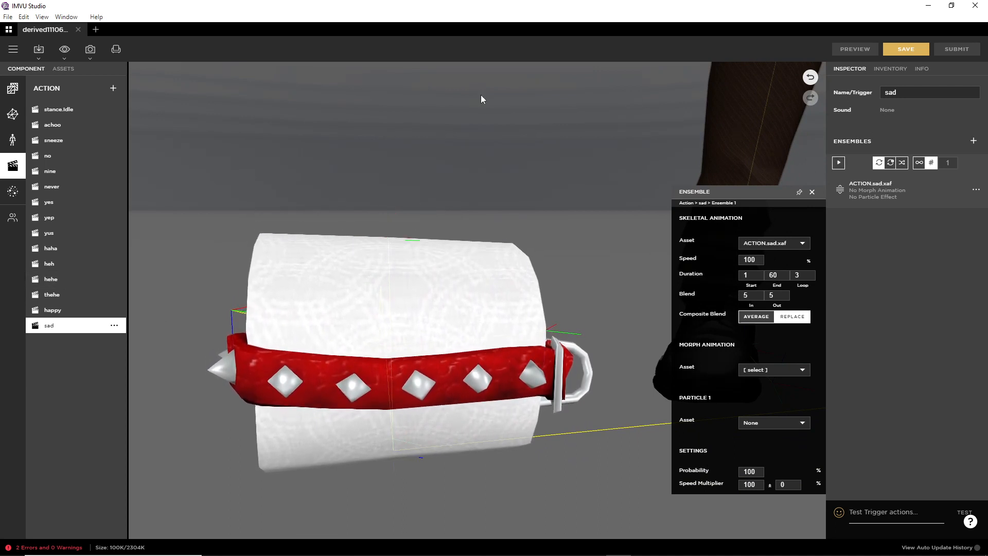
# Create a new action named sniff and add an ensemble to it that uses ACTION.sad.xaf as its skeletal animation
pyautogui.click(113, 88)
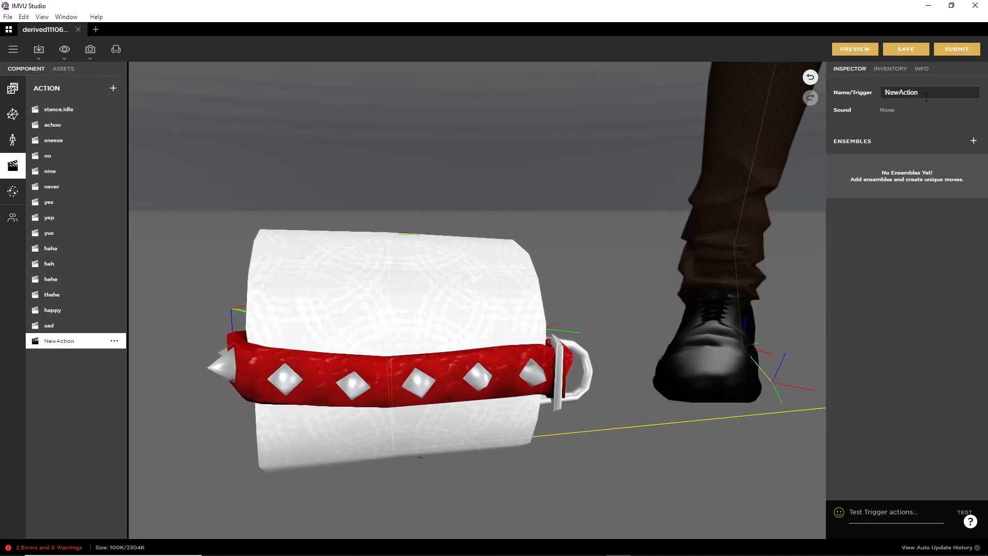
pyautogui.write('sniff')
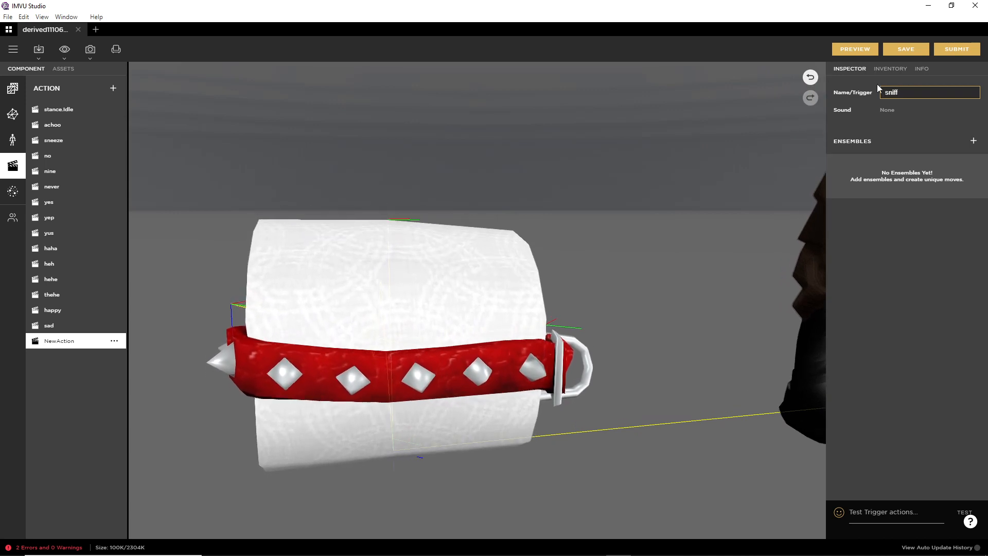
pyautogui.click(972, 142)
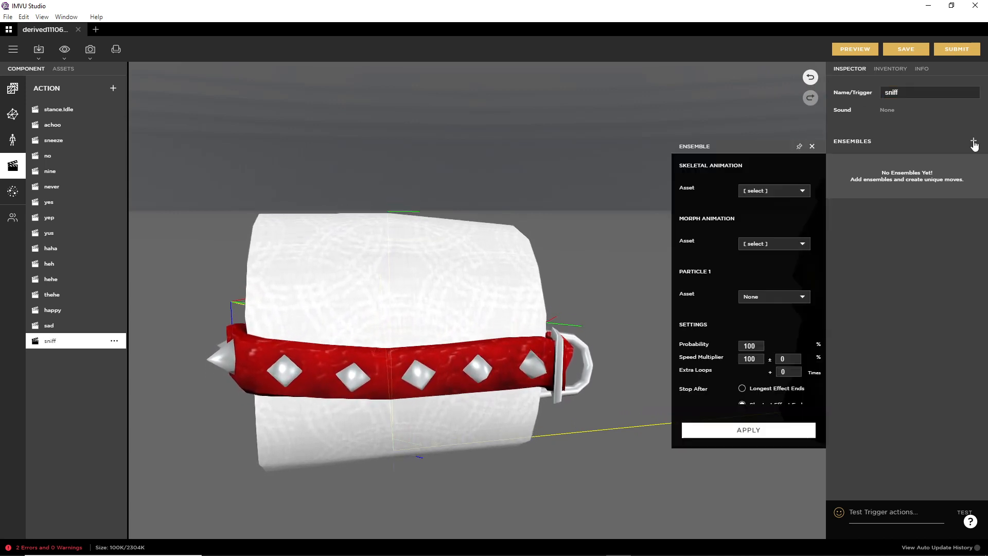
pyautogui.click(801, 190)
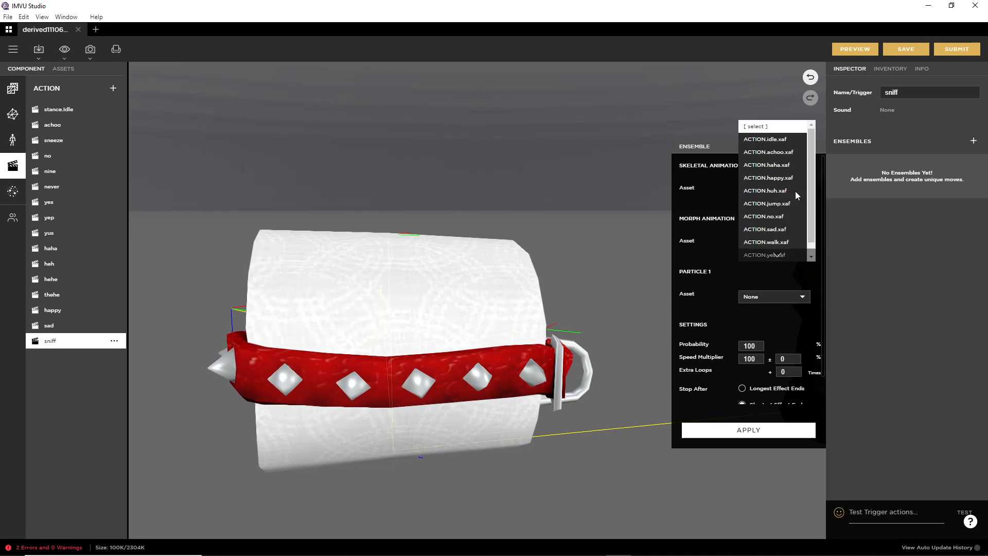
pyautogui.scroll(-1, 780, 211)
pyautogui.click(780, 217)
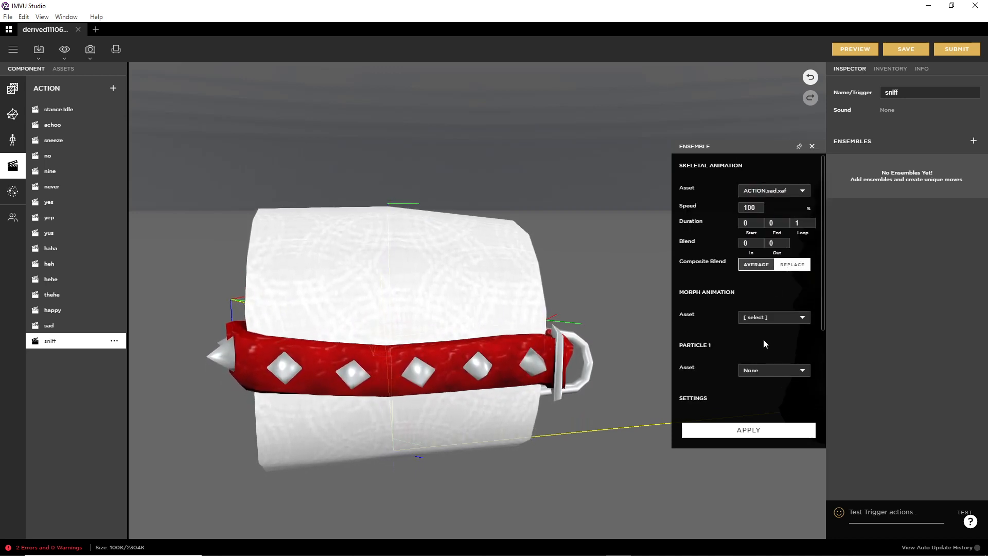
pyautogui.scroll(-3, 746, 350)
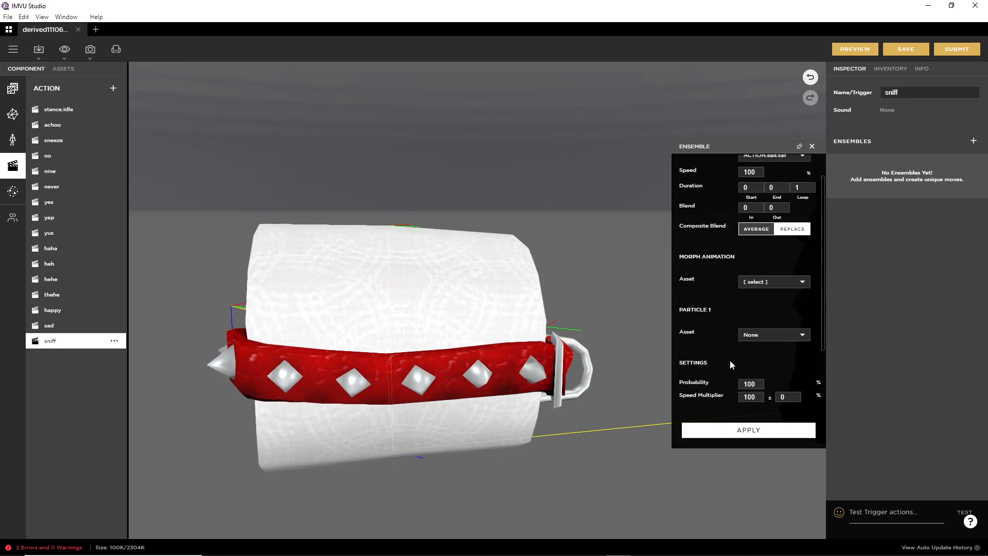
pyautogui.click(752, 433)
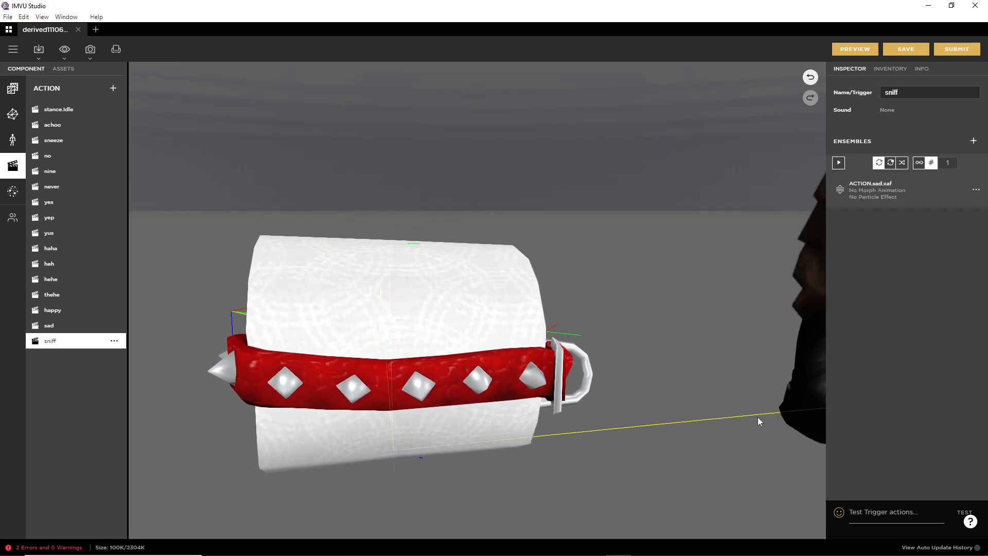
# Refresh the preview and test the sniff trigger on the pet
pyautogui.click(853, 48)
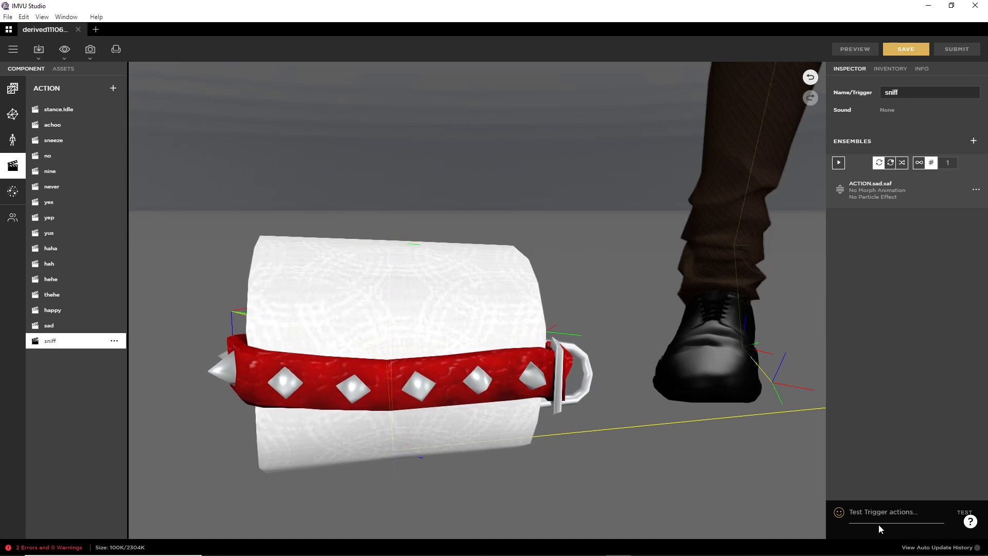
pyautogui.click(880, 513)
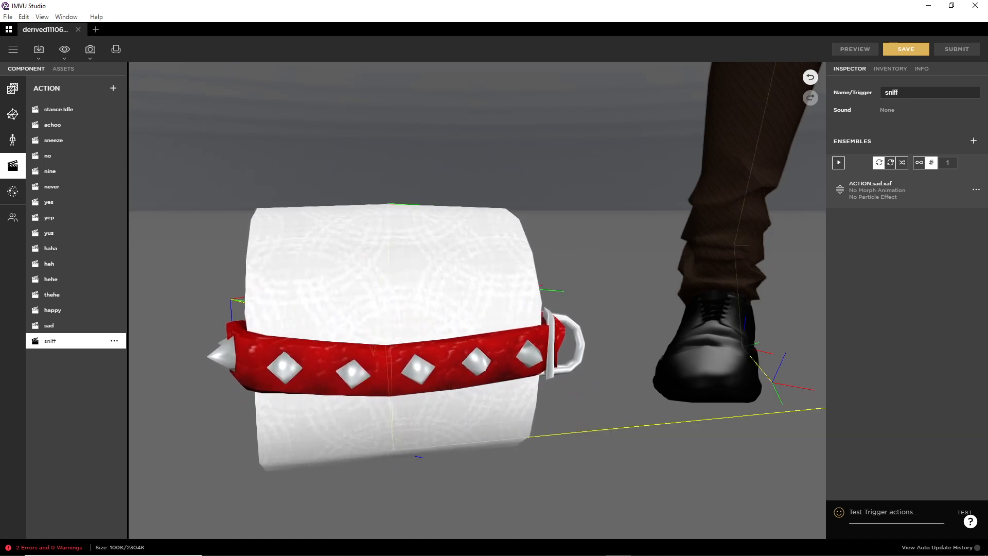
pyautogui.write('sniff')
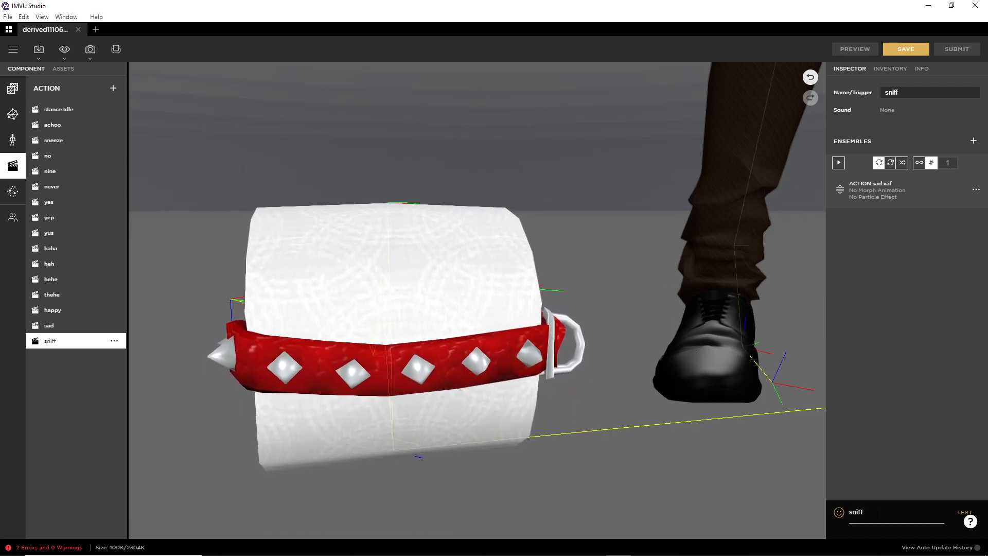
pyautogui.press('Return')
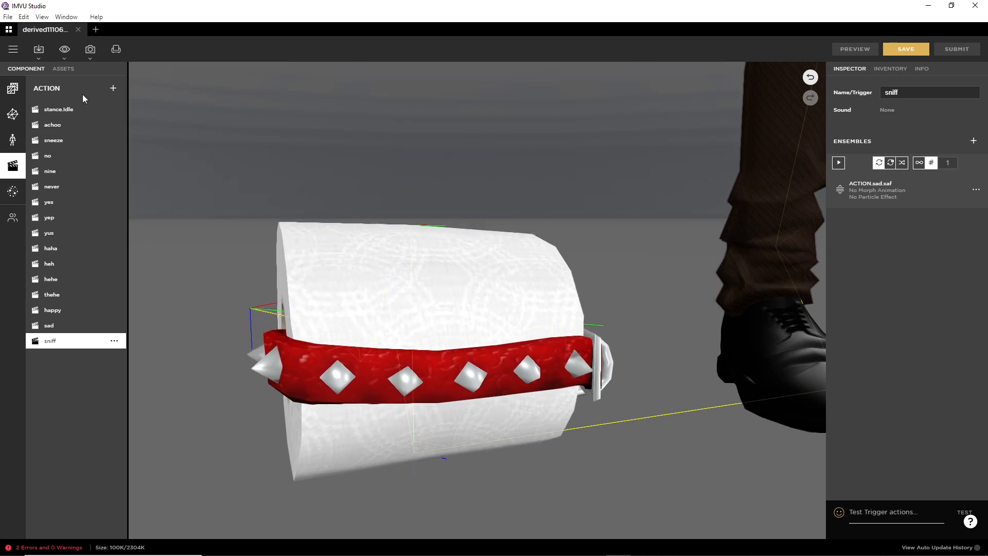
# Create another new action and add an ensemble that uses ACTION.walk.xaf as its skeletal animation
pyautogui.click(113, 88)
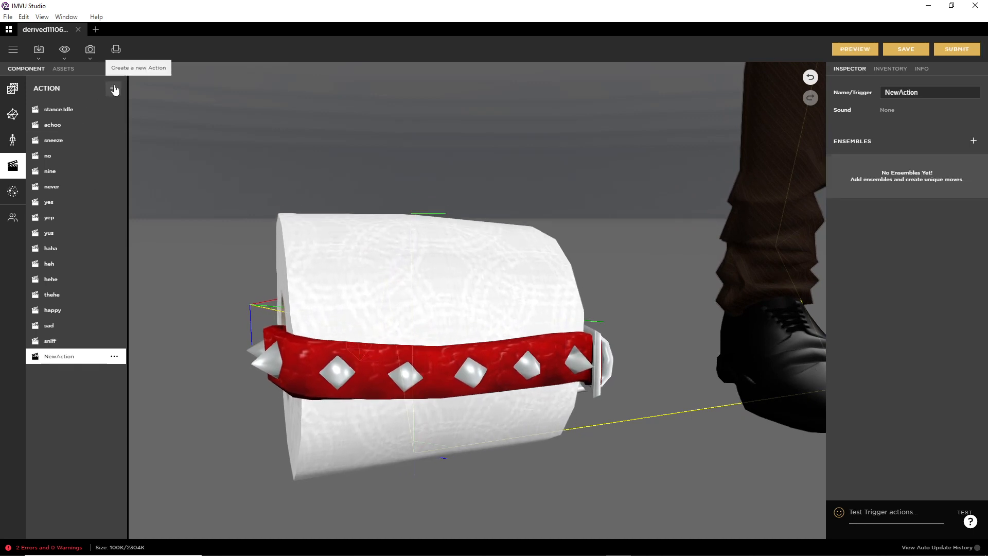
pyautogui.click(973, 141)
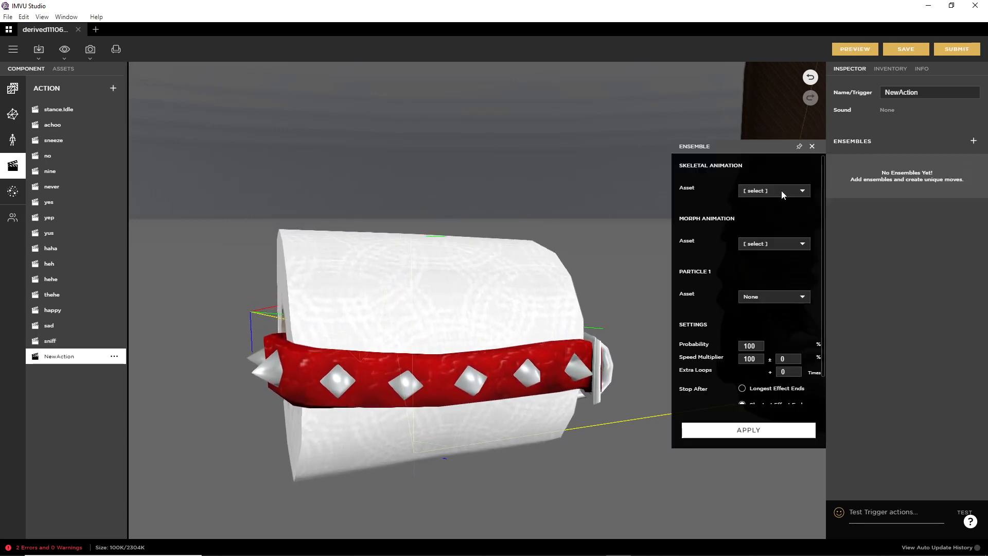
pyautogui.click(781, 191)
pyautogui.scroll(-2, 775, 226)
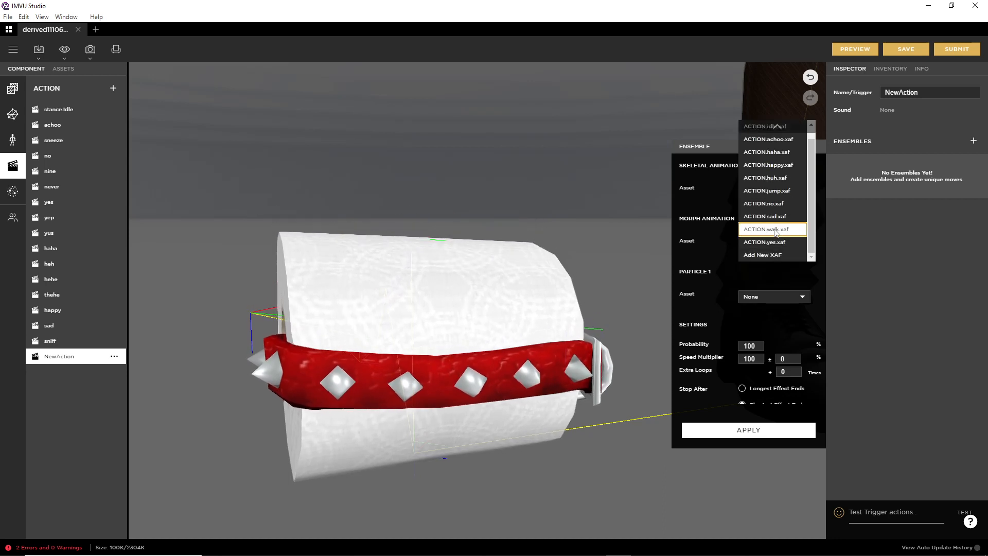
pyautogui.click(776, 229)
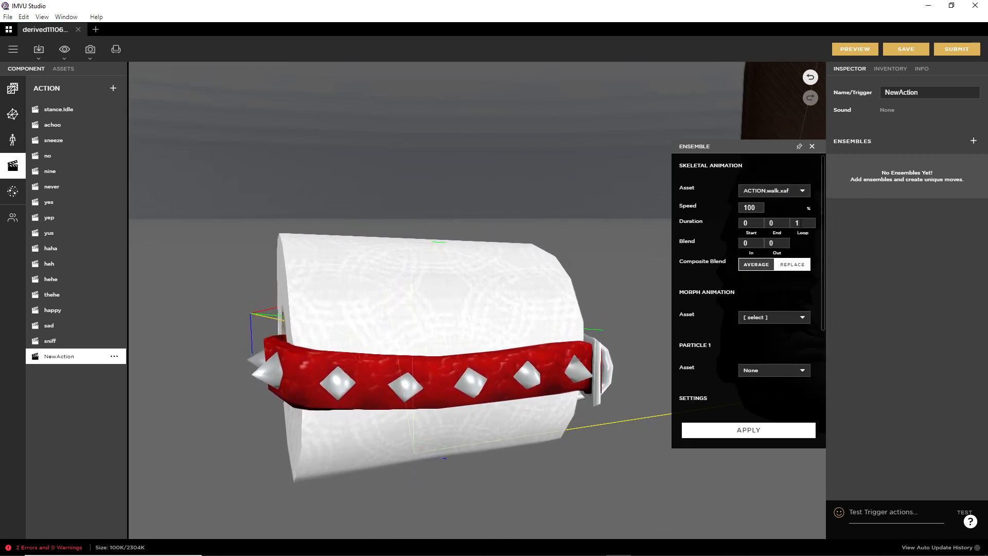
pyautogui.click(749, 430)
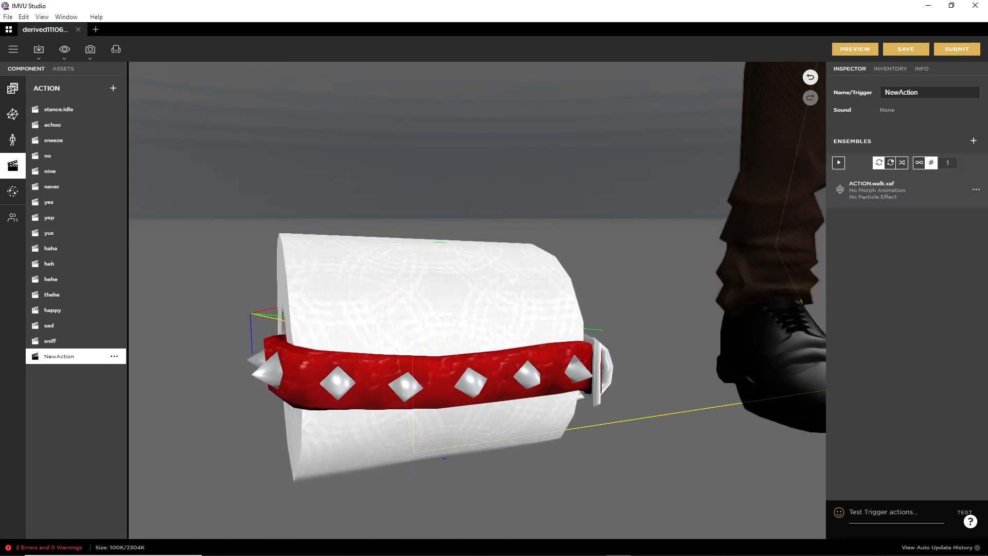
# Enter walk as the test trigger and refresh the preview with the new action
pyautogui.click(872, 515)
pyautogui.write('wal')
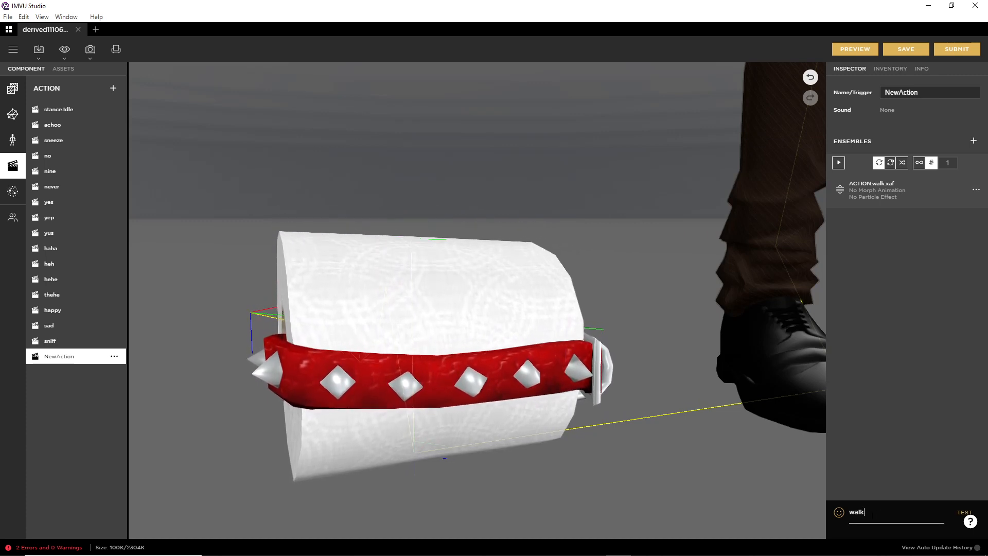
pyautogui.click(856, 48)
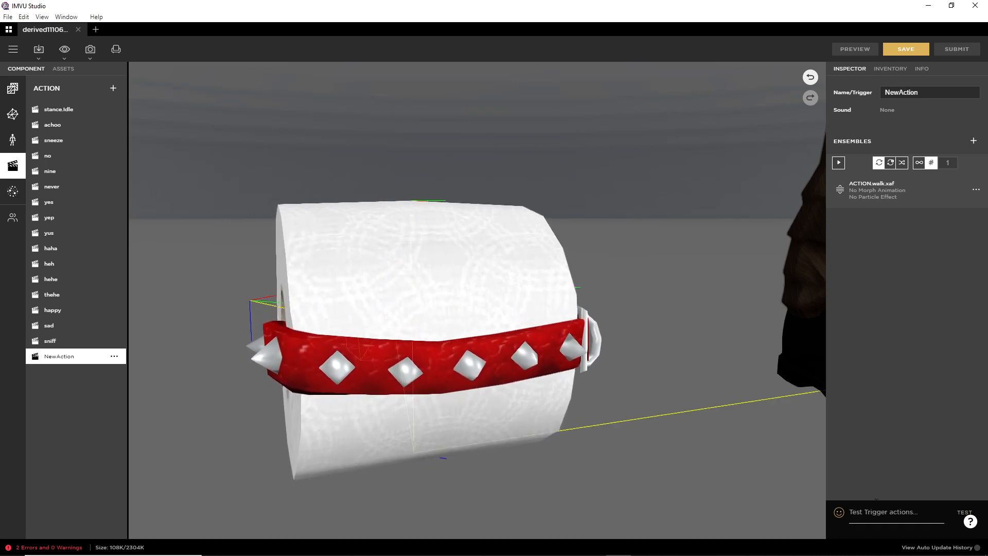
# Open the configuration of the ACTION.walk.xaf ensemble, review its duration, blend and loop settings, and close it
pyautogui.click(976, 191)
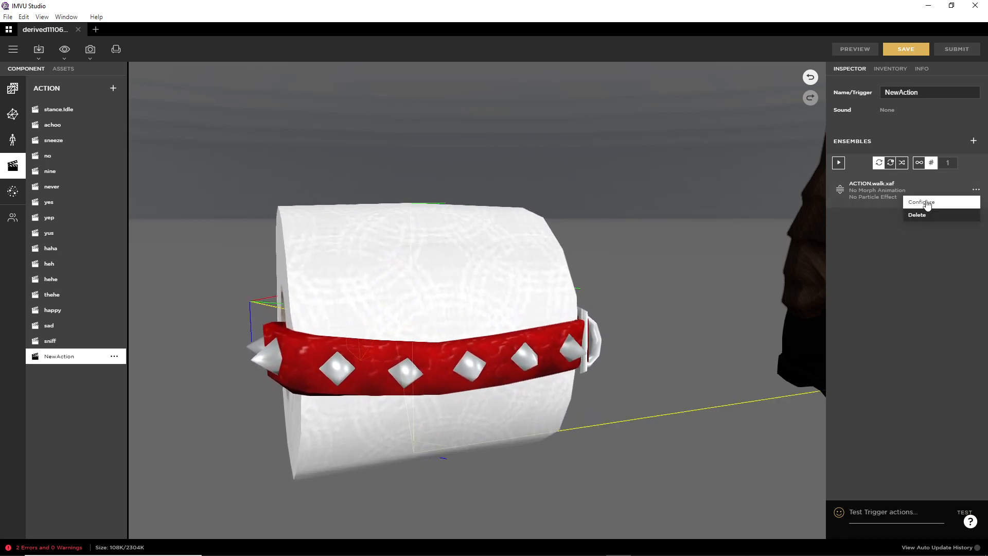
pyautogui.click(869, 201)
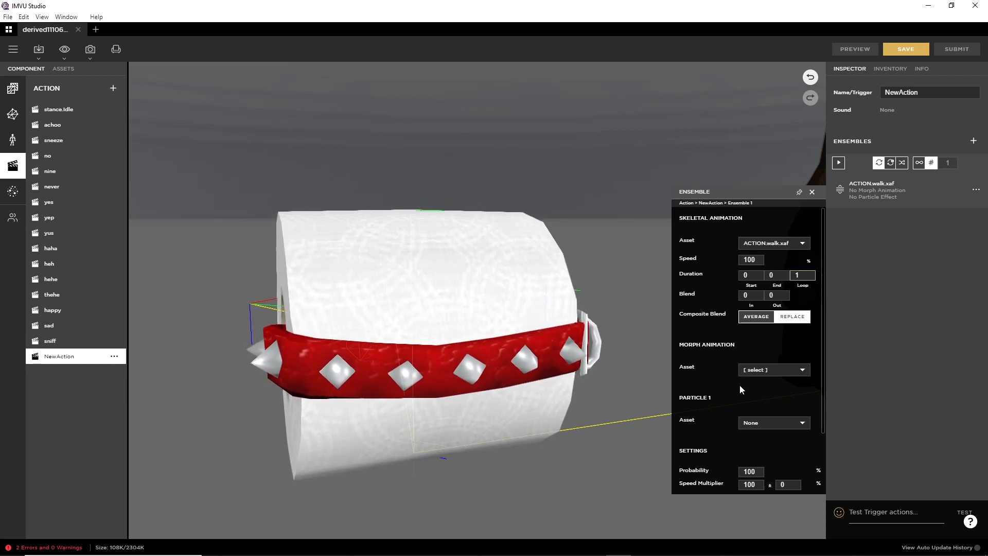
pyautogui.scroll(-3, 737, 389)
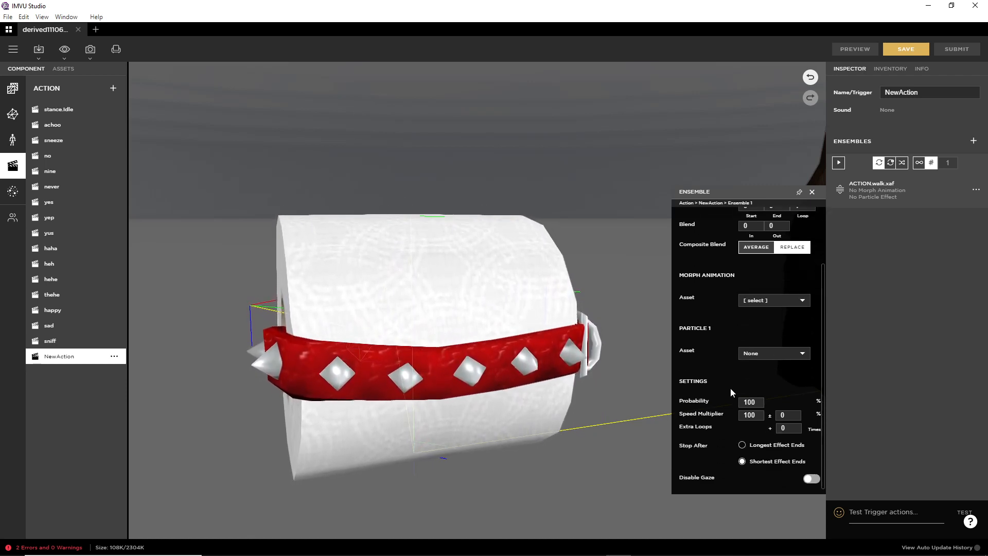
pyautogui.click(812, 192)
# Rename the new action's trigger to walk and refresh the preview
pyautogui.click(927, 92)
pyautogui.write('wa')
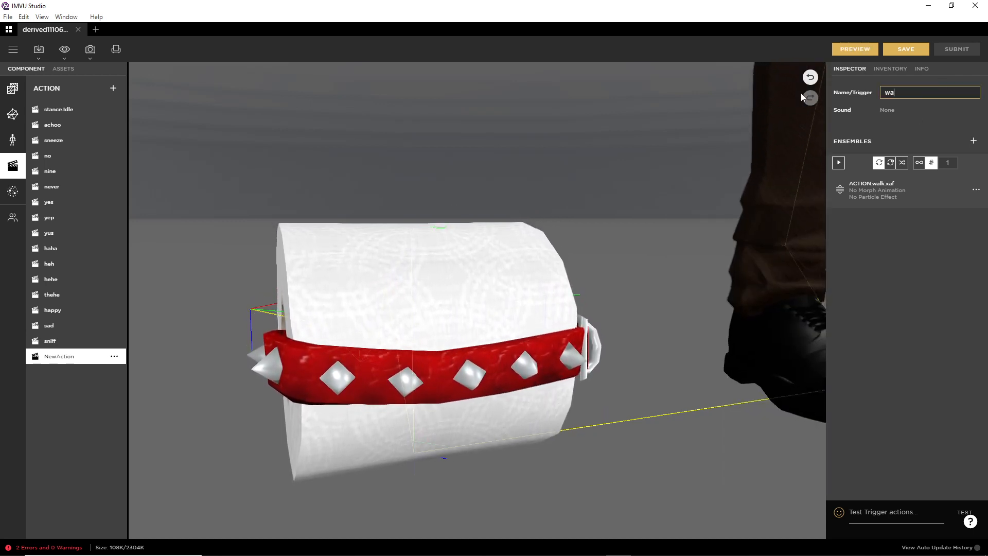
pyautogui.write('lk')
pyautogui.press('Return')
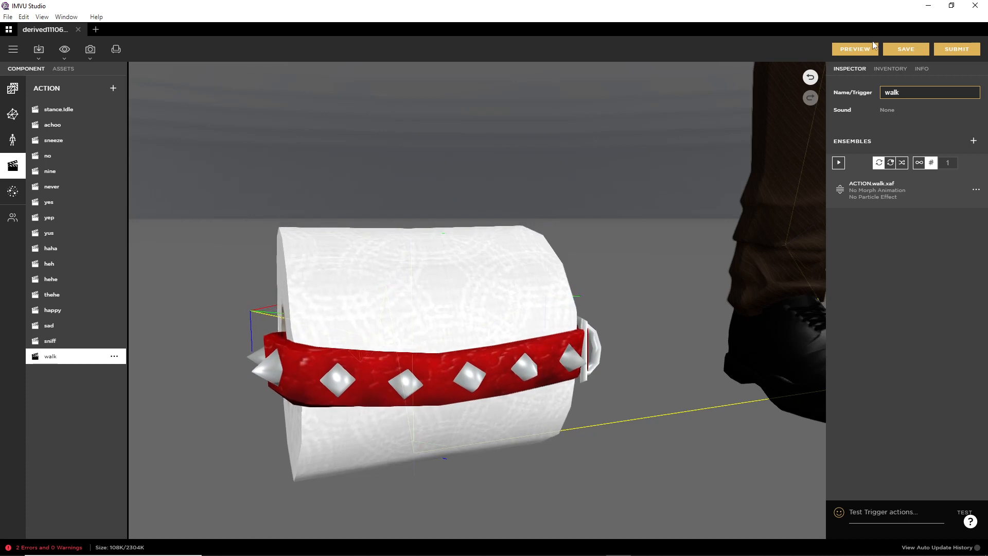
pyautogui.click(854, 51)
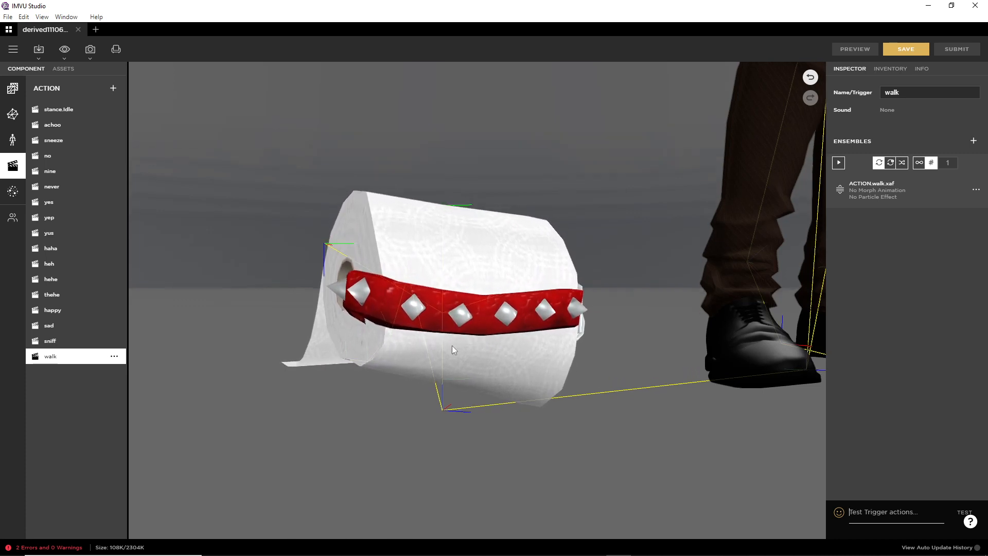
# Examine the pet in the preview from several angles to check how its body moves
pyautogui.moveTo(452, 344); pyautogui.dragTo(464, 370)
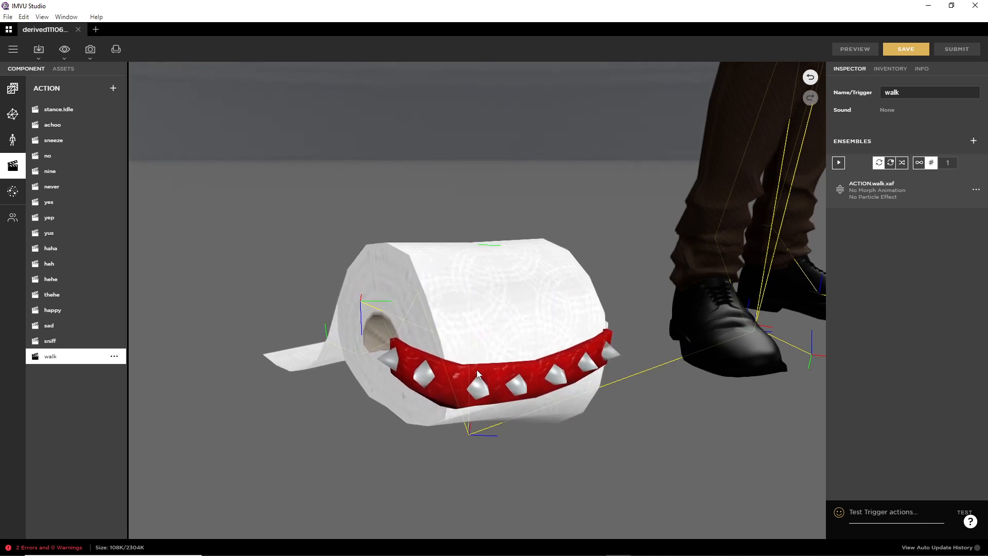
pyautogui.moveTo(468, 374); pyautogui.dragTo(449, 339)
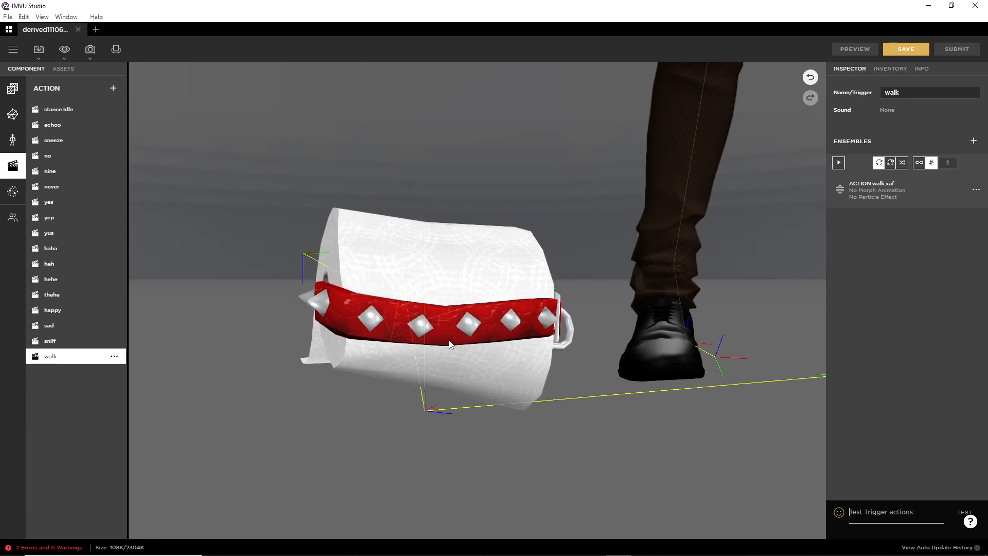
pyautogui.moveTo(450, 343); pyautogui.dragTo(516, 384)
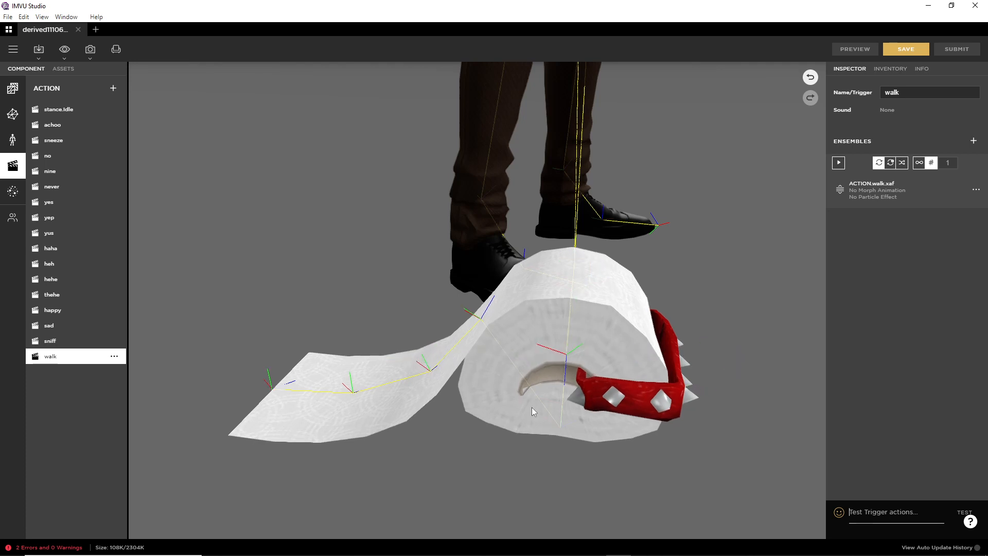
pyautogui.moveTo(532, 406)
pyautogui.mouseDown()
pyautogui.moveTo(492, 414)
pyautogui.moveTo(435, 353)
pyautogui.moveTo(433, 371)
pyautogui.mouseUp()
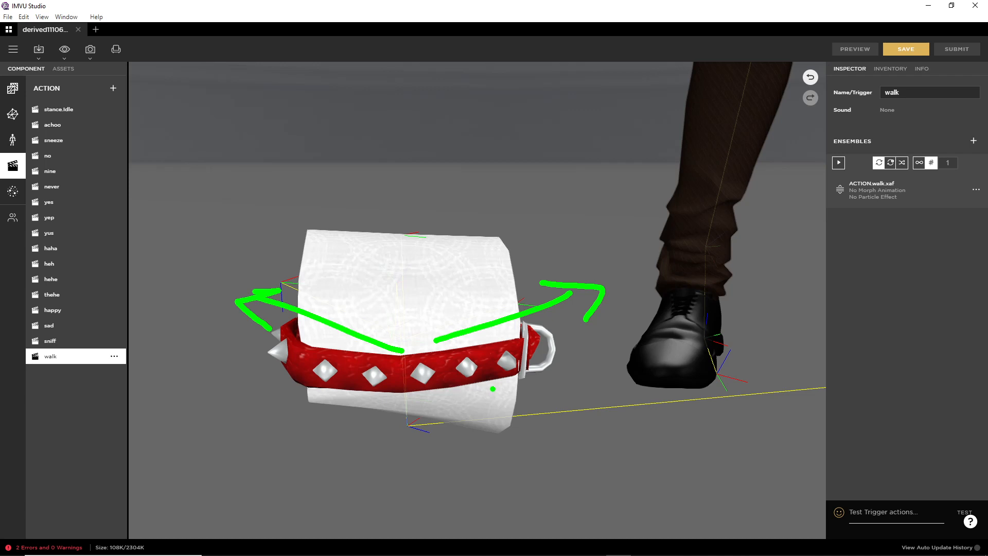
pyautogui.press('Escape')
pyautogui.moveTo(335, 395); pyautogui.dragTo(386, 388)
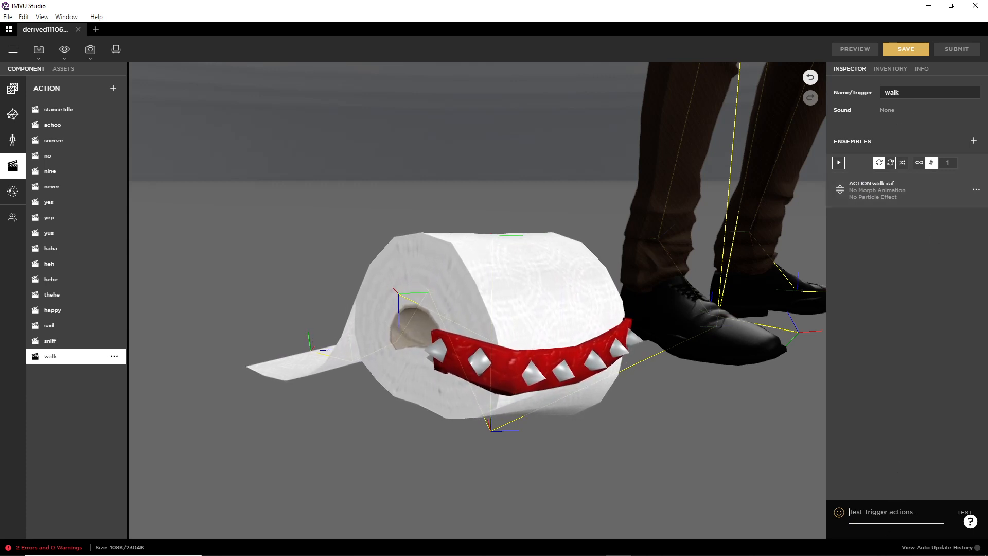
# Test the haha trigger on the pet and view its motion from a low front angle
pyautogui.write('haha')
pyautogui.press('Return')
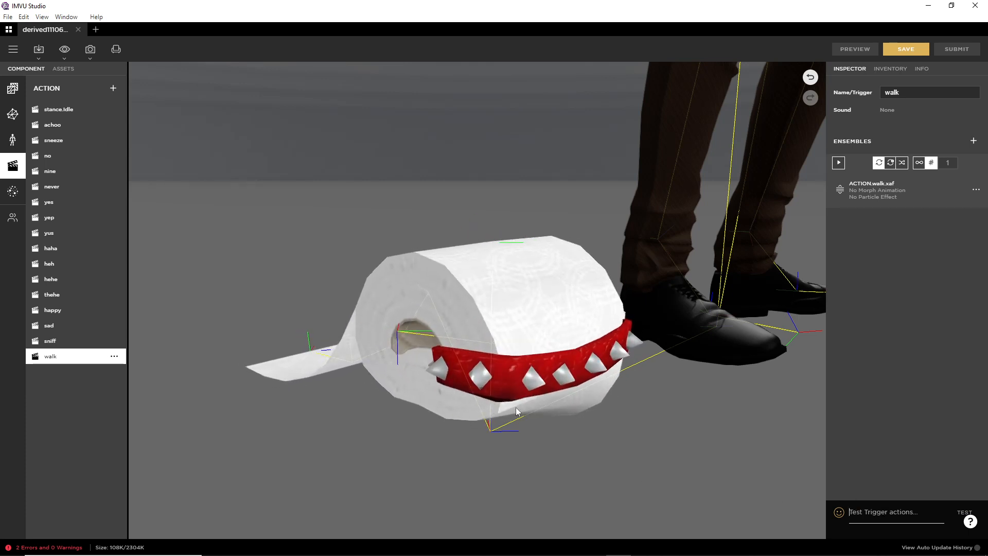
pyautogui.moveTo(515, 406); pyautogui.dragTo(470, 366)
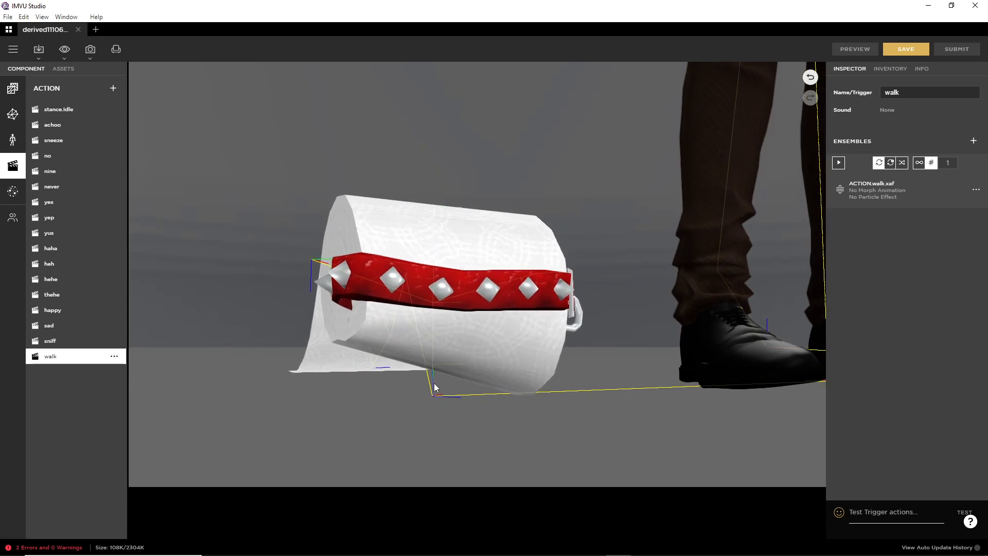
pyautogui.moveTo(424, 381); pyautogui.dragTo(485, 364)
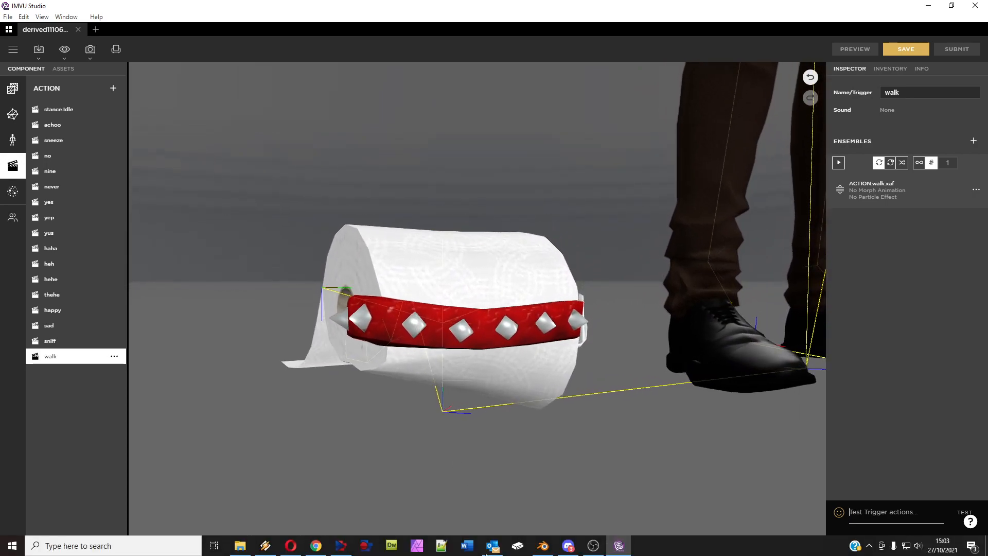
# Switch to Blender and load walk.ACTION in the Action Editor
pyautogui.click(543, 545)
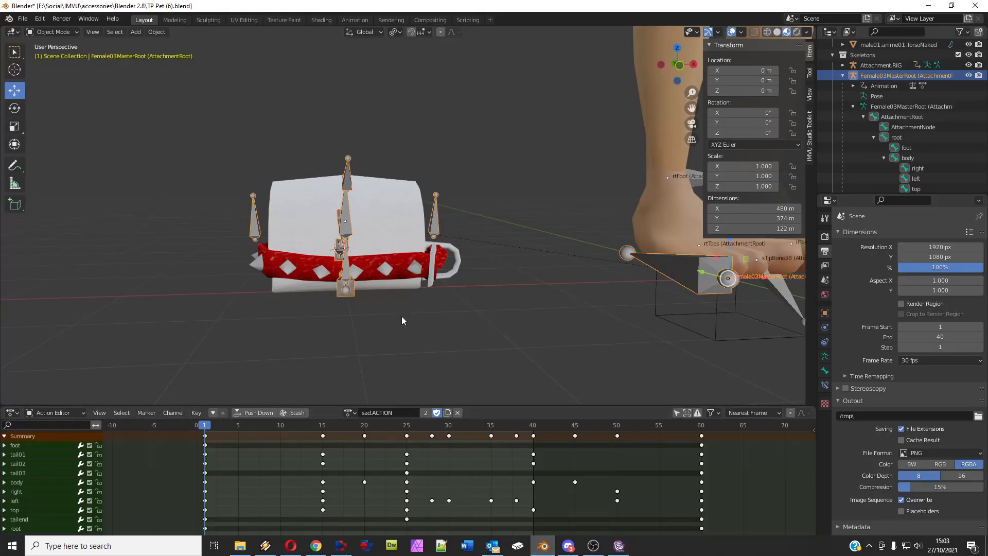
pyautogui.click(357, 413)
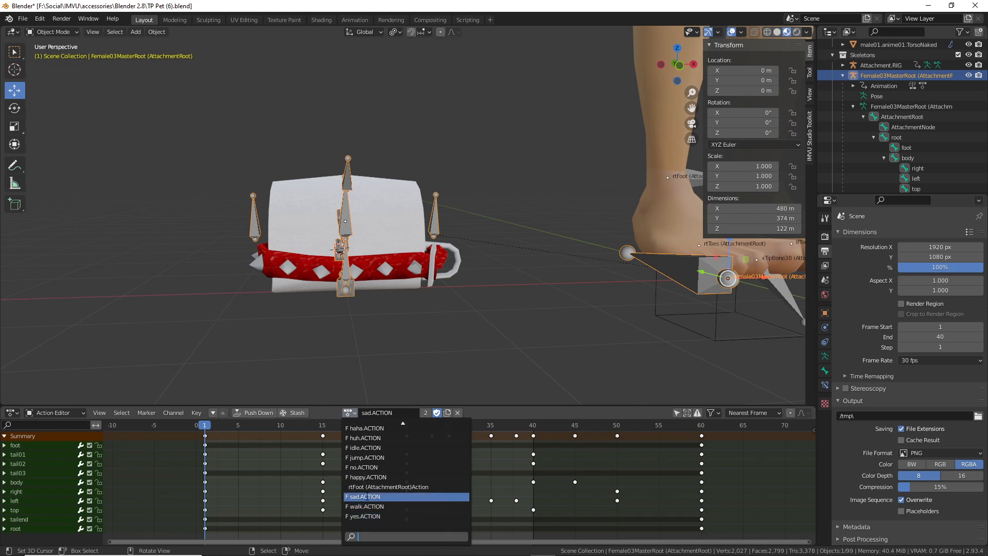
pyautogui.click(355, 507)
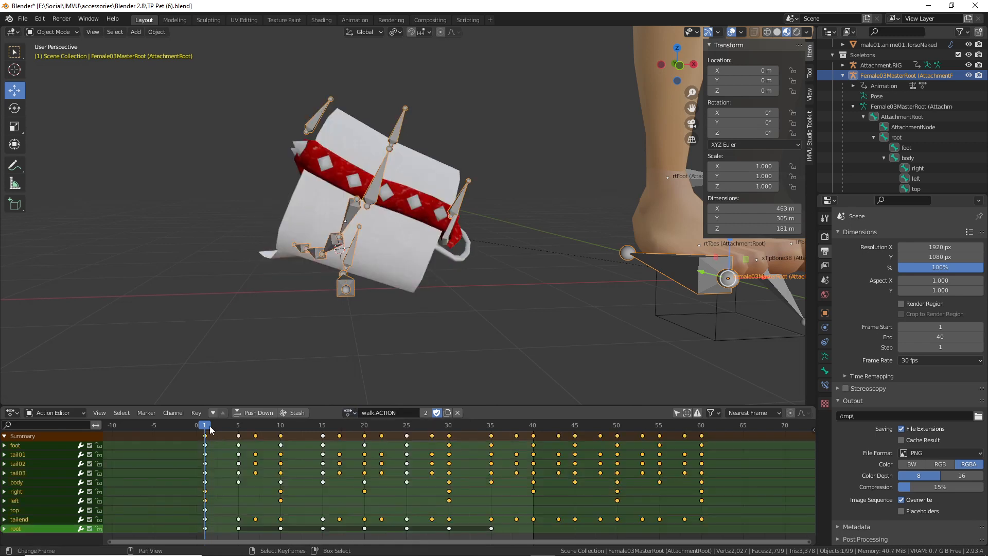
# Scrub through walk.ACTION and compare the pet's poses at frames 1 and 60
pyautogui.moveTo(210, 427); pyautogui.dragTo(208, 425)
pyautogui.moveTo(206, 435); pyautogui.dragTo(686, 449)
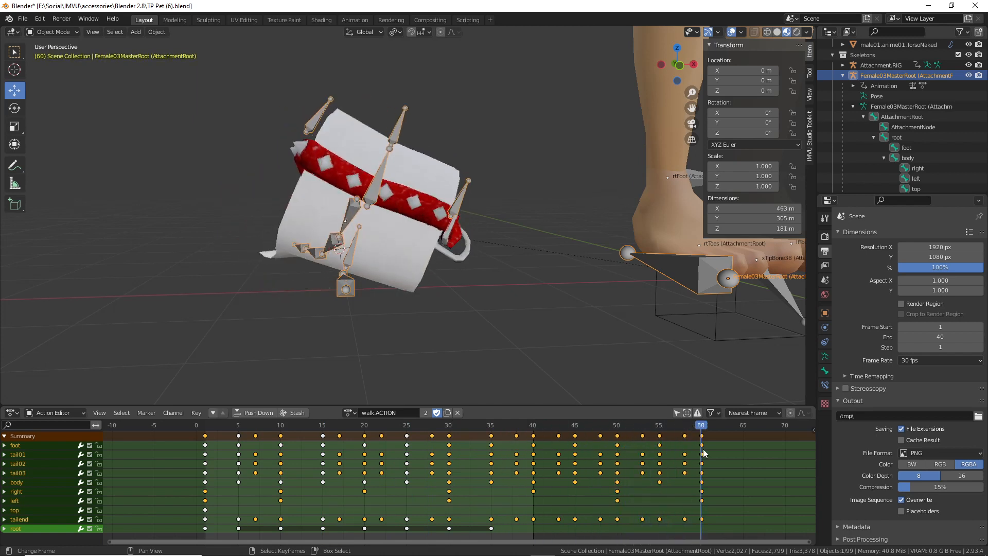
pyautogui.click(204, 454)
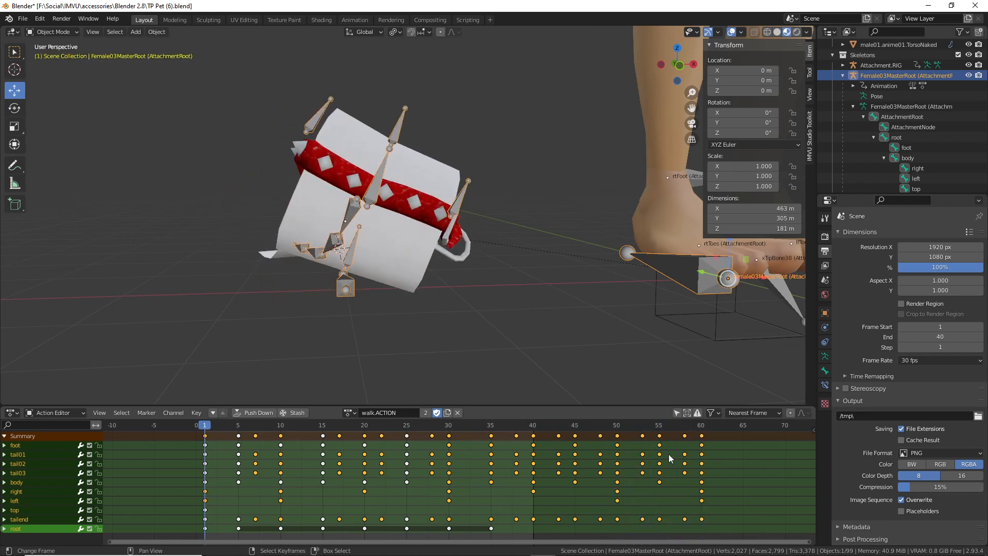
pyautogui.click(702, 438)
# Play the walk motion by hand up to frame 20 while viewing the roll from its open end
pyautogui.moveTo(252, 340); pyautogui.dragTo(260, 410, button='middle')
pyautogui.moveTo(206, 437); pyautogui.dragTo(280, 436)
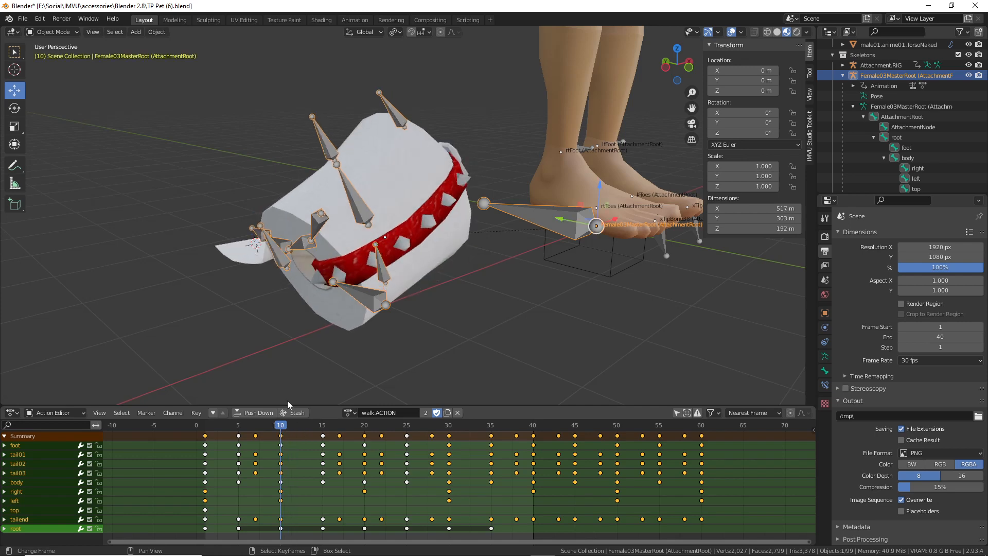
pyautogui.moveTo(298, 360); pyautogui.dragTo(351, 271, button='middle')
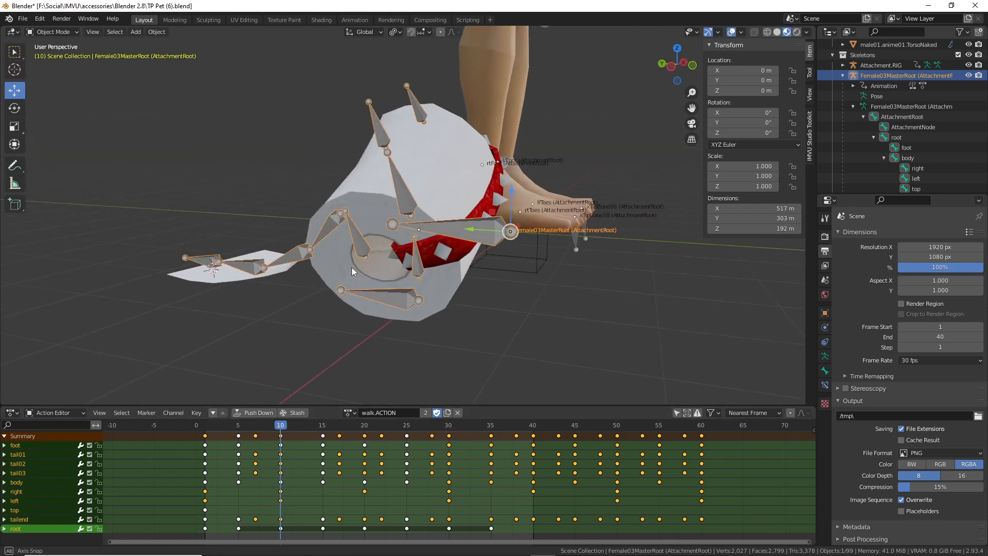
pyautogui.moveTo(281, 430); pyautogui.dragTo(364, 433)
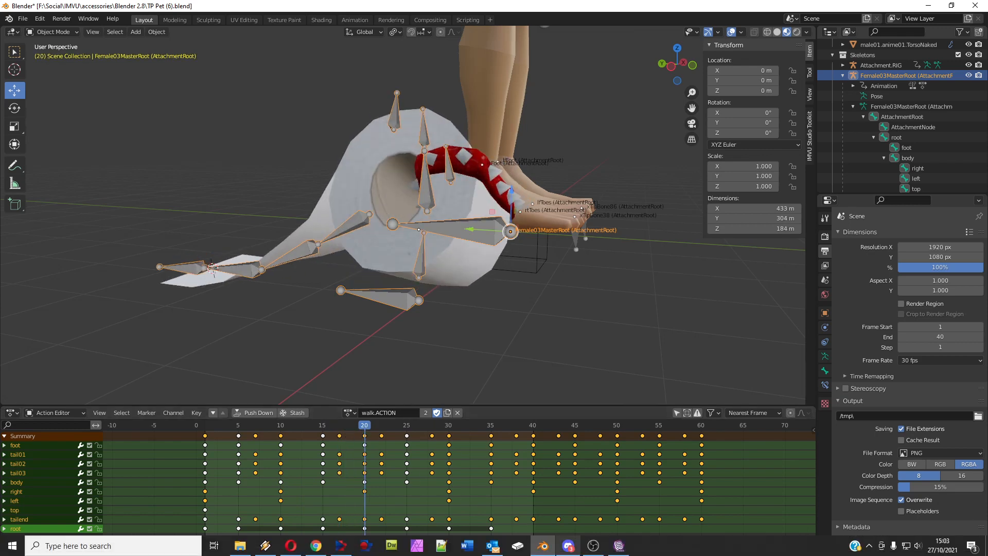
# Check the pet in IMVU Studio, then return to Blender and review the walk pose at frame 20
pyautogui.click(619, 545)
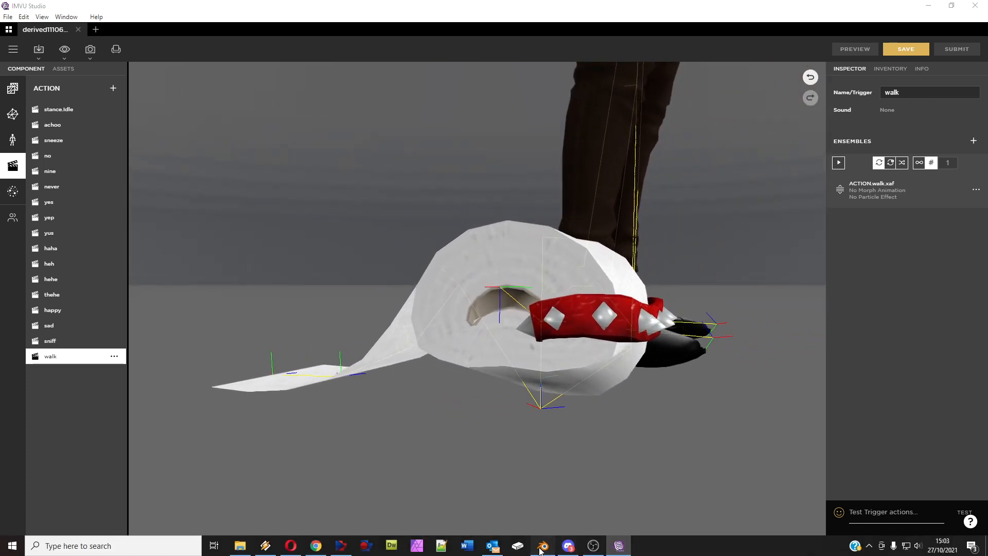
pyautogui.click(543, 545)
pyautogui.click(238, 437)
pyautogui.moveTo(238, 436); pyautogui.dragTo(363, 440)
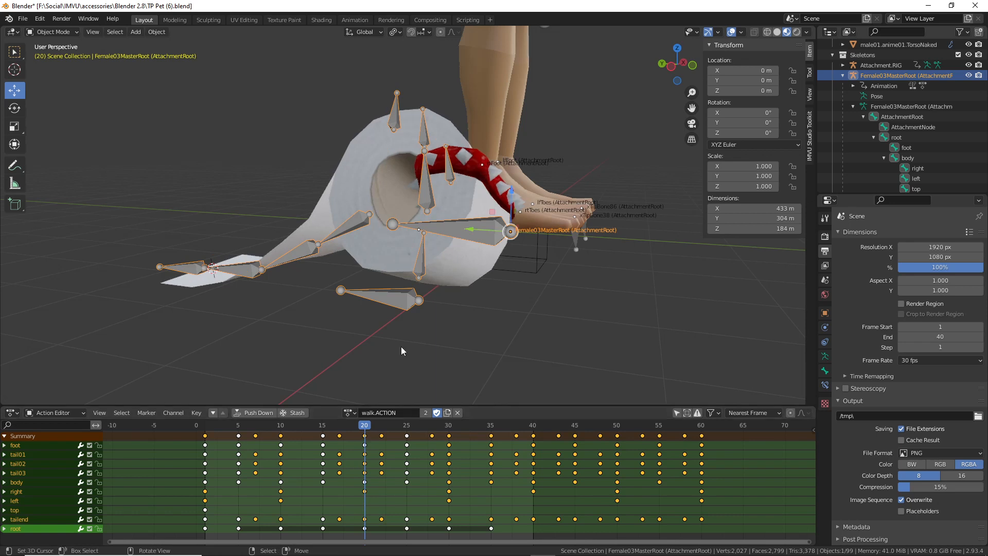
pyautogui.moveTo(405, 143); pyautogui.dragTo(364, 198, button='middle')
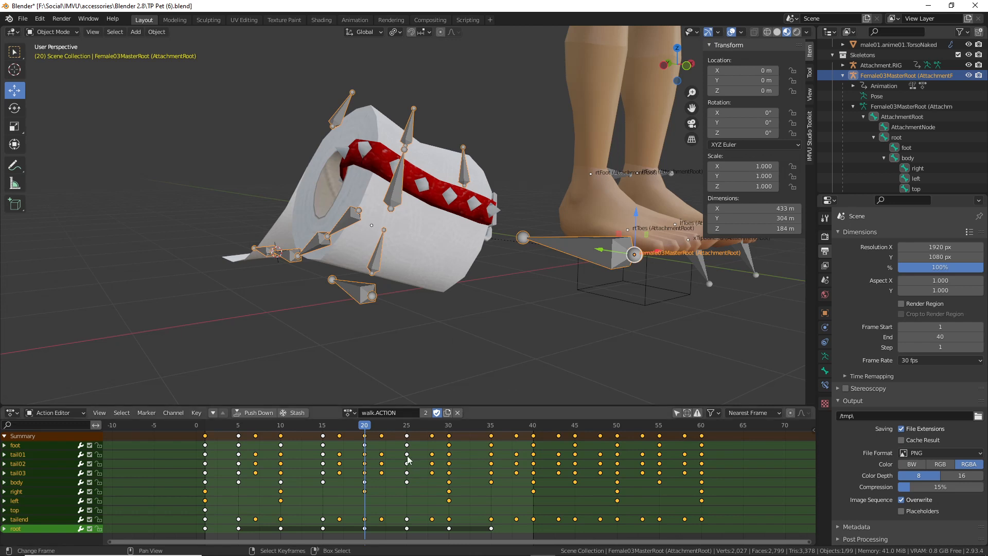
# Scrub walk.ACTION to frame 60 and inspect the end of the top and root channels for keyframes
pyautogui.moveTo(367, 430); pyautogui.dragTo(701, 461)
pyautogui.scroll(-2, 694, 468)
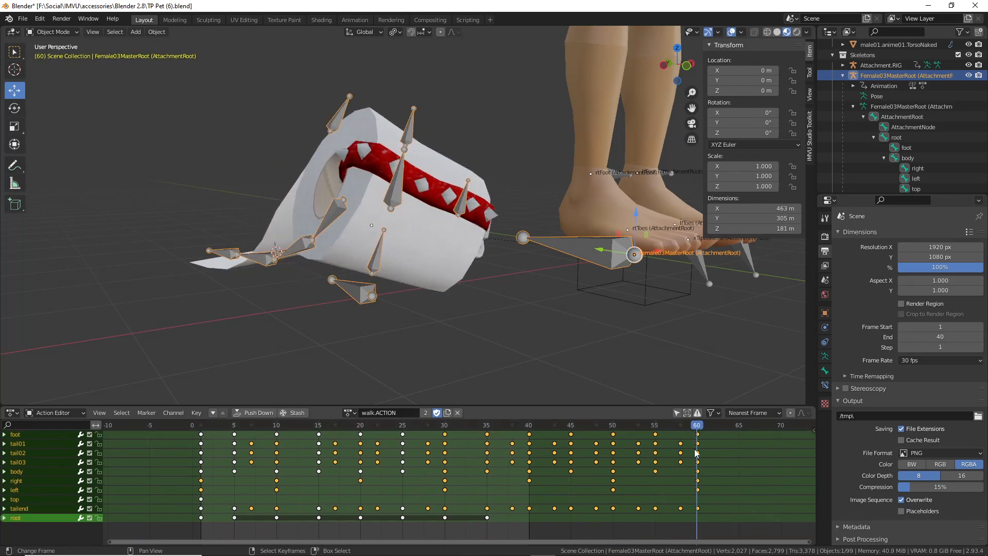
pyautogui.moveTo(696, 497)
pyautogui.mouseDown()
pyautogui.moveTo(713, 507)
pyautogui.moveTo(683, 500)
pyautogui.moveTo(762, 494)
pyautogui.moveTo(734, 504)
pyautogui.mouseUp()
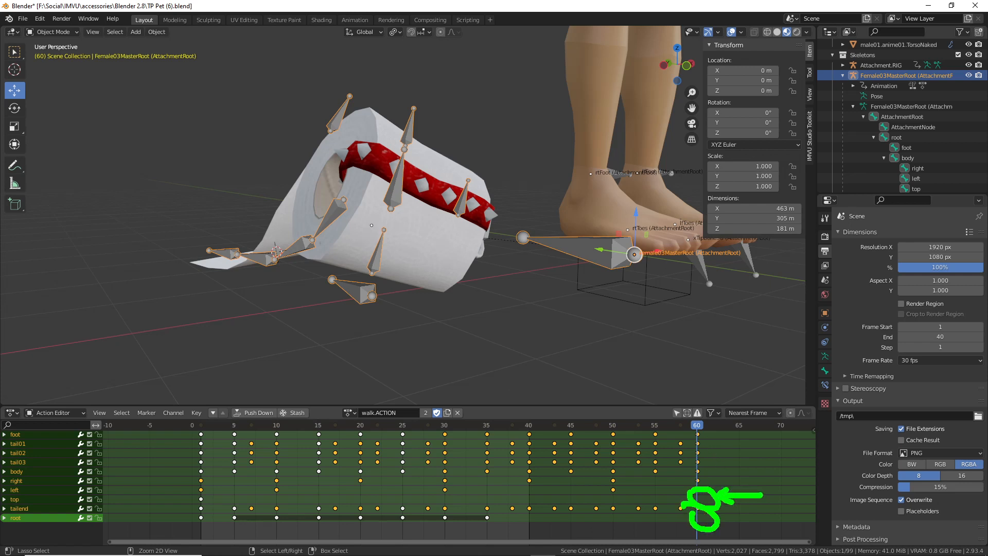
pyautogui.moveTo(19, 501); pyautogui.dragTo(54, 500)
pyautogui.press('Escape')
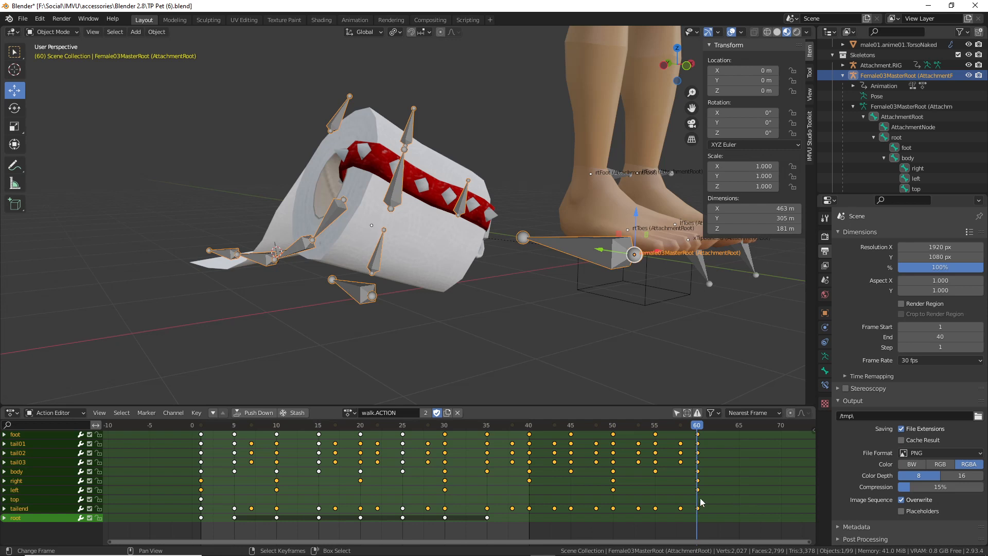
# Compare frames 1 and 60 of walk.ACTION again and deselect the armature
pyautogui.click(201, 505)
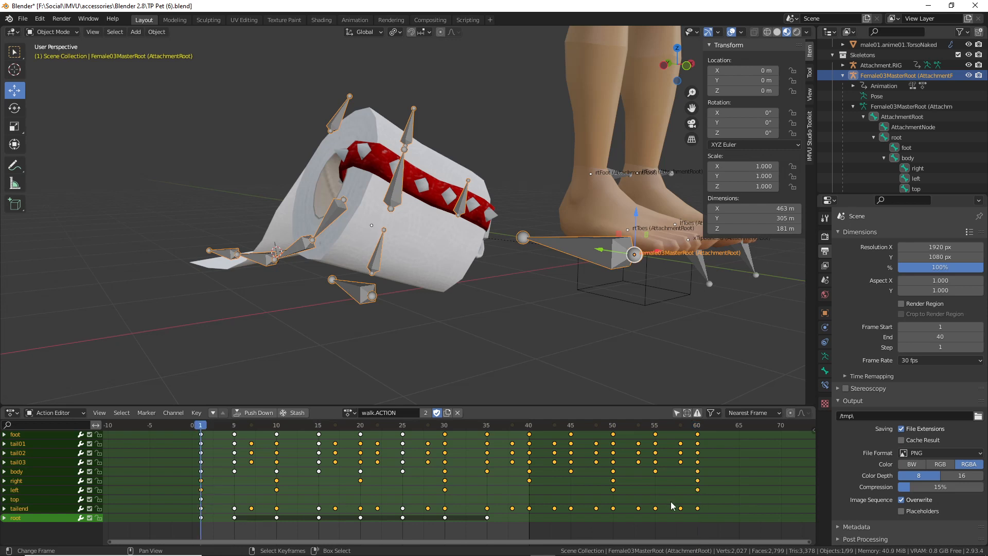
pyautogui.click(696, 499)
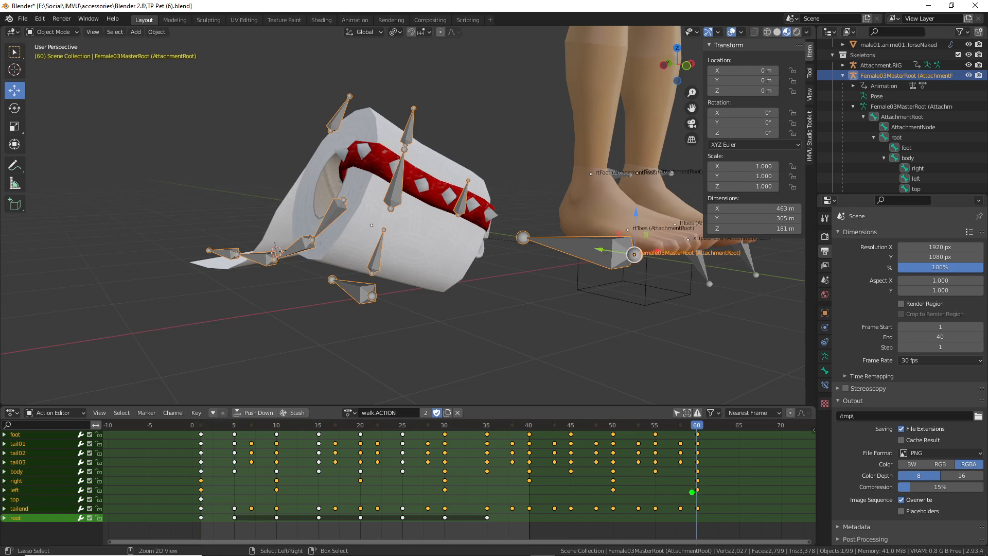
pyautogui.moveTo(691, 492); pyautogui.dragTo(688, 509)
pyautogui.click(413, 121)
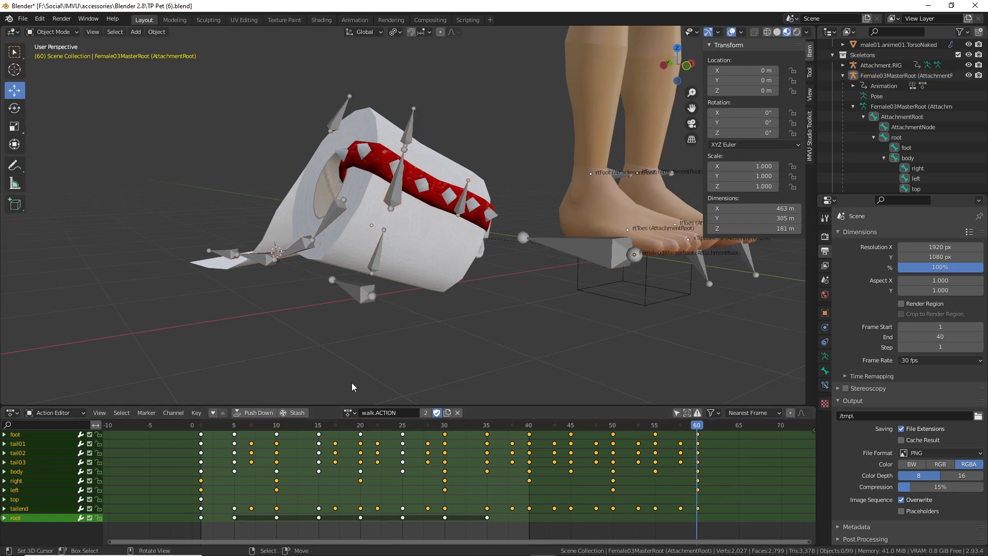
# Load sad.ACTION to review its closing keyframes for comparison, and switch back to walk.ACTION
pyautogui.click(349, 412)
pyautogui.click(354, 497)
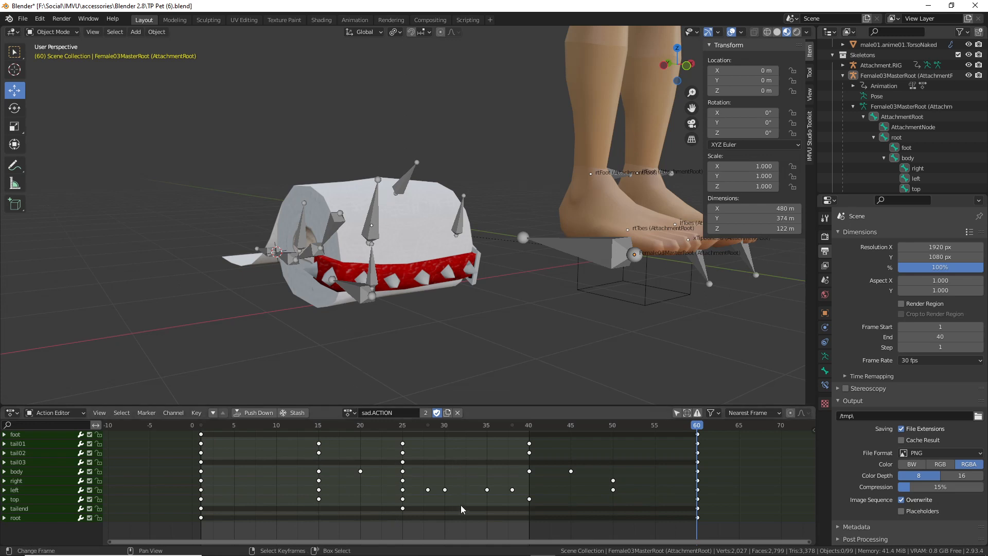
pyautogui.click(350, 412)
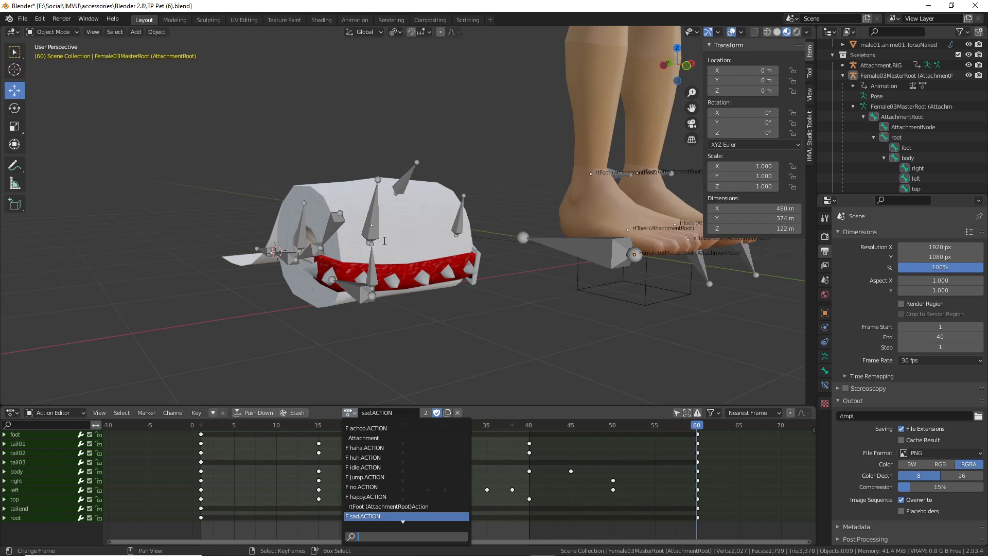
pyautogui.scroll(-2, 361, 517)
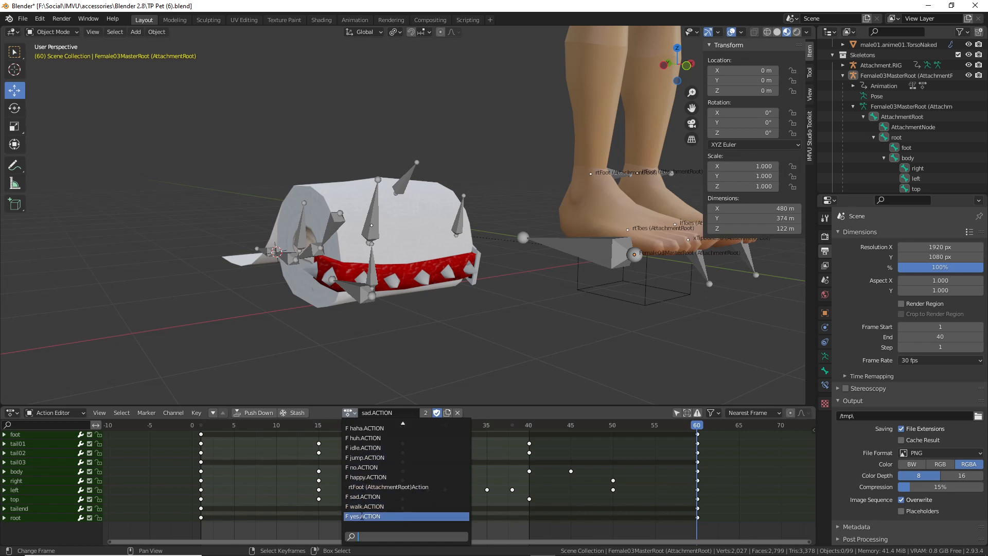
pyautogui.click(362, 507)
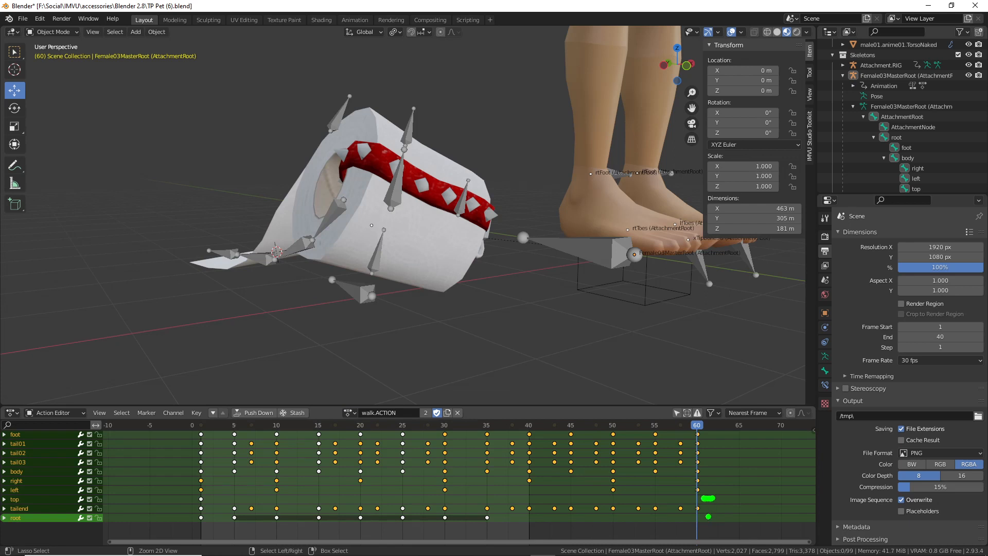
# Examine the top and root channels' first and last frames in walk.ACTION, and move to frame 58
pyautogui.moveTo(705, 519); pyautogui.dragTo(719, 518)
pyautogui.moveTo(216, 499); pyautogui.dragTo(294, 500)
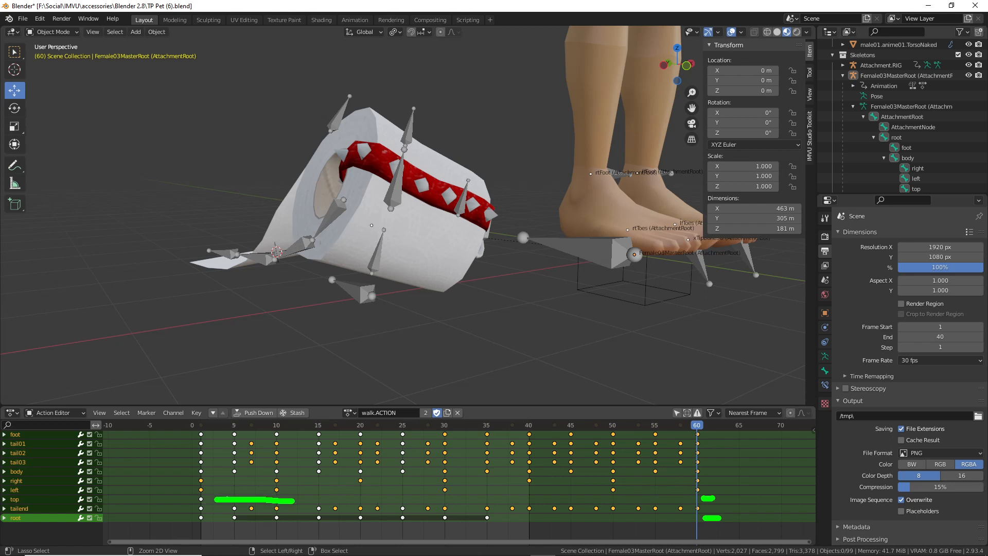
pyautogui.moveTo(195, 496); pyautogui.dragTo(208, 497)
pyautogui.moveTo(682, 485); pyautogui.dragTo(681, 512)
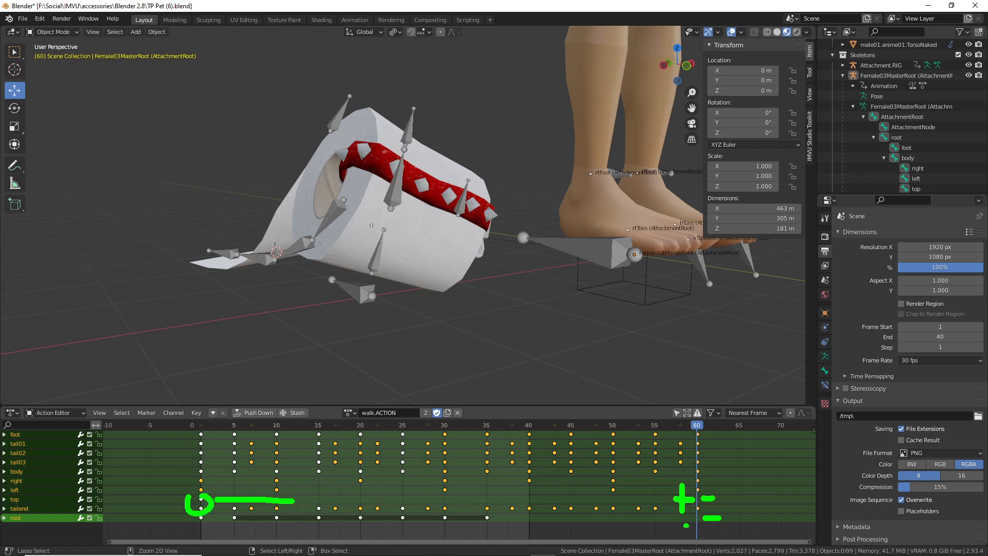
pyautogui.press('Escape')
pyautogui.click(680, 467)
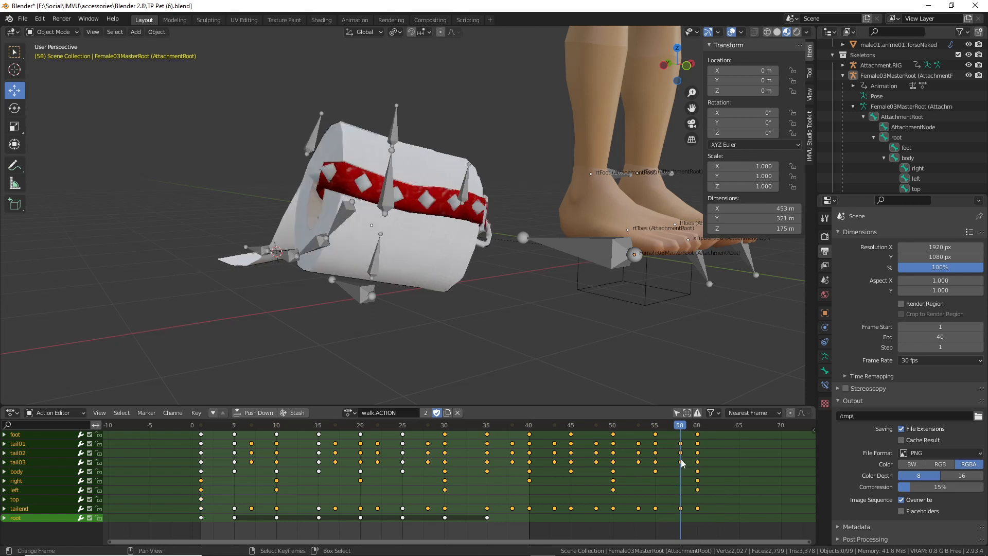
# Move walk.ACTION to frame 60 and inspect the root channel between its frame 35 keyframe and the end of the animation
pyautogui.moveTo(679, 428)
pyautogui.mouseDown()
pyautogui.moveTo(697, 426)
pyautogui.moveTo(198, 436)
pyautogui.moveTo(703, 466)
pyautogui.moveTo(691, 463)
pyautogui.moveTo(697, 522)
pyautogui.moveTo(488, 516)
pyautogui.moveTo(524, 521)
pyautogui.mouseUp()
pyautogui.moveTo(669, 510); pyautogui.dragTo(673, 530)
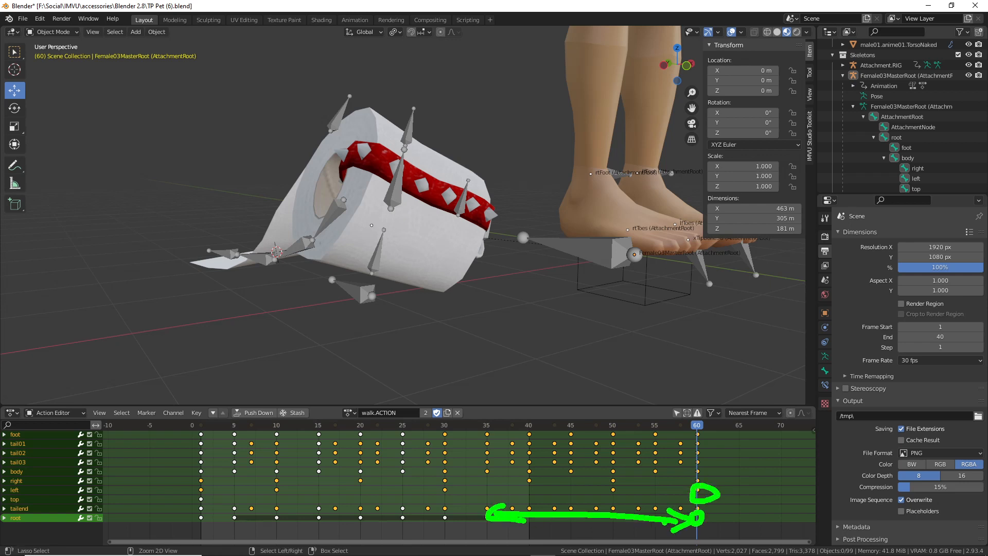
pyautogui.press('Escape')
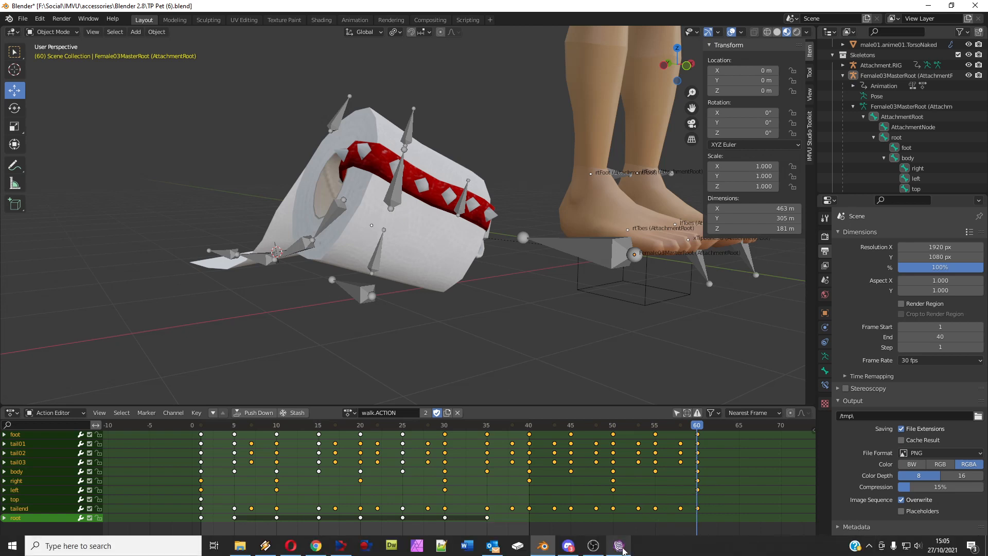
# Switch to IMVU Studio and test the sneeze trigger on the toilet-roll pet
pyautogui.click(619, 549)
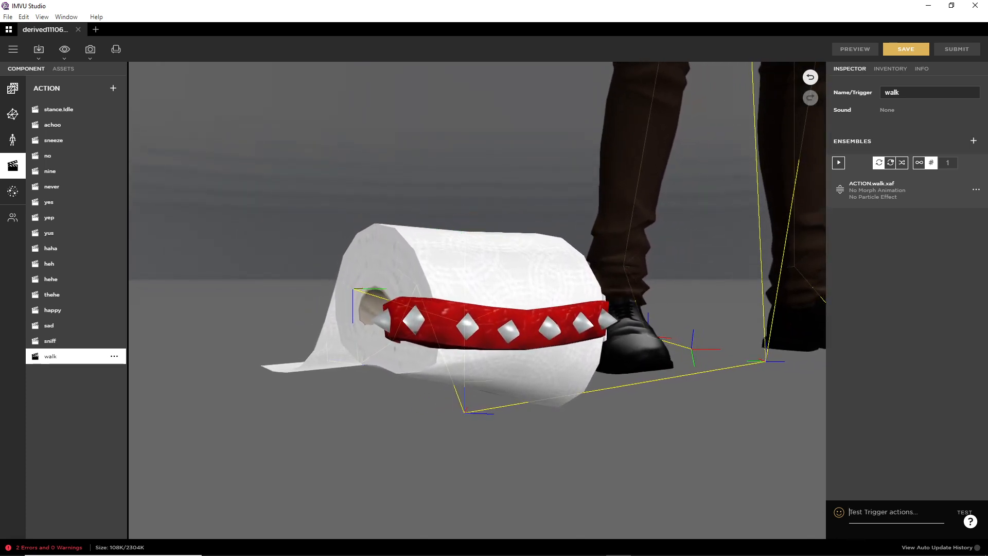
pyautogui.write('sneeze')
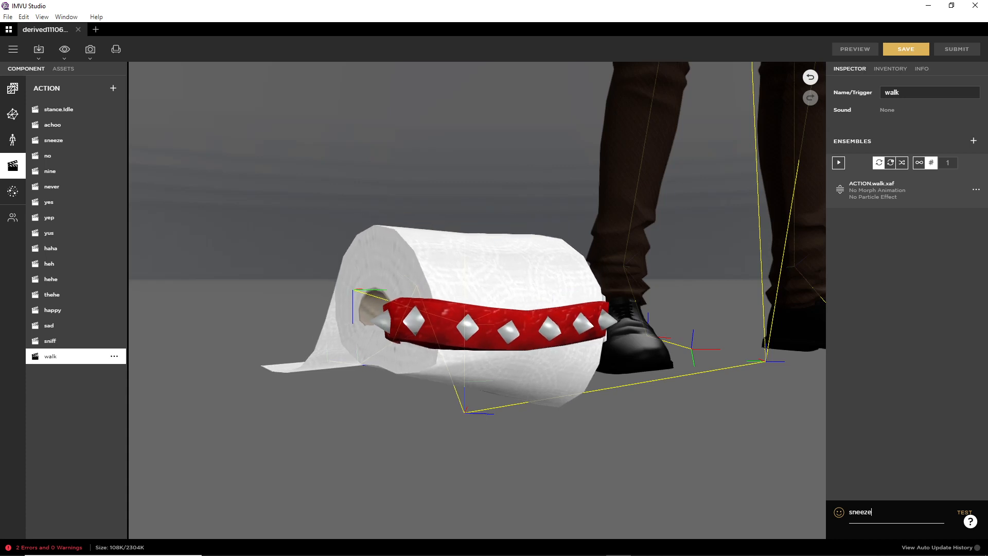
pyautogui.press('Return')
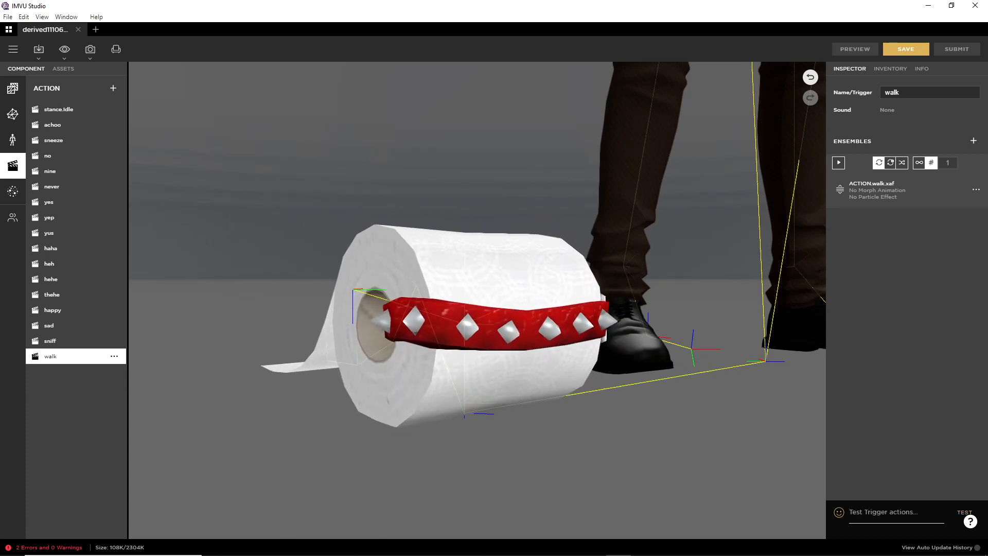
# Switch to Blender, load achoo.ACTION, compare its poses at frames 1 and 59, and select the pet's armature
pyautogui.moveTo(575, 542)
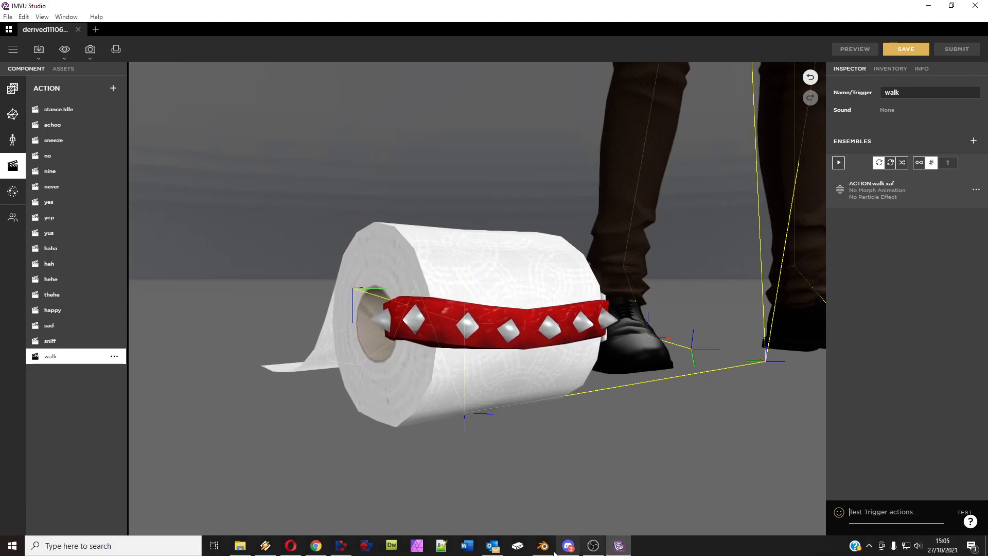
pyautogui.click(543, 547)
pyautogui.click(349, 413)
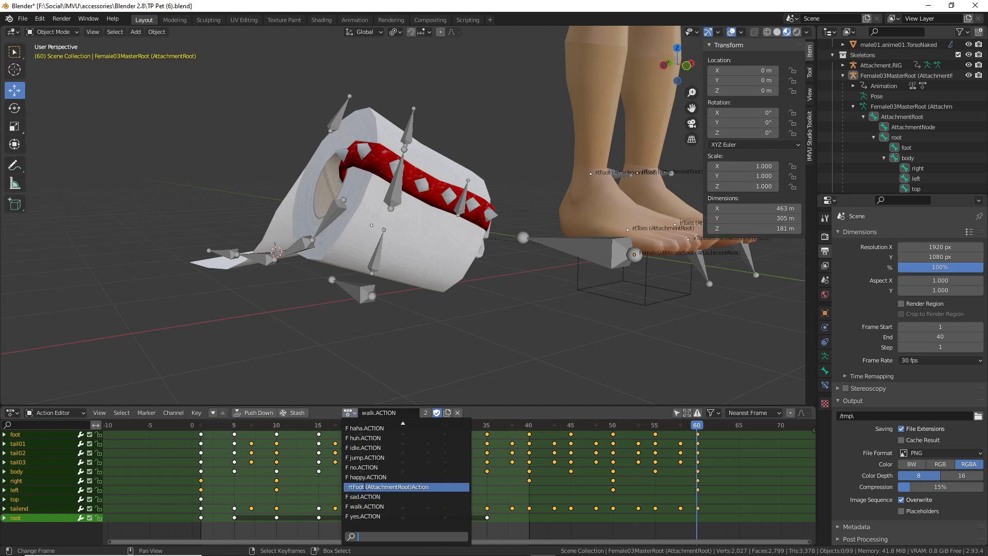
pyautogui.scroll(2, 364, 477)
pyautogui.click(363, 429)
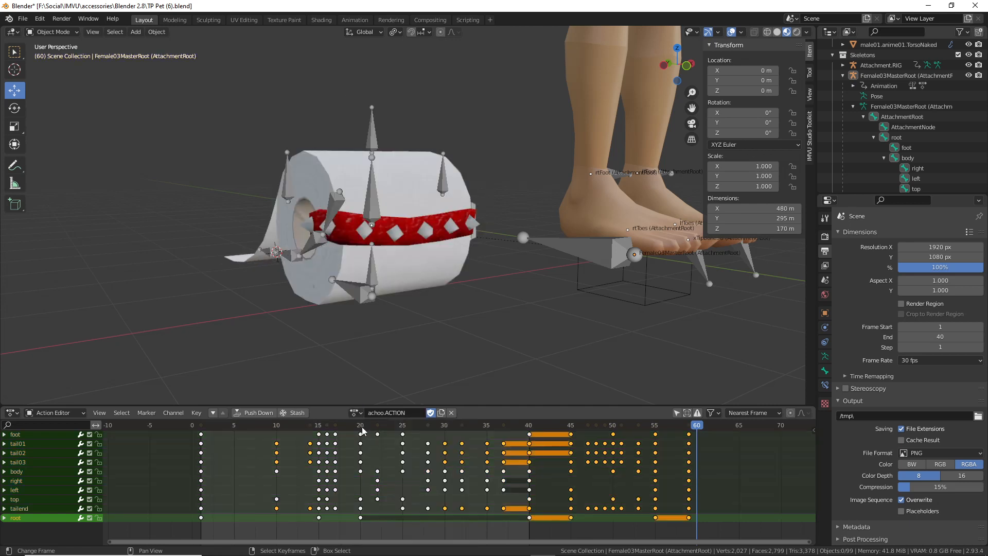
pyautogui.moveTo(698, 430); pyautogui.dragTo(201, 443)
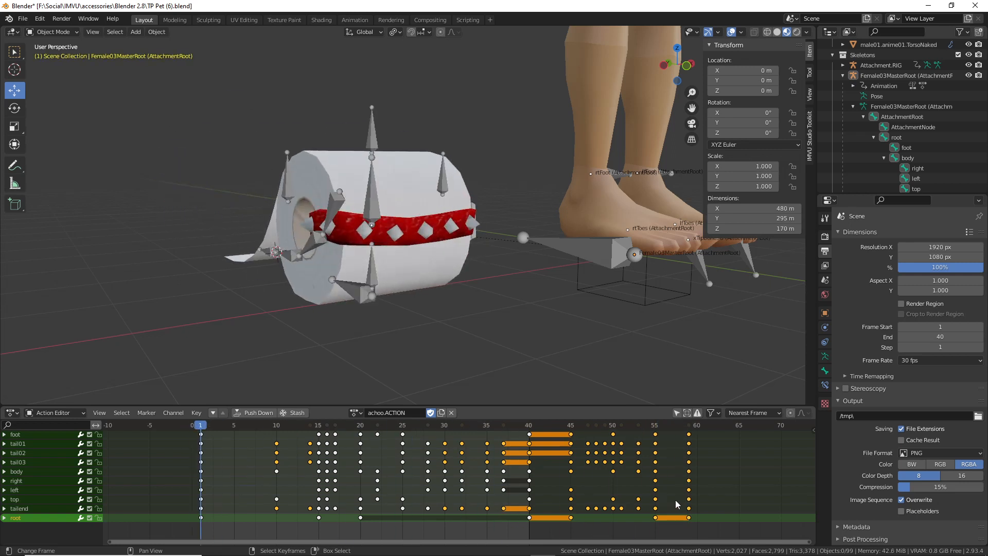
pyautogui.click(690, 436)
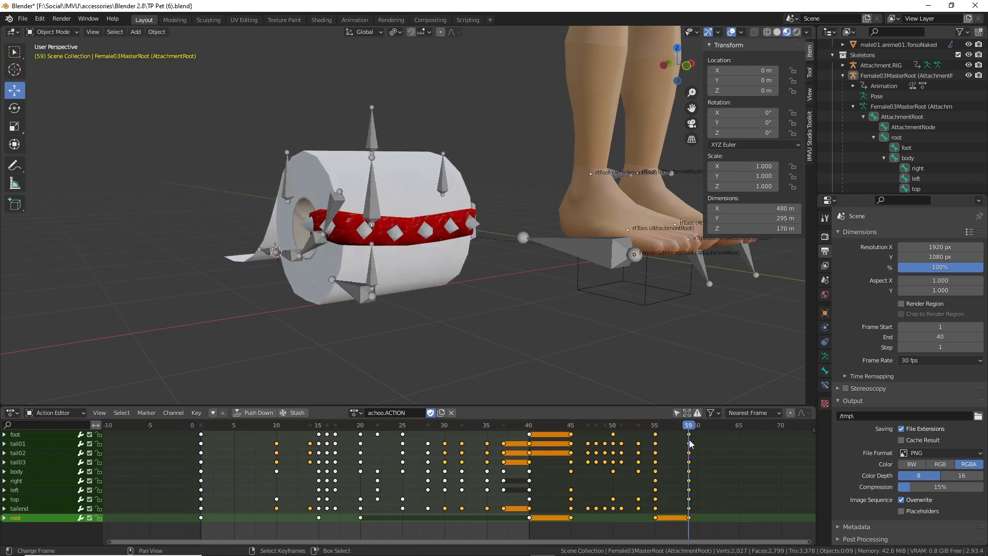
pyautogui.moveTo(690, 428); pyautogui.dragTo(690, 452)
pyautogui.click(372, 138)
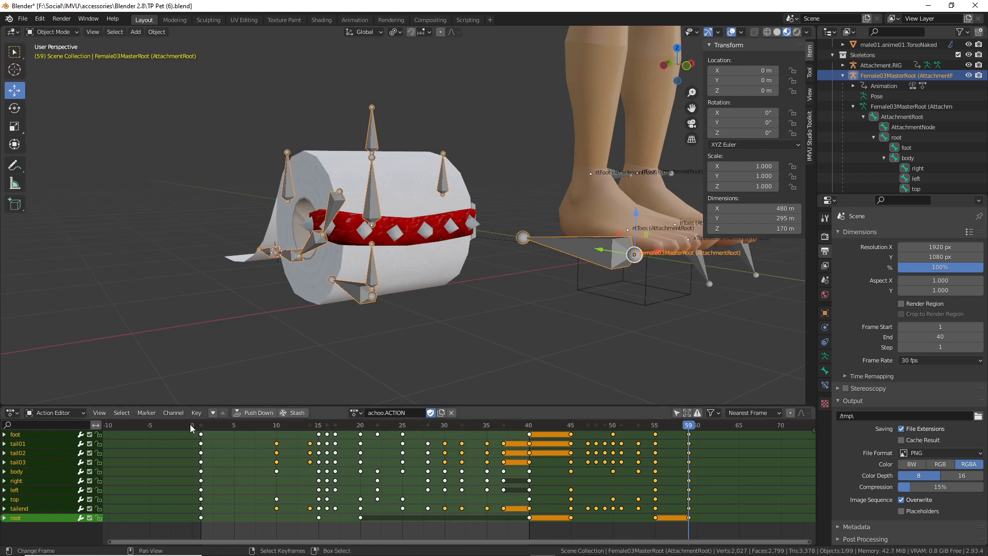
# Examine the root channel's keyframes between frames 1 and 59 of achoo.ACTION, dismissing the mail notification
pyautogui.moveTo(203, 429); pyautogui.dragTo(688, 446)
pyautogui.moveTo(406, 515); pyautogui.dragTo(430, 512)
pyautogui.moveTo(212, 518); pyautogui.dragTo(325, 521)
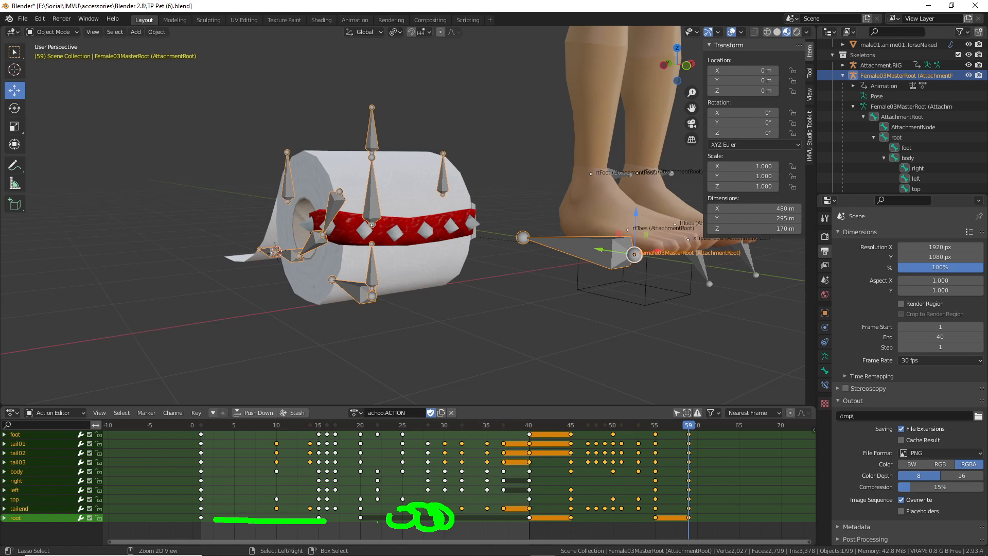
pyautogui.moveTo(466, 520); pyautogui.dragTo(516, 520)
pyautogui.moveTo(581, 520); pyautogui.dragTo(621, 520)
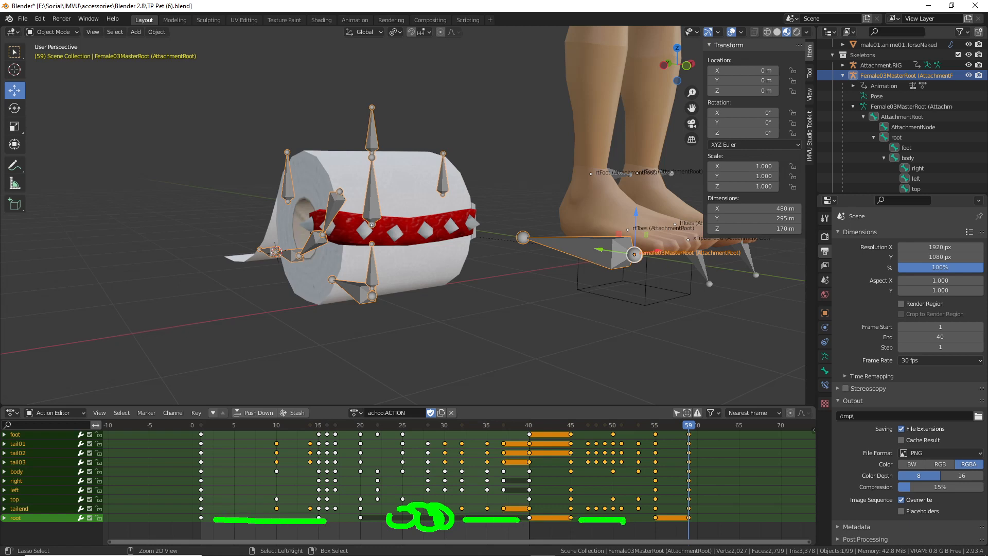
pyautogui.press('Escape')
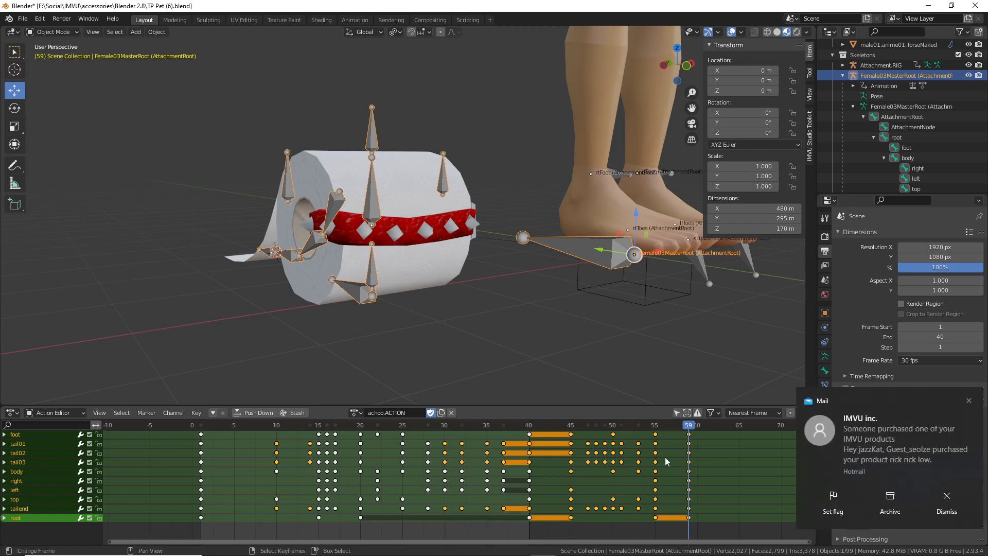
pyautogui.click(969, 402)
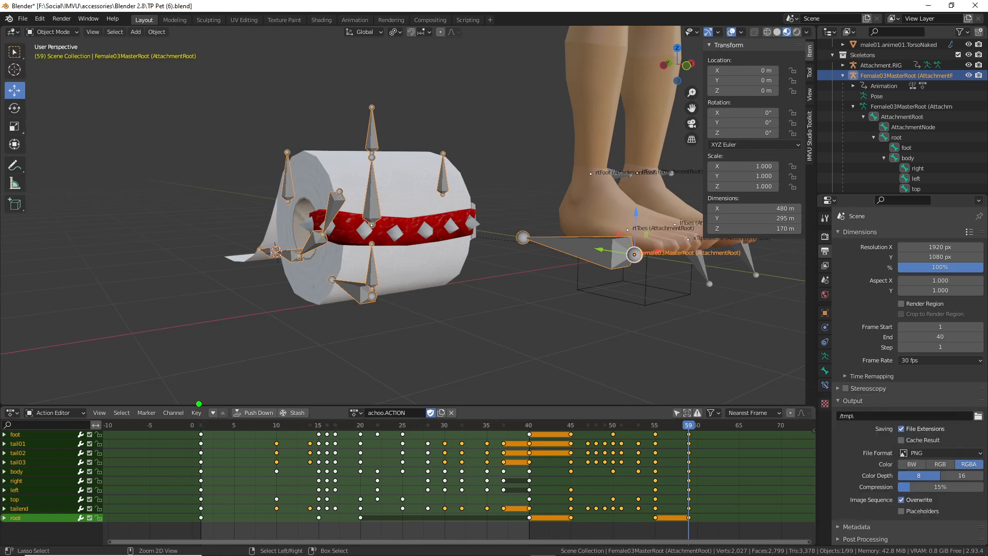
pyautogui.moveTo(199, 403); pyautogui.dragTo(200, 428)
pyautogui.moveTo(688, 400); pyautogui.dragTo(688, 427)
pyautogui.moveTo(198, 369); pyautogui.dragTo(199, 392)
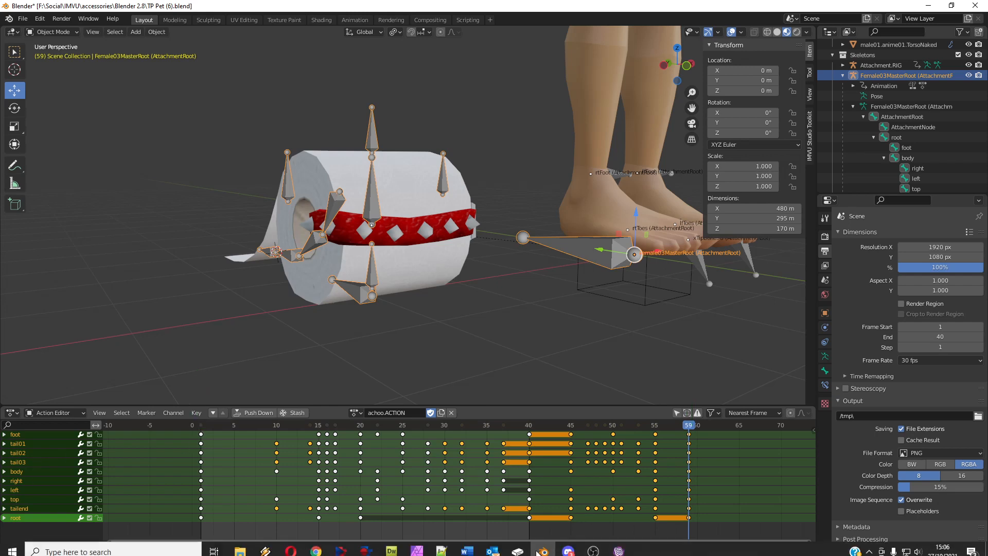
# Switch to IMVU Studio, create a new action, and browse the skeletal animation assets available for a new ensemble
pyautogui.click(618, 546)
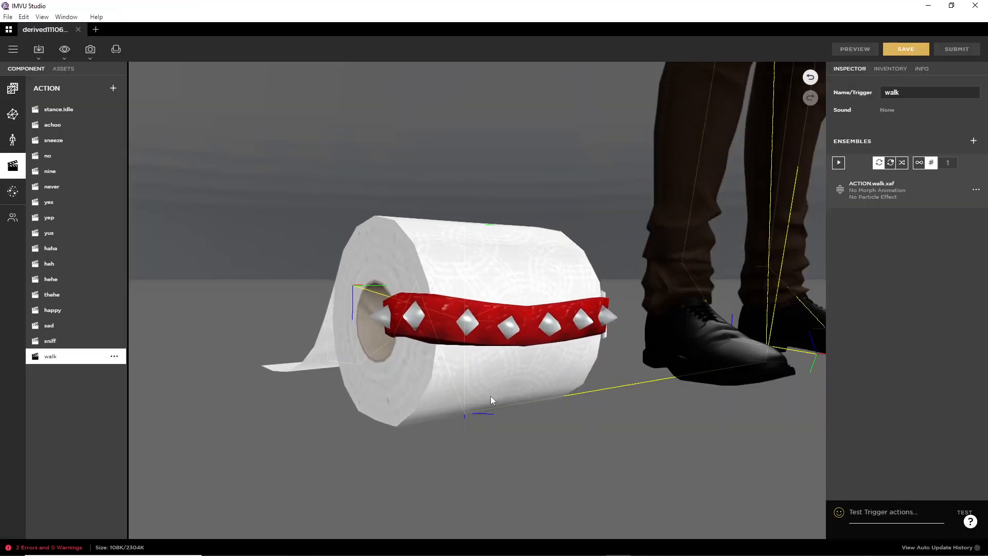
pyautogui.click(113, 89)
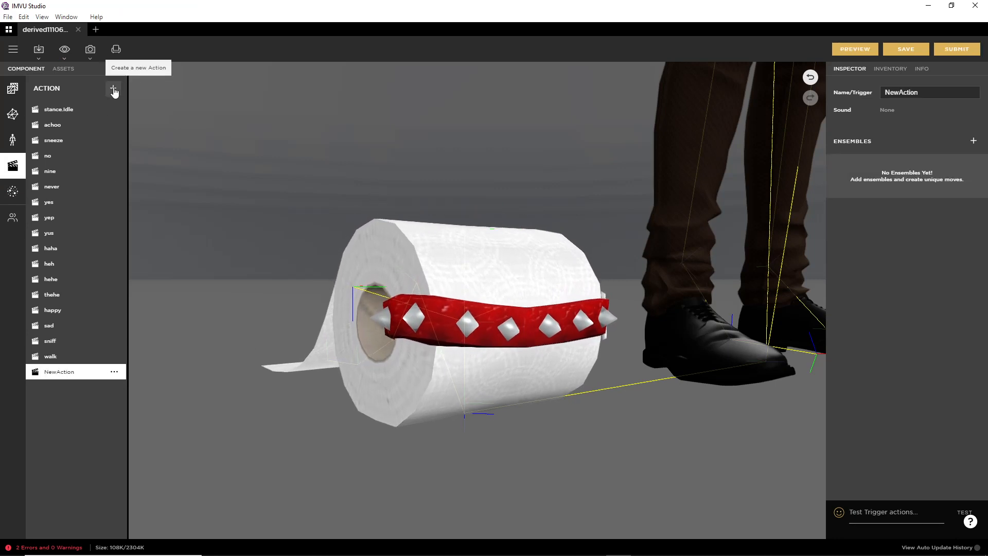
pyautogui.click(972, 144)
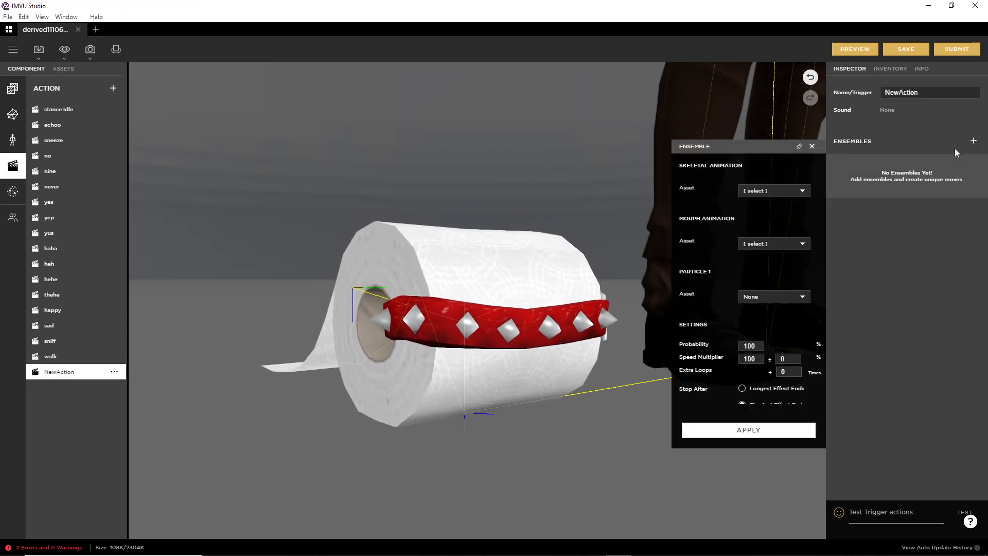
pyautogui.click(797, 190)
pyautogui.scroll(-1, 785, 225)
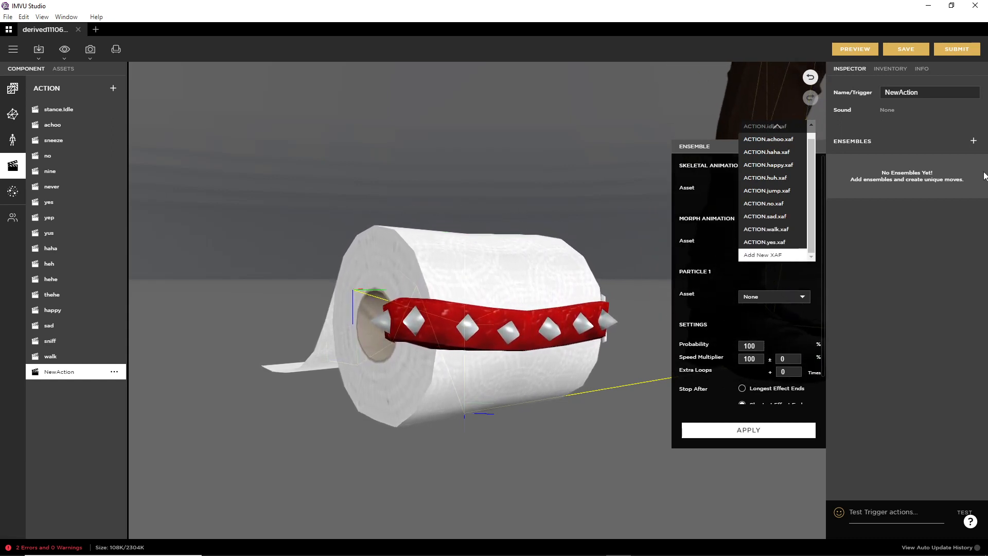
pyautogui.click(913, 271)
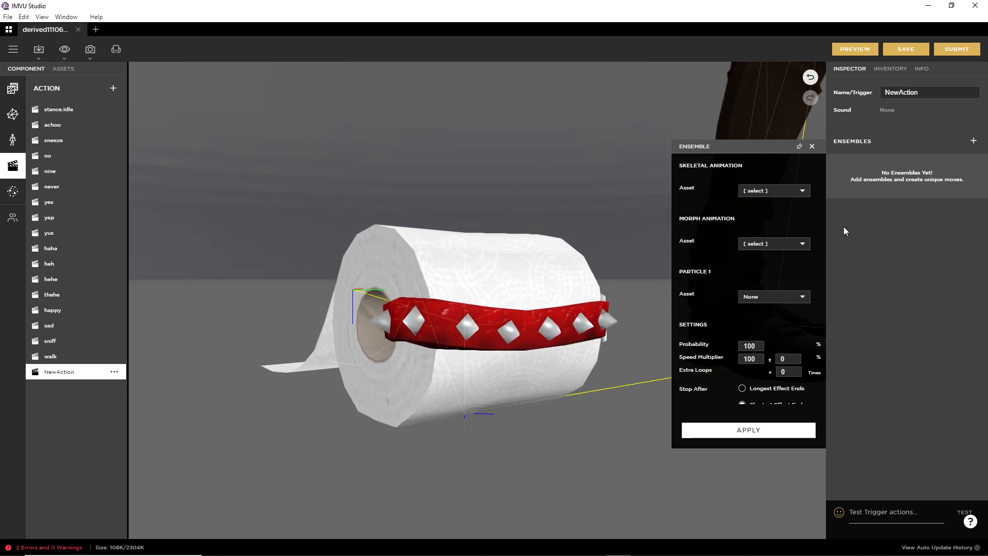
# Discard the unfinished ensemble, remove the new action, and reselect the walk action
pyautogui.click(812, 147)
pyautogui.click(114, 372)
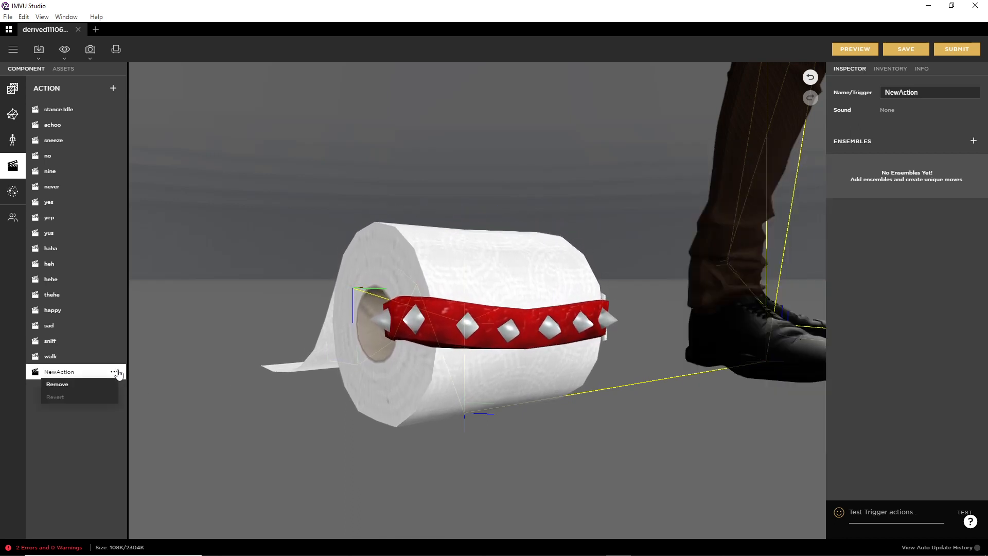
pyautogui.click(82, 391)
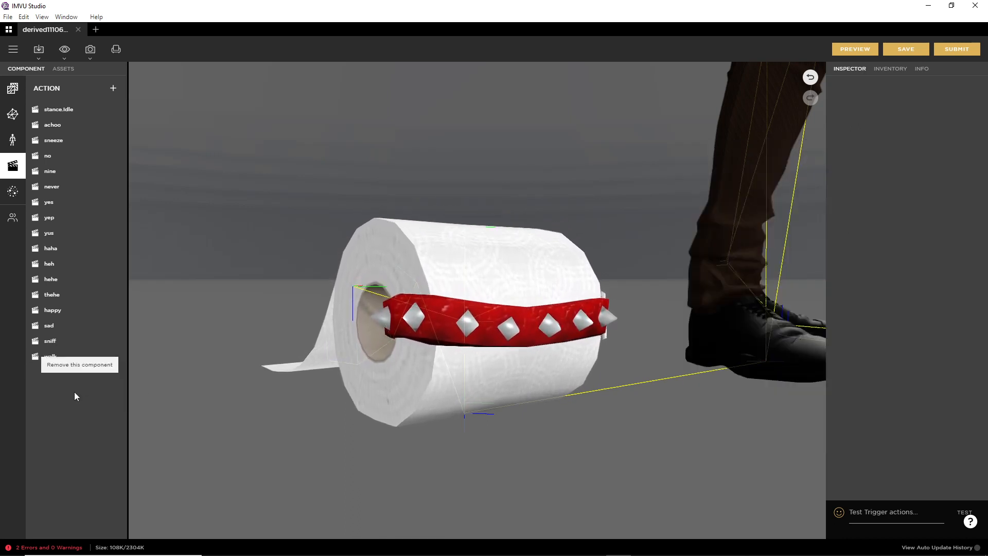
pyautogui.click(34, 360)
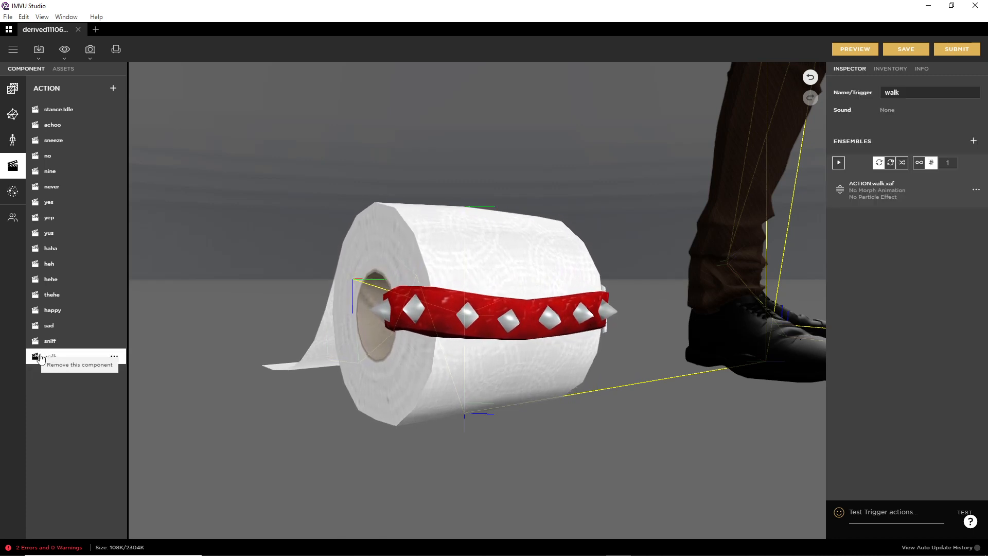
# Save the pet project as a new product named TP Monster (2)
pyautogui.click(13, 49)
pyautogui.moveTo(51, 70)
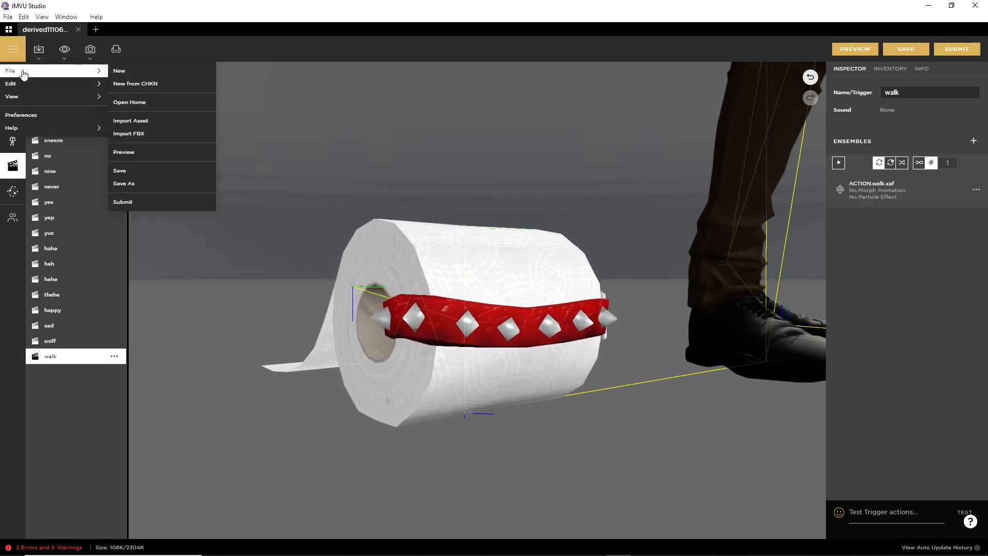
pyautogui.click(142, 183)
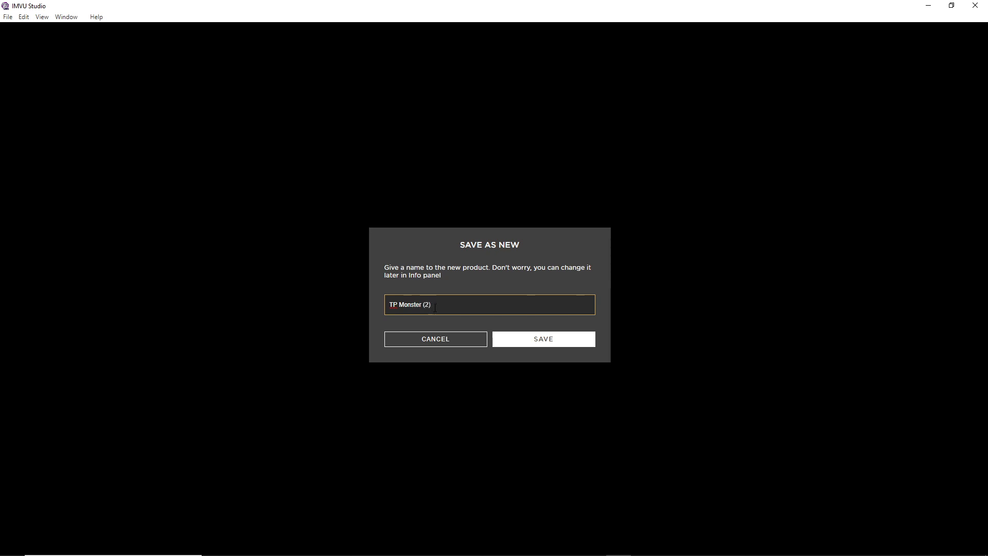
pyautogui.click(554, 338)
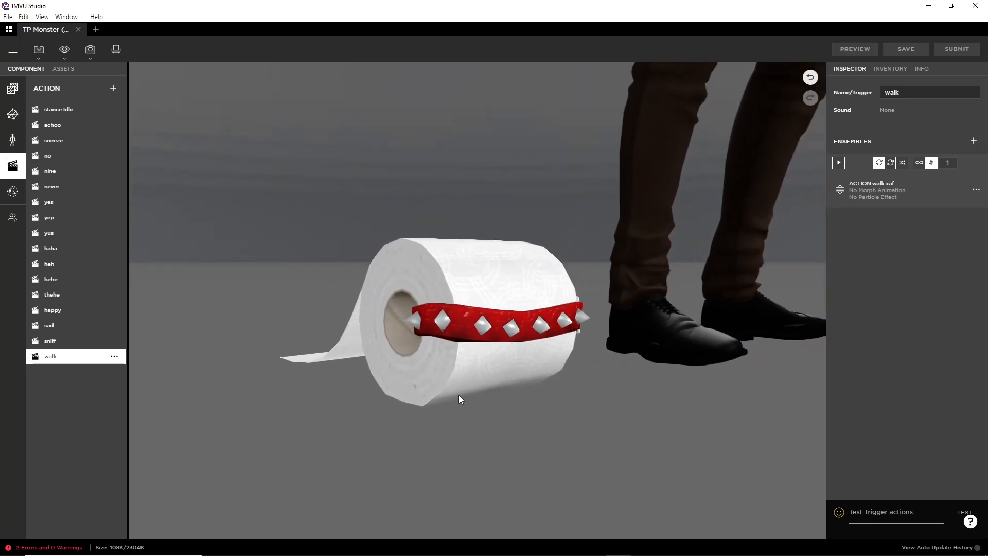
# Test the walk trigger and the sneeze trigger in the saved product
pyautogui.click(874, 512)
pyautogui.write('walk')
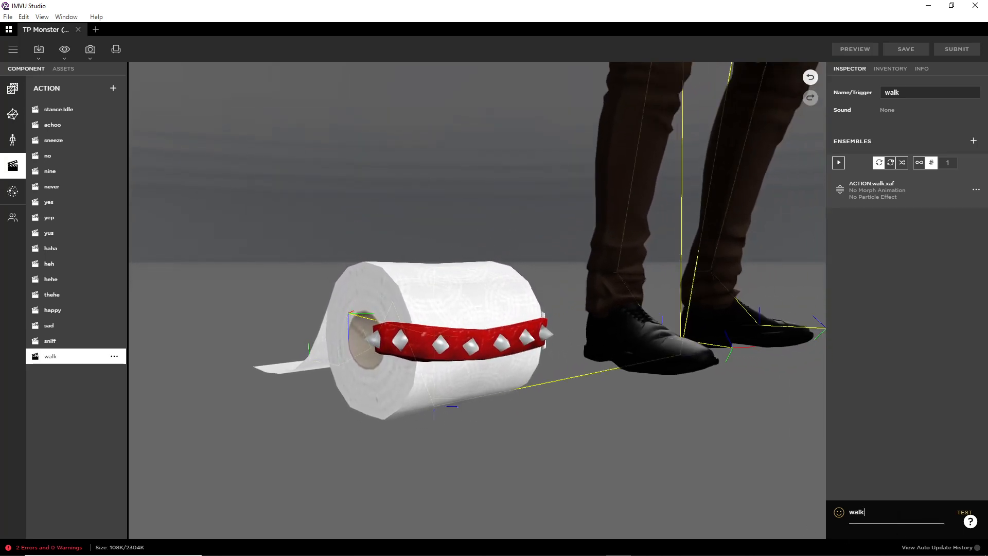
pyautogui.press('Return')
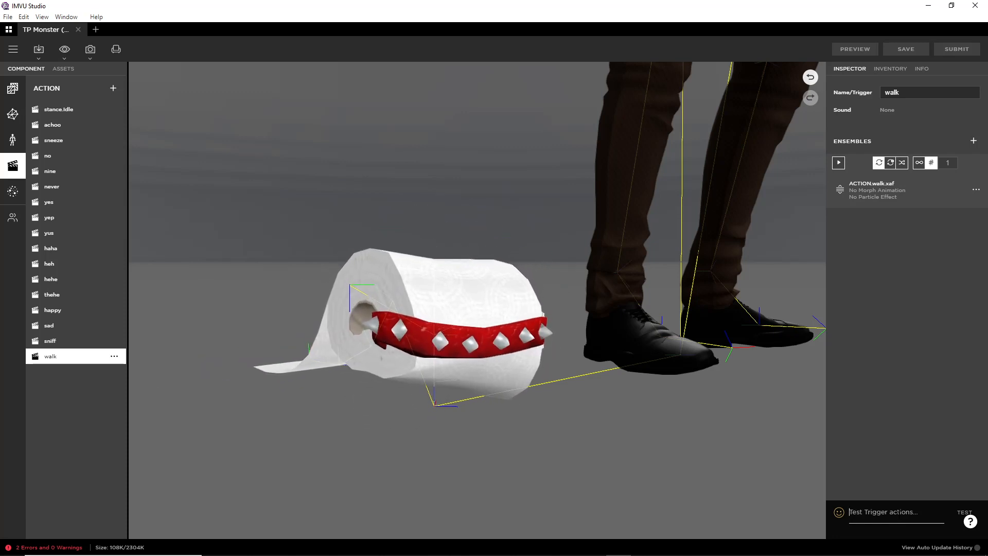
pyautogui.write('neeze')
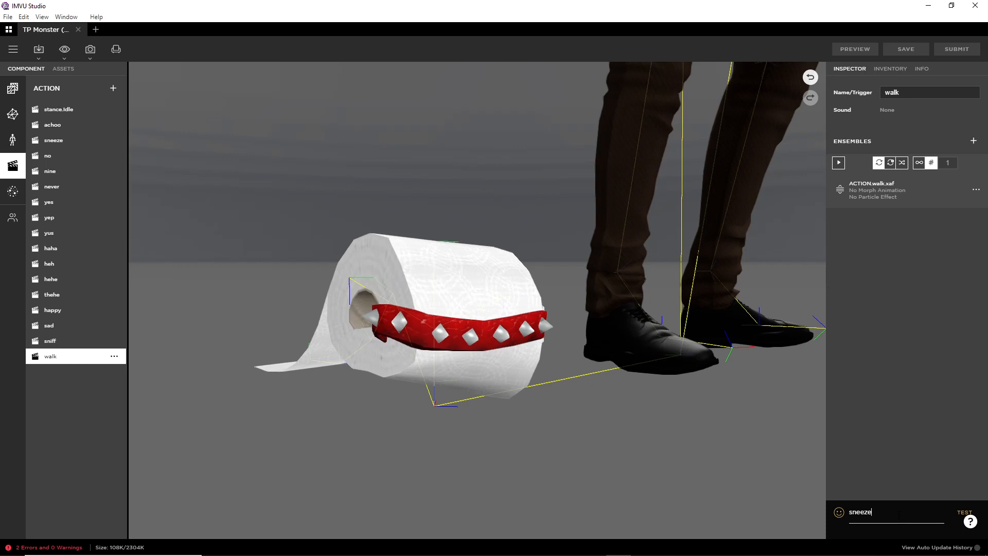
pyautogui.press('Return')
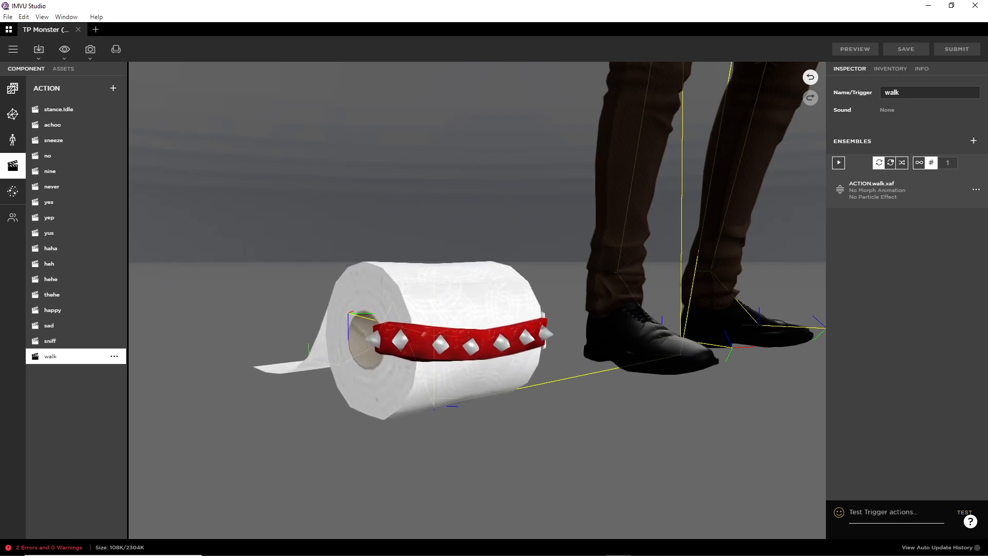
# Test the achoo trigger and the happy trigger on the pet
pyautogui.write('achoo')
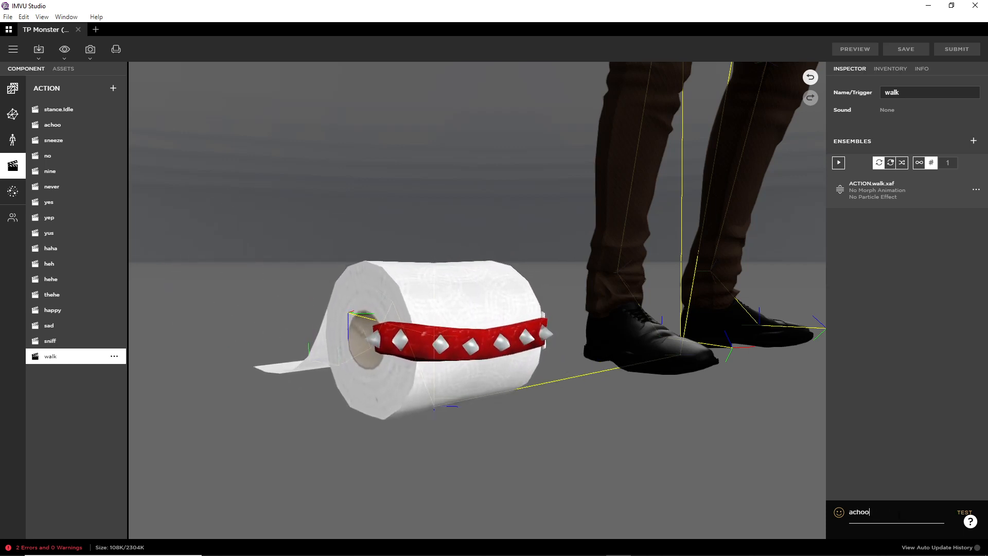
pyautogui.press('Return')
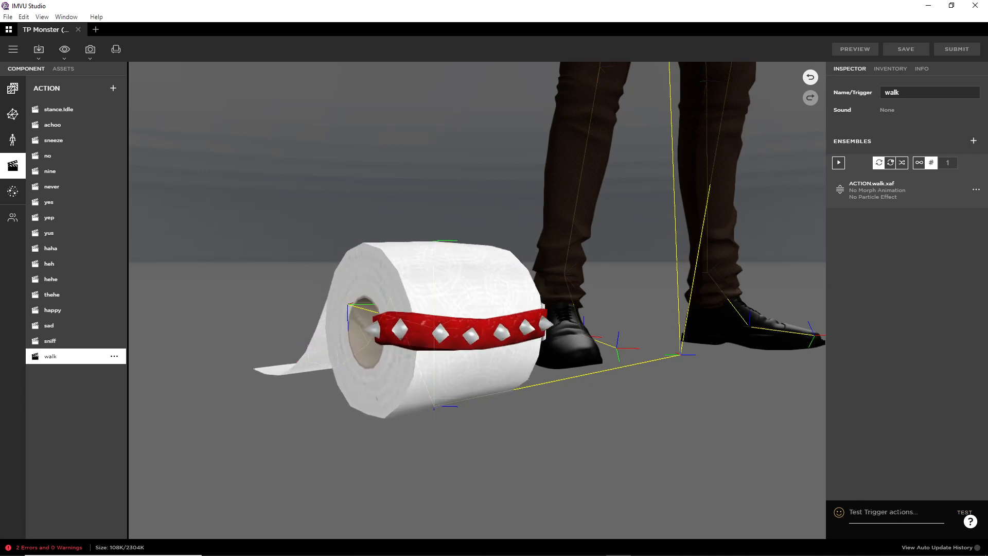
pyautogui.write('hah')
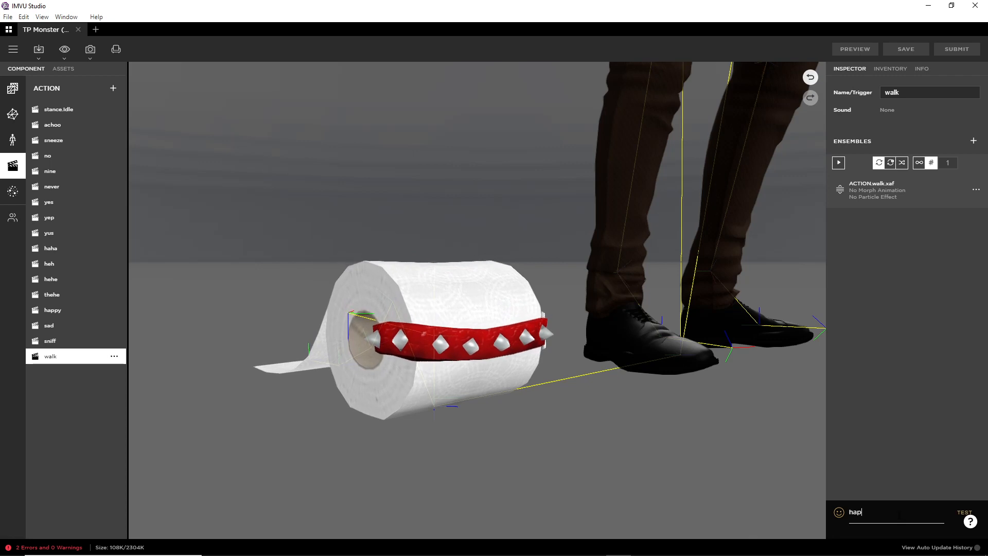
pyautogui.write('py')
pyautogui.press('Return')
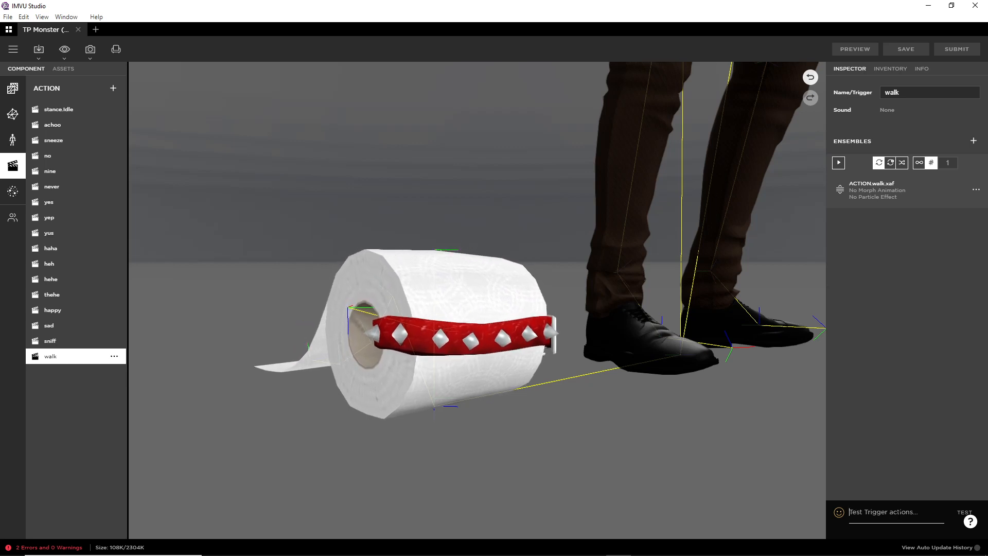
# Test the walk trigger on the pet and watch its movement around the avatar's feet
pyautogui.write('walk')
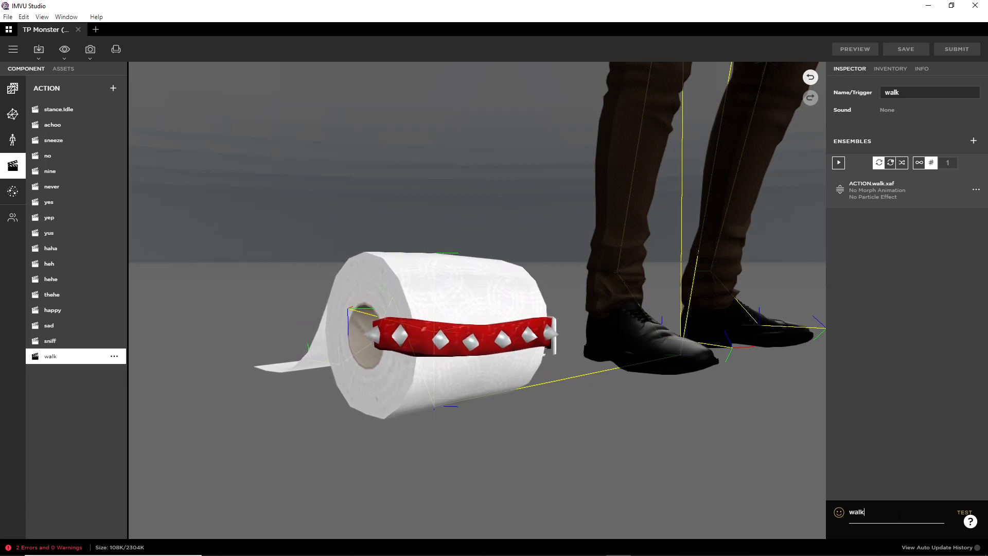
pyautogui.press('Return')
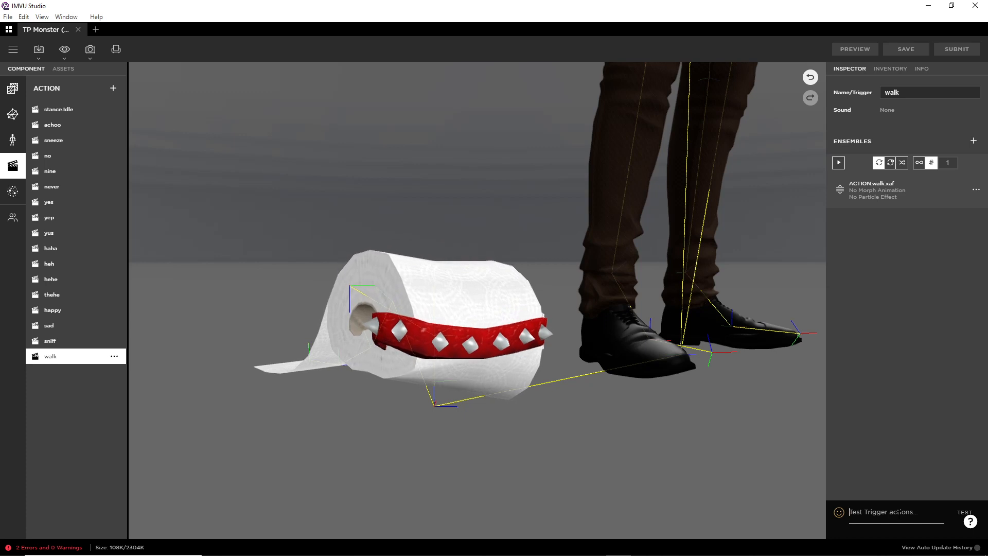
pyautogui.moveTo(437, 421); pyautogui.dragTo(472, 423)
pyautogui.moveTo(463, 268); pyautogui.dragTo(446, 281, button='right')
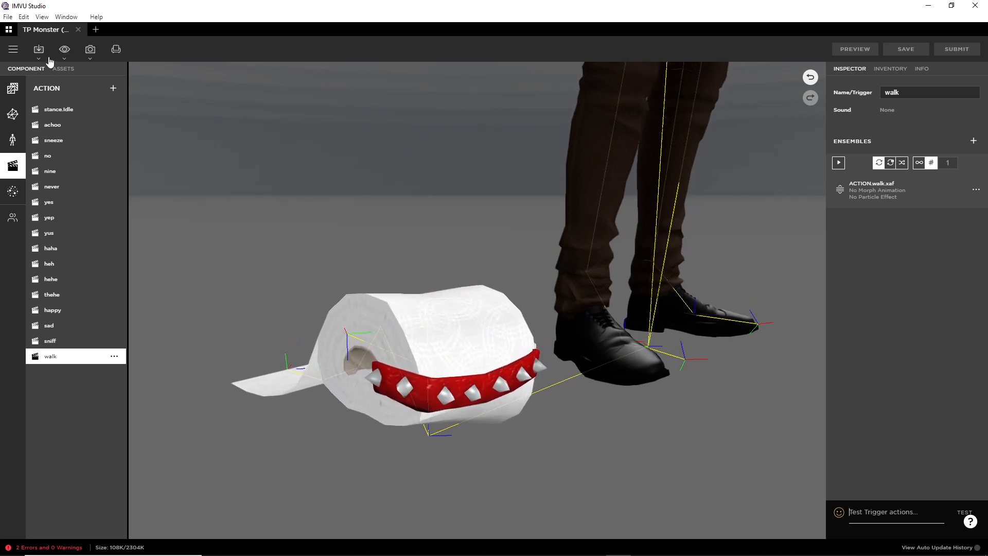
# Save the pet project with its walk action
pyautogui.click(13, 49)
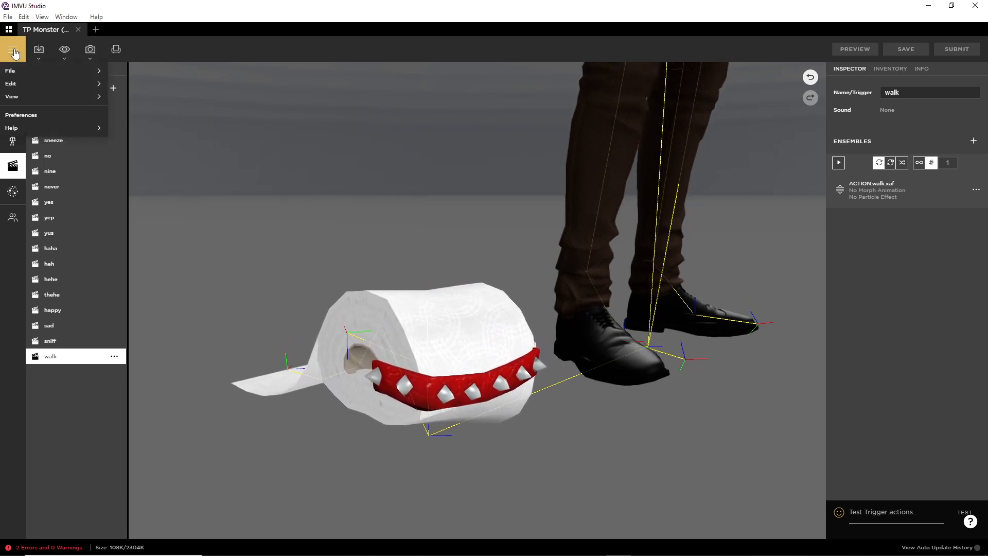
pyautogui.moveTo(59, 75)
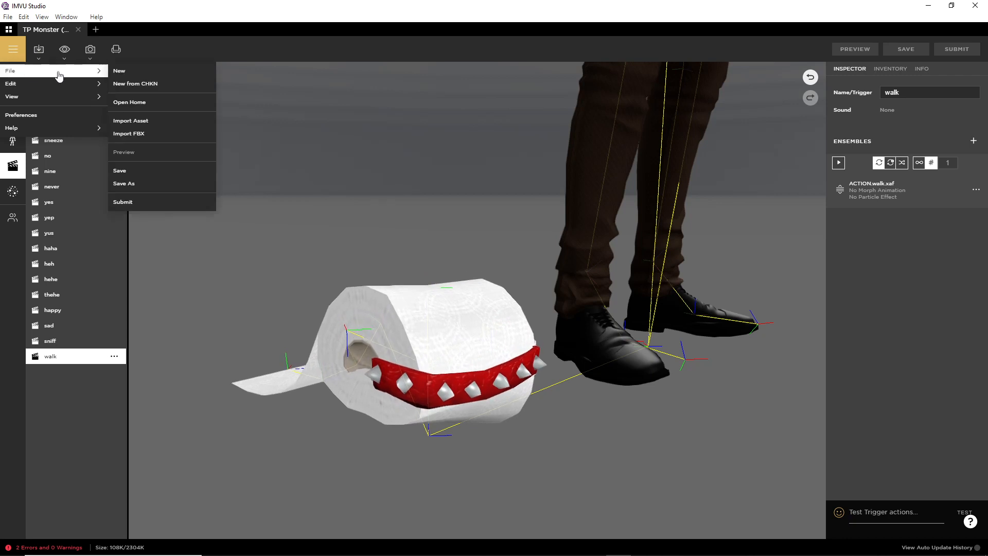
pyautogui.click(132, 171)
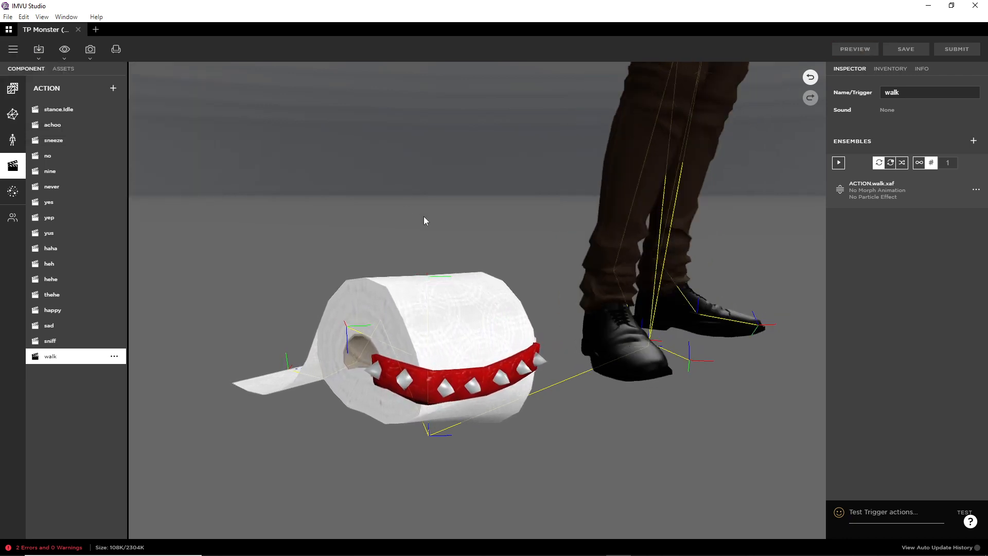
# View the reference inventory and the product's submission info, and return to the walk action's properties
pyautogui.click(890, 68)
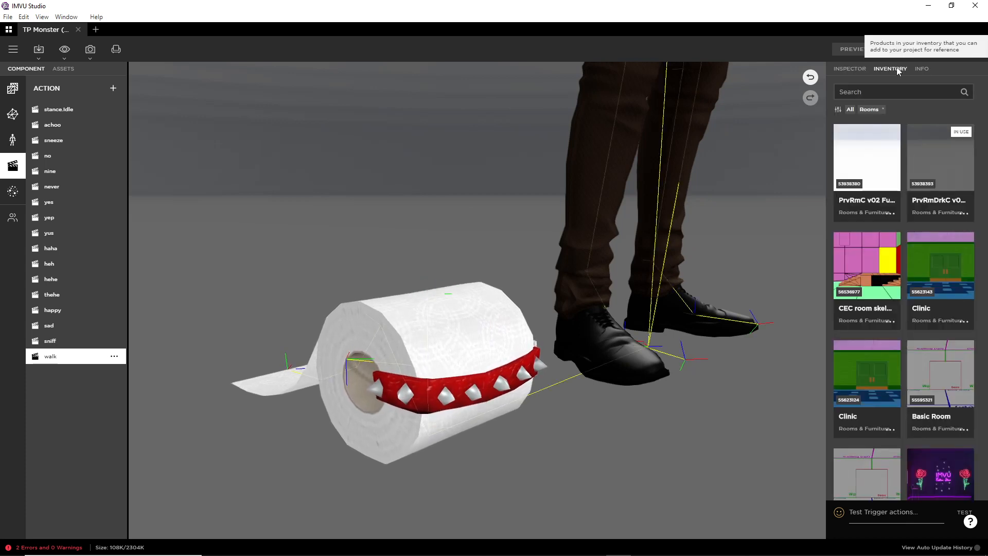
pyautogui.click(921, 68)
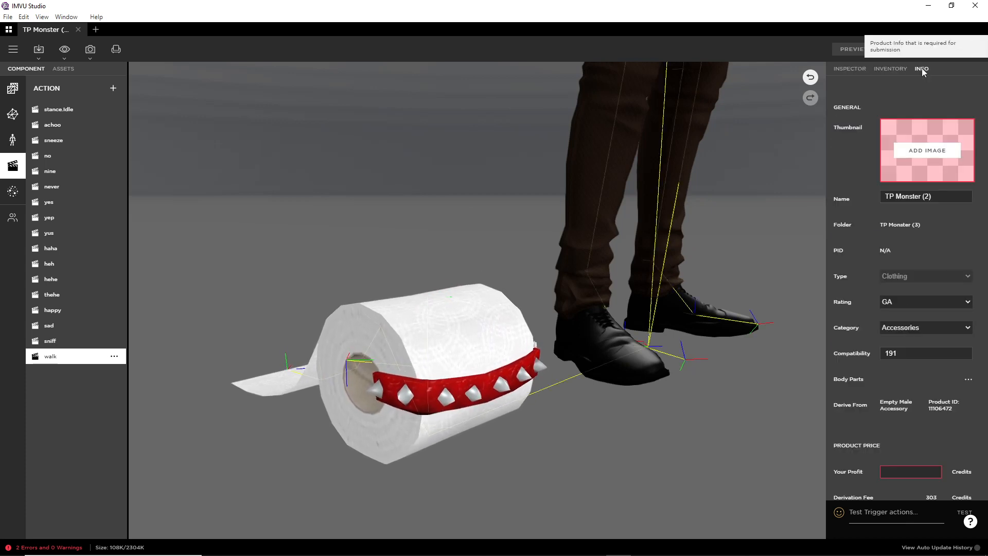
pyautogui.click(852, 68)
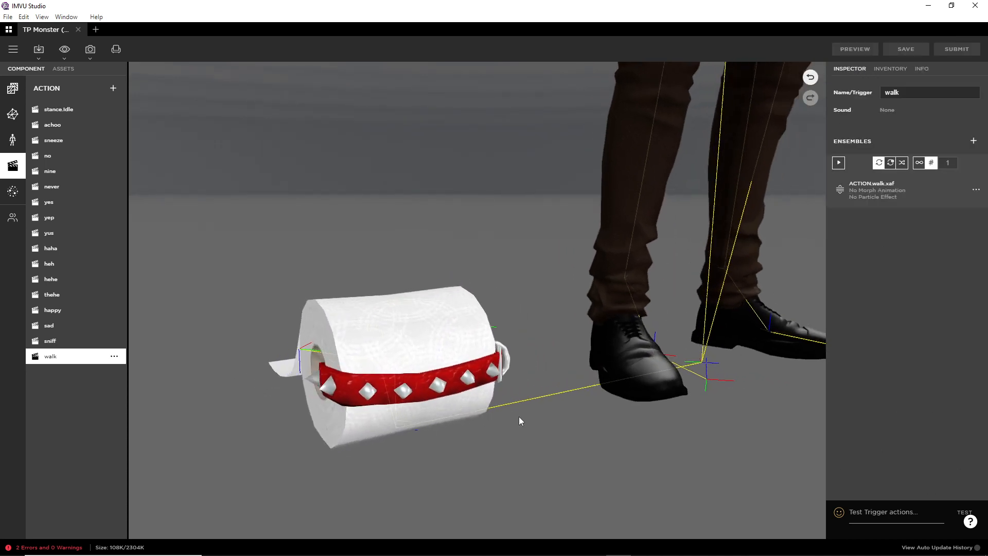
# Run the walk trigger again on the saved pet and check the motion from another angle
pyautogui.click(866, 512)
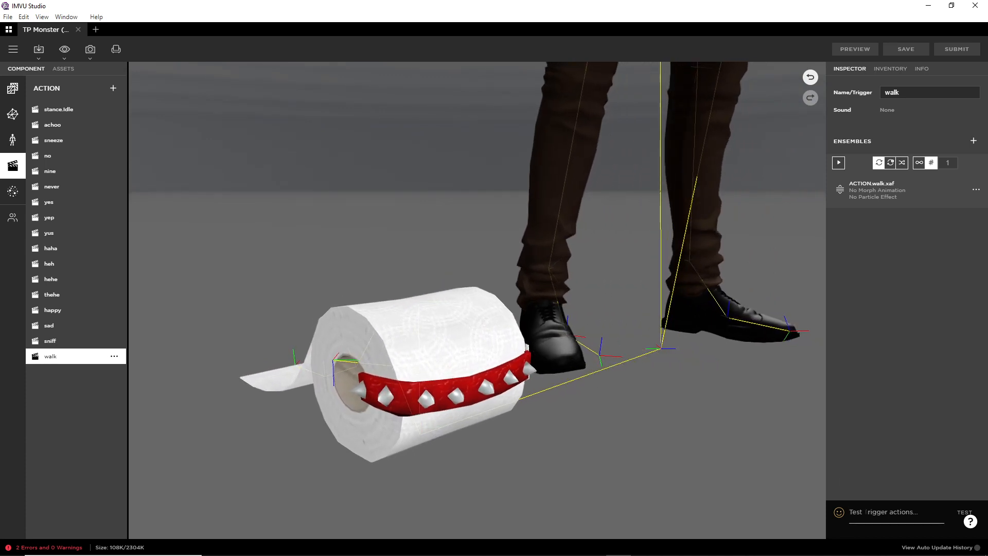
pyautogui.write('walk')
pyautogui.press('Return')
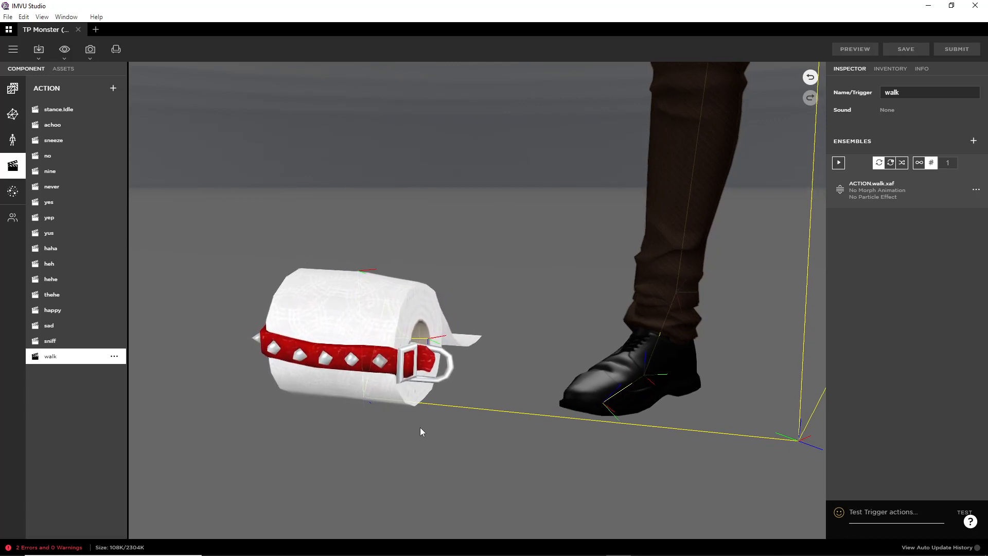
pyautogui.moveTo(420, 428); pyautogui.dragTo(484, 412)
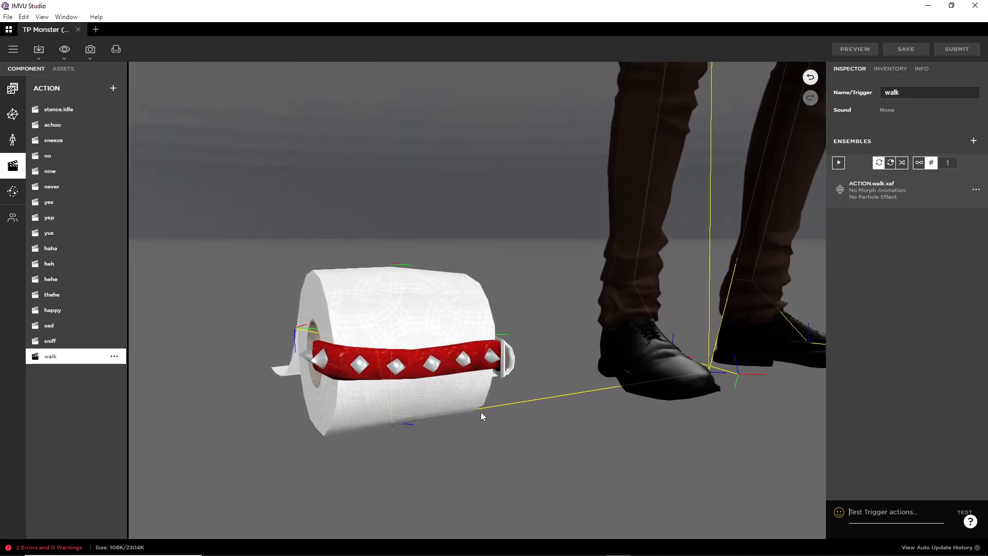
# Add a new action to the pet and name its trigger depressed
pyautogui.click(113, 89)
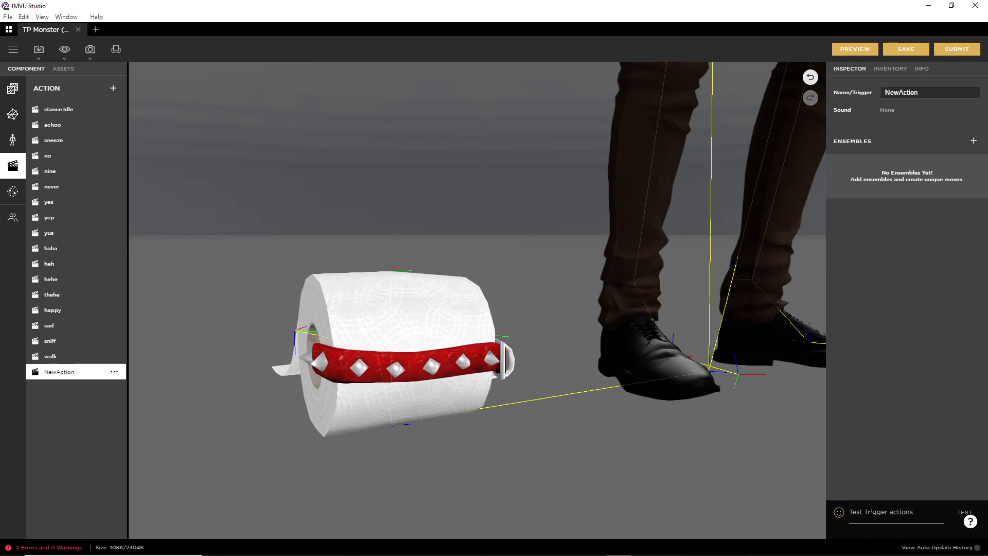
pyautogui.doubleClick(898, 92)
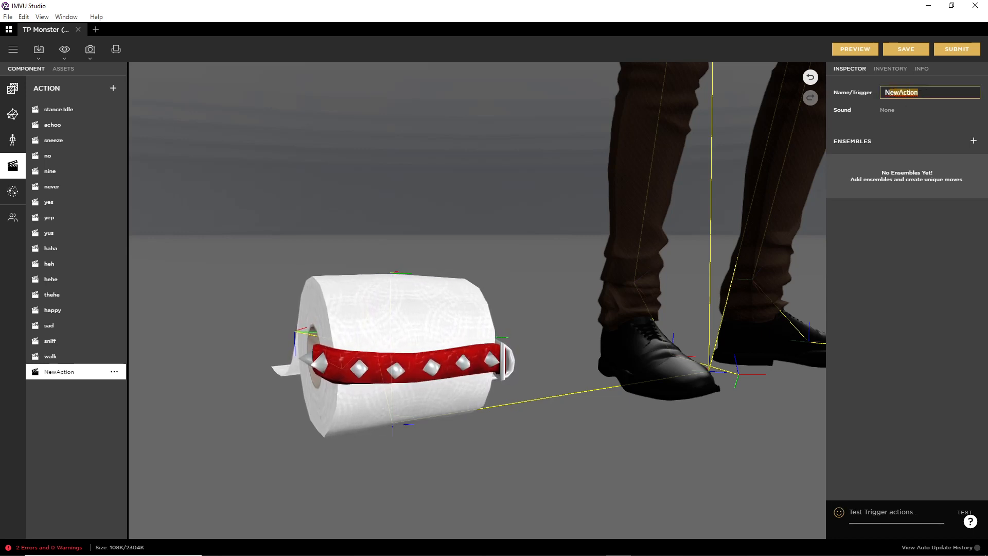
pyautogui.press('BackSpace')
pyautogui.write('d')
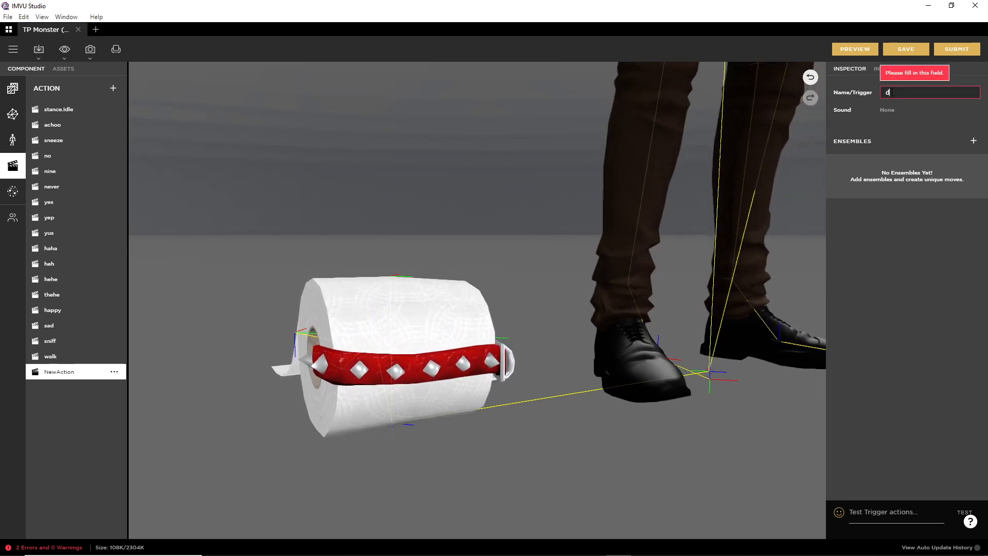
pyautogui.write('epressed')
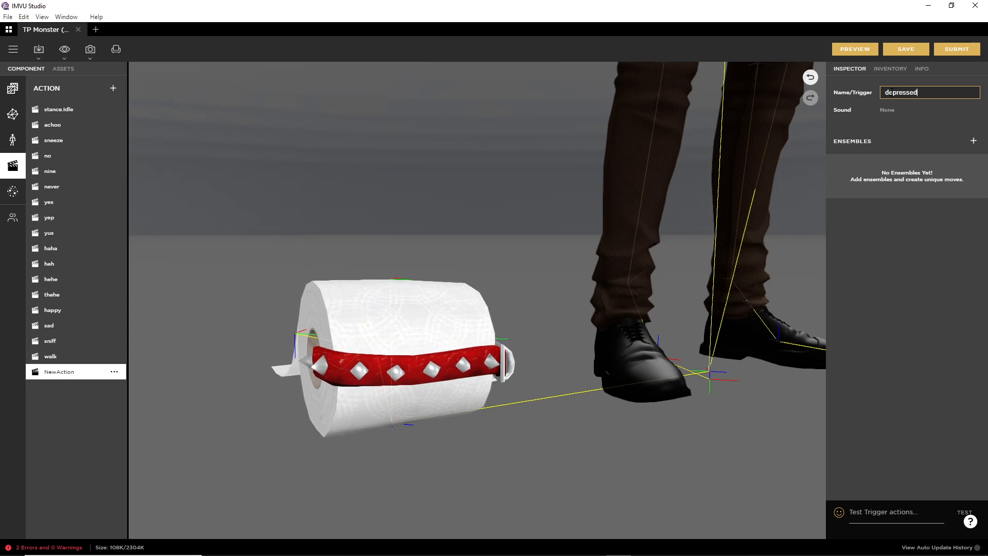
# Add an ensemble to the depressed action using the ACTION.sad.xaf skeletal animation with a loop count of 4
pyautogui.click(973, 141)
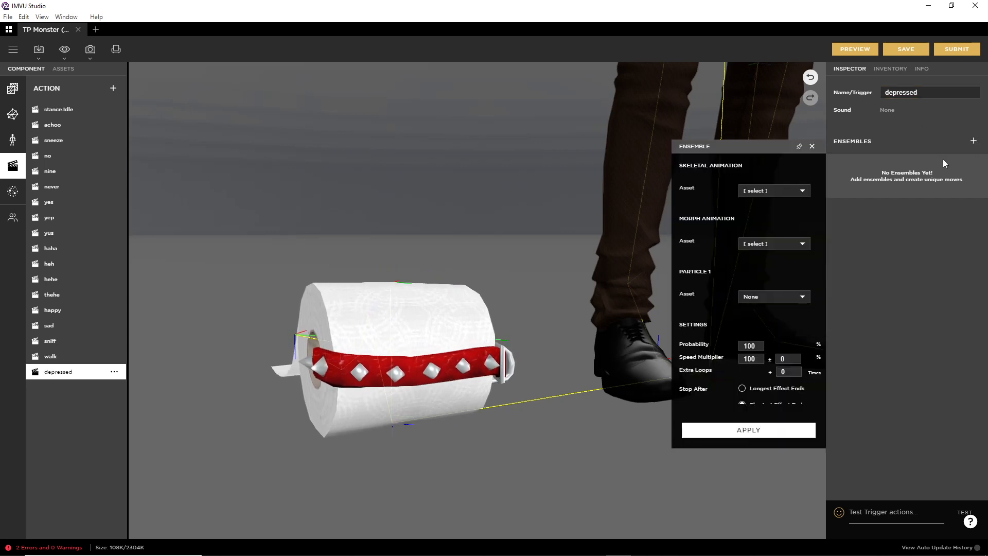
pyautogui.click(770, 189)
pyautogui.scroll(-1, 770, 191)
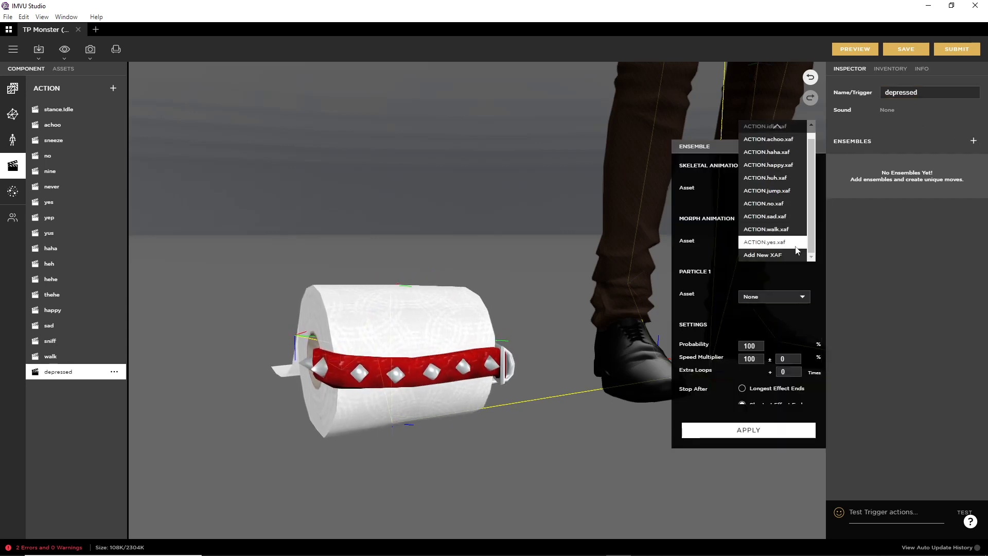
pyautogui.click(777, 215)
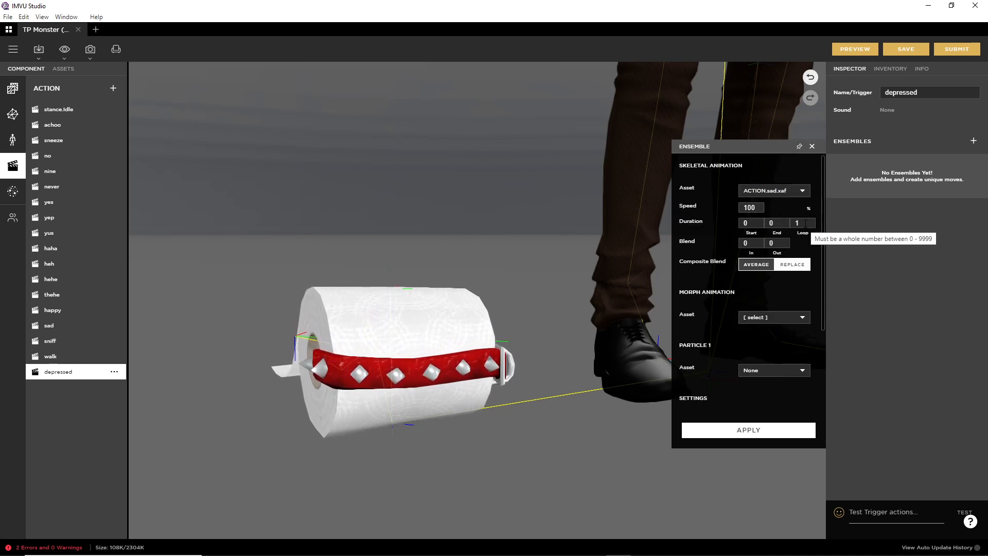
pyautogui.click(799, 223)
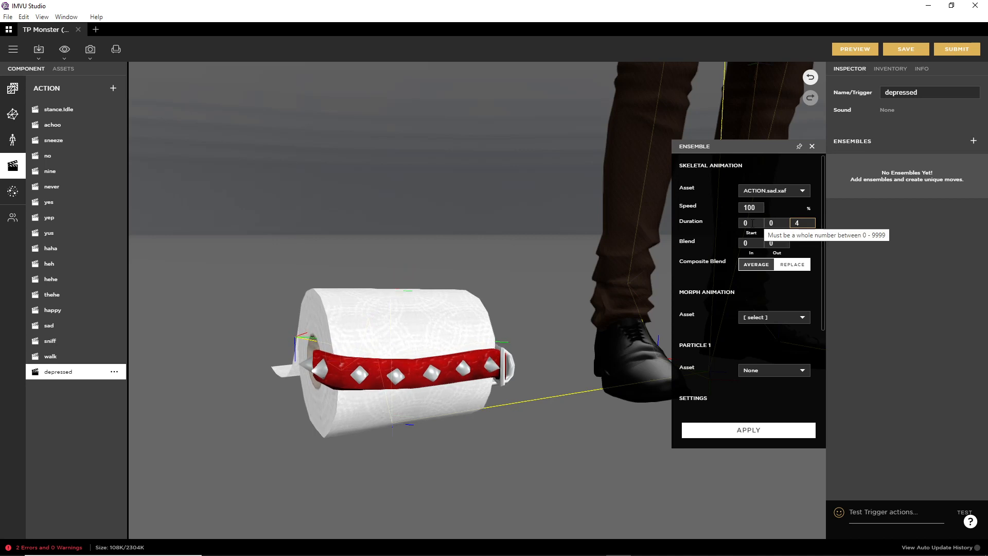
pyautogui.click(757, 431)
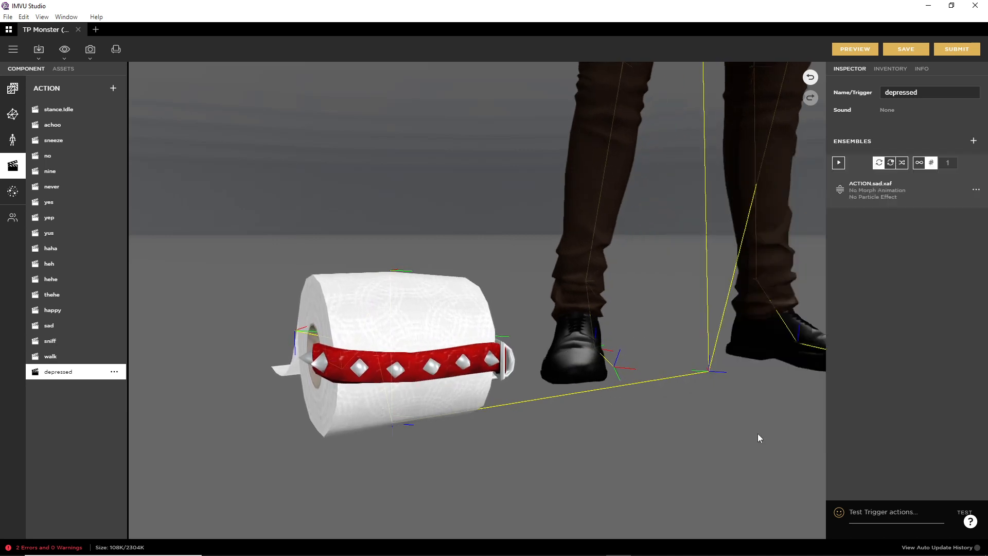
# Preview the updated product and test the depressed trigger on the pet
pyautogui.click(856, 49)
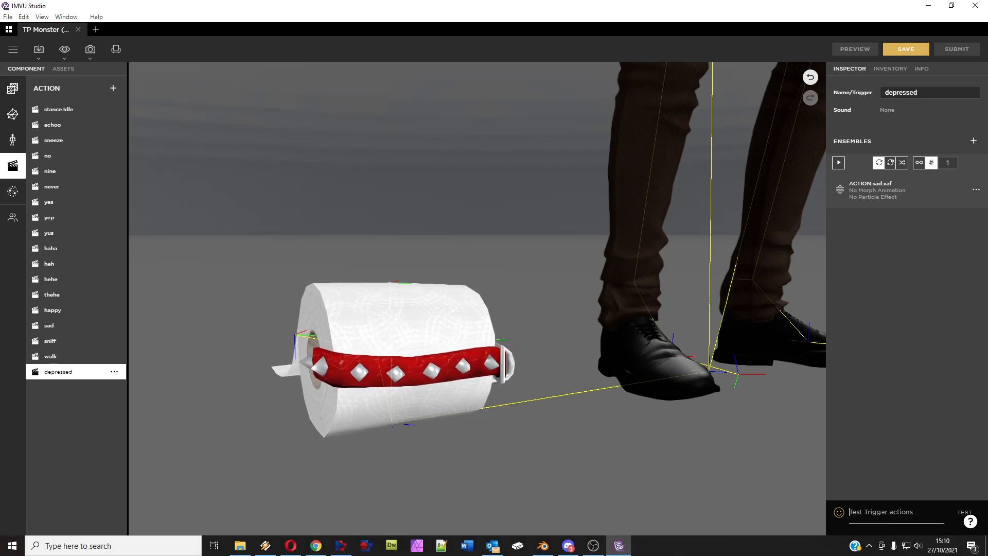
pyautogui.write('pressed')
pyautogui.press('Return')
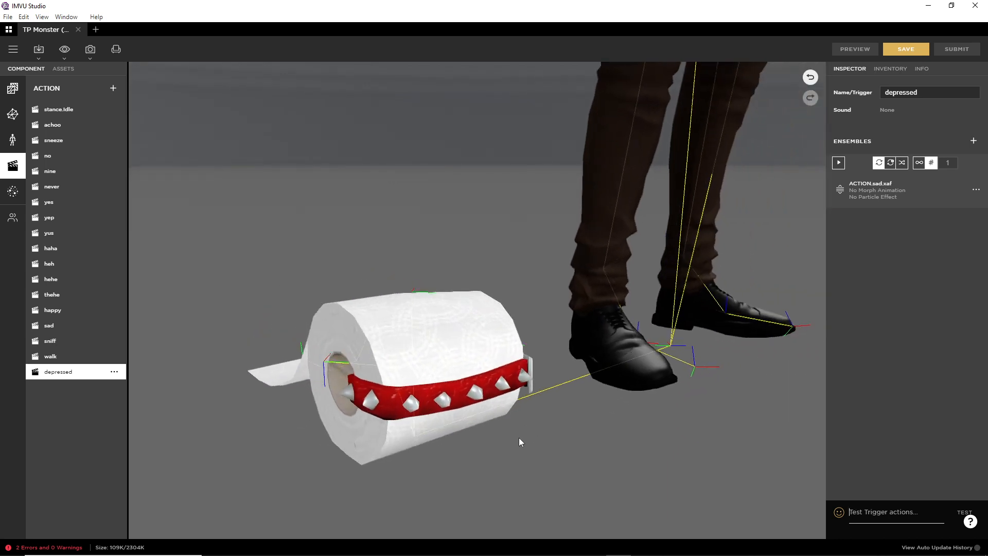
# Save the project with the new depressed action
pyautogui.click(13, 49)
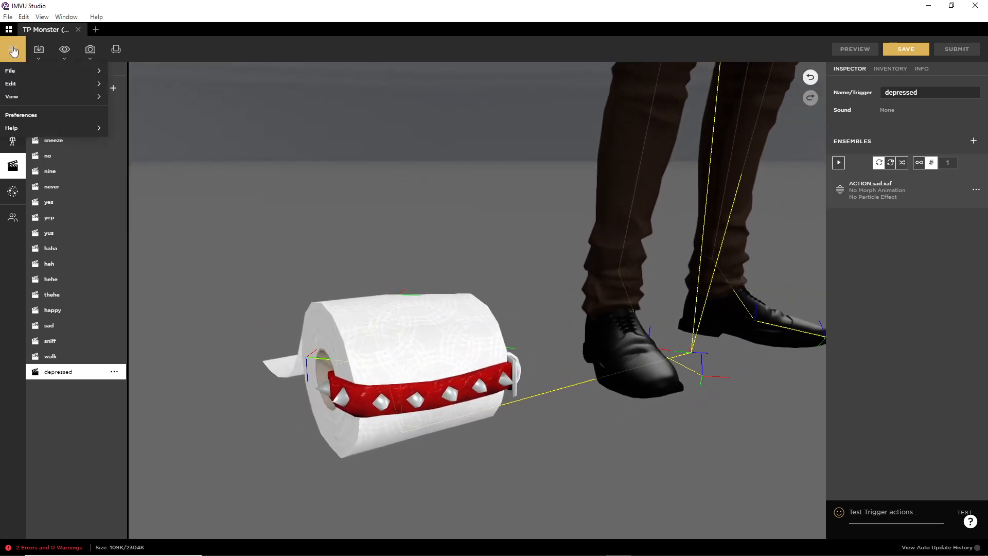
pyautogui.moveTo(31, 71)
pyautogui.click(139, 170)
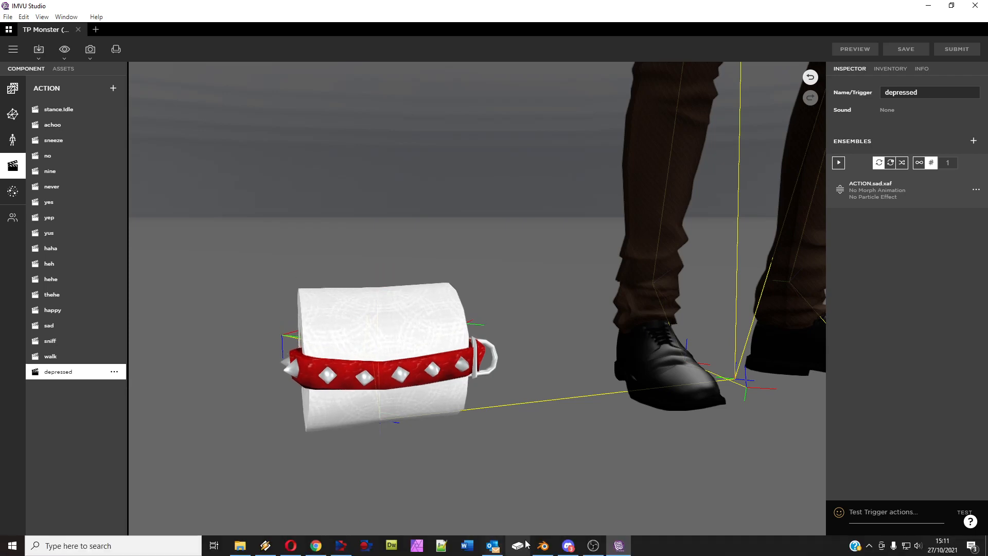
# Switch to Blender and examine the toilet-roll pet and its spiked collar up close in the Sculpting workspace
pyautogui.click(472, 553)
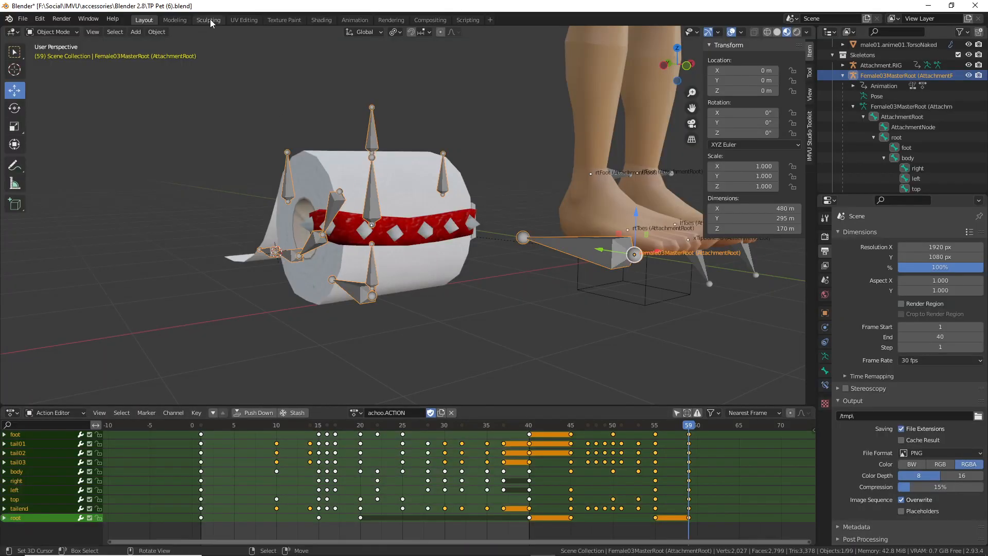
pyautogui.click(209, 19)
pyautogui.scroll(-10, 275, 359)
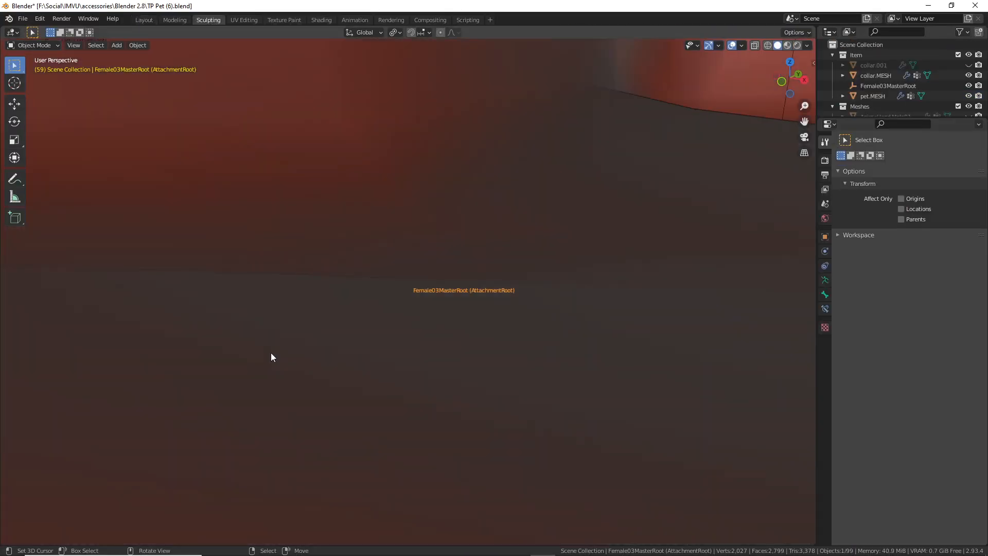
pyautogui.moveTo(205, 342); pyautogui.dragTo(273, 342, button='middle')
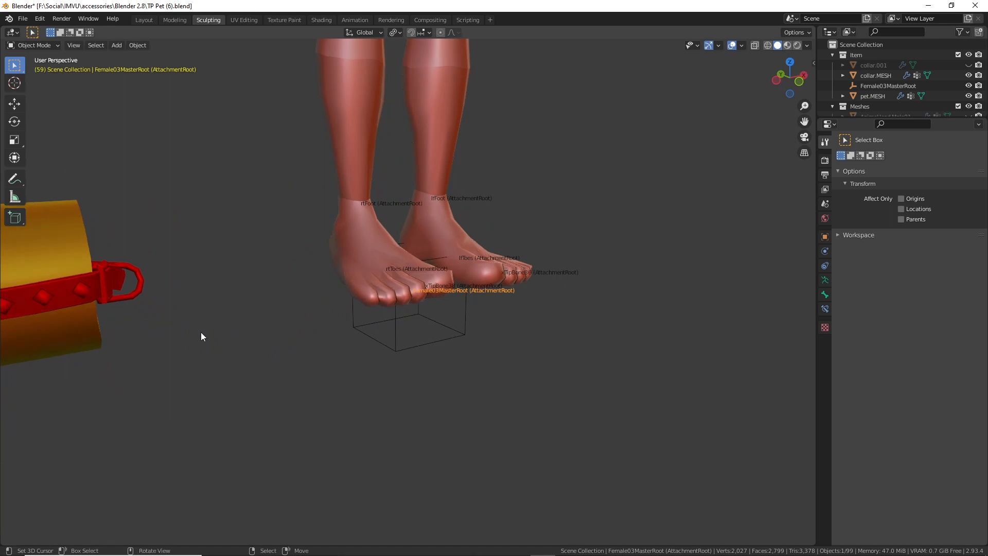
pyautogui.moveTo(200, 329); pyautogui.dragTo(331, 368, button='middle')
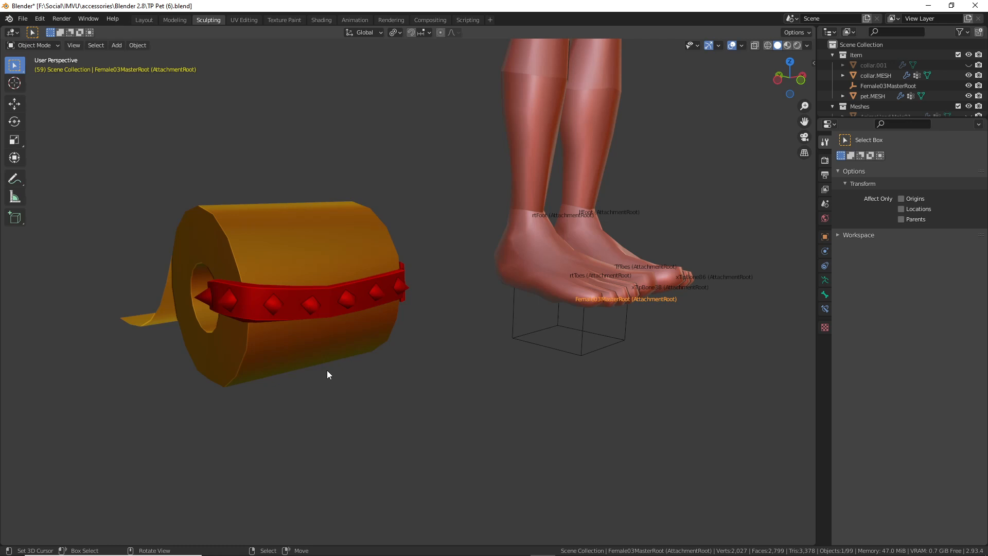
pyautogui.scroll(4, 326, 369)
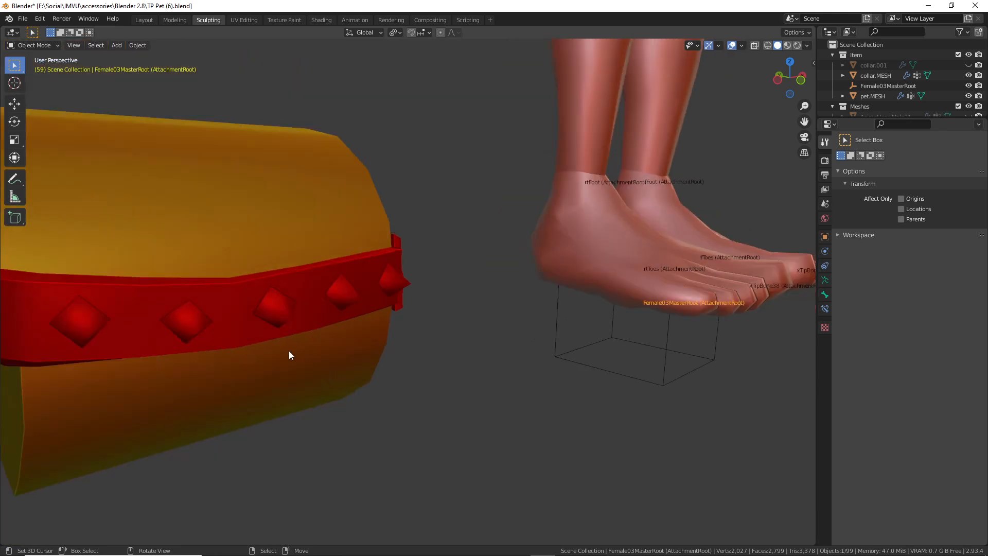
pyautogui.moveTo(289, 353)
pyautogui.mouseDown(button='middle')
pyautogui.moveTo(273, 355)
pyautogui.moveTo(291, 351)
pyautogui.mouseUp(button='middle')
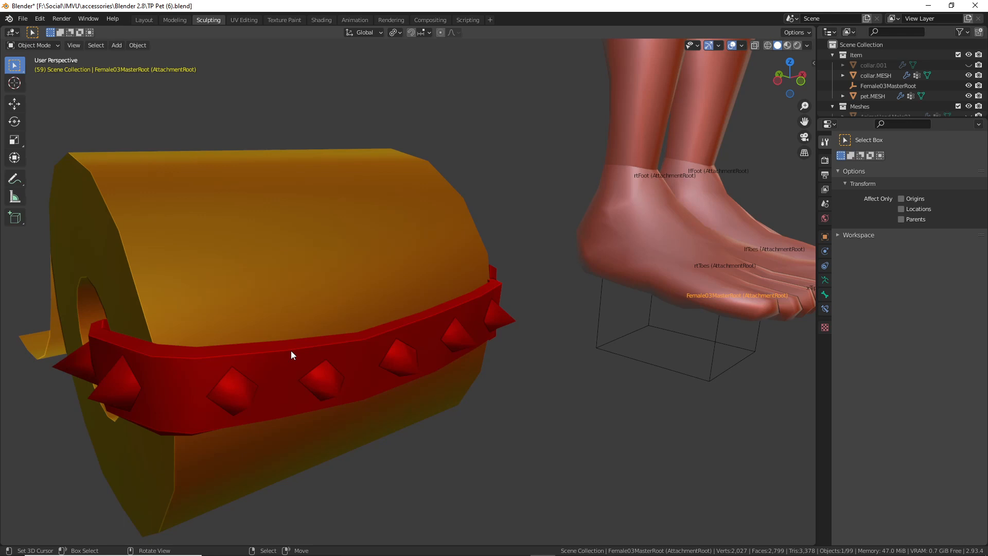